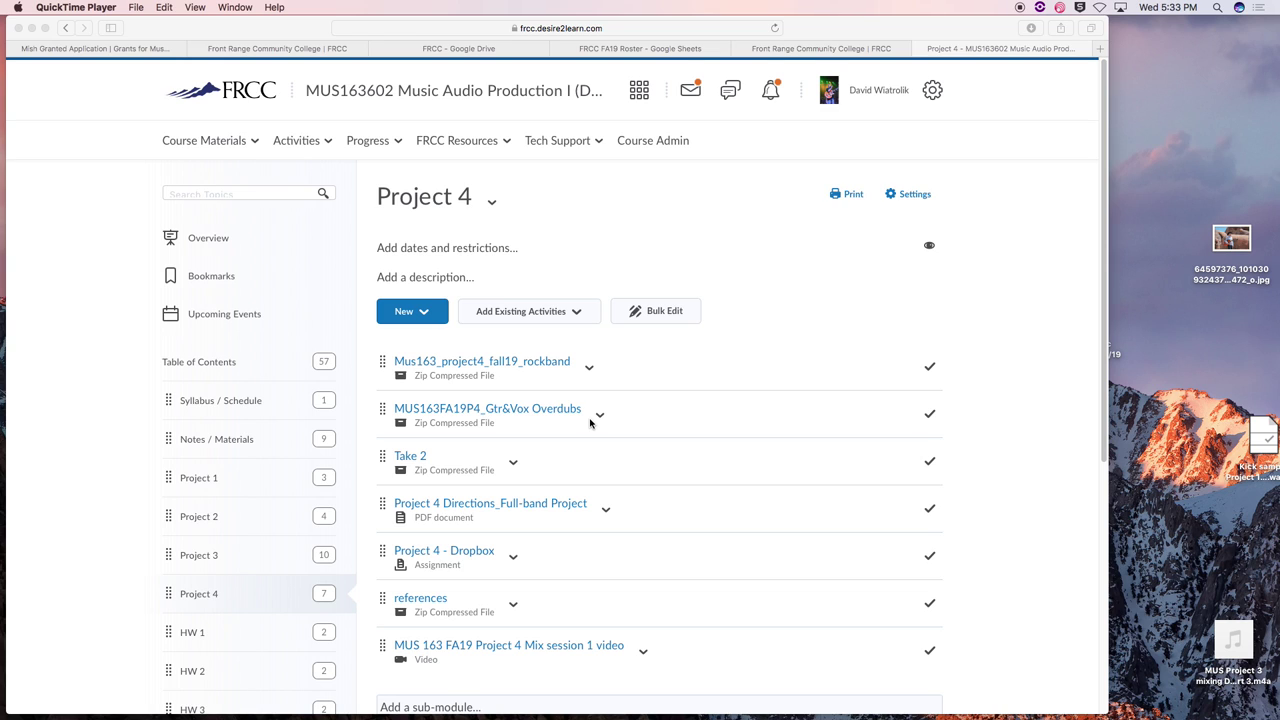
# Clear the desktop by minimizing Safari and Sound settings and closing the leftover file window
pyautogui.click(31, 30)
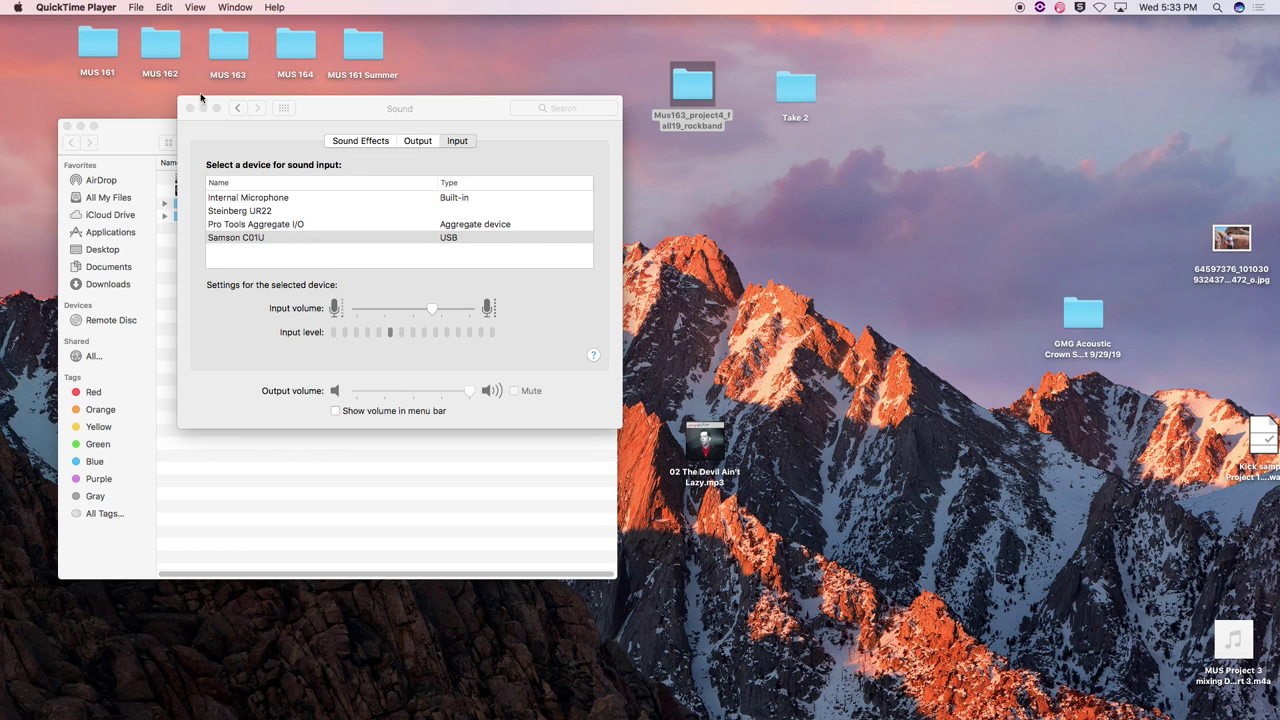
pyautogui.click(203, 108)
pyautogui.click(80, 127)
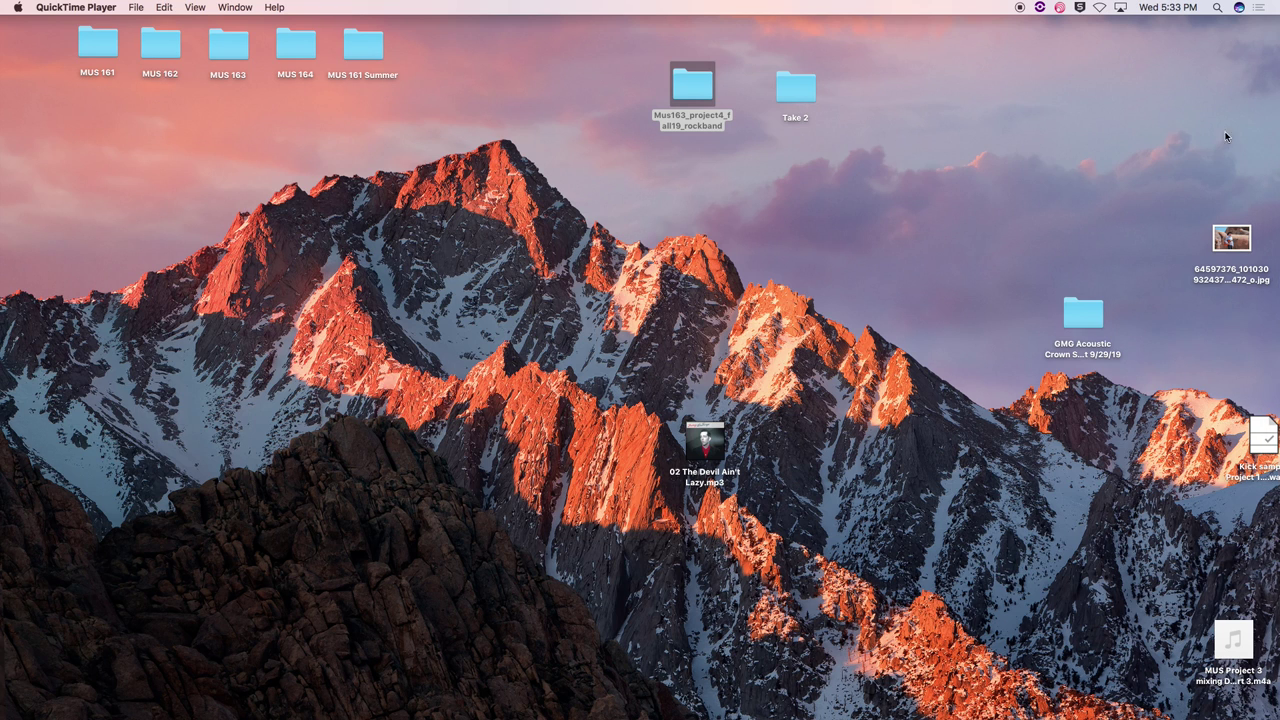
# Show Downloads in a new Finder window with the MUS163FA19P4_Gtr&Vox Overdubs folder expanded
pyautogui.click(1272, 43)
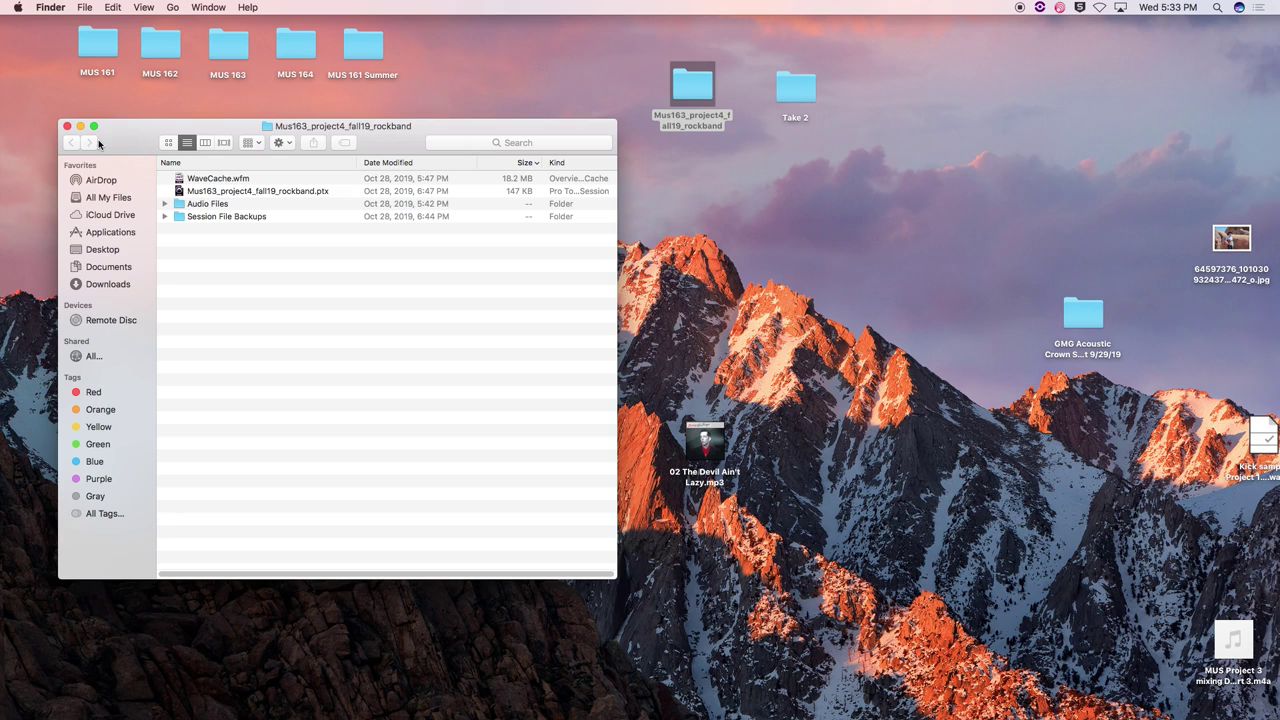
pyautogui.moveTo(124, 146); pyautogui.dragTo(255, 128)
pyautogui.click(240, 269)
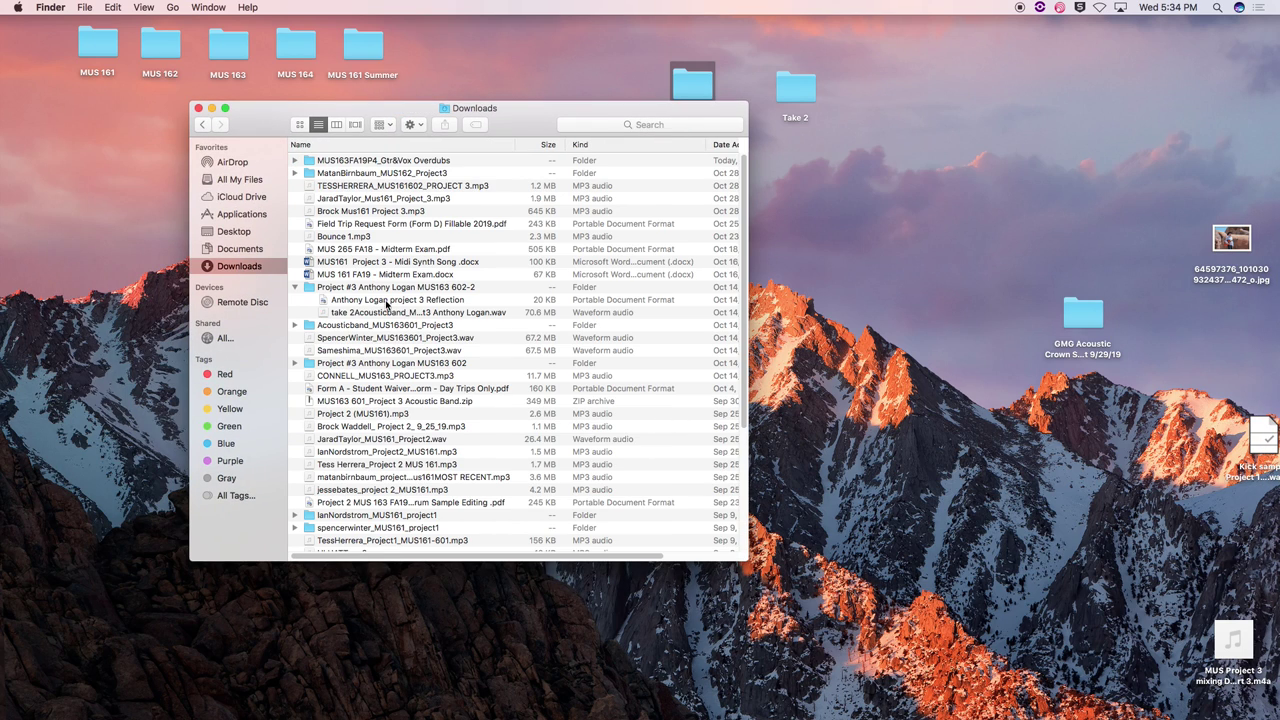
pyautogui.click(294, 161)
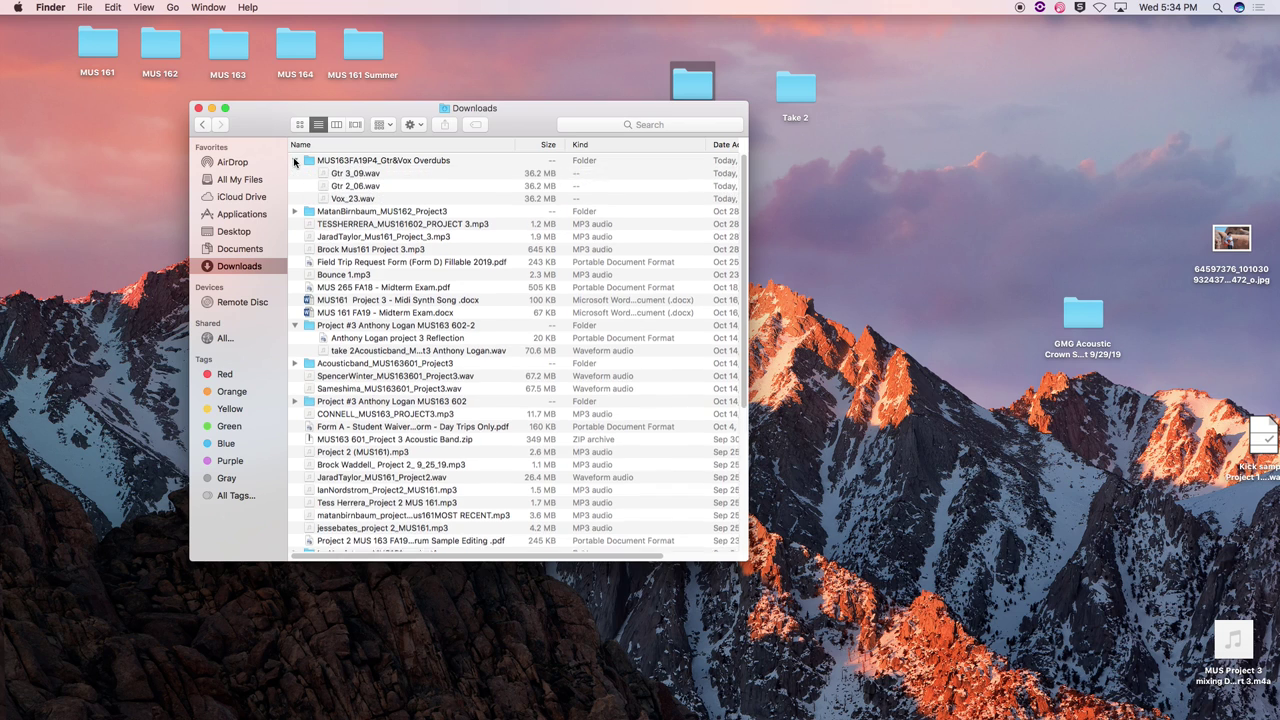
pyautogui.moveTo(280, 136); pyautogui.dragTo(737, 85)
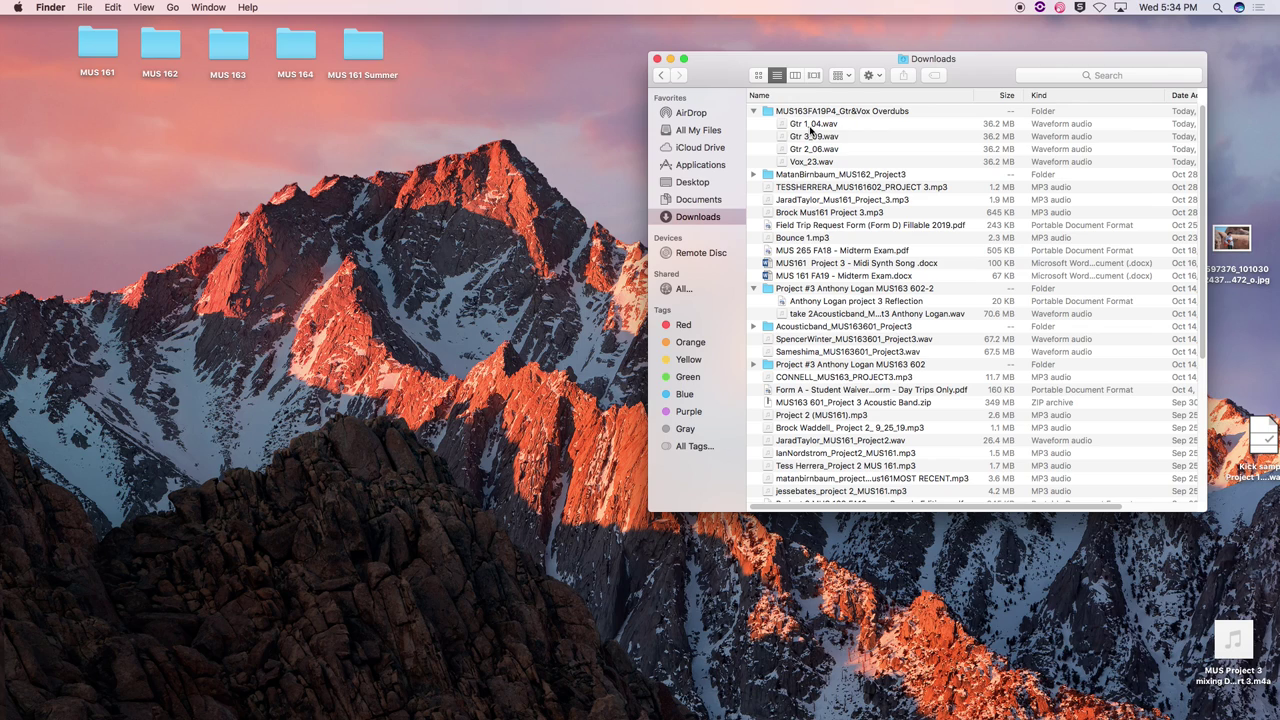
# Select the four wav files from Gtr 1_04 through Vox_23 in Downloads
pyautogui.click(812, 128)
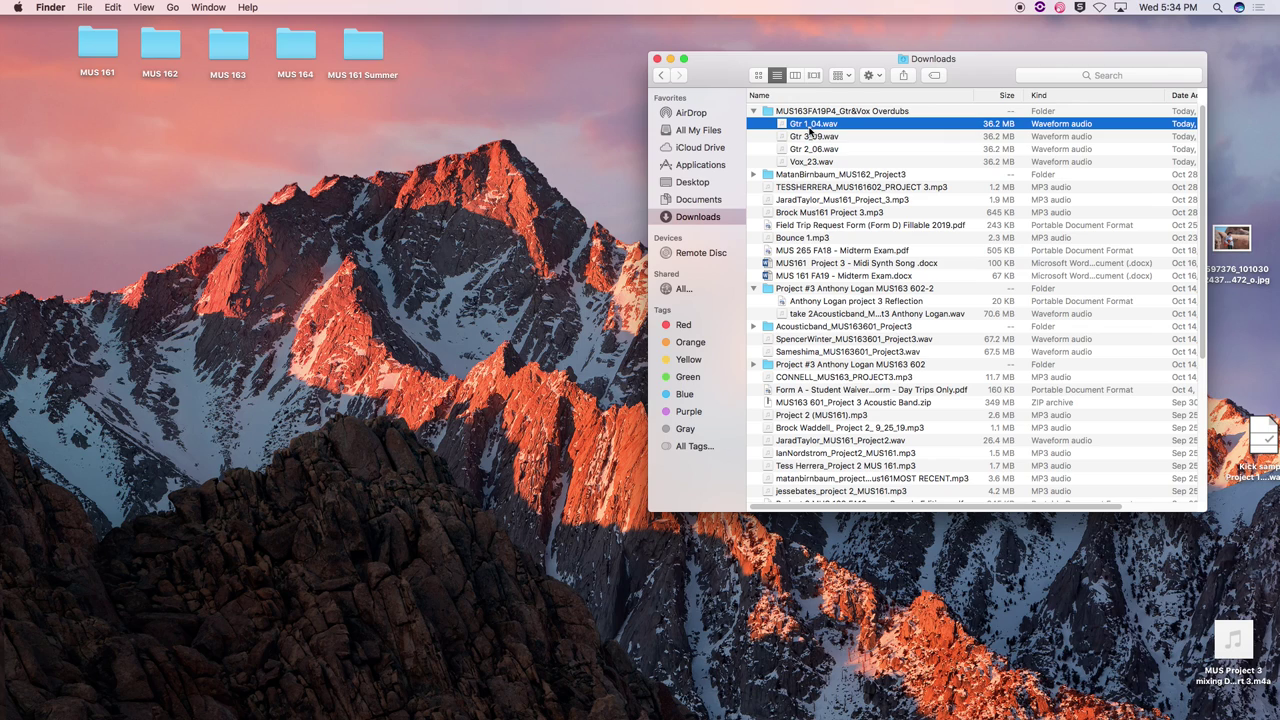
pyautogui.keyDown('shift'); pyautogui.click(810, 162); pyautogui.keyUp('shift')
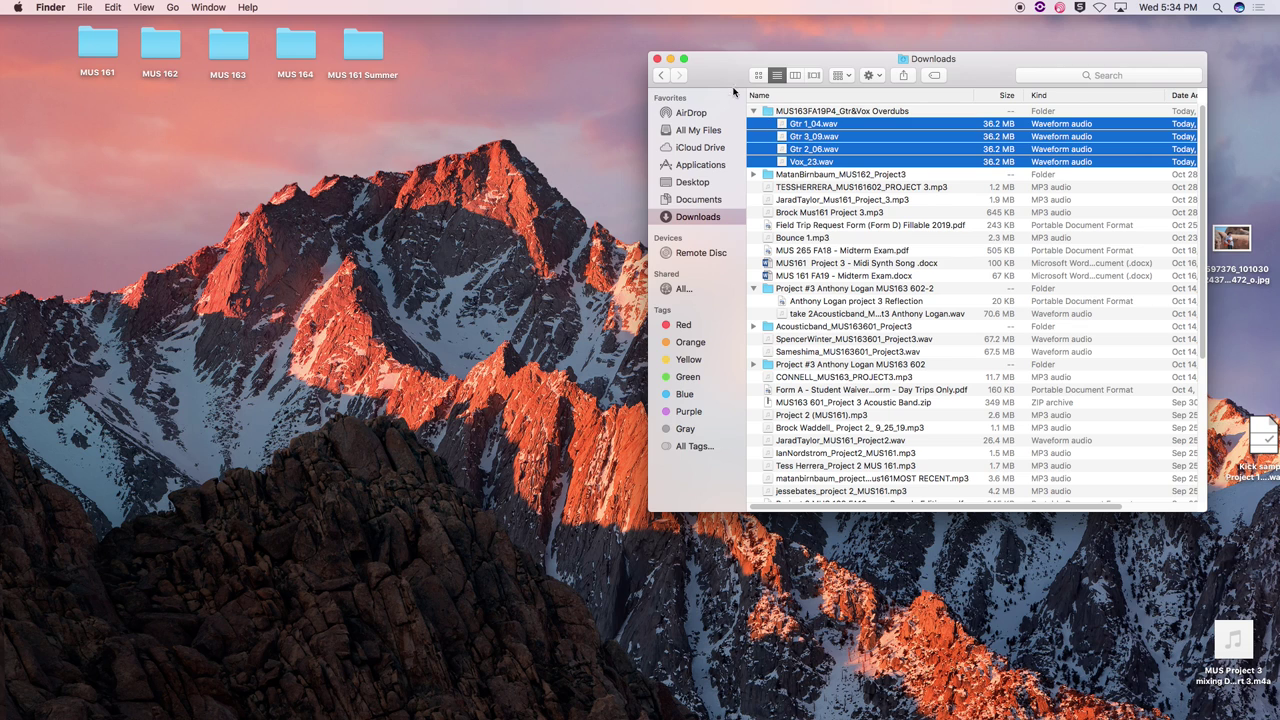
pyautogui.moveTo(747, 69); pyautogui.dragTo(911, 62)
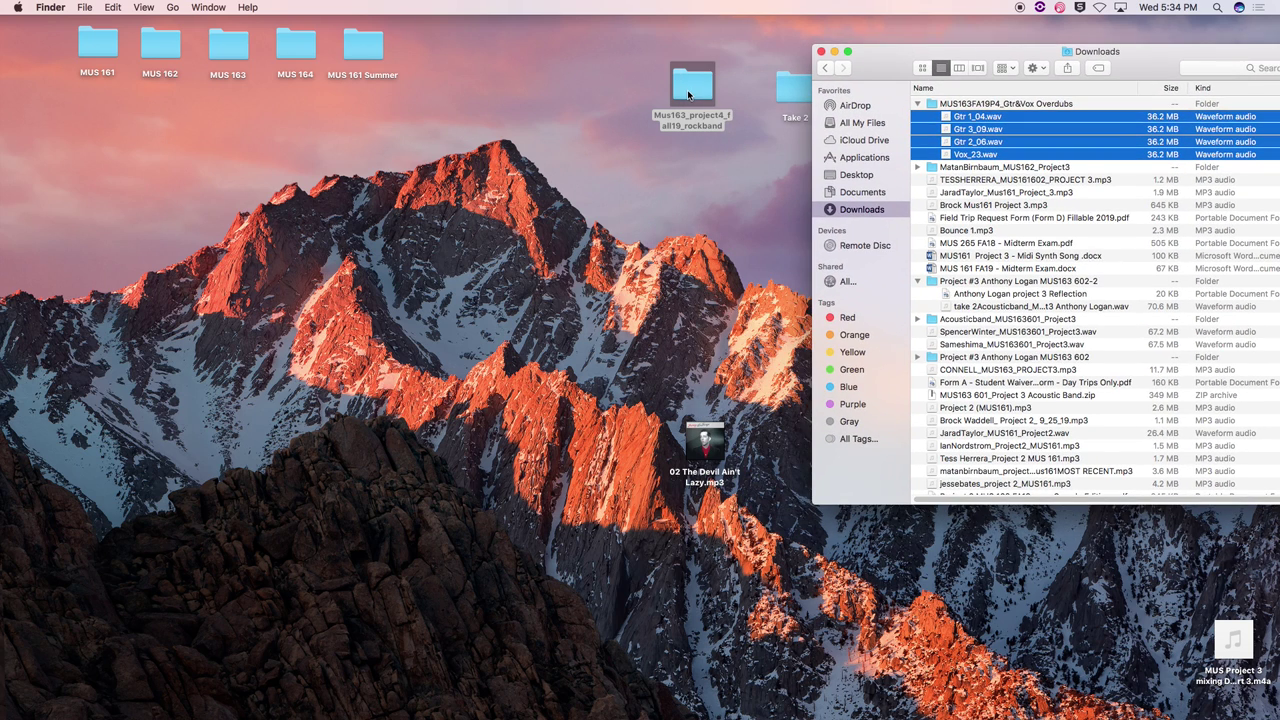
# Open the Mus163_project4_fall19_rockband project folder and expand its Audio Files folder
pyautogui.moveTo(693, 95); pyautogui.dragTo(632, 95)
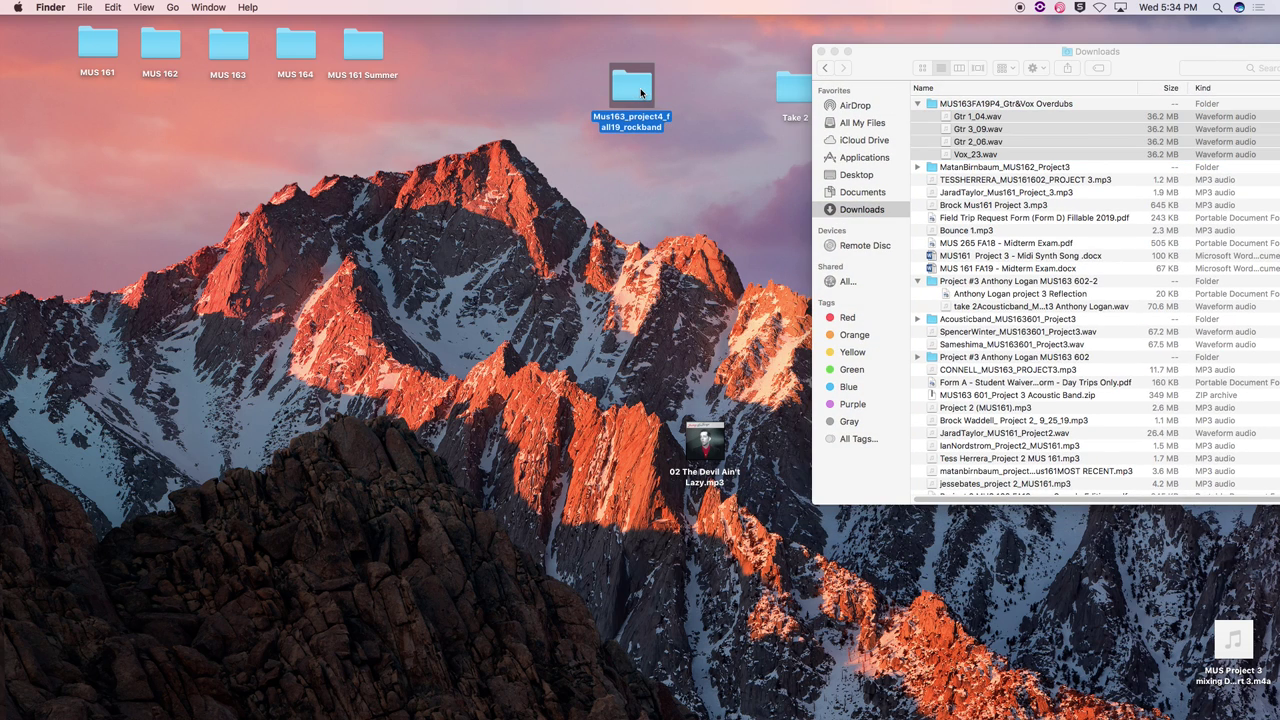
pyautogui.doubleClick(647, 93)
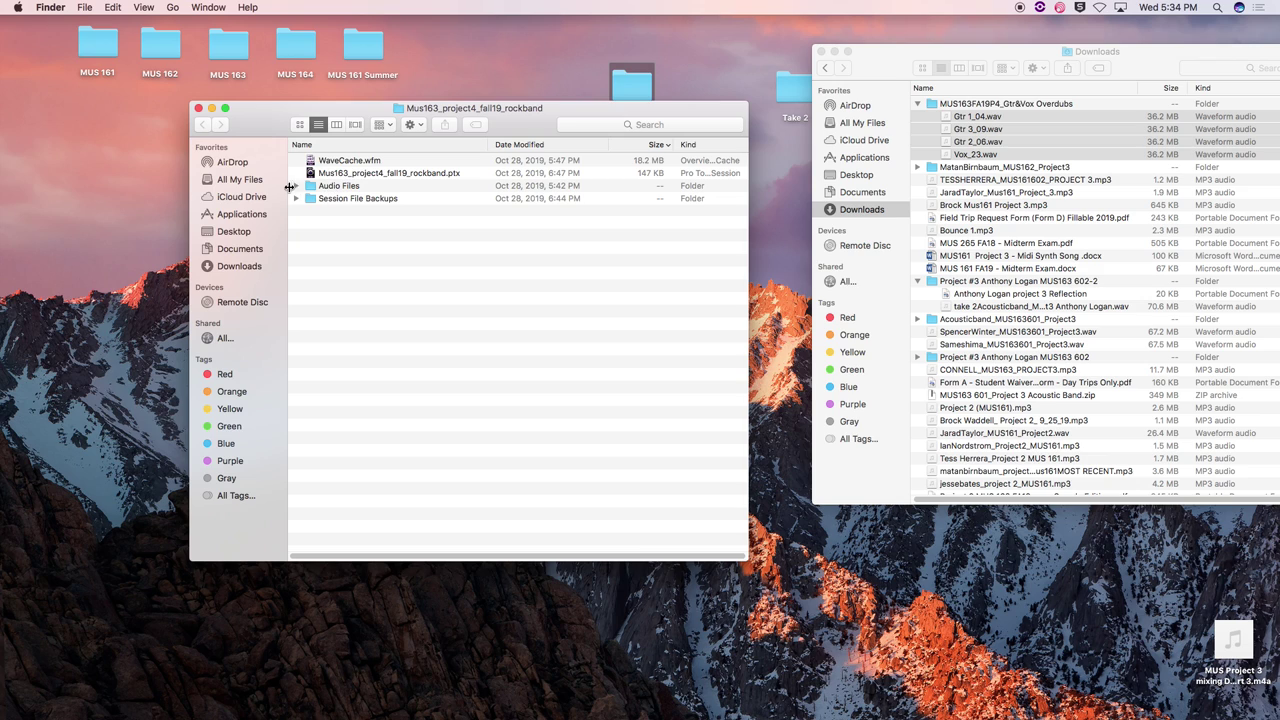
pyautogui.click(296, 186)
pyautogui.scroll(-3, 443, 356)
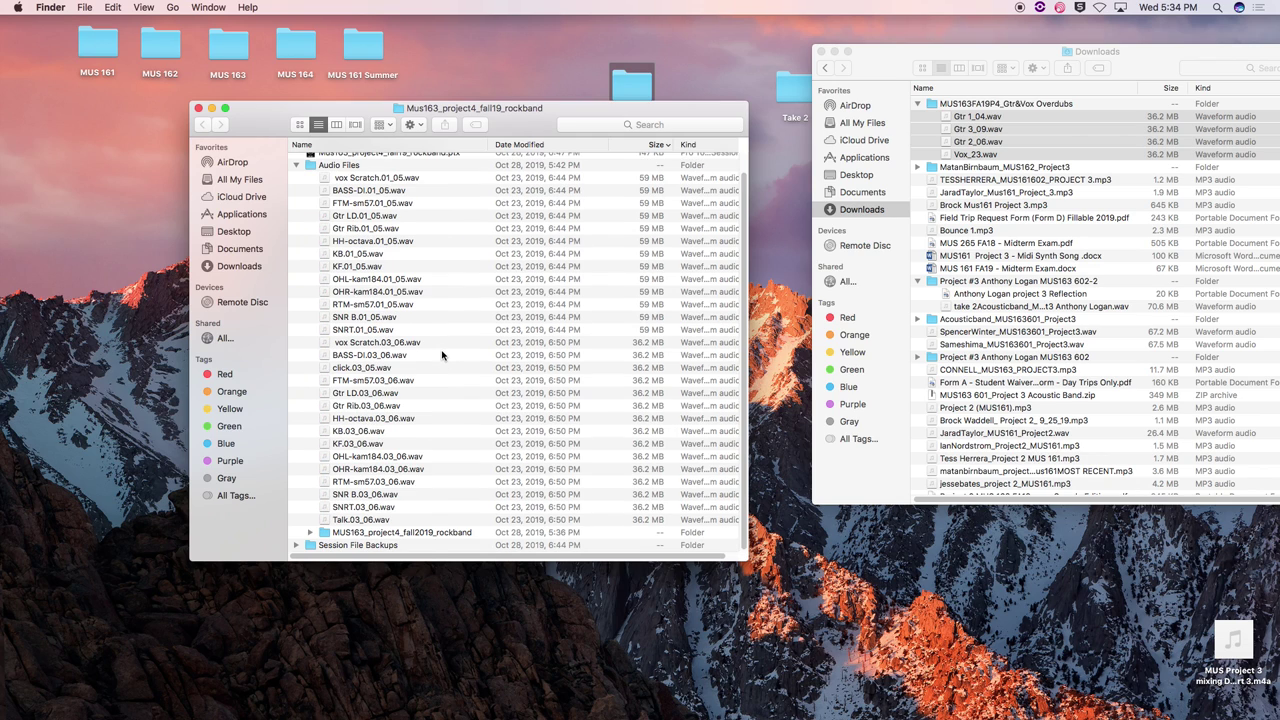
pyautogui.scroll(3, 443, 356)
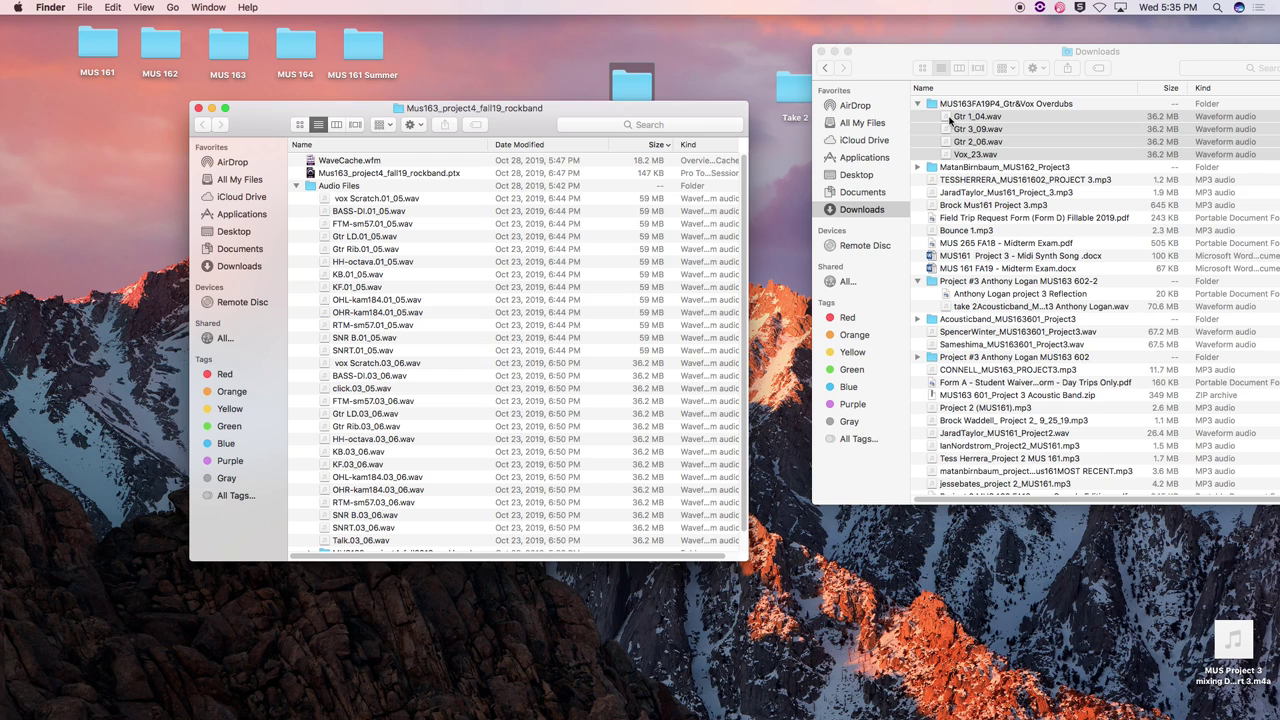
# Move the four Gtr and Vox files into Audio Files and close the Downloads window
pyautogui.click(948, 119)
pyautogui.moveTo(948, 119); pyautogui.dragTo(313, 190)
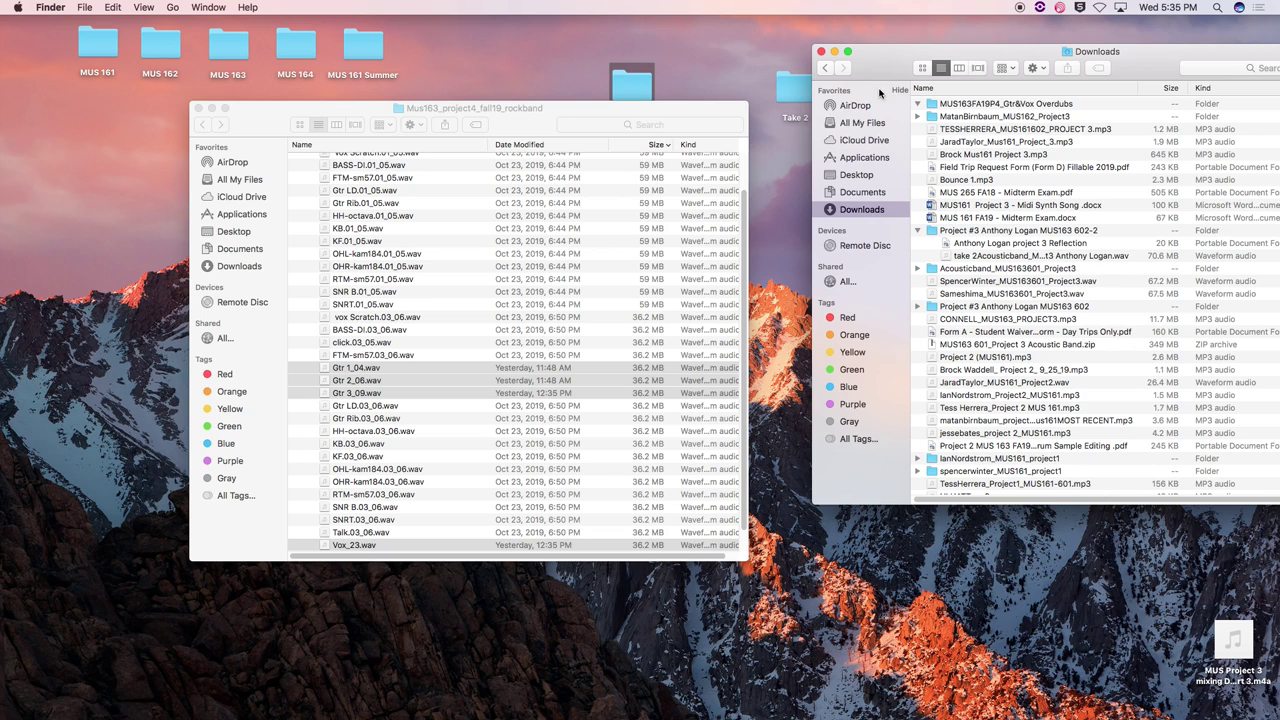
pyautogui.click(821, 51)
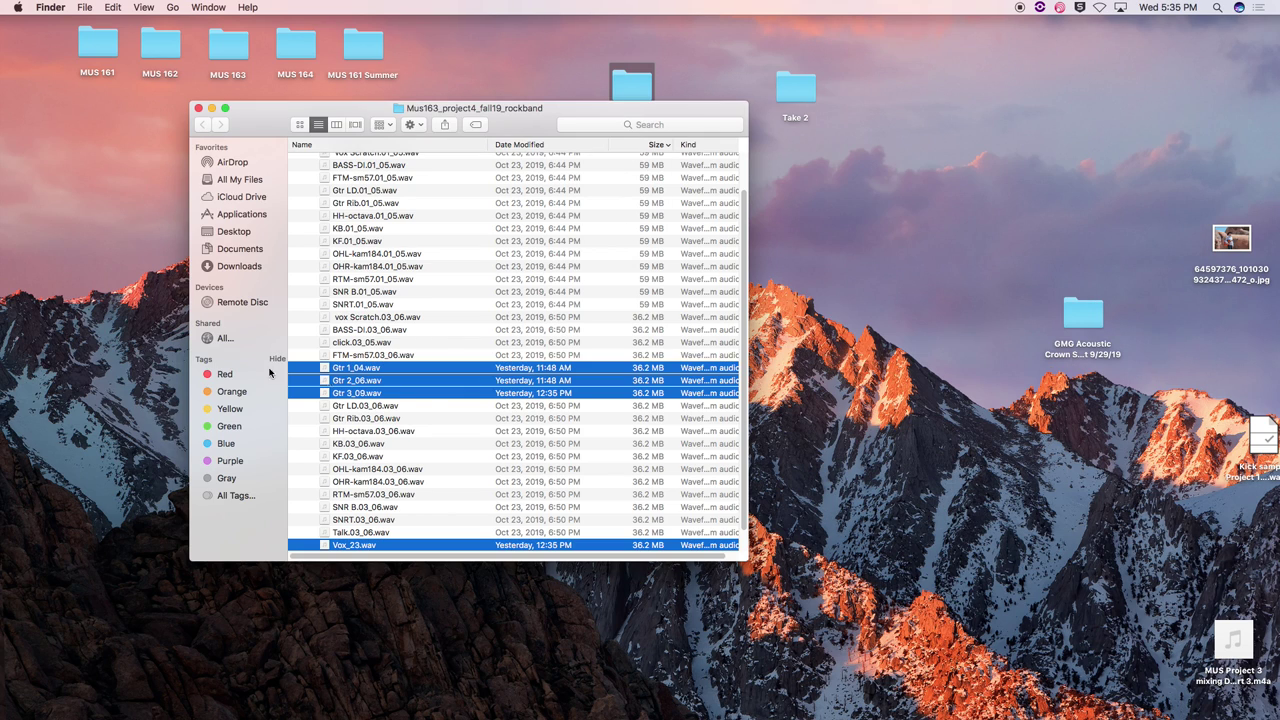
pyautogui.scroll(3, 320, 370)
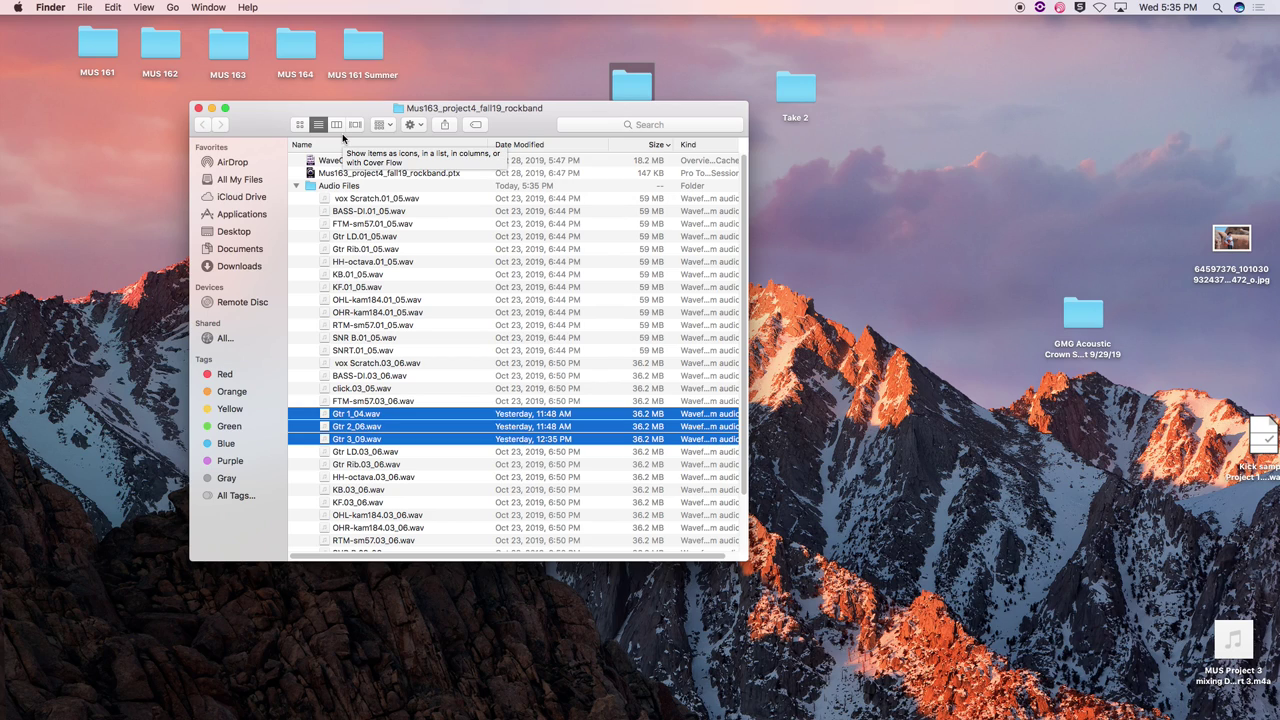
pyautogui.click(322, 176)
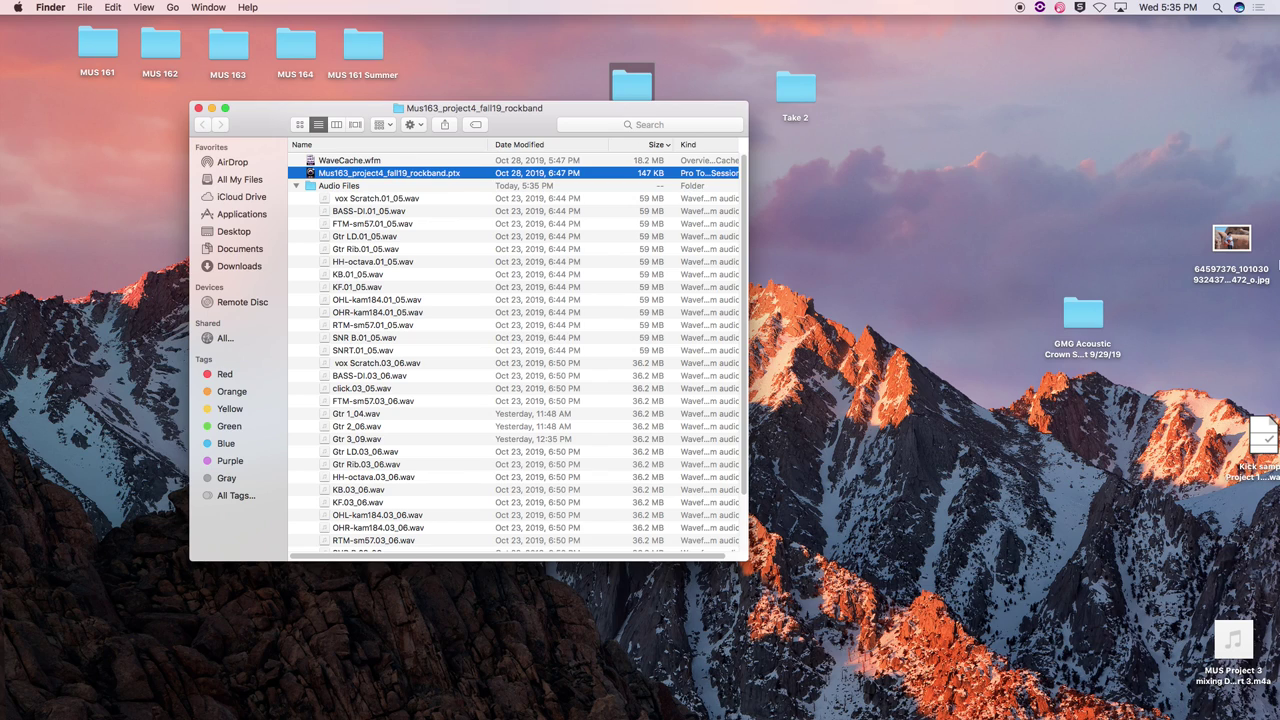
# Open Mus163_project4_fall19_rockband.ptx in Pro Tools and collapse the Audio Files folder
pyautogui.moveTo(1278, 264)
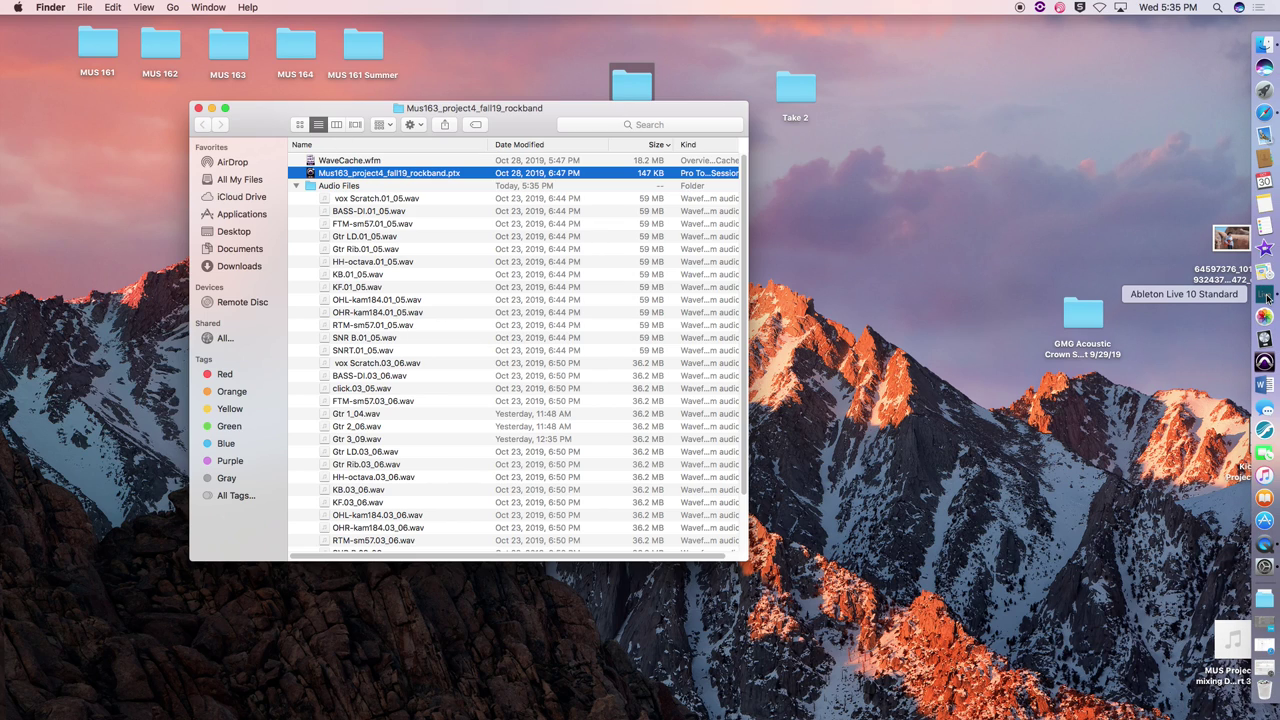
pyautogui.rightClick(1265, 296)
pyautogui.click(1190, 306)
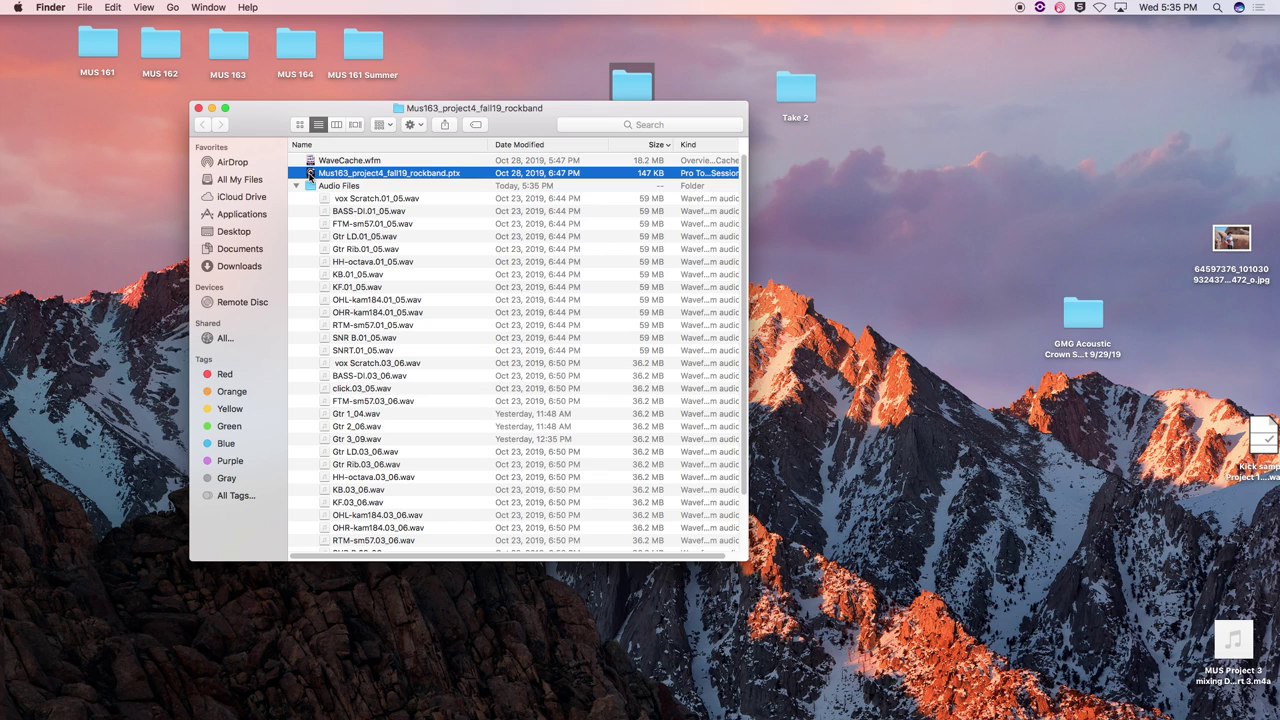
pyautogui.click(296, 186)
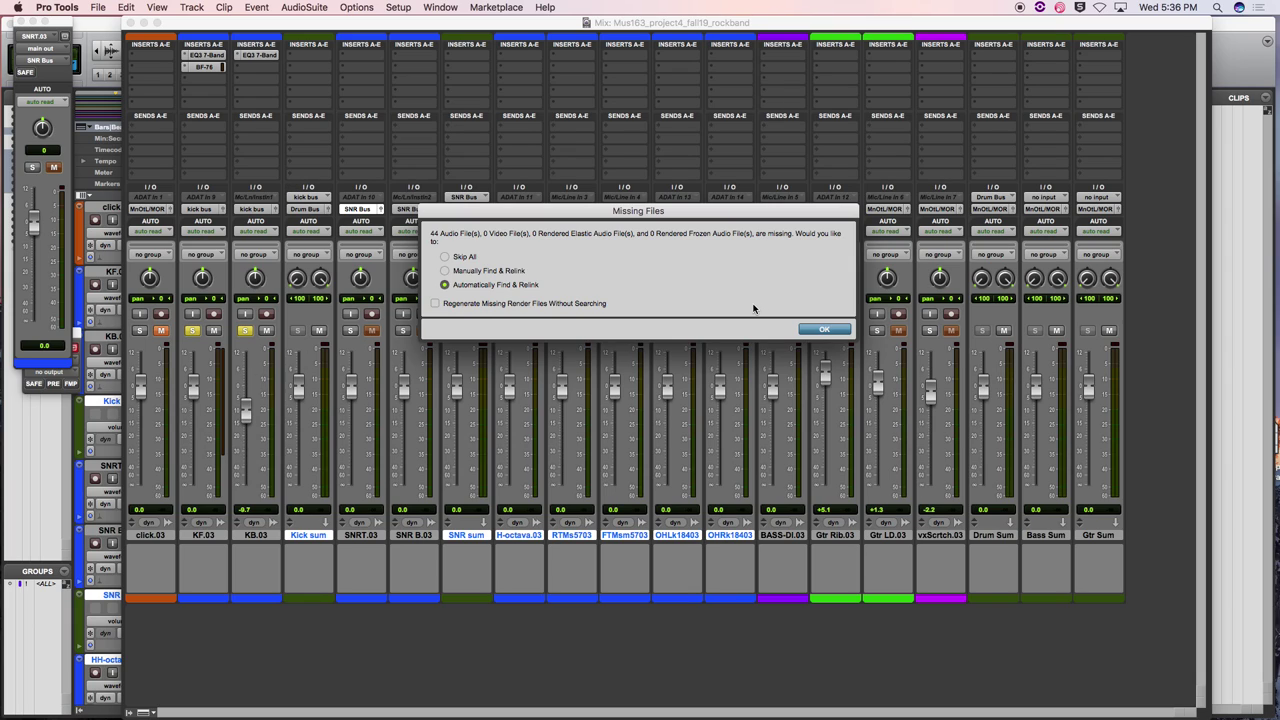
# Accept Automatically Find & Relink for the missing files, review the whole song in Edit, and return to Mix
pyautogui.click(821, 331)
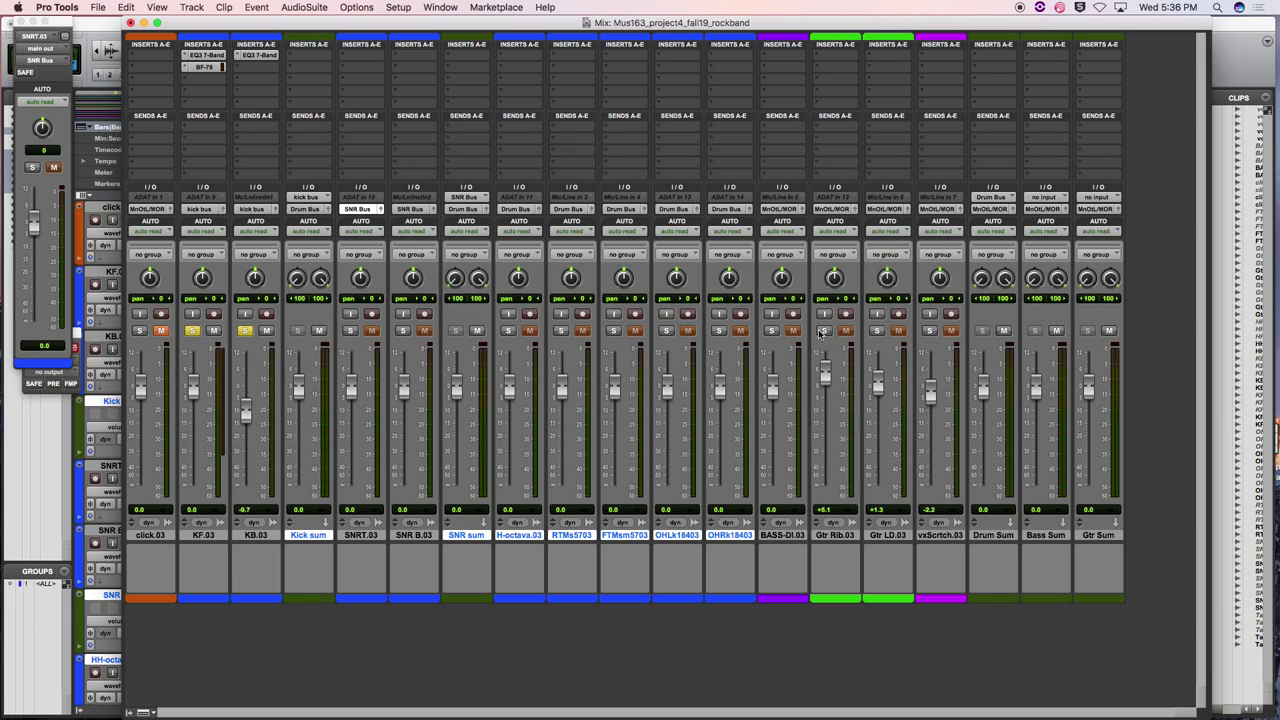
pyautogui.press('super+equal')
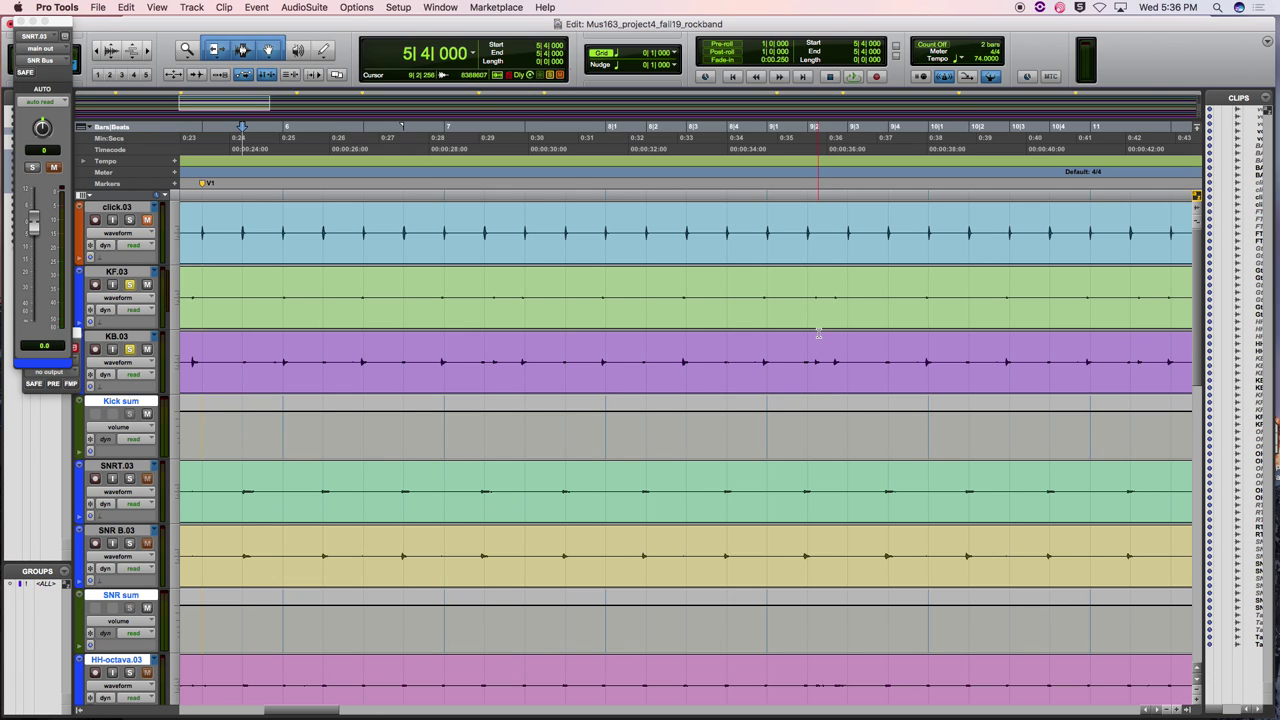
pyautogui.press('alt+super+bracketleft')
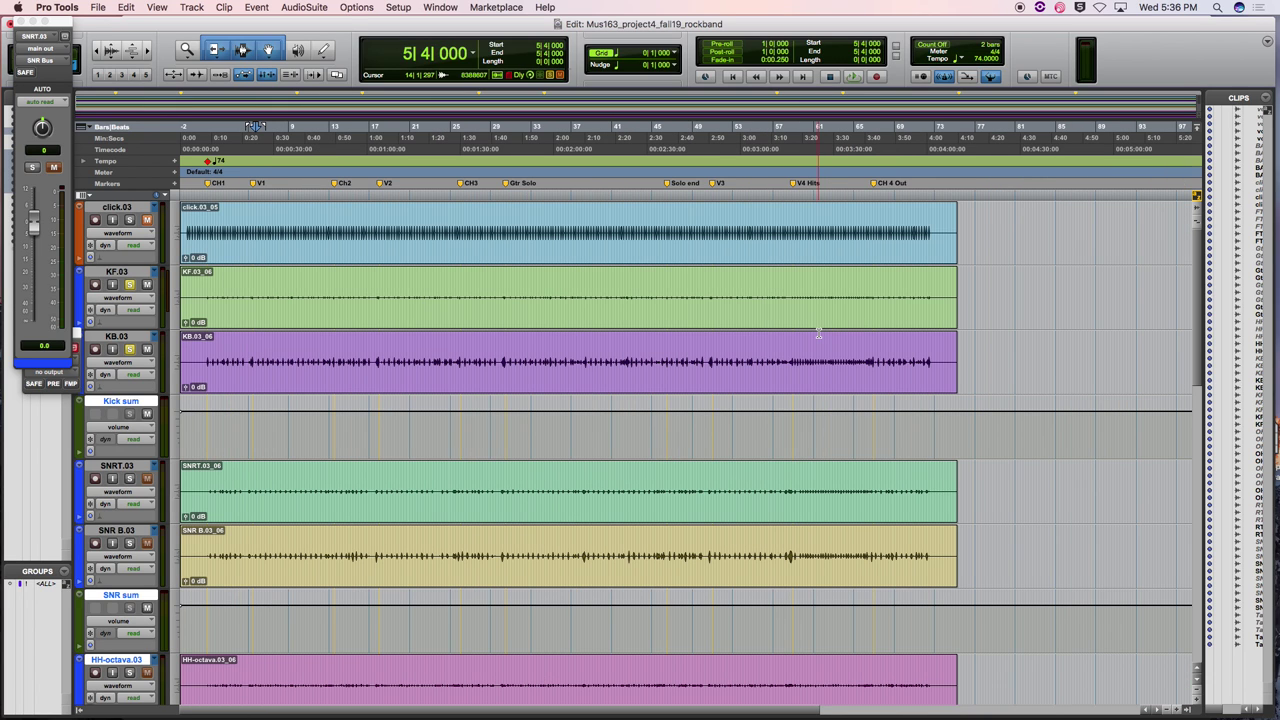
pyautogui.scroll(-2, 569, 395)
pyautogui.scroll(-15, 569, 401)
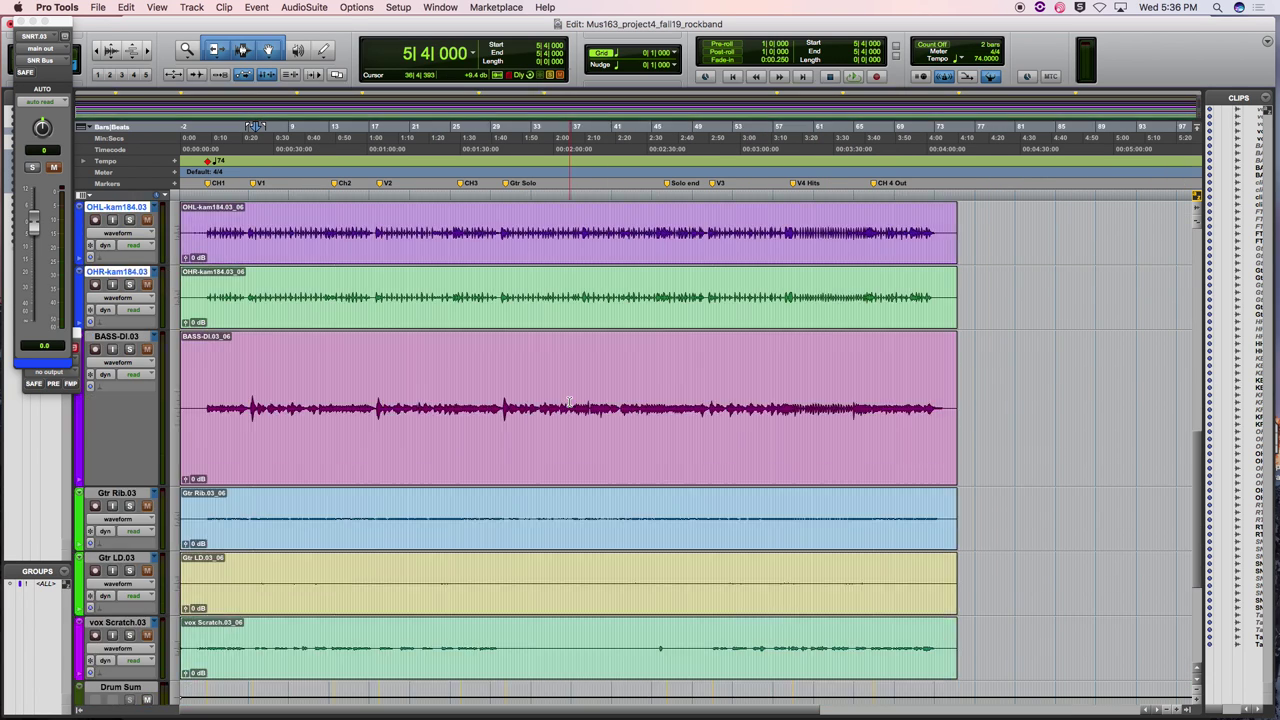
pyautogui.scroll(15, 569, 401)
pyautogui.scroll(-10, 569, 401)
pyautogui.scroll(-5, 569, 401)
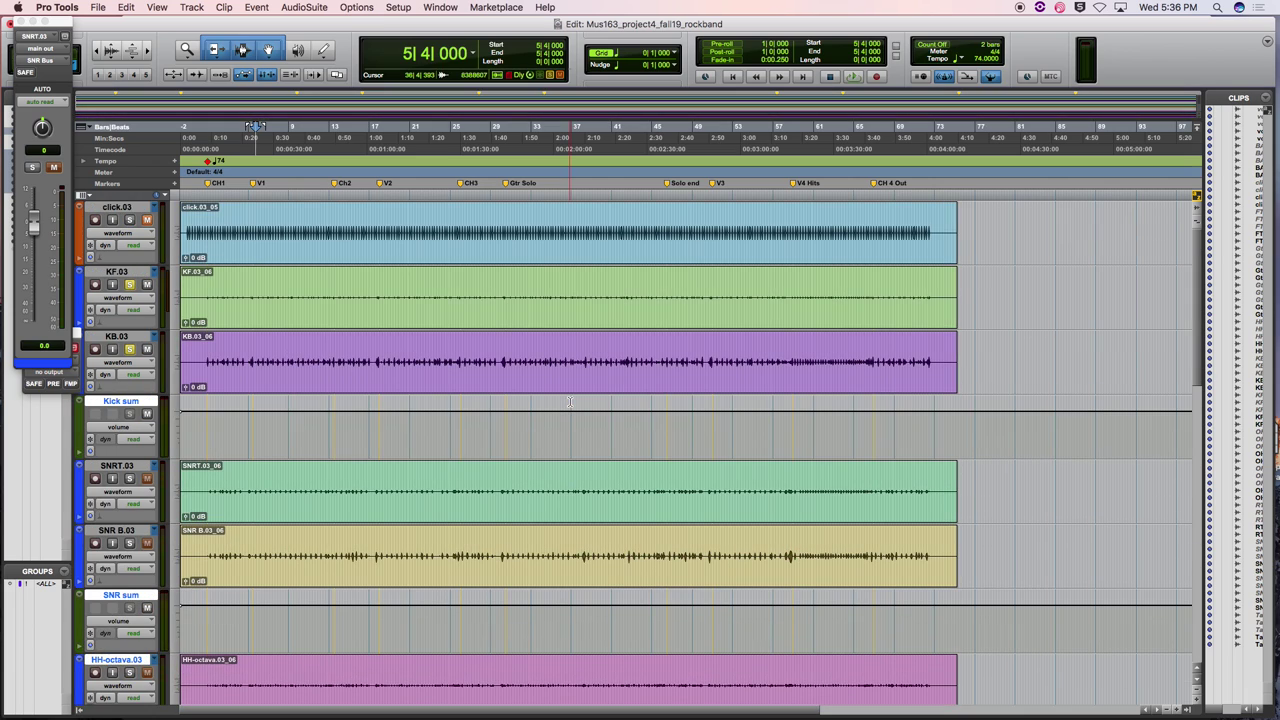
pyautogui.press('super+equal')
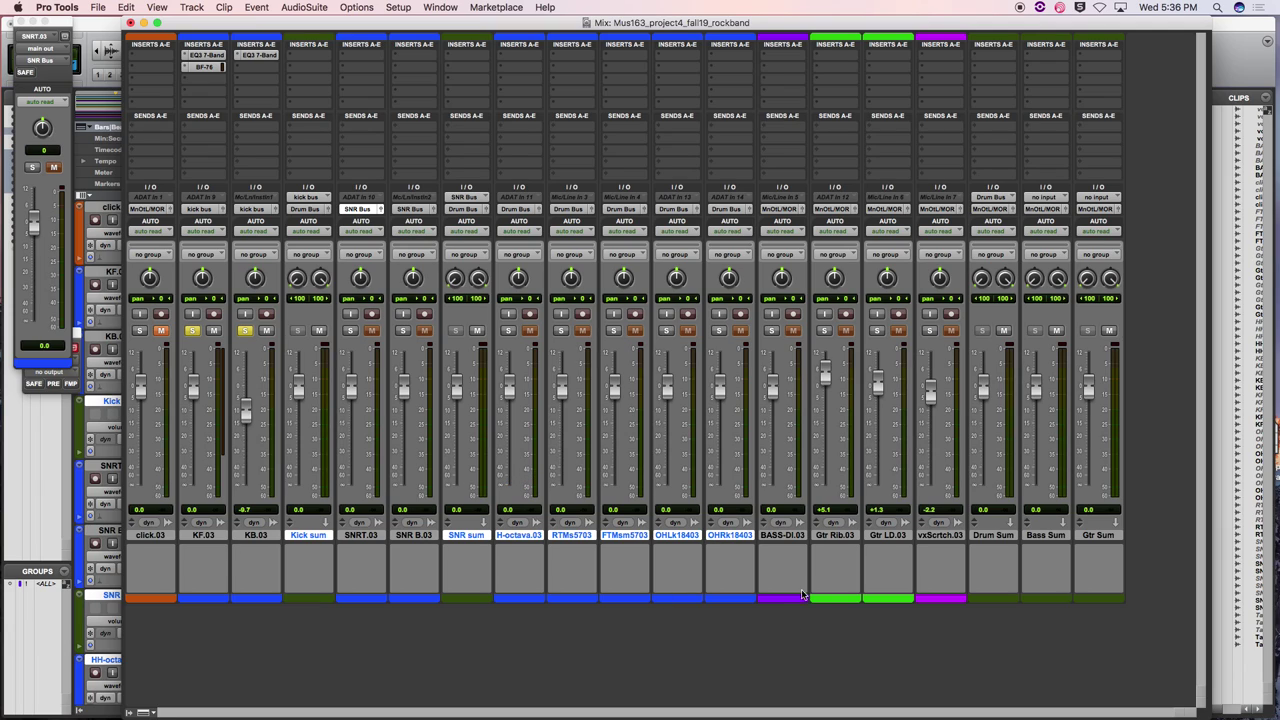
# Bring up the Task Manager and close it to return to the full mixer
pyautogui.hotkey('alt', "'")
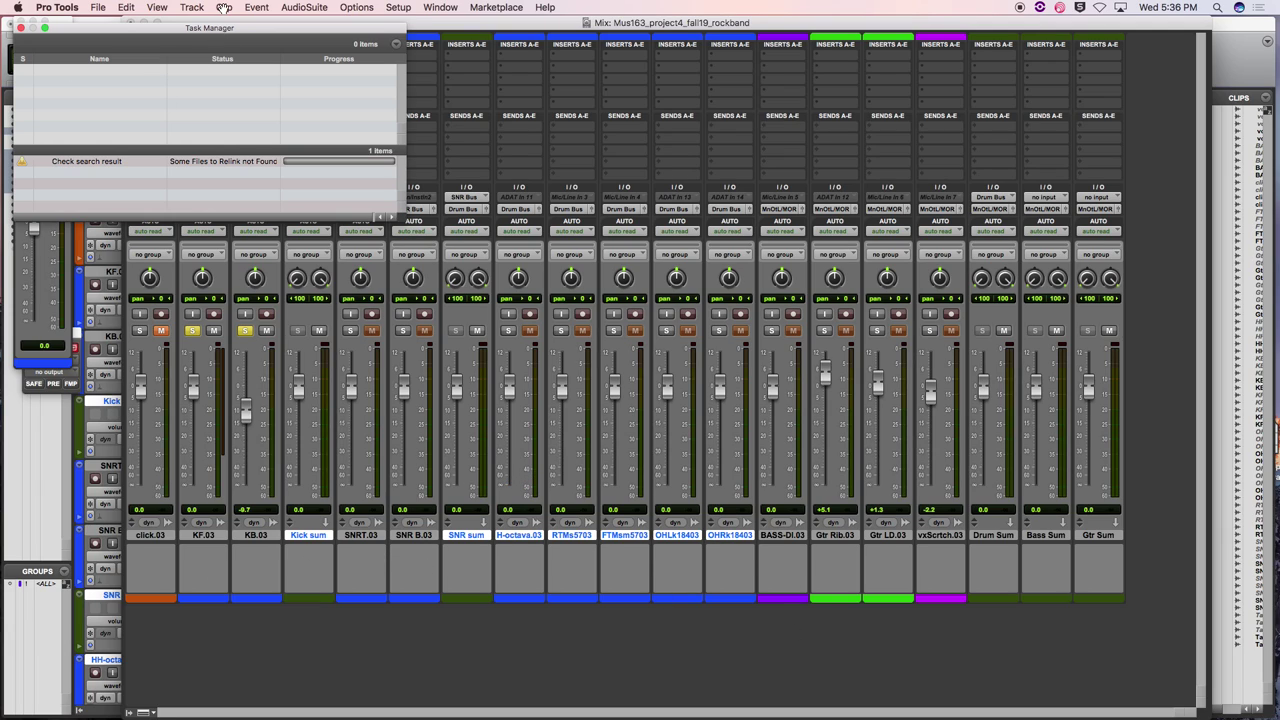
pyautogui.click(20, 28)
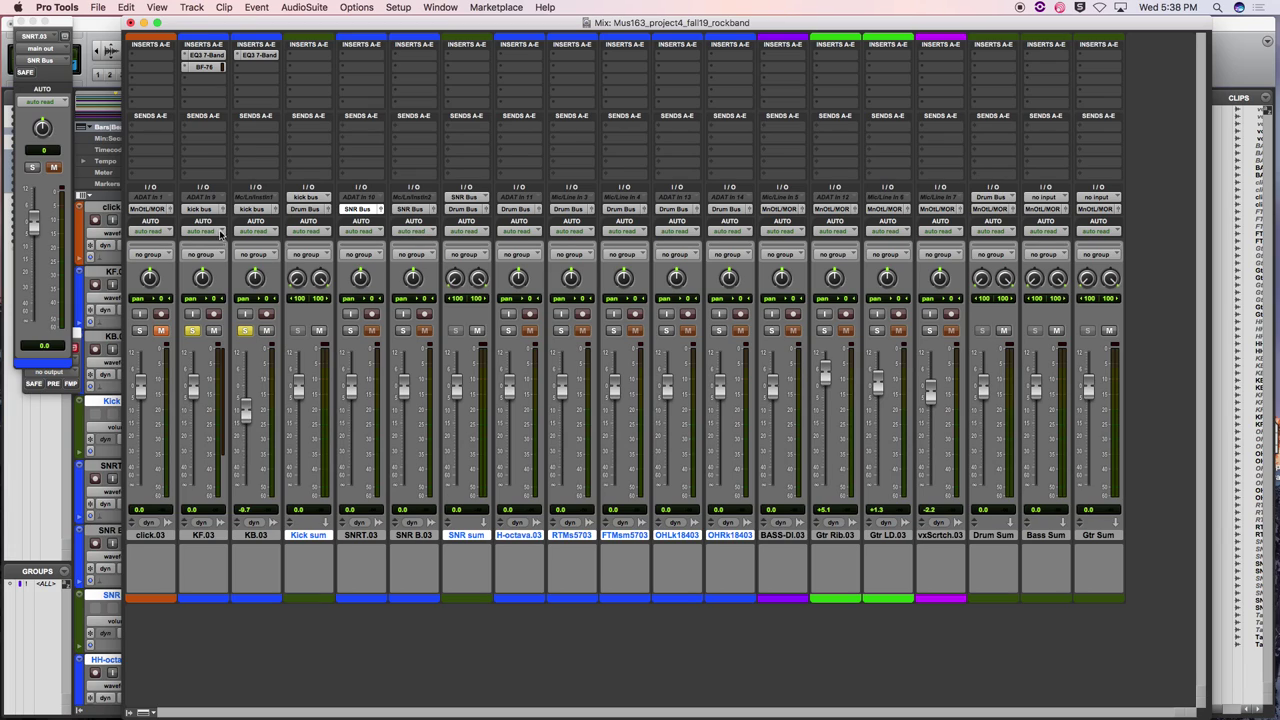
# Check the Kick Sum output routing, leave it unchanged, and lower Drum Sum to -0.4 dB
pyautogui.click(307, 212)
pyautogui.click(308, 213)
pyautogui.moveTo(981, 372)
pyautogui.mouseDown()
pyautogui.moveTo(983, 424)
pyautogui.moveTo(982, 389)
pyautogui.mouseUp()
# Select the Gtr Rib.03, Gtr LD.03 and vxScrtch.03 name plates together in the mixer
pyautogui.click(850, 536)
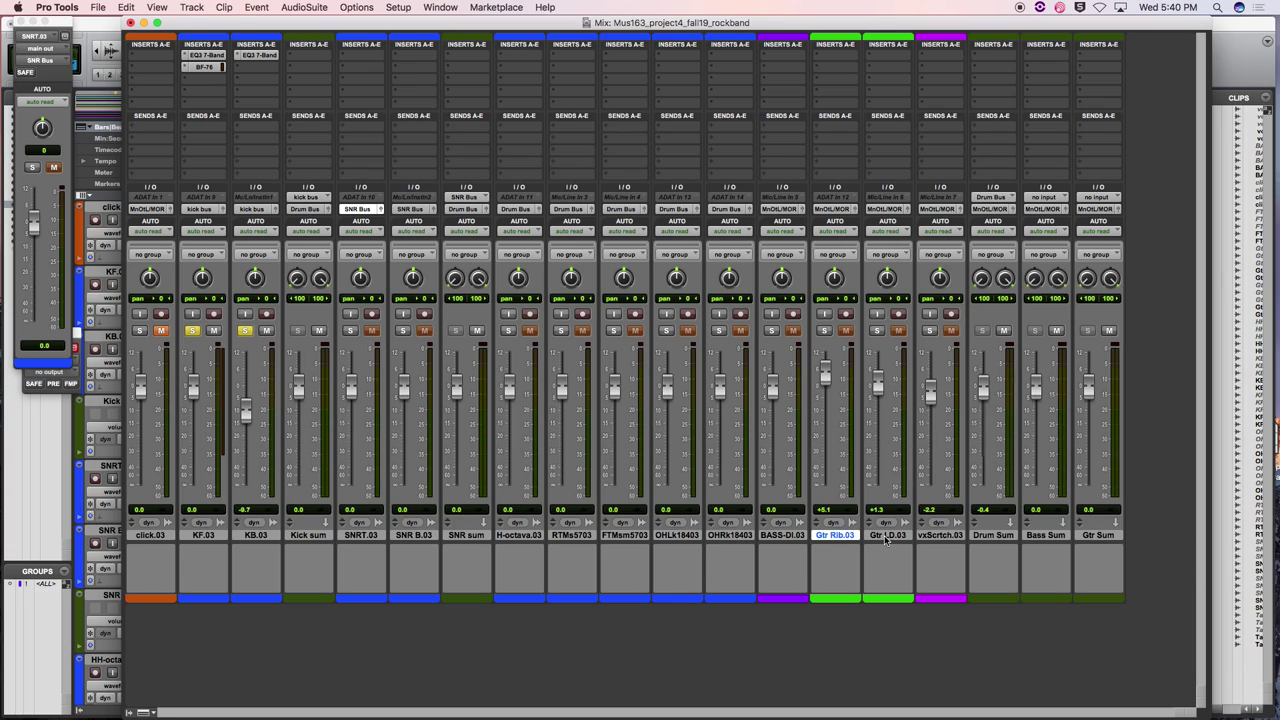
pyautogui.click(886, 536)
pyautogui.click(846, 536)
pyautogui.click(886, 536)
pyautogui.click(942, 536)
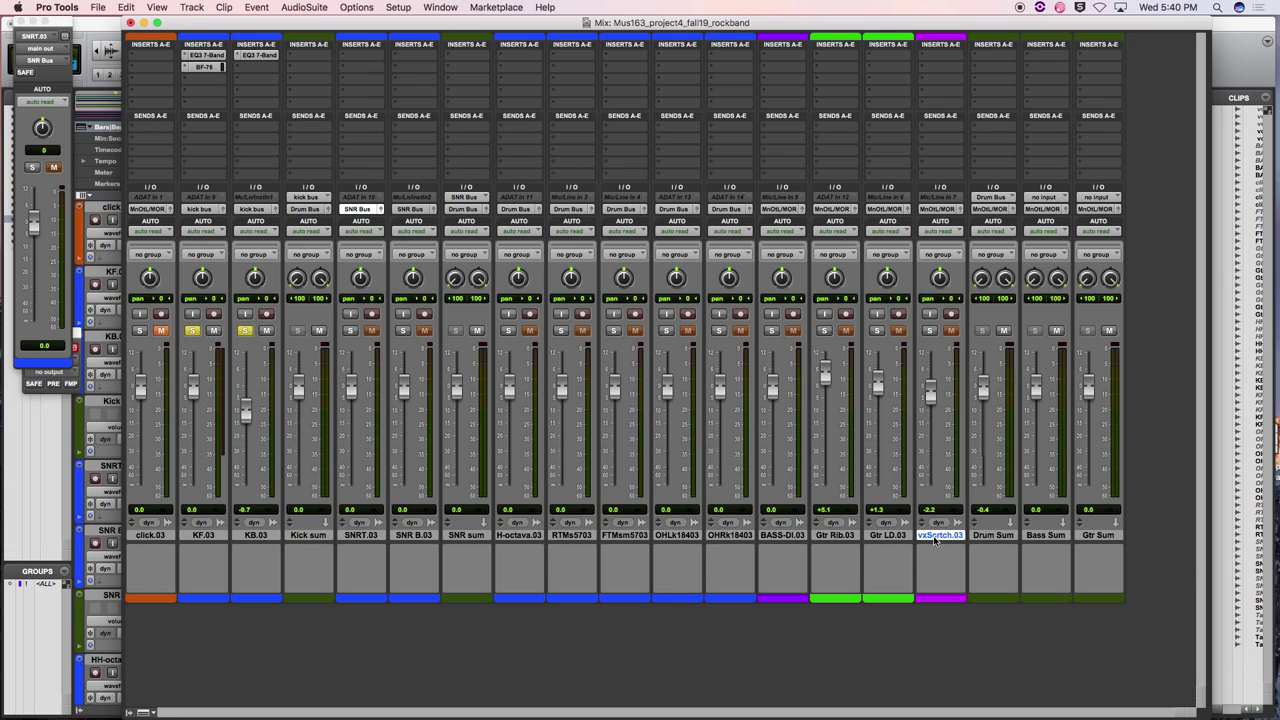
pyautogui.keyDown('shift'); pyautogui.click(828, 537); pyautogui.keyUp('shift')
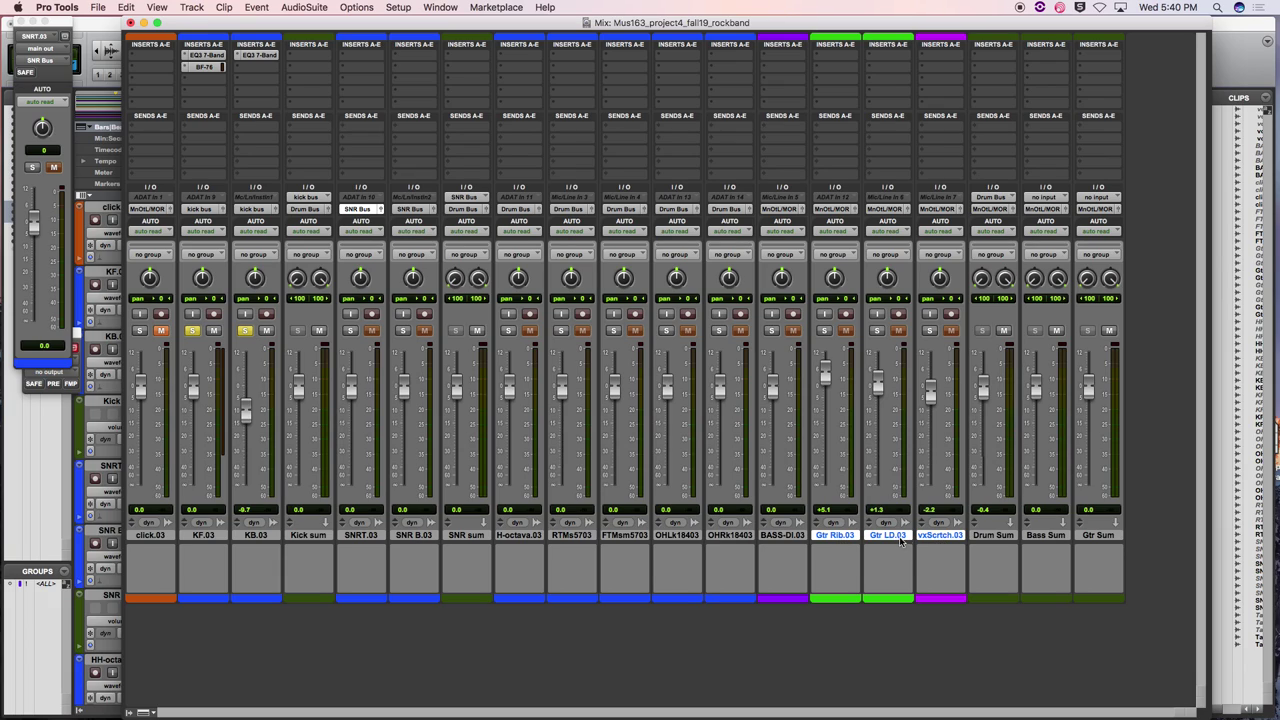
# Hide and make inactive the three selected tracks, then close the SNRT.03 output window
pyautogui.rightClick(830, 538)
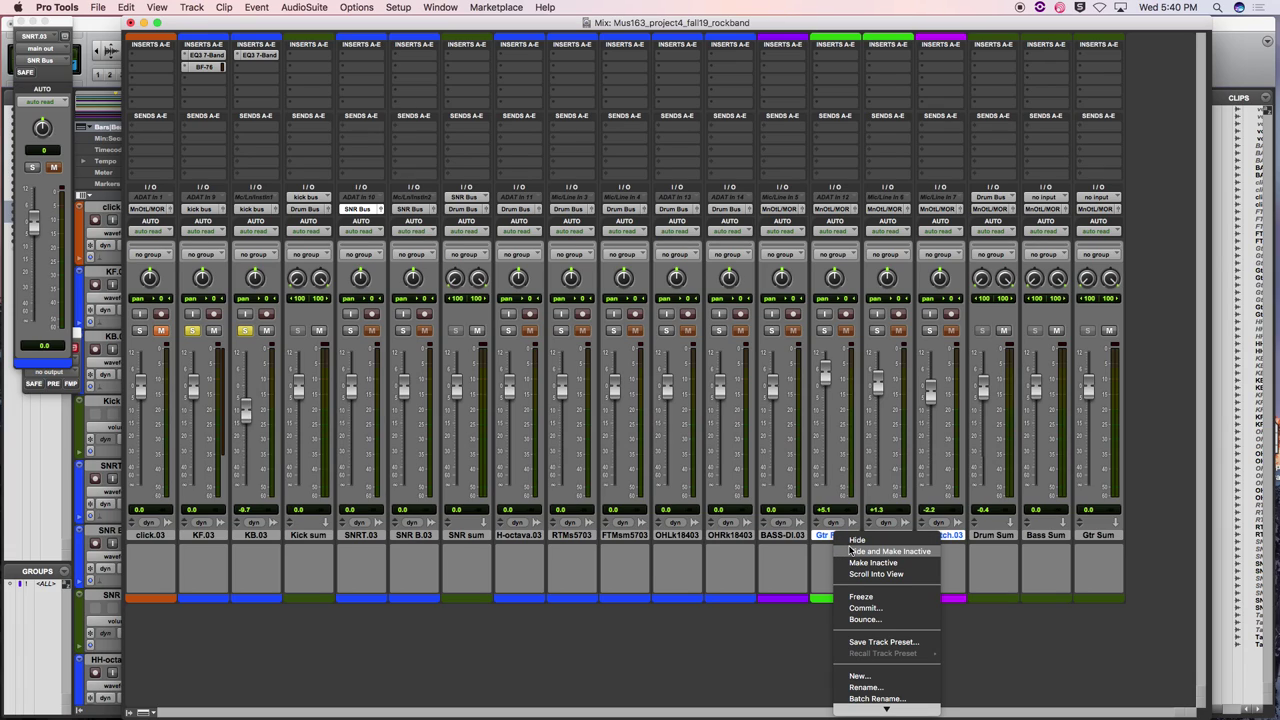
pyautogui.click(849, 552)
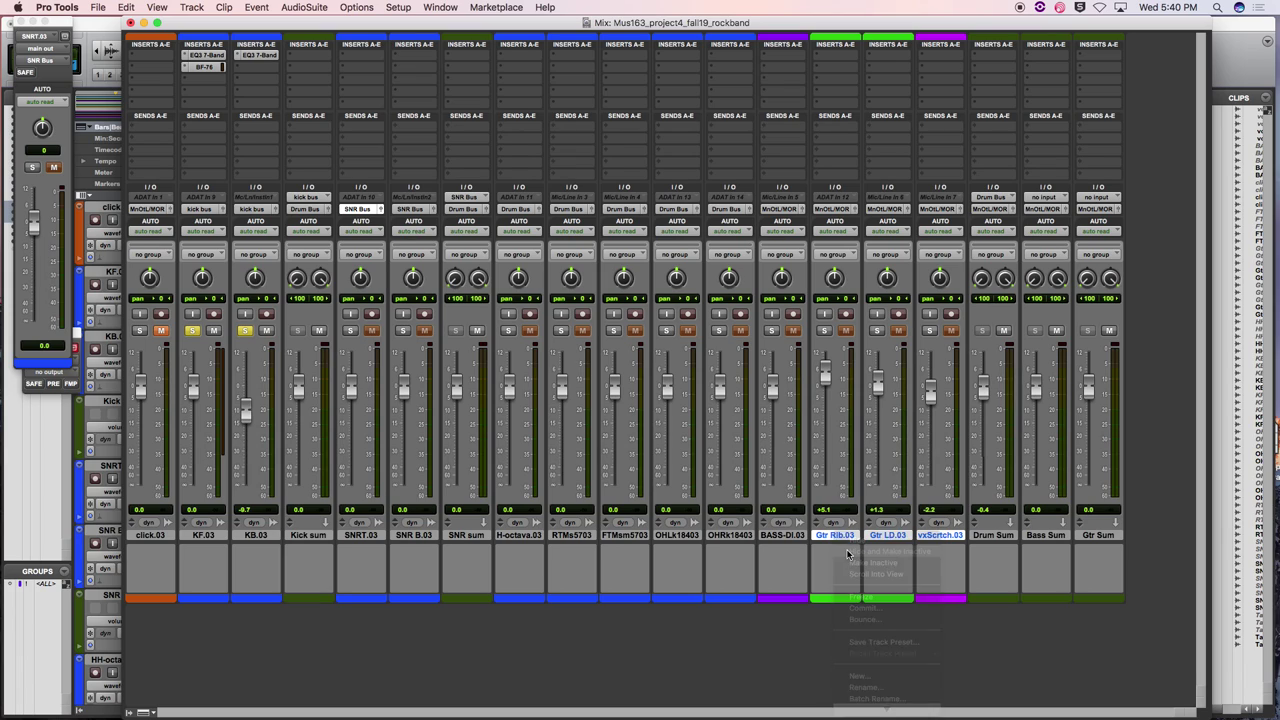
pyautogui.click(20, 30)
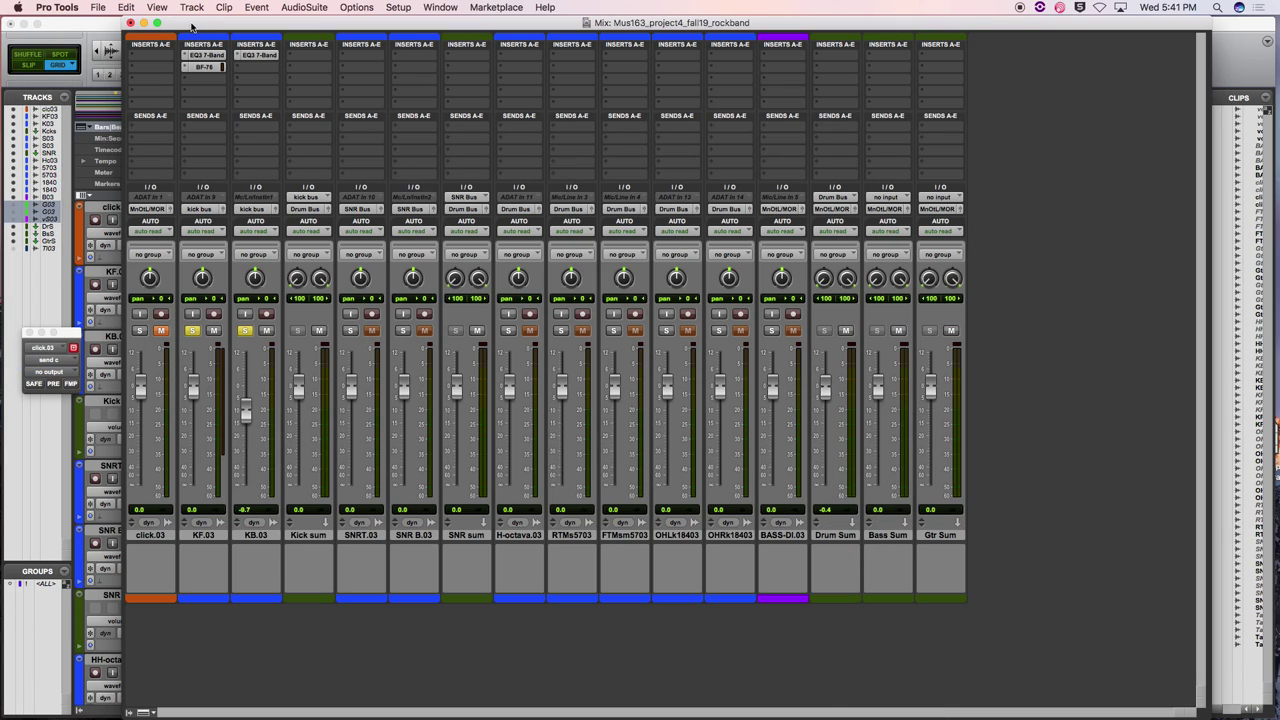
# Reposition the Mix window and toggle between Mix and Edit, ending with the mixer in front
pyautogui.moveTo(191, 22); pyautogui.dragTo(164, 22)
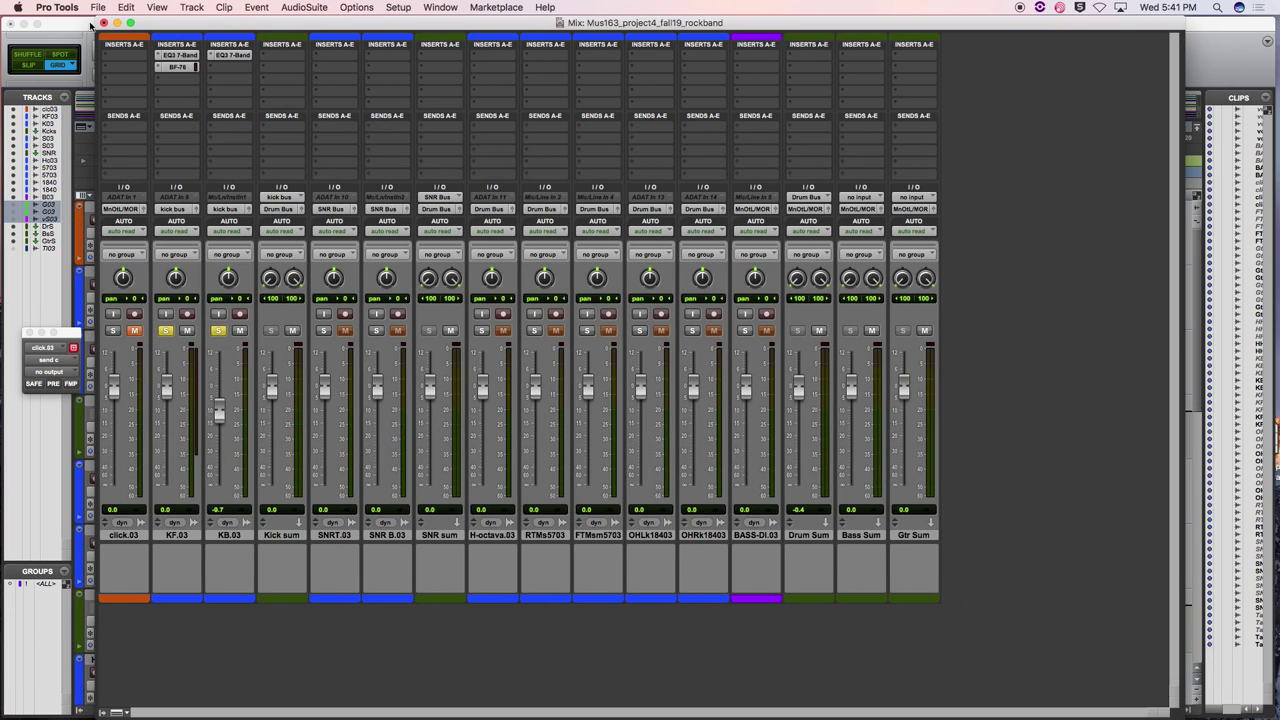
pyautogui.moveTo(152, 30); pyautogui.dragTo(176, 112)
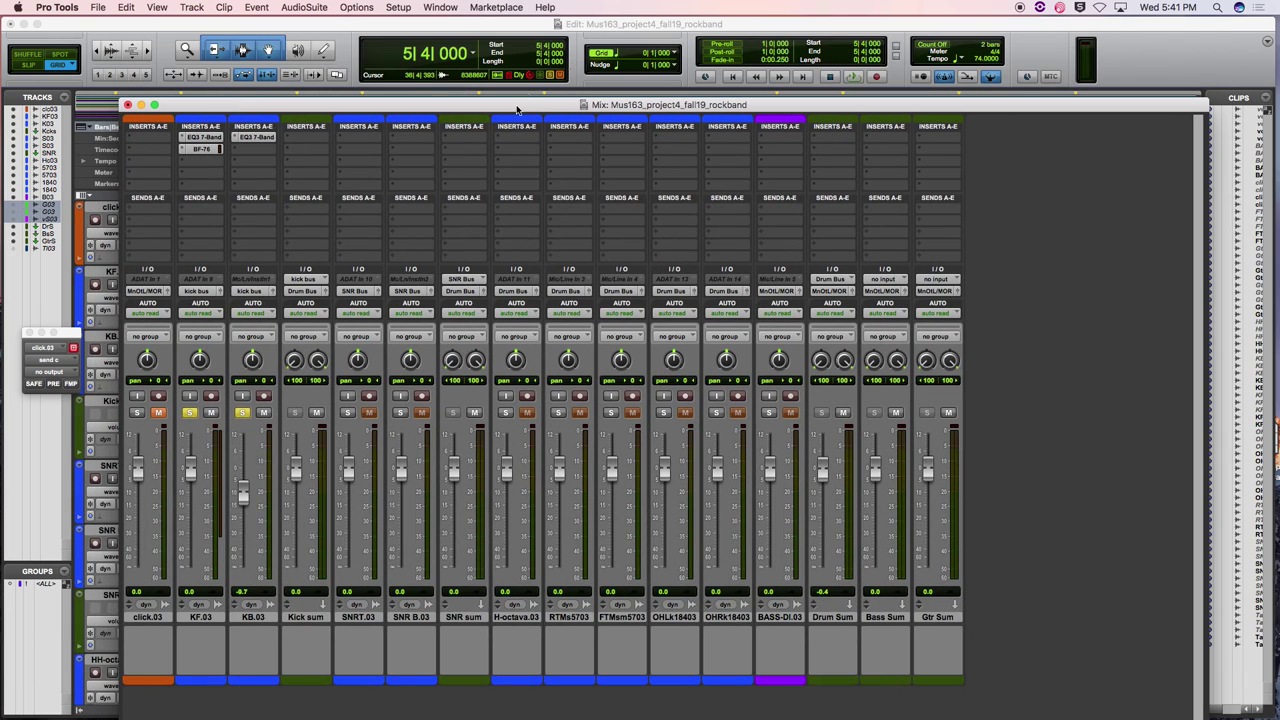
pyautogui.moveTo(494, 106); pyautogui.dragTo(519, 24)
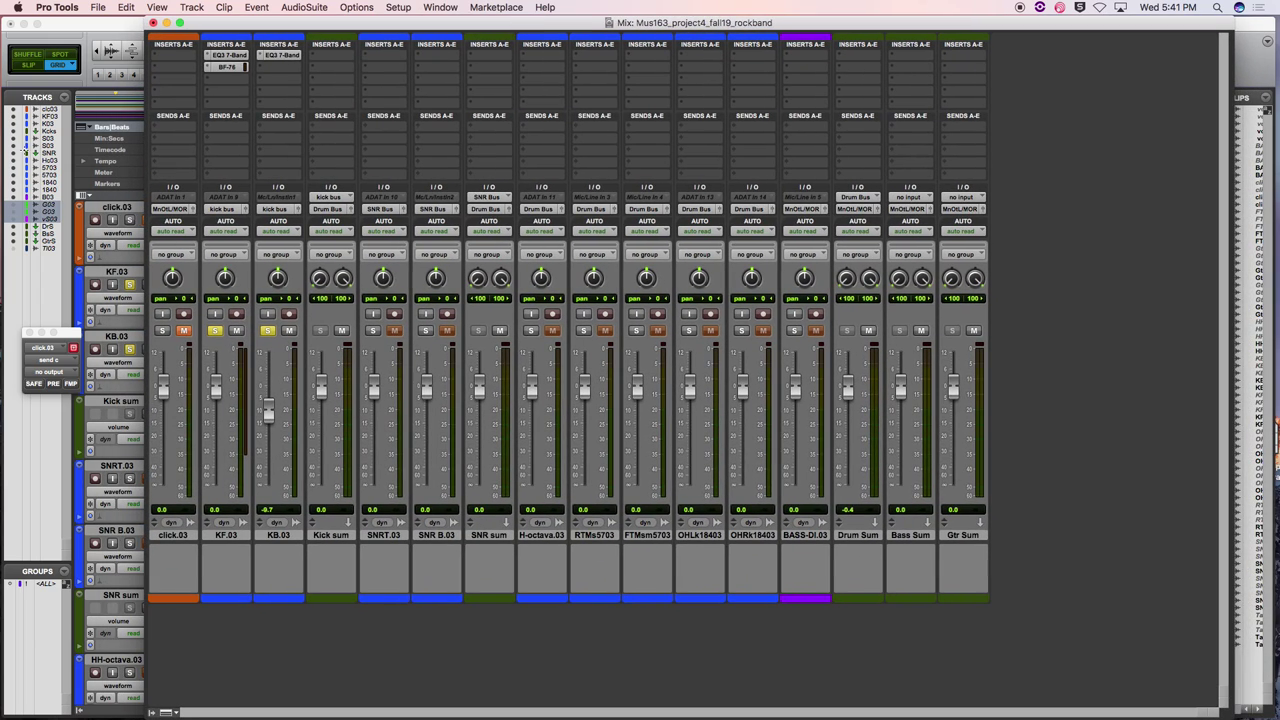
pyautogui.press('super+equal')
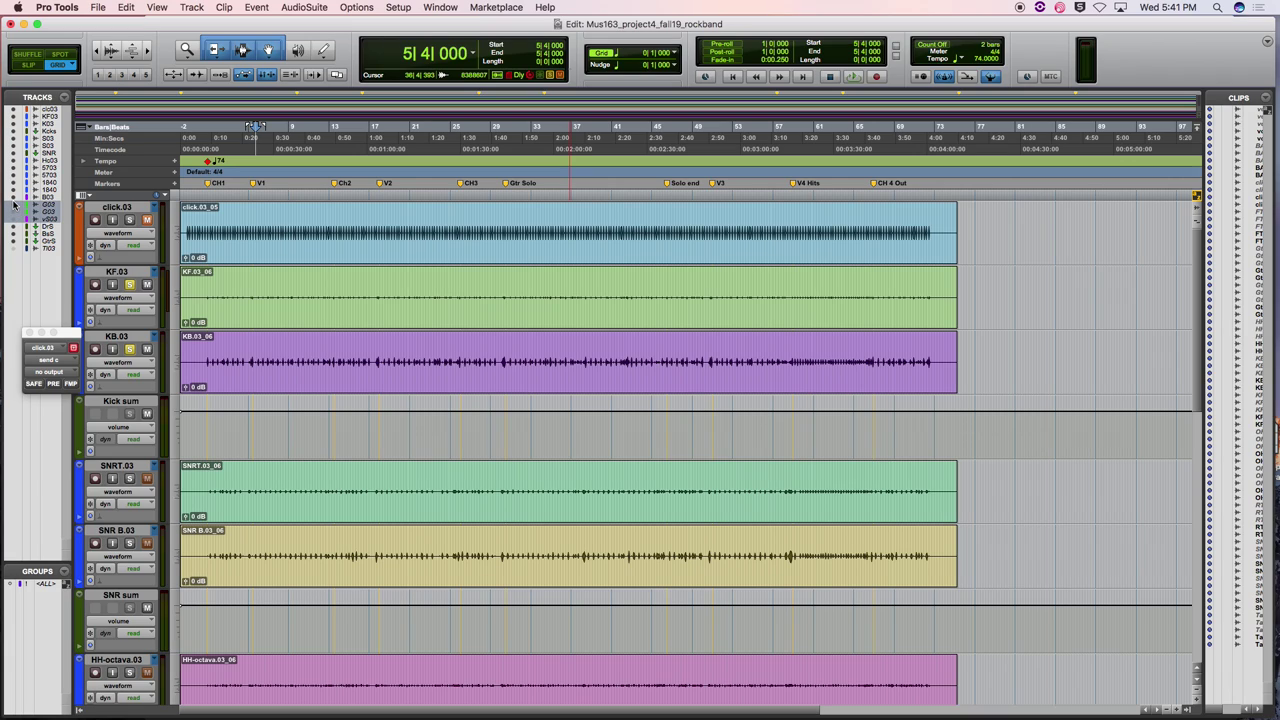
pyautogui.press('super+equal')
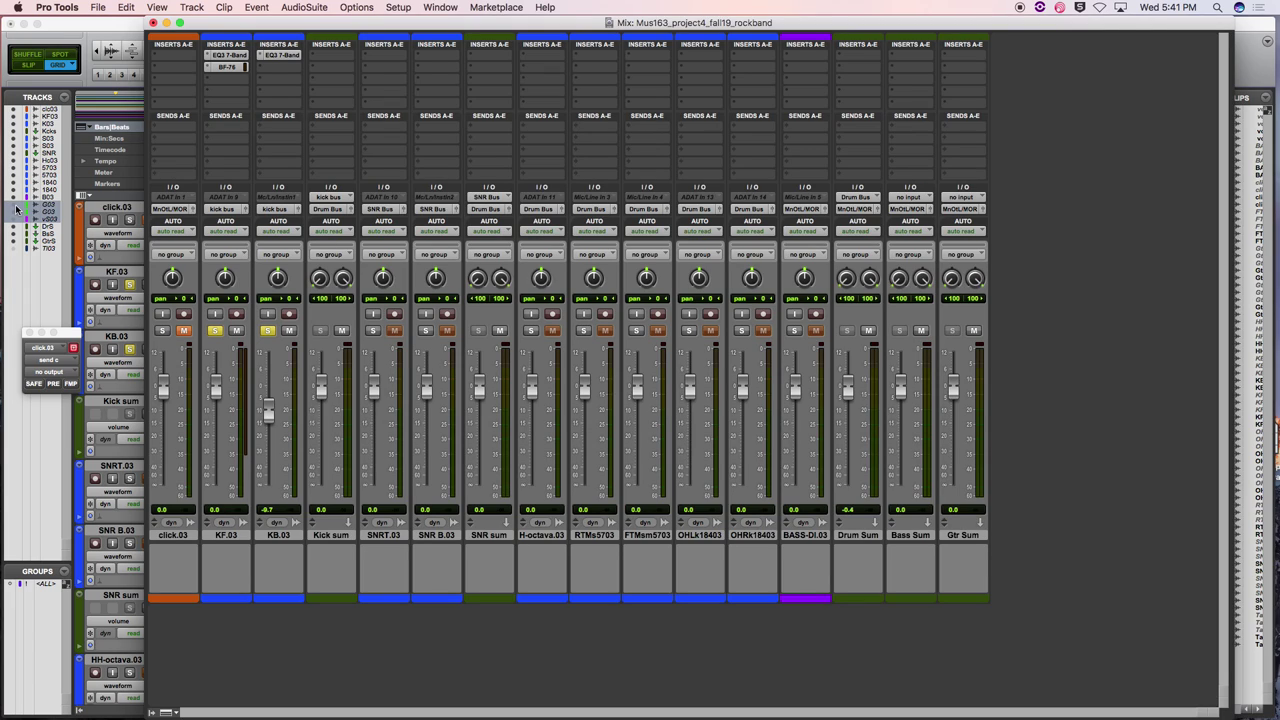
pyautogui.press('super+equal')
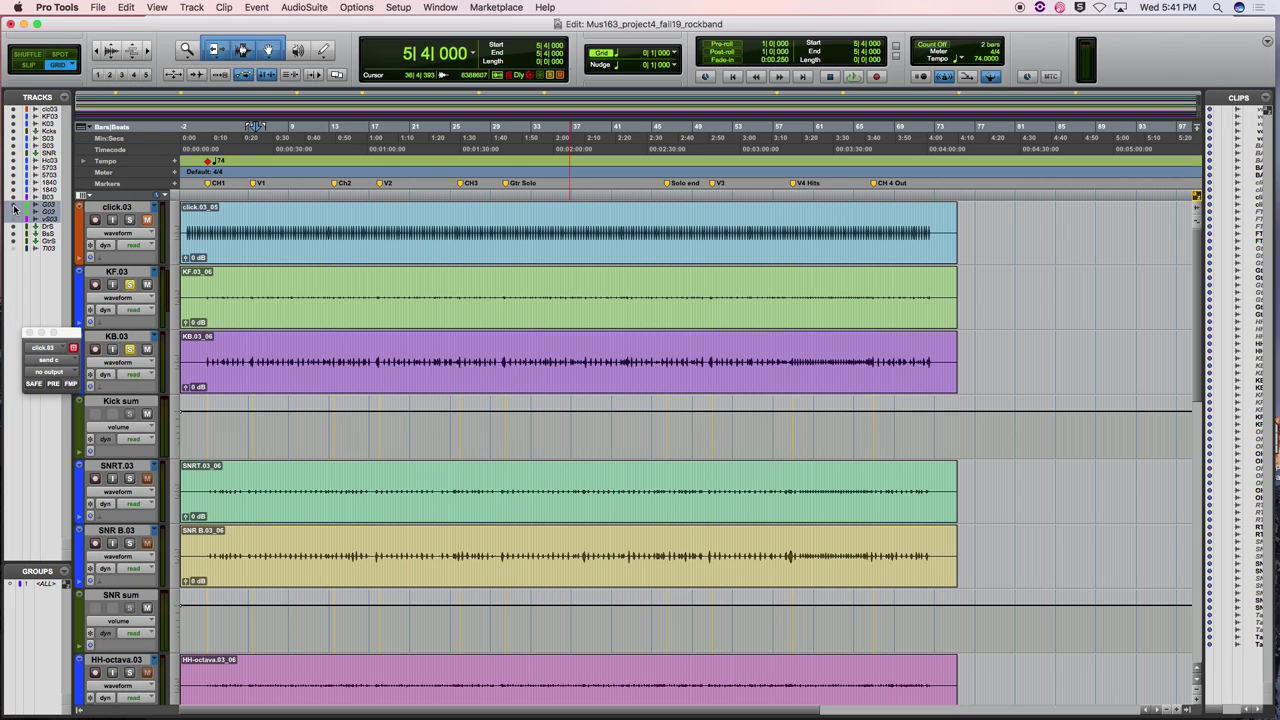
pyautogui.press('super+equal')
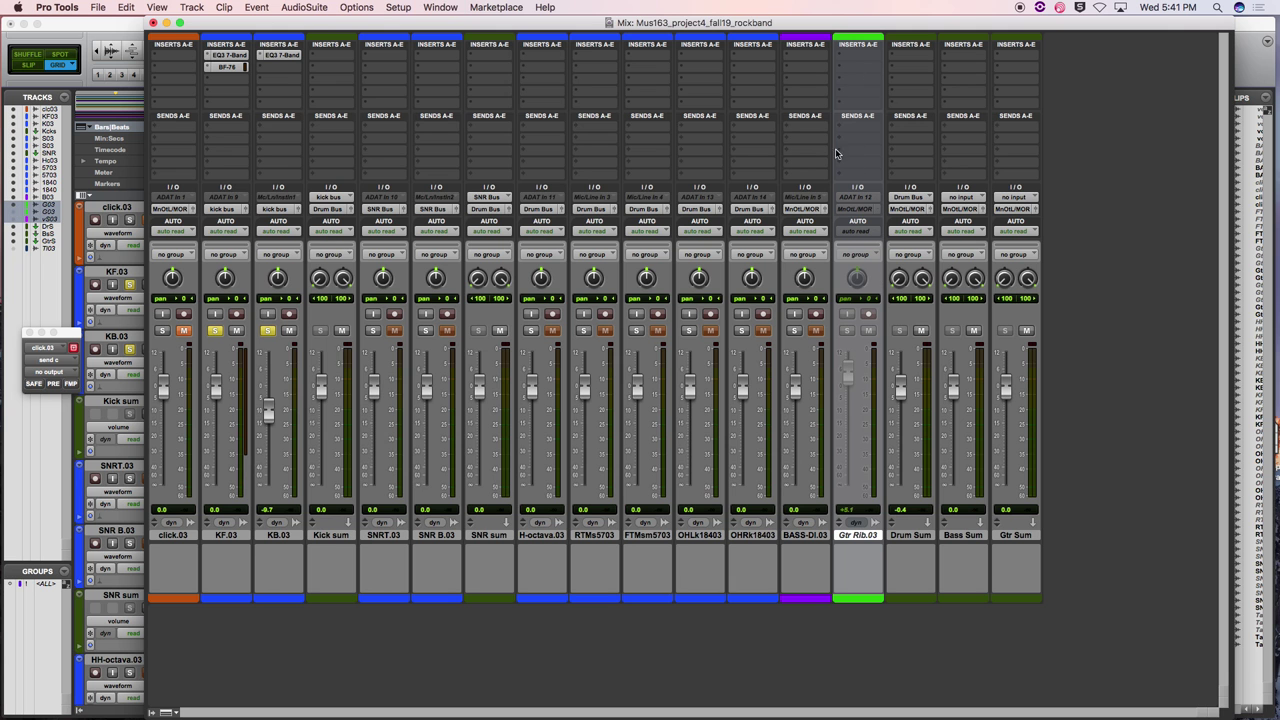
# Reactivate Gtr Rib.03, hide it from the mixer, and select the BASS-DI.03 track
pyautogui.rightClick(861, 536)
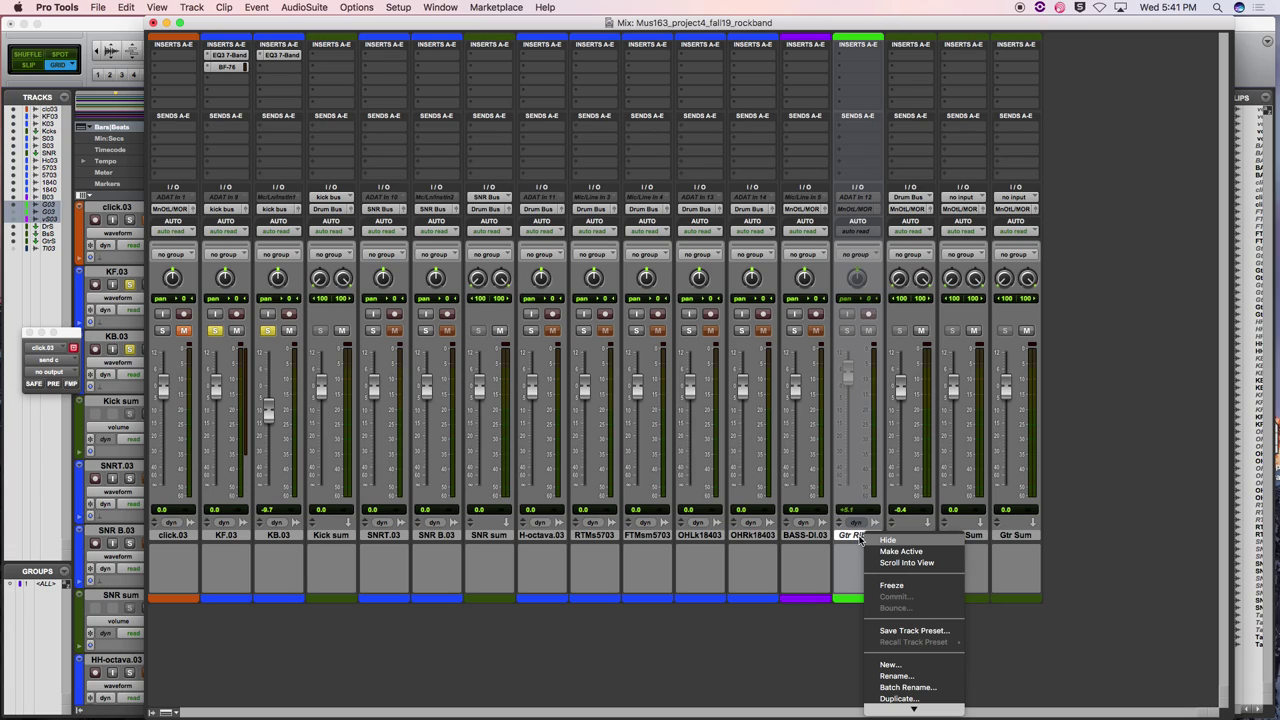
pyautogui.click(897, 551)
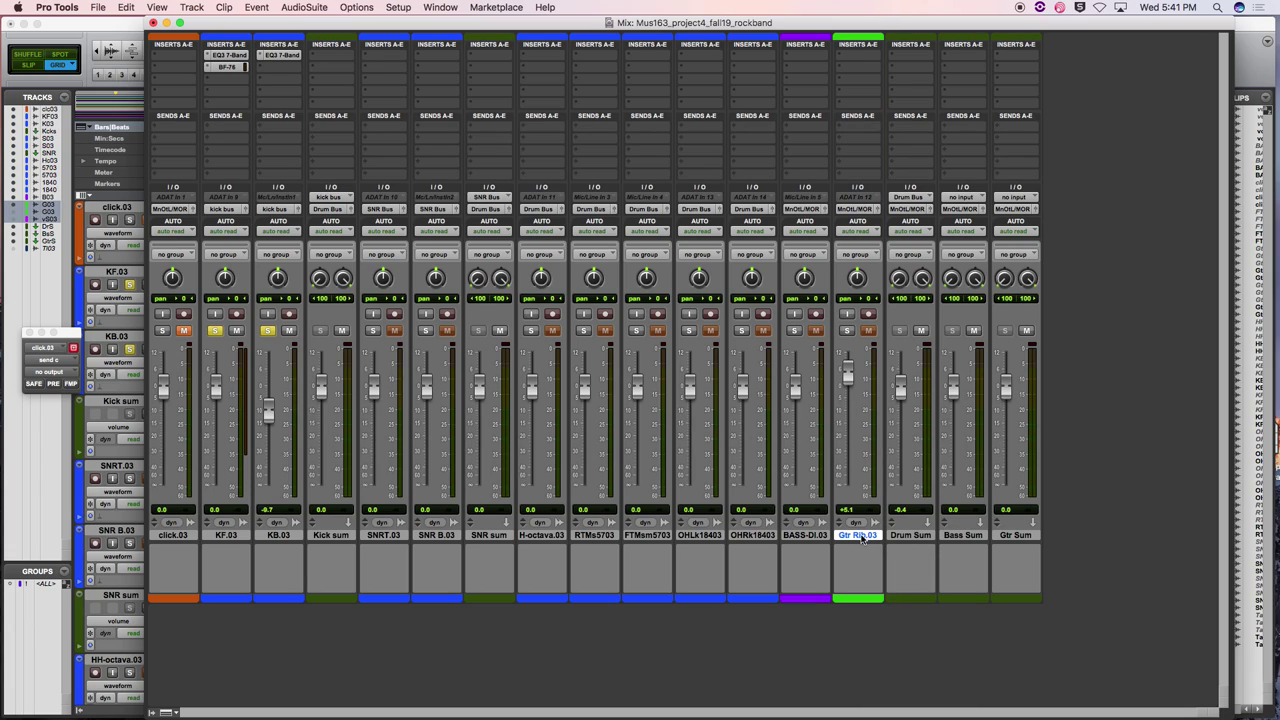
pyautogui.rightClick(857, 538)
pyautogui.click(870, 551)
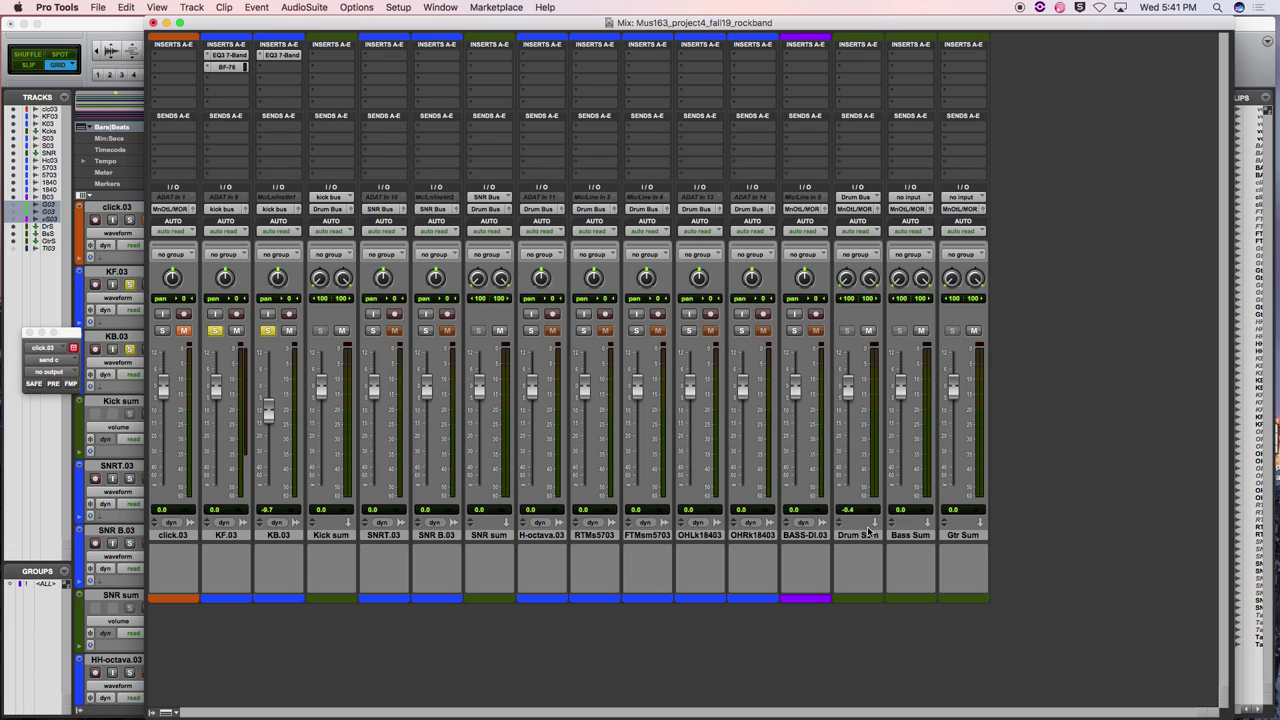
pyautogui.click(797, 536)
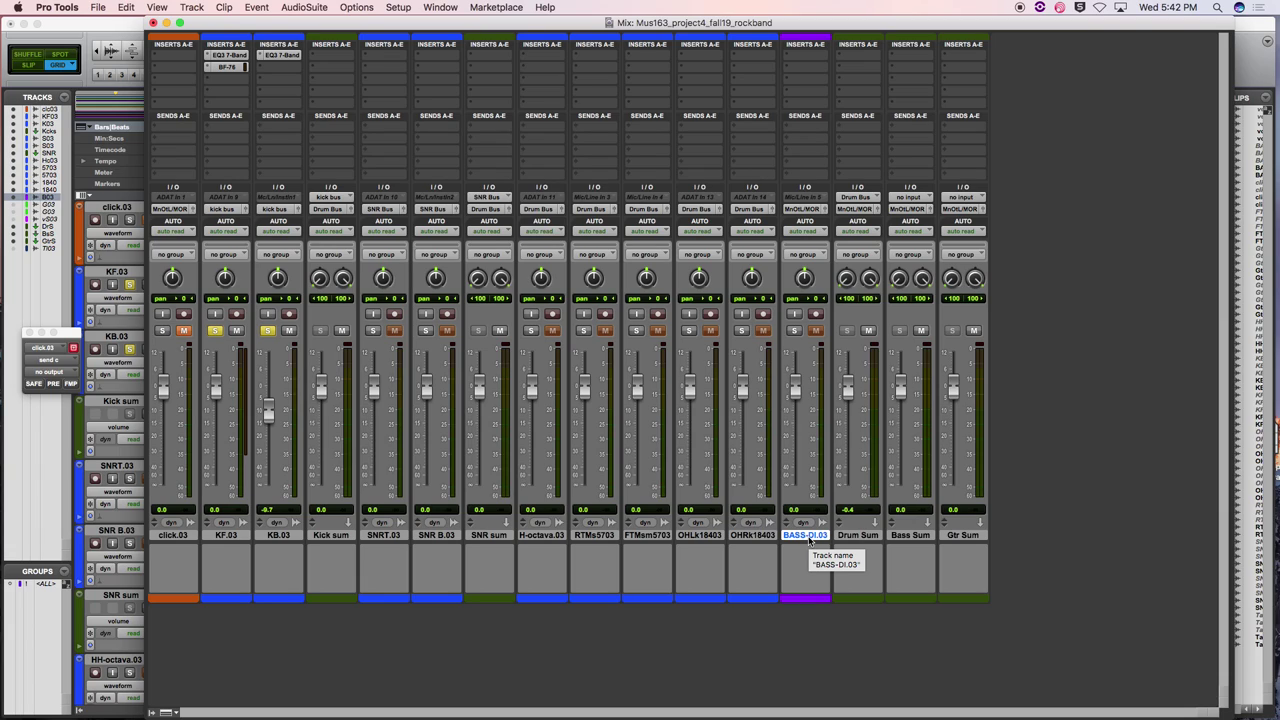
# Add four new mono audio tracks (Audio 1–4) after BASS-DI.03
pyautogui.press('shift+super+n')
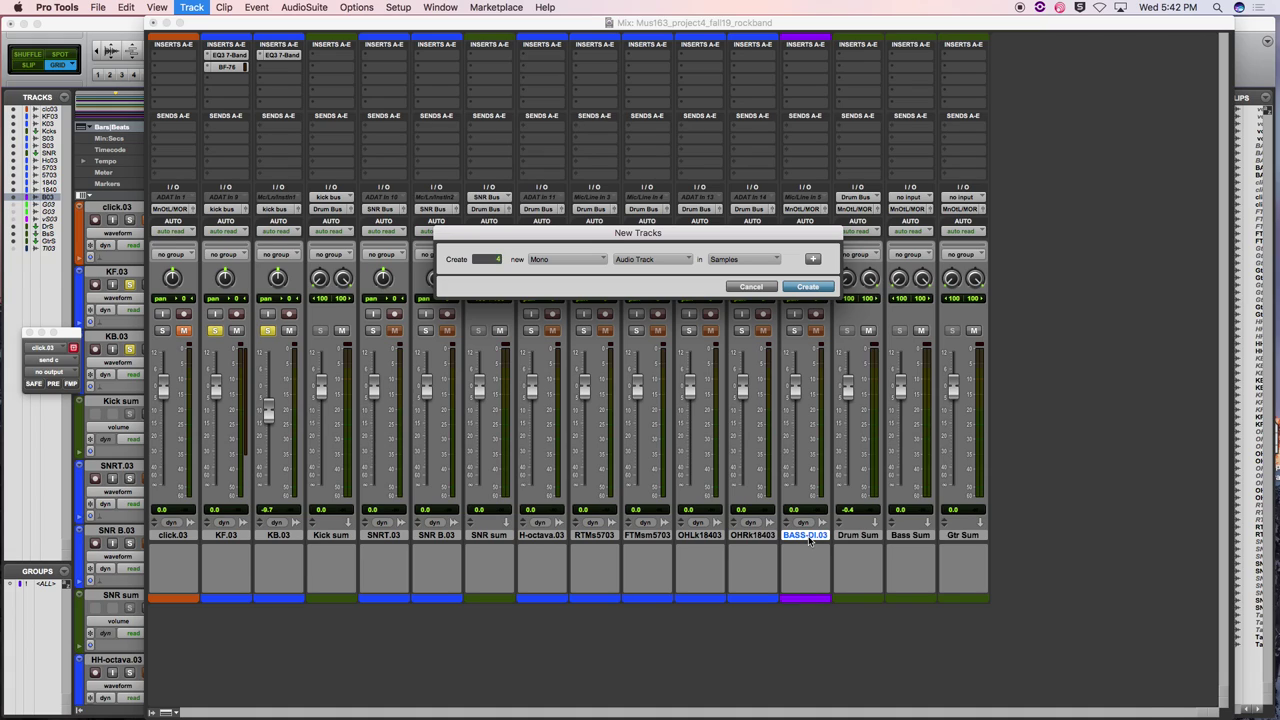
pyautogui.press('Return')
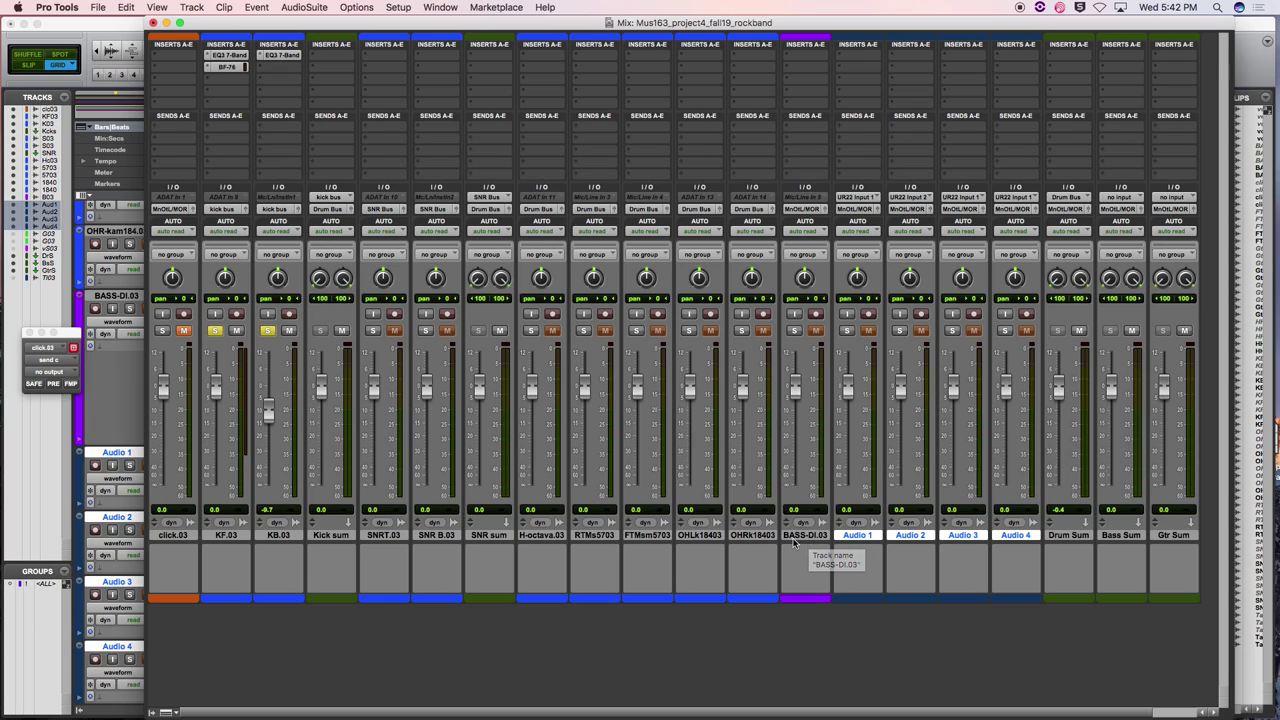
# Rename the four new tracks to Gtr 1, Gtr 2, Gtr 3 Solo and Vox
pyautogui.doubleClick(848, 538)
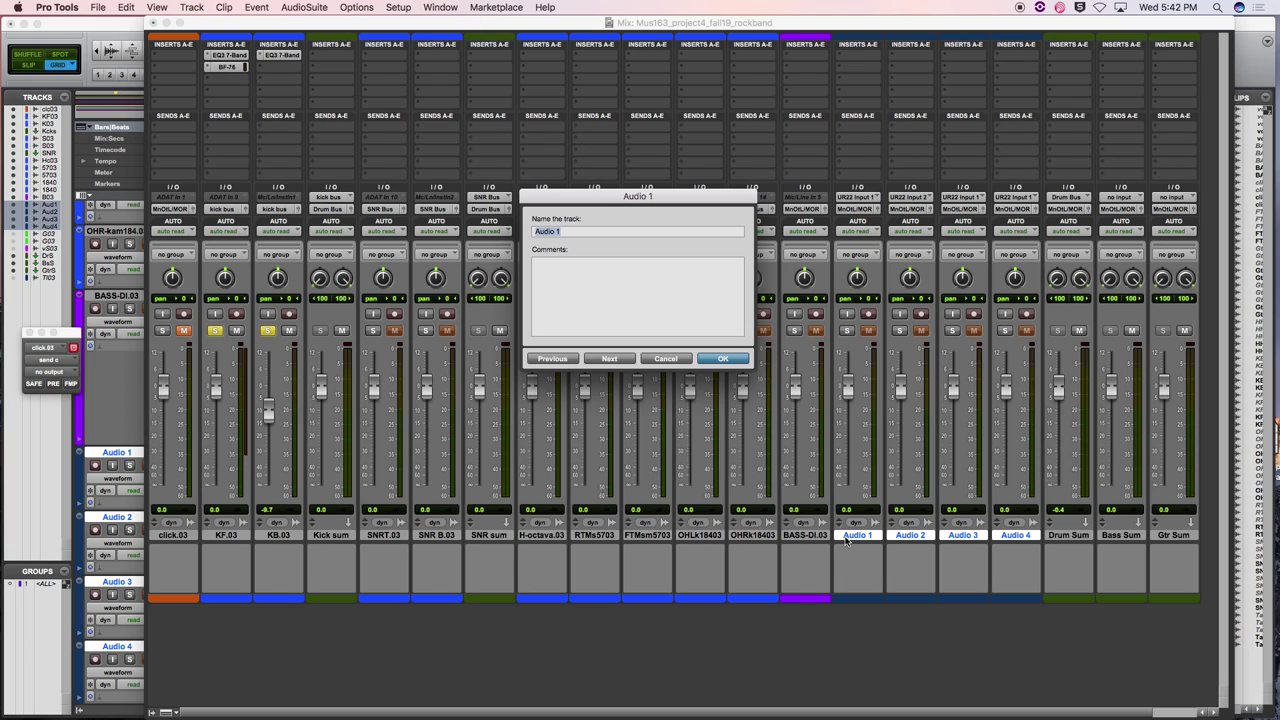
pyautogui.write('Gtr 1')
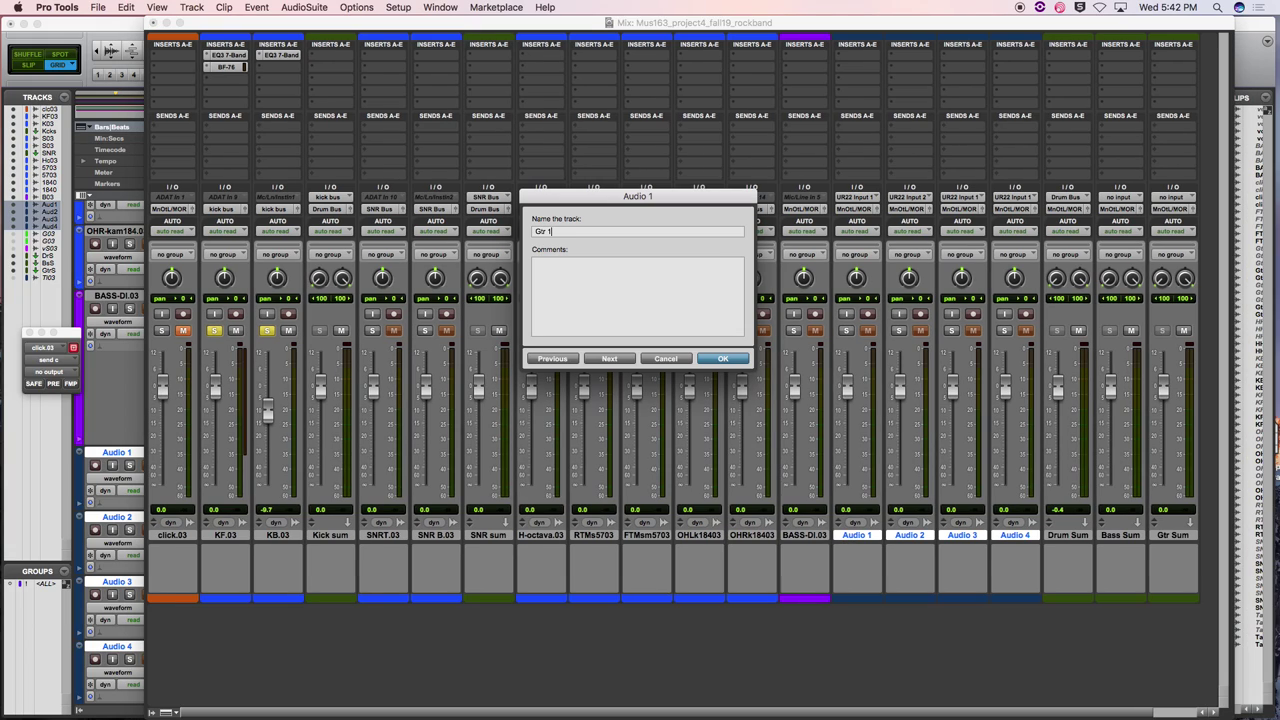
pyautogui.click(610, 358)
pyautogui.write('Gtr 2')
pyautogui.click(621, 359)
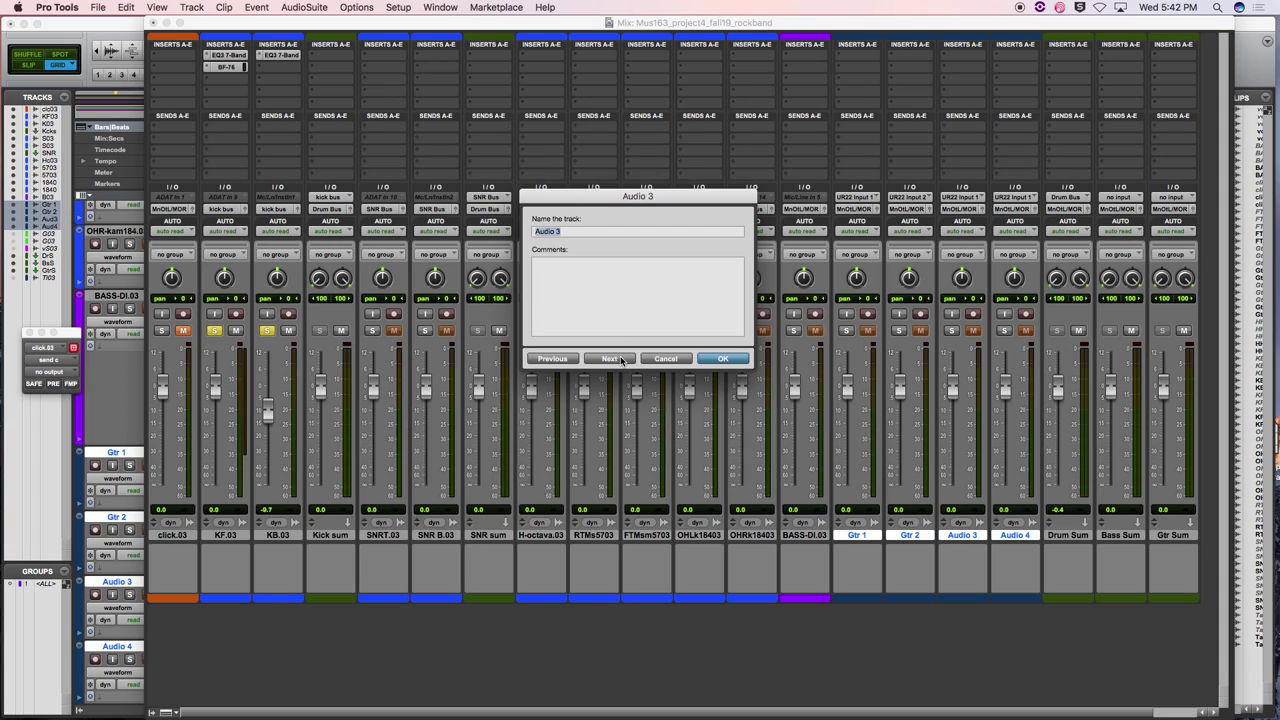
pyautogui.write('Gtr 3 Solo')
pyautogui.click(604, 360)
pyautogui.write('Vox')
pyautogui.click(722, 359)
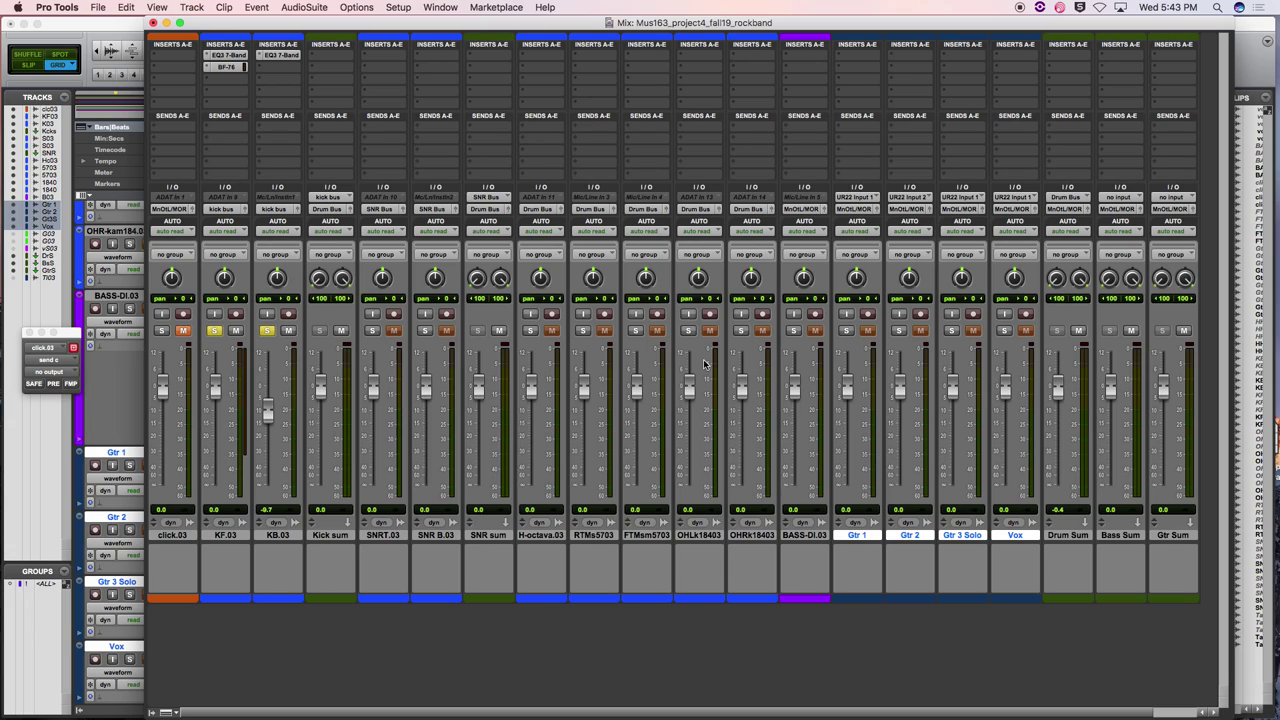
# Switch to the Edit window, shrink the BASS-DI.03 track height, and bring up the app switcher
pyautogui.press('super+equal')
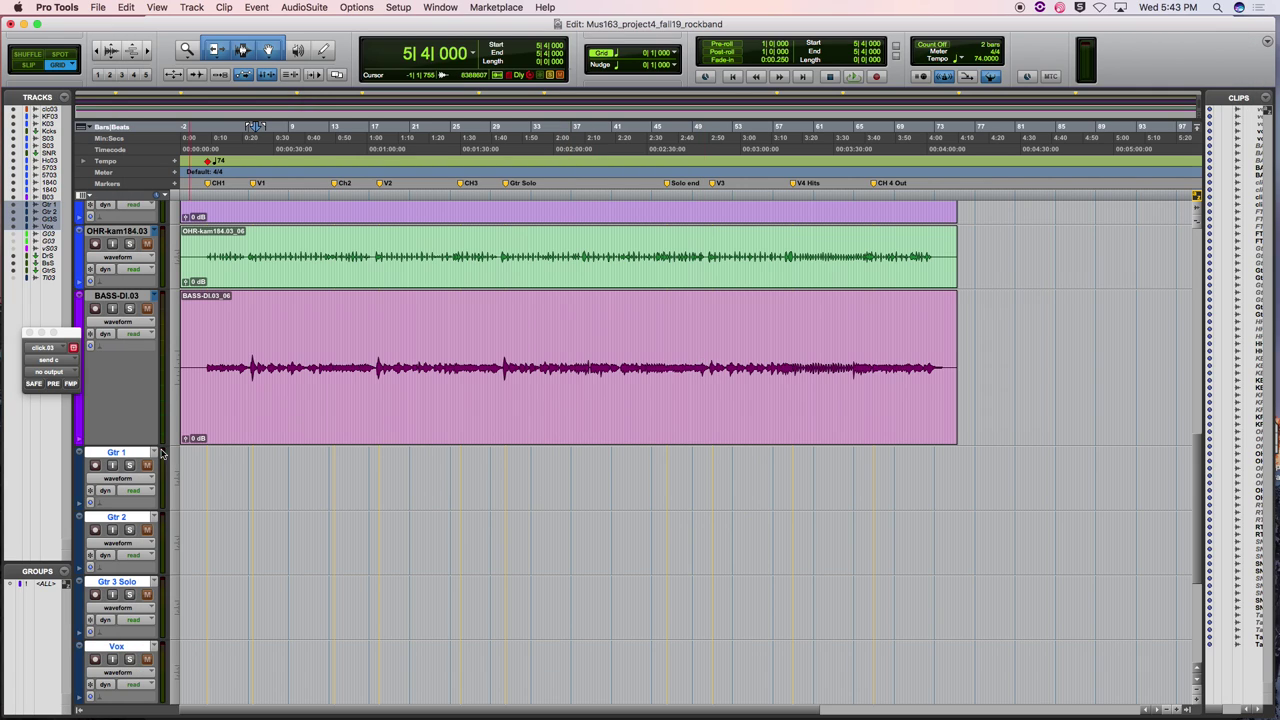
pyautogui.moveTo(158, 443); pyautogui.dragTo(165, 364)
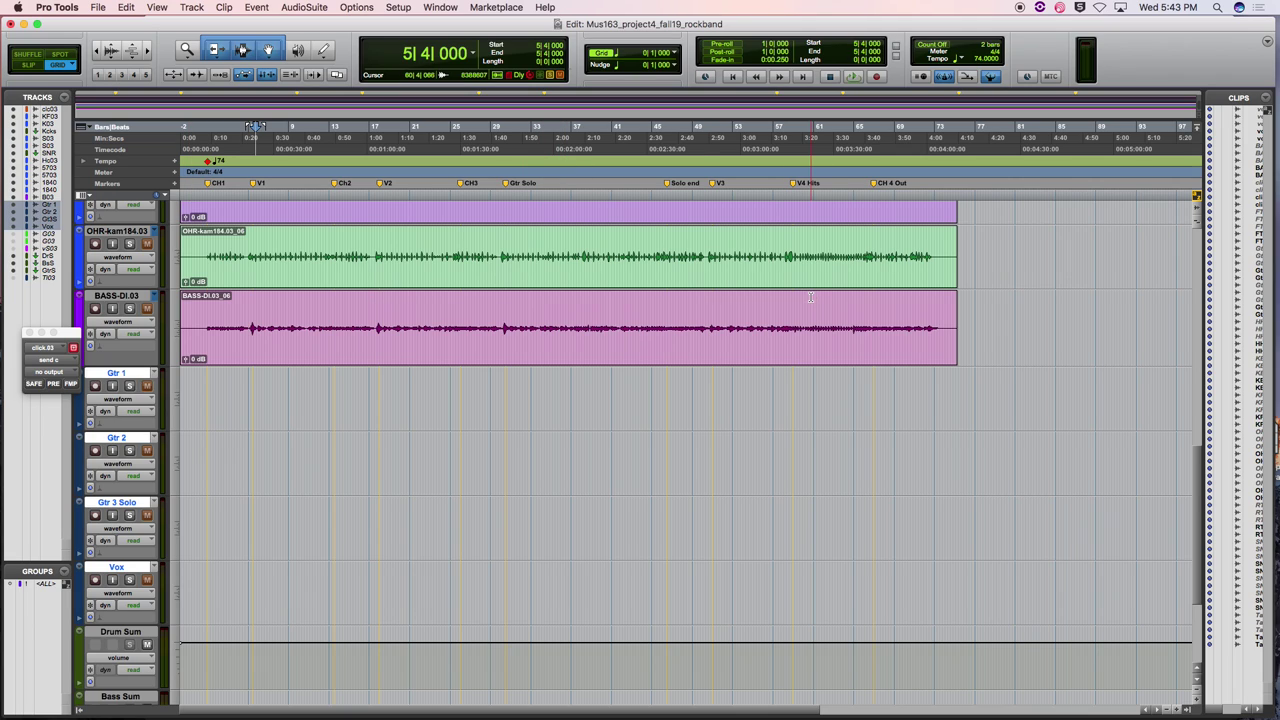
pyautogui.scroll(-3, 763, 320)
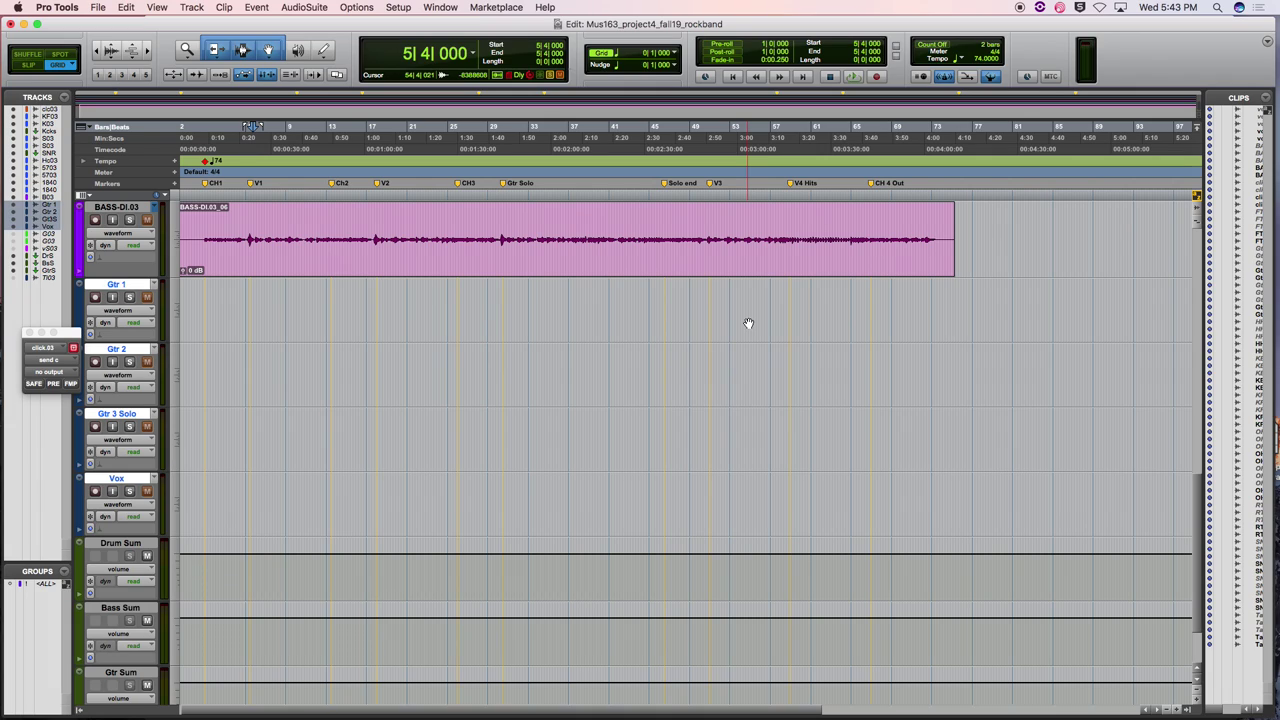
pyautogui.press('super+Tab')
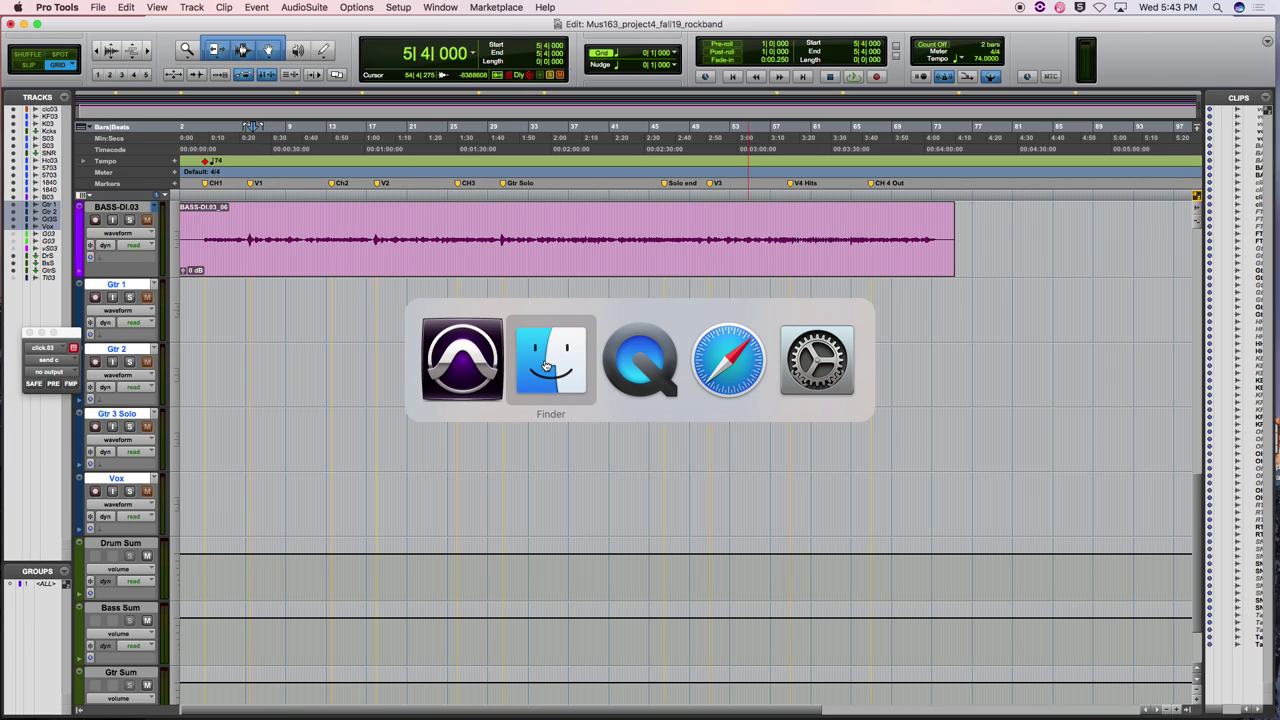
# Bring Finder forward beside the timeline and expand the Audio Files folder
pyautogui.press('super+Tab')
pyautogui.press('super+Tab')
pyautogui.press('super+Tab')
pyautogui.press('super+Tab')
pyautogui.press('super+Tab')
pyautogui.press('super+Tab')
pyautogui.press('super+Tab')
pyautogui.press('super+Tab')
pyautogui.press('super+Tab')
pyautogui.press('super+Tab')
pyautogui.press('super+Tab')
pyautogui.press('super+Tab')
pyautogui.press('super+Tab')
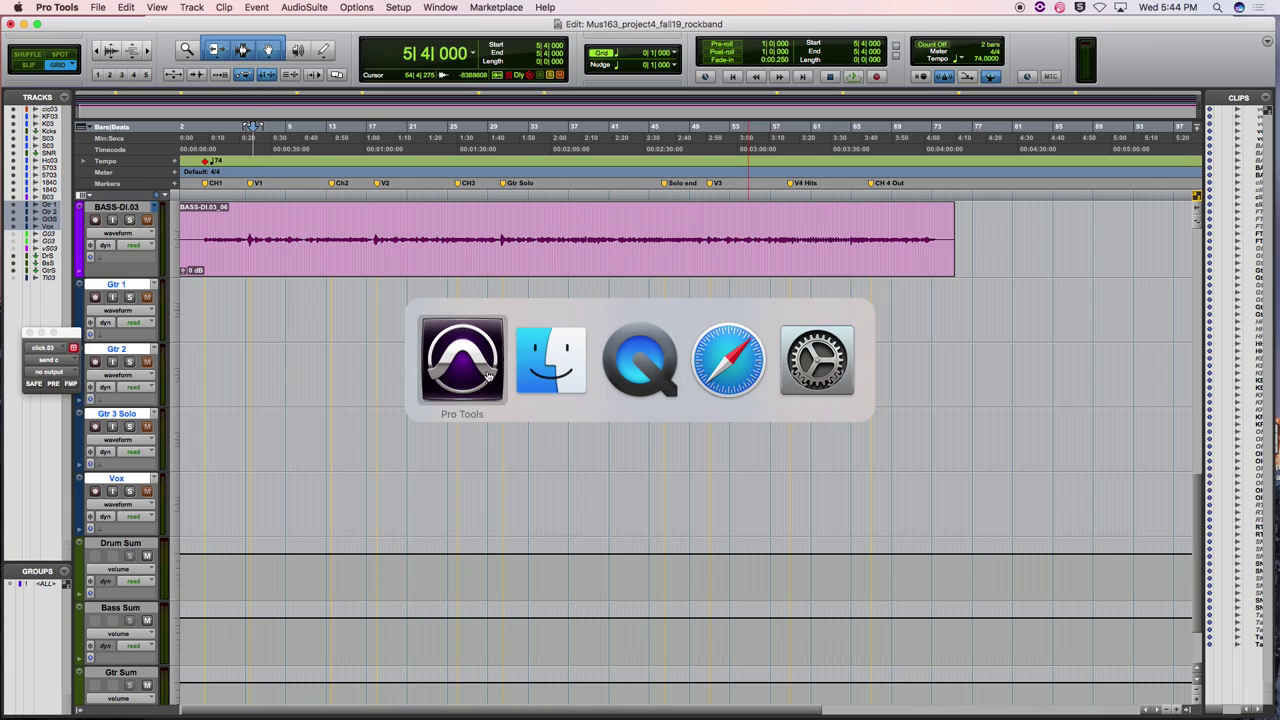
pyautogui.click(543, 362)
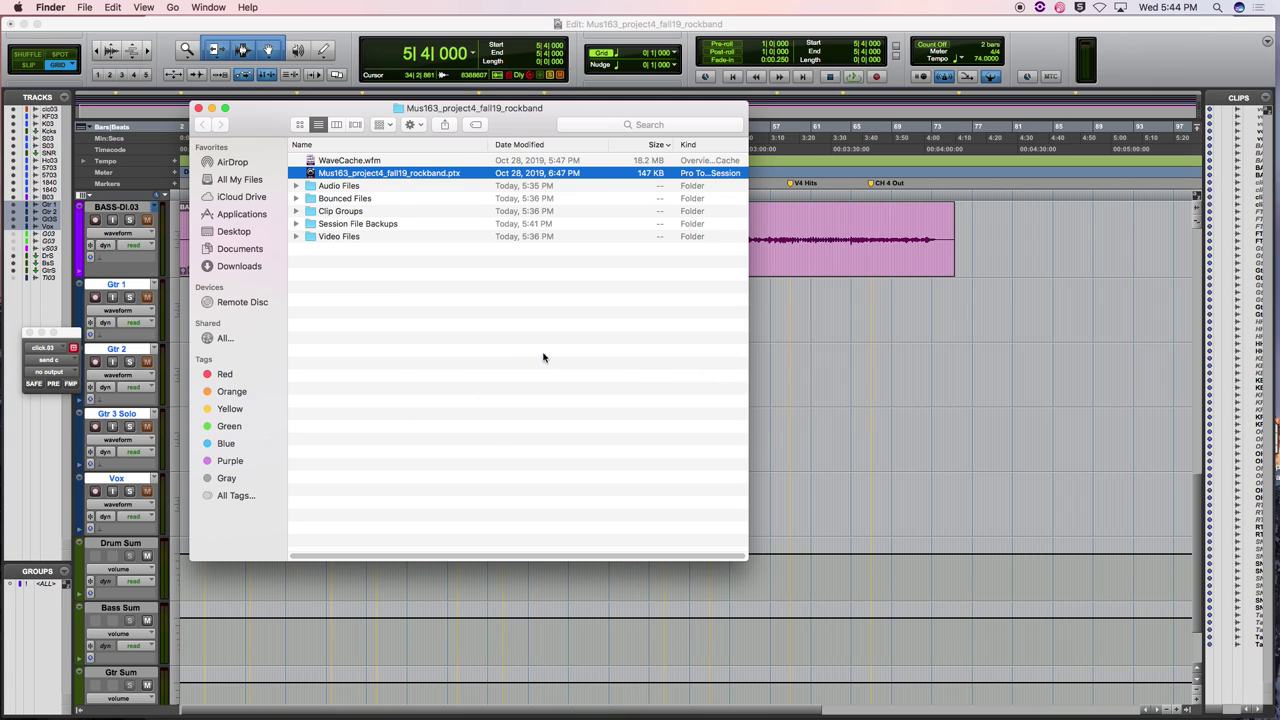
pyautogui.moveTo(254, 124); pyautogui.dragTo(587, 90)
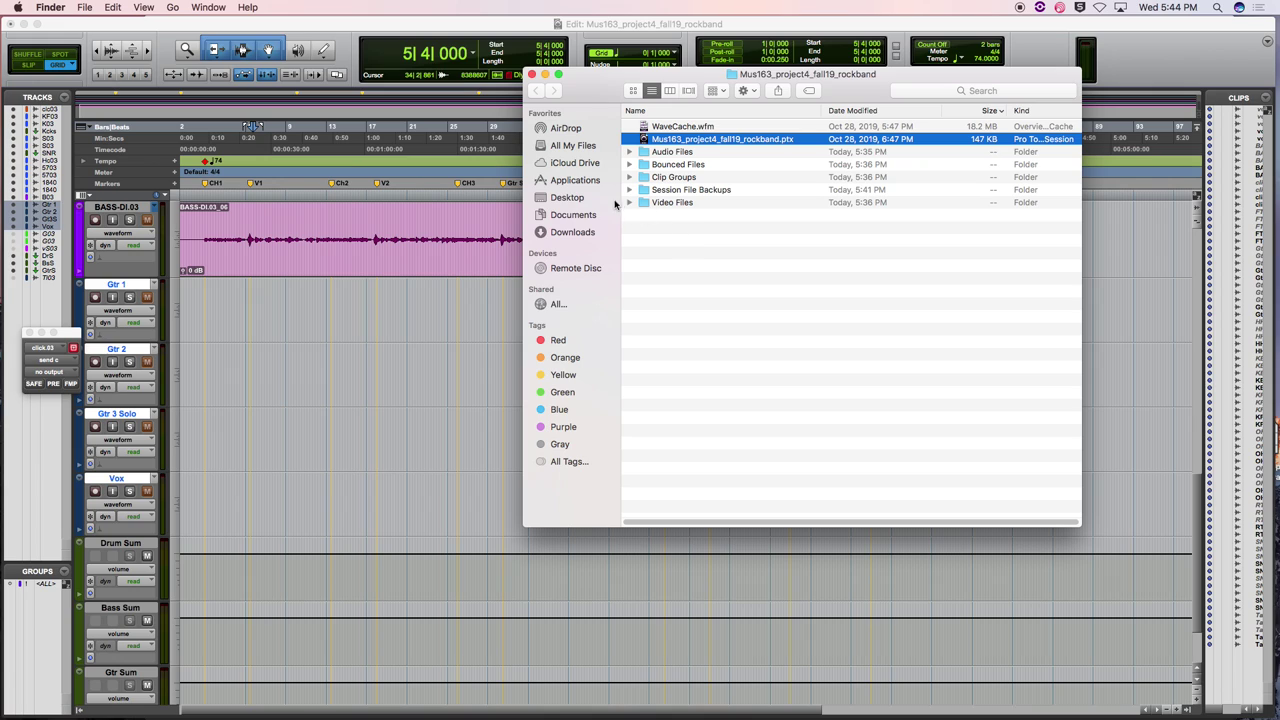
pyautogui.click(629, 151)
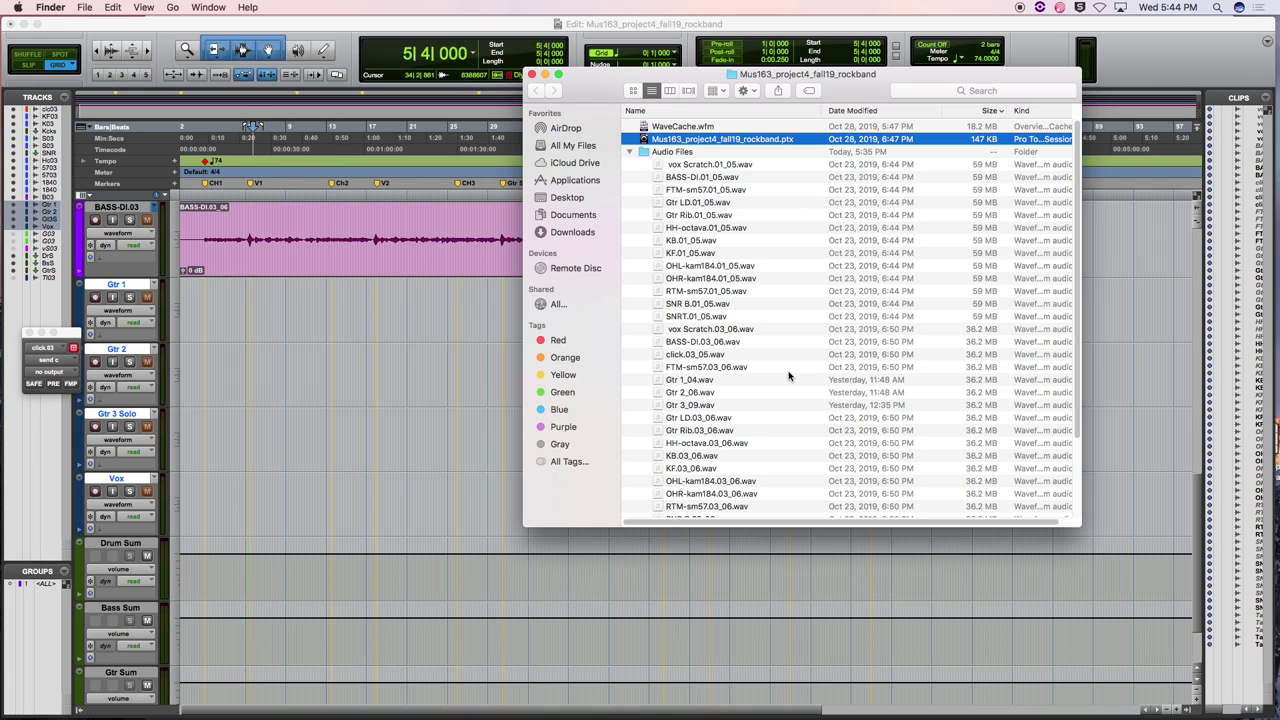
pyautogui.scroll(-10, 789, 374)
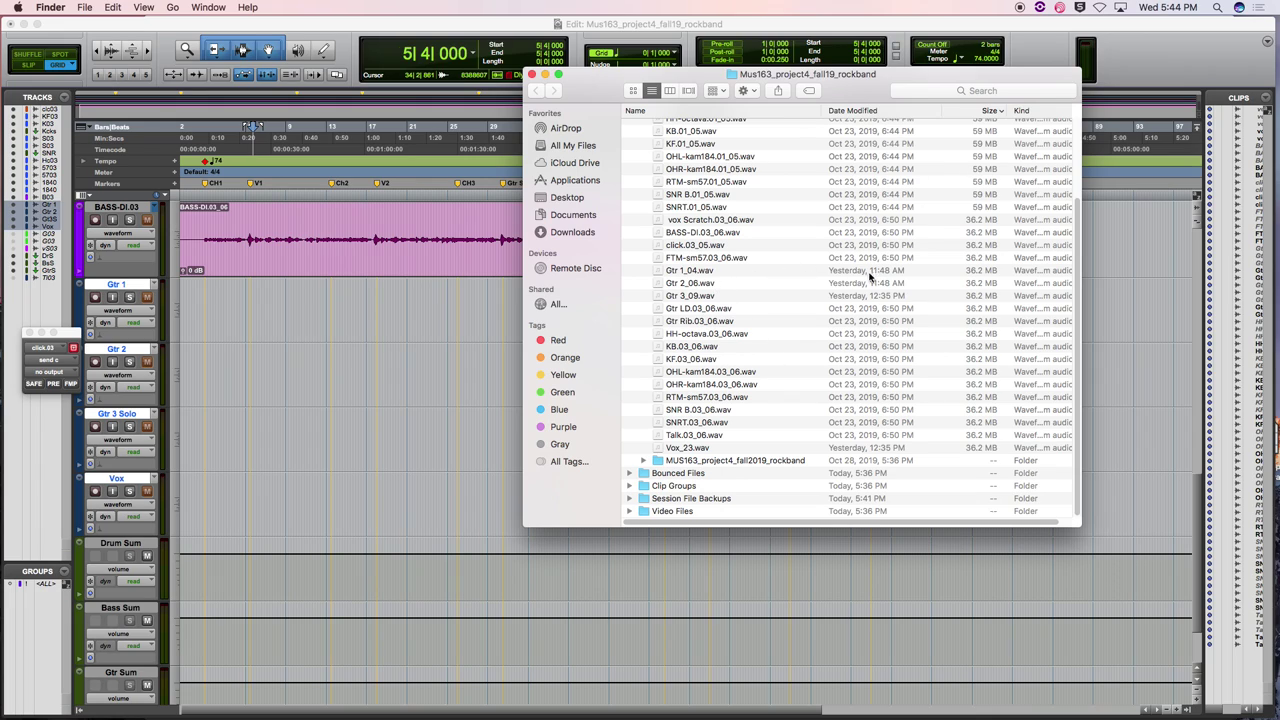
# Sort Audio Files newest-first by date modified and select Gtr 1_04.wav
pyautogui.click(687, 273)
pyautogui.click(691, 284)
pyautogui.click(697, 296)
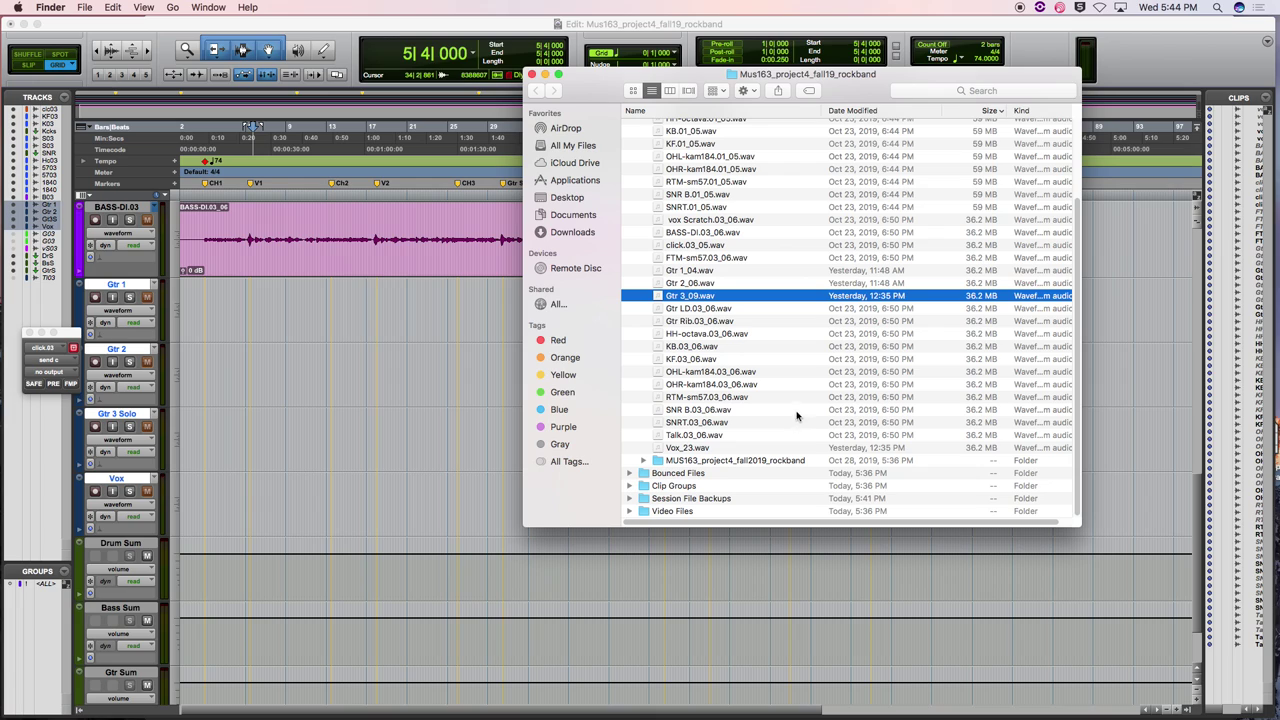
pyautogui.scroll(3, 766, 397)
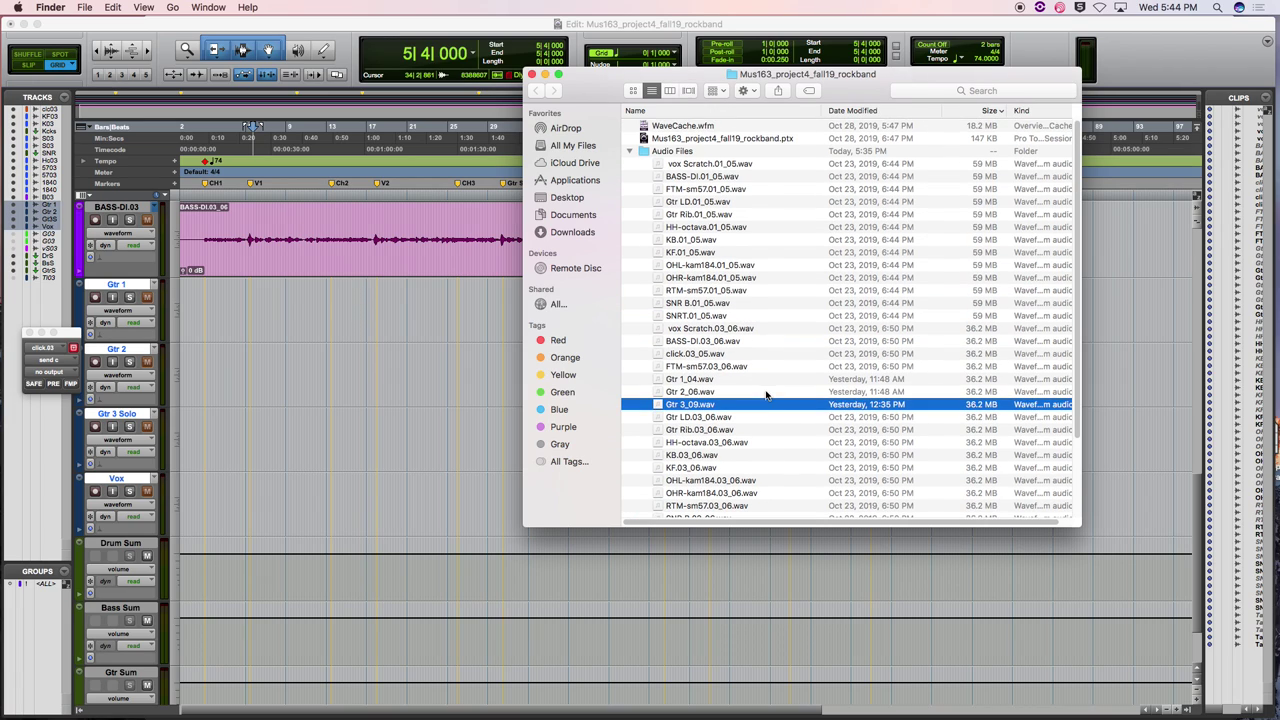
pyautogui.scroll(-1, 766, 397)
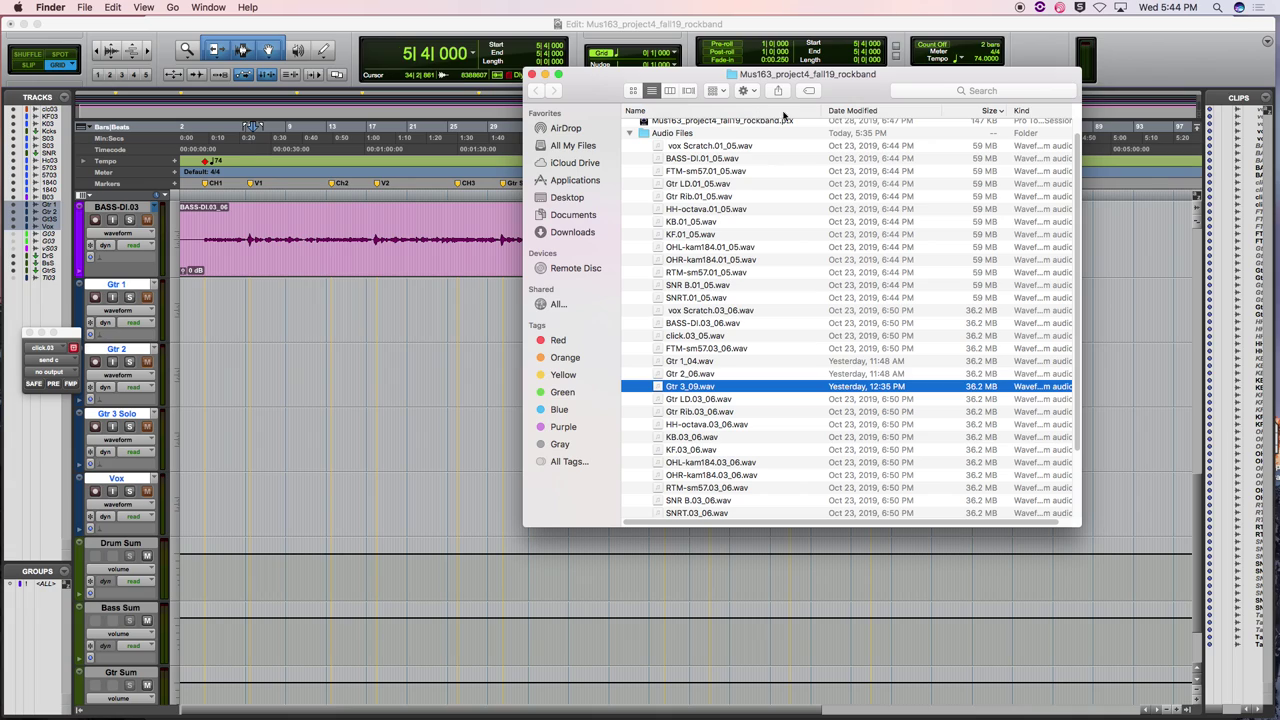
pyautogui.click(849, 112)
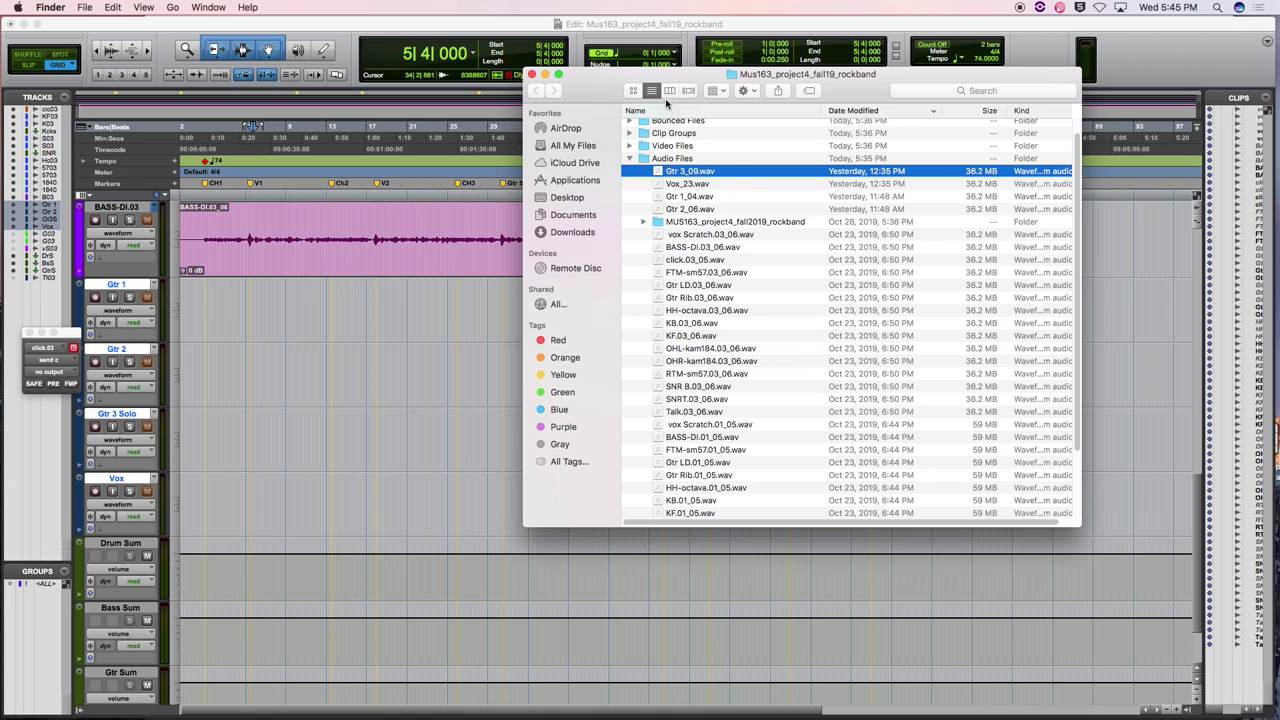
pyautogui.moveTo(666, 100); pyautogui.dragTo(804, 95)
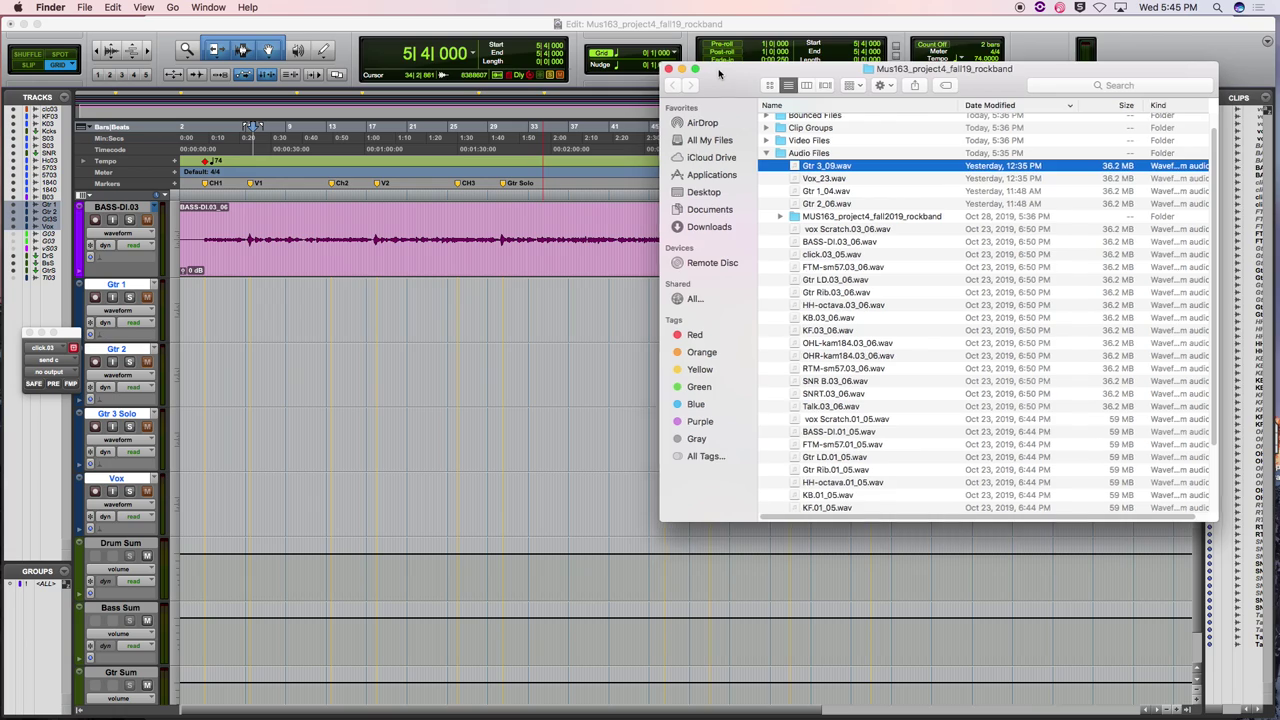
pyautogui.moveTo(718, 73); pyautogui.dragTo(775, 44)
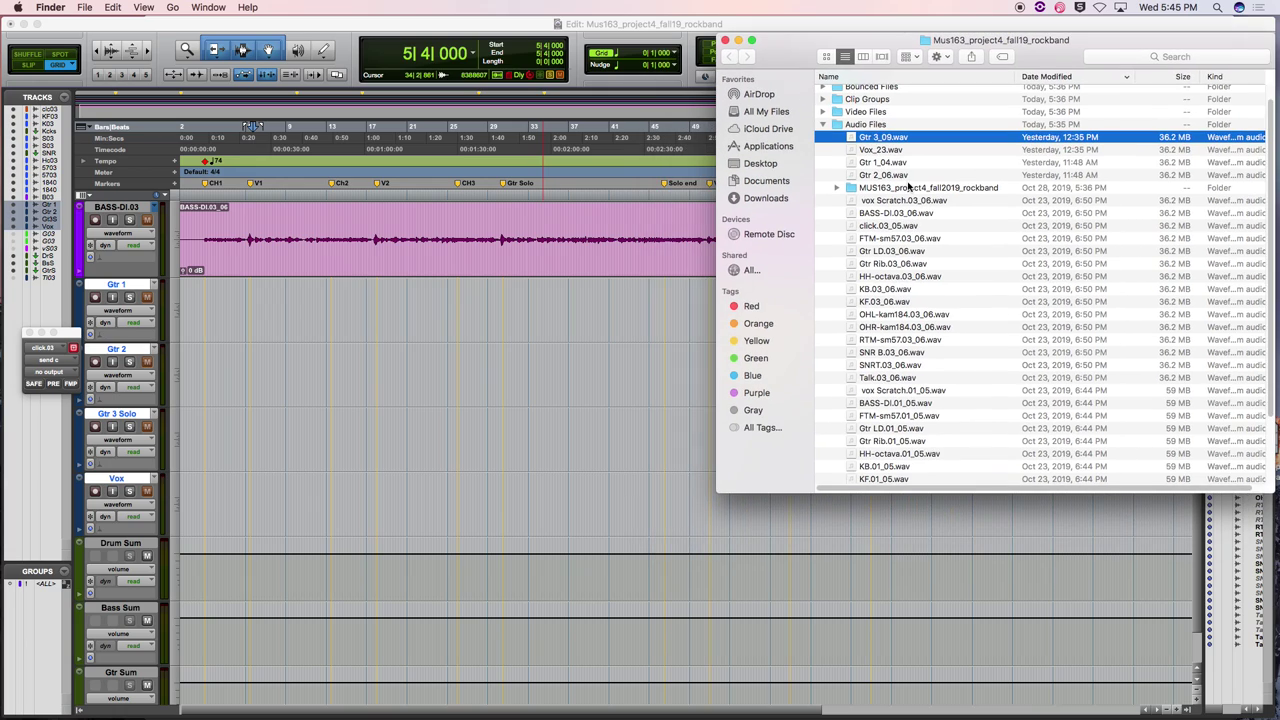
pyautogui.click(855, 166)
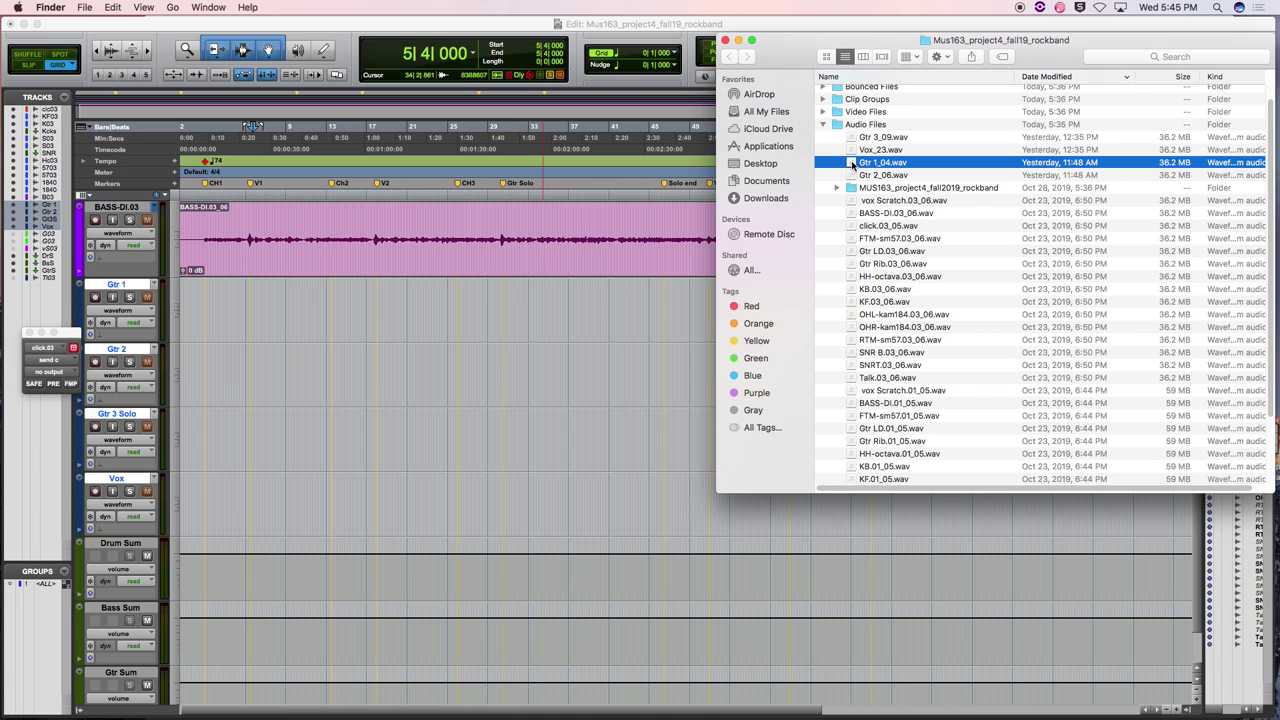
# Drop Gtr 1_04.wav onto the Gtr 1 track and align it to the session start
pyautogui.moveTo(853, 165); pyautogui.dragTo(208, 294)
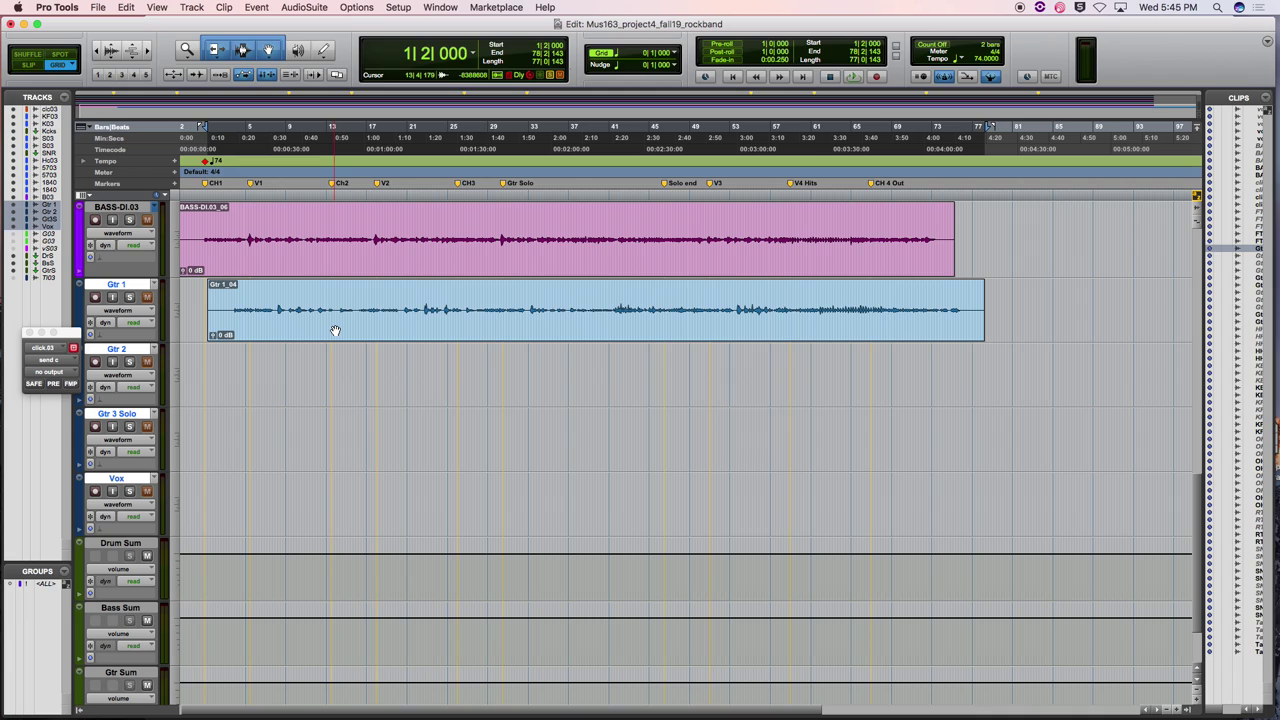
pyautogui.moveTo(451, 323); pyautogui.dragTo(402, 323)
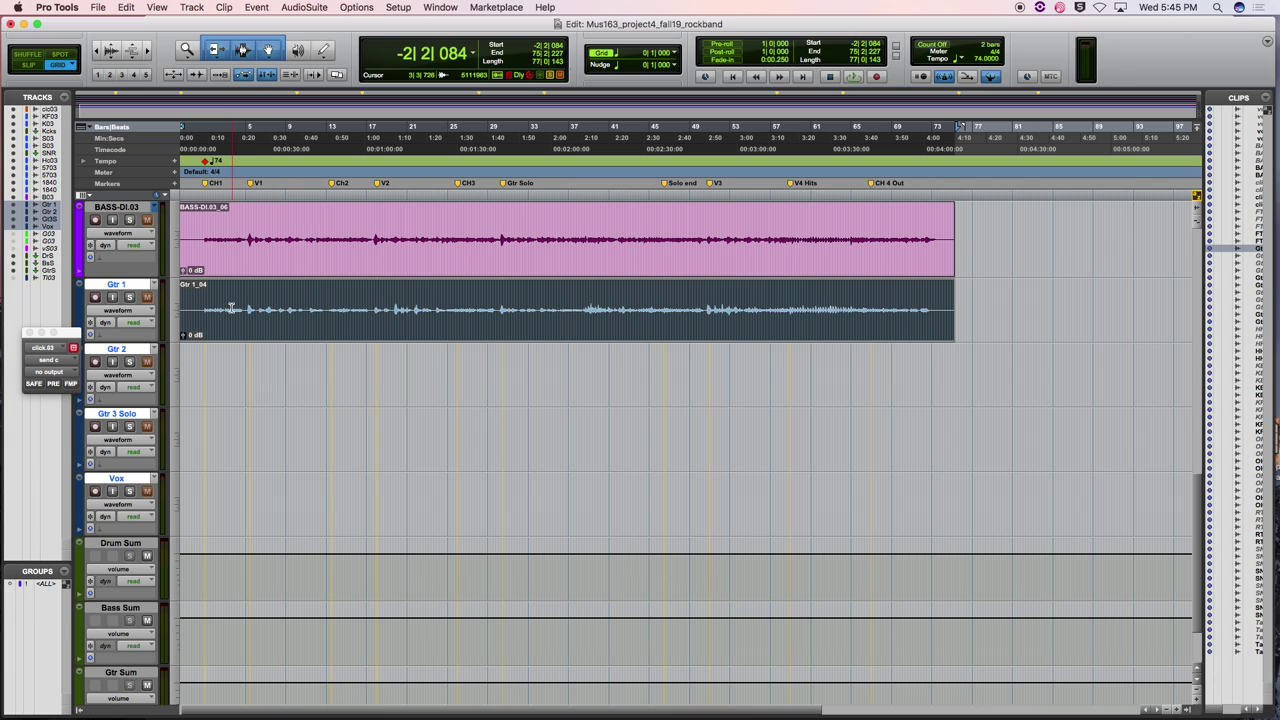
# Drag Gtr 2_06.wav from Finder onto the Gtr 2 track at the session start
pyautogui.press('super+Tab')
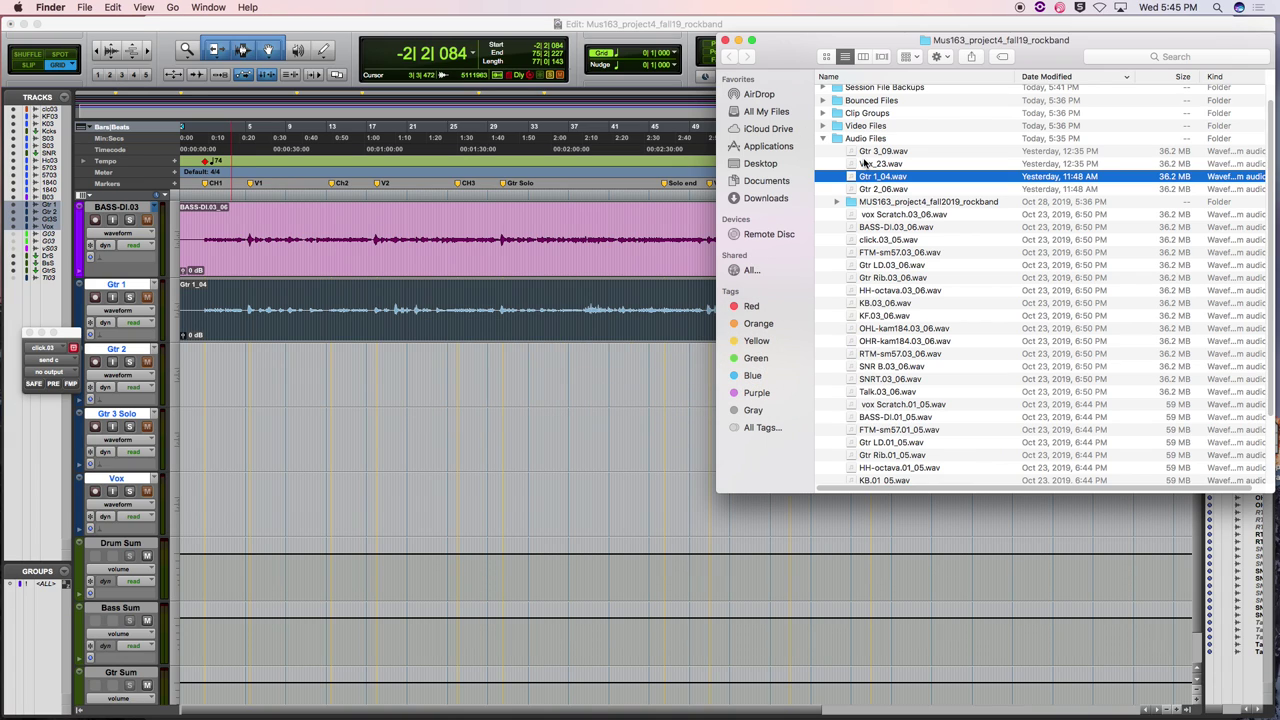
pyautogui.moveTo(875, 191); pyautogui.dragTo(260, 303)
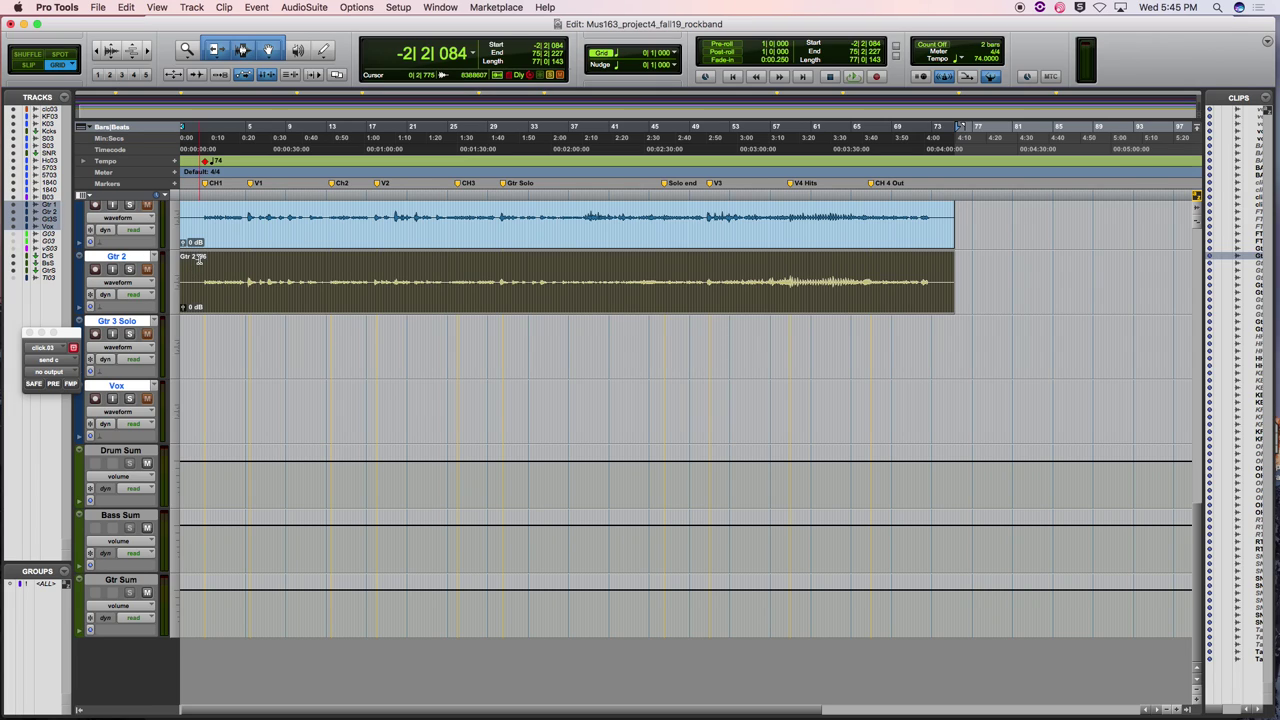
# Place Gtr 3_09.wav on the Gtr 3 Solo track at the session start, then return to Finder
pyautogui.press('super+Tab')
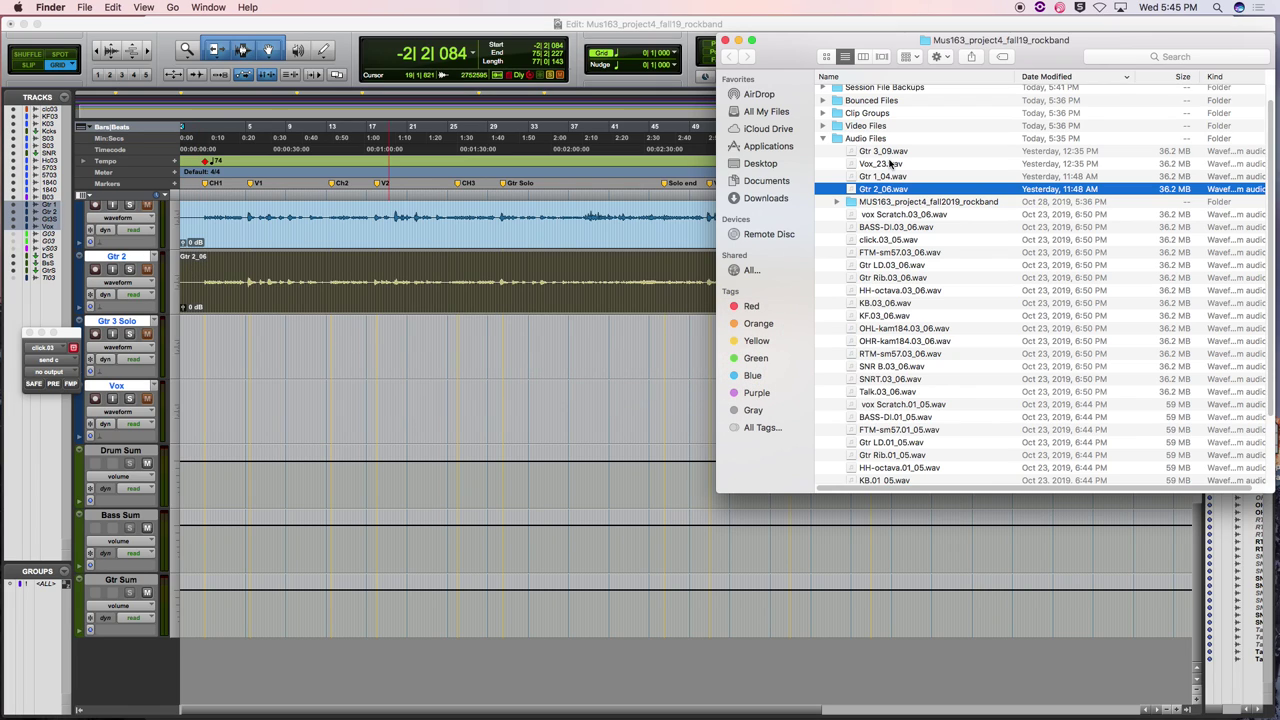
pyautogui.moveTo(886, 154); pyautogui.dragTo(227, 347)
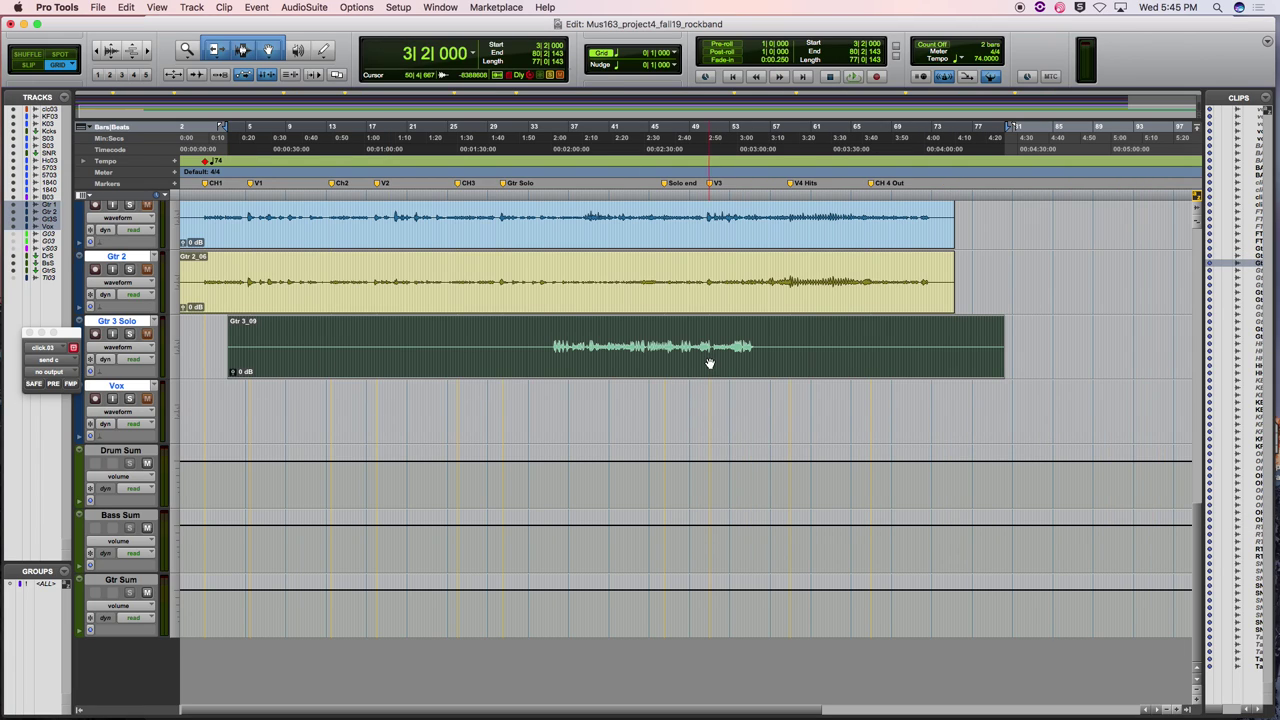
pyautogui.moveTo(709, 363); pyautogui.dragTo(621, 361)
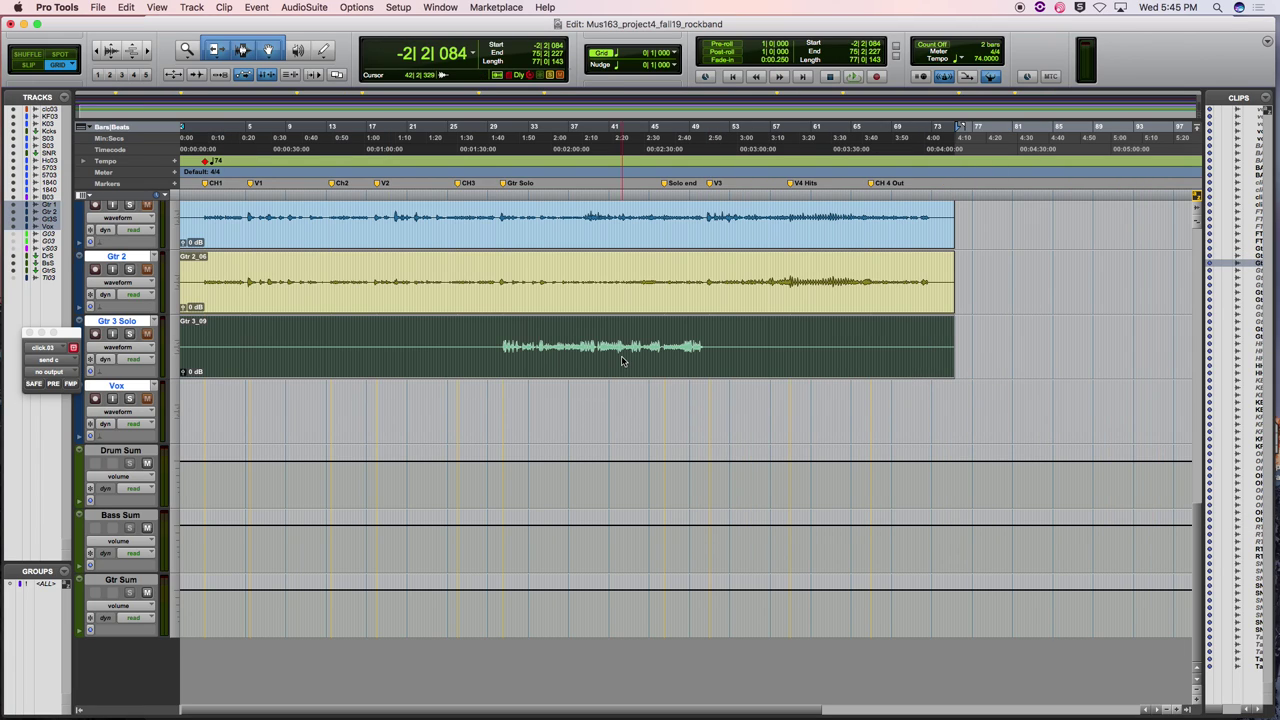
pyautogui.press('super+Tab')
# Drag Vox_23.wav onto the Vox track and slide it to the session start
pyautogui.click(882, 164)
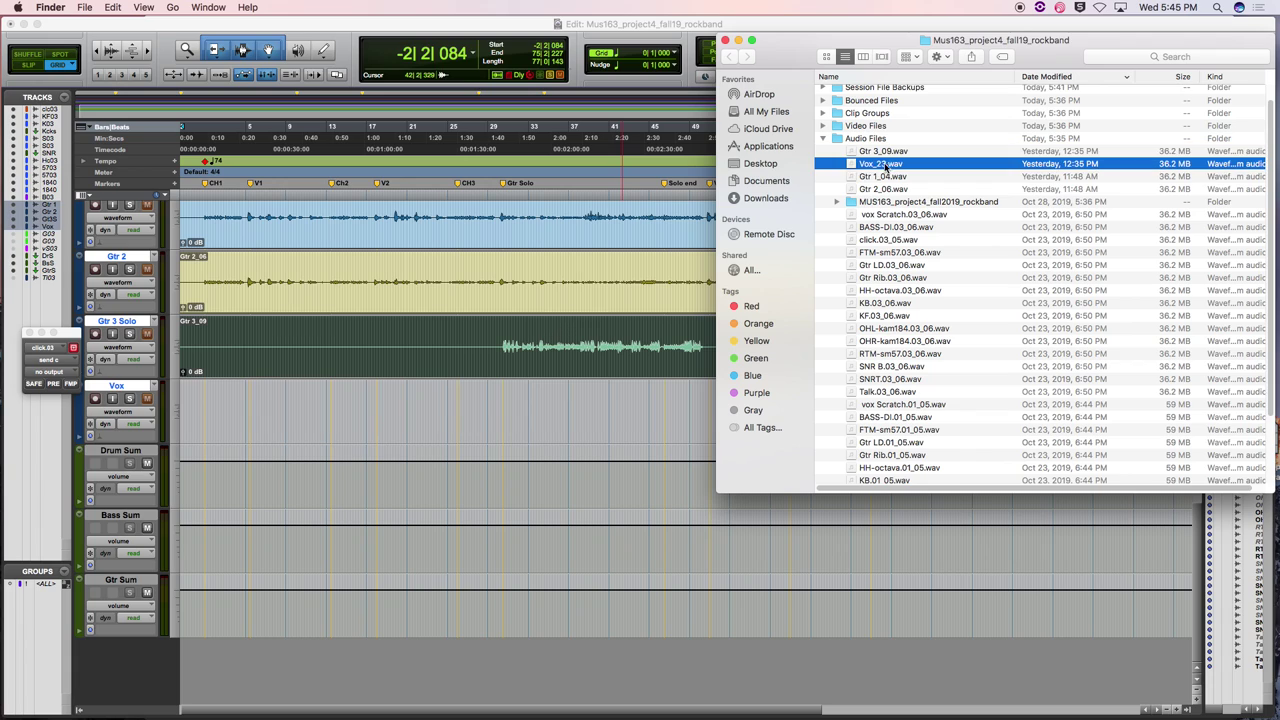
pyautogui.moveTo(849, 166); pyautogui.dragTo(212, 405)
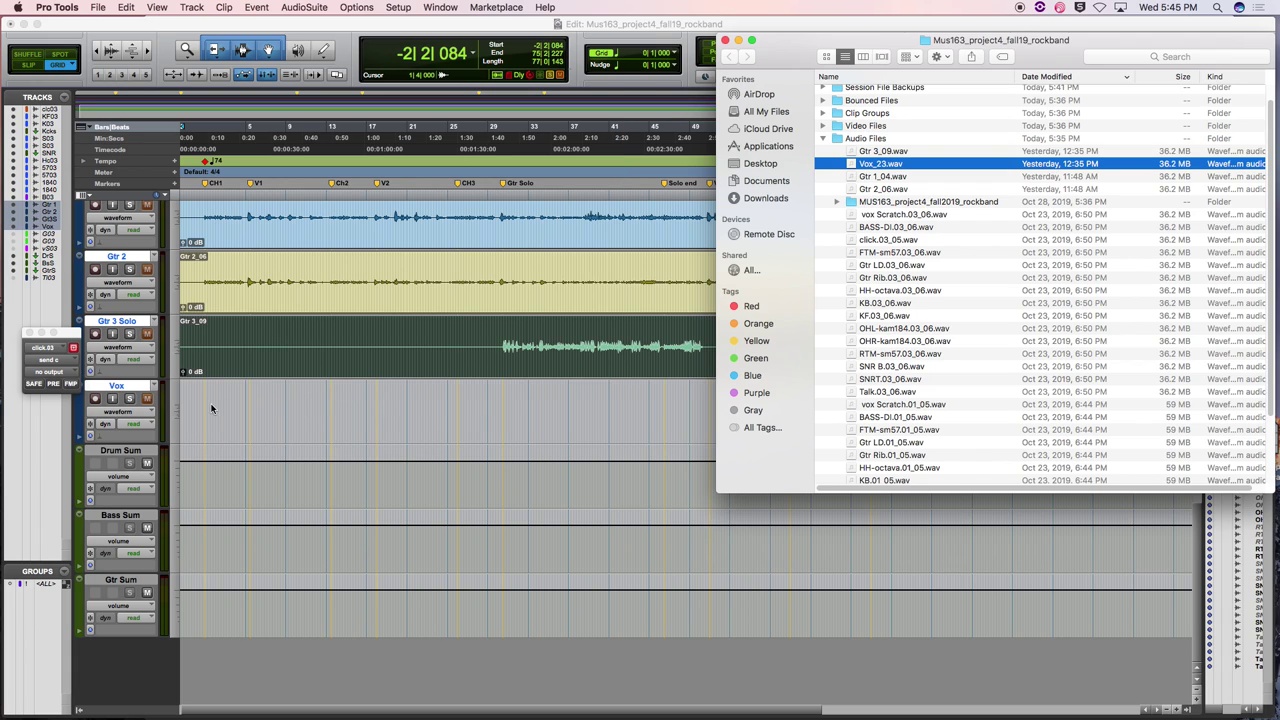
pyautogui.moveTo(643, 426); pyautogui.dragTo(528, 440)
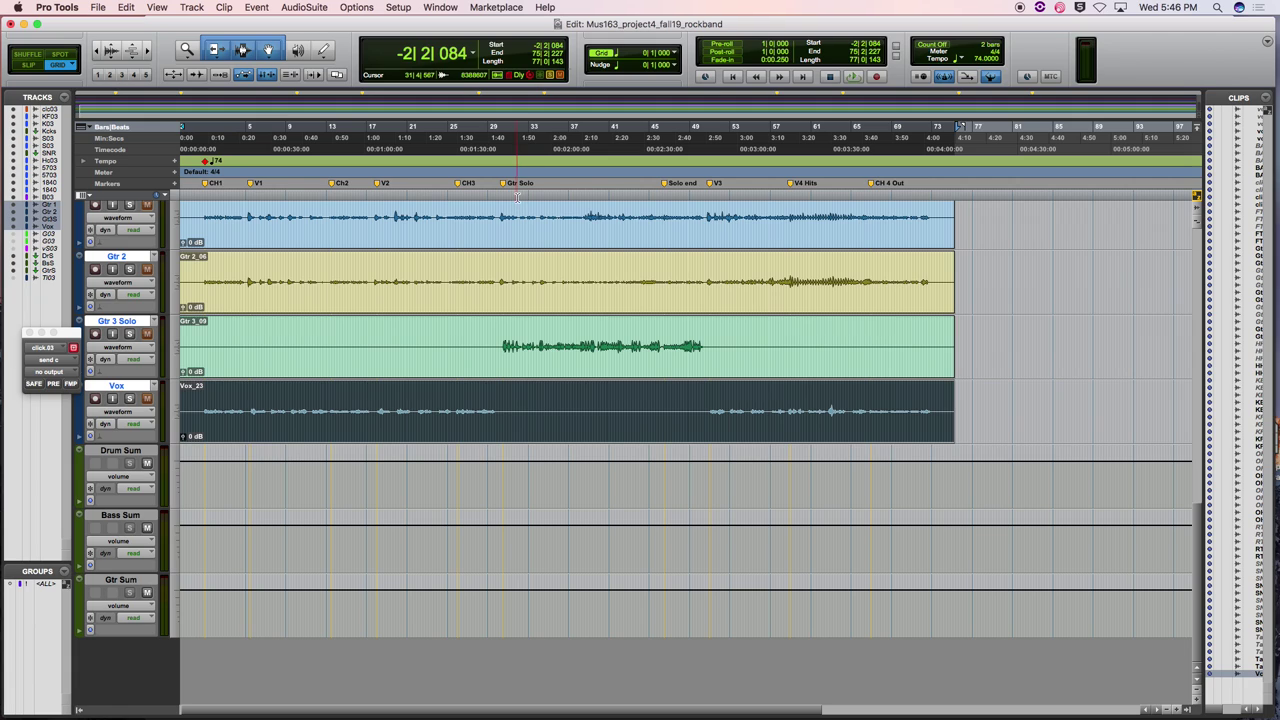
# Play the song from an early point to hear all tracks together
pyautogui.click(286, 188)
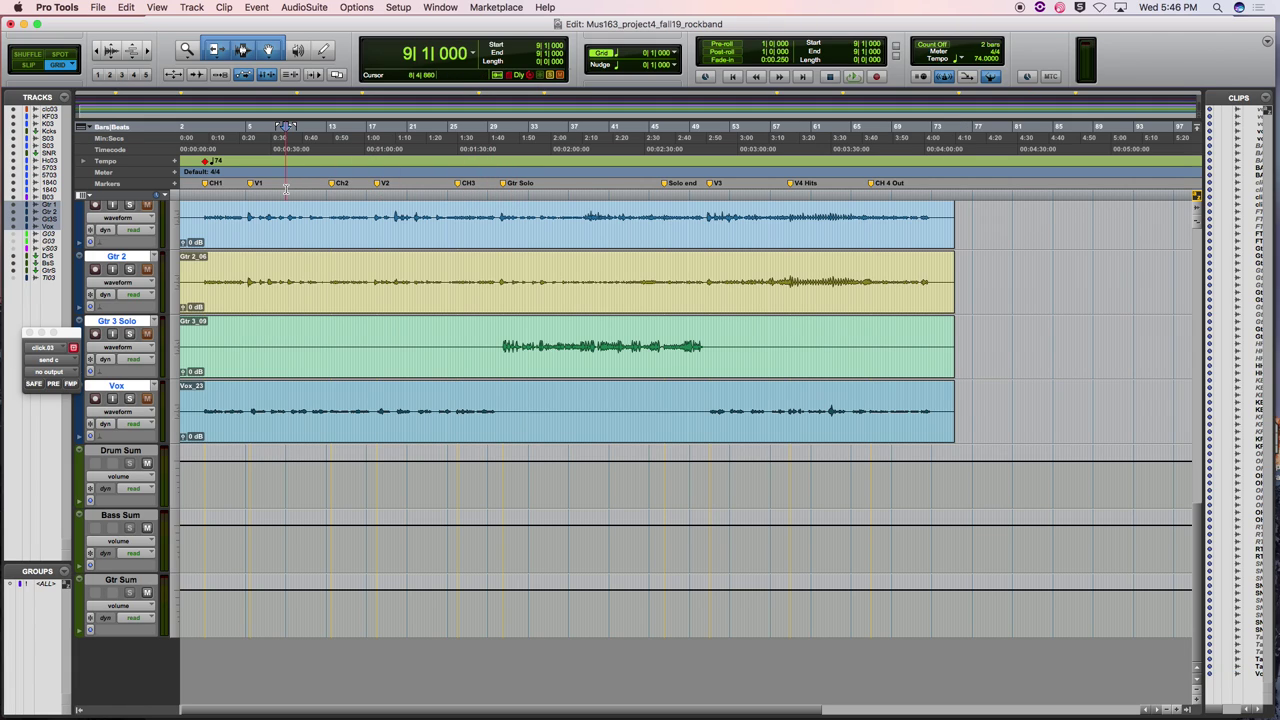
pyautogui.press('space')
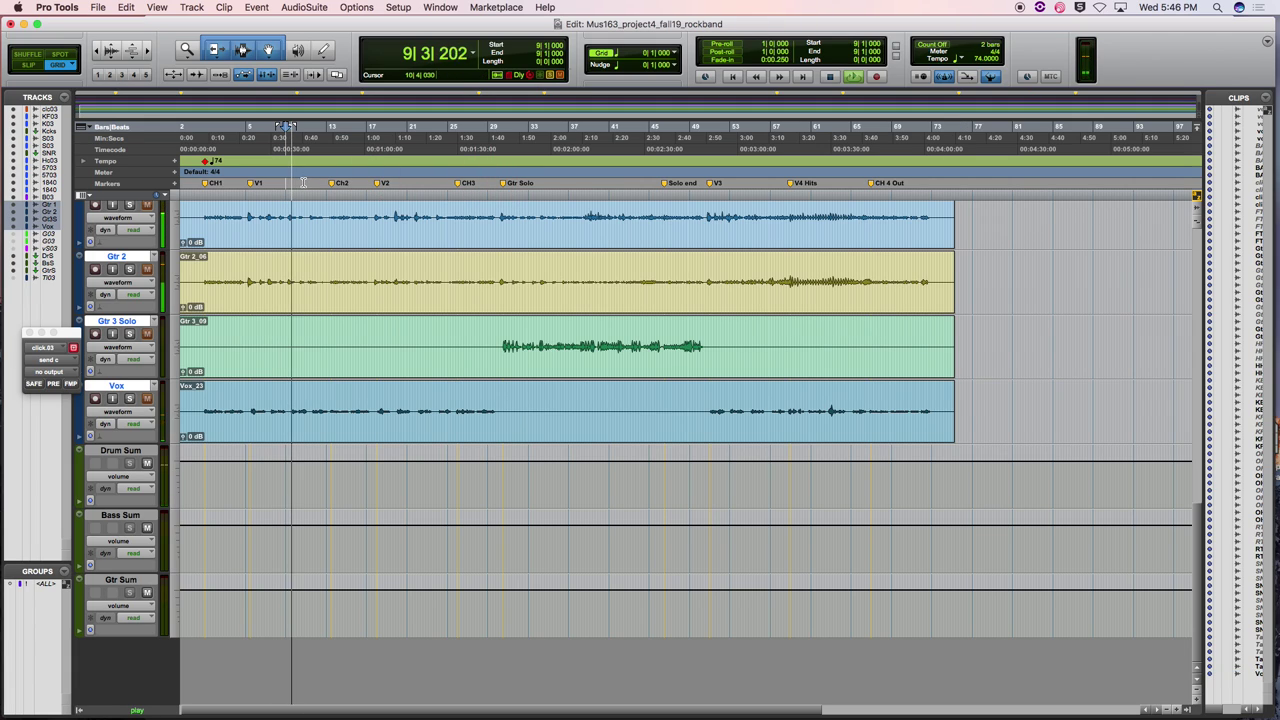
pyautogui.scroll(10, 263, 449)
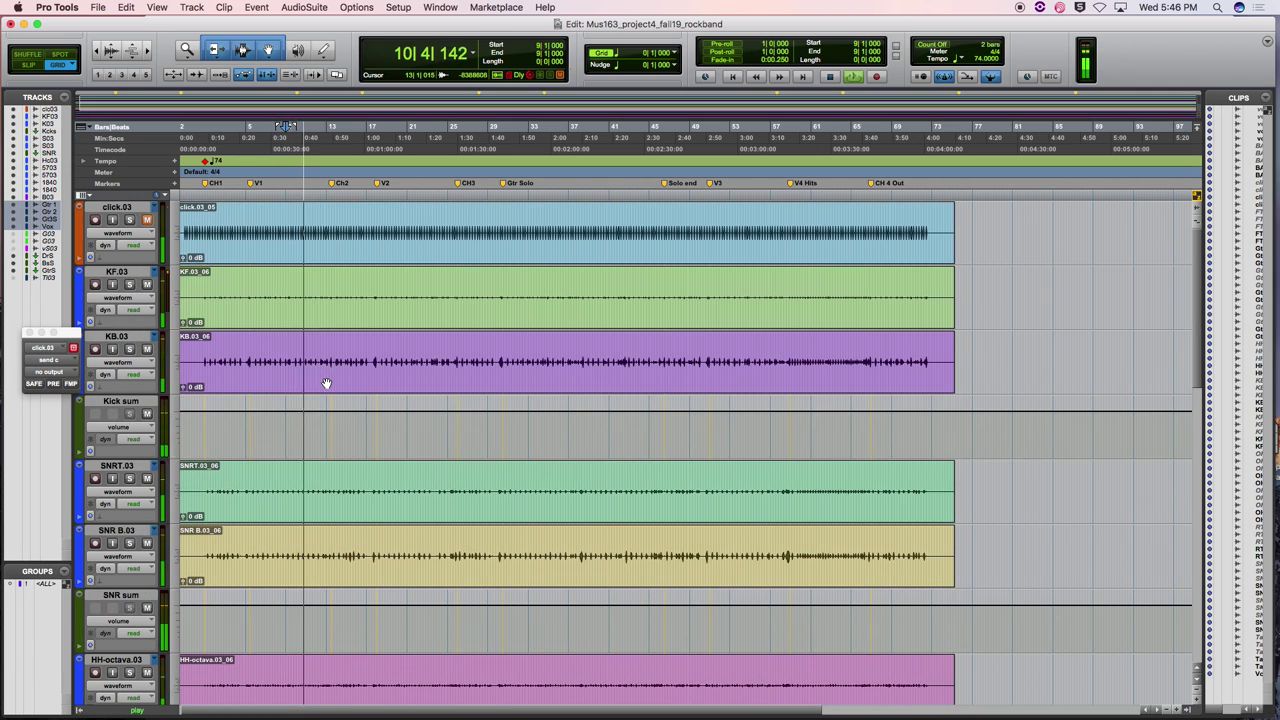
pyautogui.scroll(-3, 324, 384)
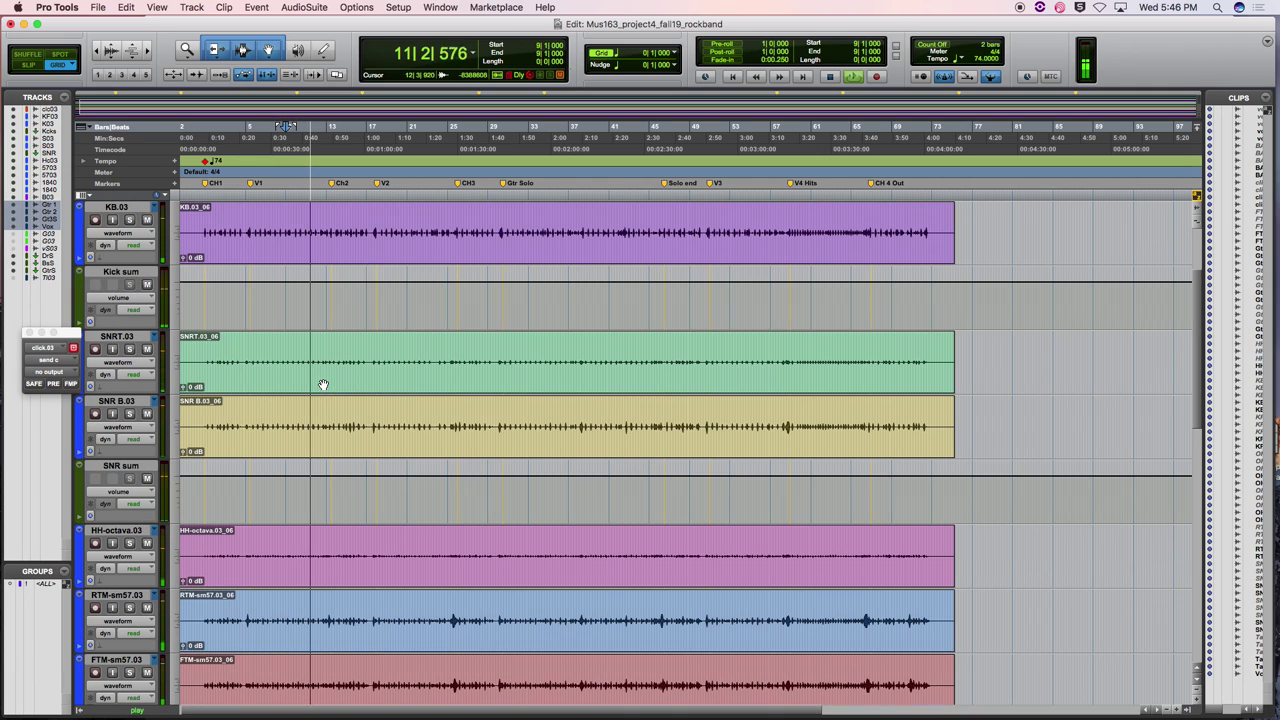
pyautogui.scroll(-8, 323, 385)
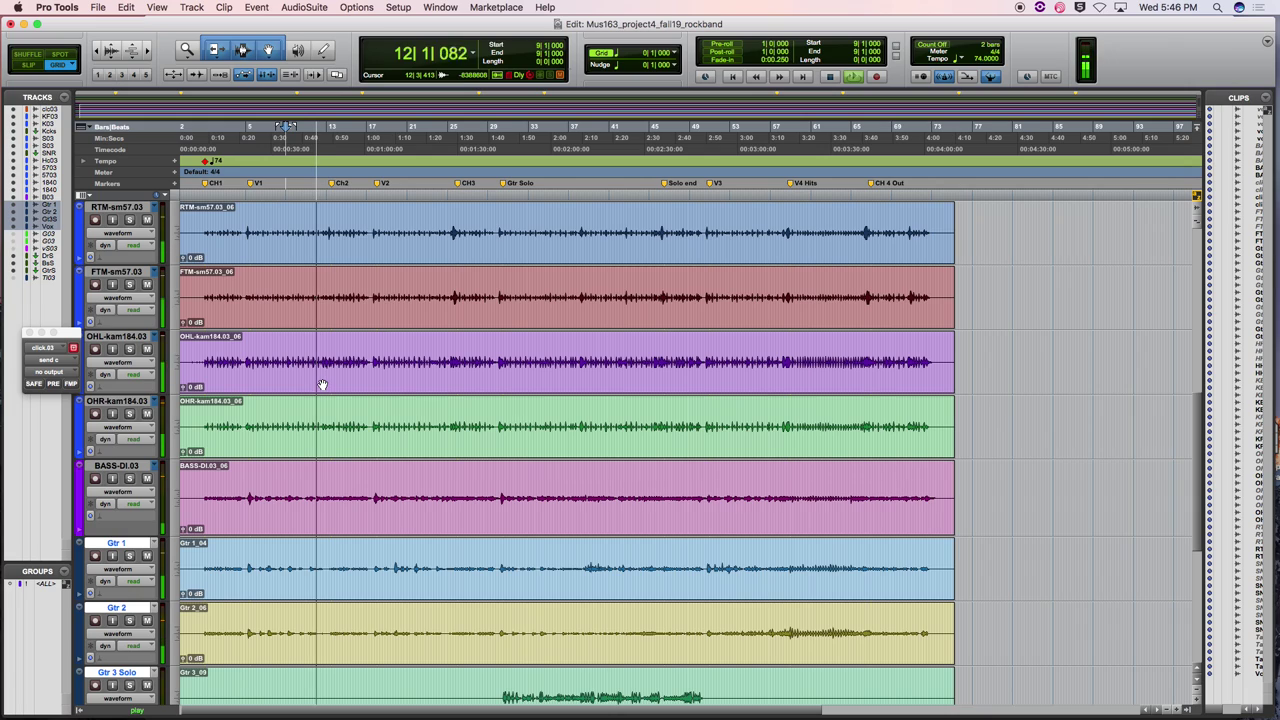
pyautogui.scroll(-4, 322, 385)
# Solo Gtr 1 and Gtr 2, audition from the Gtr Solo section, then zoom out
pyautogui.click(129, 361)
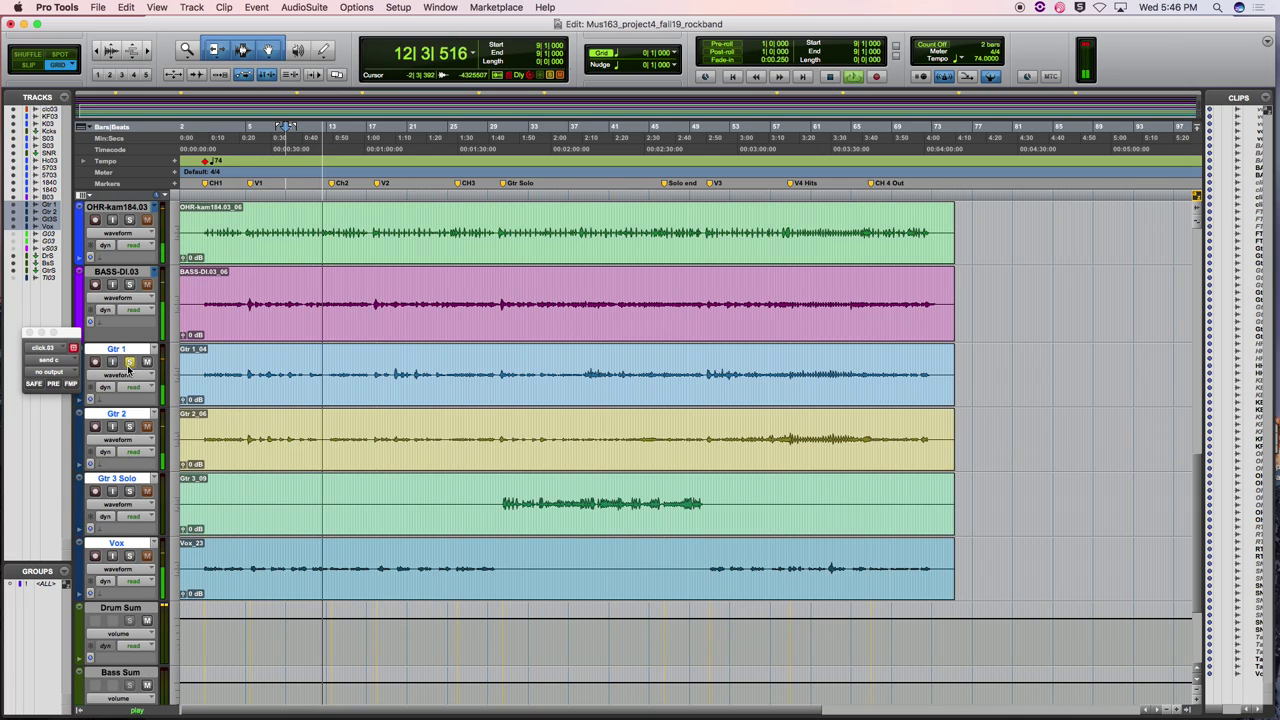
pyautogui.click(129, 427)
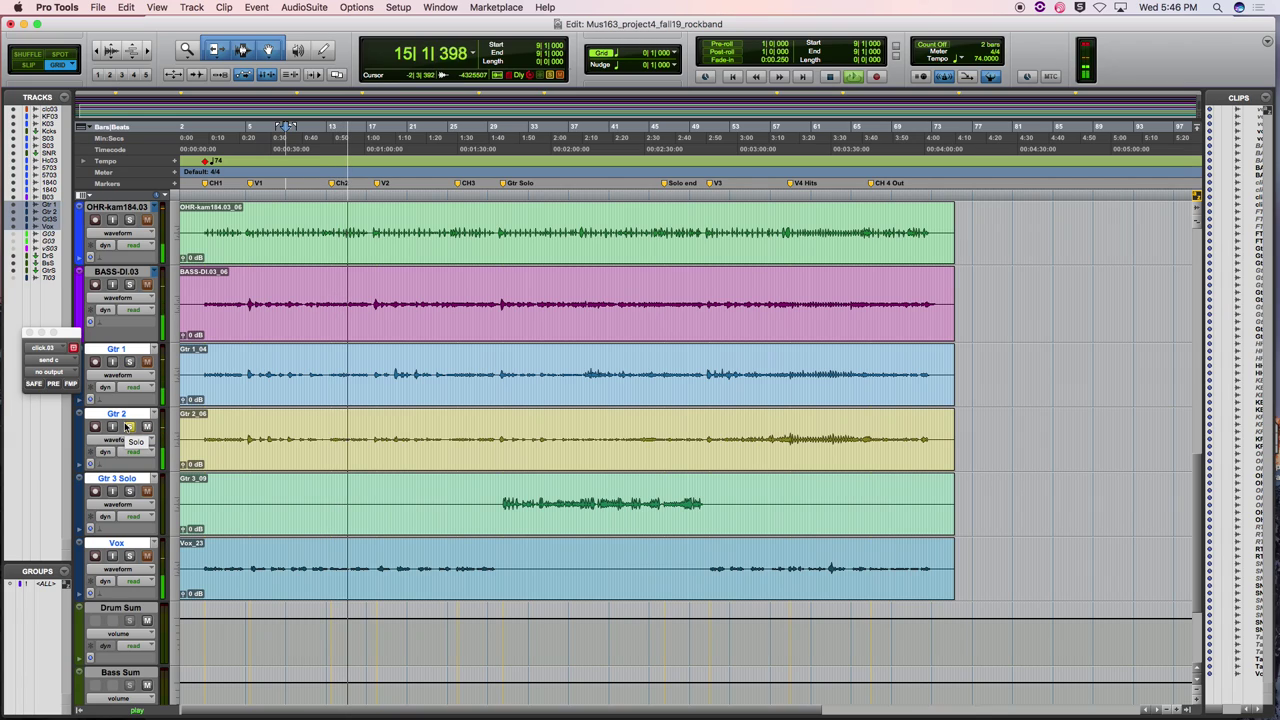
pyautogui.press('space')
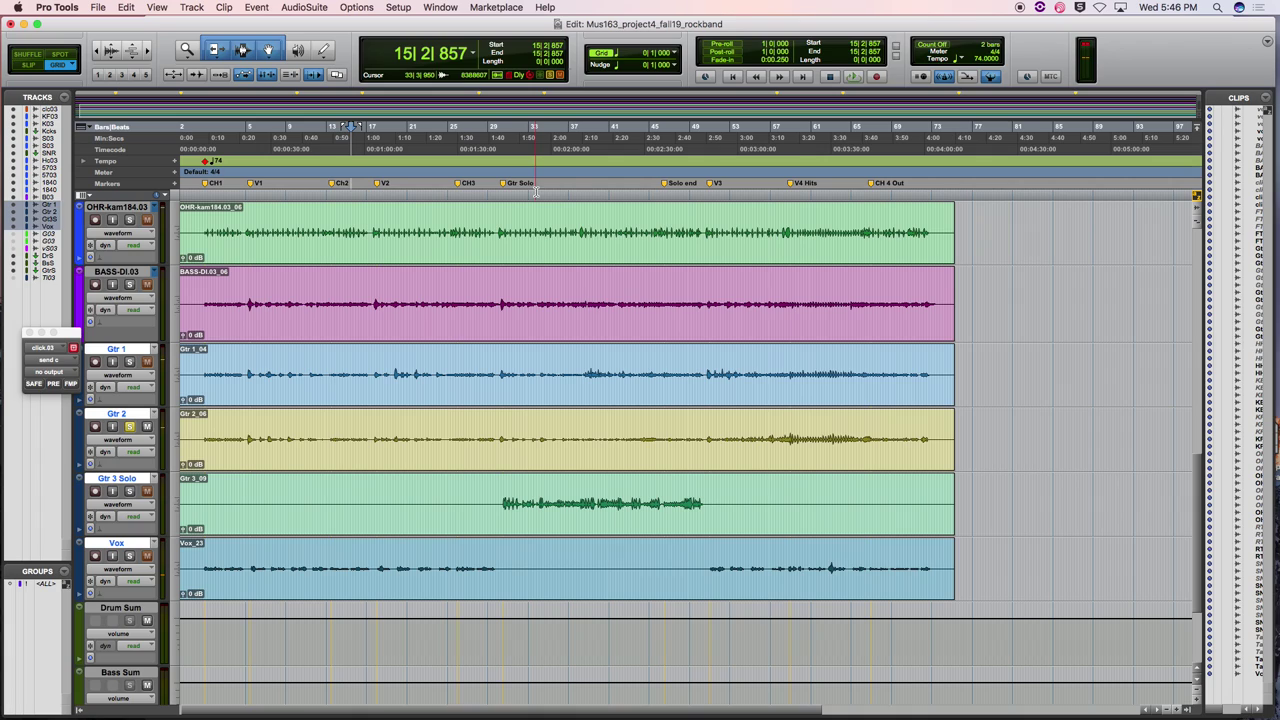
pyautogui.click(536, 190)
pyautogui.press('space')
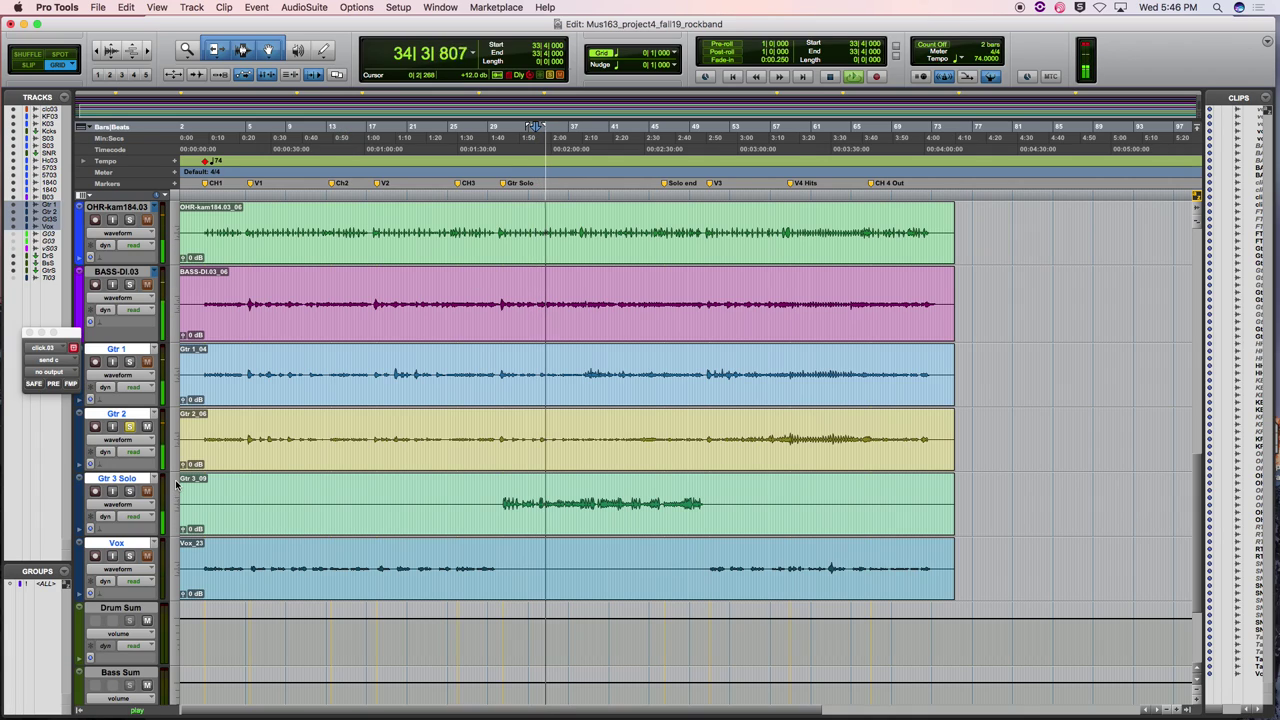
pyautogui.press('space')
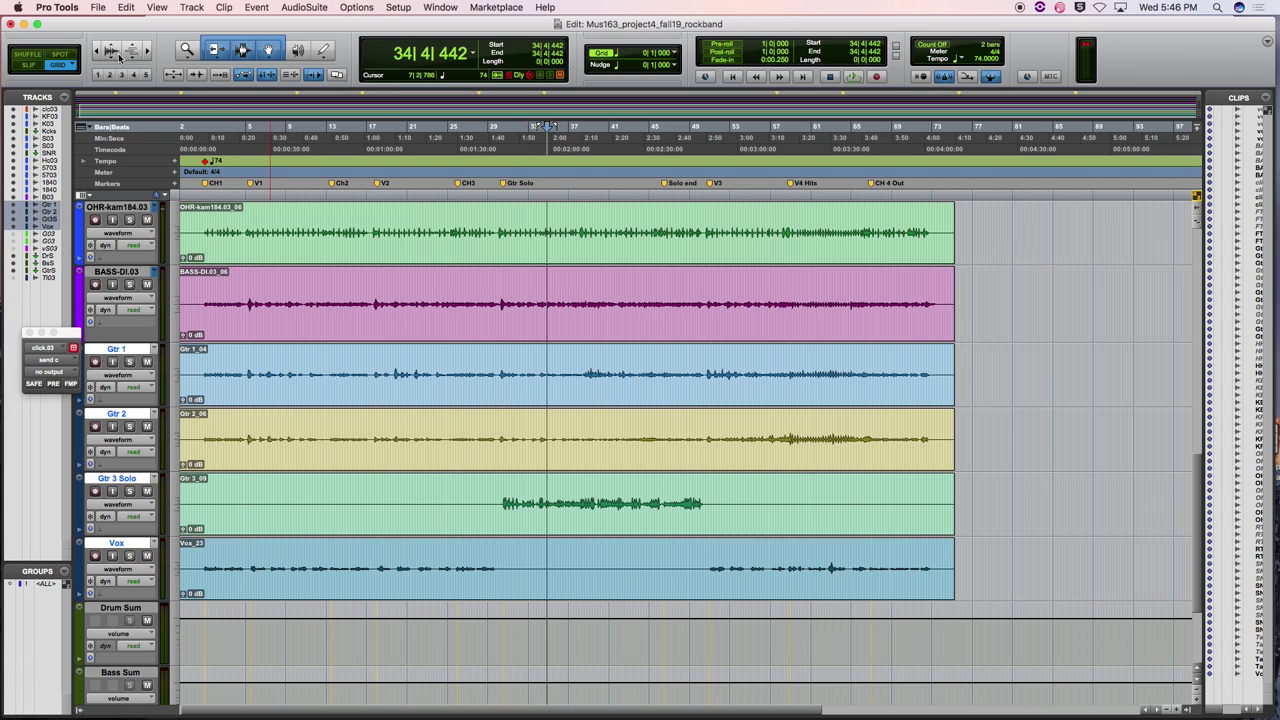
pyautogui.press('super+bracketleft')
pyautogui.scroll(5, 408, 478)
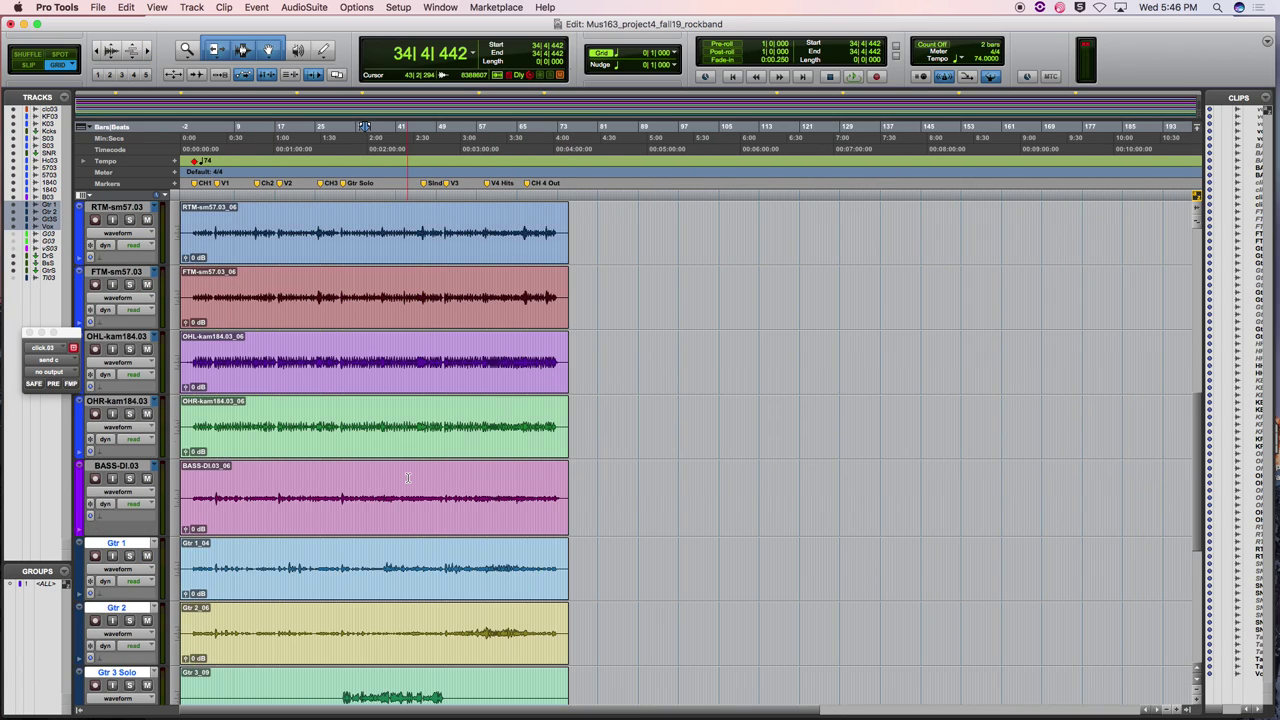
pyautogui.scroll(-7, 390, 300)
pyautogui.click(362, 183)
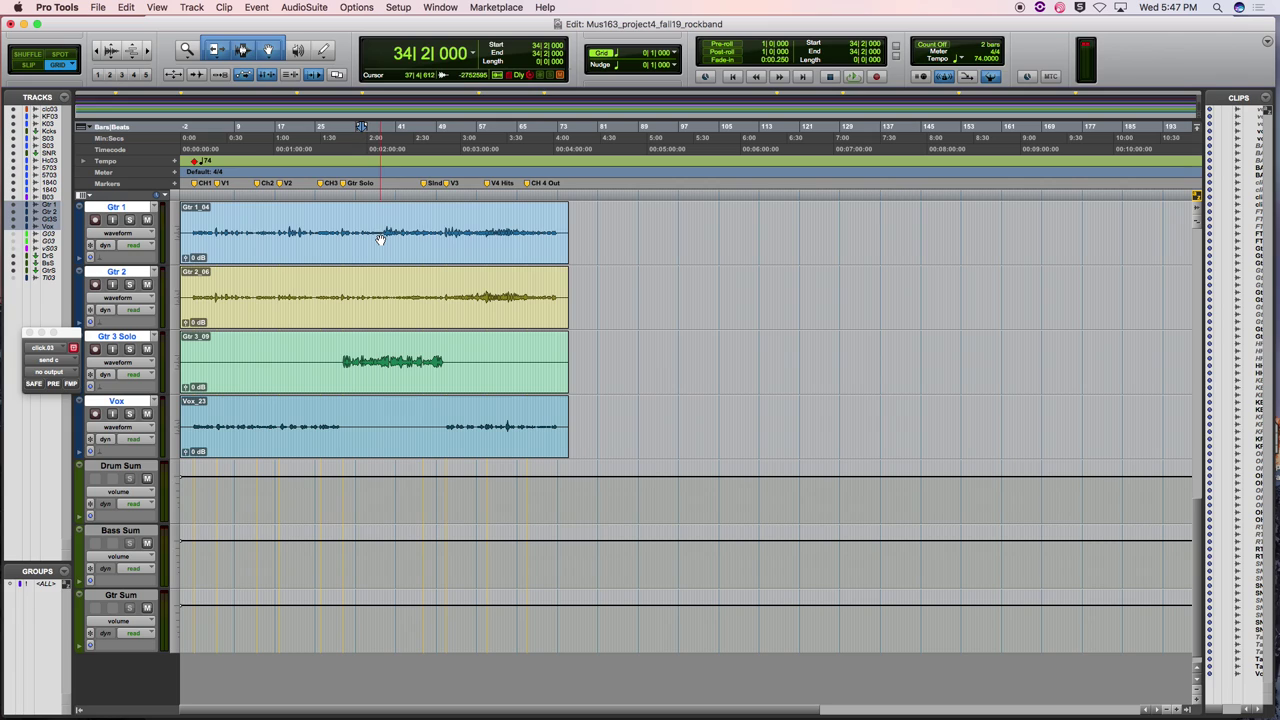
pyautogui.scroll(10, 398, 300)
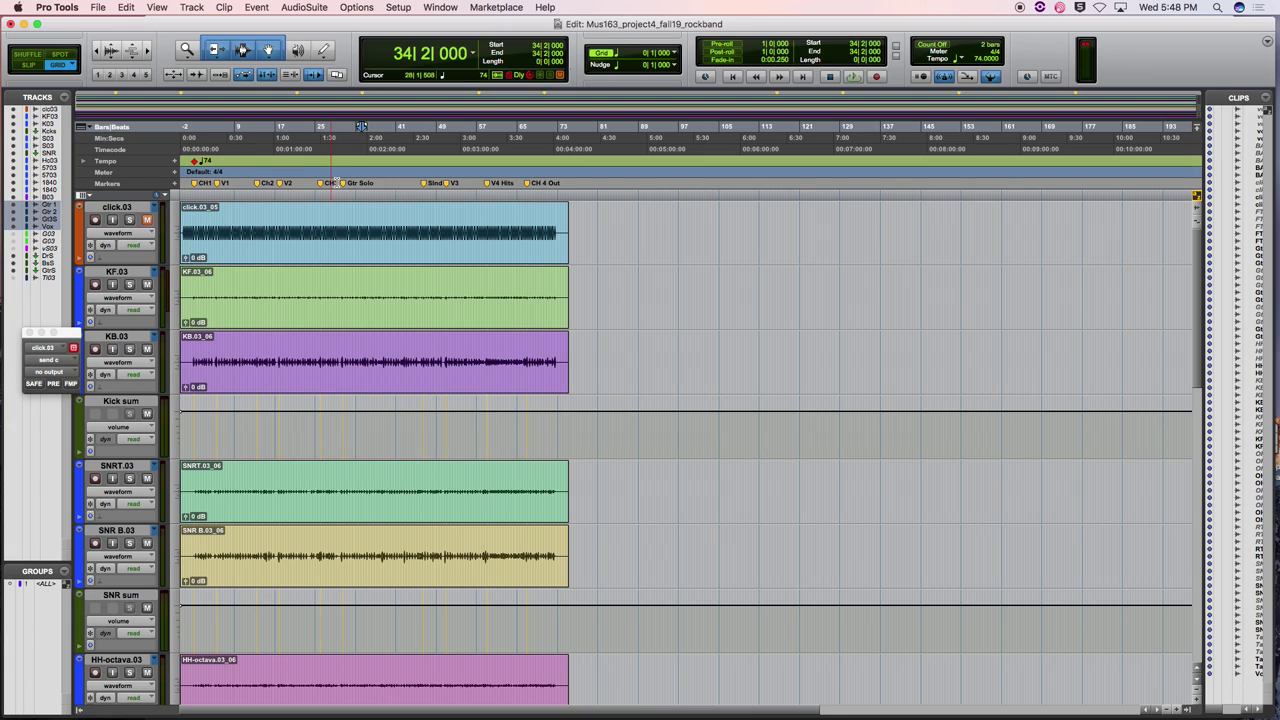
pyautogui.click(365, 185)
# In the Mix window, select Gtr 1, Gtr 2 and Gtr 3 Solo and open the track color palette
pyautogui.press('super+equal')
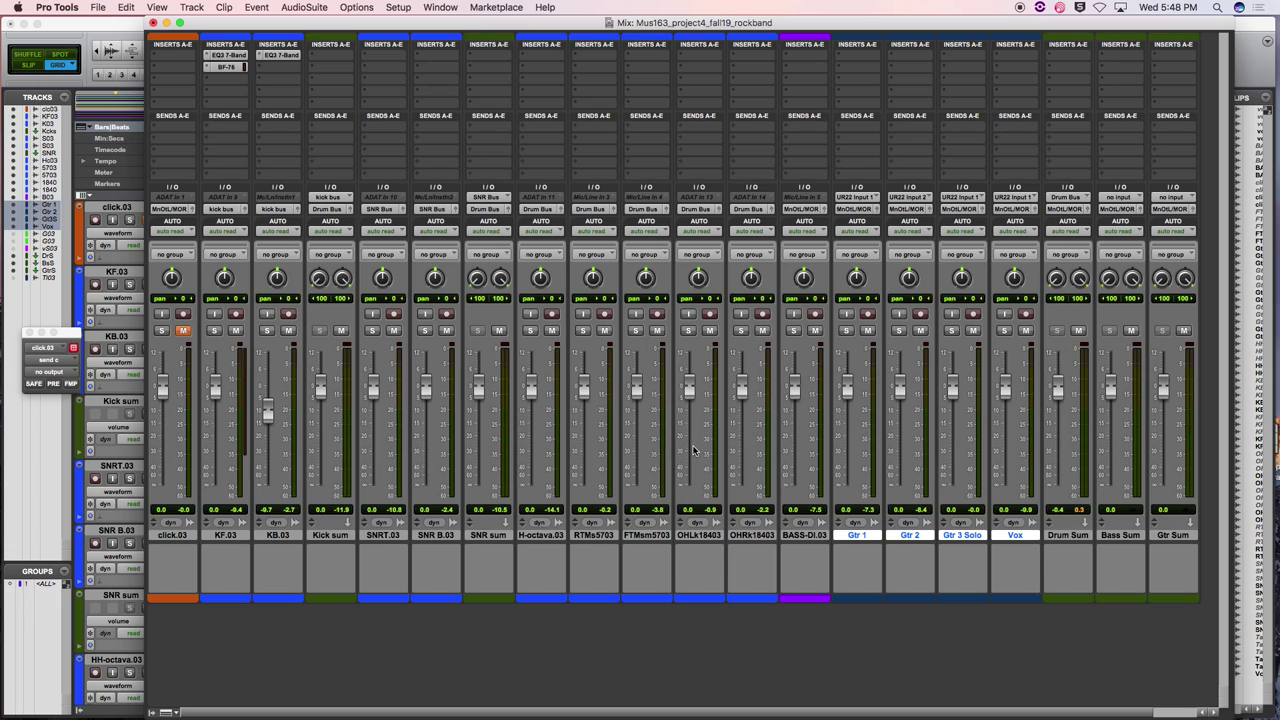
pyautogui.click(1066, 536)
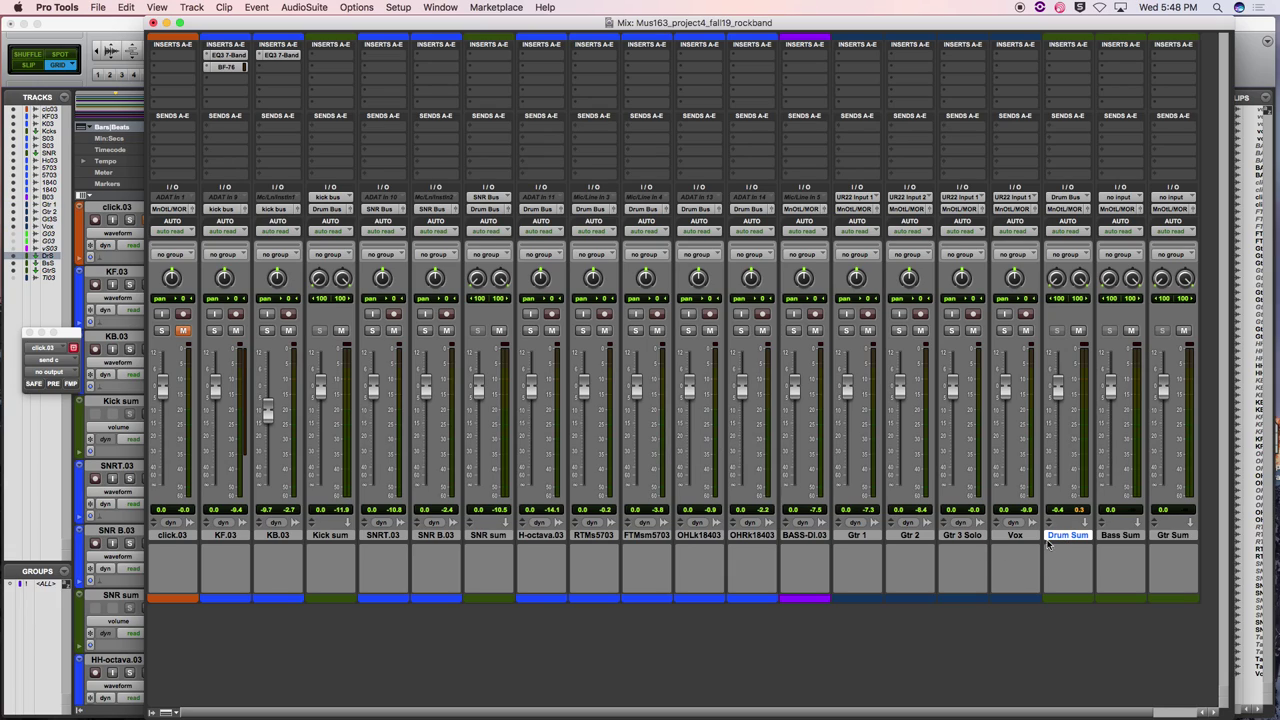
pyautogui.click(862, 536)
pyautogui.click(926, 537)
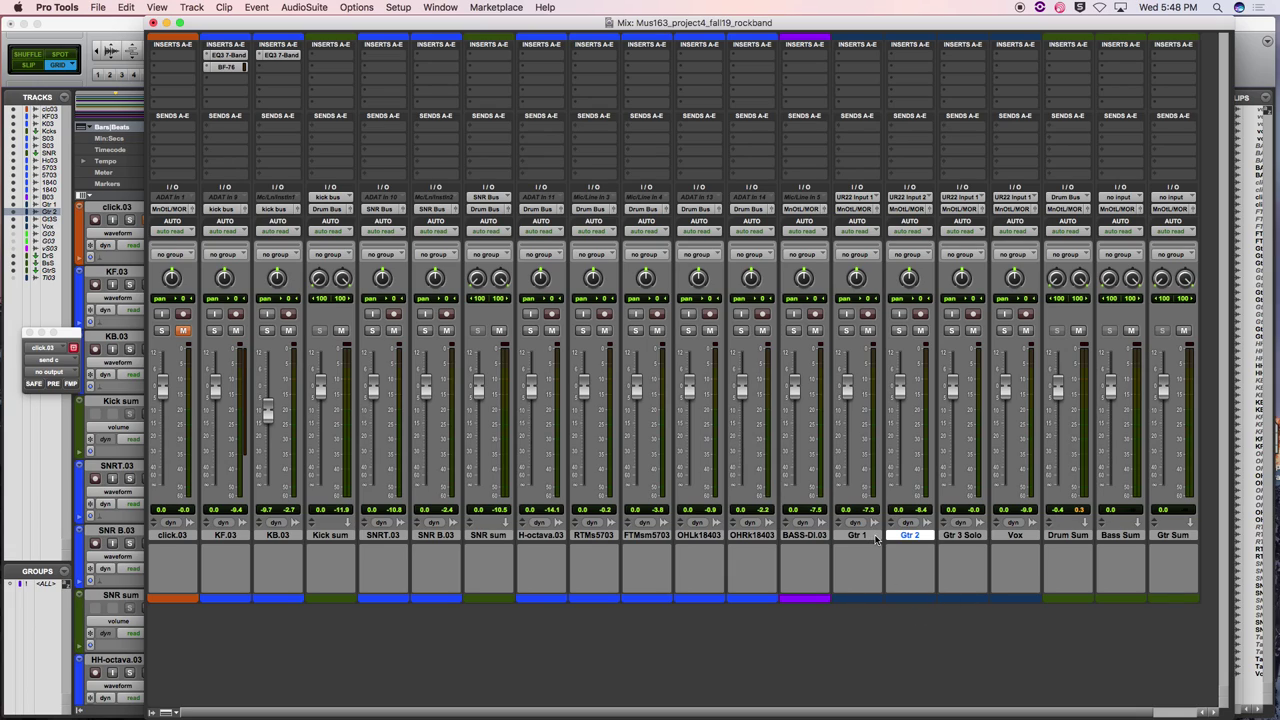
pyautogui.click(860, 537)
pyautogui.click(942, 537)
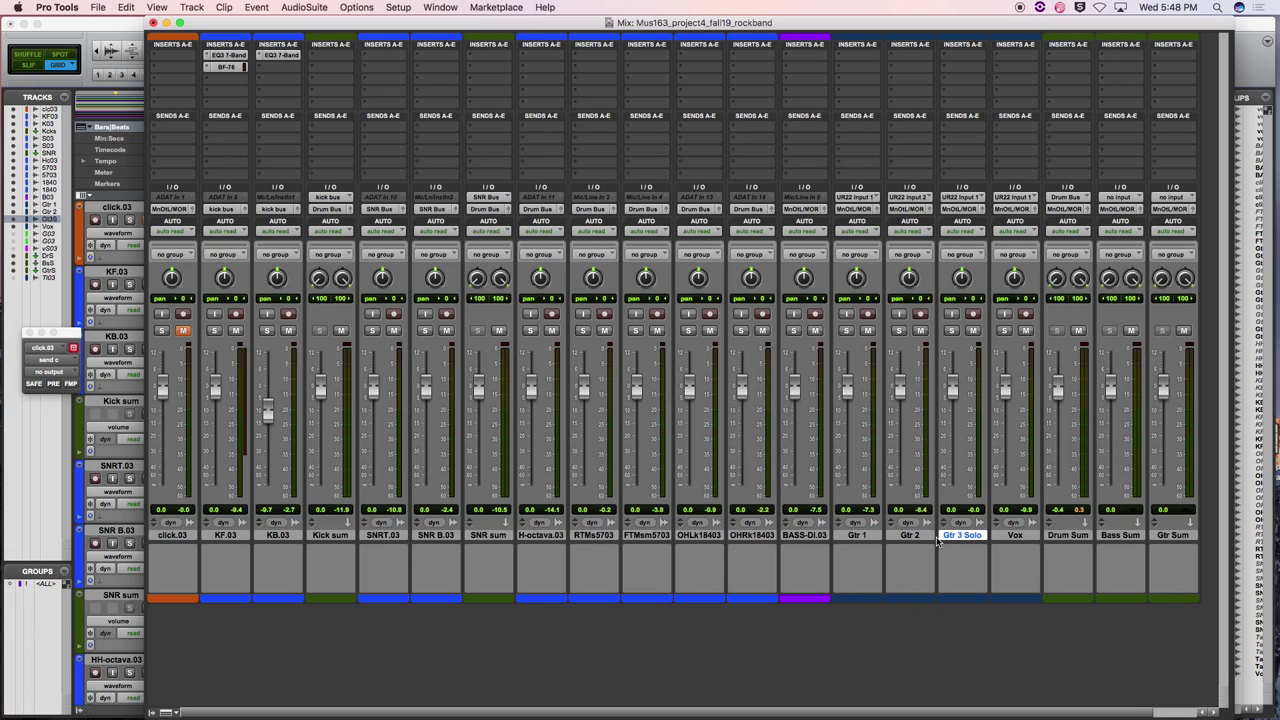
pyautogui.keyDown('shift'); pyautogui.click(860, 537); pyautogui.keyUp('shift')
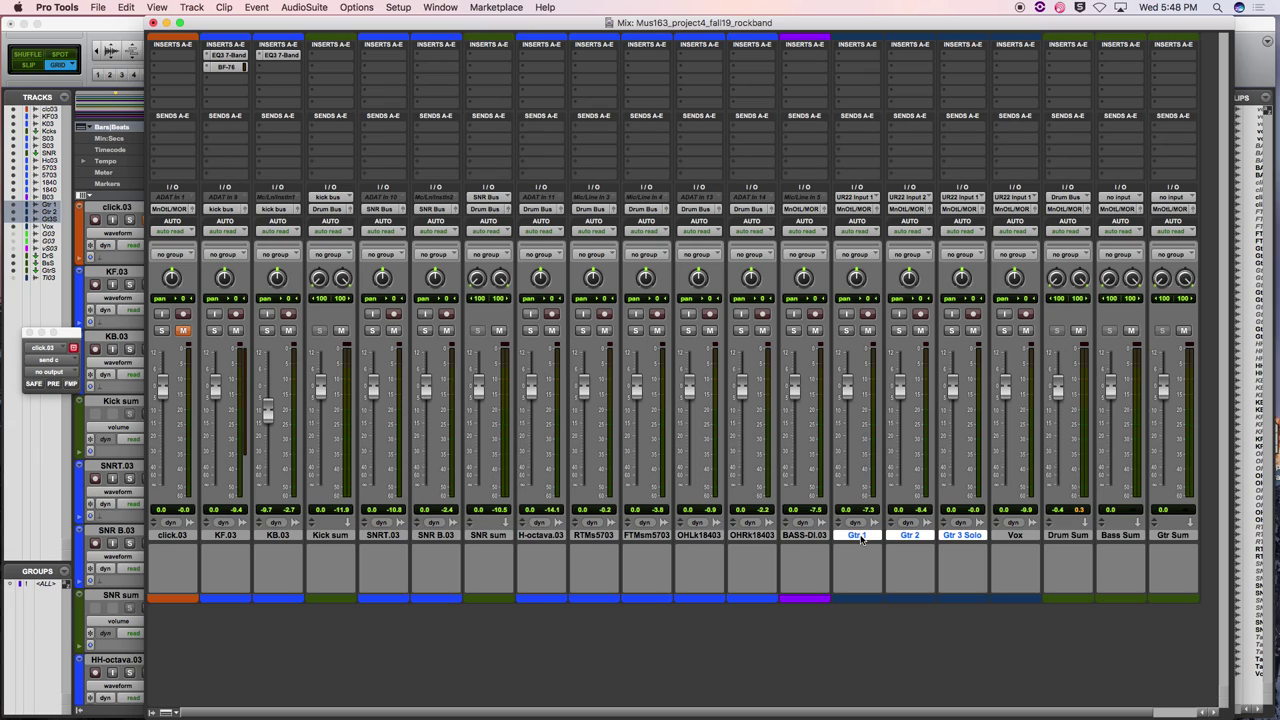
pyautogui.doubleClick(871, 598)
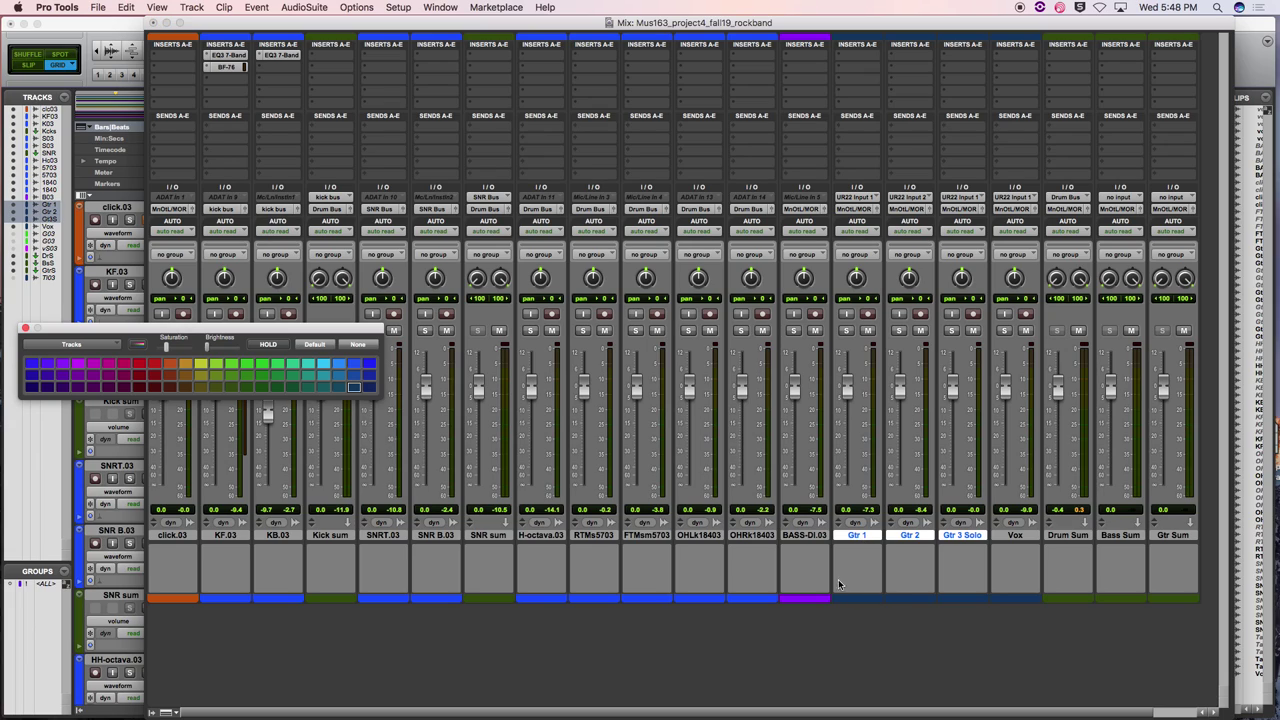
# Colour Gtr 1 and Gtr 2 green, and give Gtr 3 Solo a lighter yellow-green
pyautogui.click(248, 365)
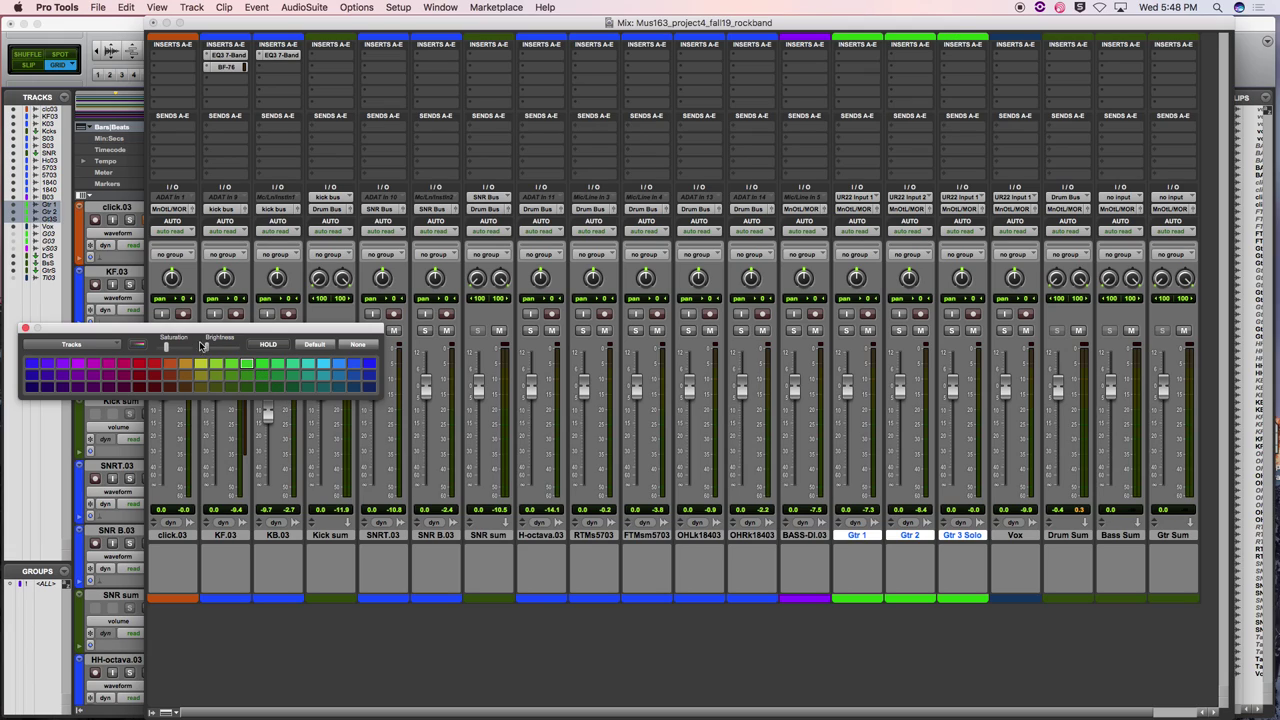
pyautogui.click(25, 328)
pyautogui.click(1030, 538)
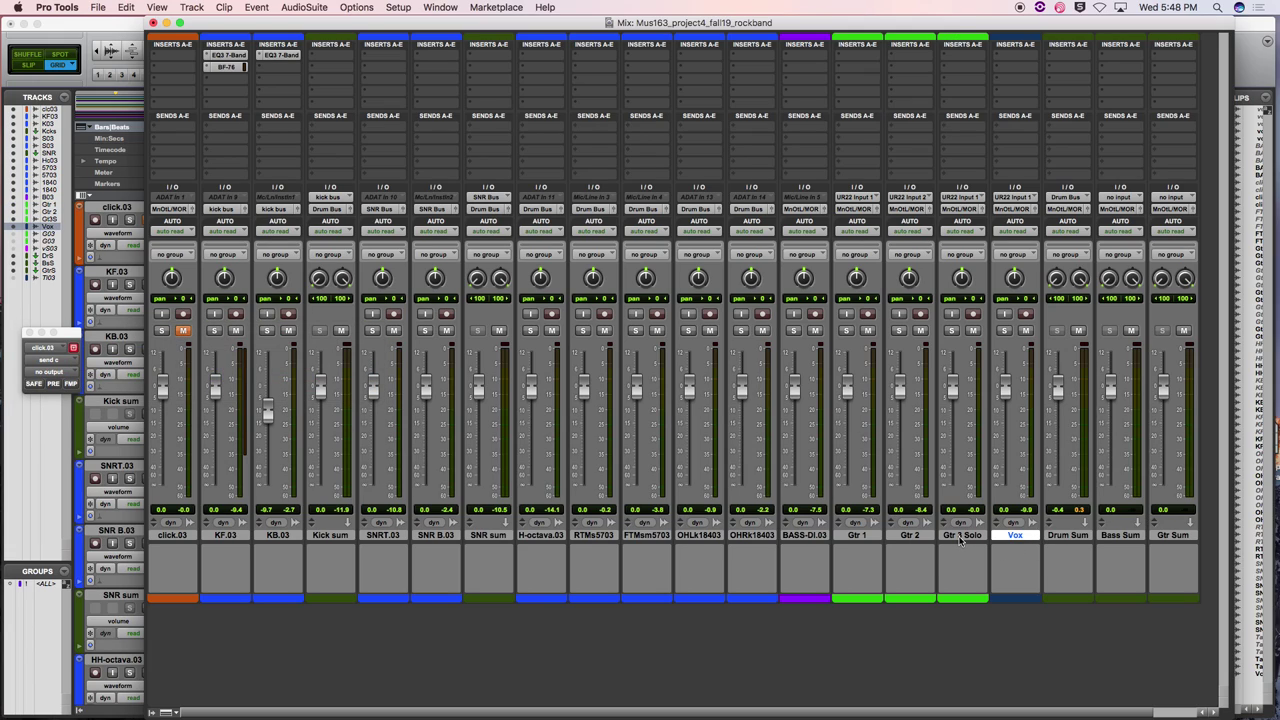
pyautogui.click(960, 537)
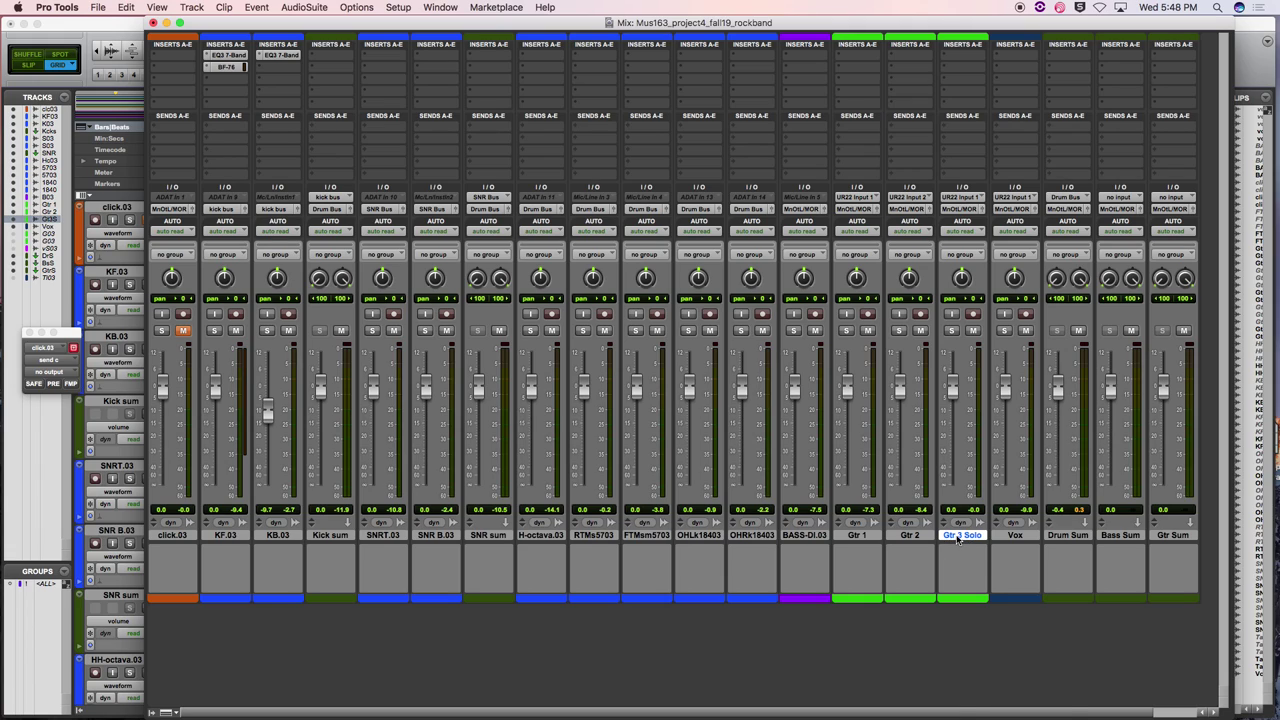
pyautogui.rightClick(958, 540)
pyautogui.click(952, 600)
pyautogui.doubleClick(952, 600)
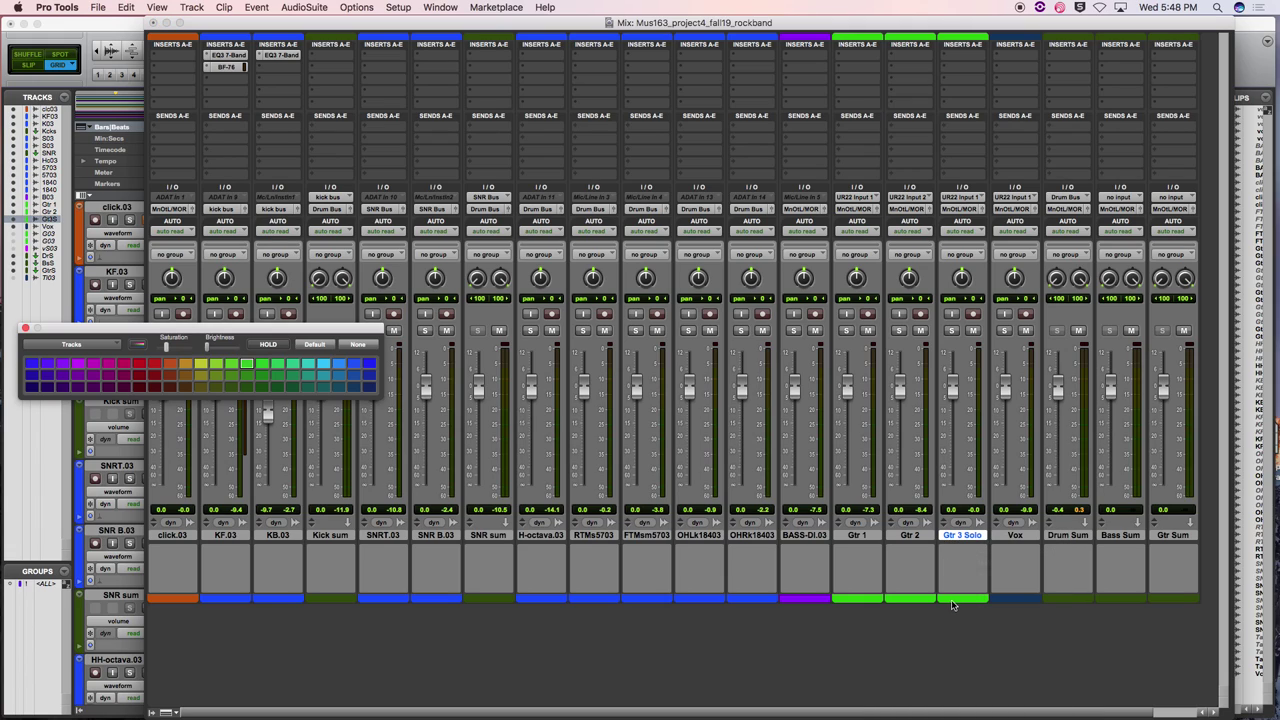
pyautogui.click(219, 370)
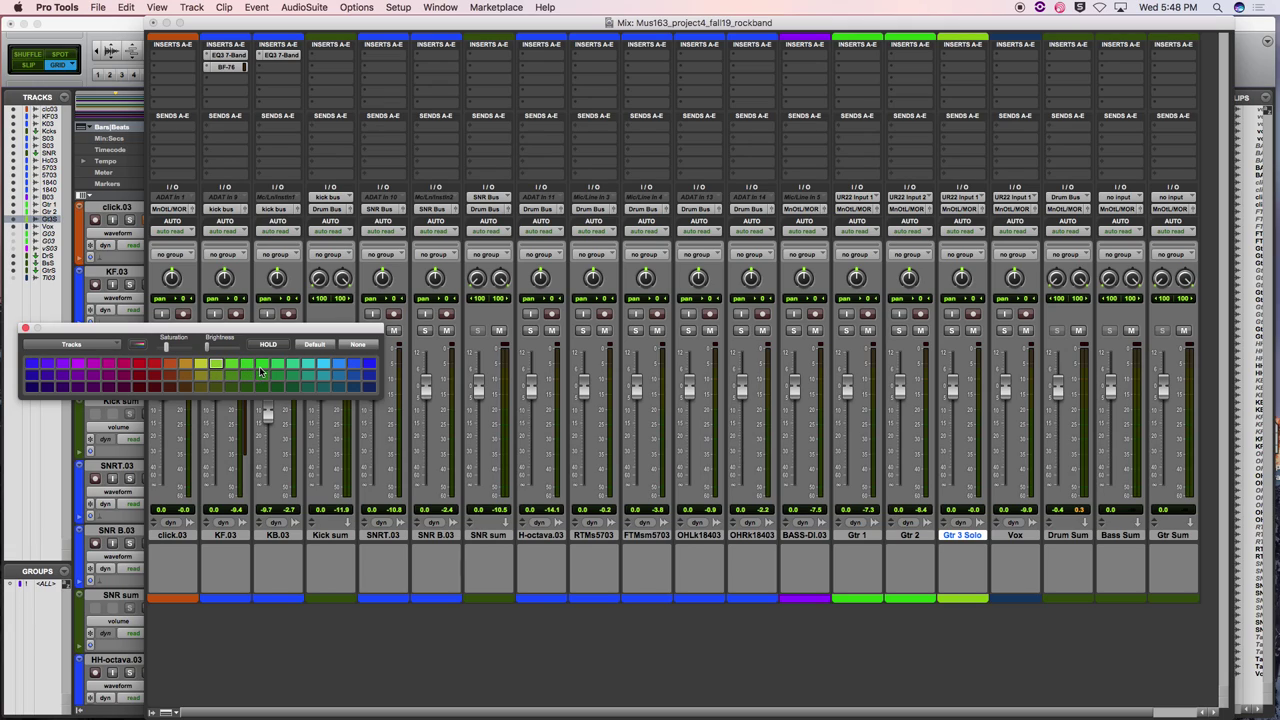
pyautogui.click(248, 387)
pyautogui.click(231, 375)
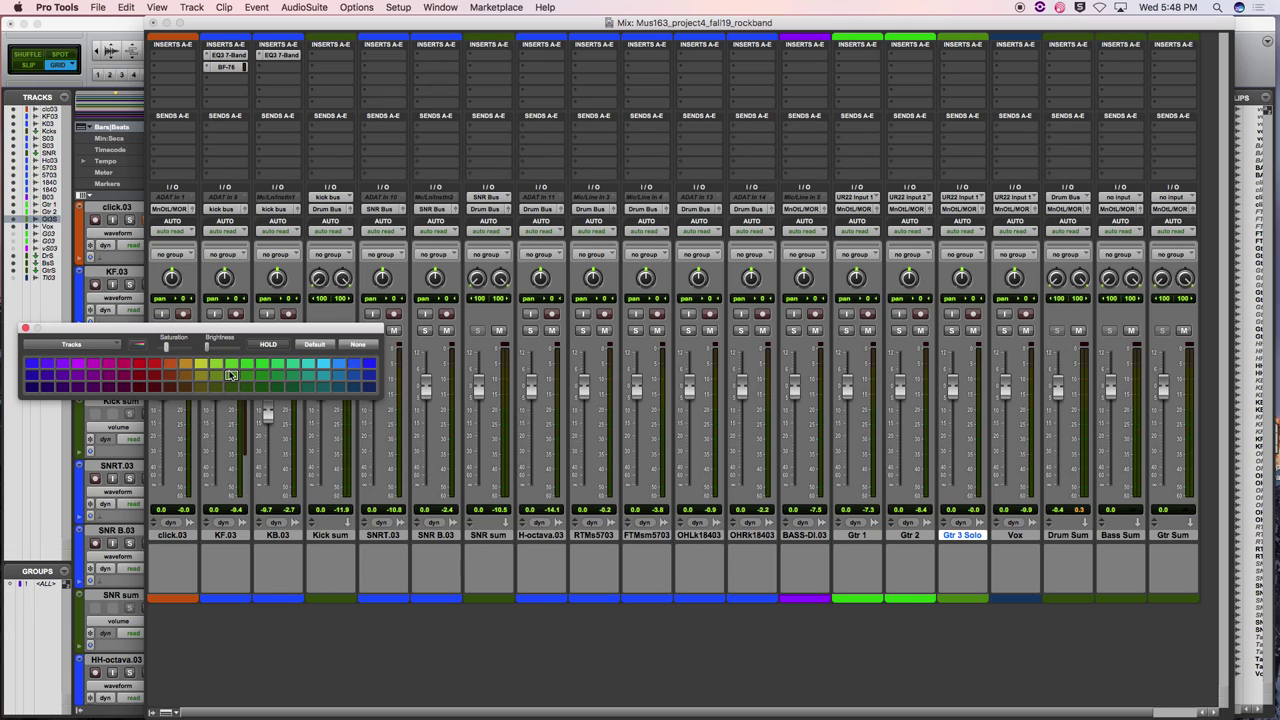
pyautogui.click(217, 364)
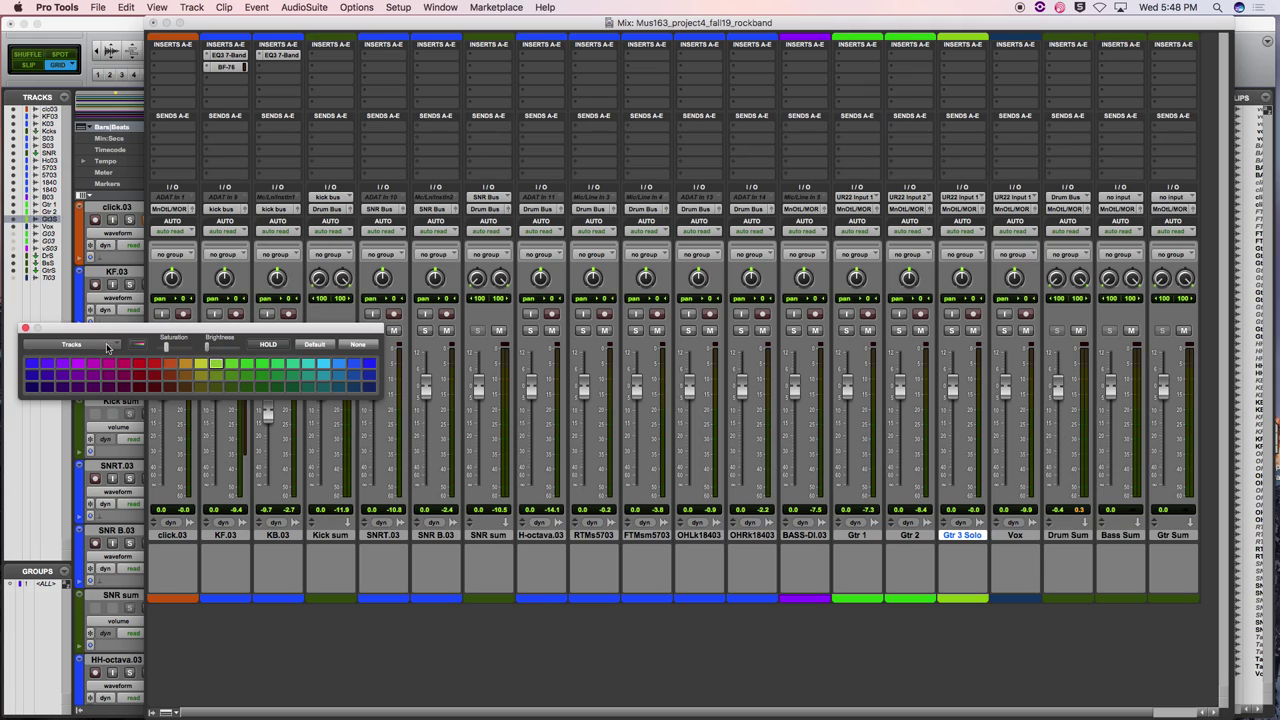
pyautogui.click(25, 328)
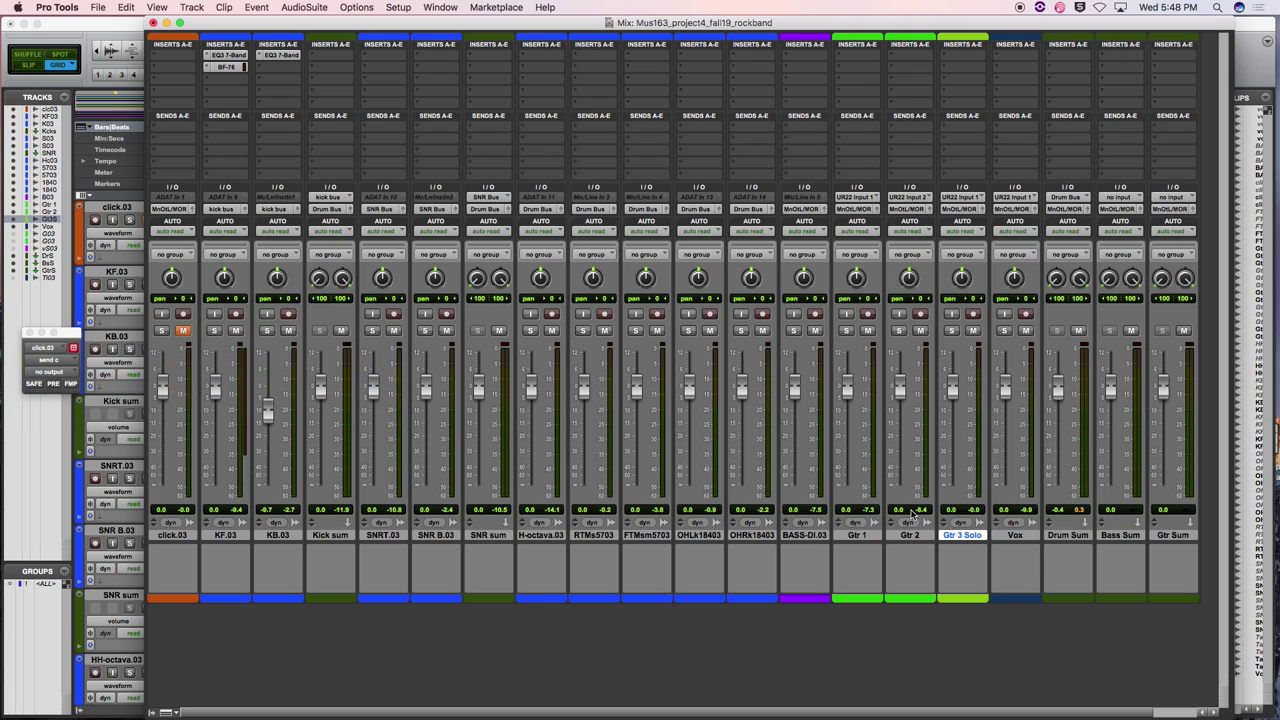
# Colour the Vox track magenta from its colour strip
pyautogui.click(1015, 536)
pyautogui.doubleClick(1015, 537)
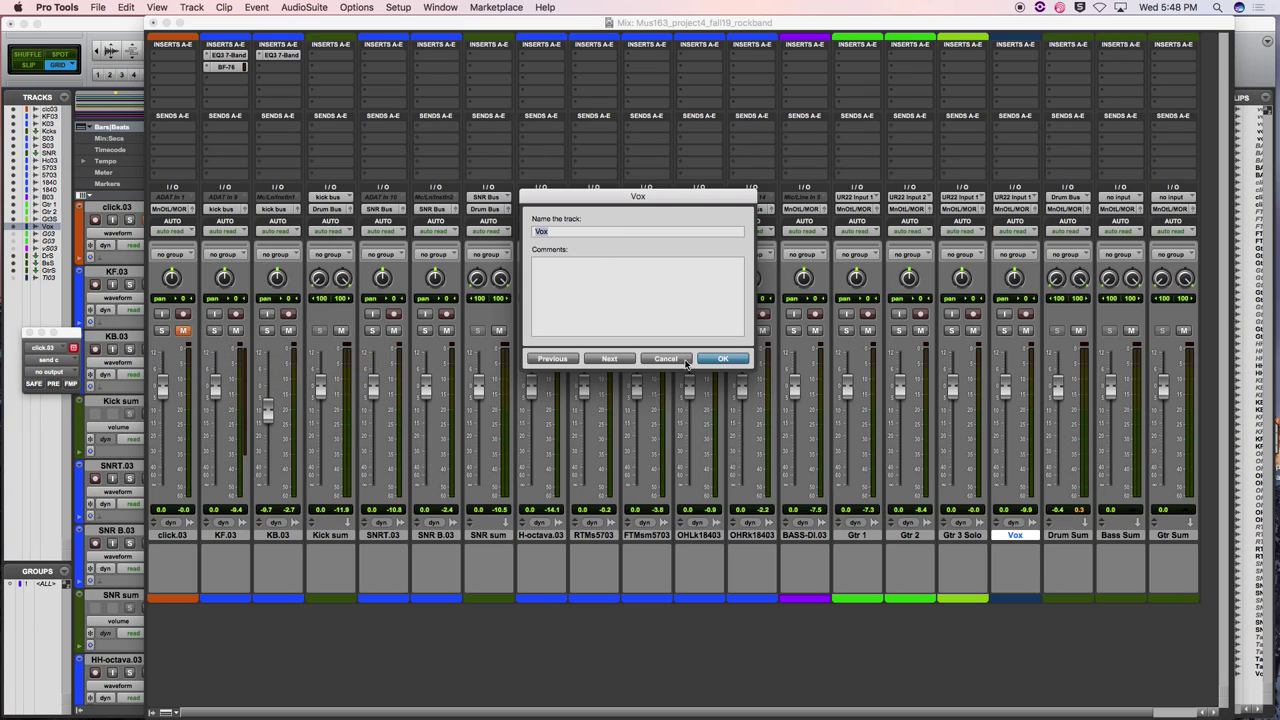
pyautogui.click(686, 364)
pyautogui.doubleClick(1018, 599)
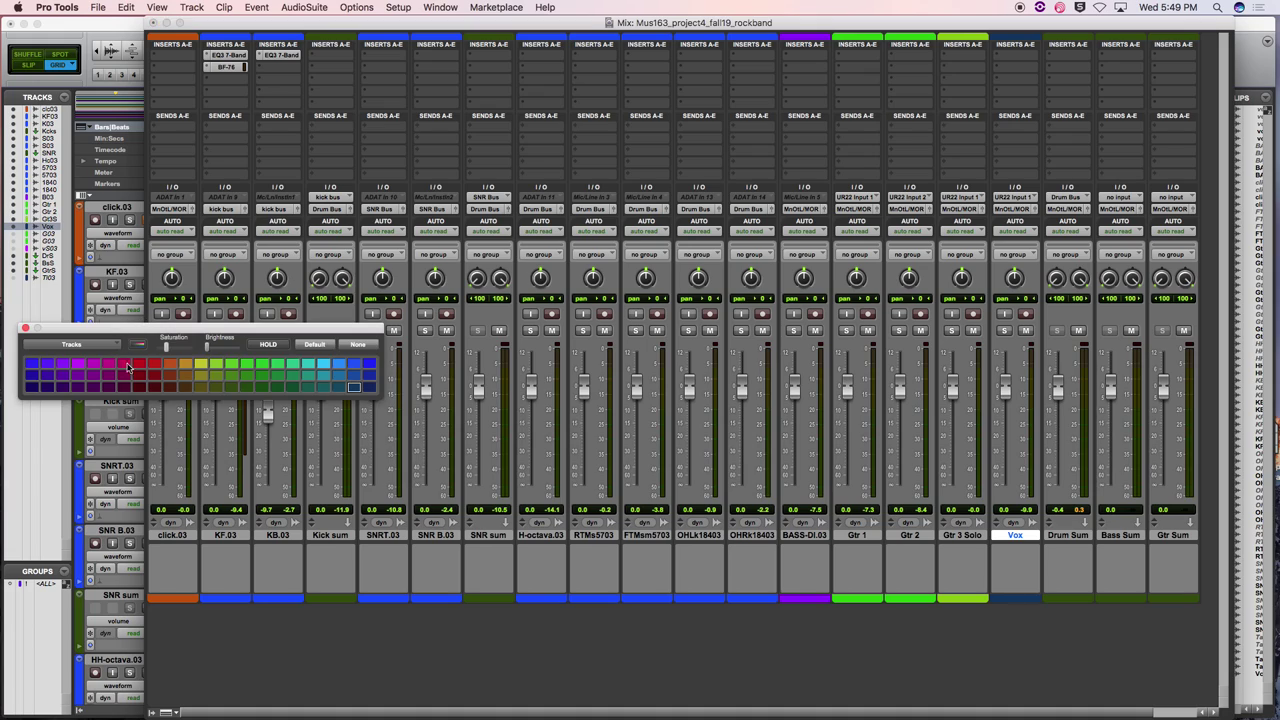
pyautogui.click(92, 364)
pyautogui.click(25, 328)
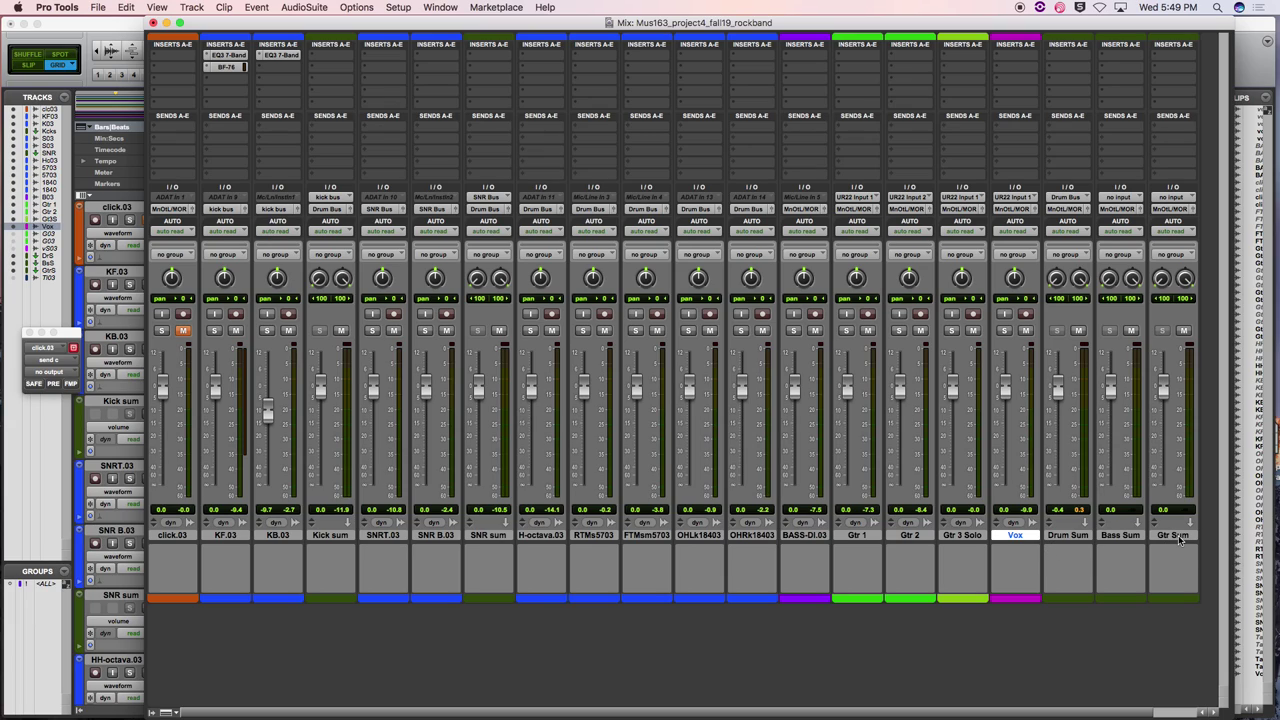
# Select Gtr 1, Gtr 2 and Gtr 3 Solo and route their outputs to Bus 7-8 (Stereo)
pyautogui.click(855, 535)
pyautogui.keyDown('shift'); pyautogui.click(965, 538); pyautogui.keyUp('shift')
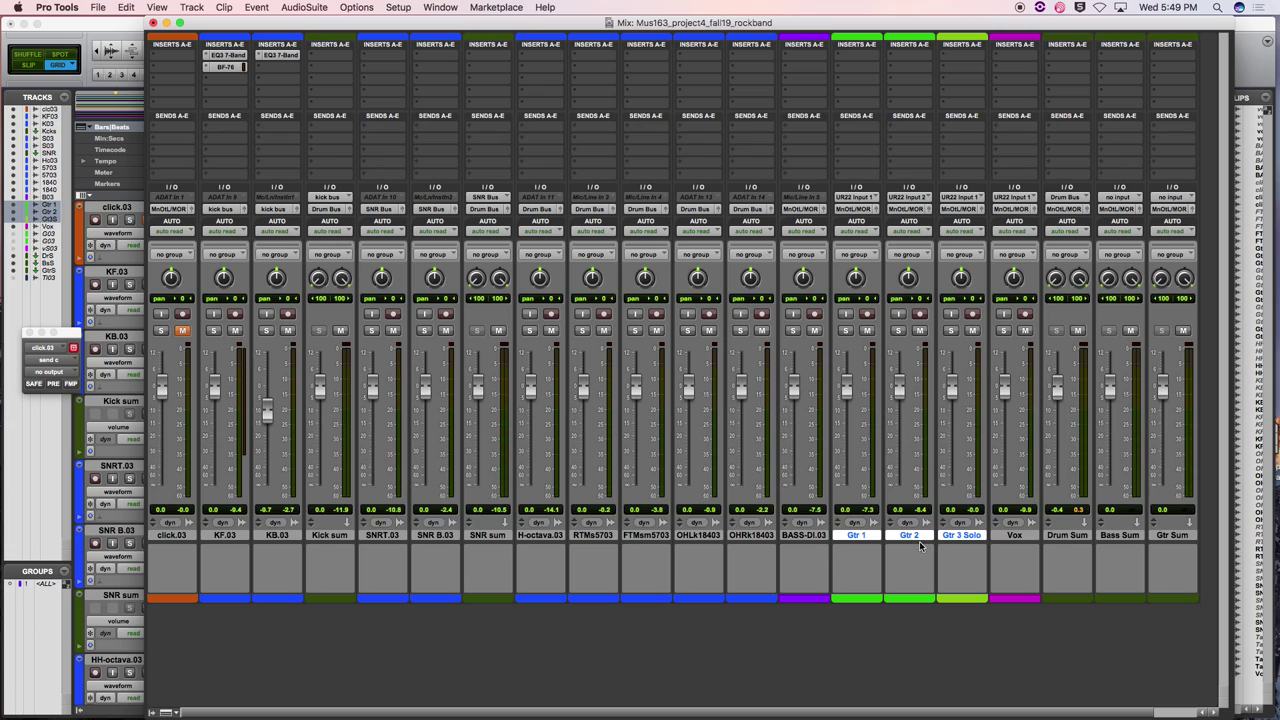
pyautogui.keyDown('shift'); pyautogui.click(956, 535); pyautogui.keyUp('shift')
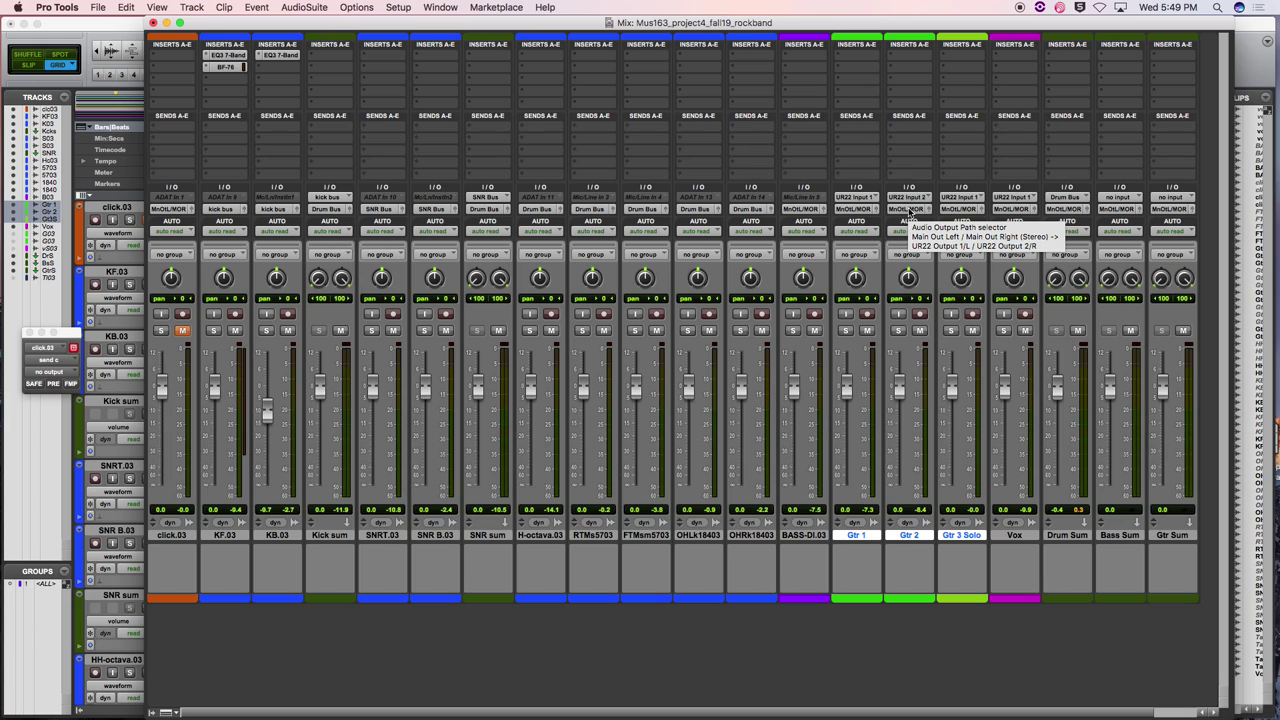
pyautogui.click(908, 209)
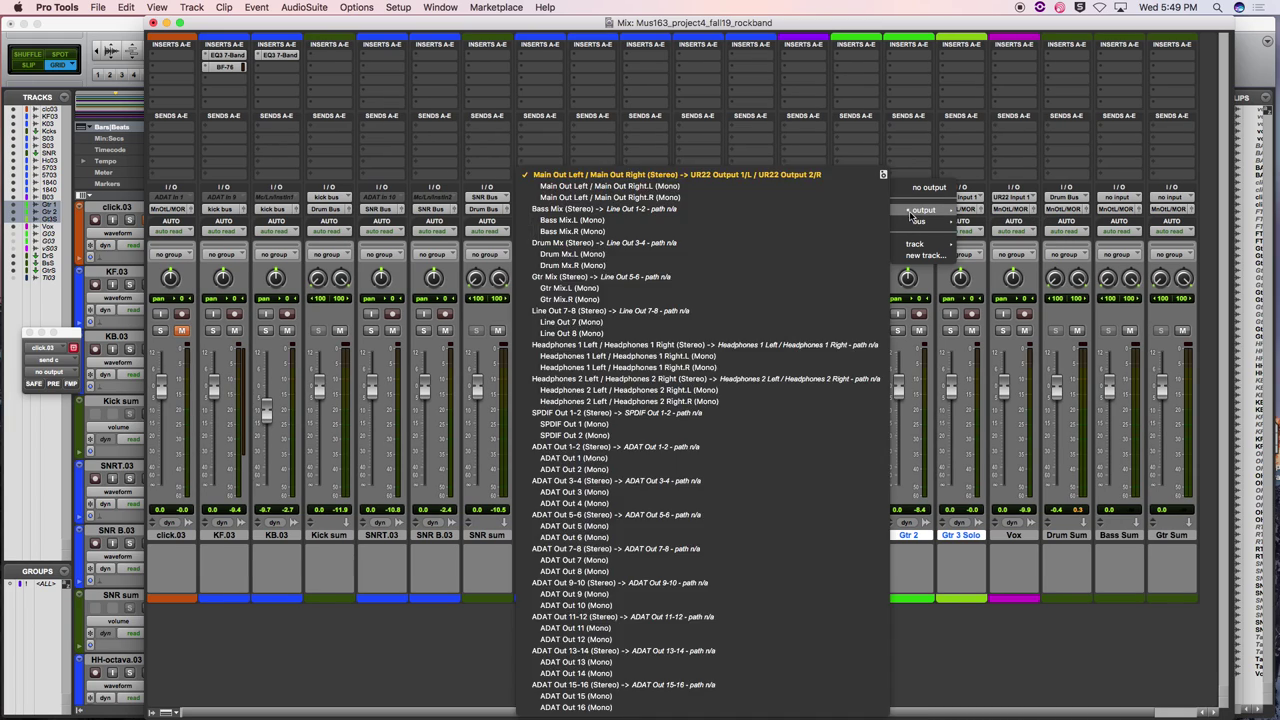
pyautogui.moveTo(913, 221)
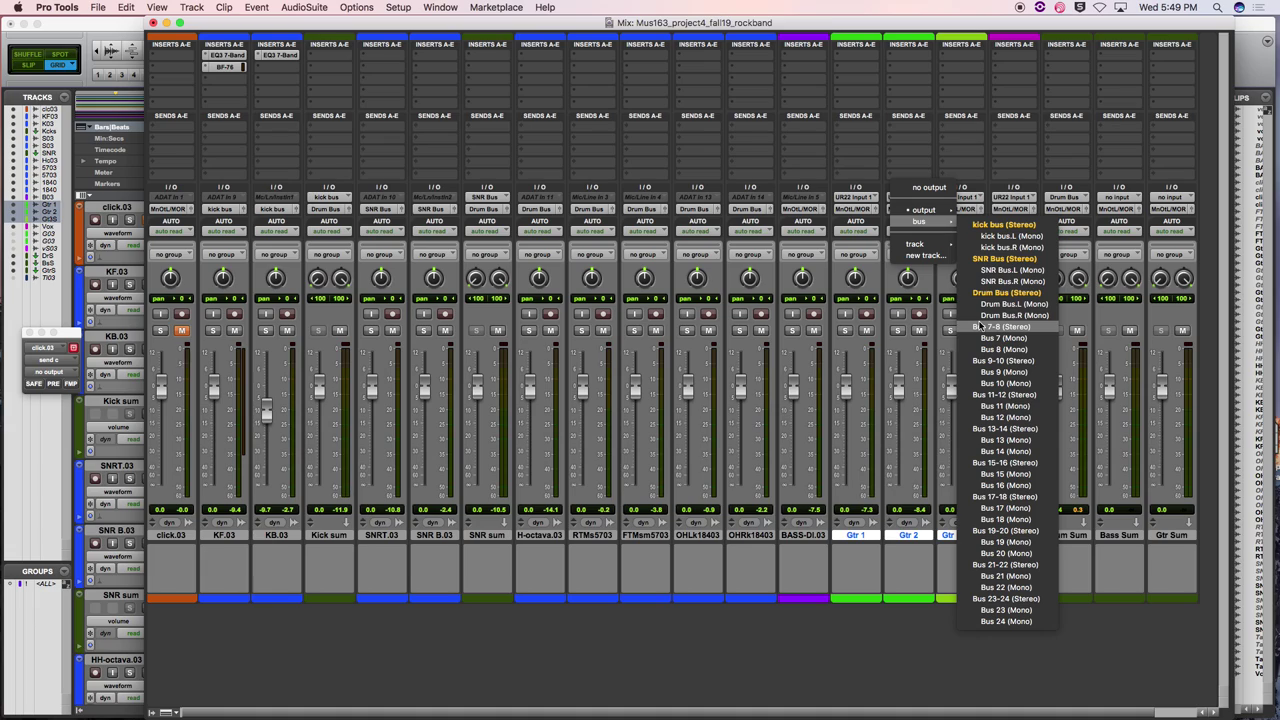
pyautogui.click(1027, 331)
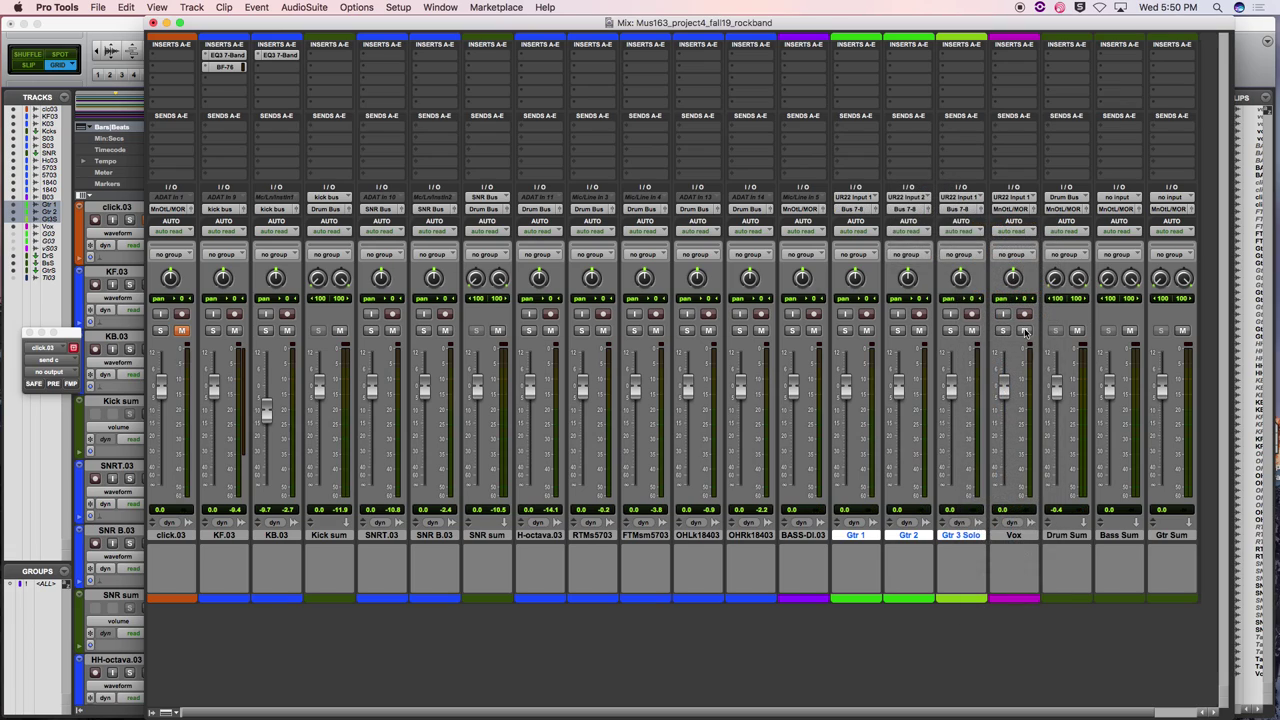
# Rename the guitars' Bus 7-8 output path to 'Gtr Bus'
pyautogui.rightClick(911, 212)
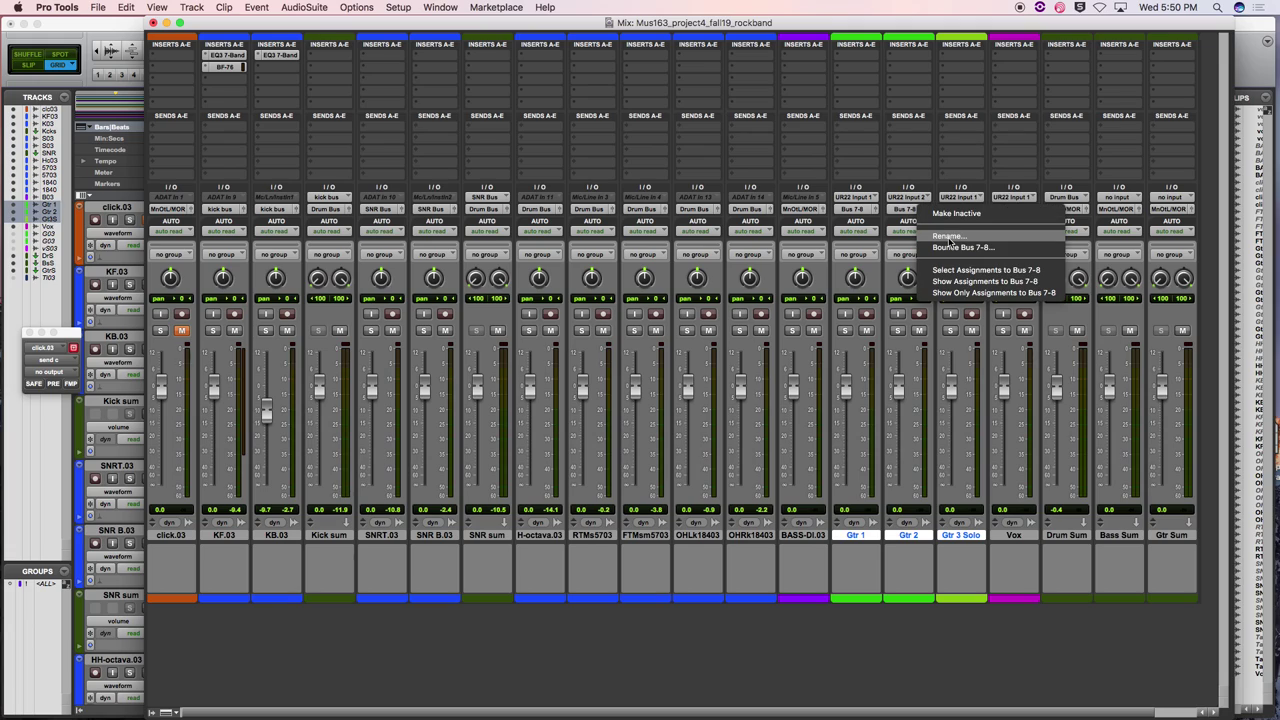
pyautogui.click(949, 237)
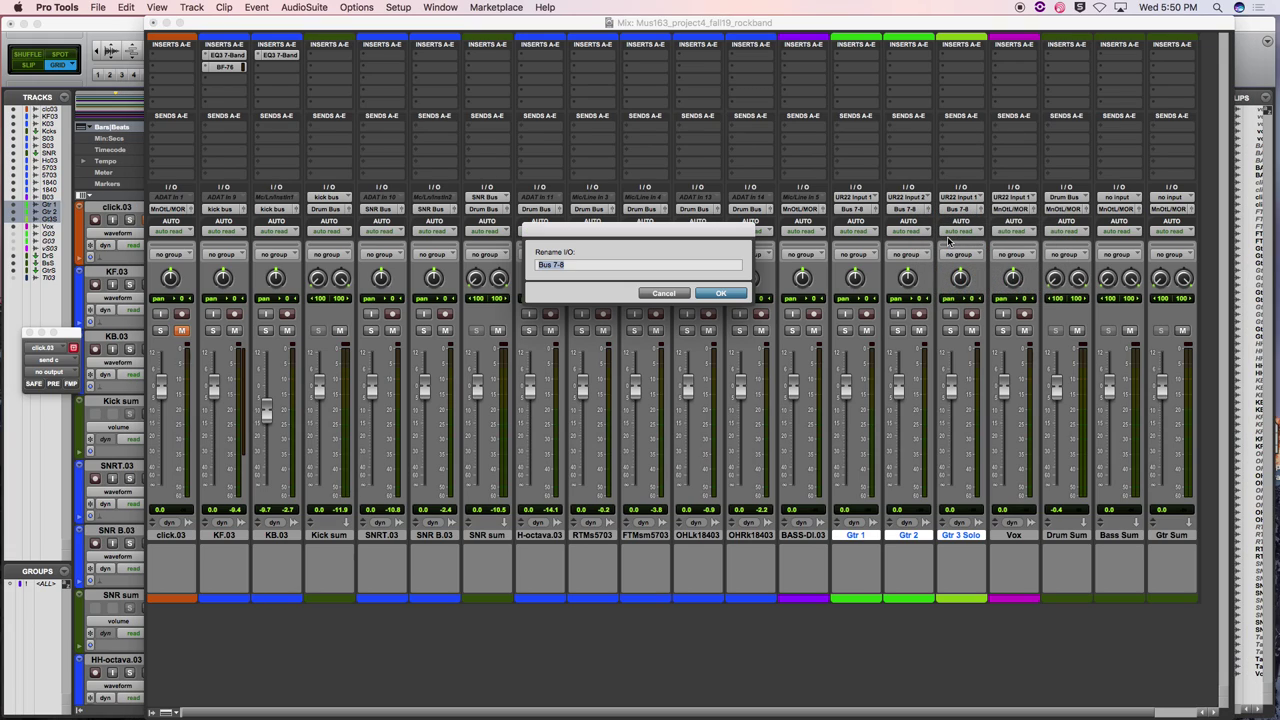
pyautogui.write('Gtr Bus')
pyautogui.press('Return')
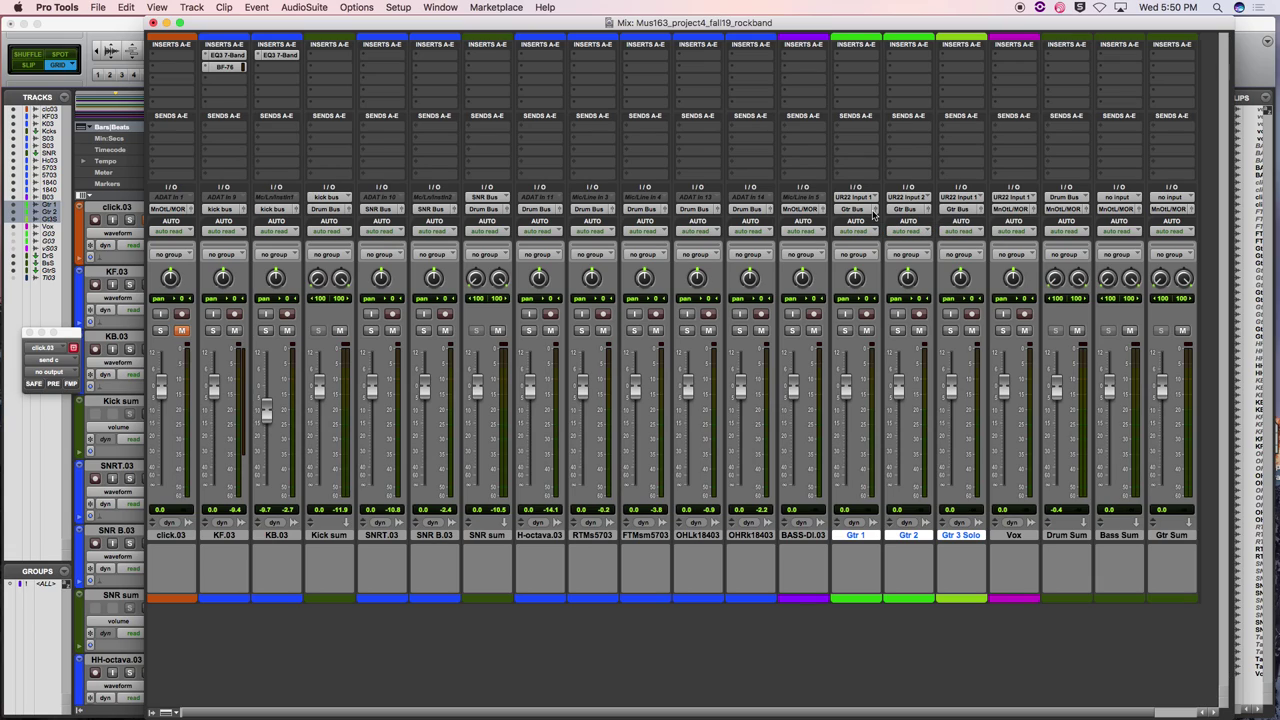
# Set the Gtr Sum aux track's input to Gtr Bus (Stereo)
pyautogui.click(1176, 203)
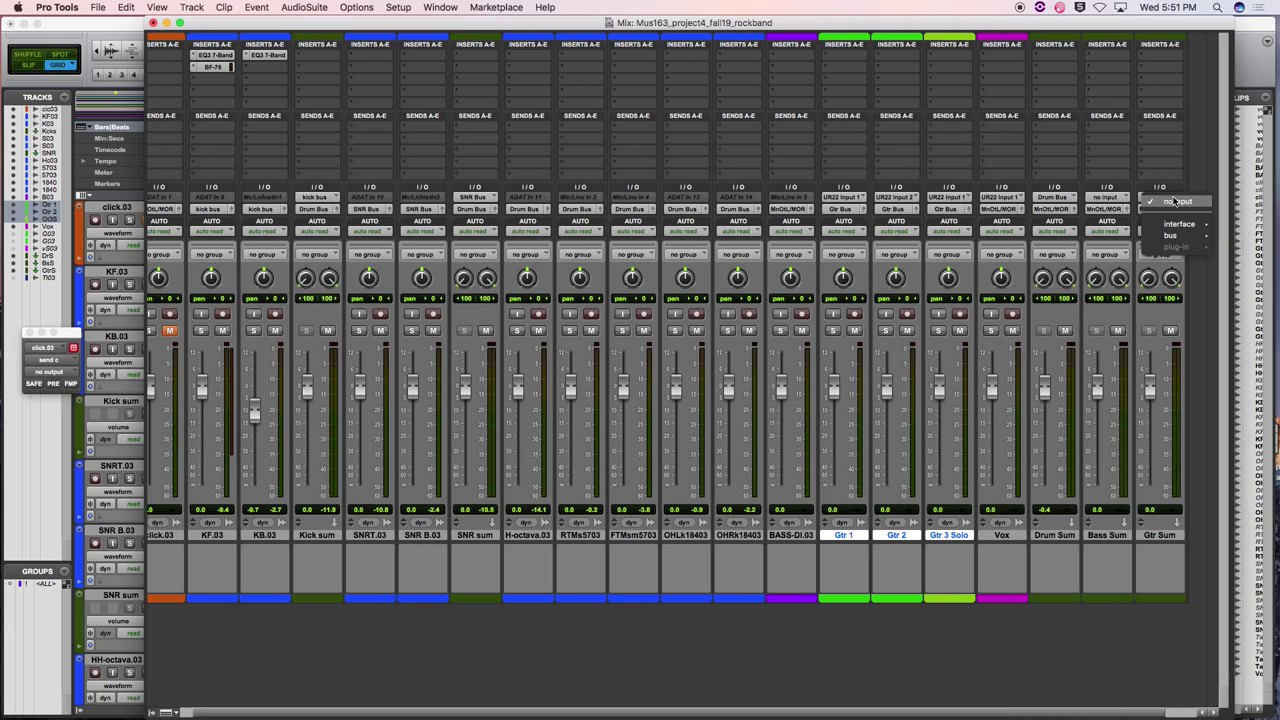
pyautogui.moveTo(1194, 235)
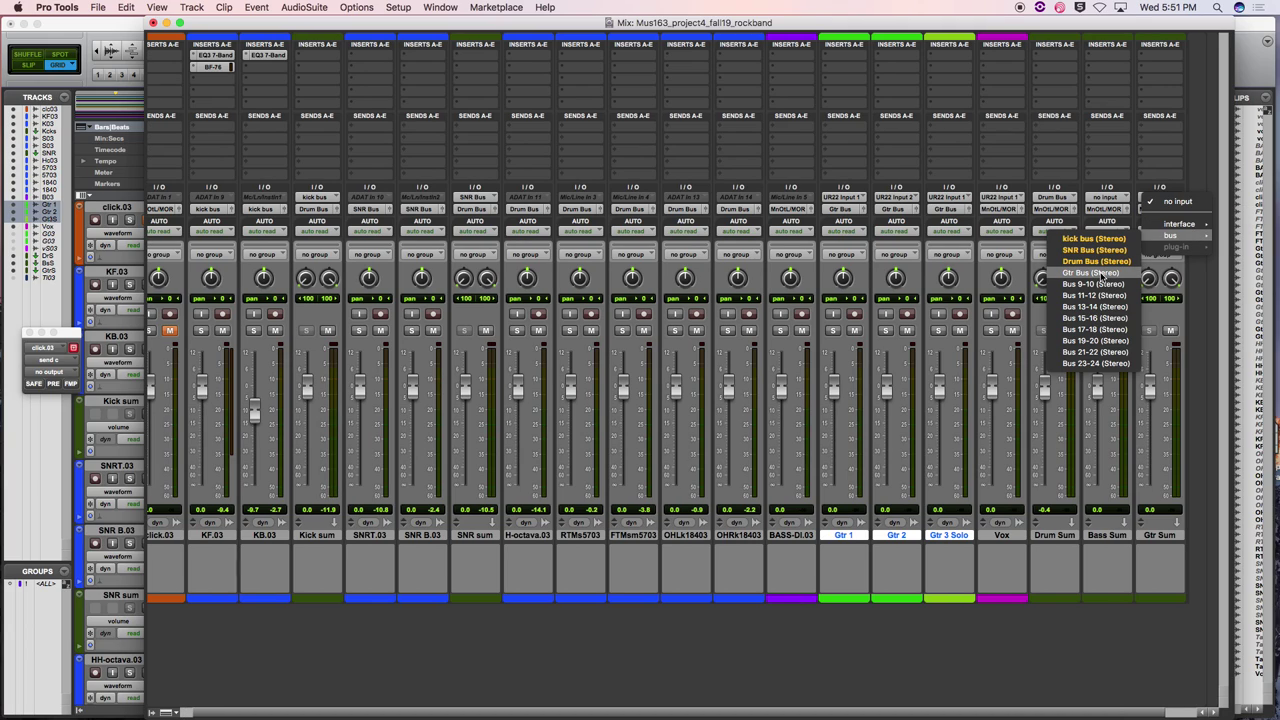
pyautogui.click(1100, 272)
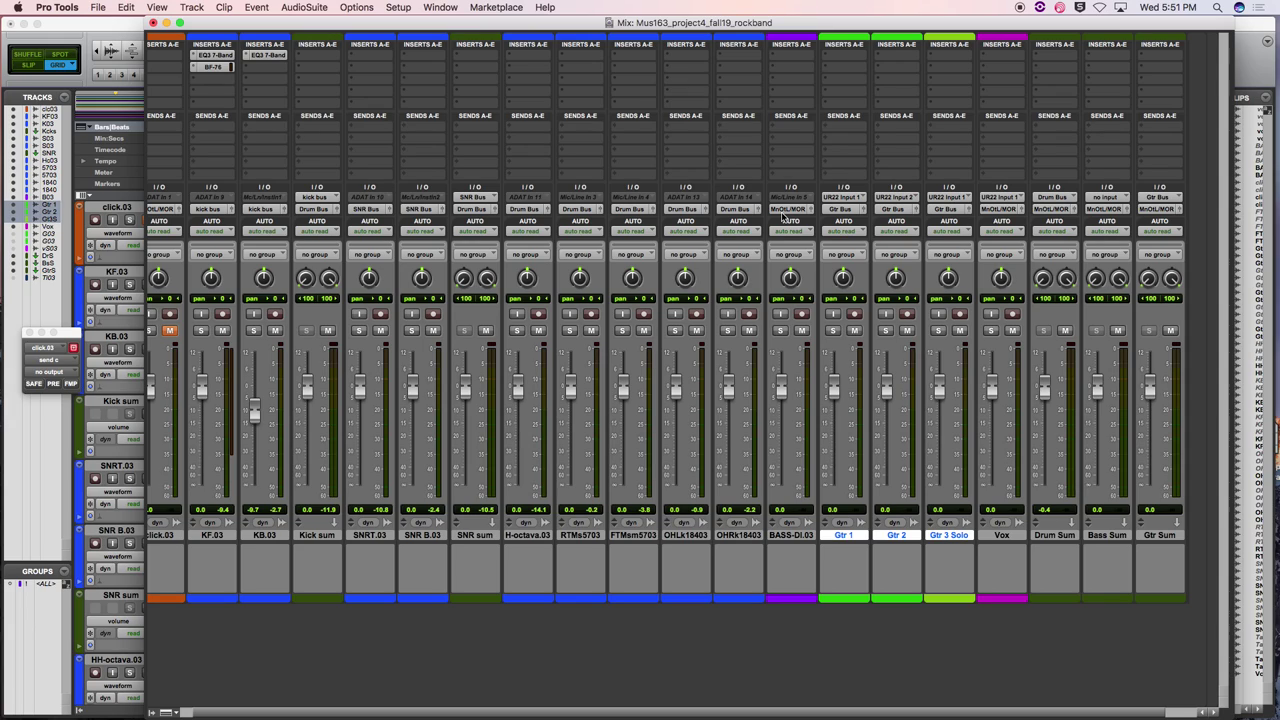
# Route the BASS-DI.03 track's output to Bus 9-10
pyautogui.click(788, 535)
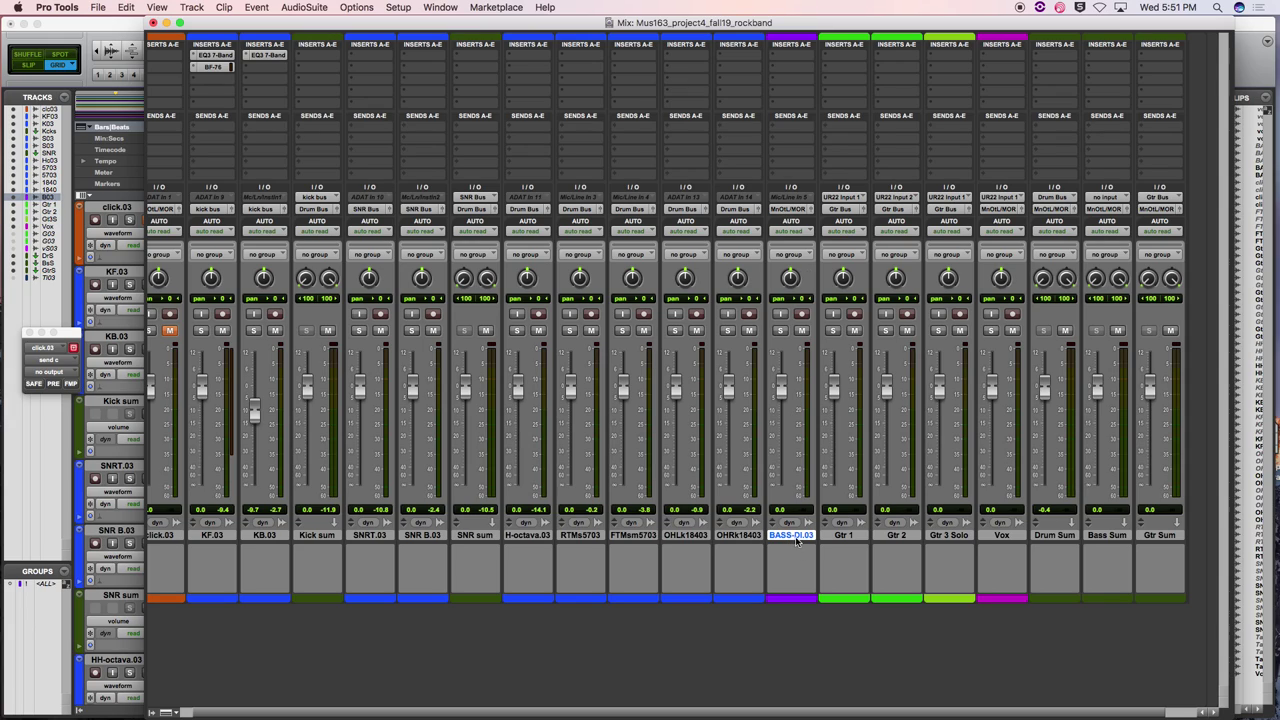
pyautogui.click(789, 210)
pyautogui.moveTo(800, 222)
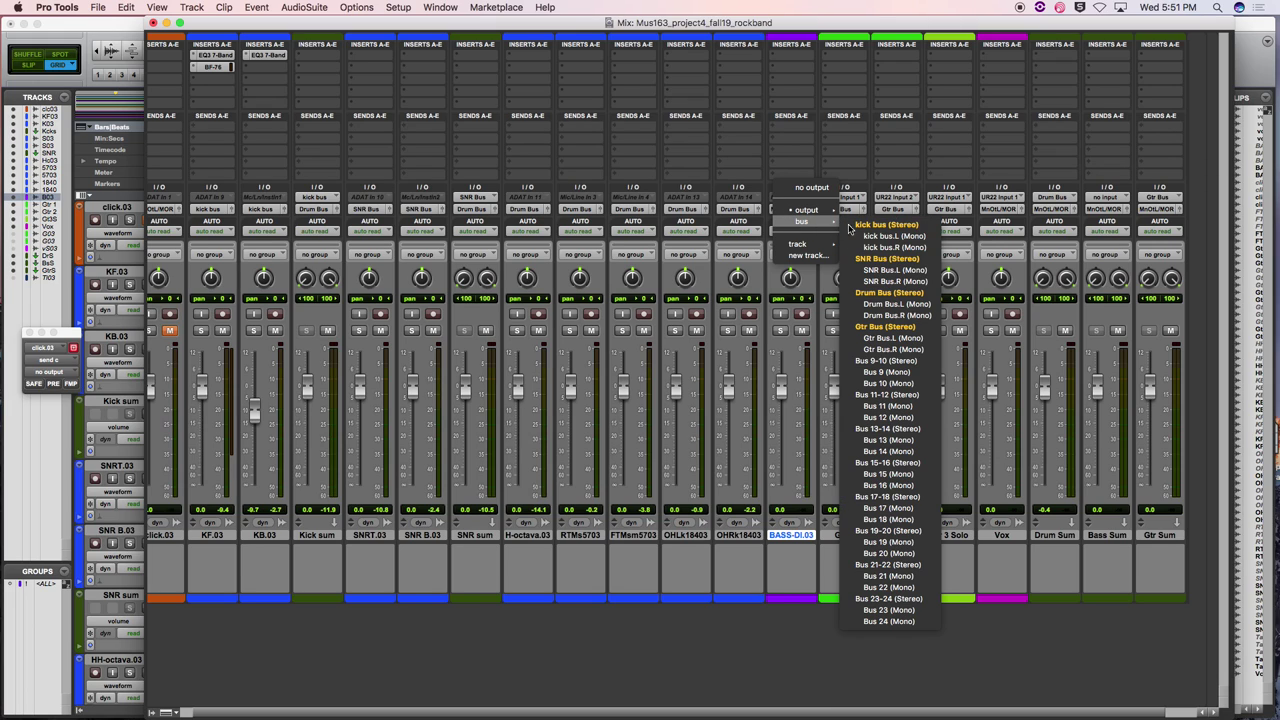
pyautogui.click(886, 362)
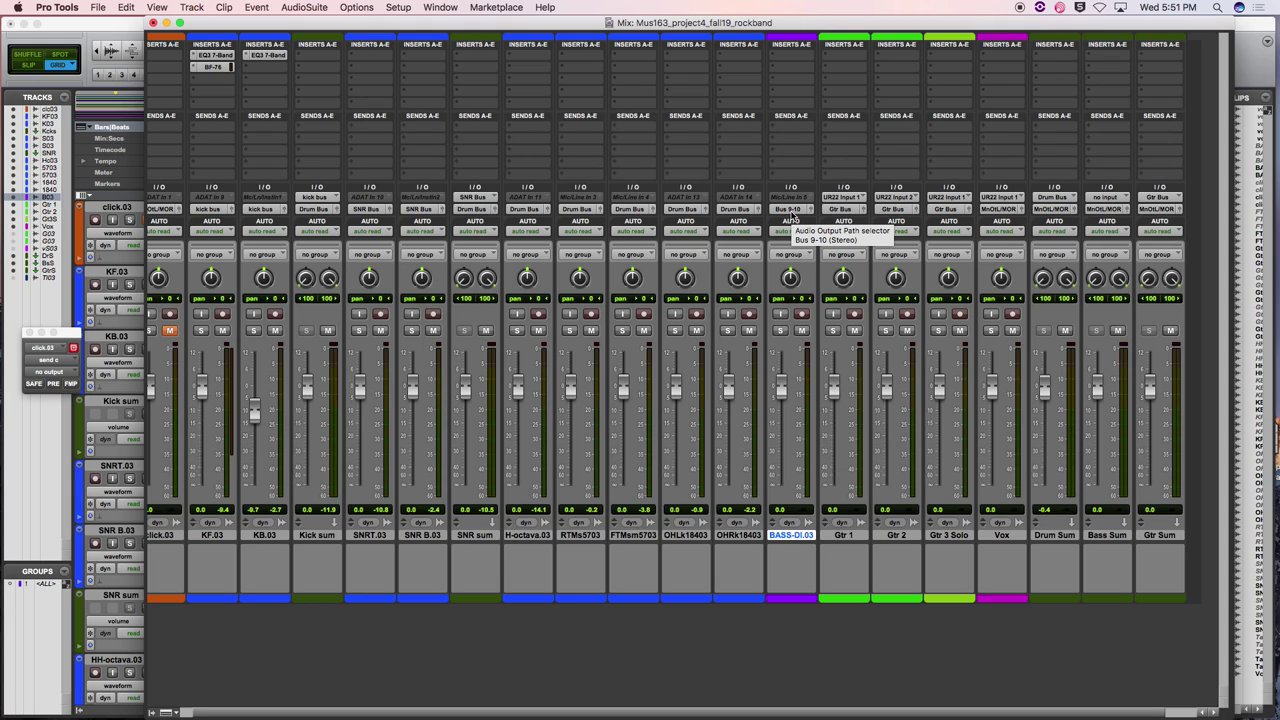
# Rename the Bus 9-10 path to 'Bass bus'
pyautogui.hscroll(1, 790, 218)
pyautogui.rightClick(790, 217)
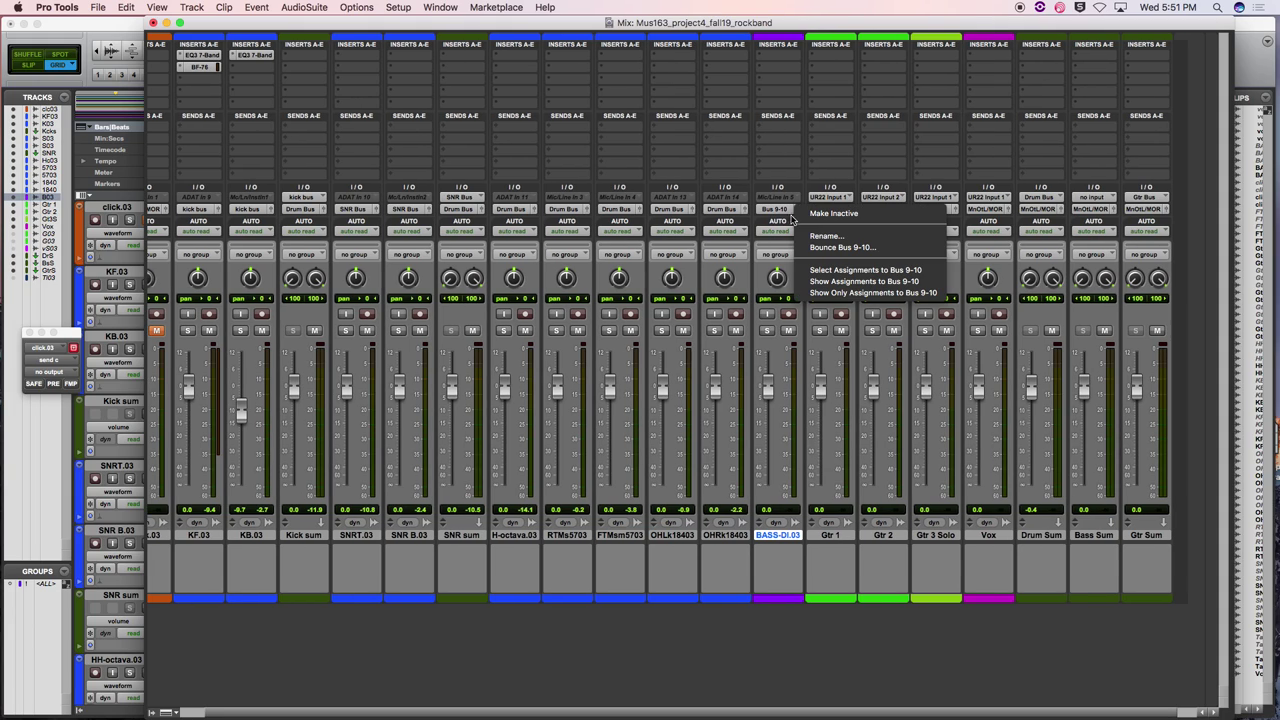
pyautogui.click(815, 238)
pyautogui.write('Bass bus')
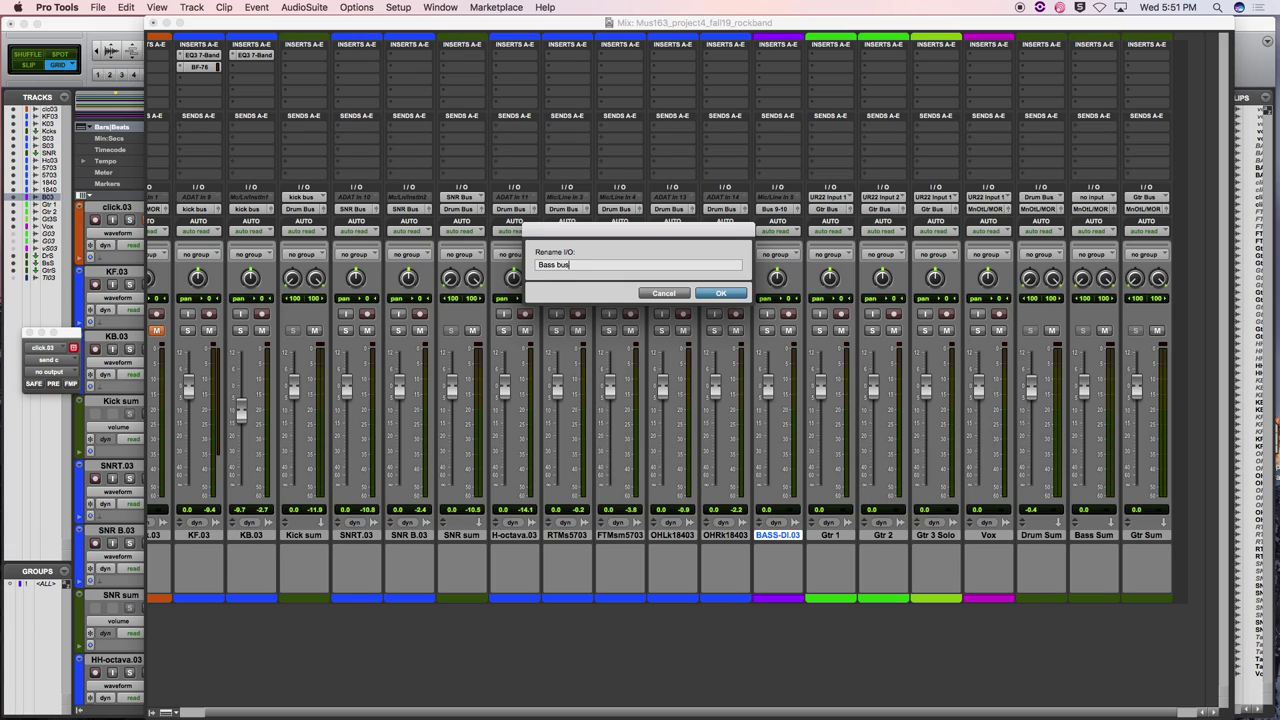
pyautogui.press('Return')
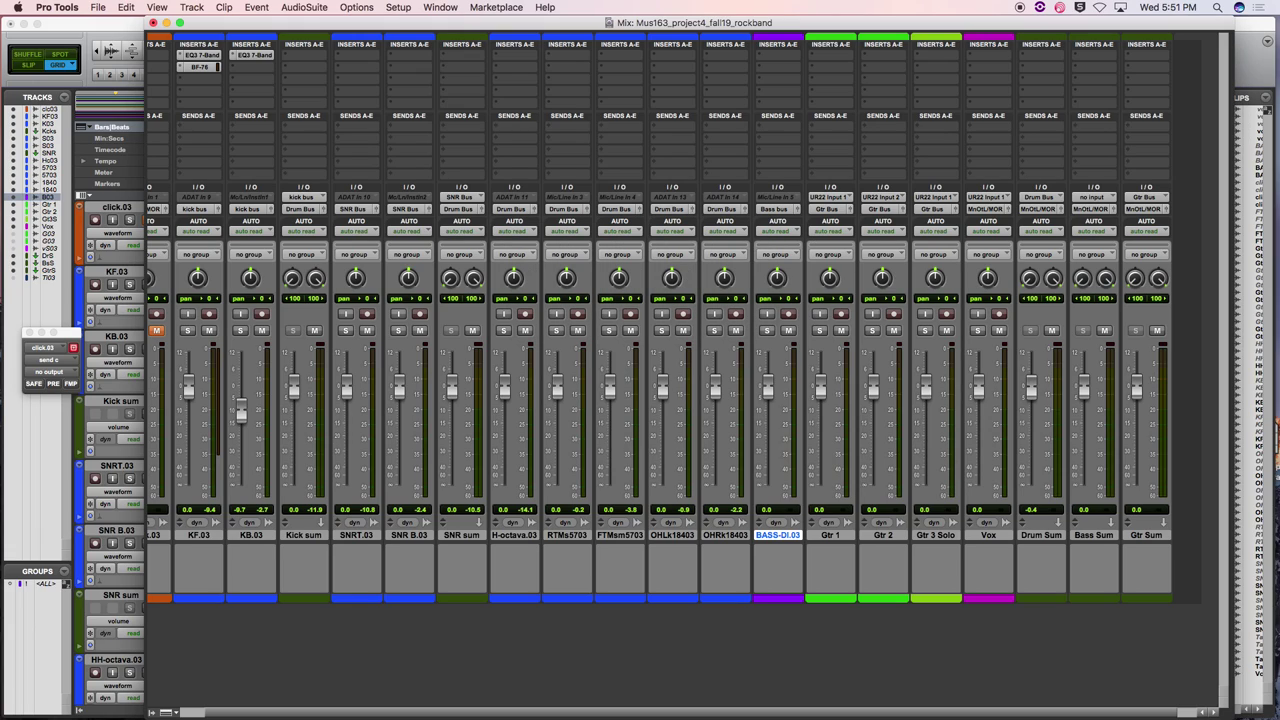
# Set the Bass Sum aux track's input to Bass bus (Stereo)
pyautogui.click(1096, 200)
pyautogui.moveTo(1110, 235)
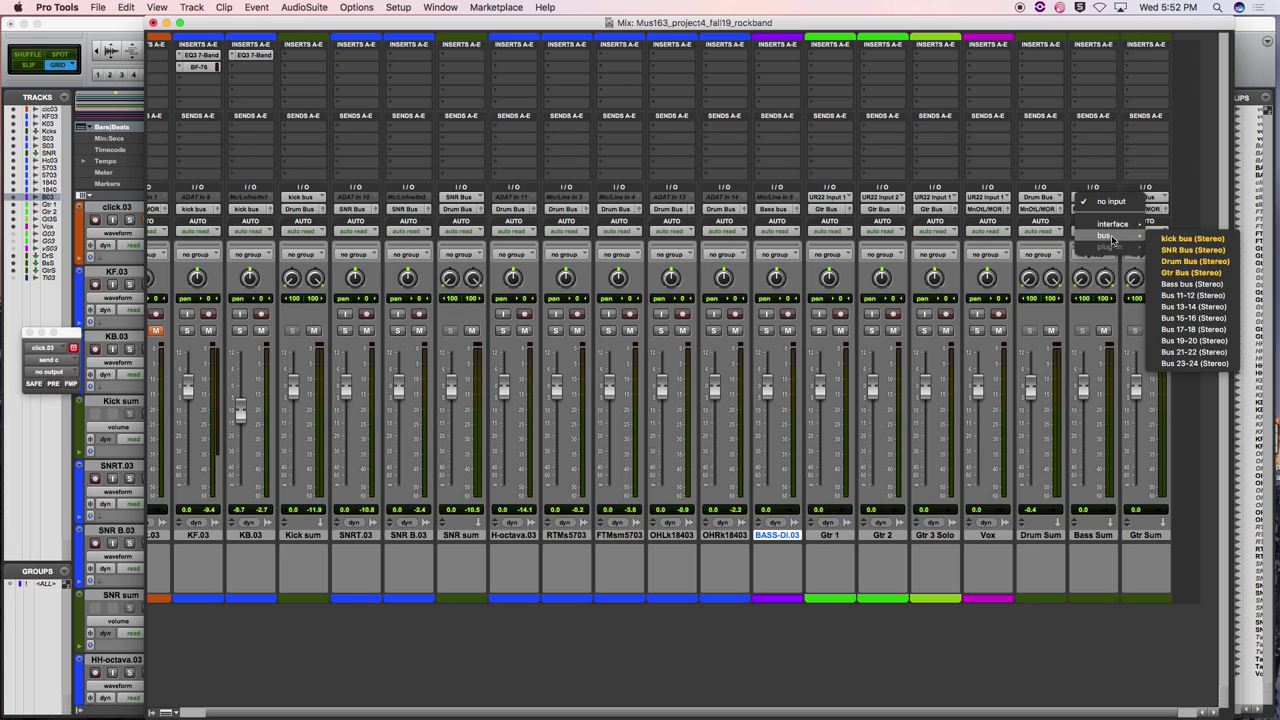
pyautogui.click(1192, 285)
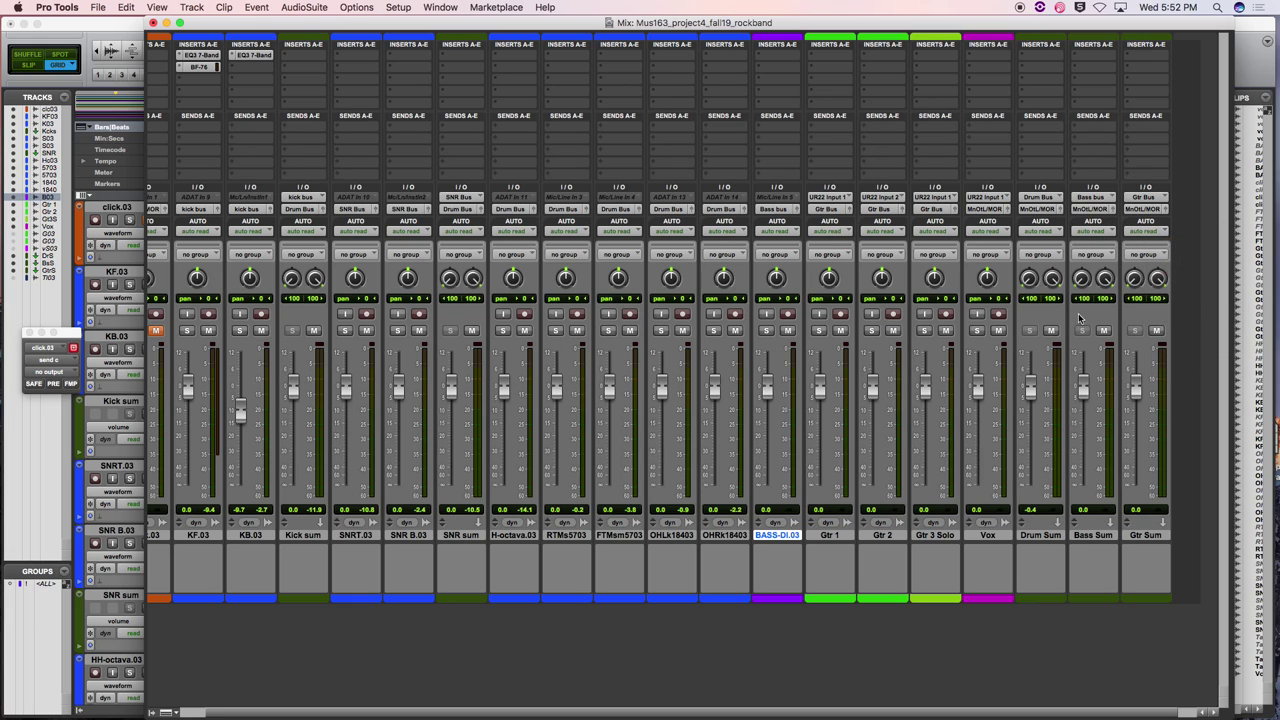
pyautogui.hscroll(-3, 1080, 318)
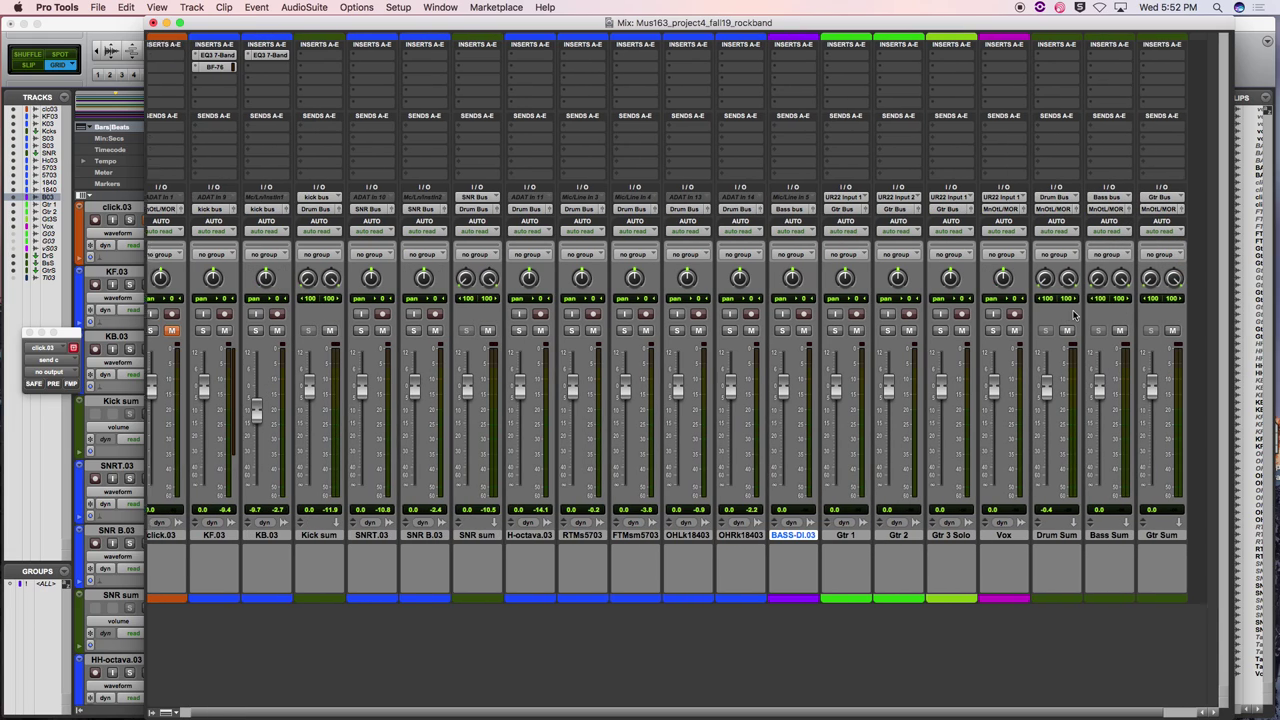
pyautogui.hscroll(3, 1073, 315)
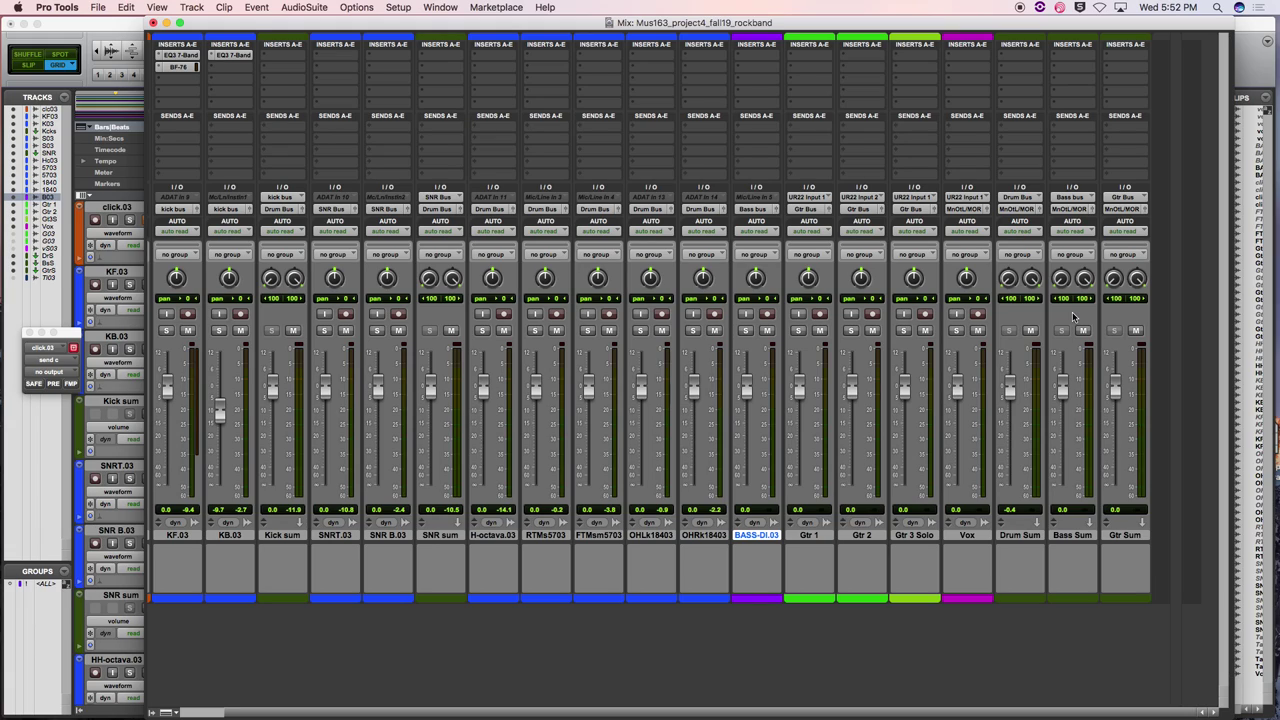
# Create a new stereo Master Fader track, Master 1, from the New Tracks dialog
pyautogui.press('shift+super+n')
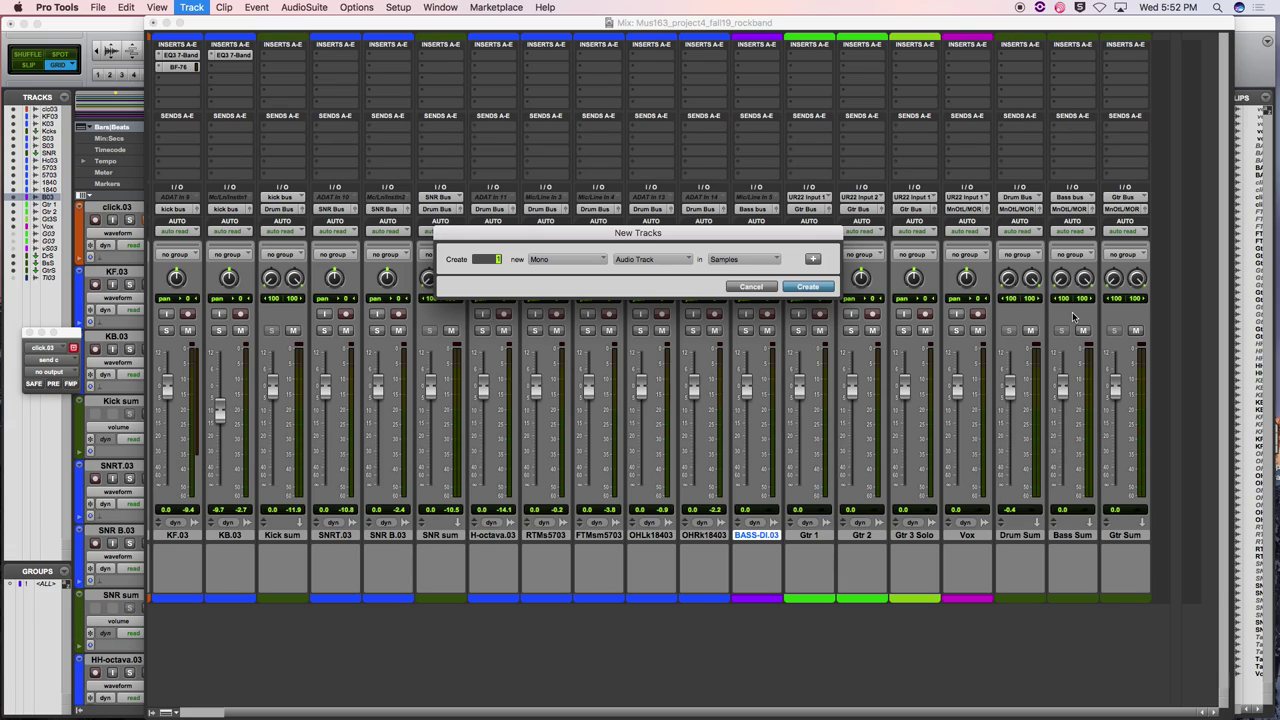
pyautogui.press('super+Right')
pyautogui.press('super+Down')
pyautogui.press('super+Down')
pyautogui.press('Return')
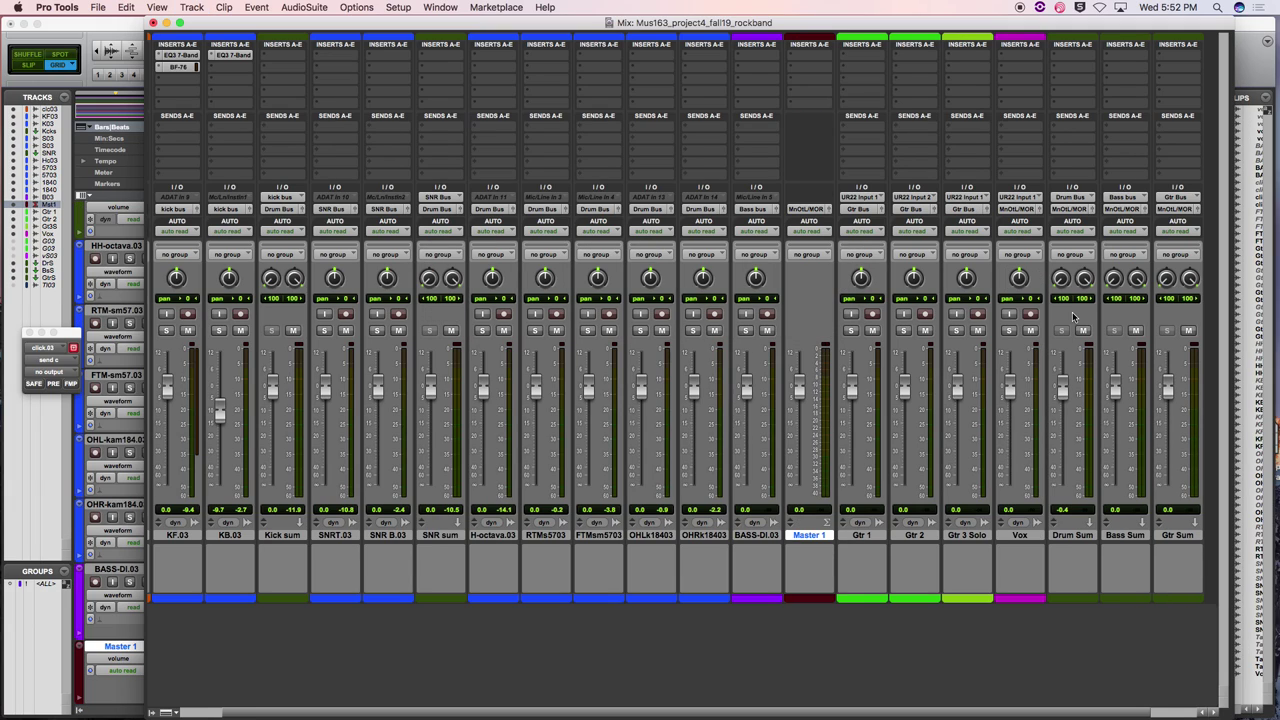
# Drag the Master 1 strip to the mixer's far right end, after Gtr Sum
pyautogui.click(758, 538)
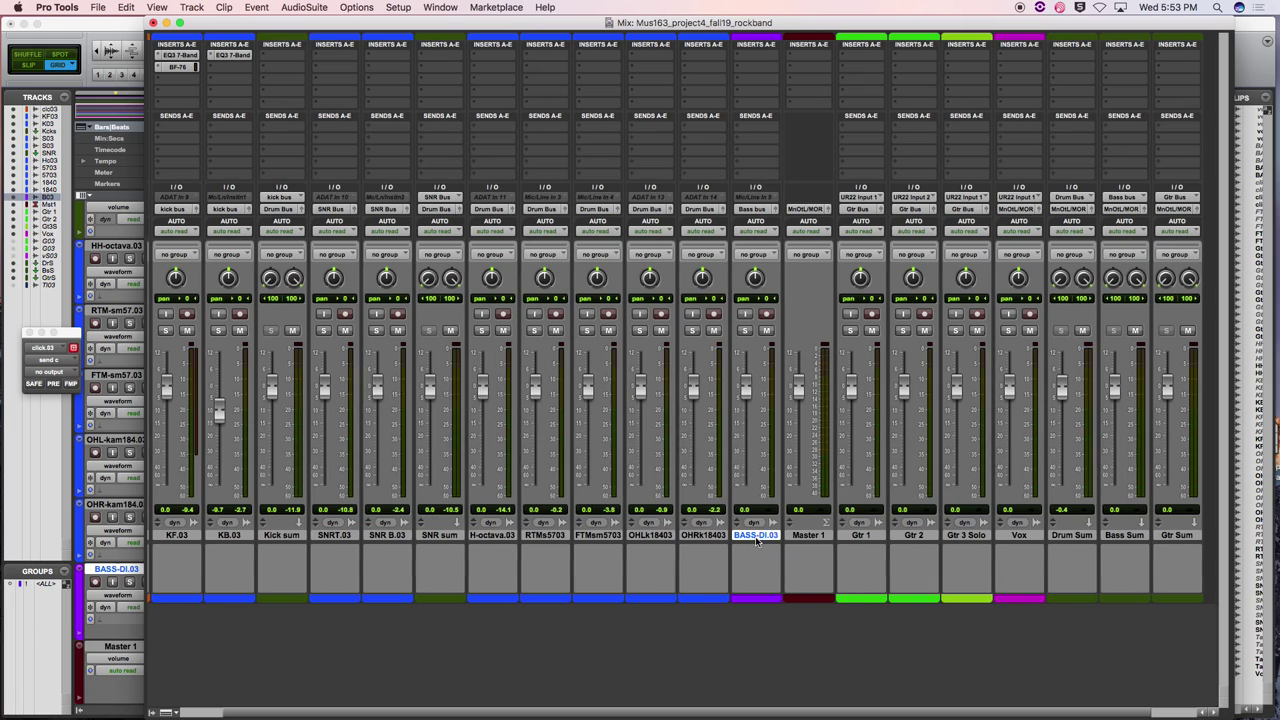
pyautogui.click(1178, 537)
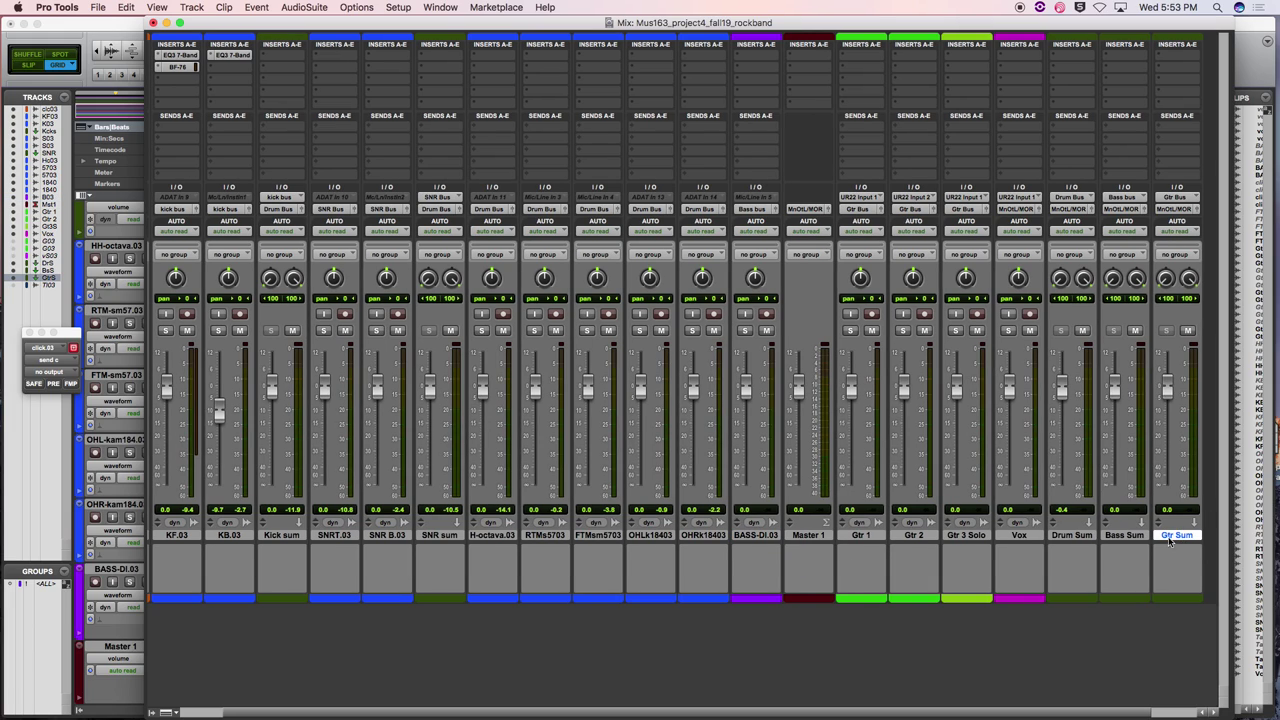
pyautogui.moveTo(808, 540); pyautogui.dragTo(1192, 550)
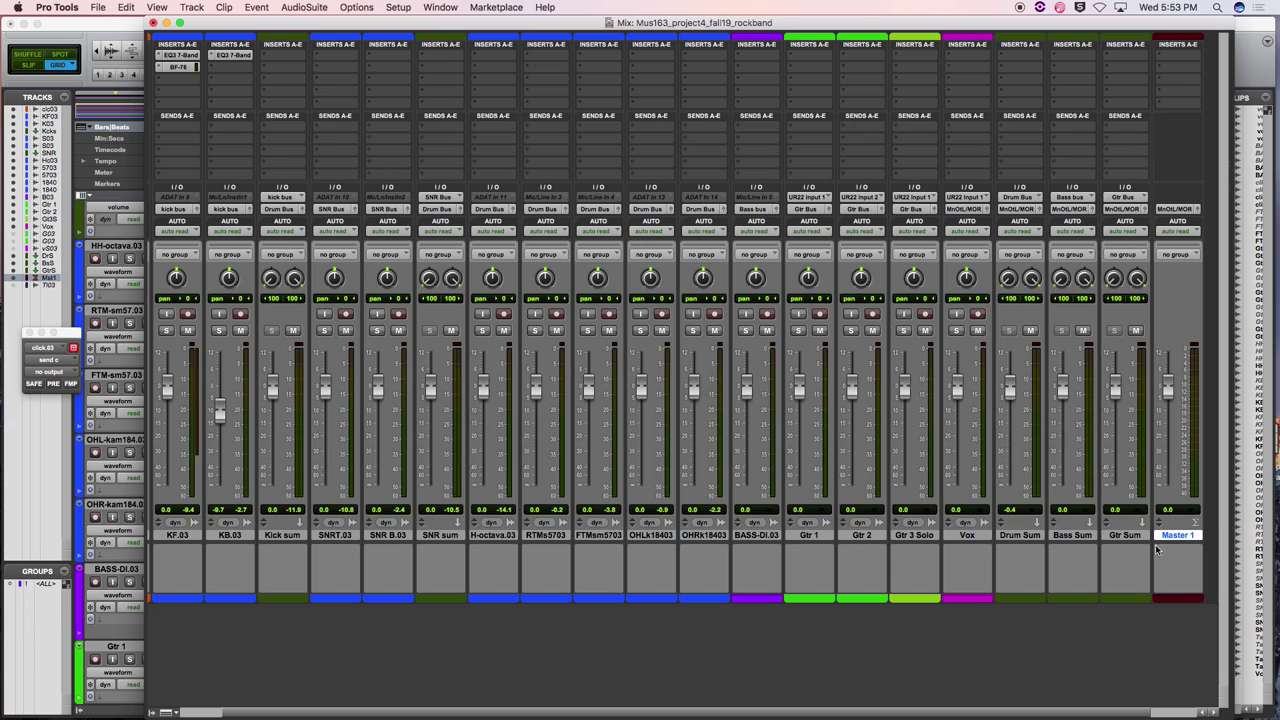
pyautogui.click(1180, 537)
pyautogui.click(1193, 537)
pyautogui.click(1136, 537)
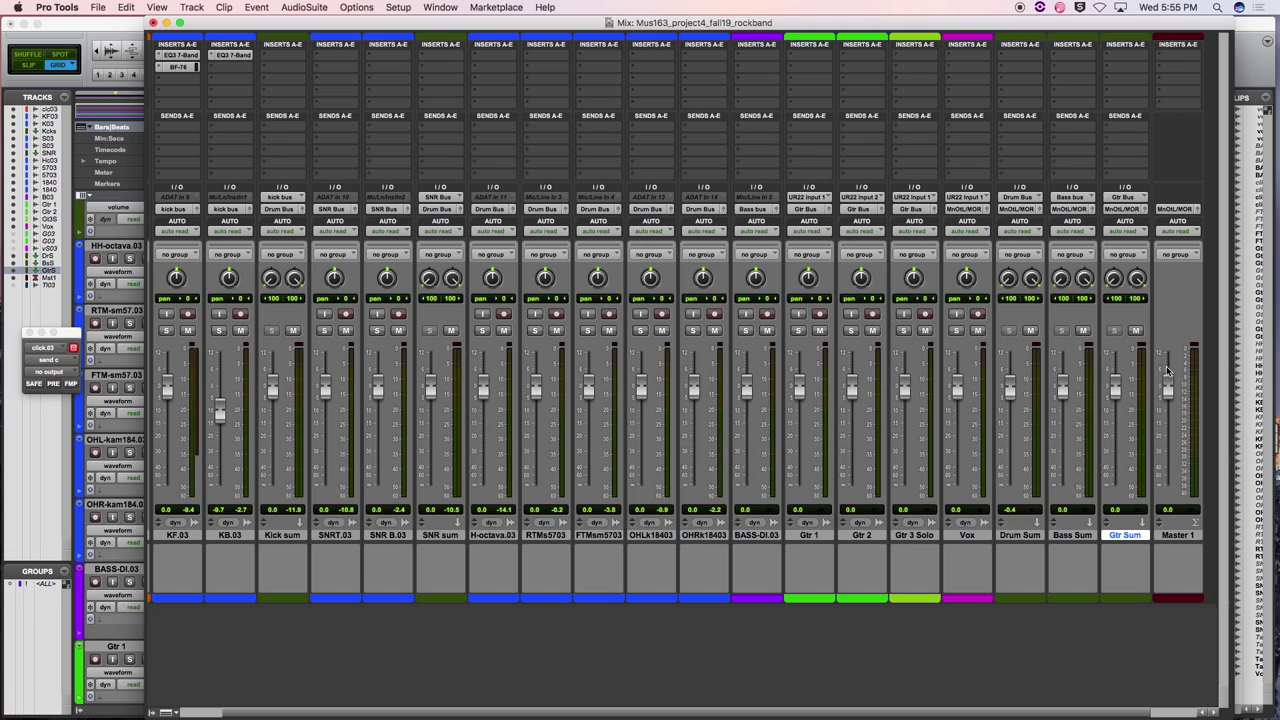
# Create a new stereo Aux Input track after Gtr Sum
pyautogui.press('shift+super+n')
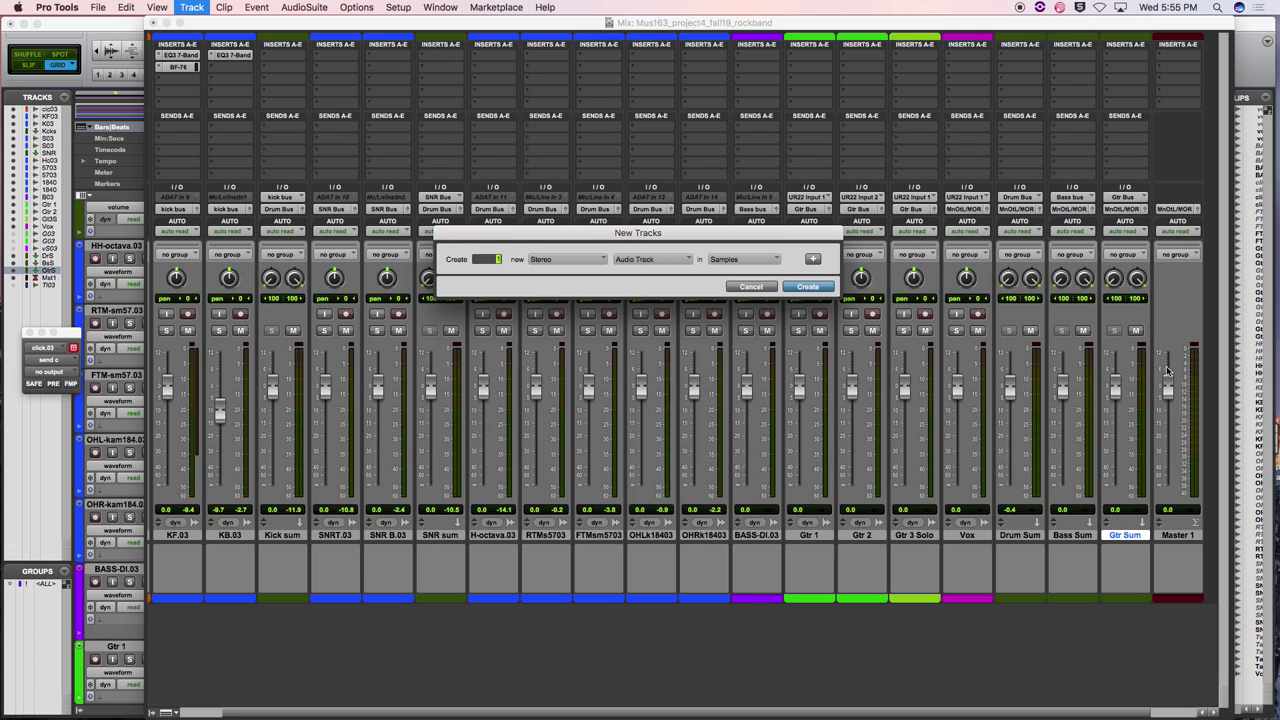
pyautogui.press('super+Right')
pyautogui.press('Return')
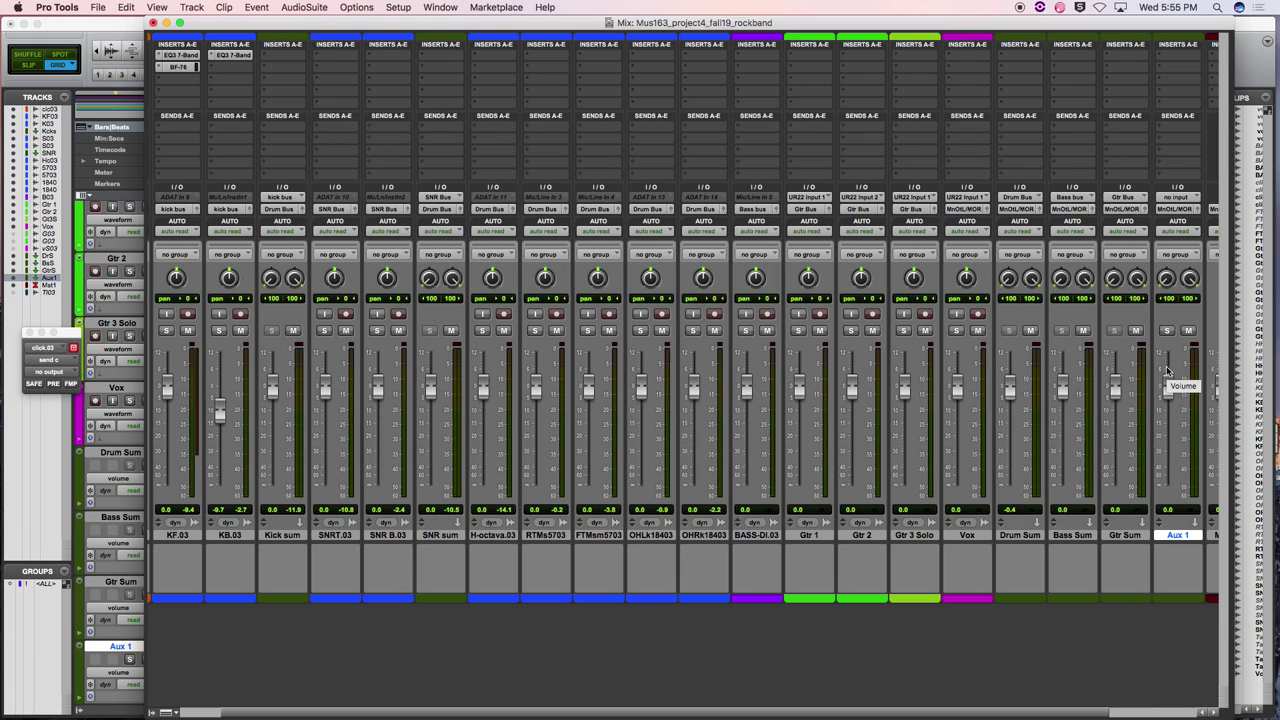
# Rename the new aux track 'Sub Mix' and widen the mixer to reveal Master 1
pyautogui.doubleClick(1176, 536)
pyautogui.write('Sub Mix')
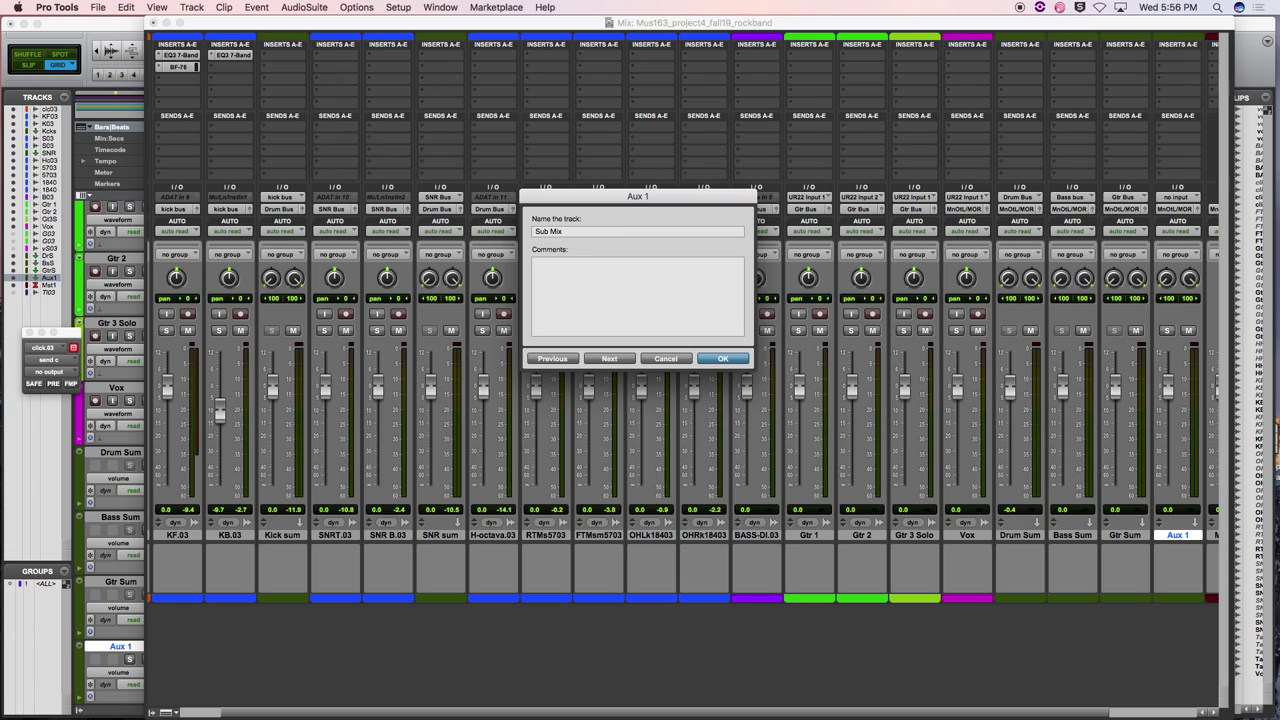
pyautogui.press('Return')
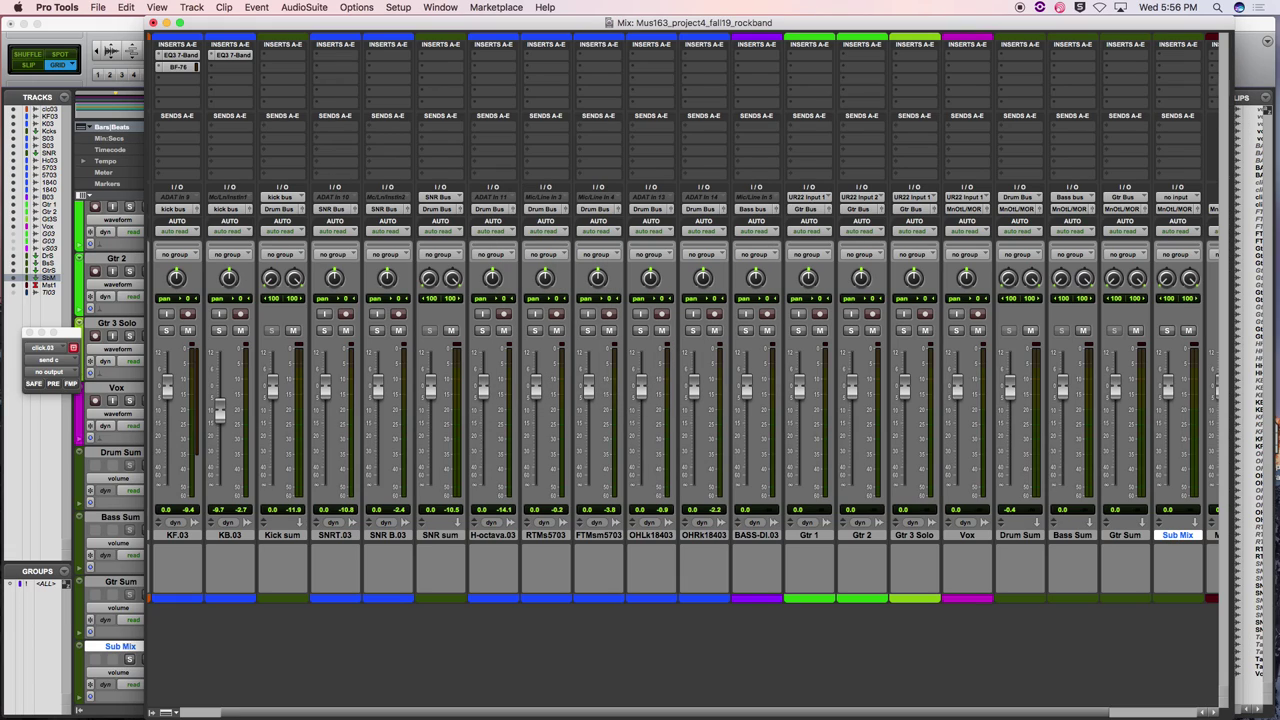
pyautogui.moveTo(1228, 713); pyautogui.dragTo(1262, 716)
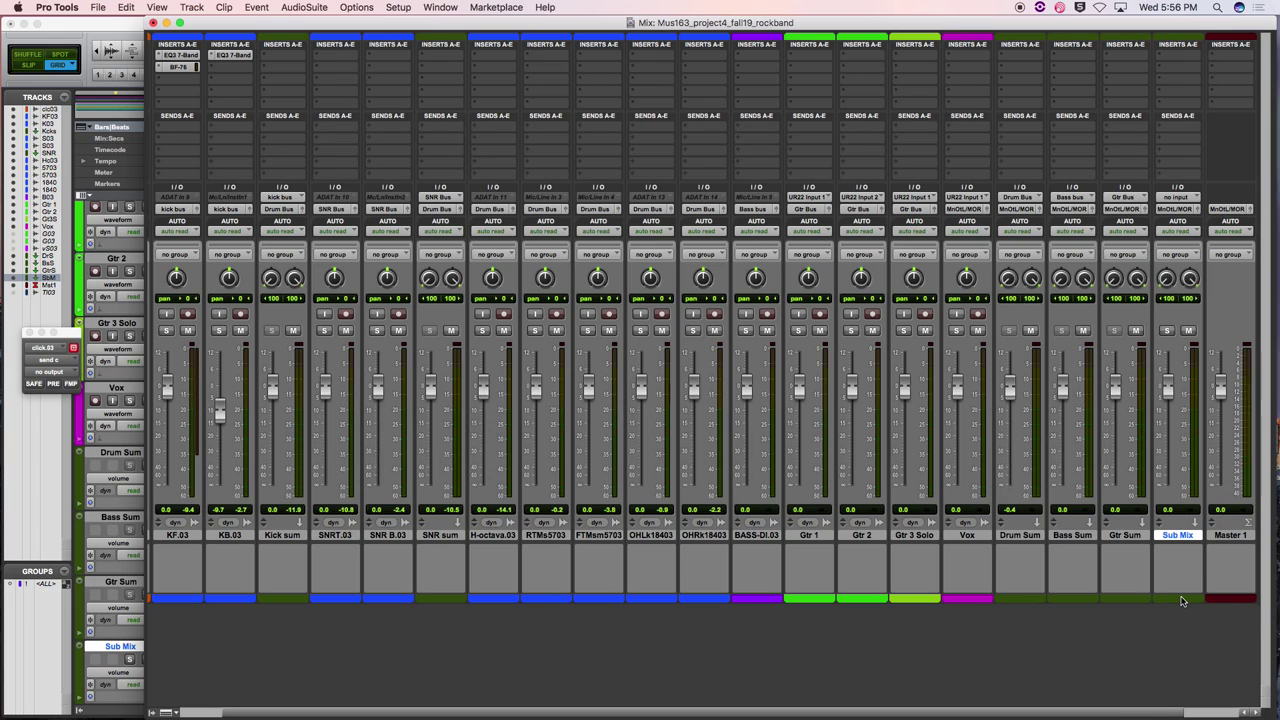
pyautogui.doubleClick(1186, 599)
# Choose a dark red swatch for the Sub Mix track and close the Color Palette
pyautogui.click(139, 366)
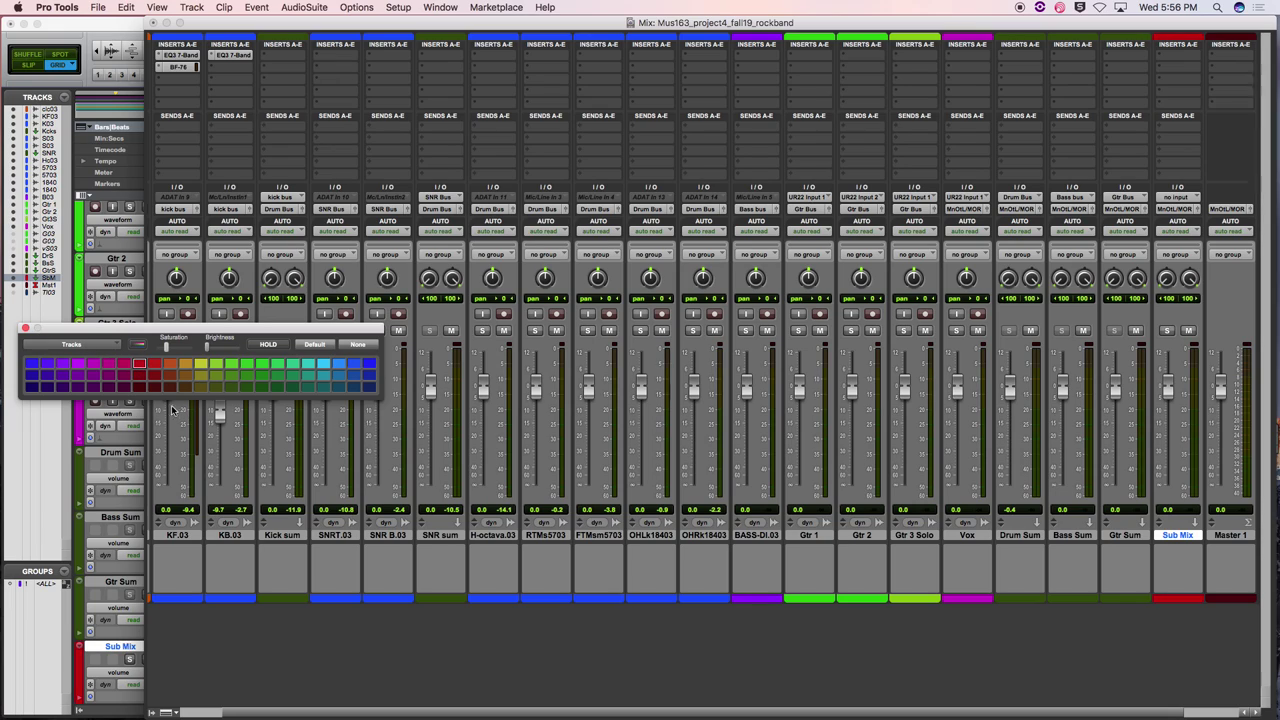
pyautogui.click(140, 378)
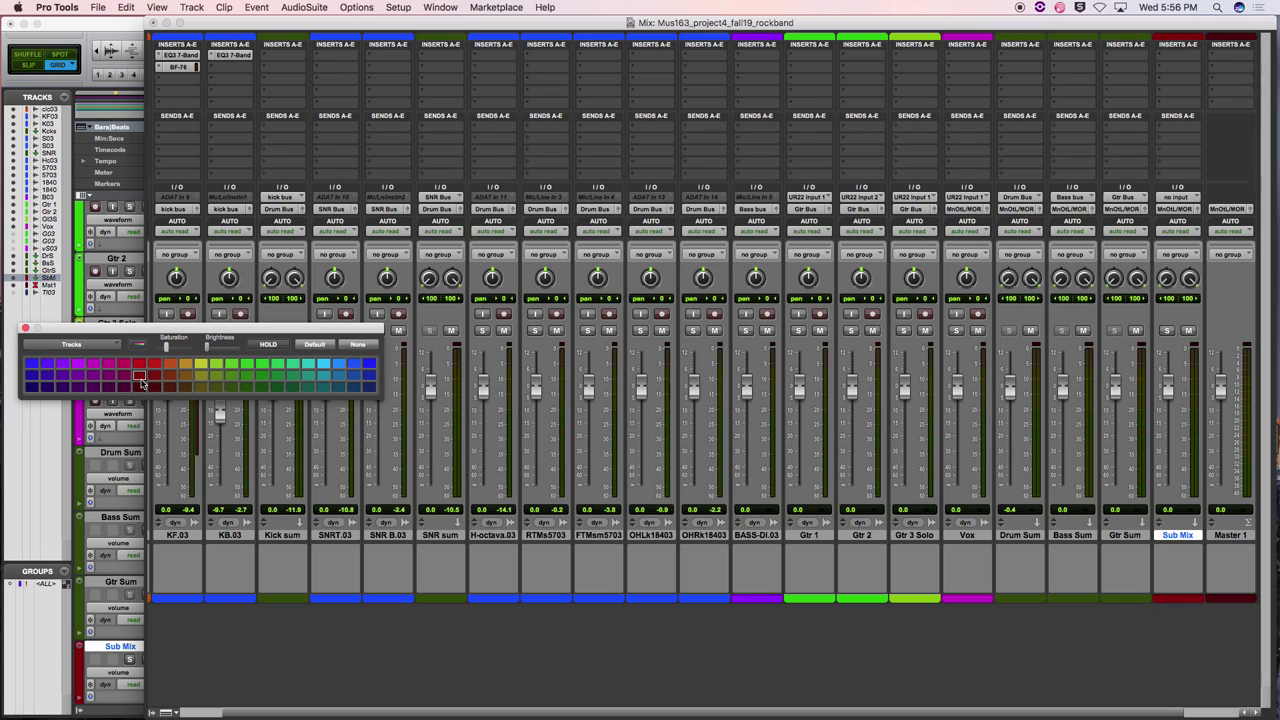
pyautogui.click(25, 328)
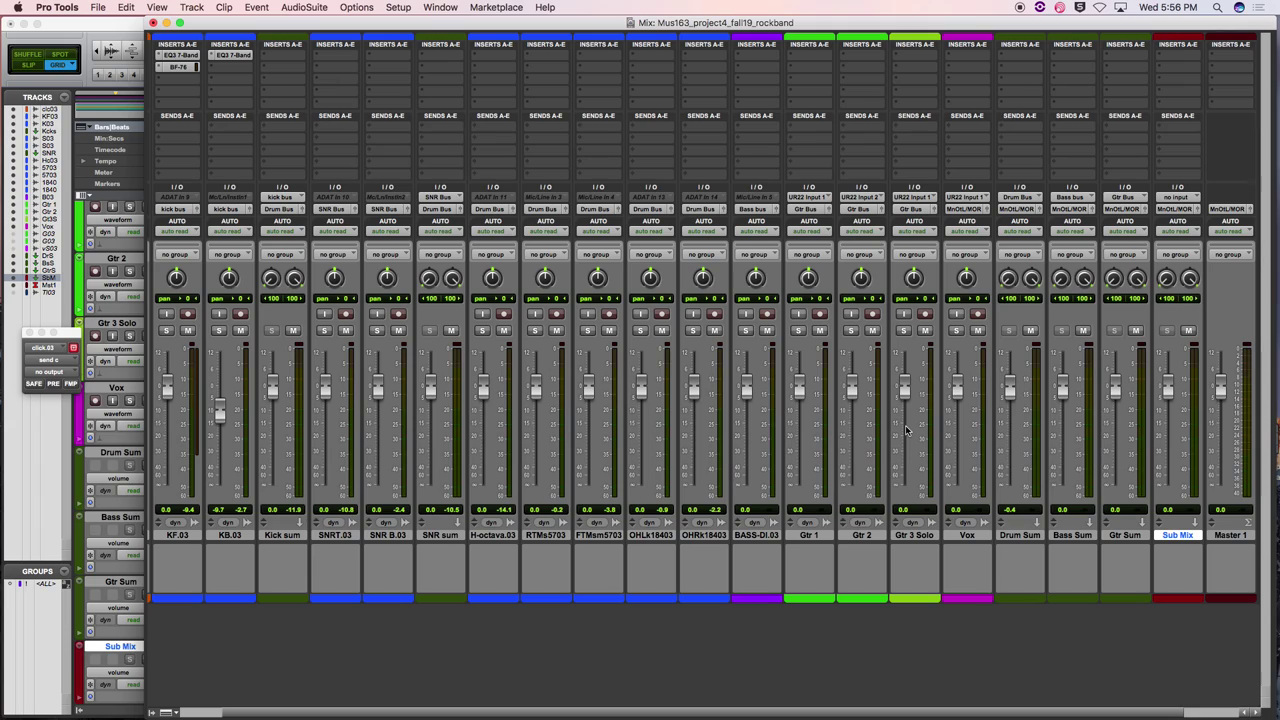
# Set the Sub Mix track's input to Bus 11-12
pyautogui.click(1181, 199)
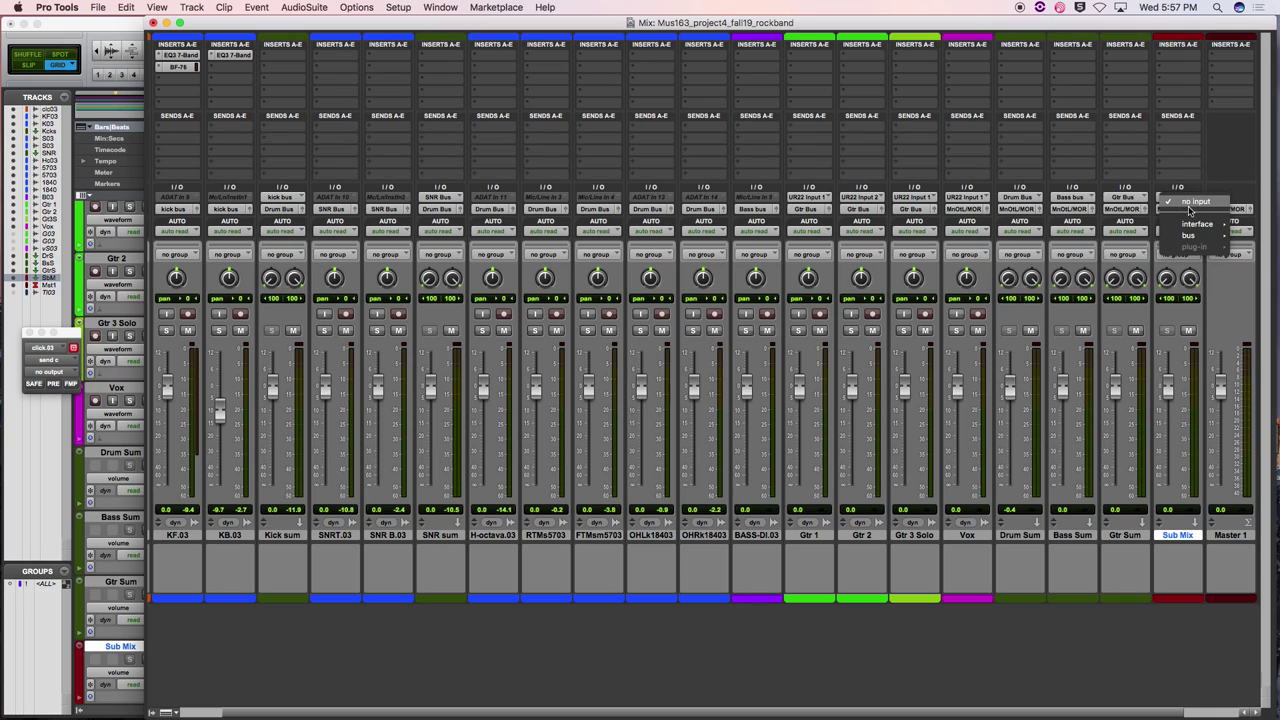
pyautogui.moveTo(1203, 236)
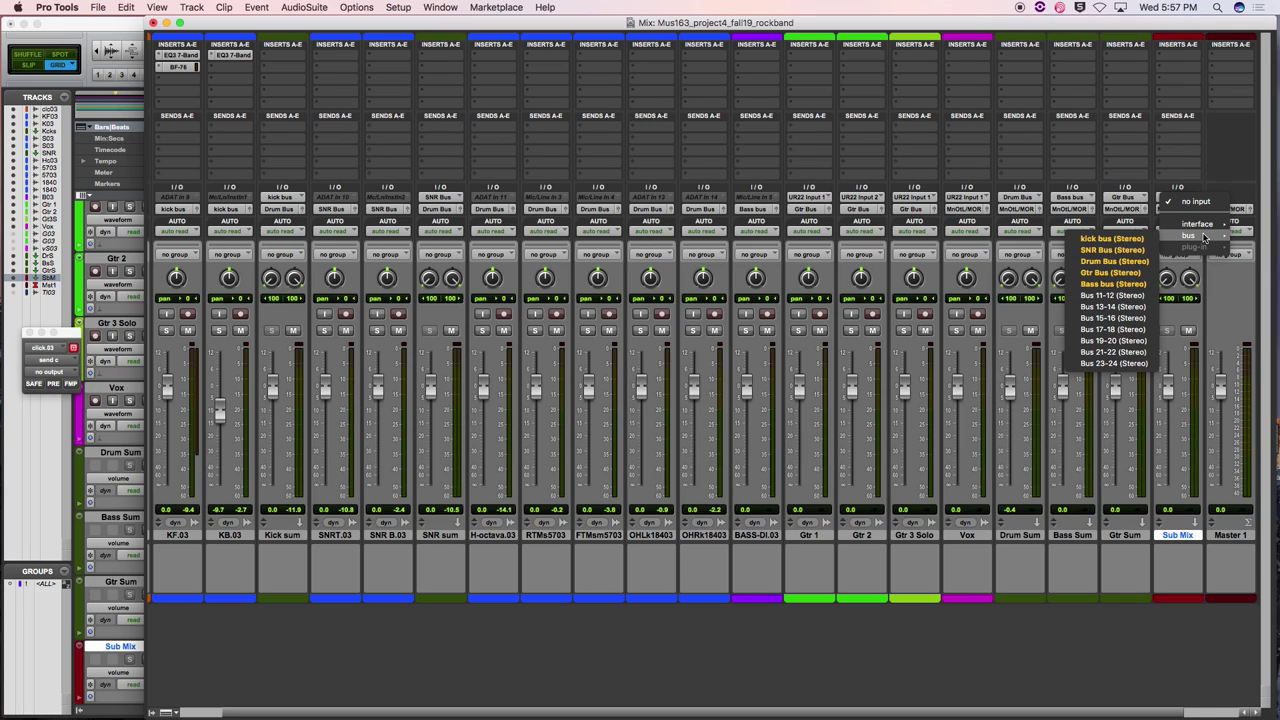
pyautogui.click(1117, 296)
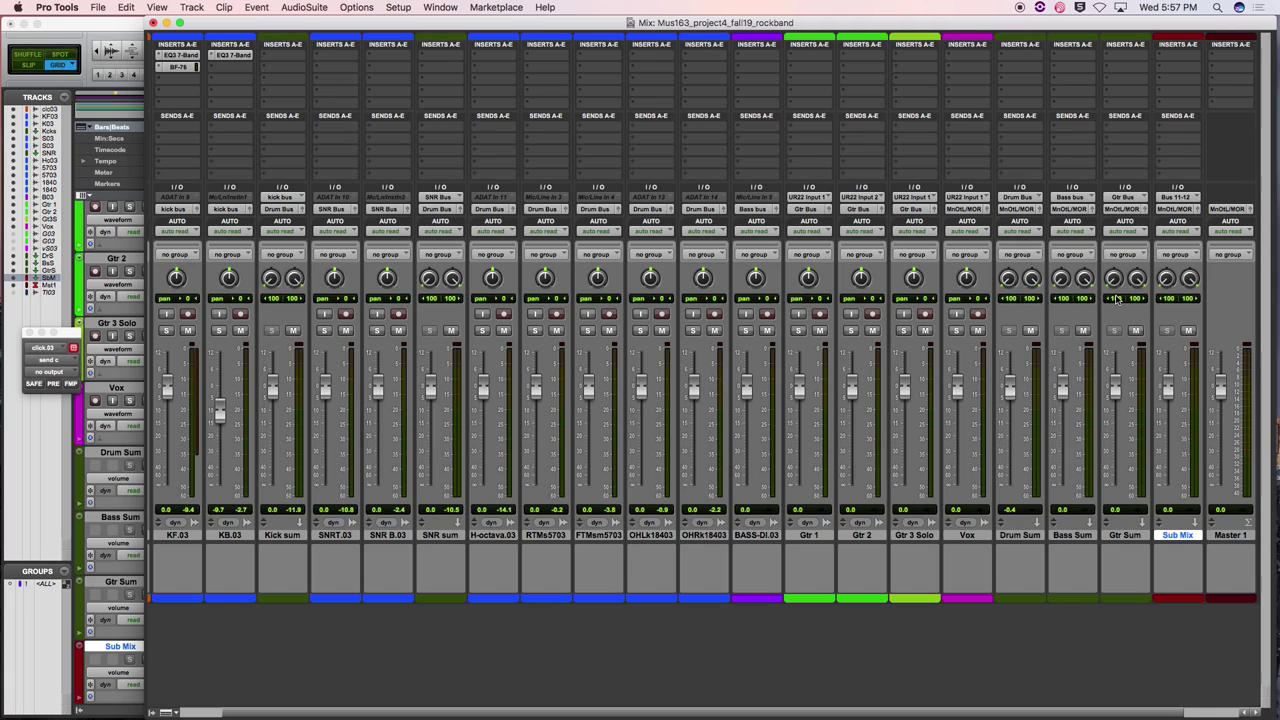
# Rename the Bus 11-12 path to 'Mix bus'
pyautogui.rightClick(1177, 198)
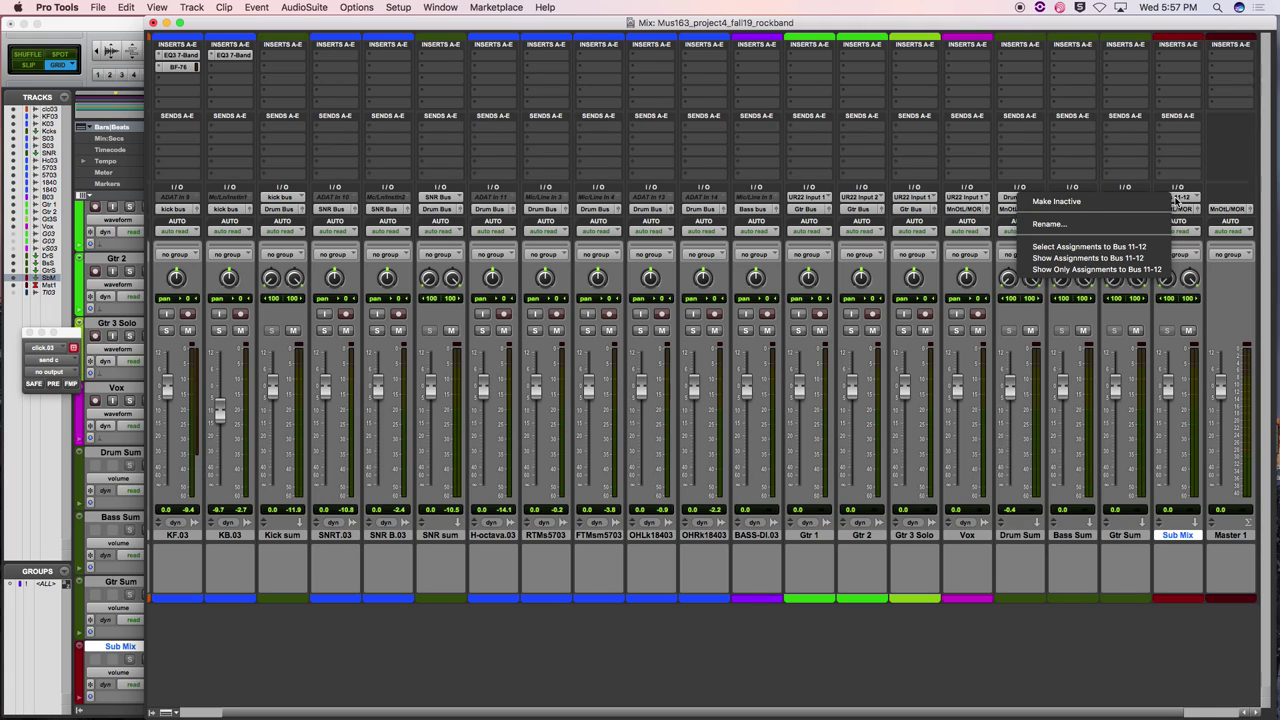
pyautogui.click(1128, 224)
pyautogui.write('Mi')
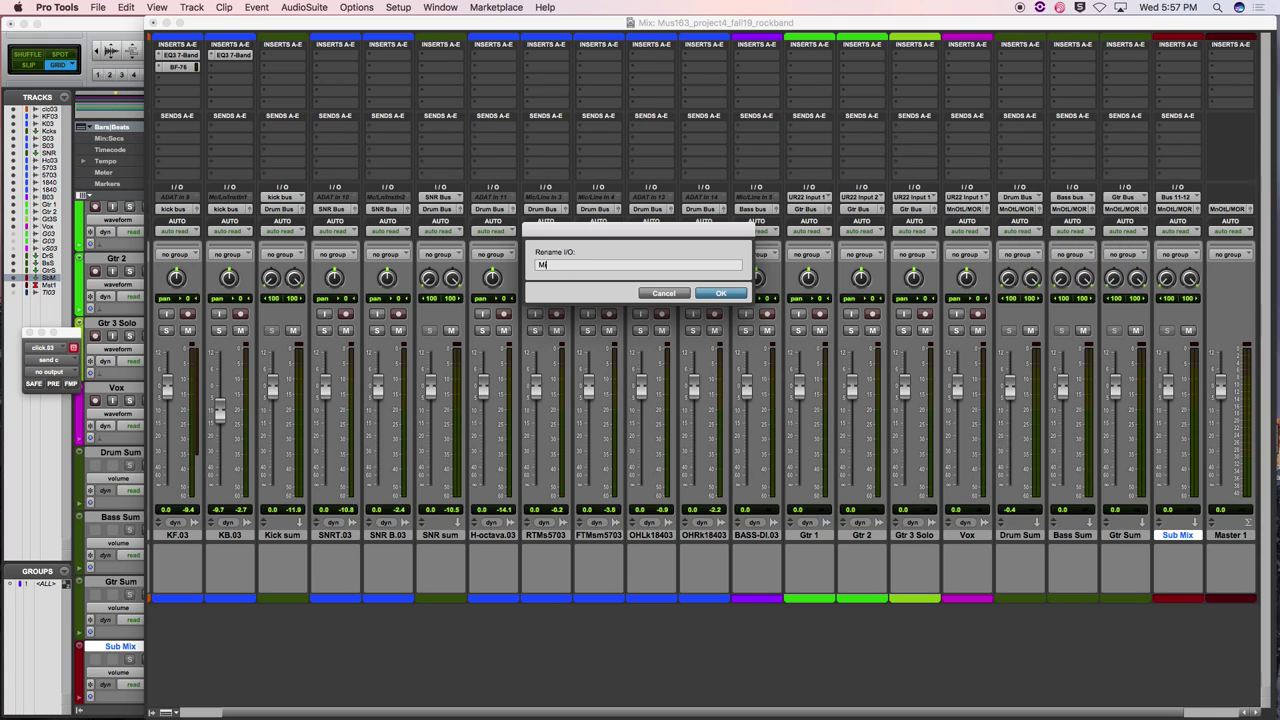
pyautogui.write('x bus')
pyautogui.press('Return')
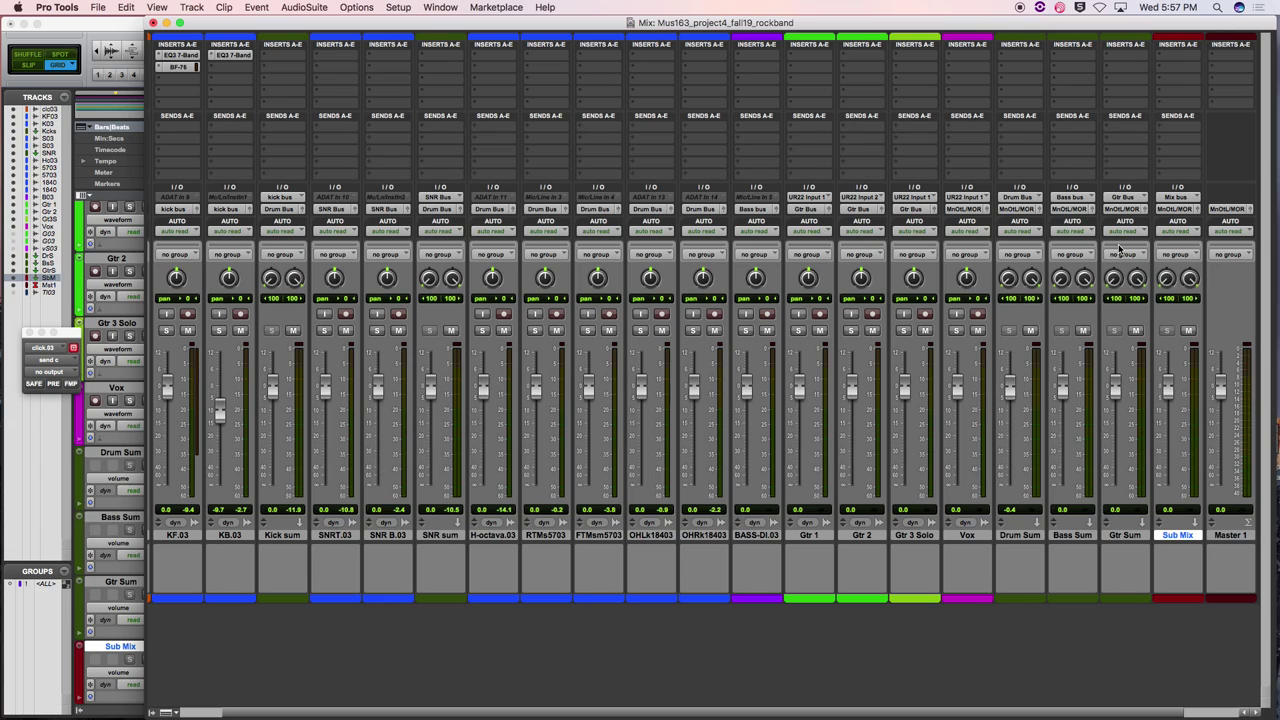
# Select Gtr Sum, Bass Sum, Drum Sum and Vox and route all their outputs to Mix bus (Stereo)
pyautogui.click(1122, 535)
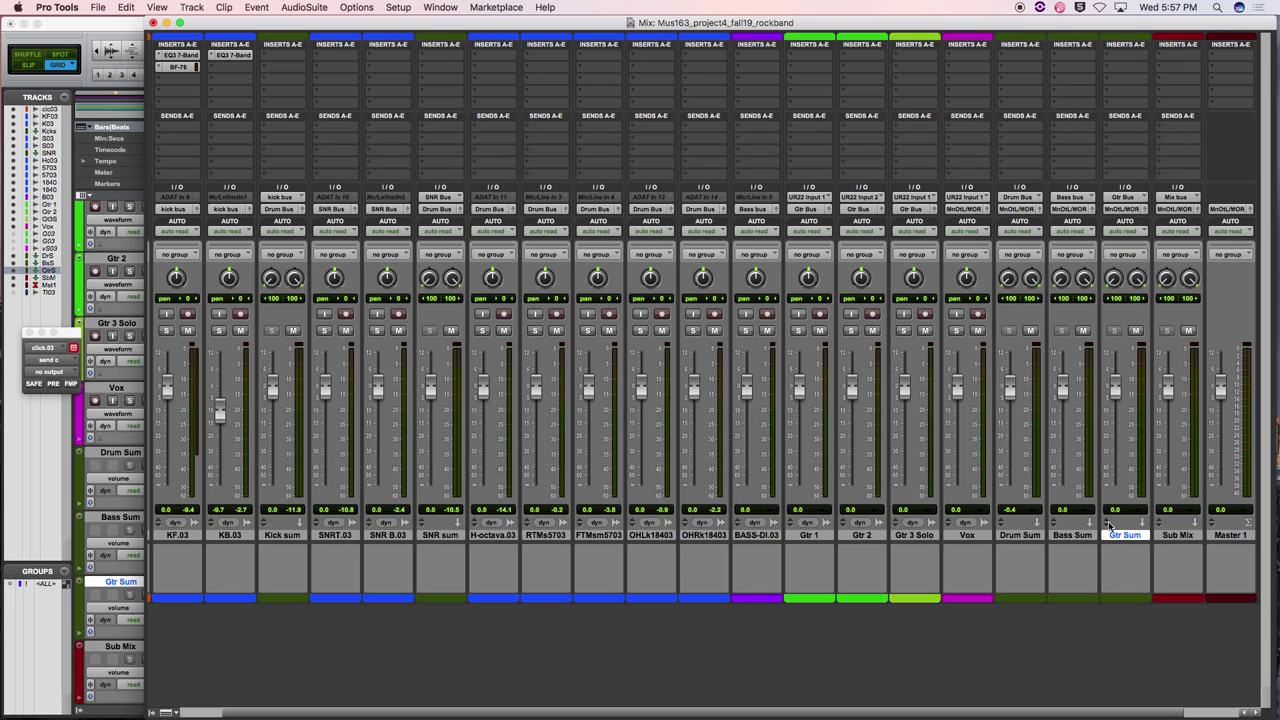
pyautogui.keyDown('shift'); pyautogui.click(1075, 537); pyautogui.keyUp('shift')
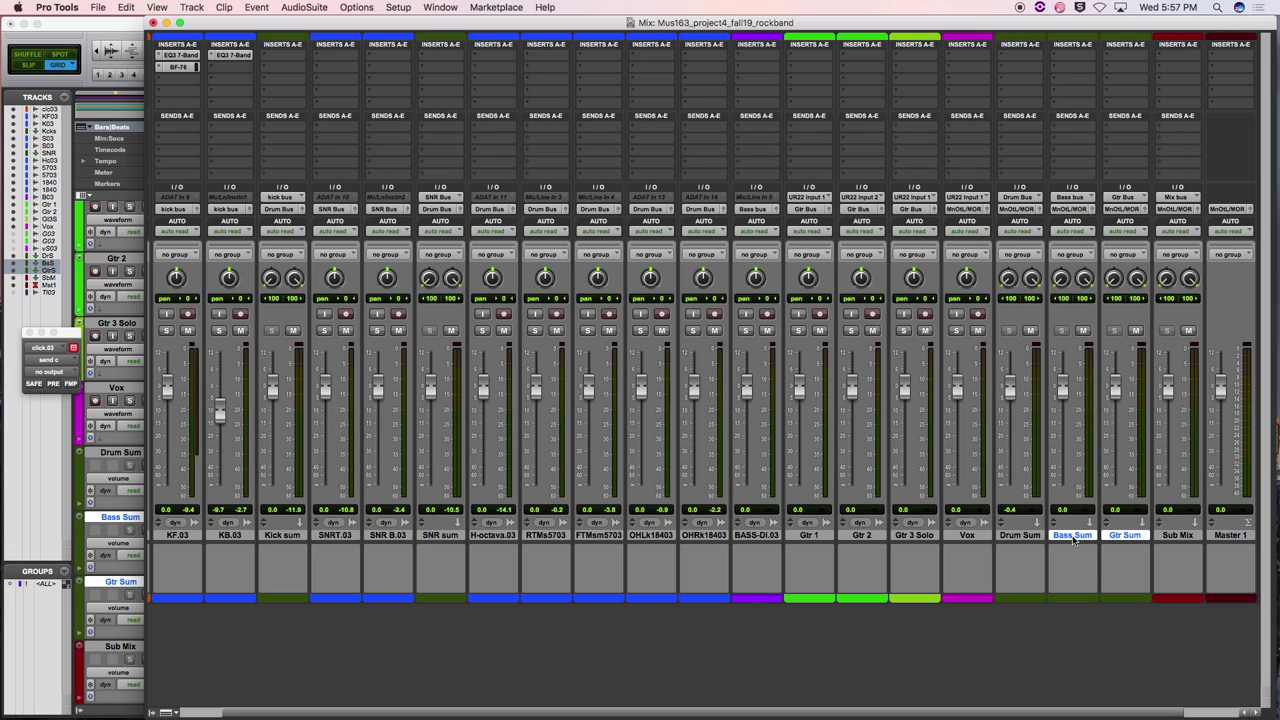
pyautogui.keyDown('shift'); pyautogui.click(1022, 537); pyautogui.keyUp('shift')
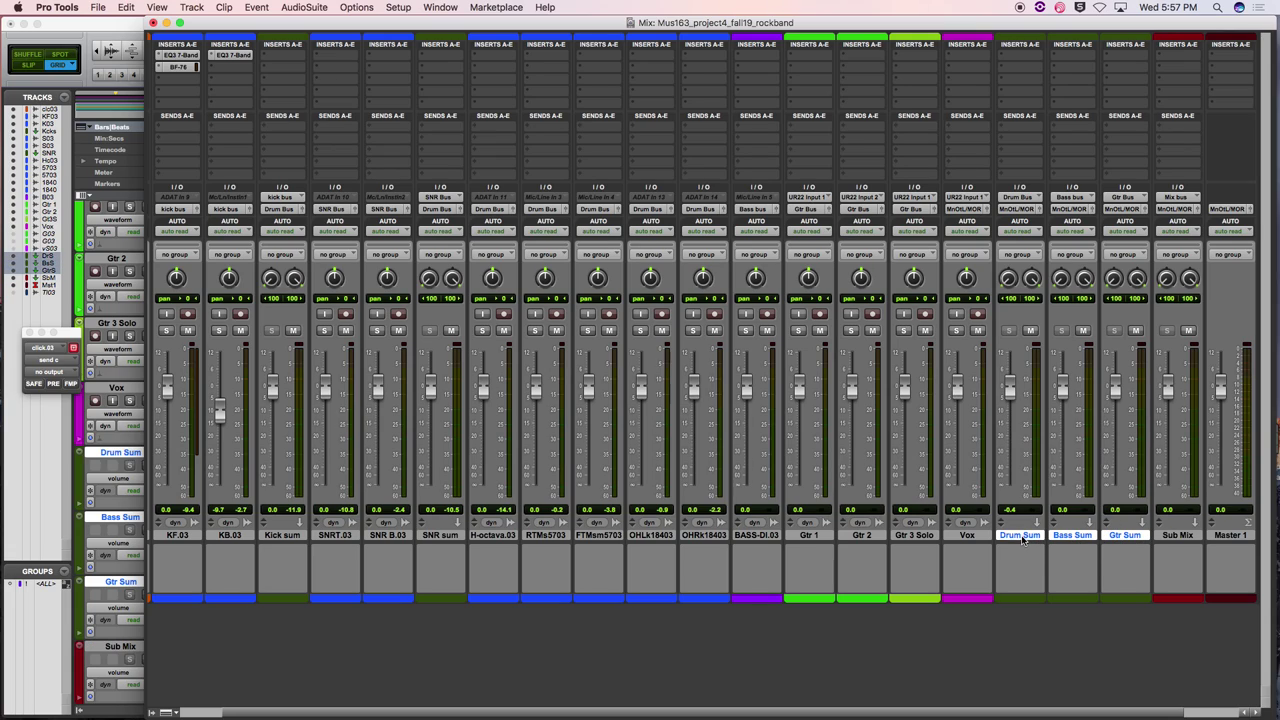
pyautogui.keyDown('shift'); pyautogui.click(970, 537); pyautogui.keyUp('shift')
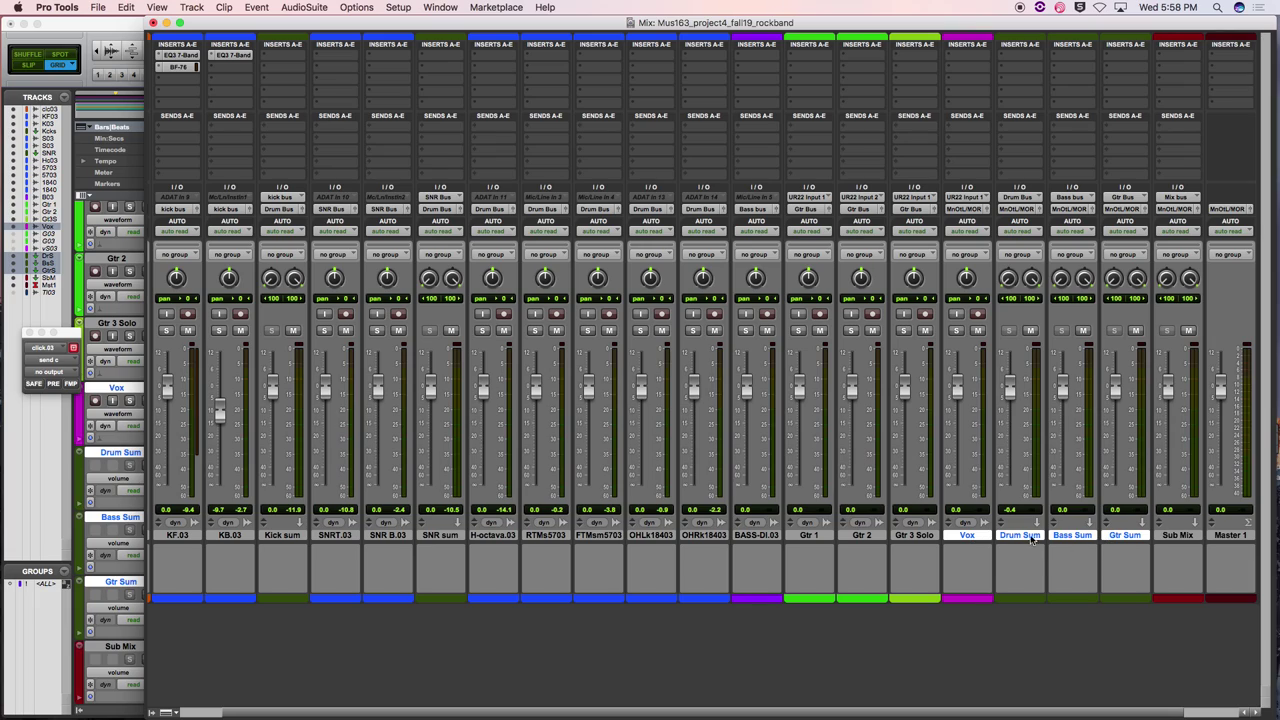
pyautogui.click(1075, 211)
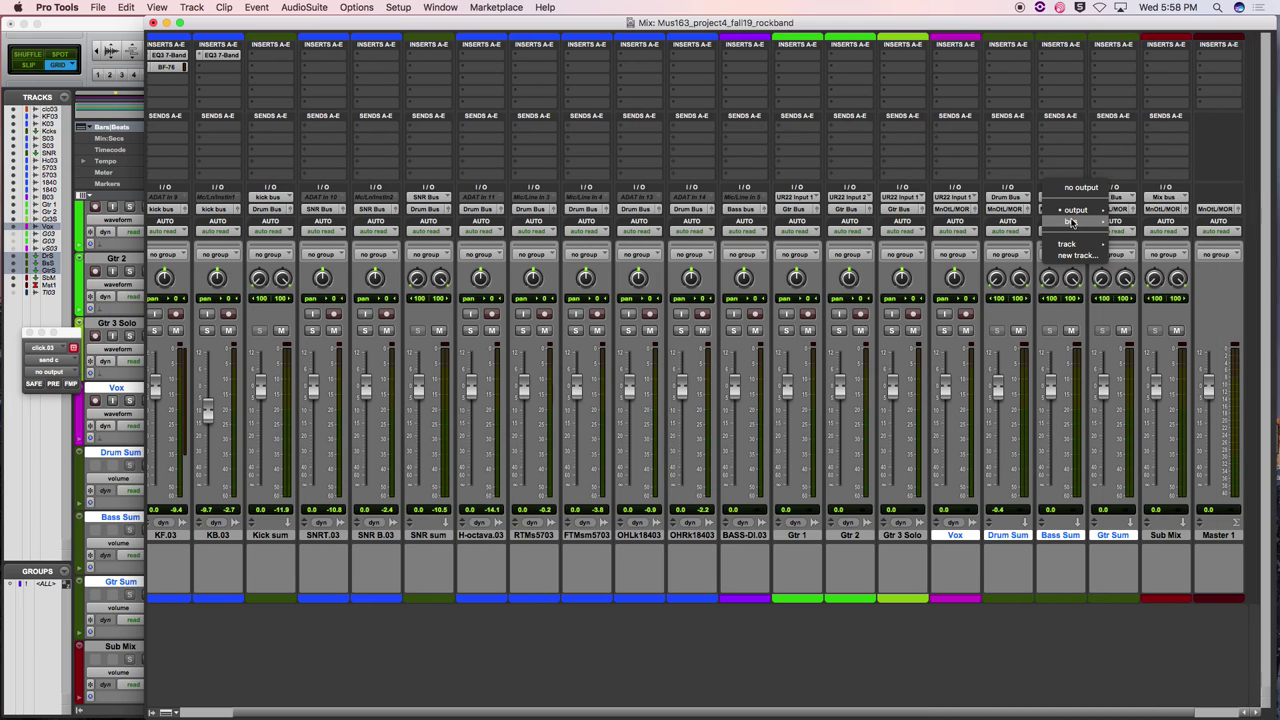
pyautogui.moveTo(1072, 221)
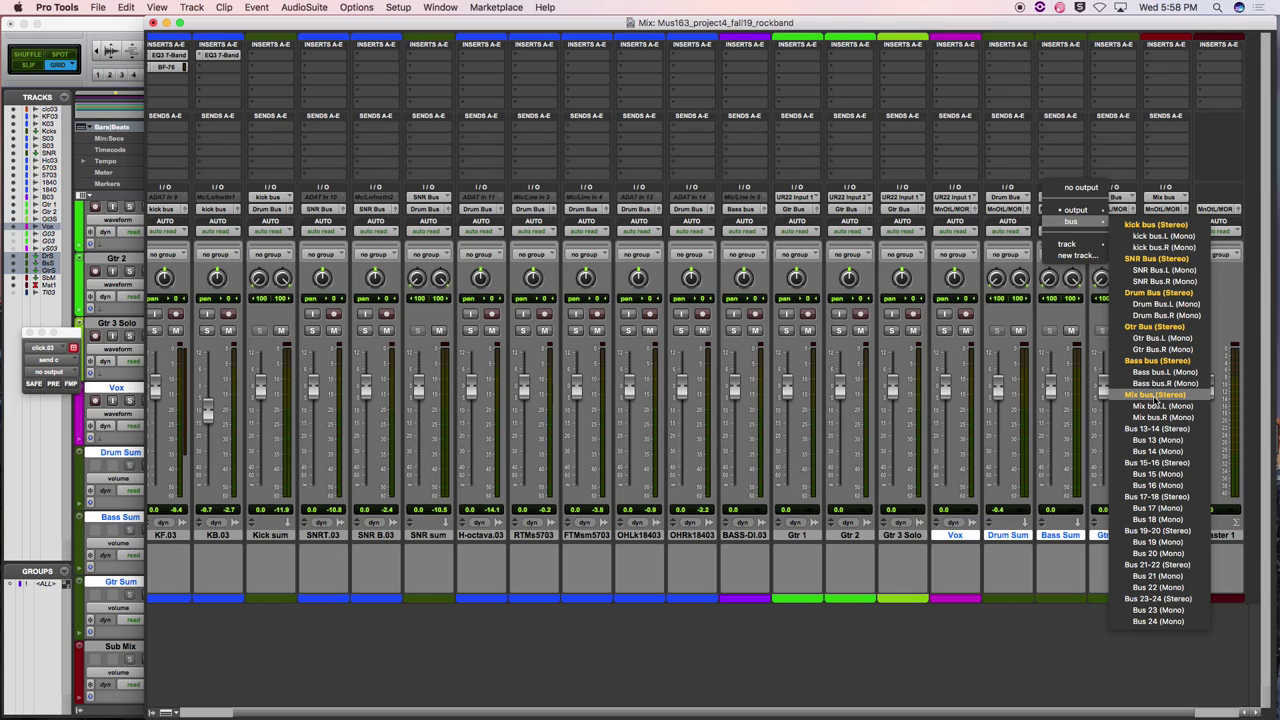
pyautogui.click(1156, 396)
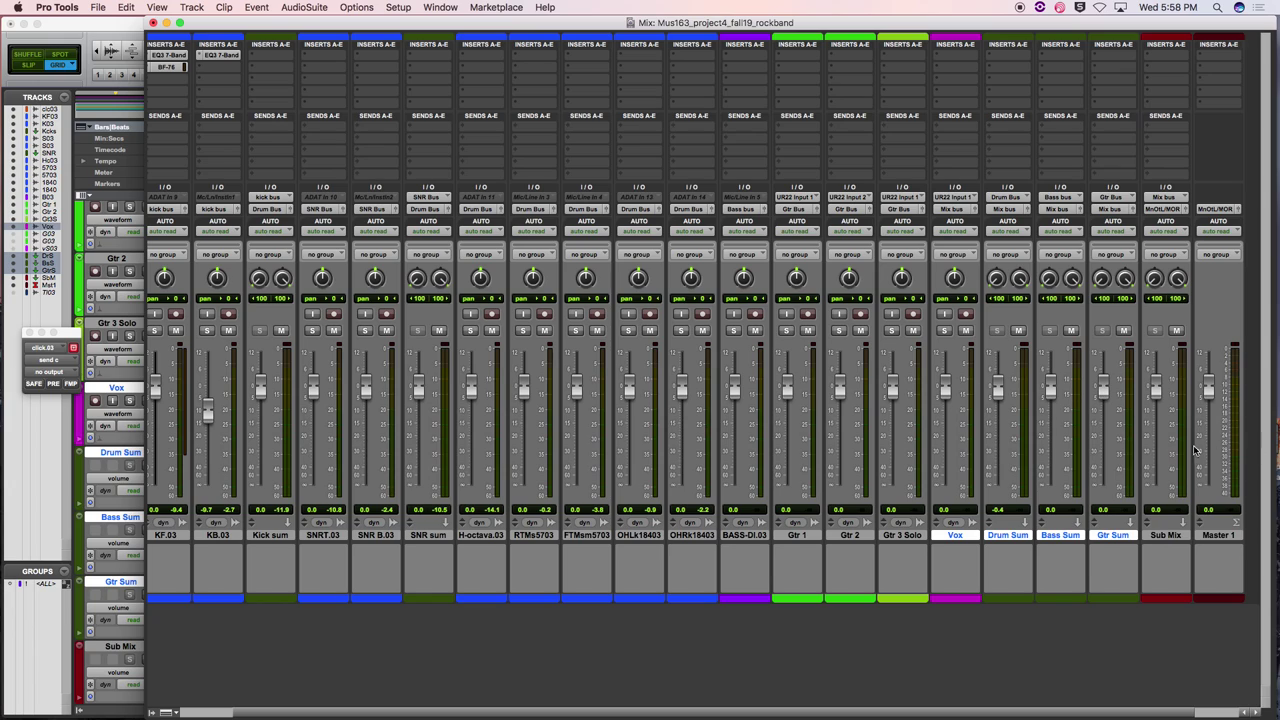
# Play and stop the session to hear the mix routed through Sub Mix
pyautogui.press('space')
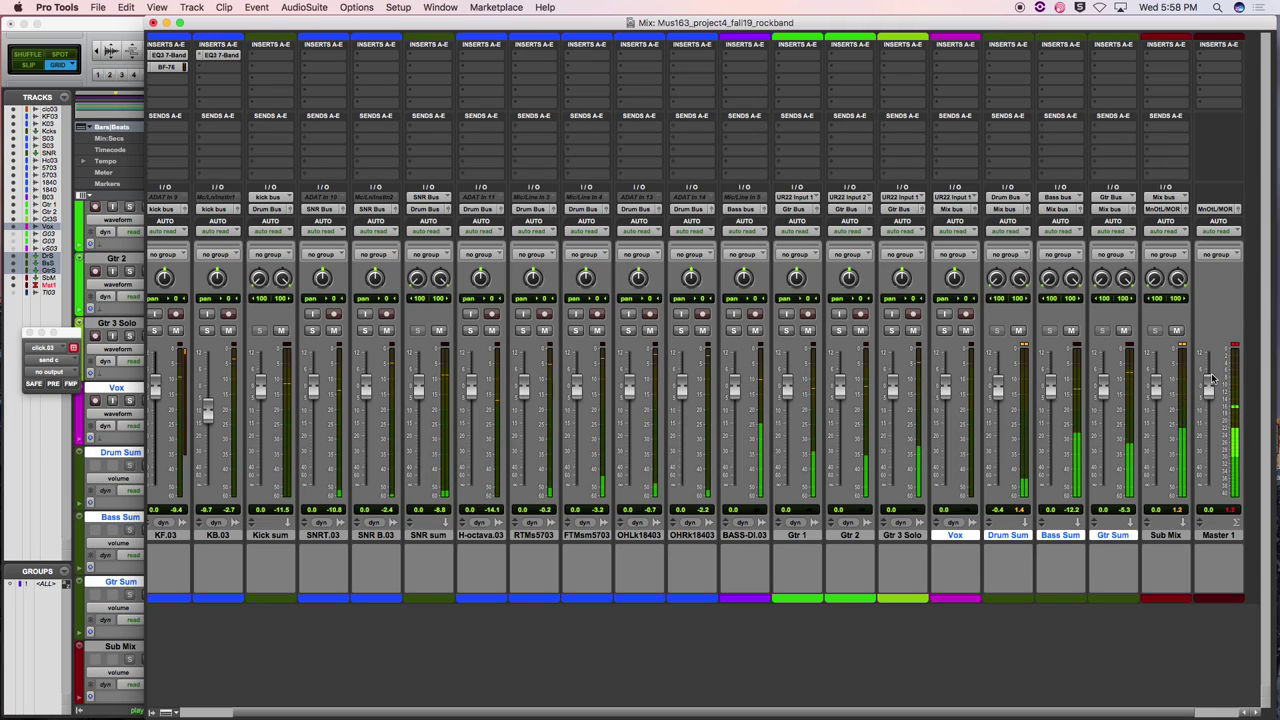
pyautogui.press('space')
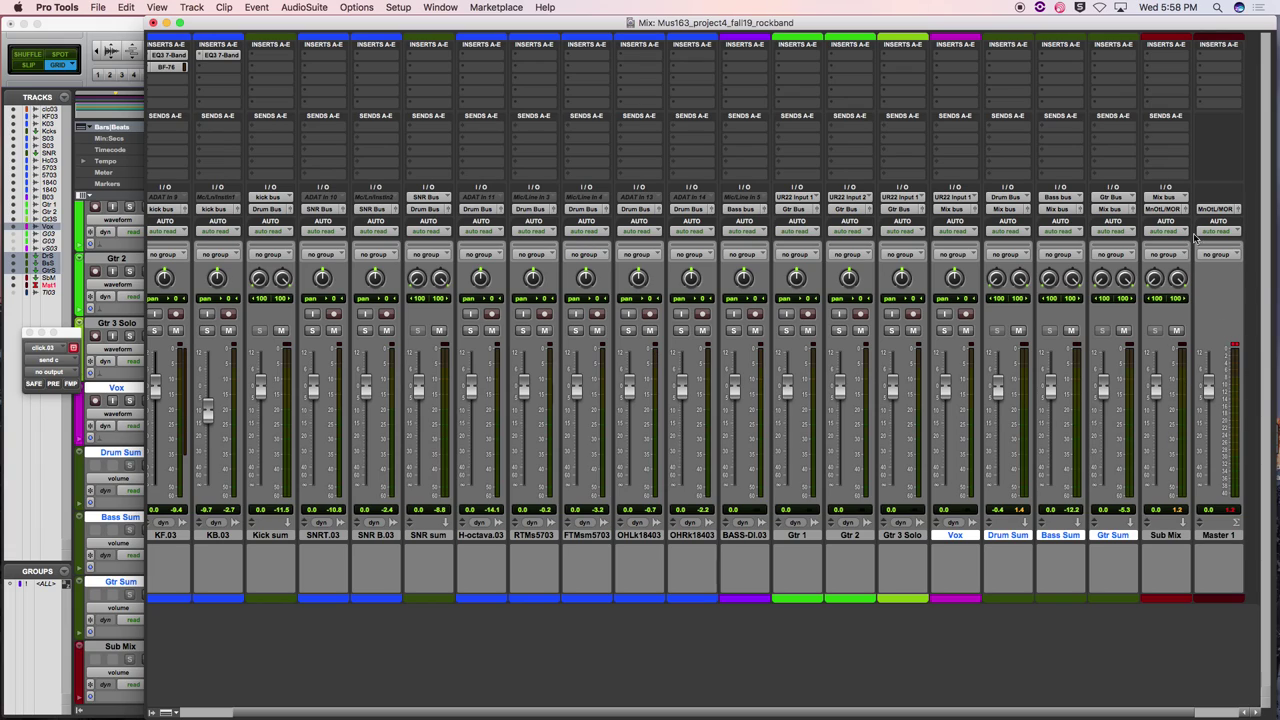
pyautogui.hscroll(-2, 724, 413)
pyautogui.hscroll(3, 724, 413)
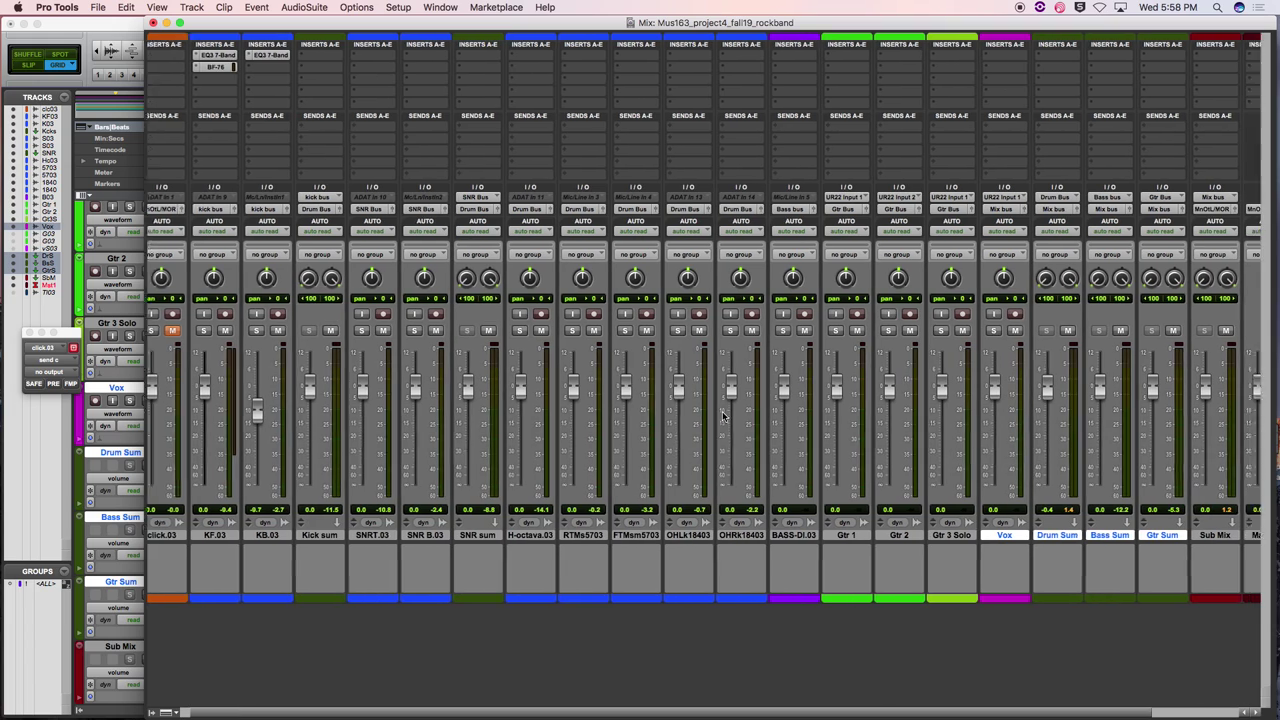
# Browse the Track menu's commands
pyautogui.click(191, 7)
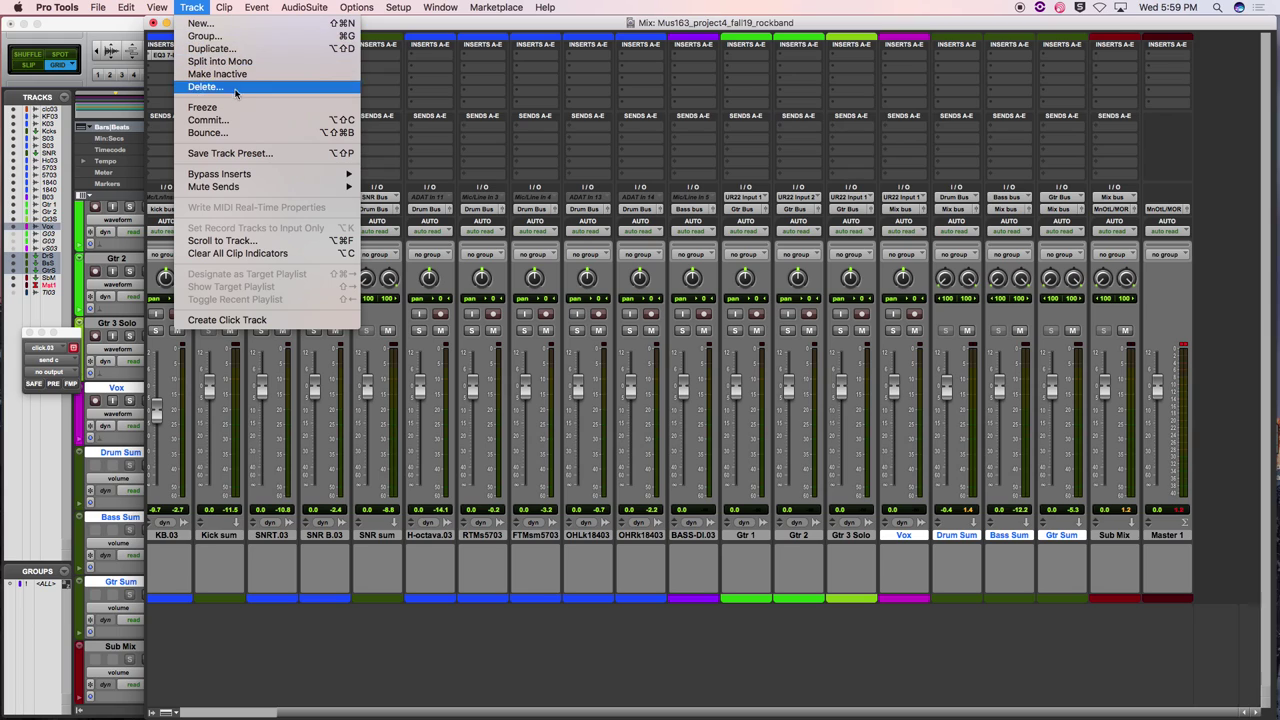
pyautogui.moveTo(445, 7)
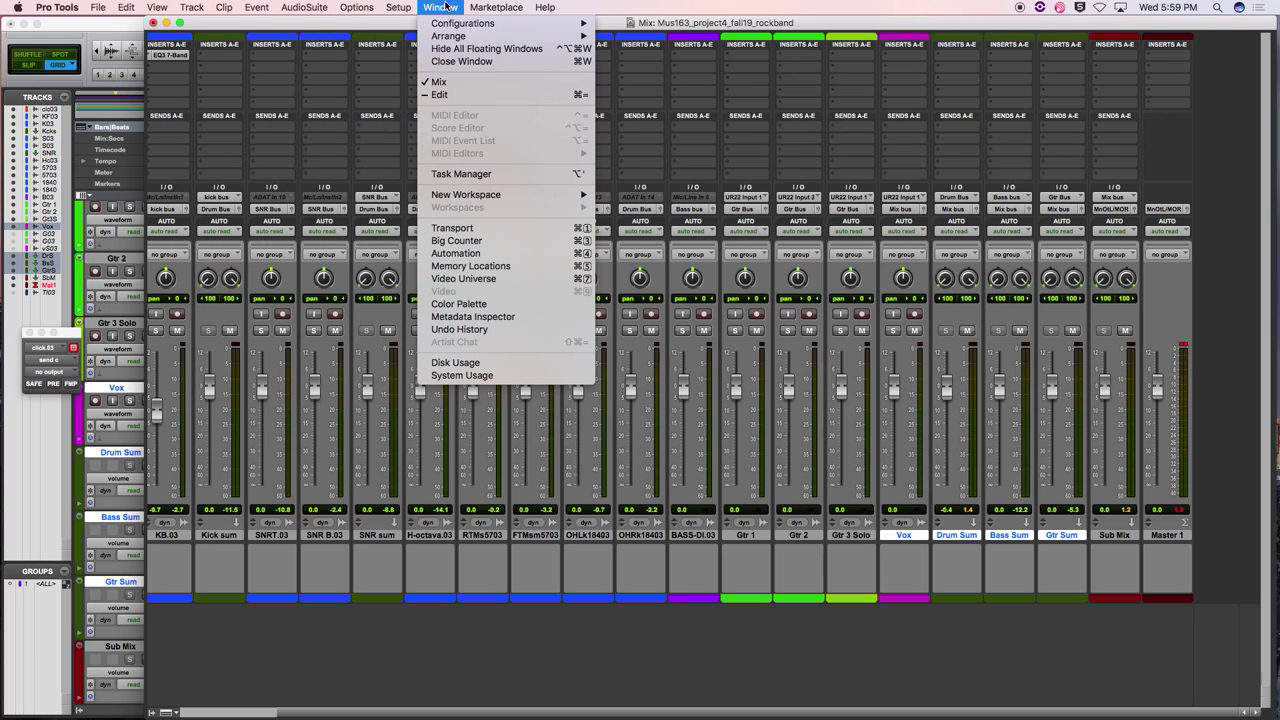
pyautogui.moveTo(342, 7)
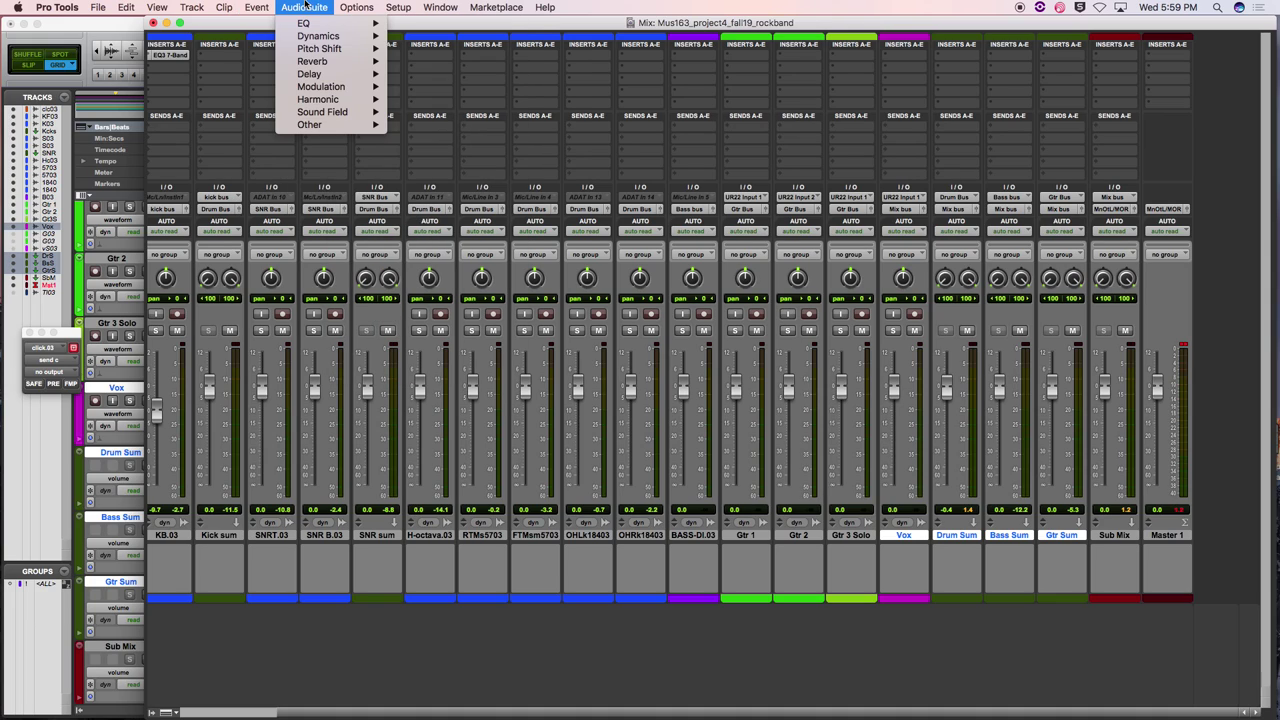
pyautogui.moveTo(268, 5)
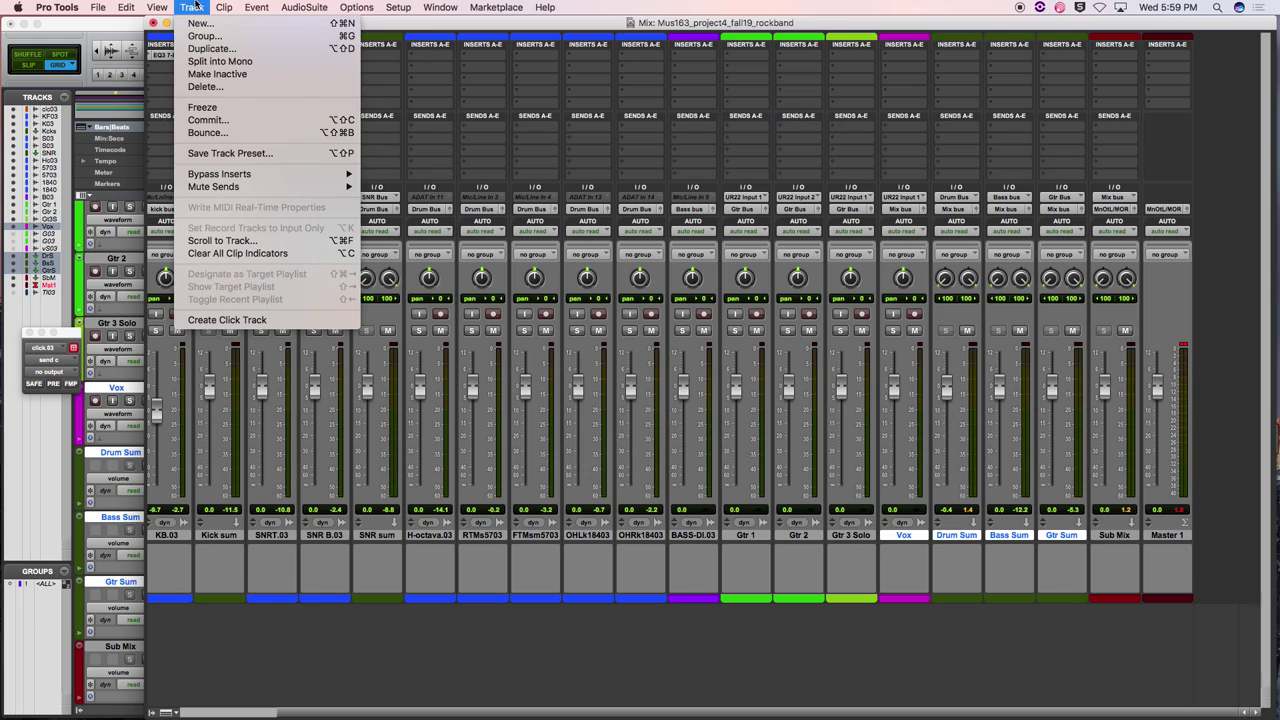
pyautogui.moveTo(160, 6)
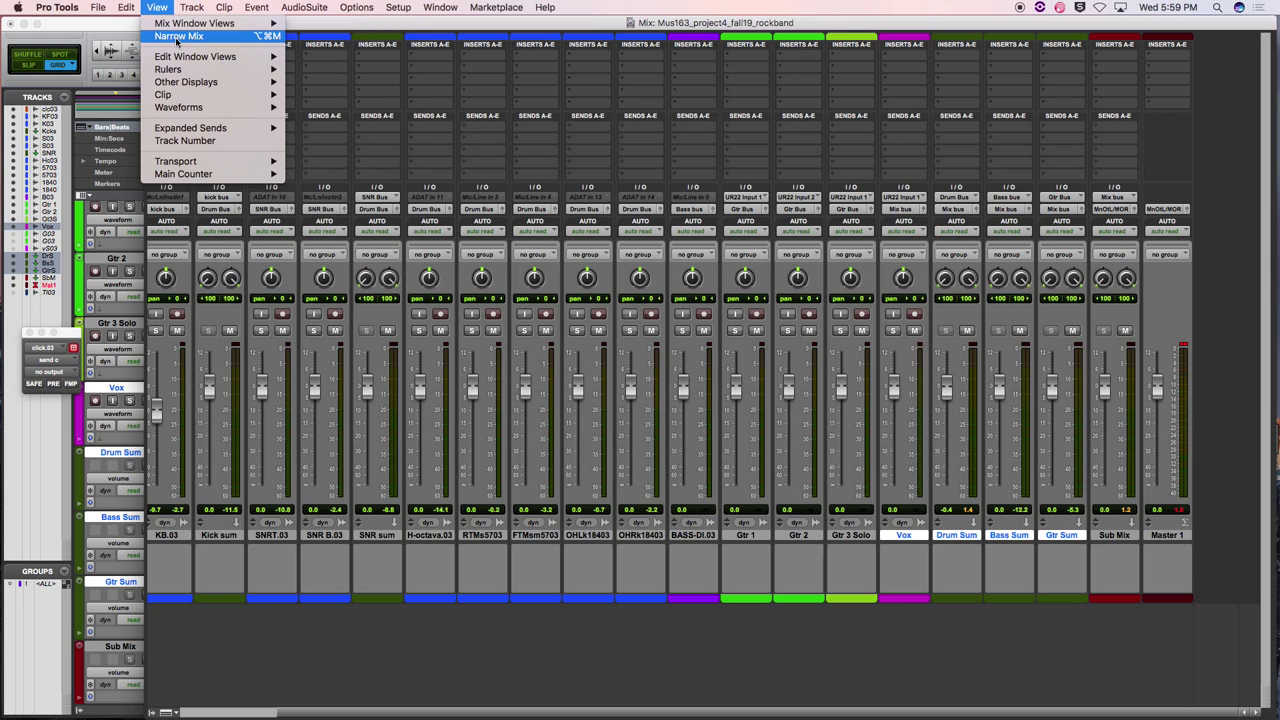
# Switch the mixer to Narrow Mix, then toggle to the Edit window and back
pyautogui.click(197, 38)
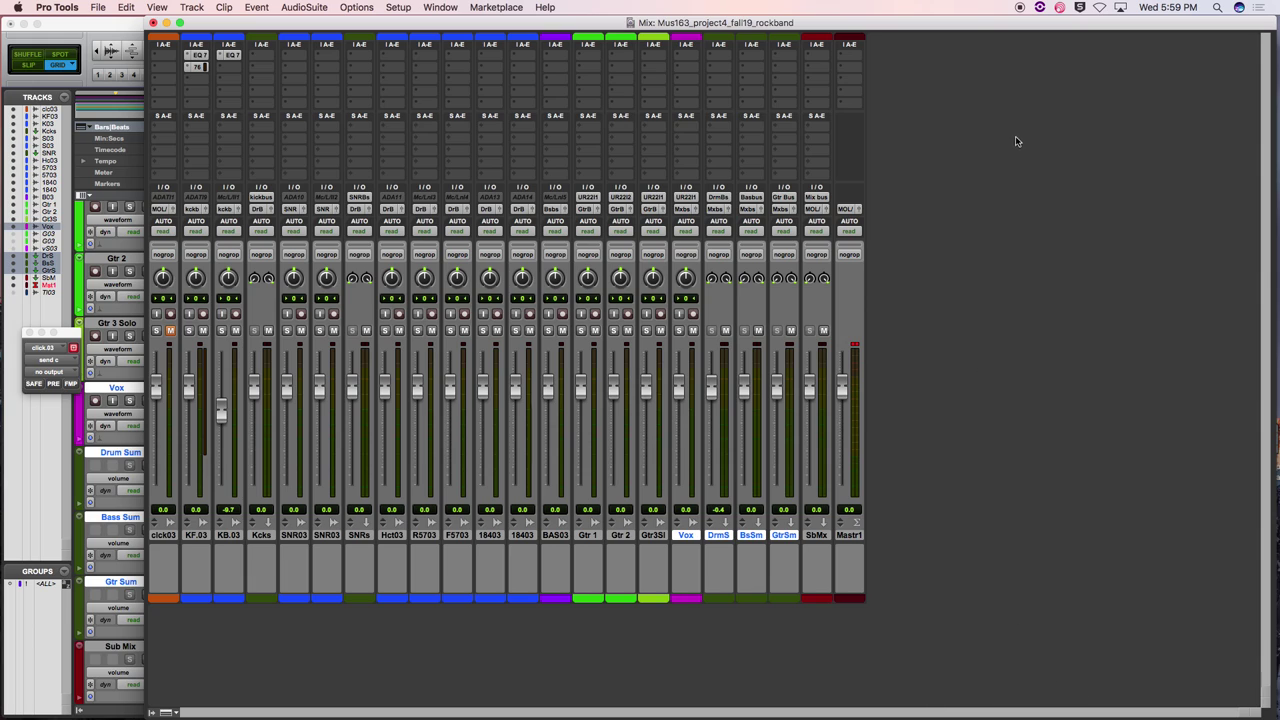
pyautogui.press('super+equal')
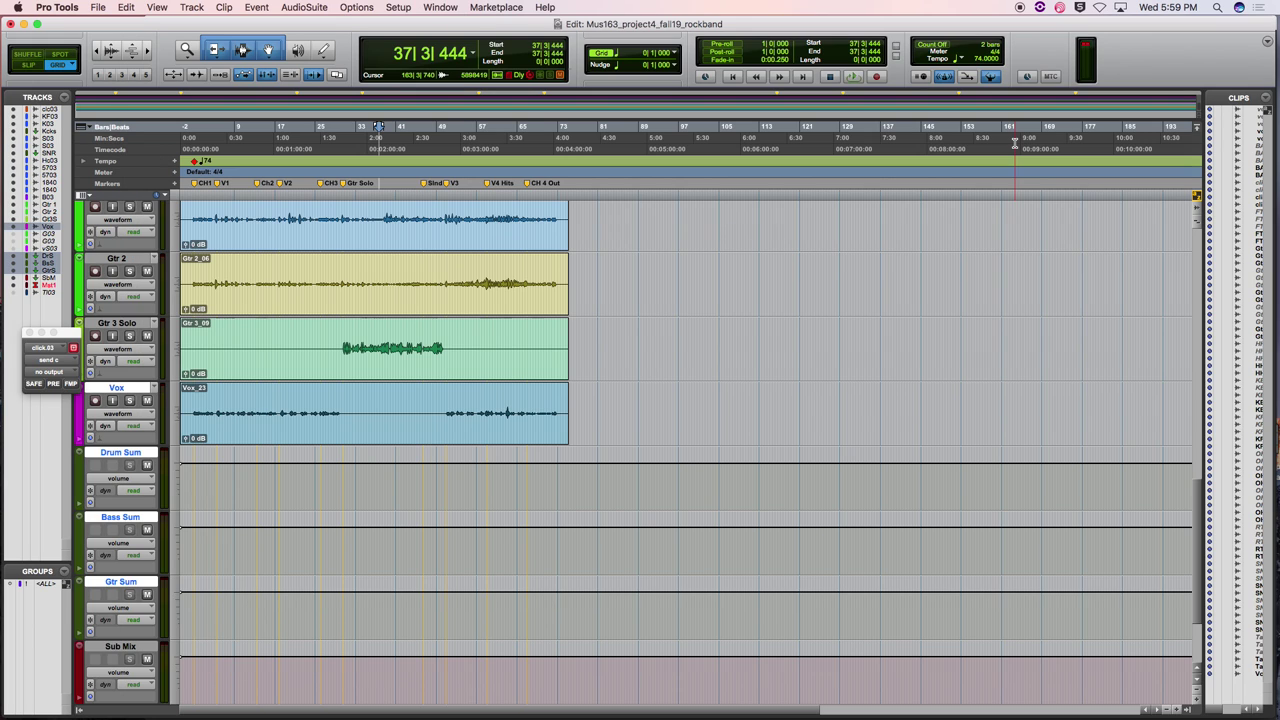
pyautogui.press('super+equal')
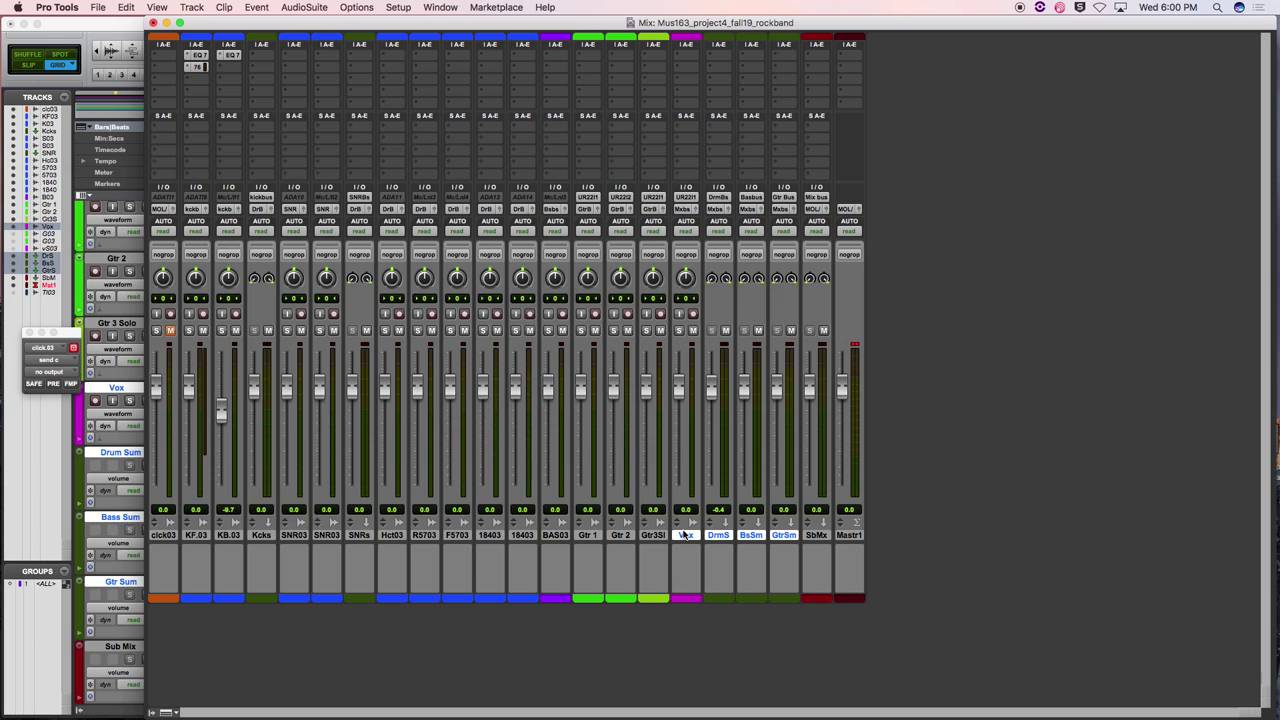
# Uncheck Narrow Mix in the View menu to restore full-width channel strips
pyautogui.click(292, 7)
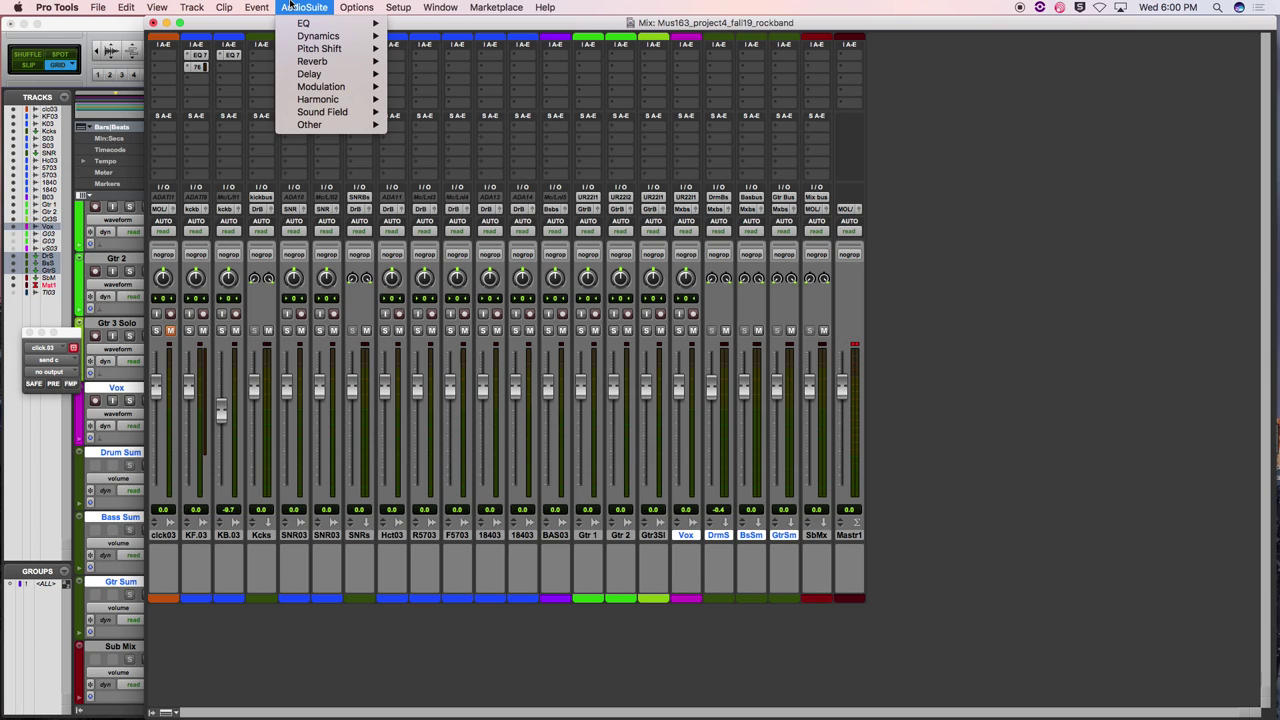
pyautogui.moveTo(145, 5)
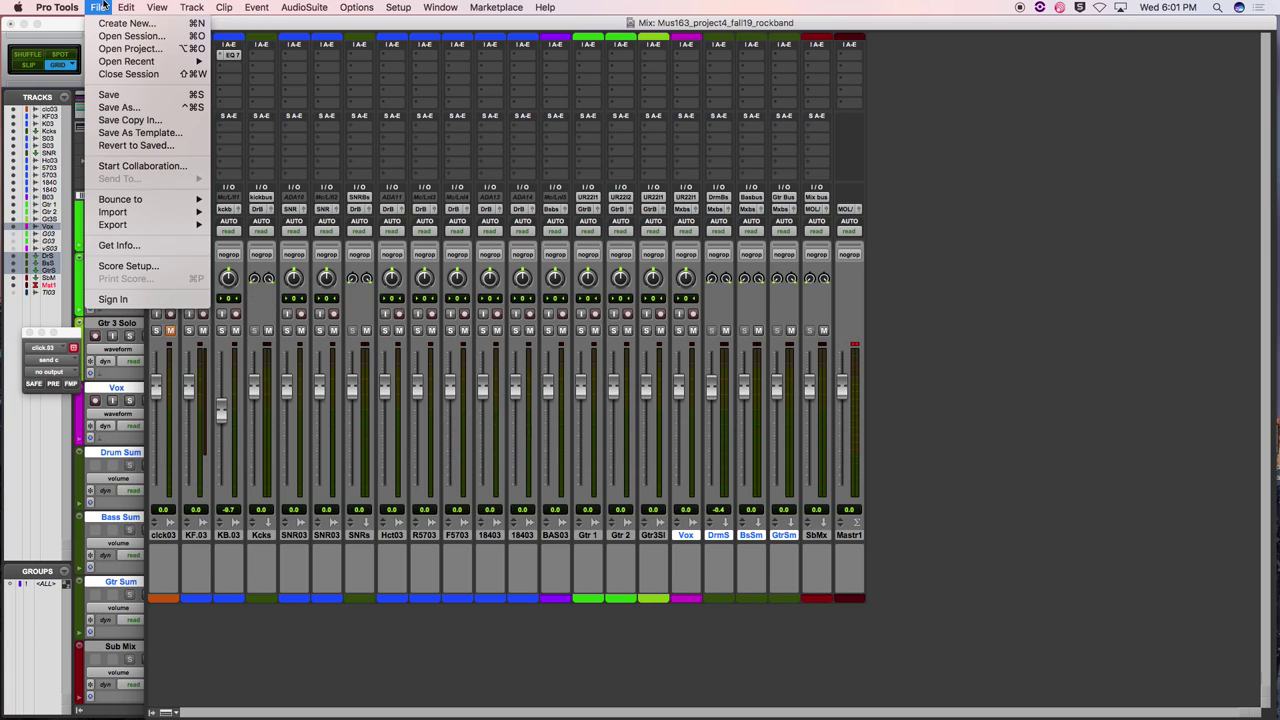
pyautogui.moveTo(191, 6)
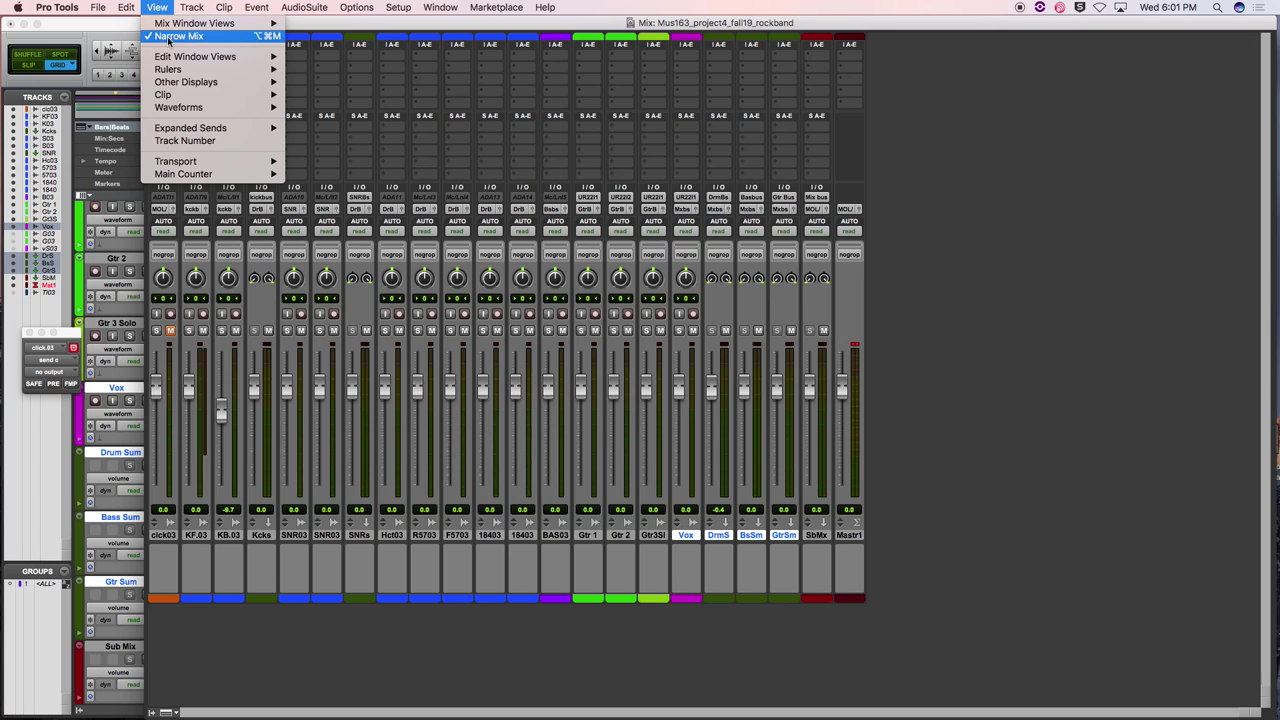
pyautogui.click(168, 37)
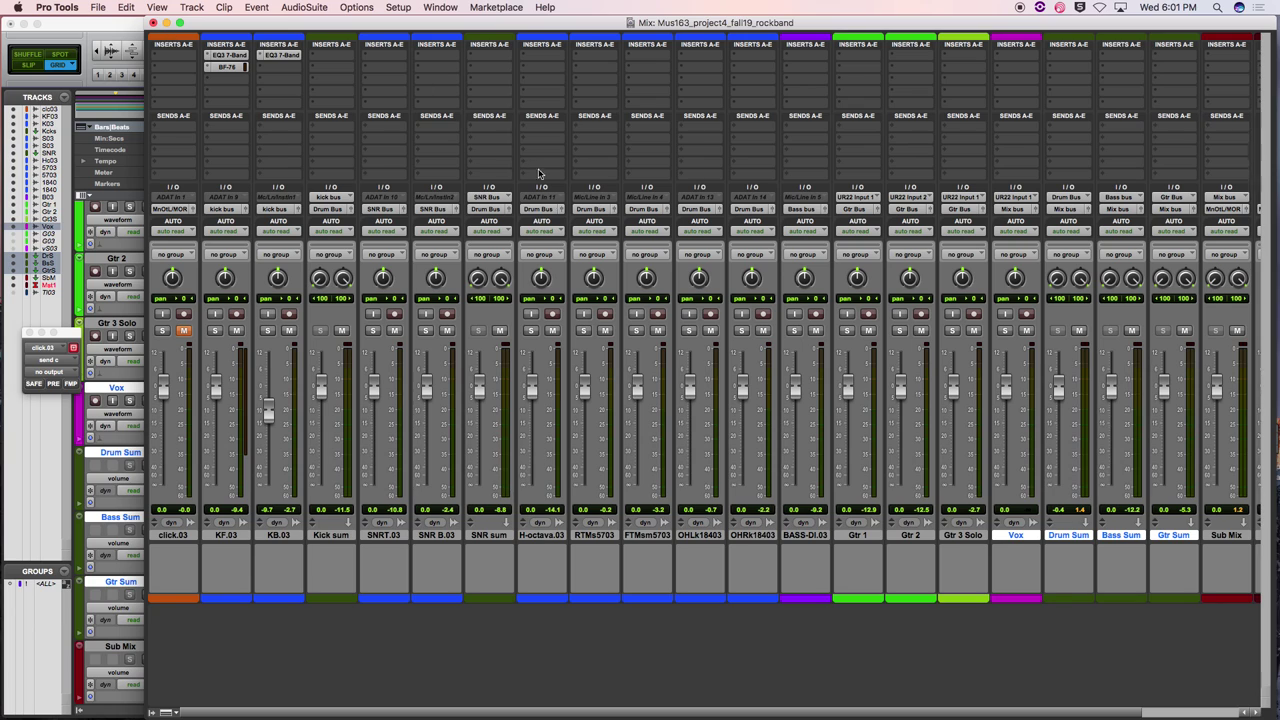
pyautogui.hscroll(3, 600, 257)
pyautogui.hscroll(-3, 600, 257)
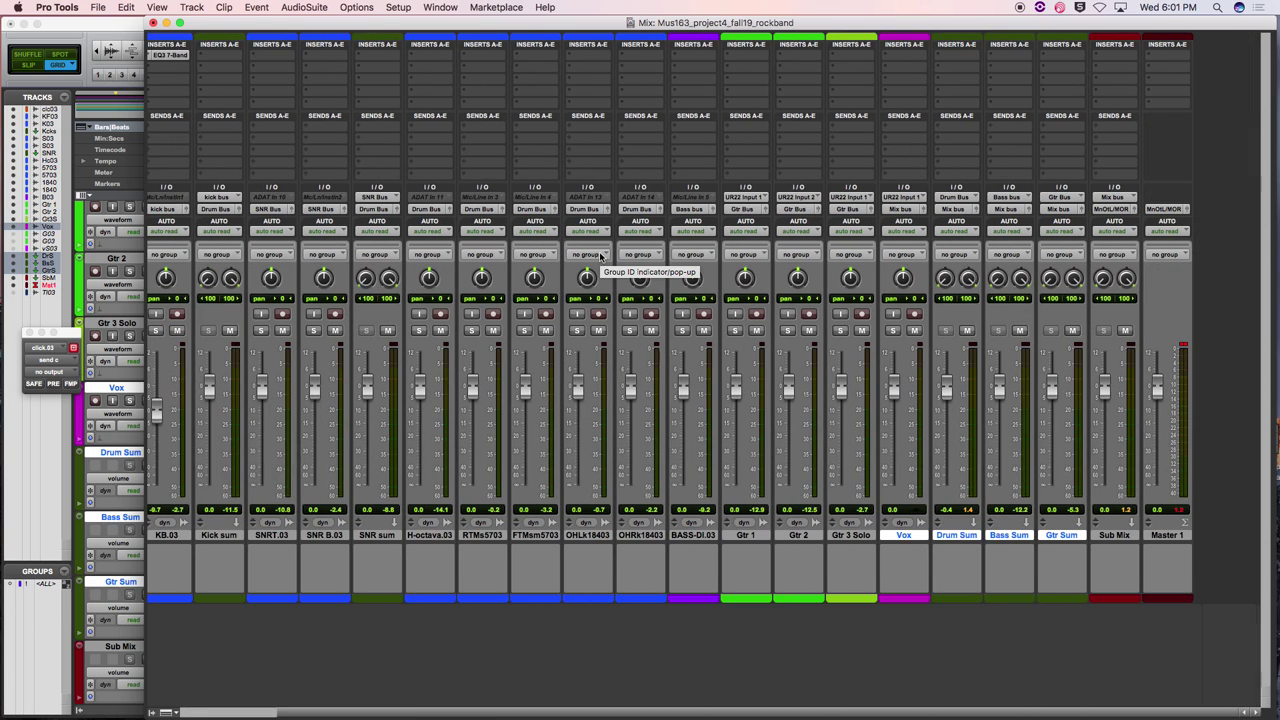
pyautogui.hscroll(3, 600, 257)
pyautogui.hscroll(-3, 600, 257)
pyautogui.hscroll(3, 600, 257)
pyautogui.hscroll(-3, 602, 258)
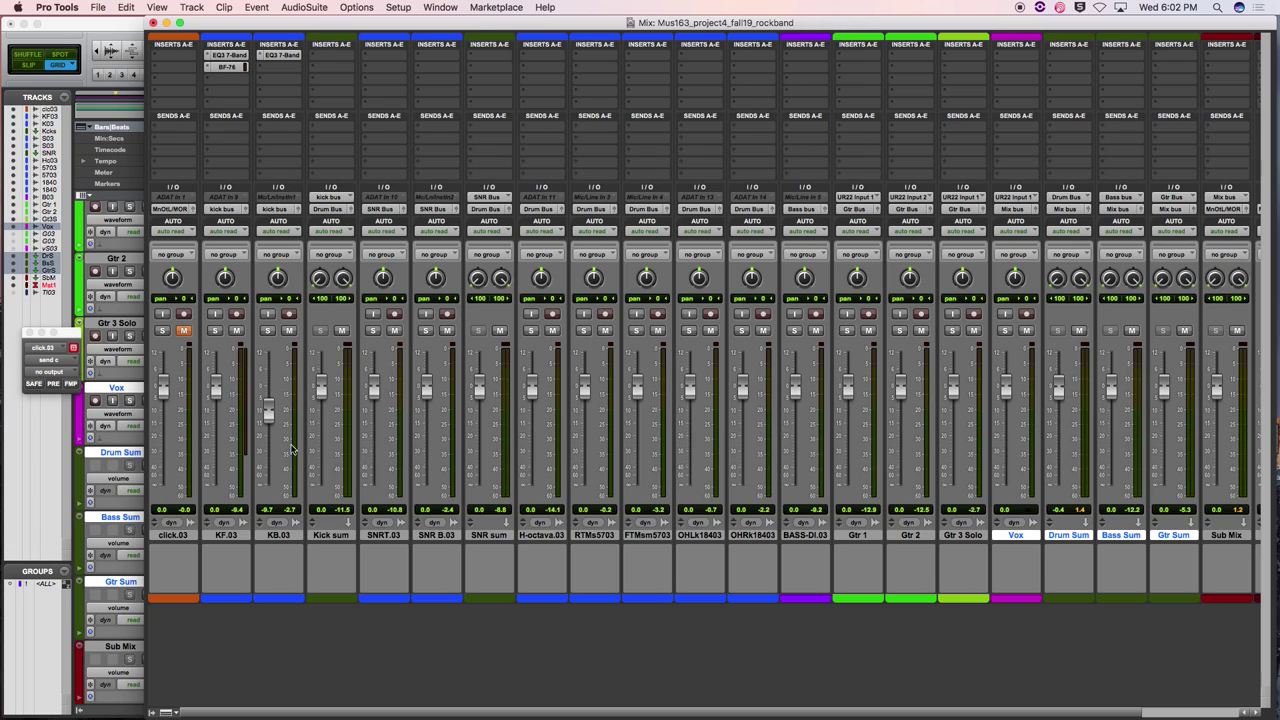
# Solo KF.03, review its EQ3 7-Band curve during playback, then move the solo to KB.03
pyautogui.click(215, 330)
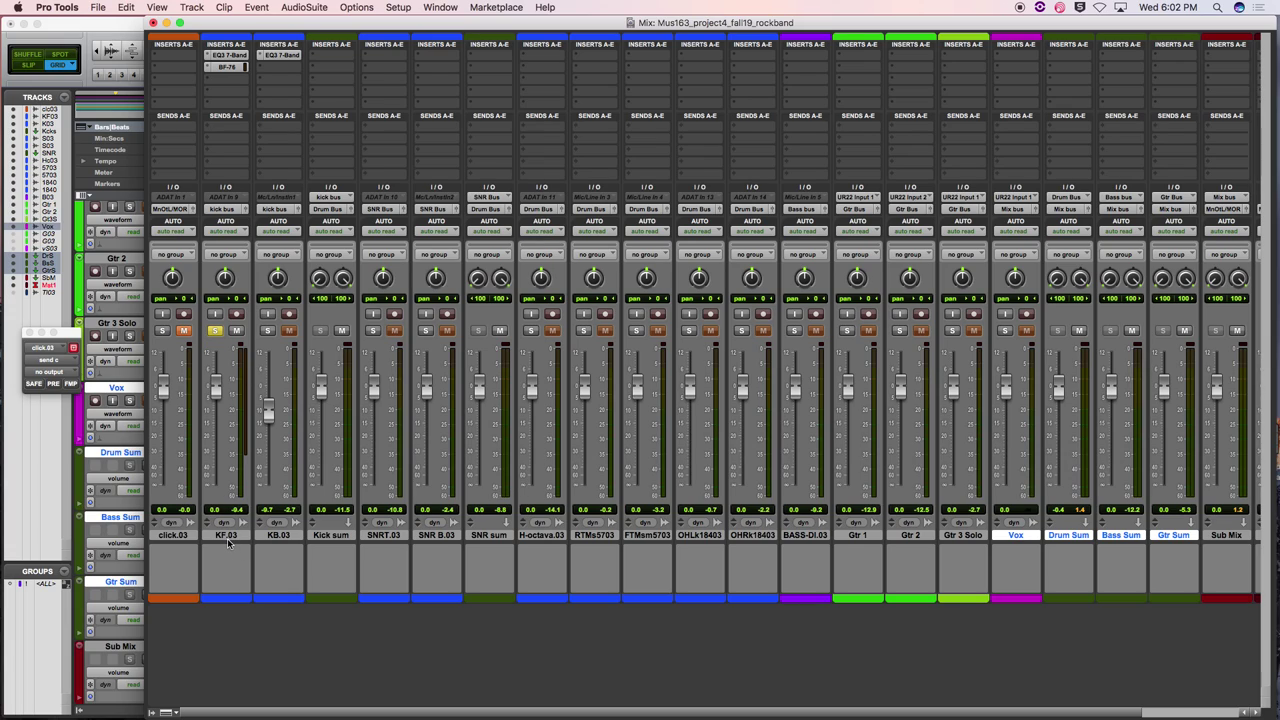
pyautogui.press('space')
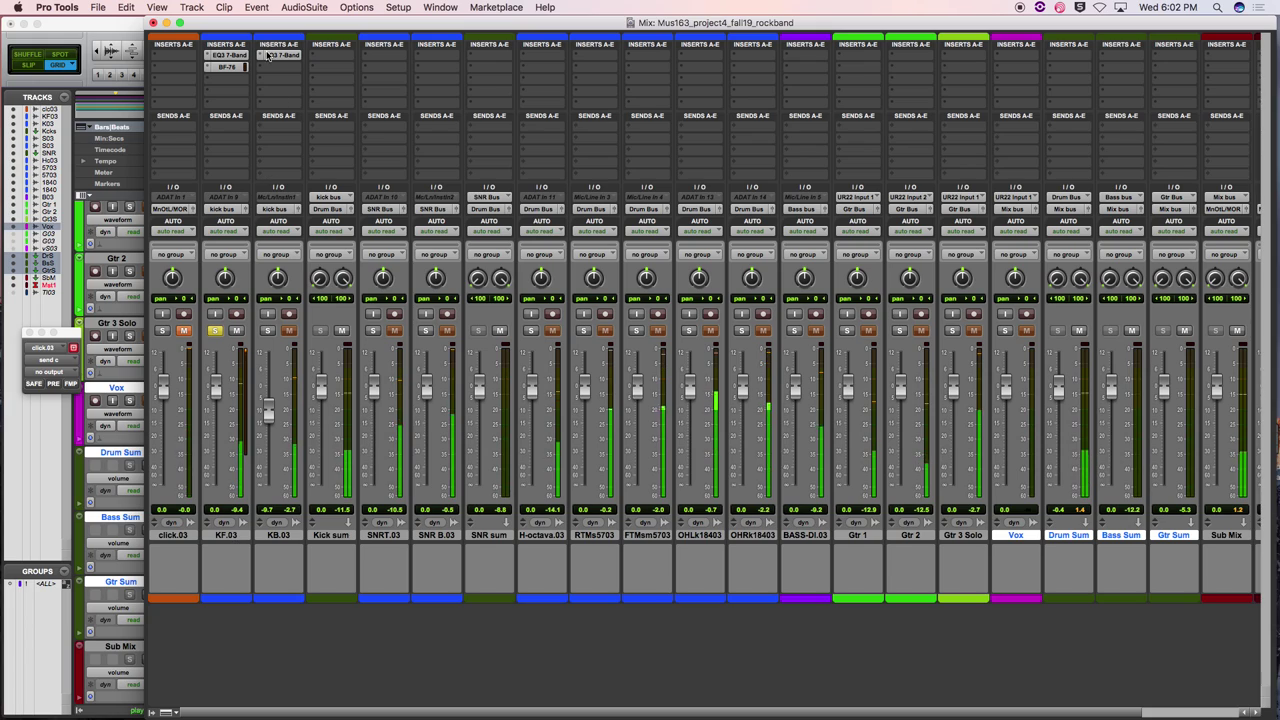
pyautogui.click(226, 55)
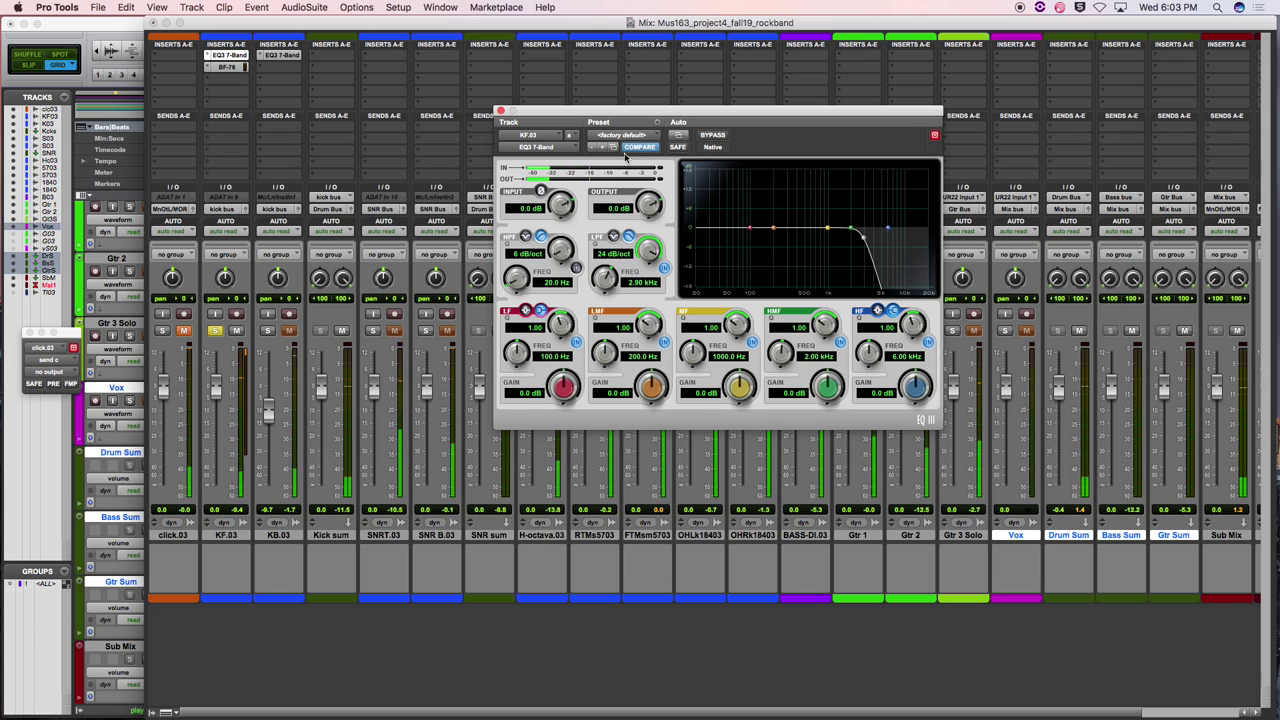
pyautogui.click(500, 110)
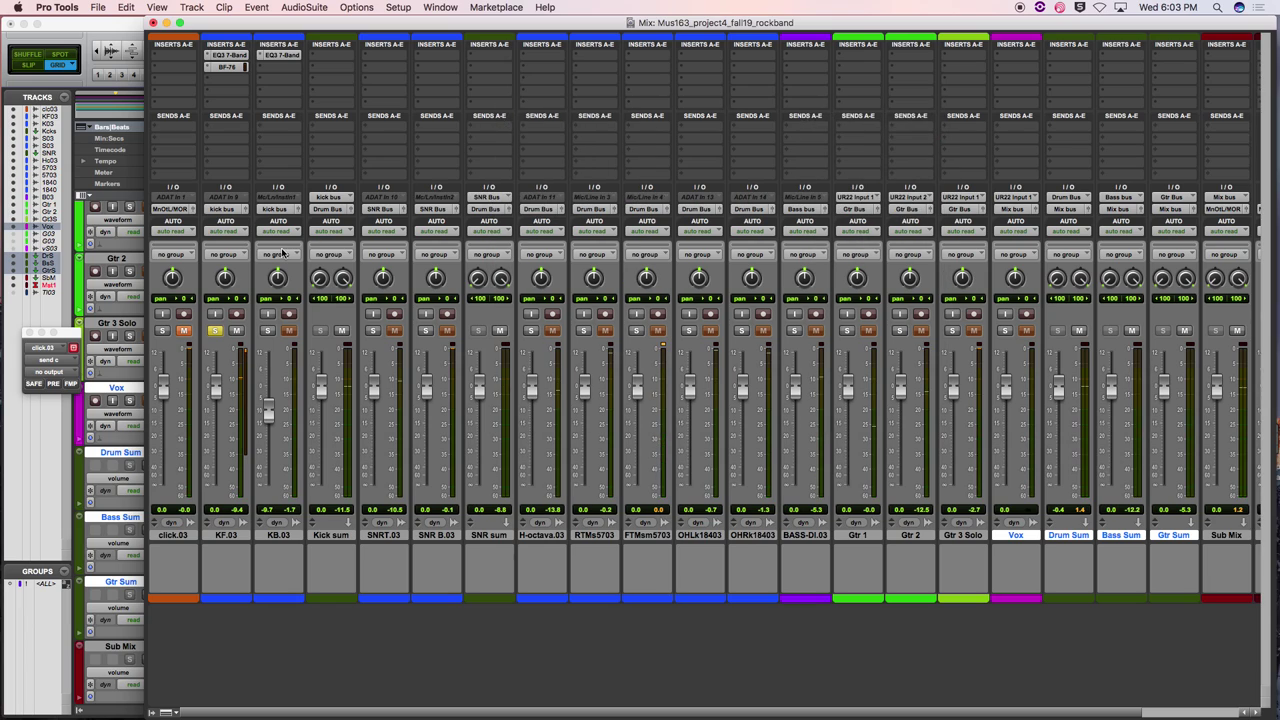
pyautogui.click(269, 331)
pyautogui.click(269, 331)
# Unsolo KB.03, select and solo KF.03, and check its default EQ3 7-Band settings
pyautogui.click(267, 333)
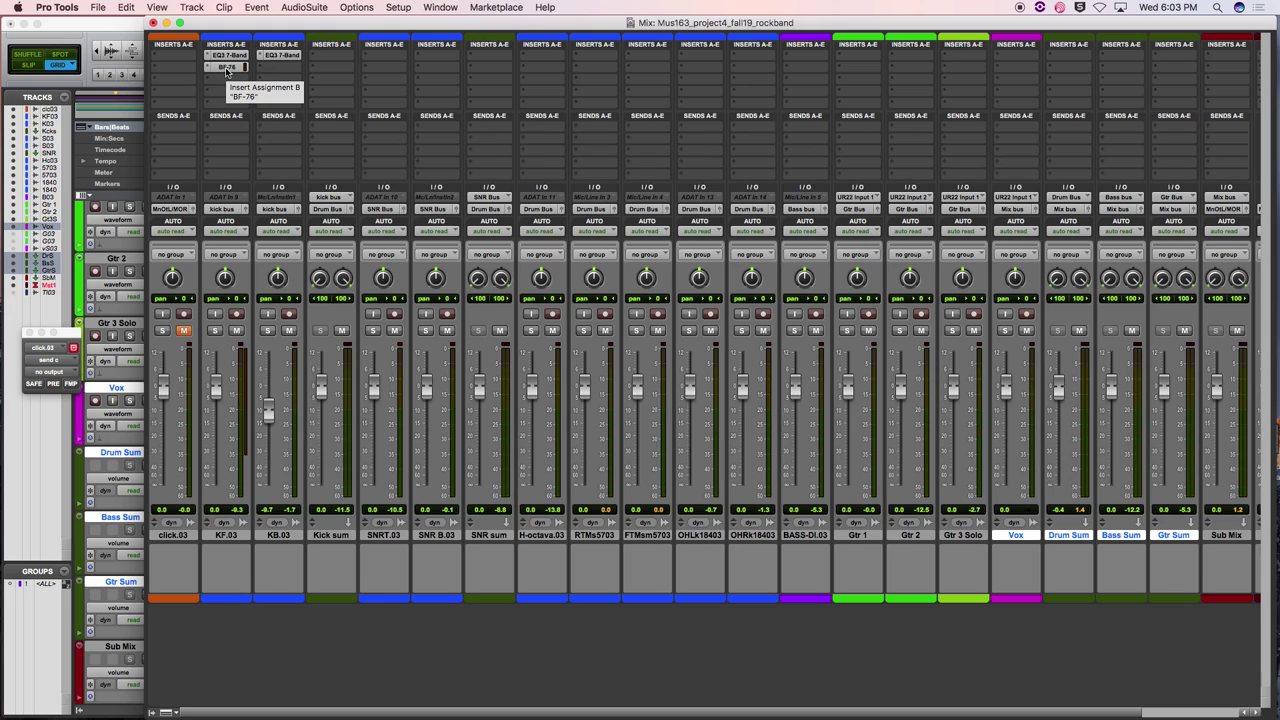
pyautogui.click(226, 535)
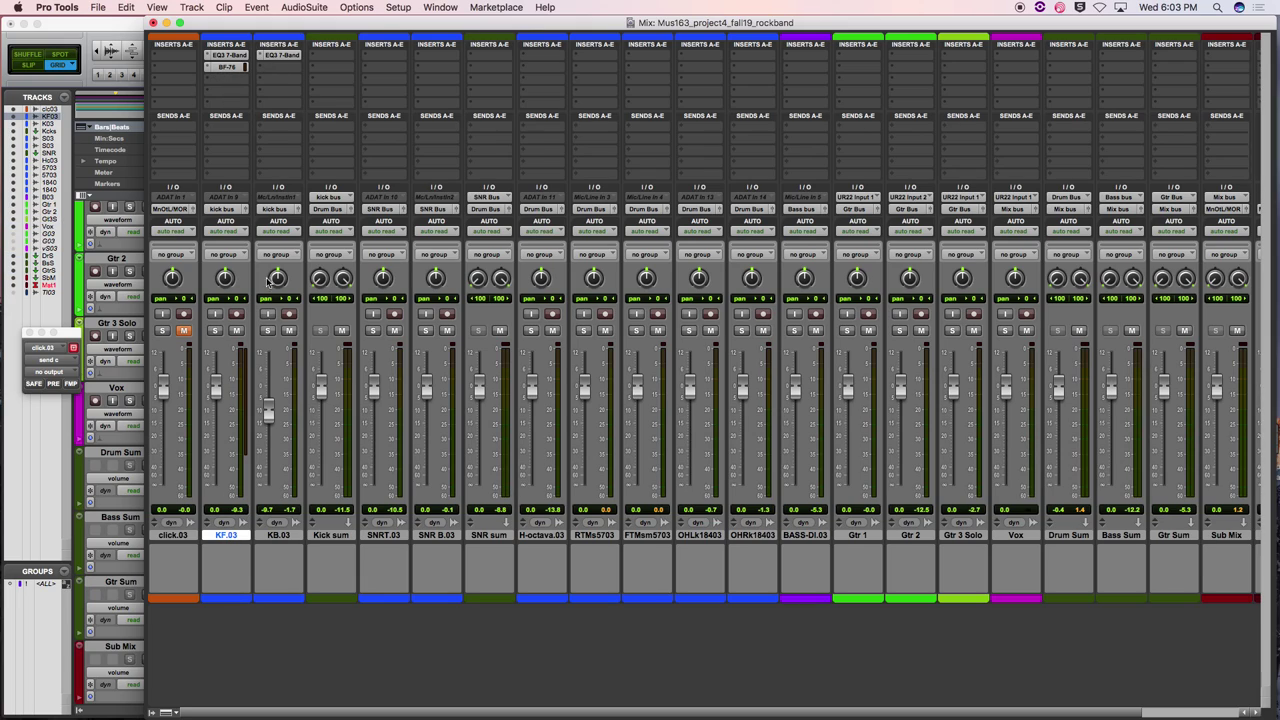
pyautogui.click(215, 332)
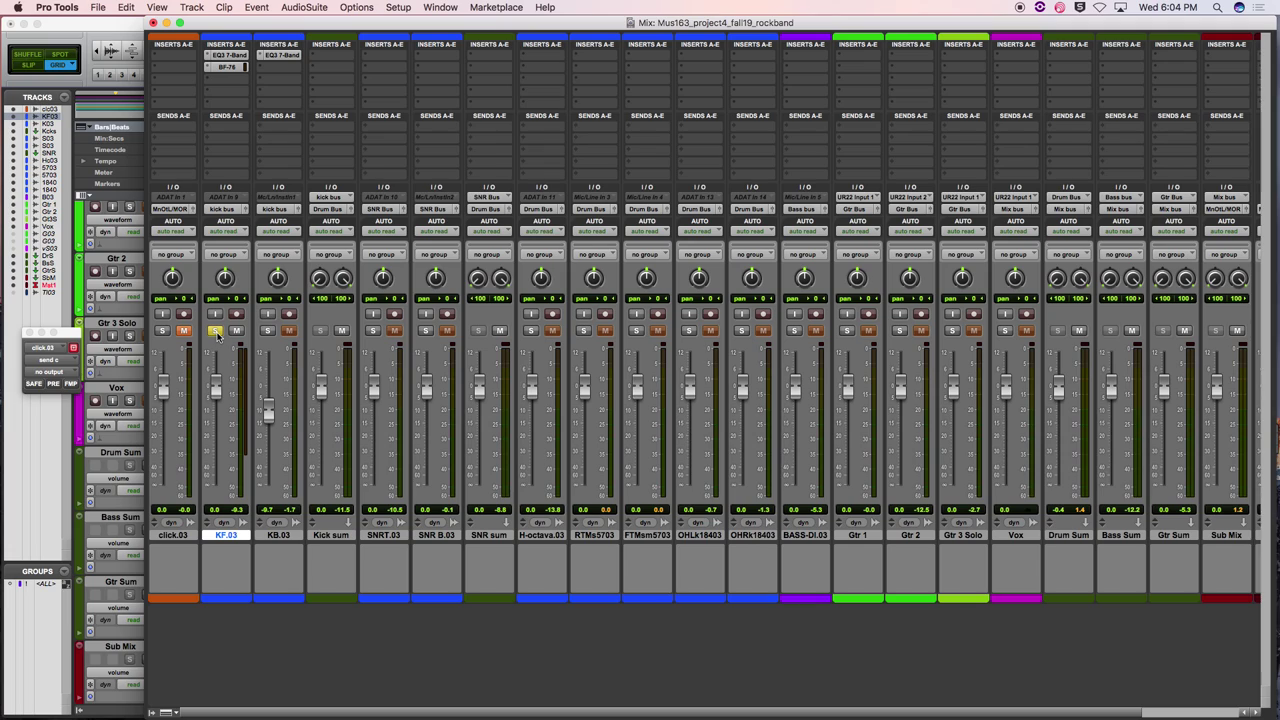
pyautogui.click(230, 58)
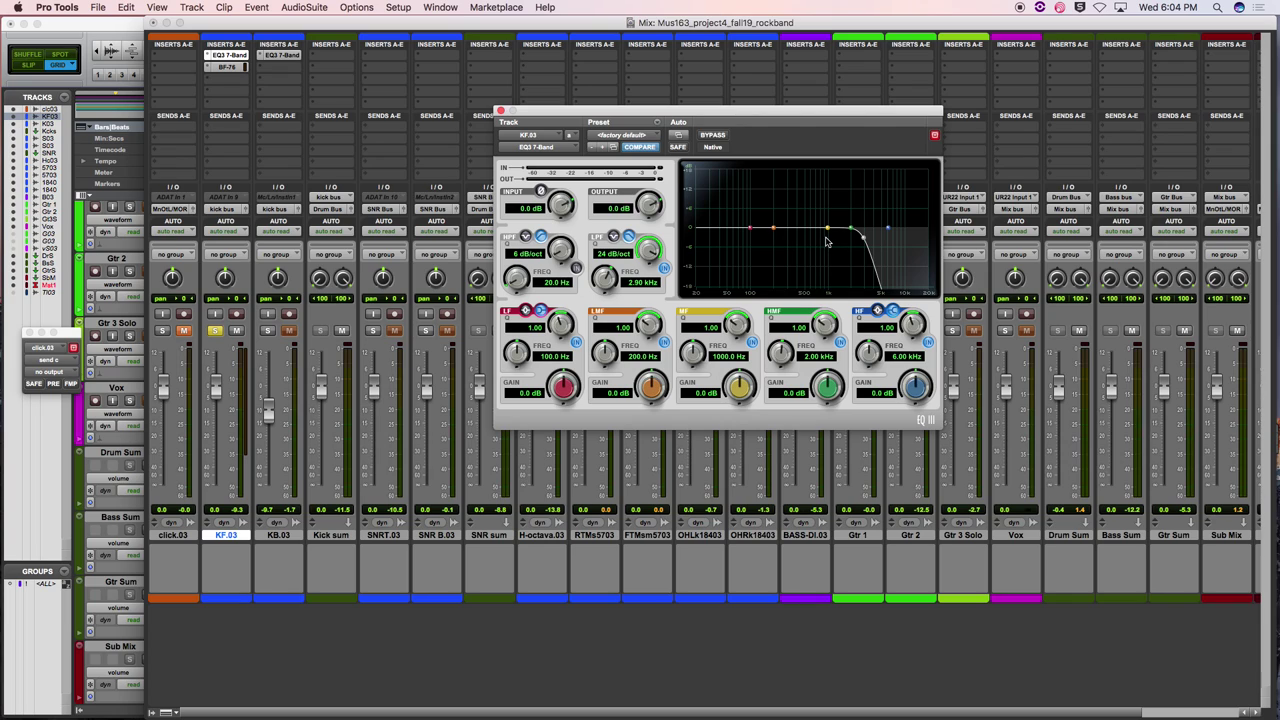
pyautogui.click(500, 110)
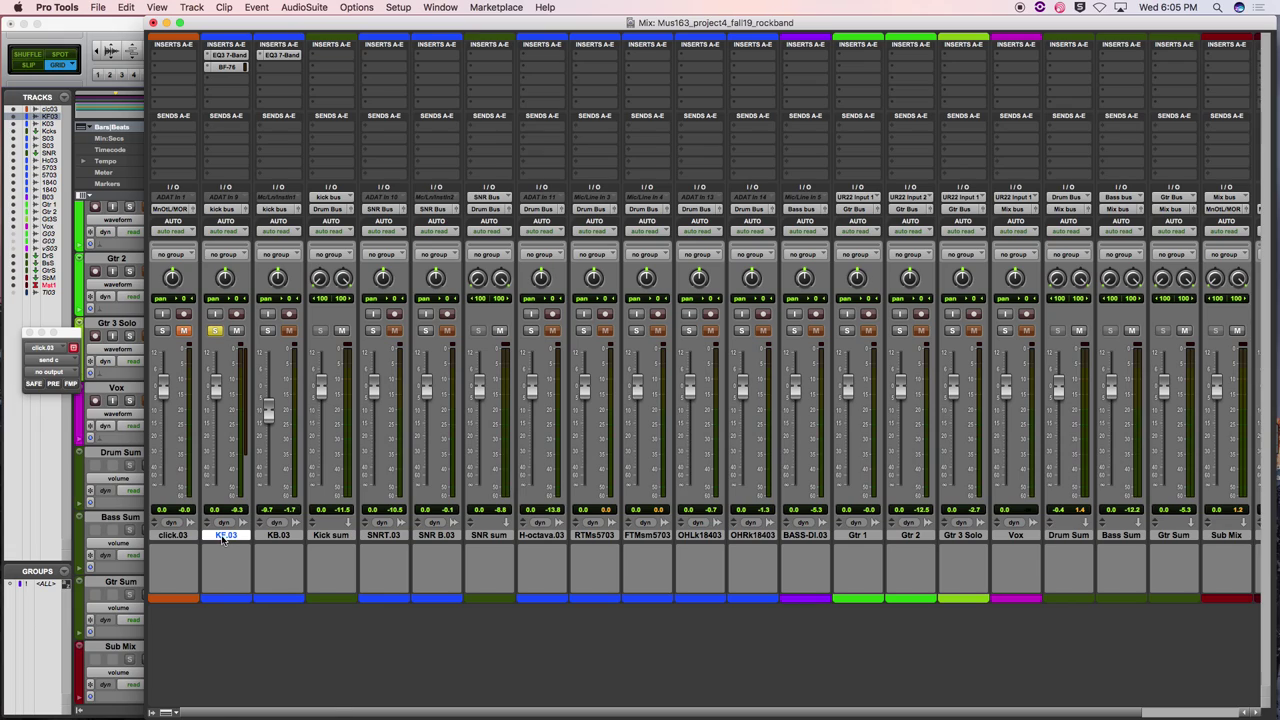
# Duplicate KF.03 with all its data as KF.dup1.03 and select the new track
pyautogui.rightClick(223, 537)
pyautogui.moveTo(262, 712)
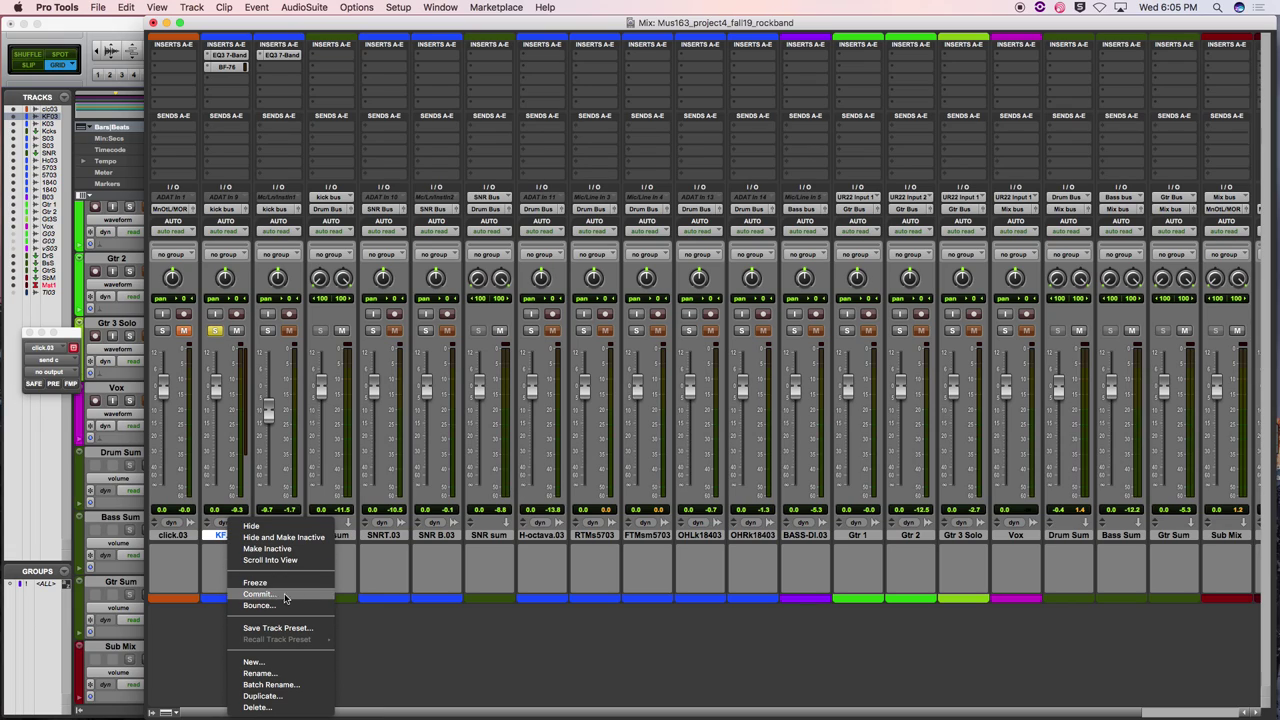
pyautogui.click(268, 697)
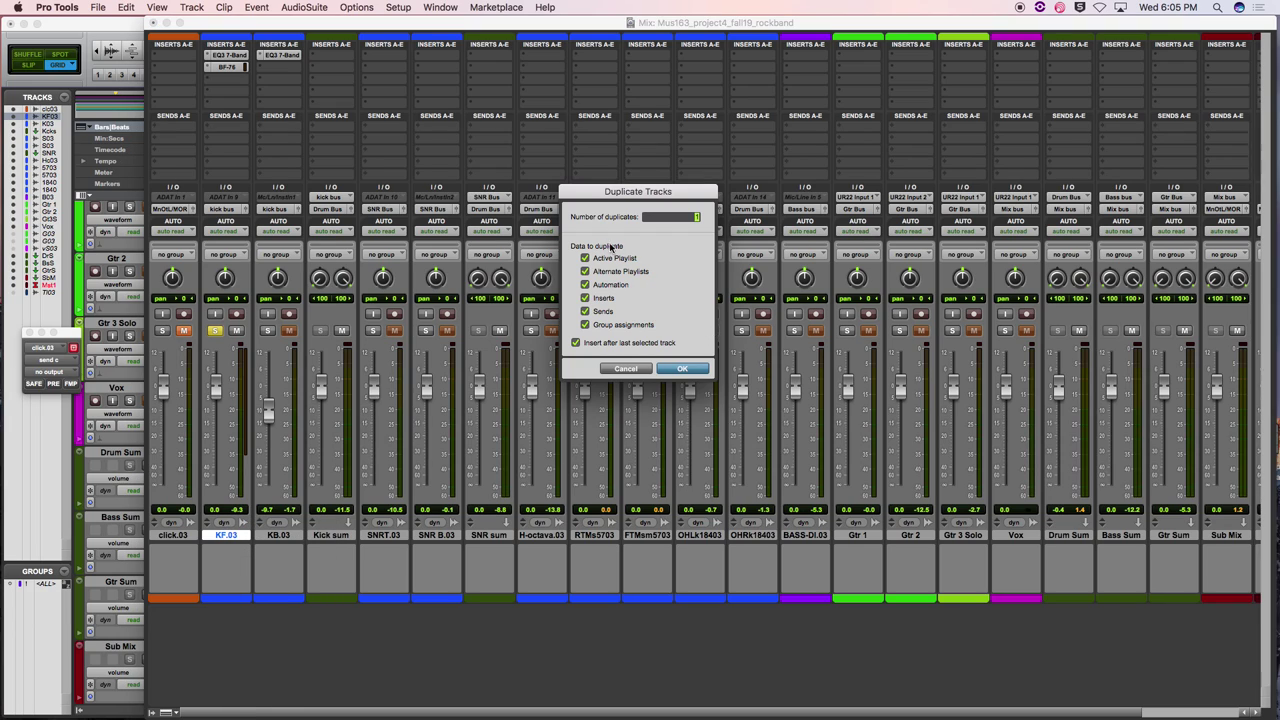
pyautogui.click(676, 368)
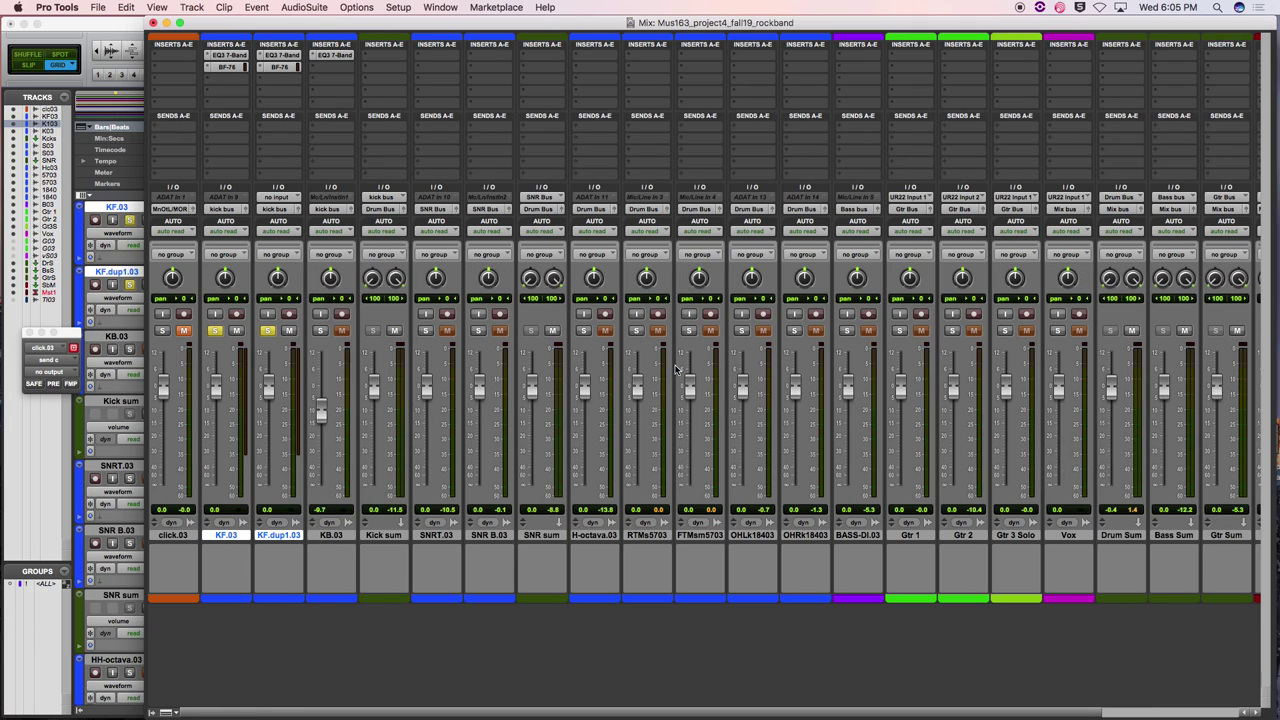
pyautogui.click(256, 535)
pyautogui.hscroll(1, 240, 543)
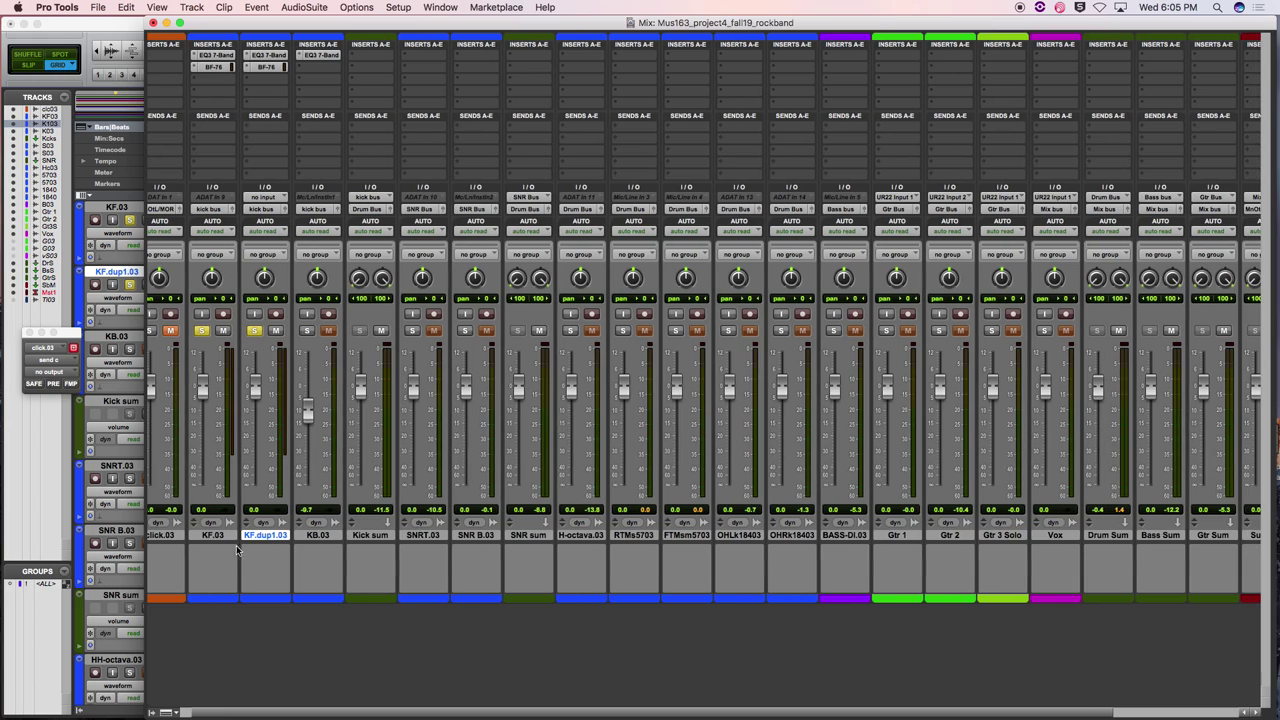
pyautogui.hscroll(-1, 229, 556)
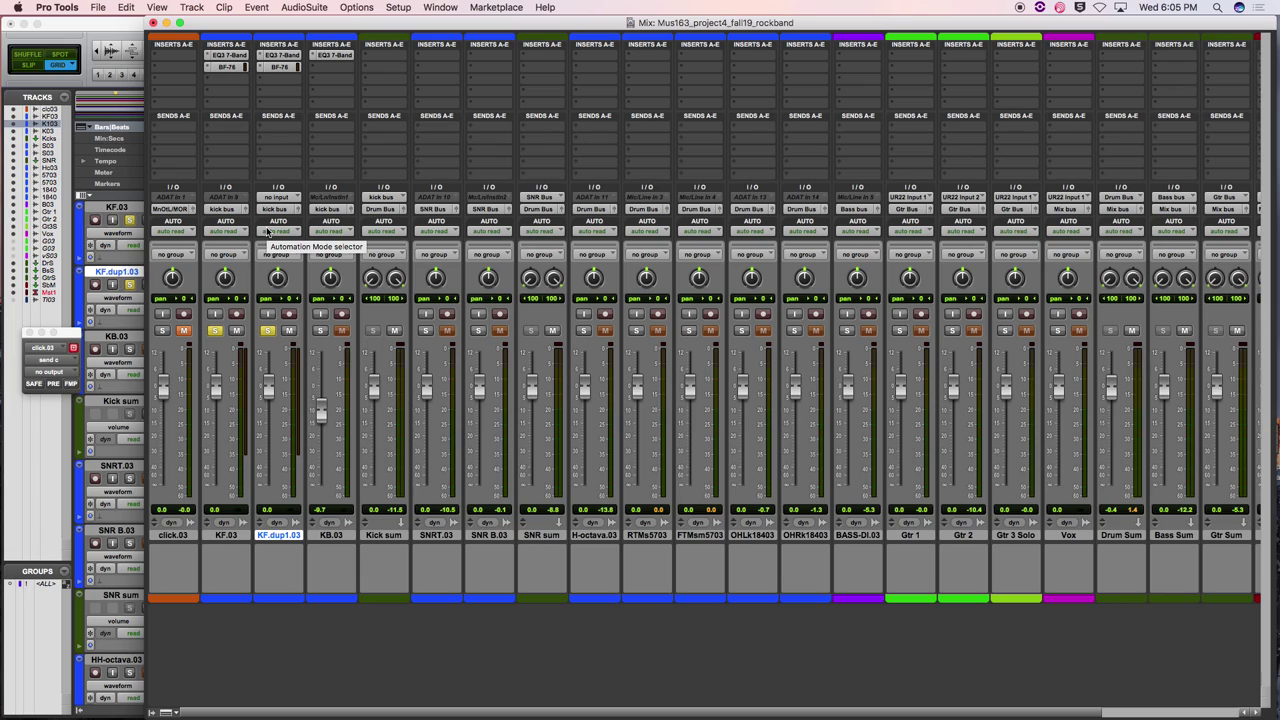
# Unsolo KF.03 so only the duplicate KF.dup1.03 stays soloed
pyautogui.click(216, 335)
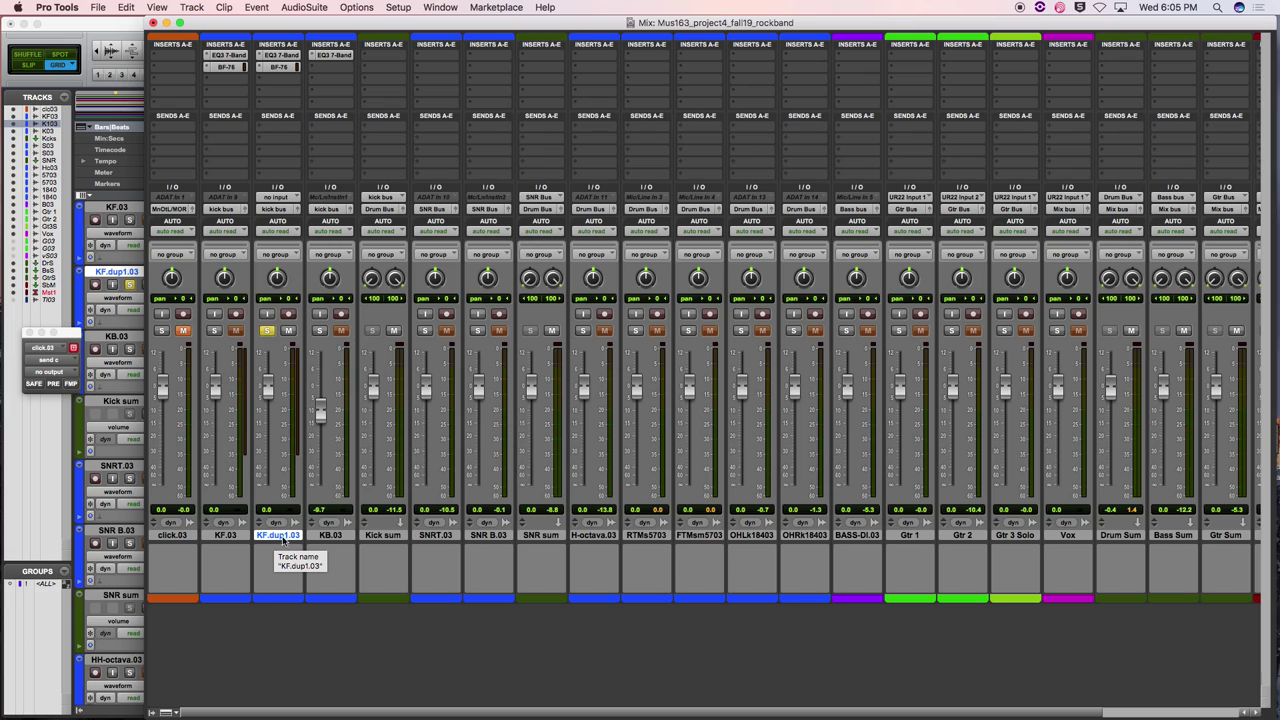
# Rename the duplicated kick track KF.dup1.03 to KF.Sub
pyautogui.doubleClick(284, 540)
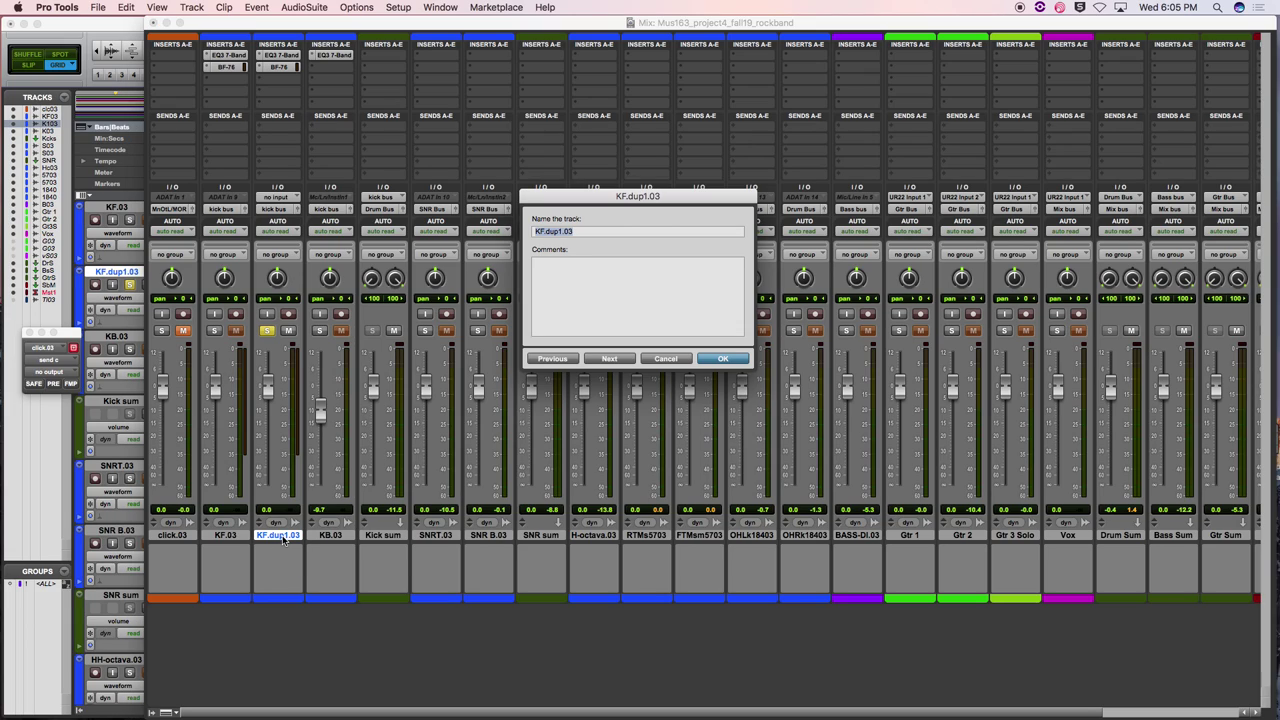
pyautogui.click(590, 231)
pyautogui.press('BackSpace')
pyautogui.press('BackSpace')
pyautogui.press('BackSpace')
pyautogui.press('BackSpace')
pyautogui.press('BackSpace')
pyautogui.press('BackSpace')
pyautogui.press('BackSpace')
pyautogui.press('BackSpace')
pyautogui.click(724, 362)
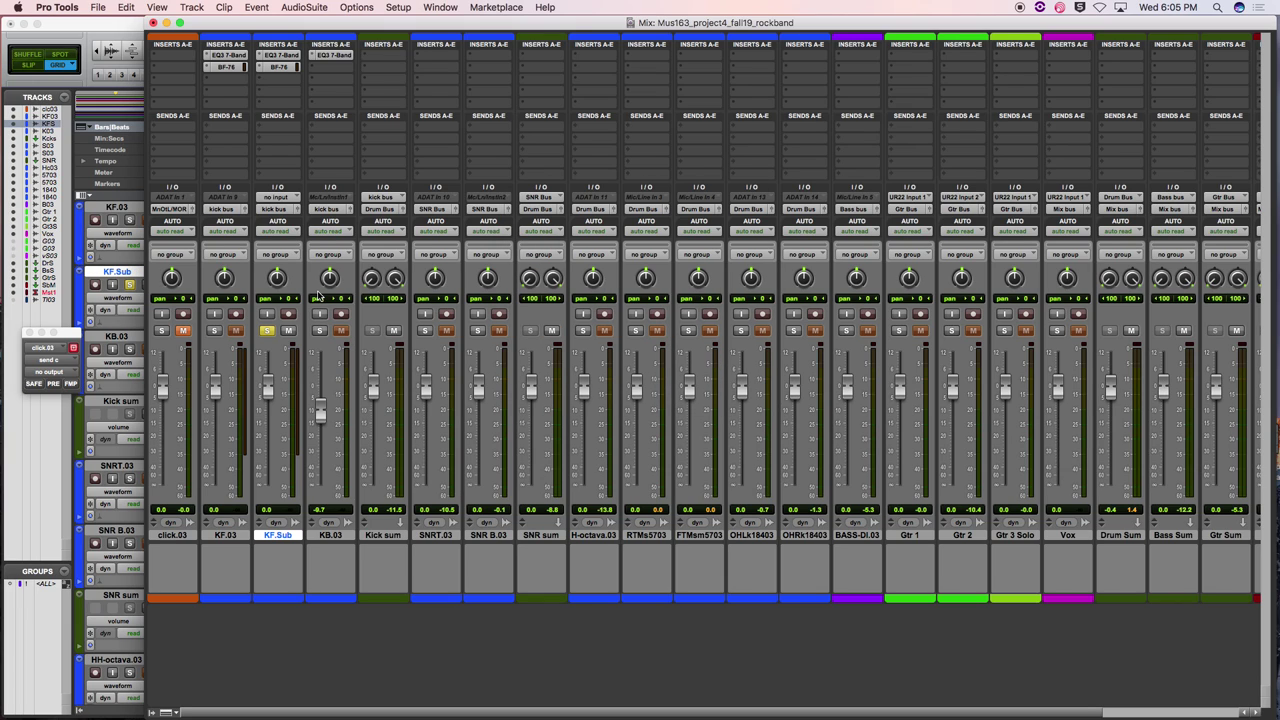
# Reveal the Edit window and start playback from bar 17
pyautogui.doubleClick(363, 24)
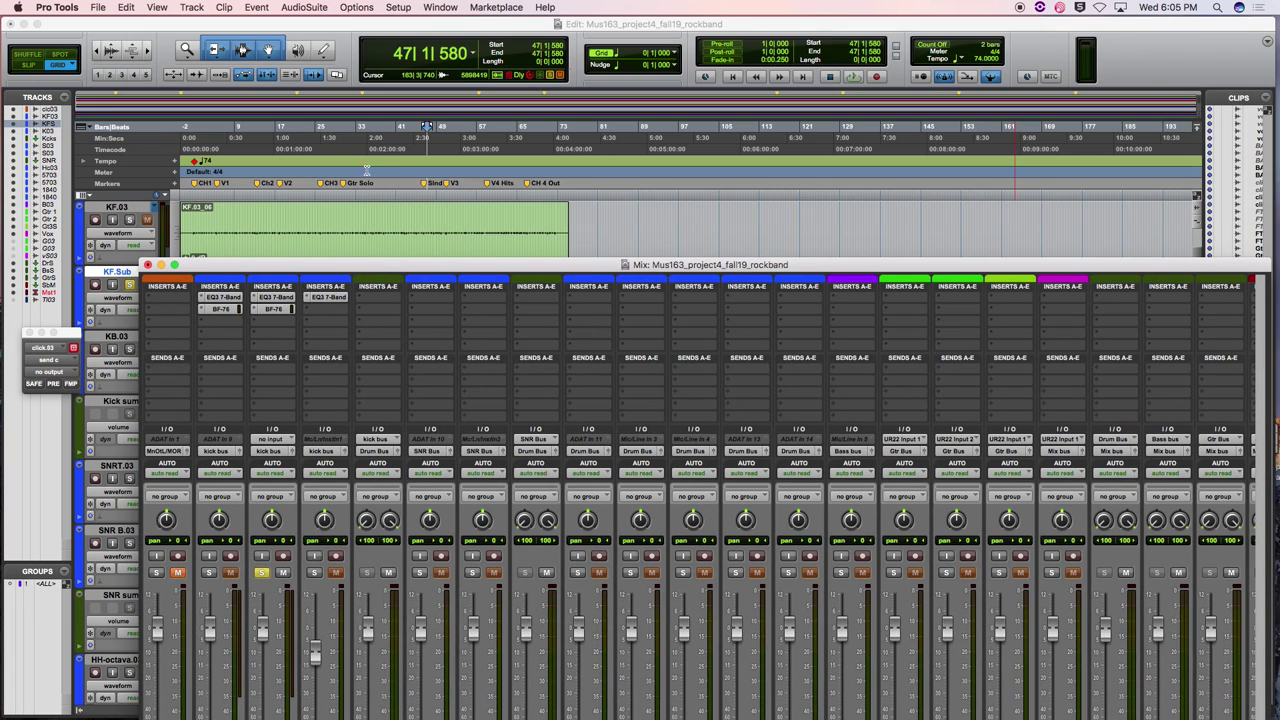
pyautogui.click(281, 176)
pyautogui.press('space')
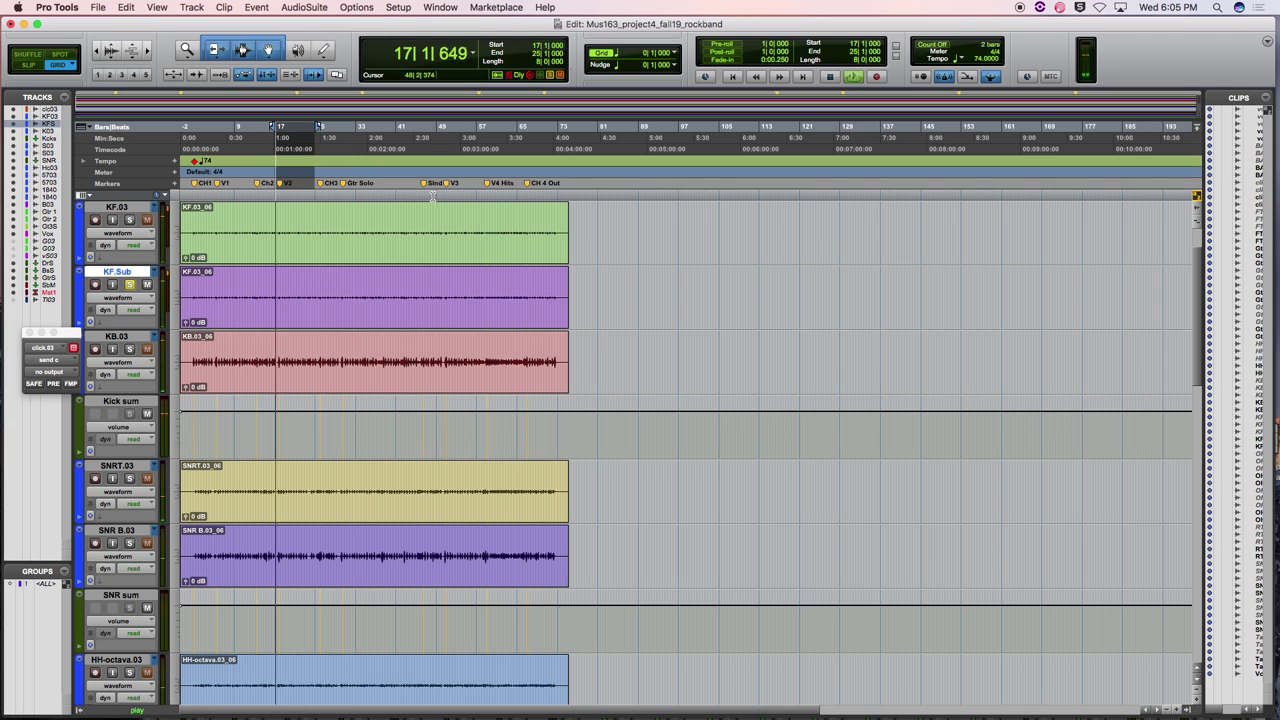
pyautogui.press('super+equal')
# On KF.Sub's EQ3 7-Band, set LPF near 313 Hz, boost 5.2 dB at 80.3 Hz, and add a 24 dB/oct HPF
pyautogui.doubleClick(260, 265)
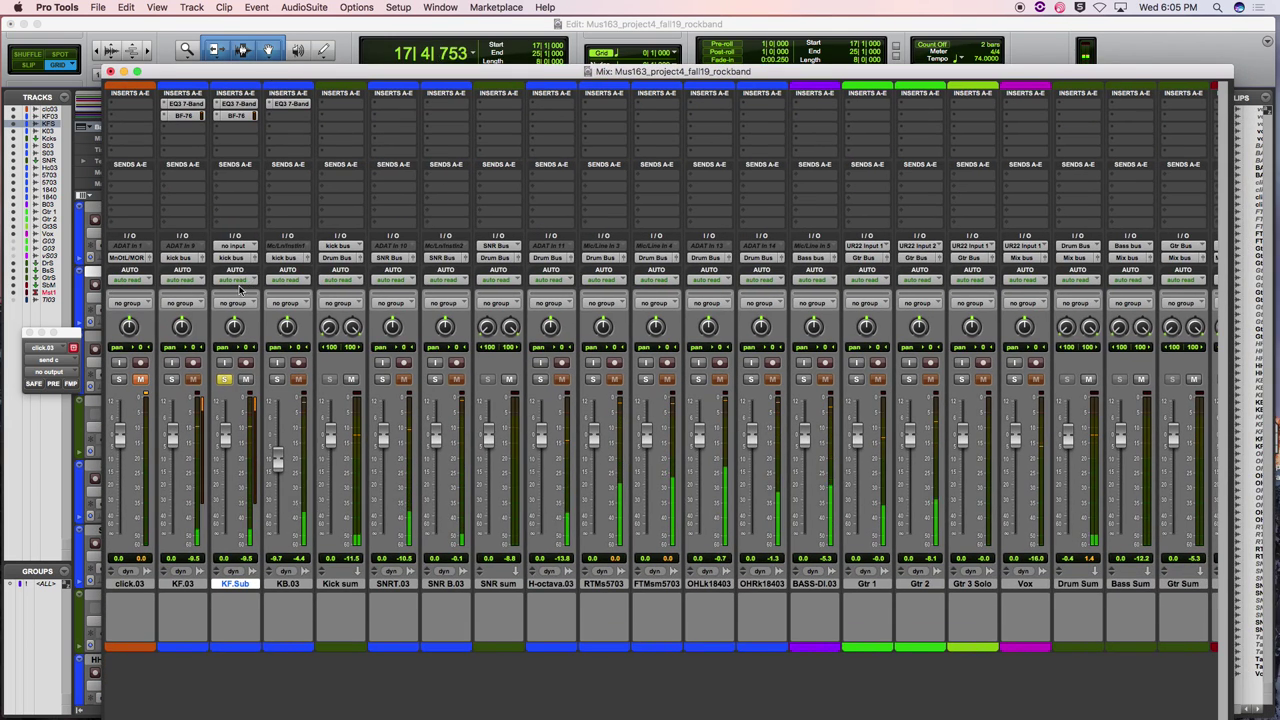
pyautogui.click(236, 103)
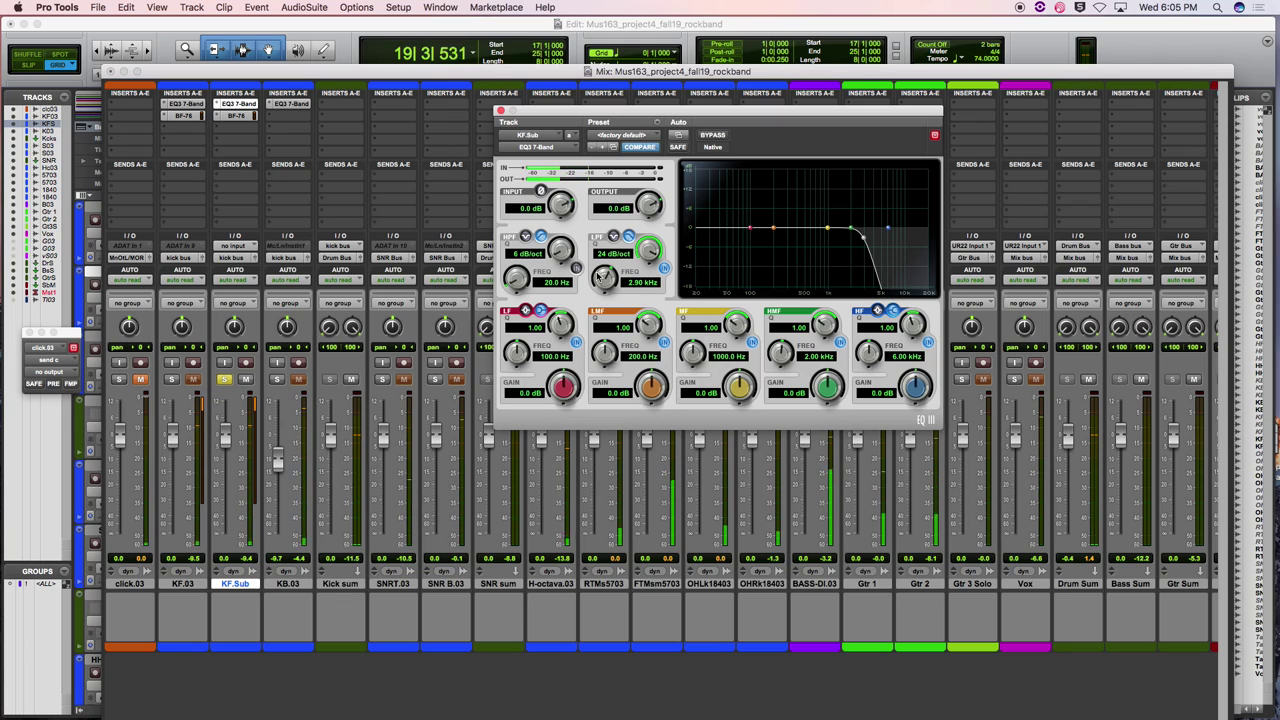
pyautogui.moveTo(603, 280); pyautogui.dragTo(645, 386)
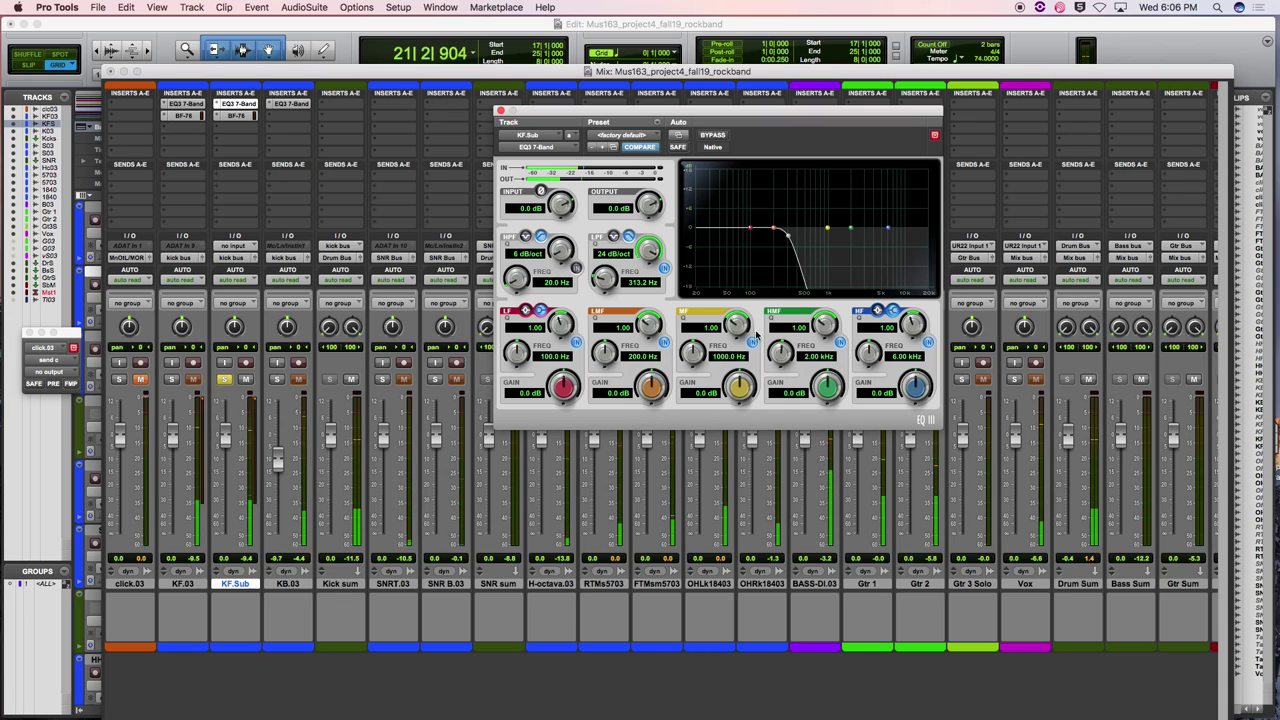
pyautogui.moveTo(773, 230); pyautogui.dragTo(744, 214)
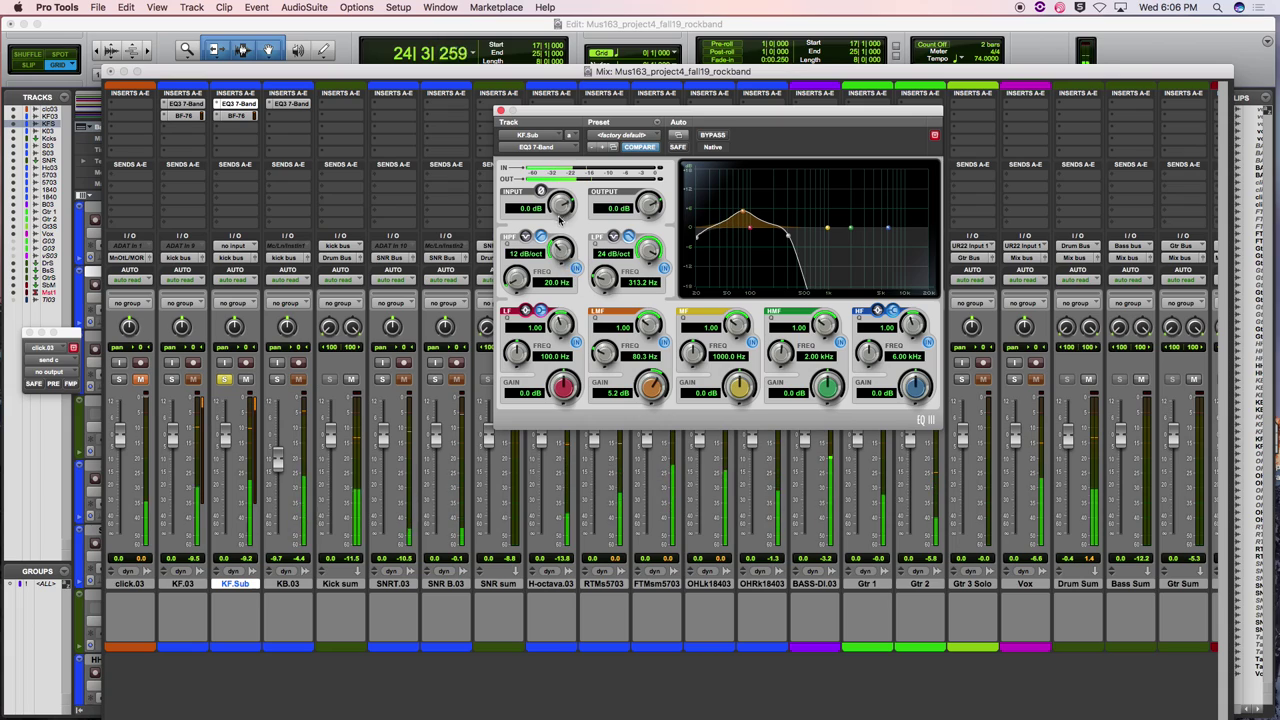
pyautogui.moveTo(560, 250); pyautogui.dragTo(555, 160)
pyautogui.moveTo(517, 292); pyautogui.dragTo(517, 287)
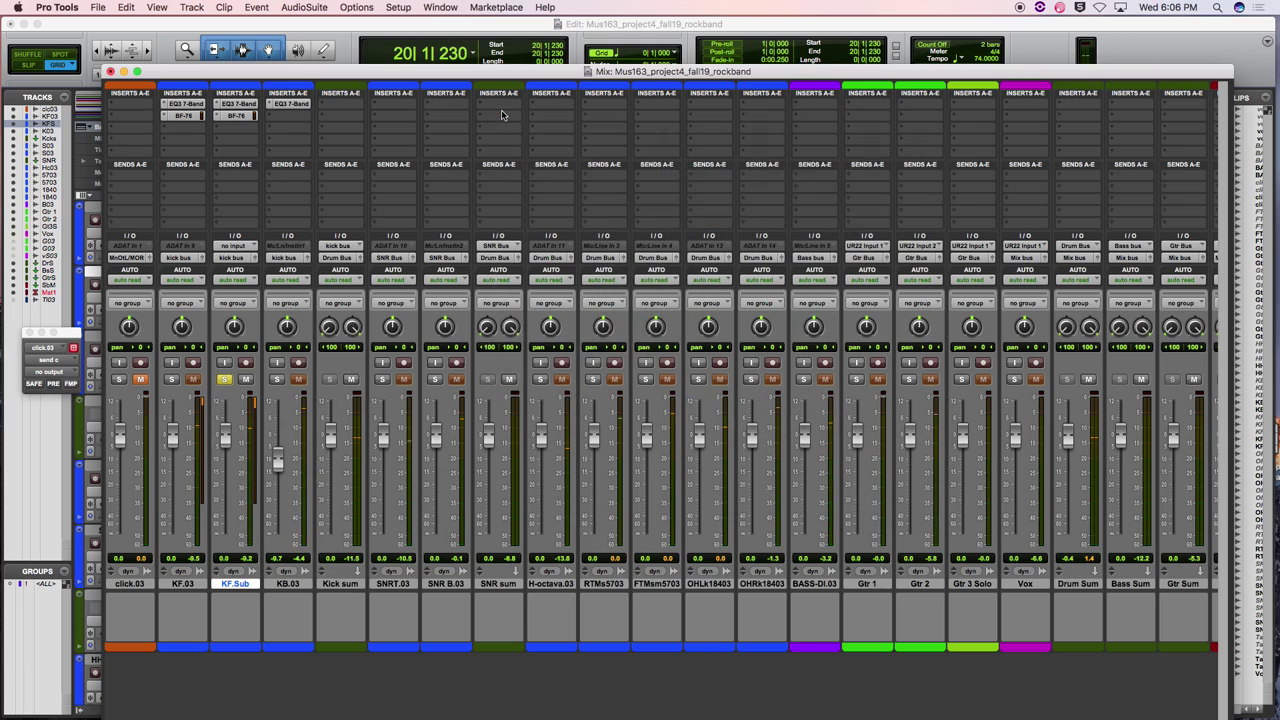
pyautogui.click(500, 110)
pyautogui.rightClick(230, 118)
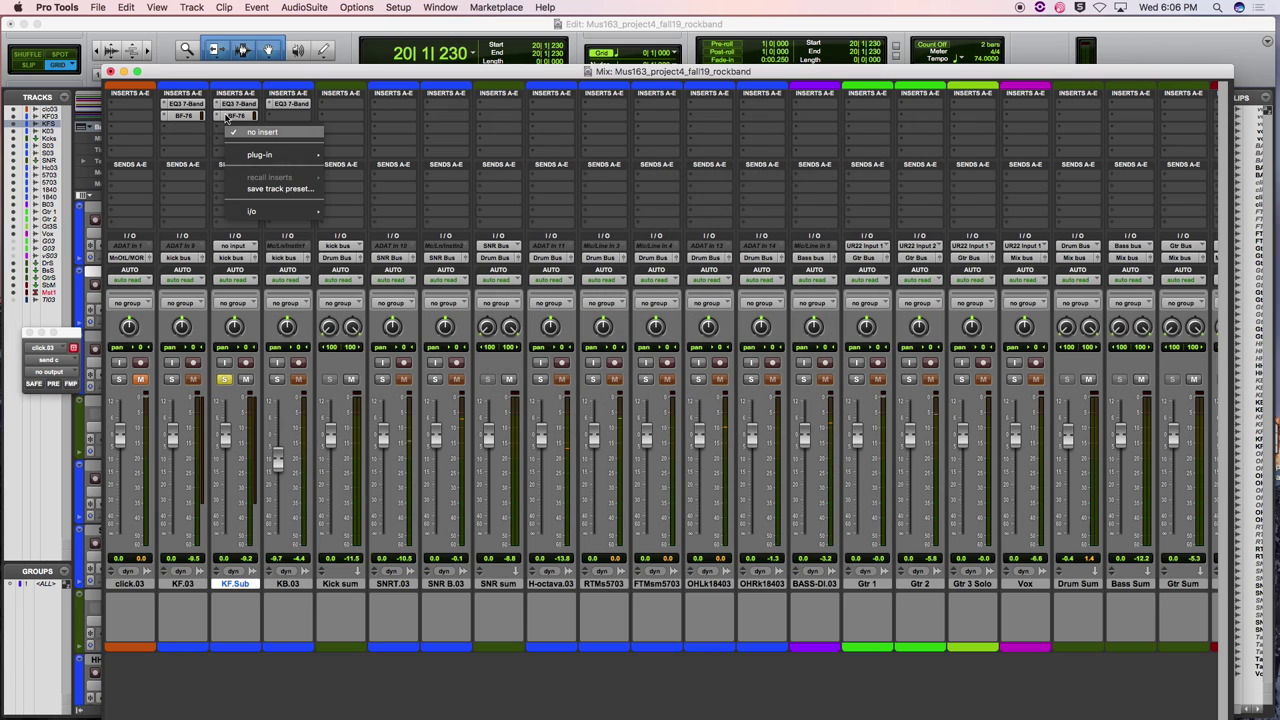
pyautogui.press('Escape')
pyautogui.click(230, 118)
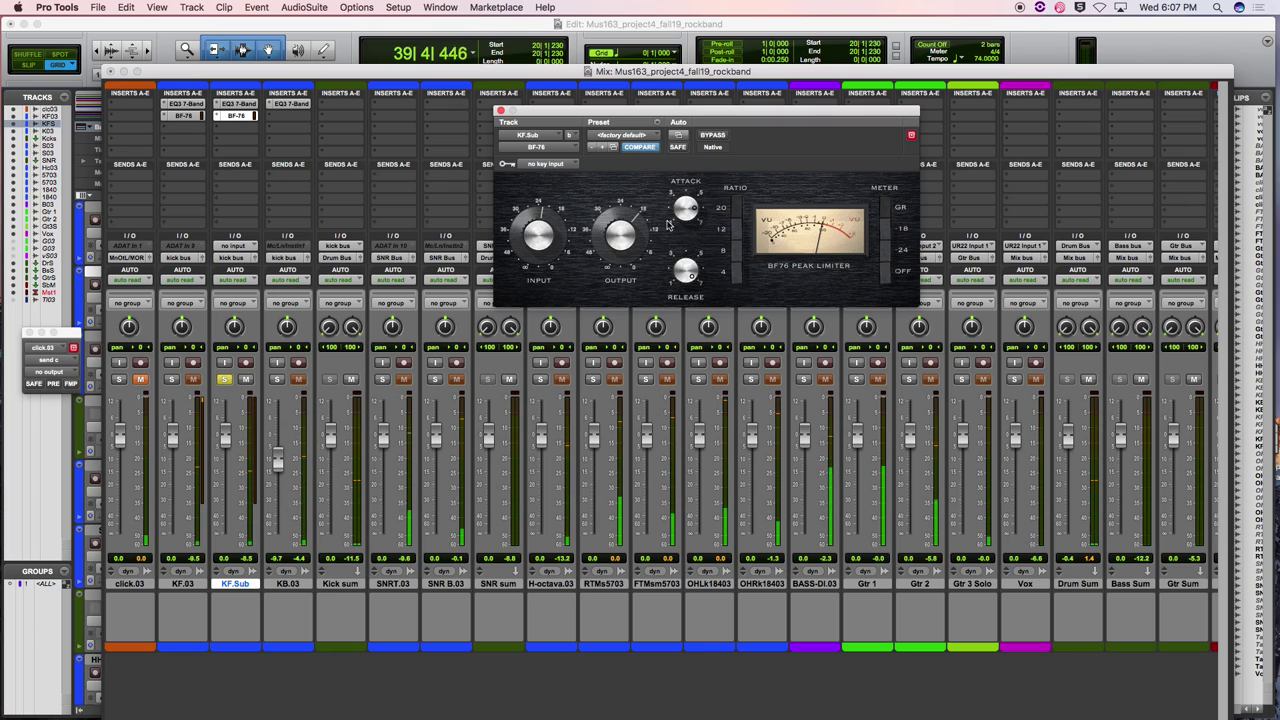
pyautogui.click(501, 110)
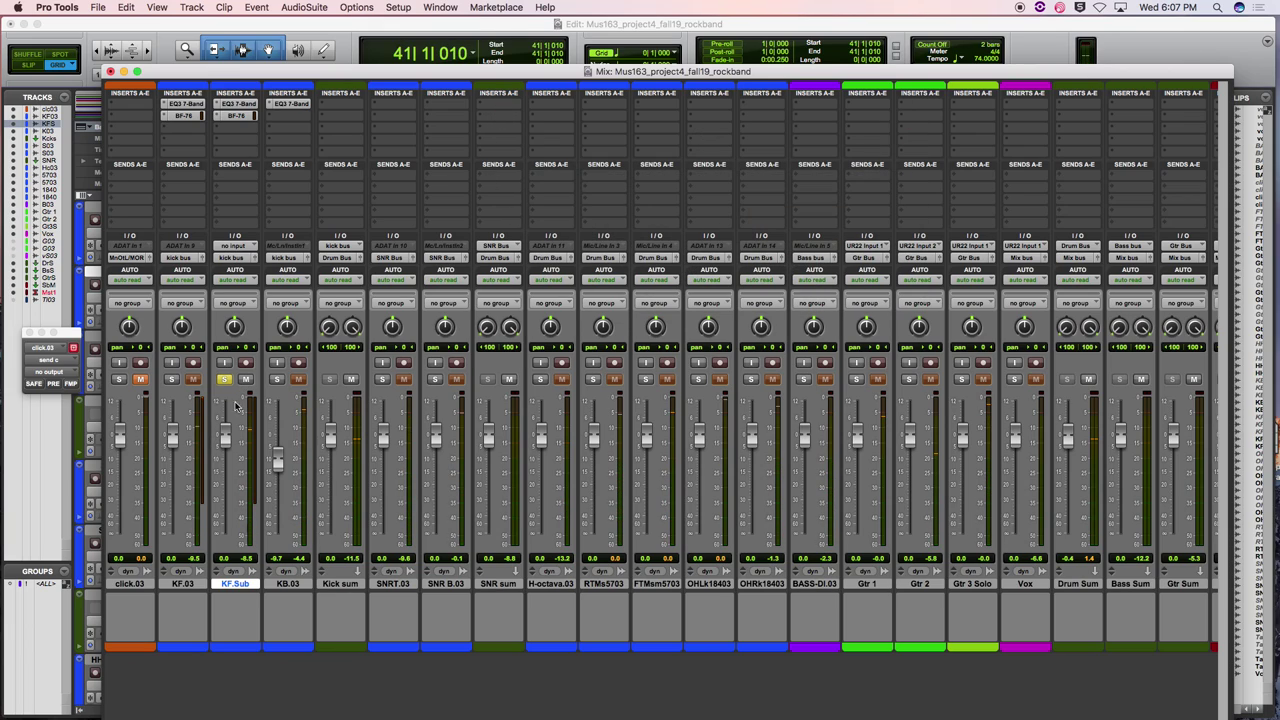
# Solo KF.03 and KB.03 alongside KF.Sub and pull all three faders down
pyautogui.click(172, 380)
pyautogui.click(277, 380)
pyautogui.moveTo(175, 437); pyautogui.dragTo(173, 530)
pyautogui.moveTo(226, 437); pyautogui.dragTo(226, 530)
pyautogui.moveTo(277, 462); pyautogui.dragTo(277, 530)
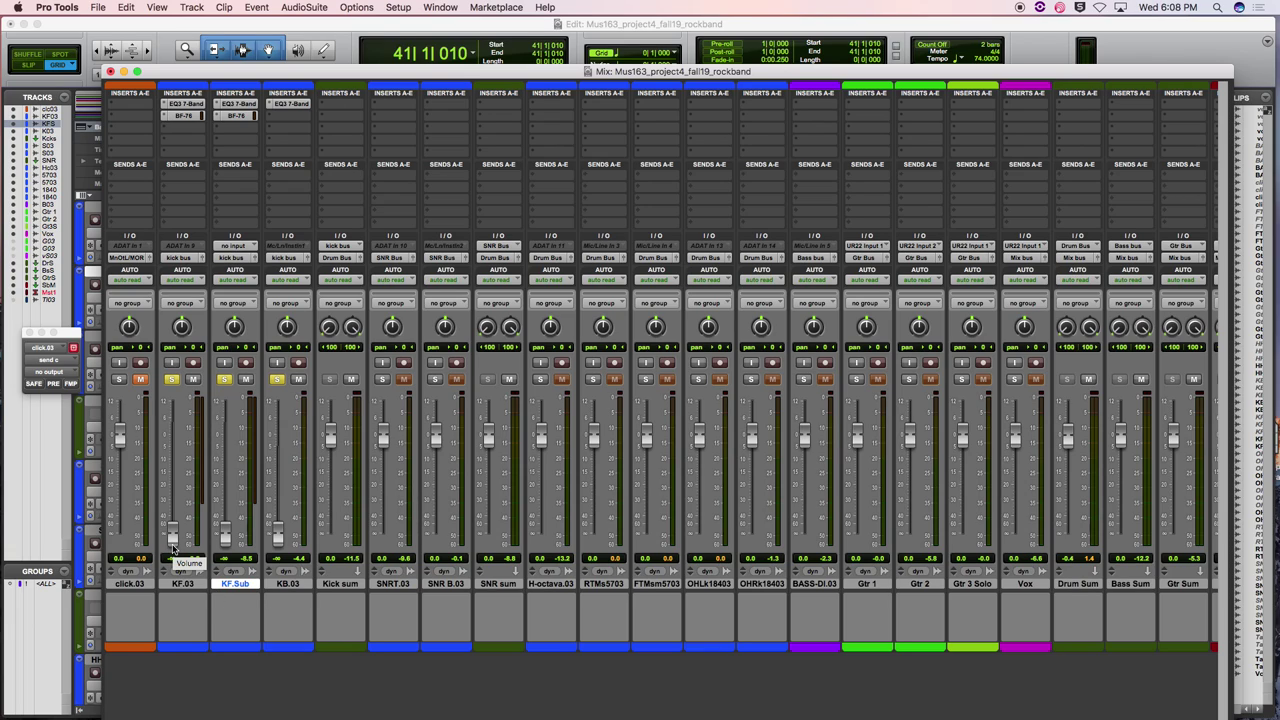
# During playback, set KF.03 to about -7, KF.Sub to -8.6, and KB.03 to -14.7 dB, then open KB.03's EQ3 7-Band
pyautogui.press('space')
pyautogui.moveTo(172, 540); pyautogui.dragTo(172, 463)
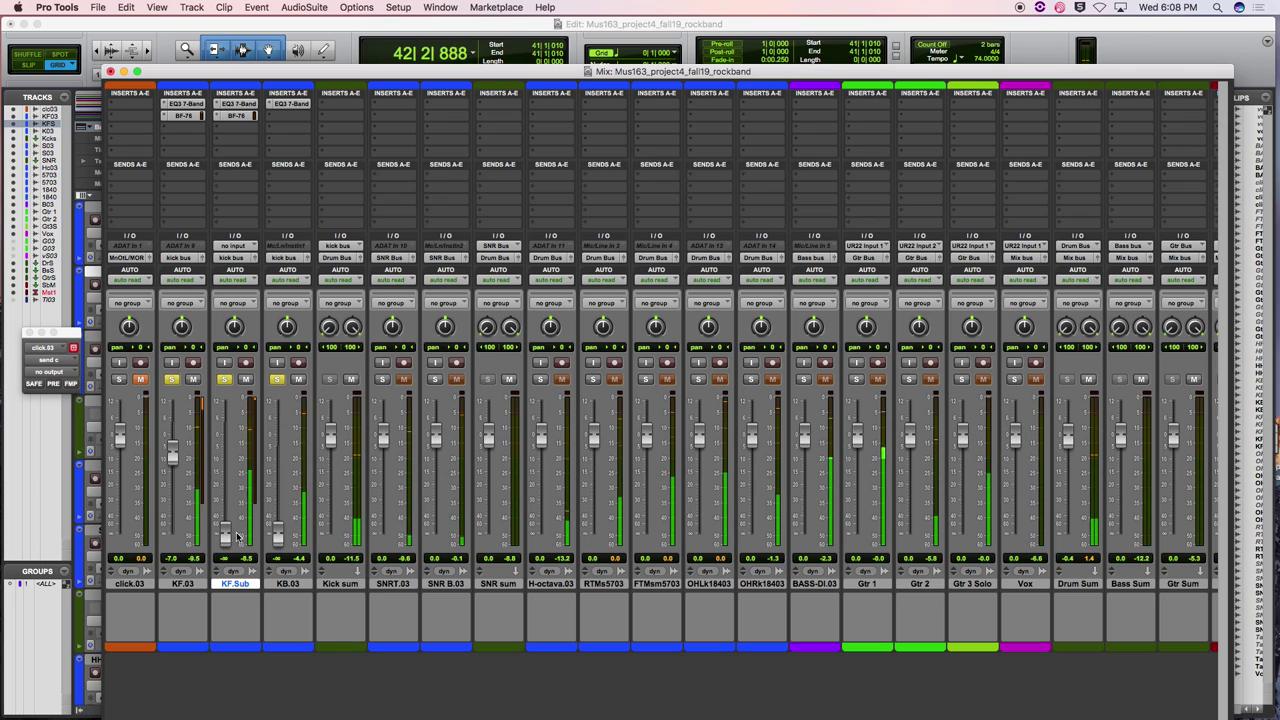
pyautogui.moveTo(281, 539); pyautogui.dragTo(279, 491)
pyautogui.moveTo(225, 536); pyautogui.dragTo(232, 463)
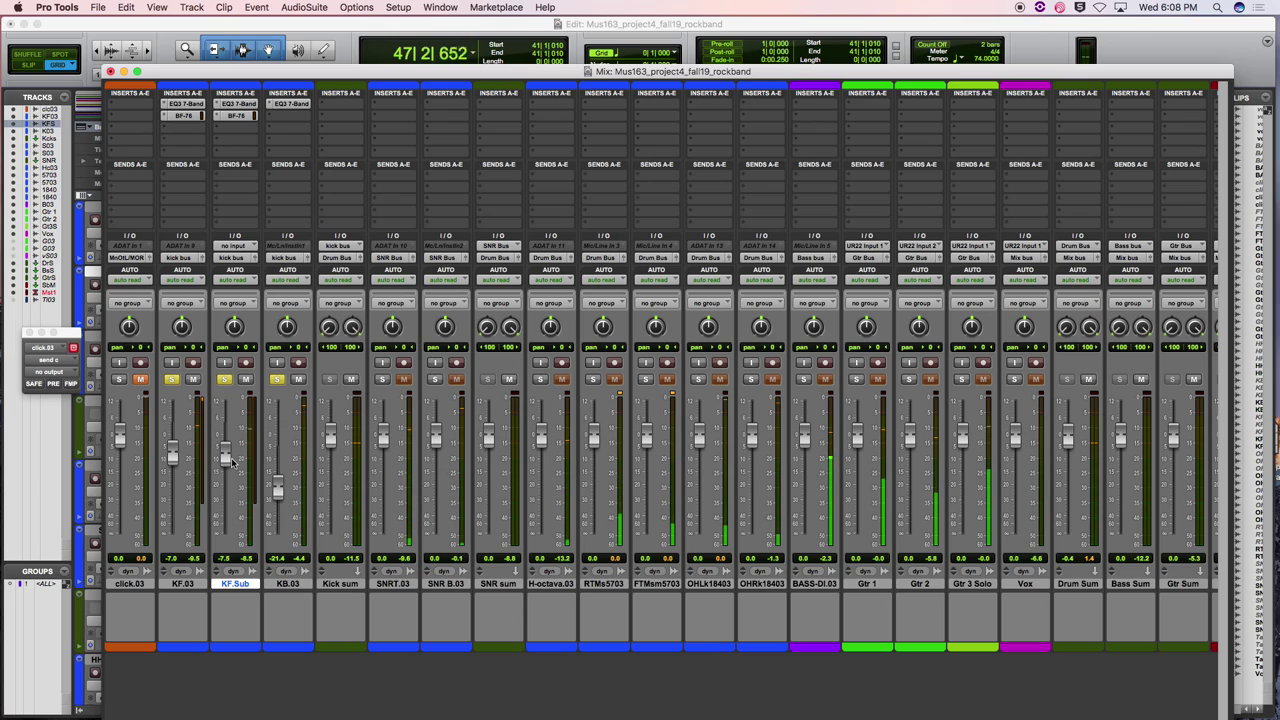
pyautogui.moveTo(232, 461); pyautogui.dragTo(278, 476)
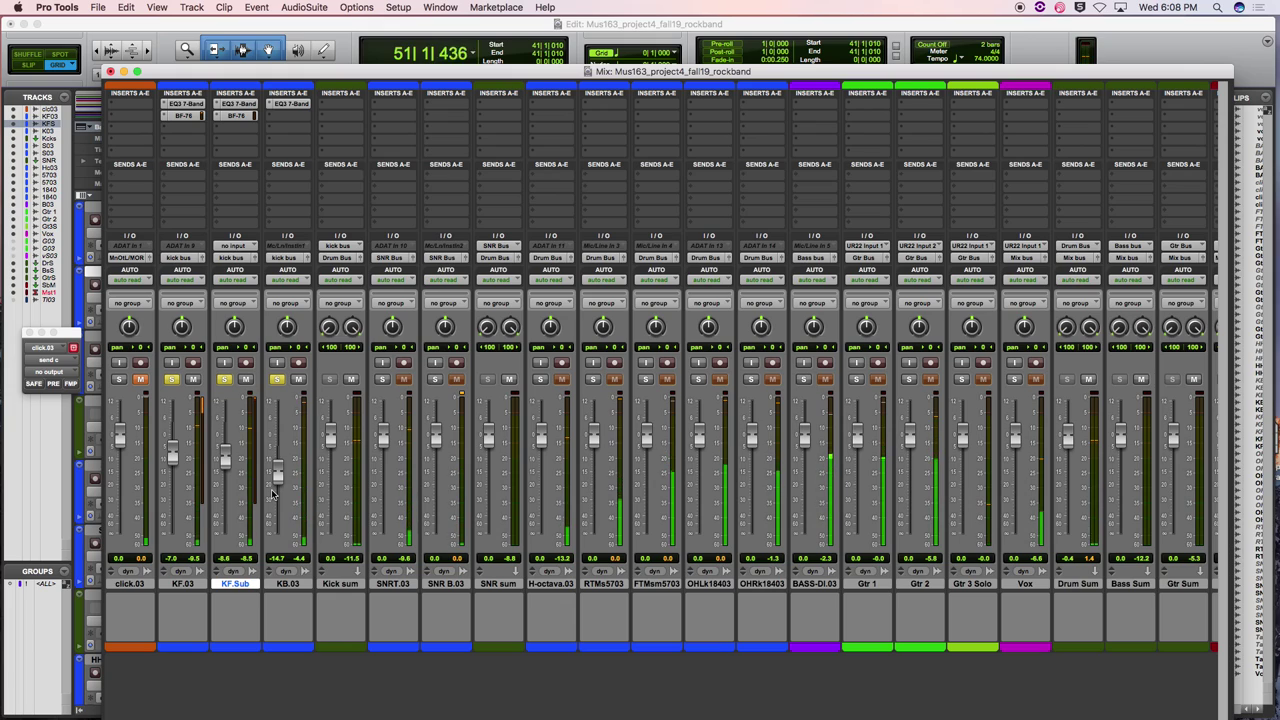
pyautogui.click(289, 103)
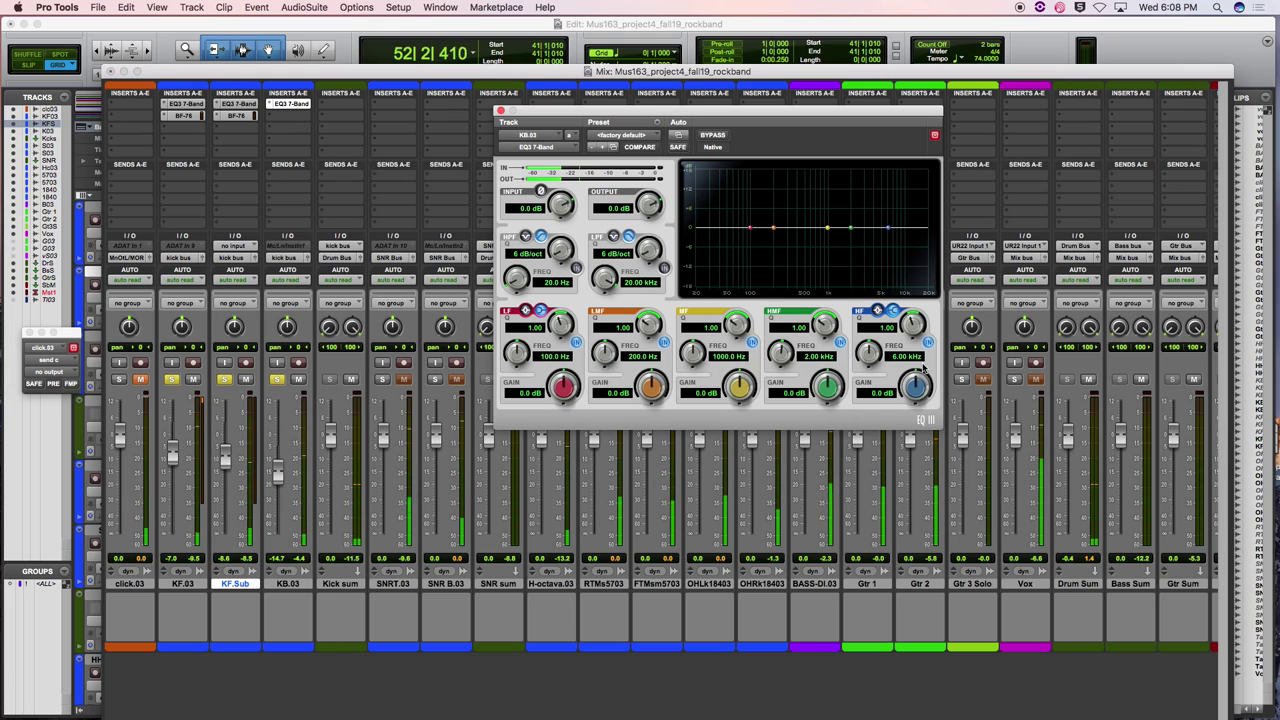
# Enable KB.03's low-pass filter at about 3.84 kHz with a 12 dB/oct slope
pyautogui.click(628, 236)
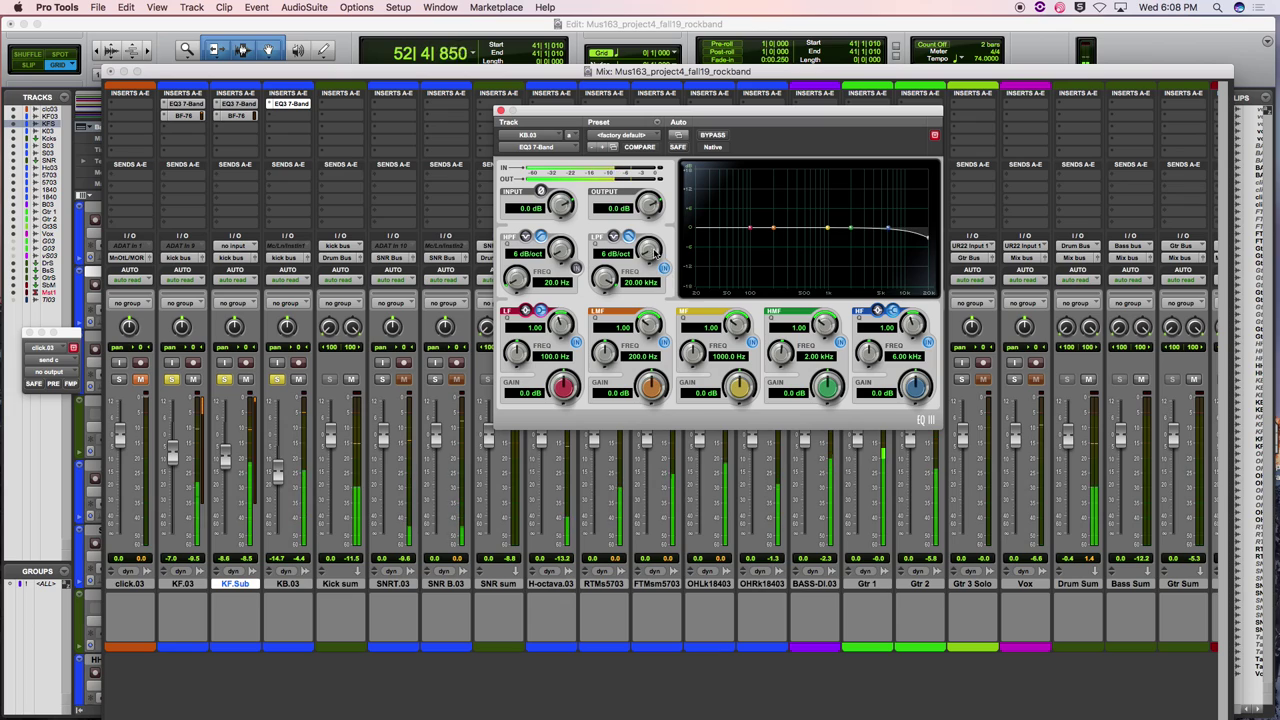
pyautogui.moveTo(648, 250); pyautogui.dragTo(612, 232)
pyautogui.moveTo(605, 285); pyautogui.dragTo(648, 360)
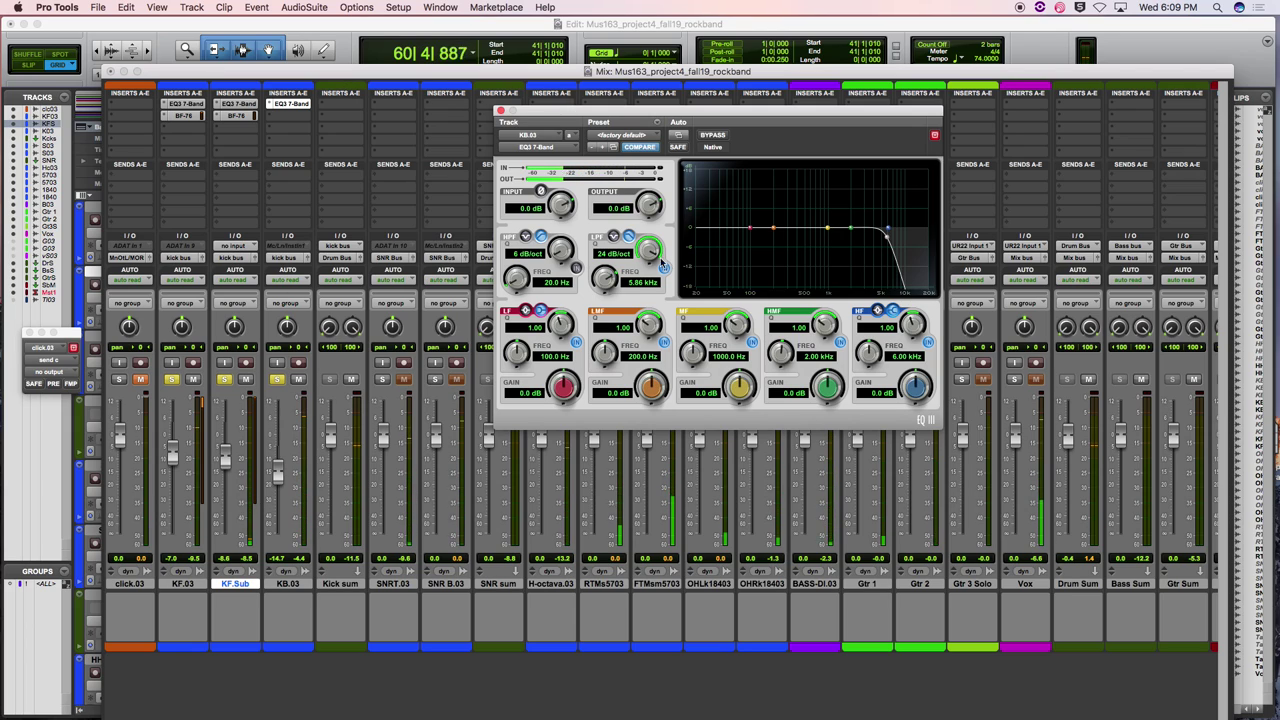
pyautogui.moveTo(650, 255); pyautogui.dragTo(658, 390)
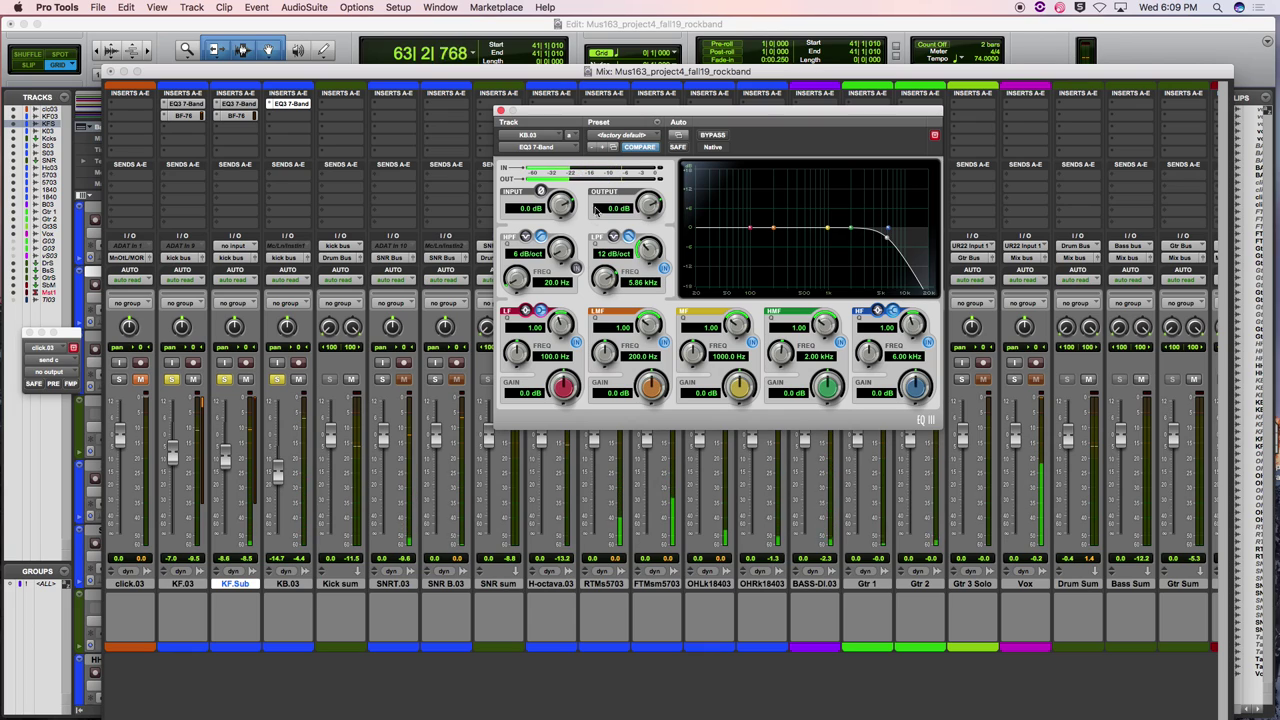
pyautogui.moveTo(605, 280); pyautogui.dragTo(637, 322)
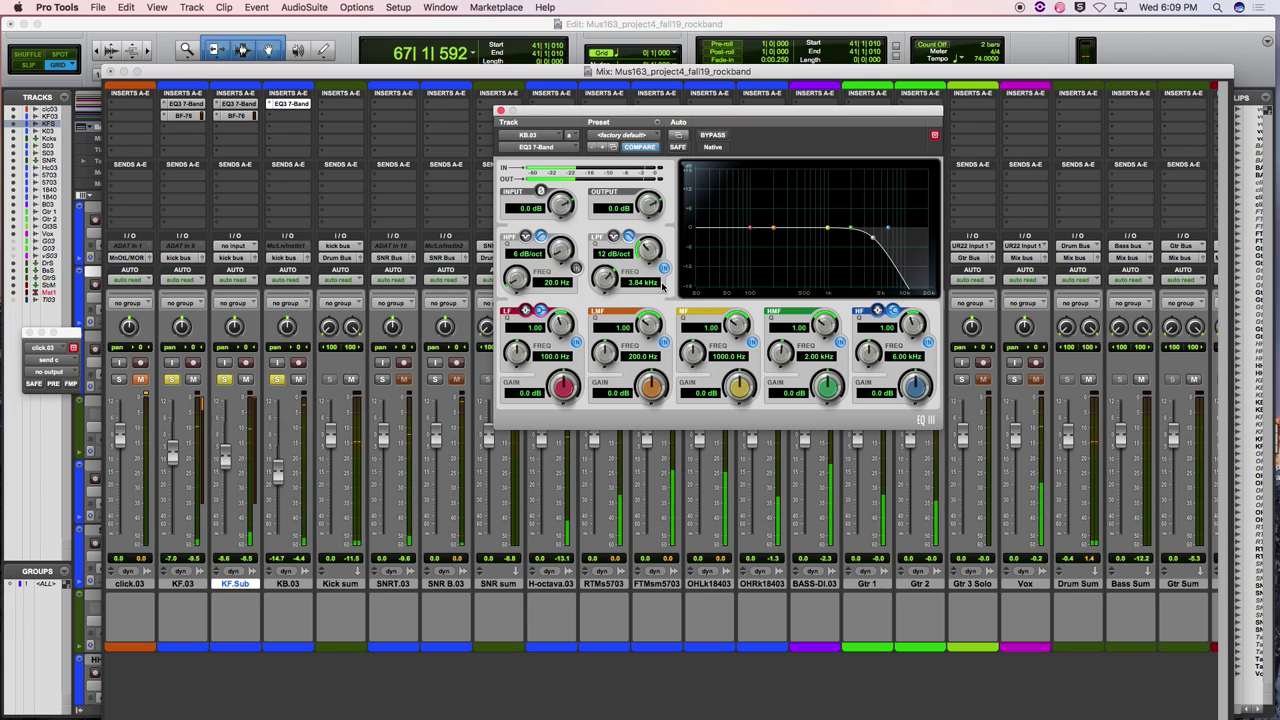
# Close KB.03's EQ window and stop playback
pyautogui.click(501, 111)
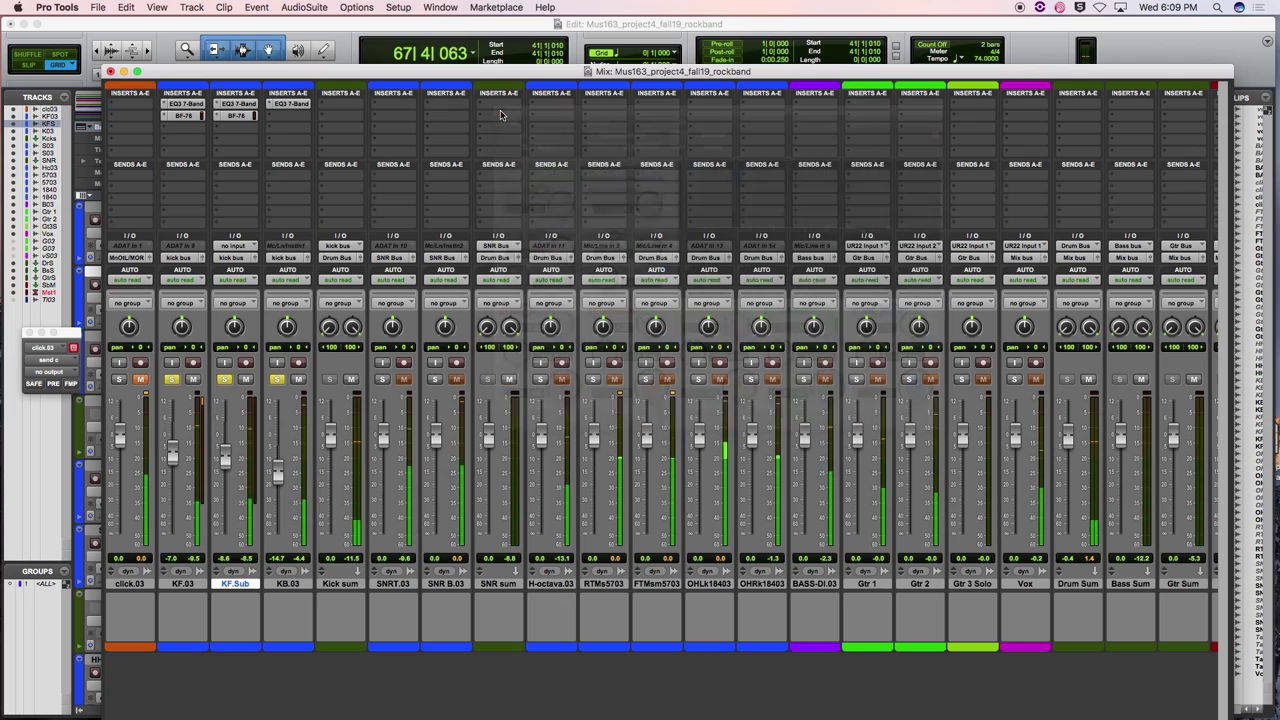
pyautogui.press('space')
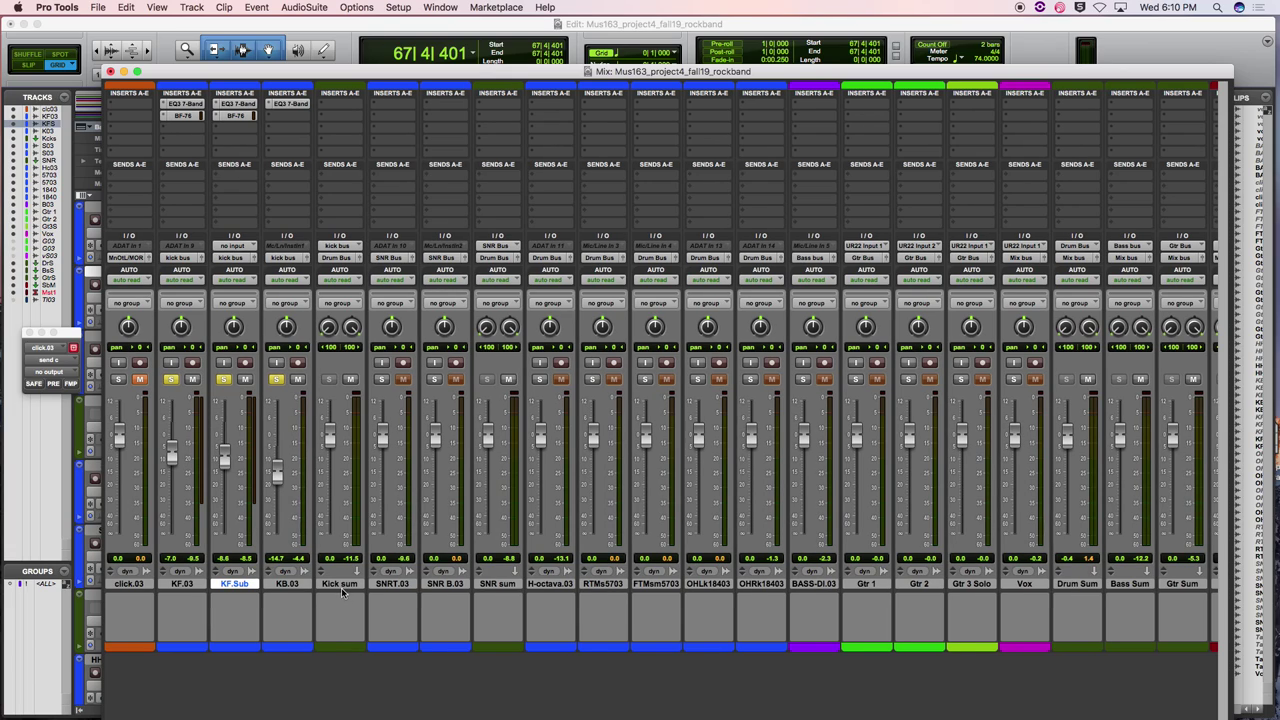
# Insert the BF-76 limiter from Dynamics on the Kick sum track
pyautogui.click(340, 111)
pyautogui.moveTo(370, 134)
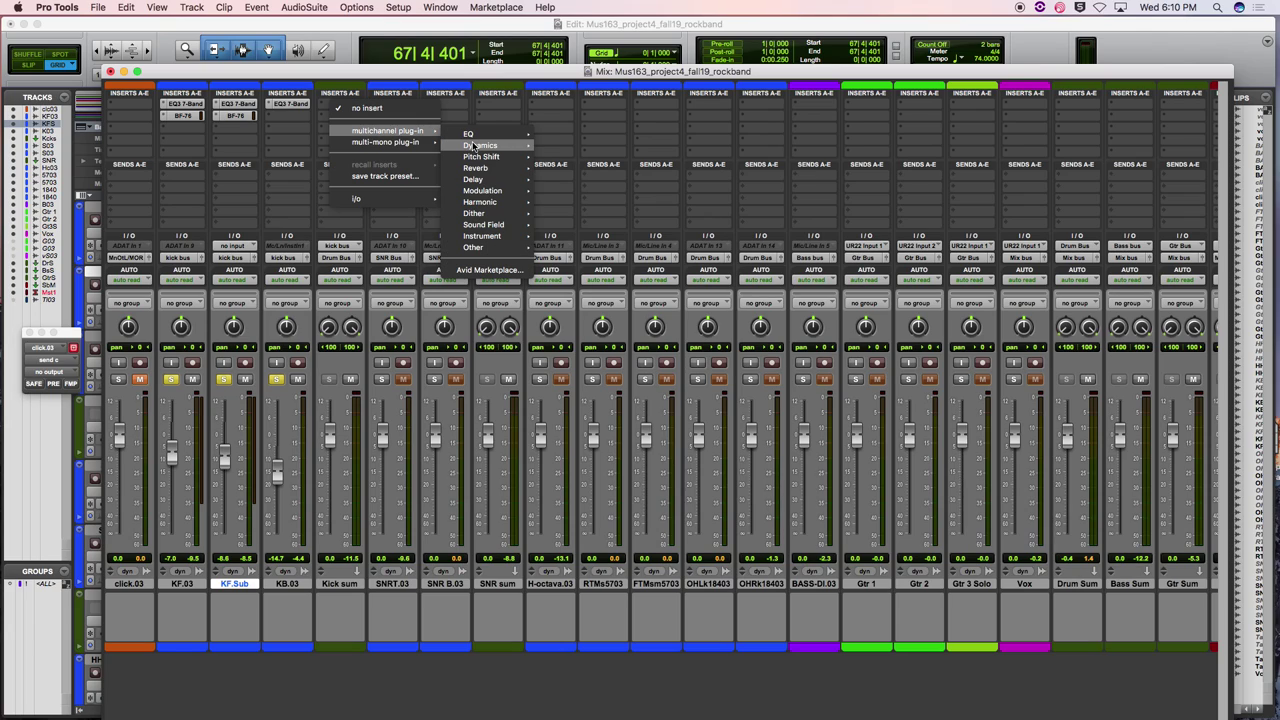
pyautogui.moveTo(482, 148)
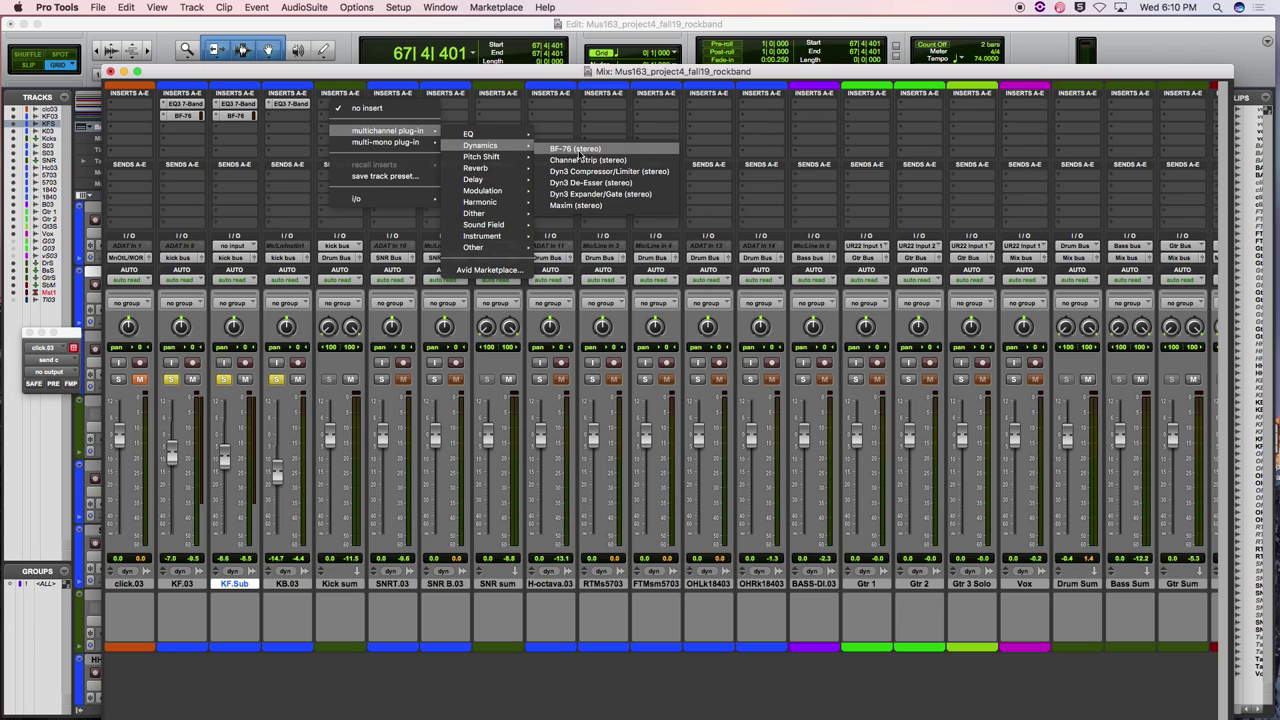
pyautogui.click(578, 149)
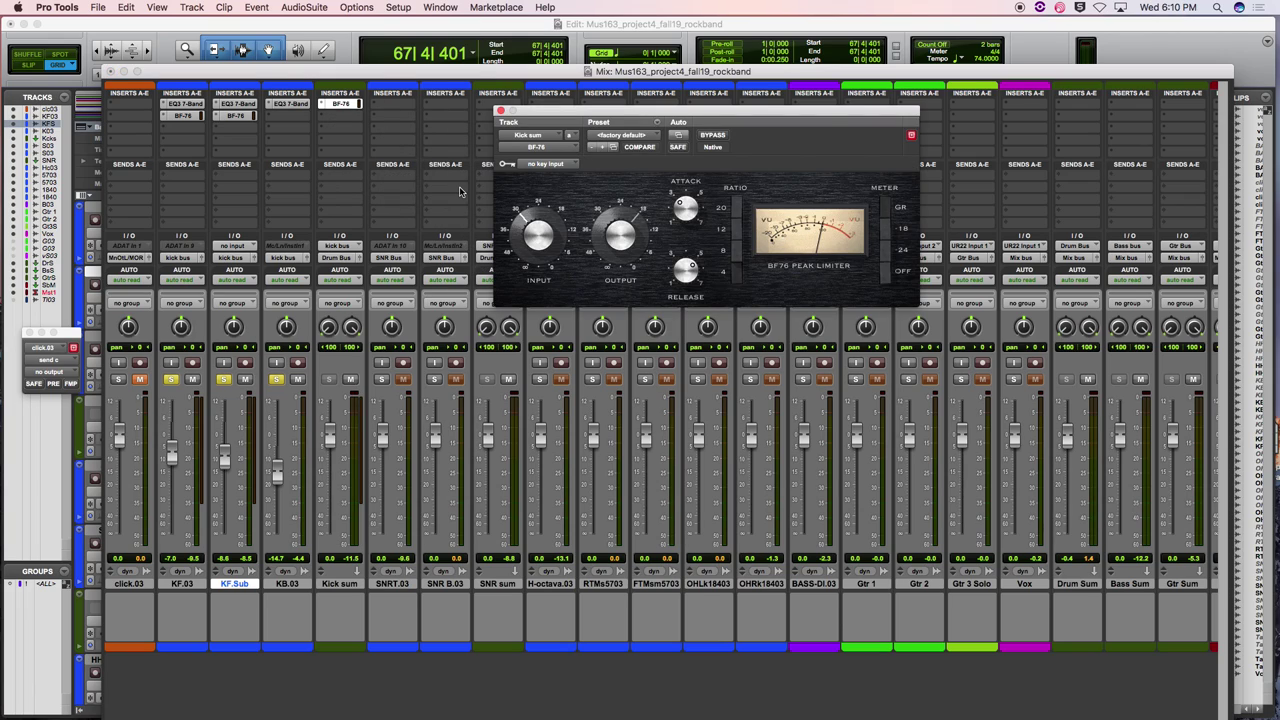
# Play the session, adjust the BF-76 input level, and close its window
pyautogui.press('space')
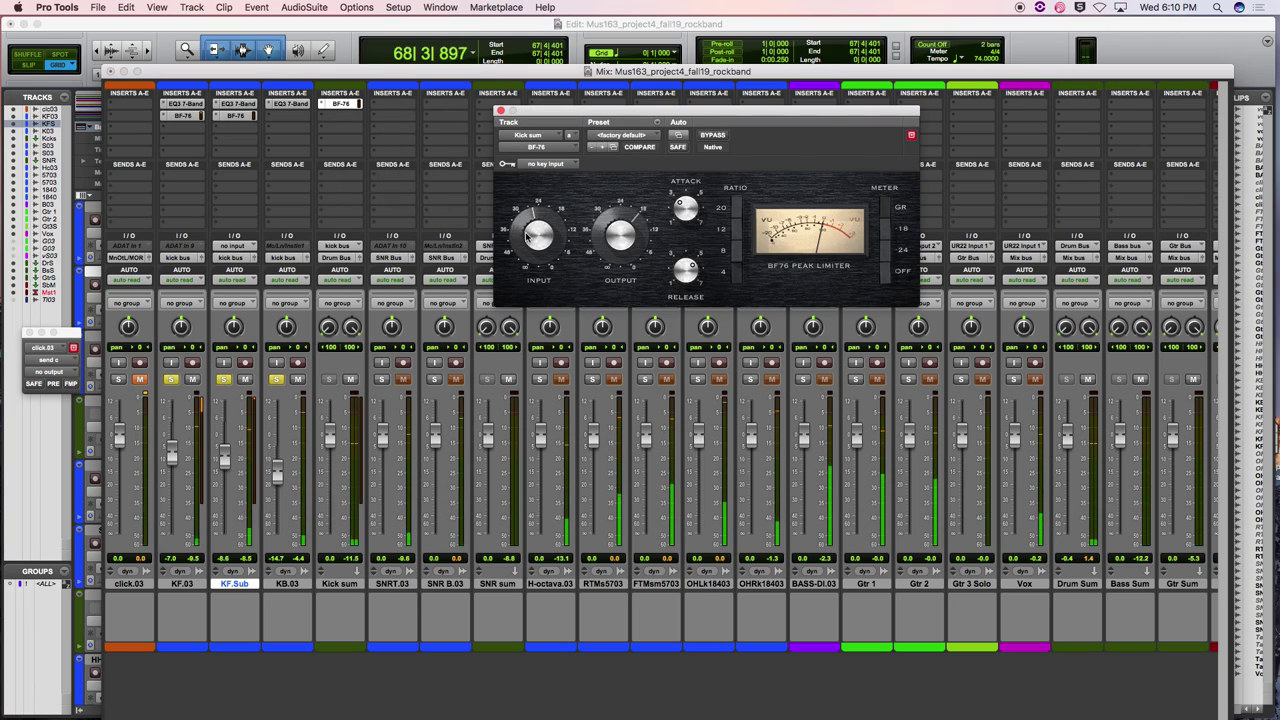
pyautogui.moveTo(527, 234); pyautogui.dragTo(527, 220)
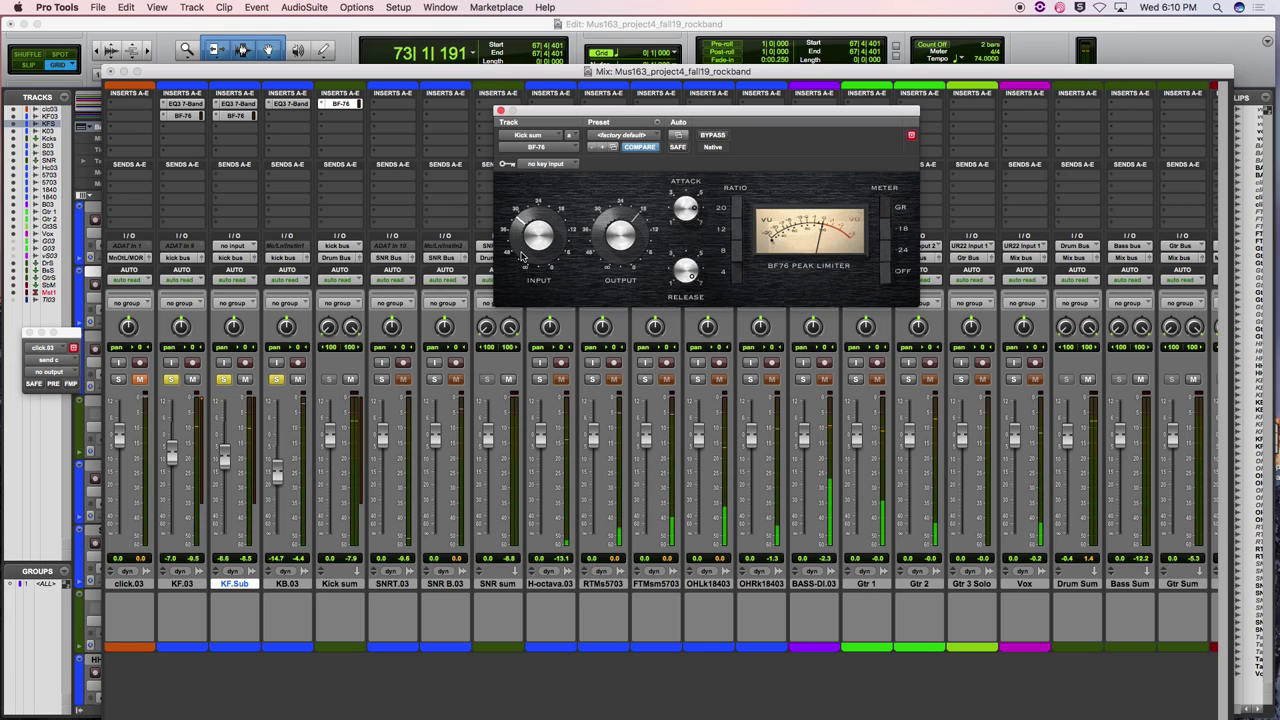
pyautogui.click(501, 110)
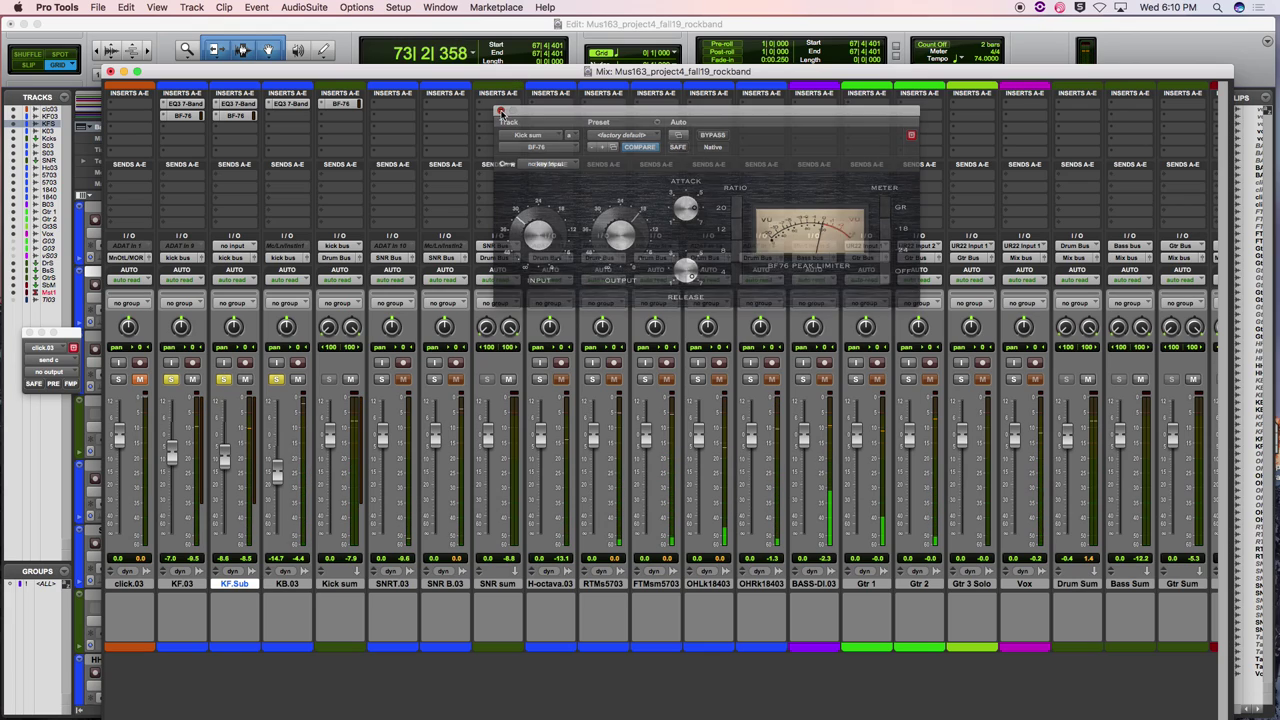
# Start playback from around bar 37 in the Edit window
pyautogui.click(322, 108)
pyautogui.click(334, 118)
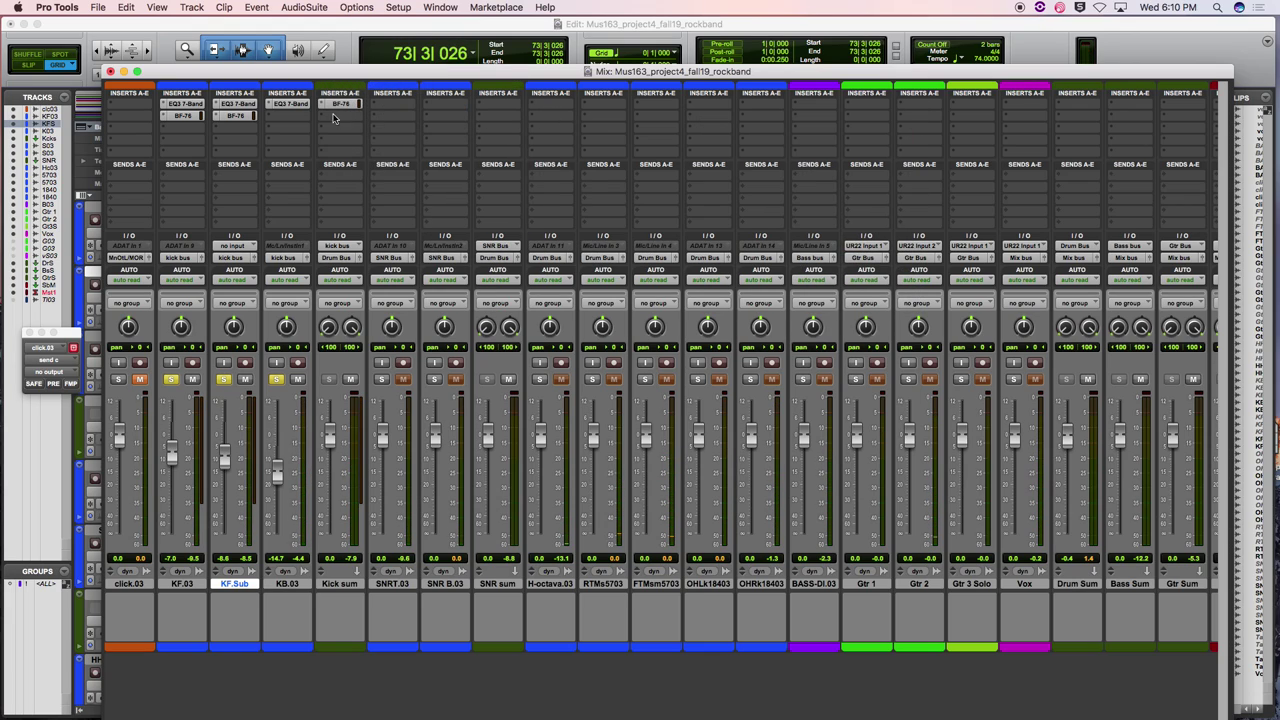
pyautogui.doubleClick(506, 73)
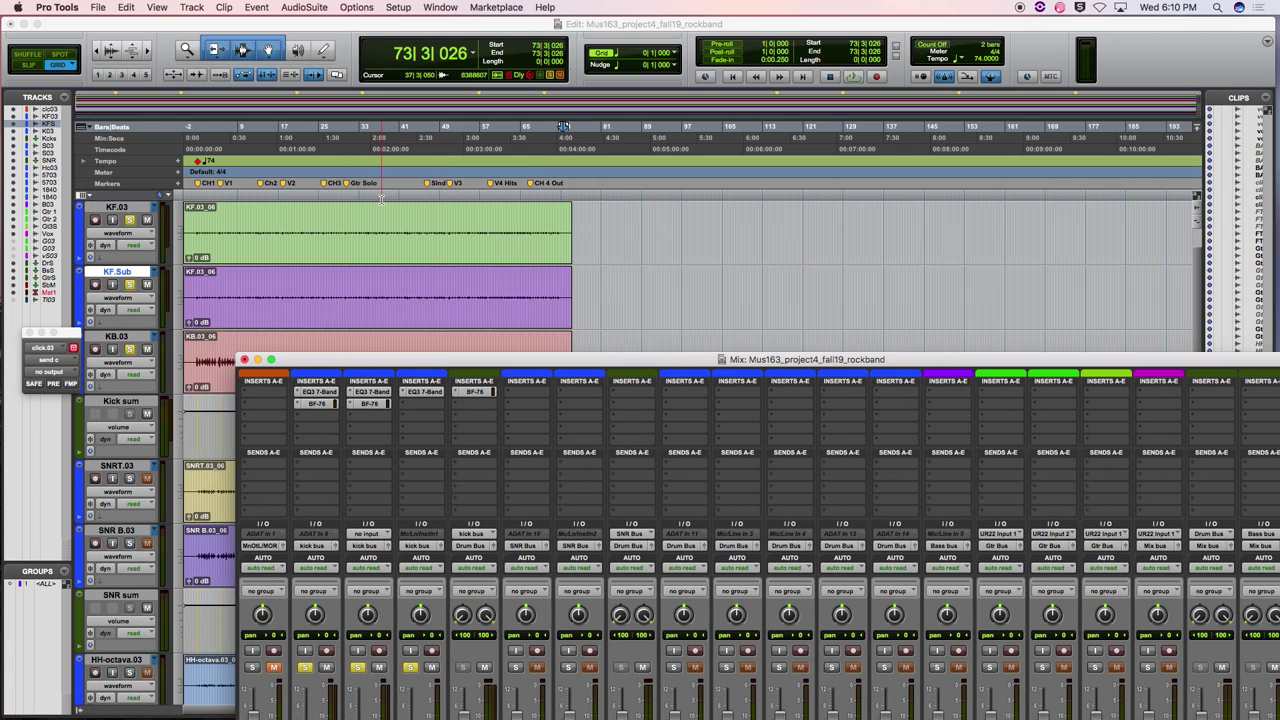
pyautogui.click(381, 199)
pyautogui.scroll(2, 587, 317)
pyautogui.press('super+equal')
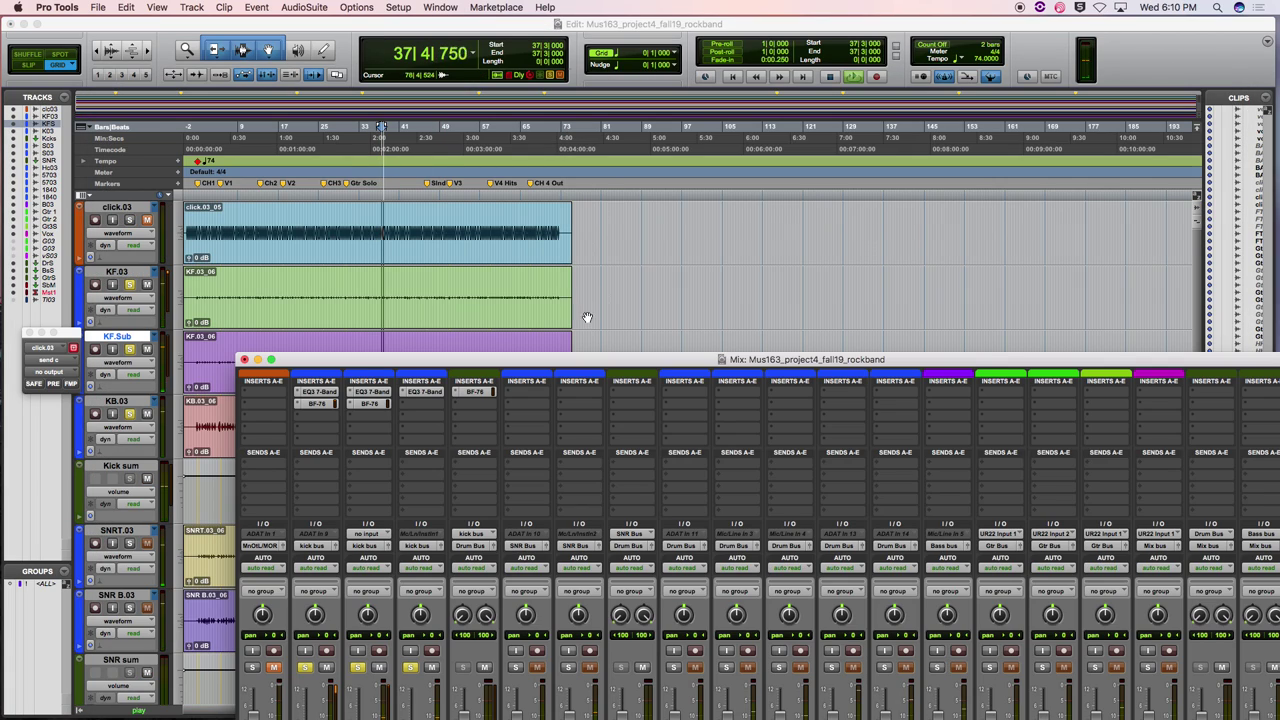
# Back in the full mixer, bypass Kick sum's BF-76 to compare, then reopen its window
pyautogui.doubleClick(570, 358)
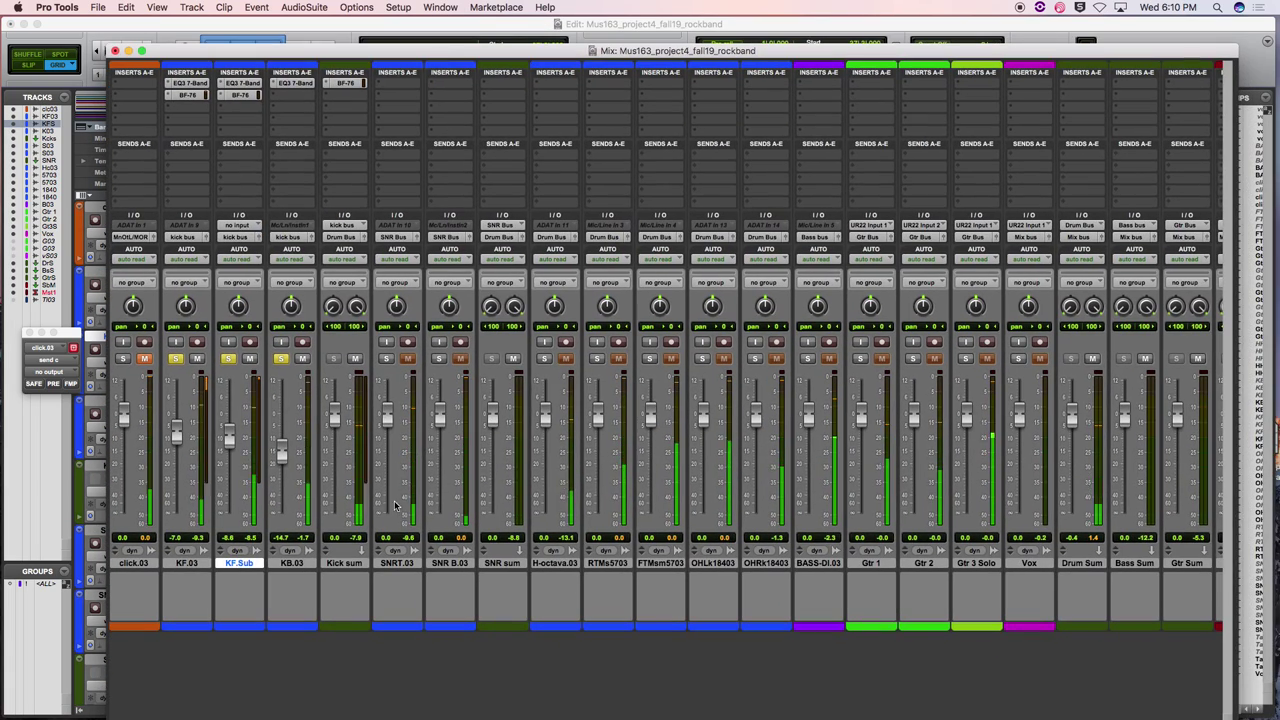
pyautogui.click(352, 83)
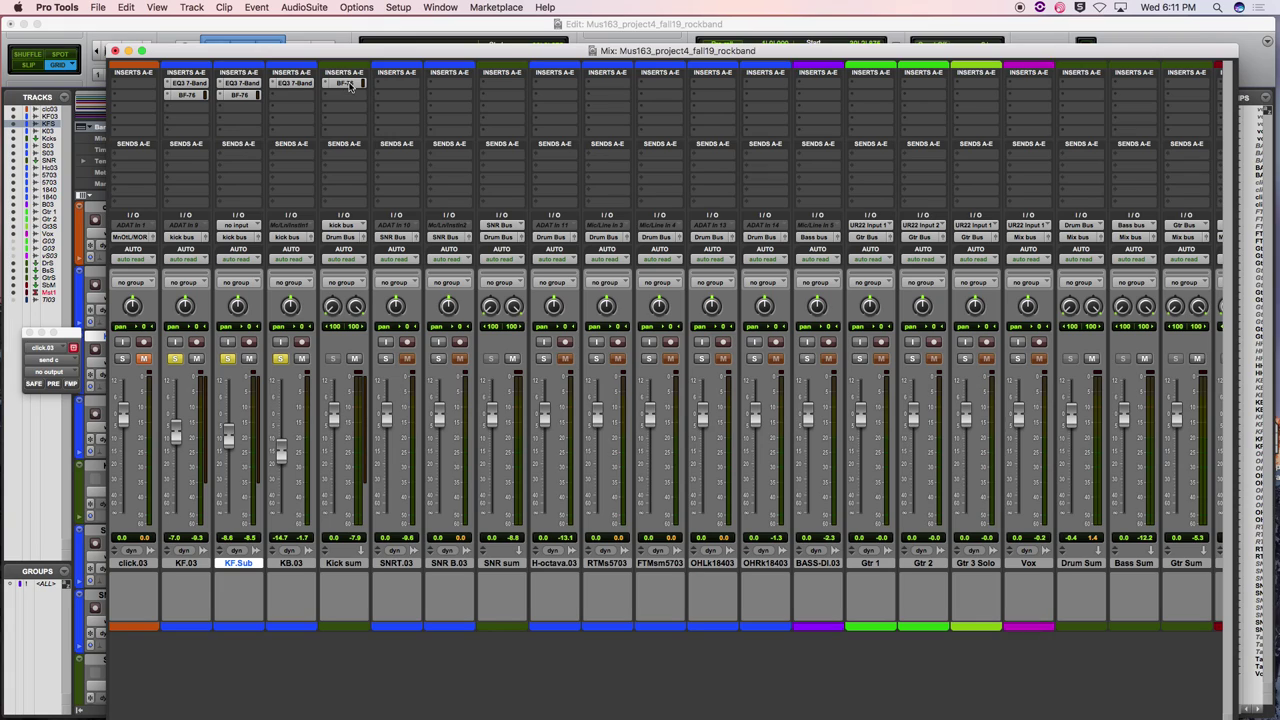
pyautogui.click(347, 85)
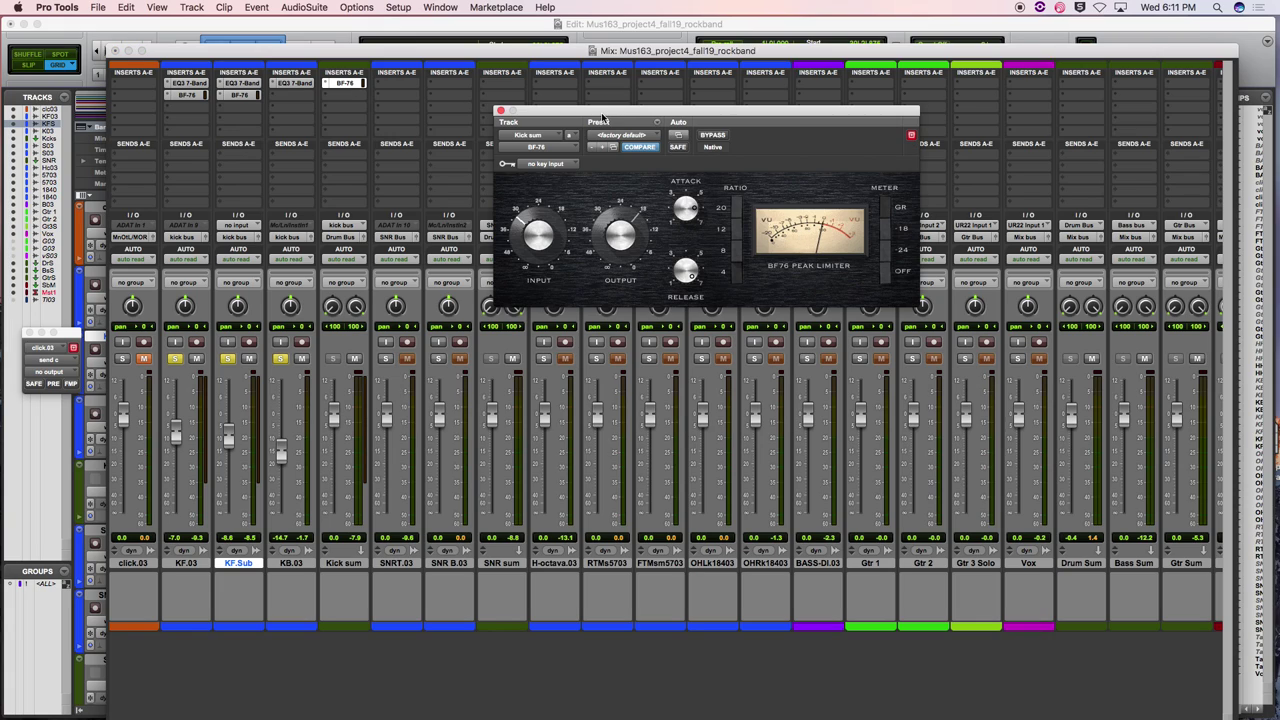
# During playback, toggle the BF-76 bypass twice to compare, leaving it active, then close it
pyautogui.moveTo(607, 110); pyautogui.dragTo(539, 66)
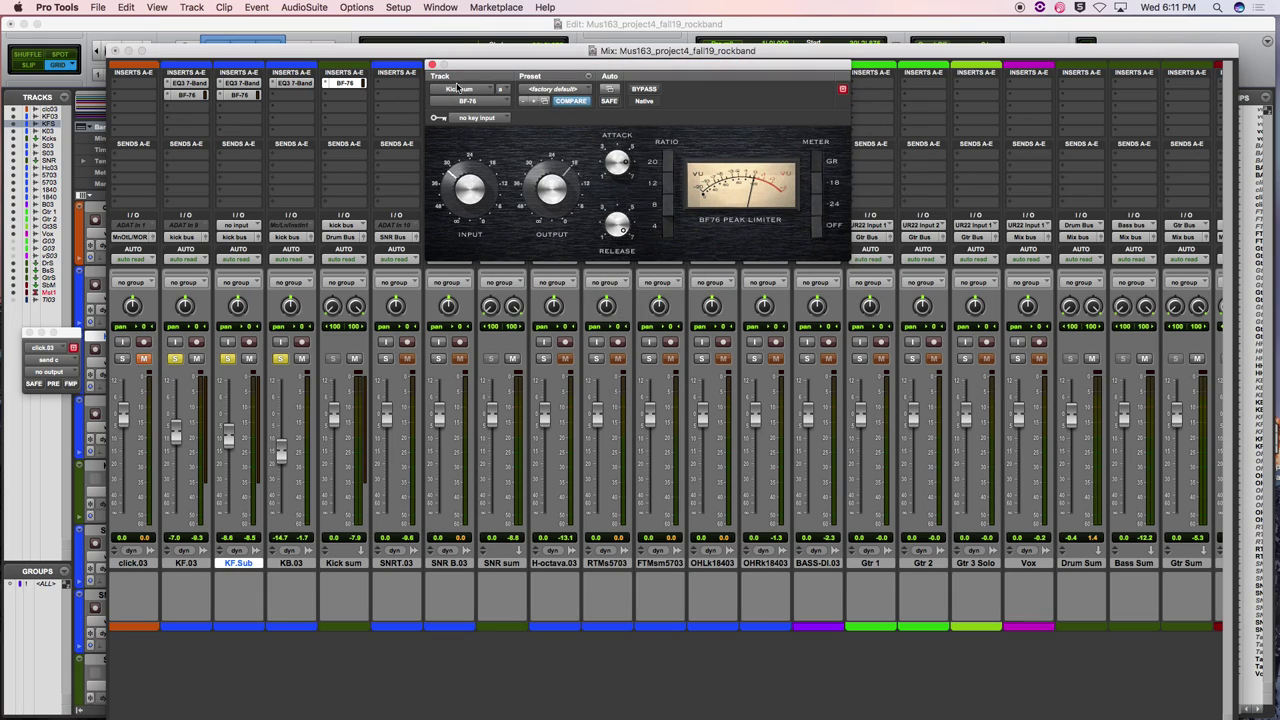
pyautogui.press('space')
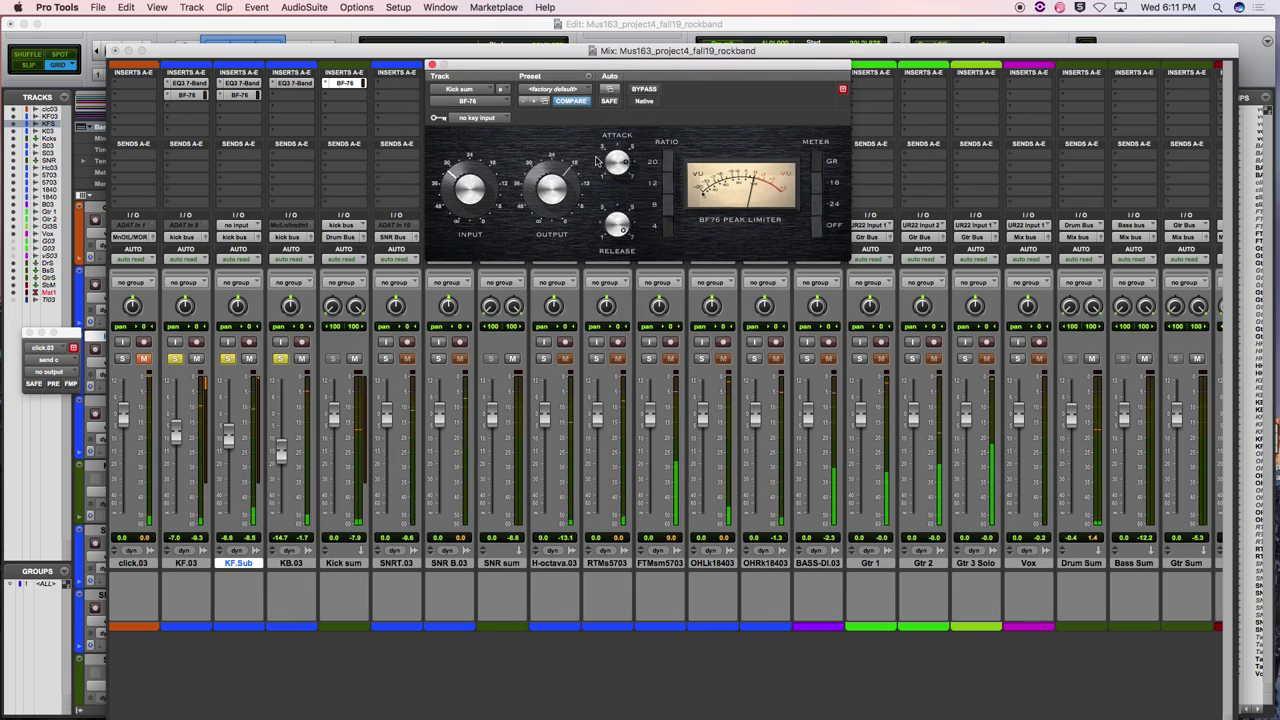
pyautogui.click(645, 90)
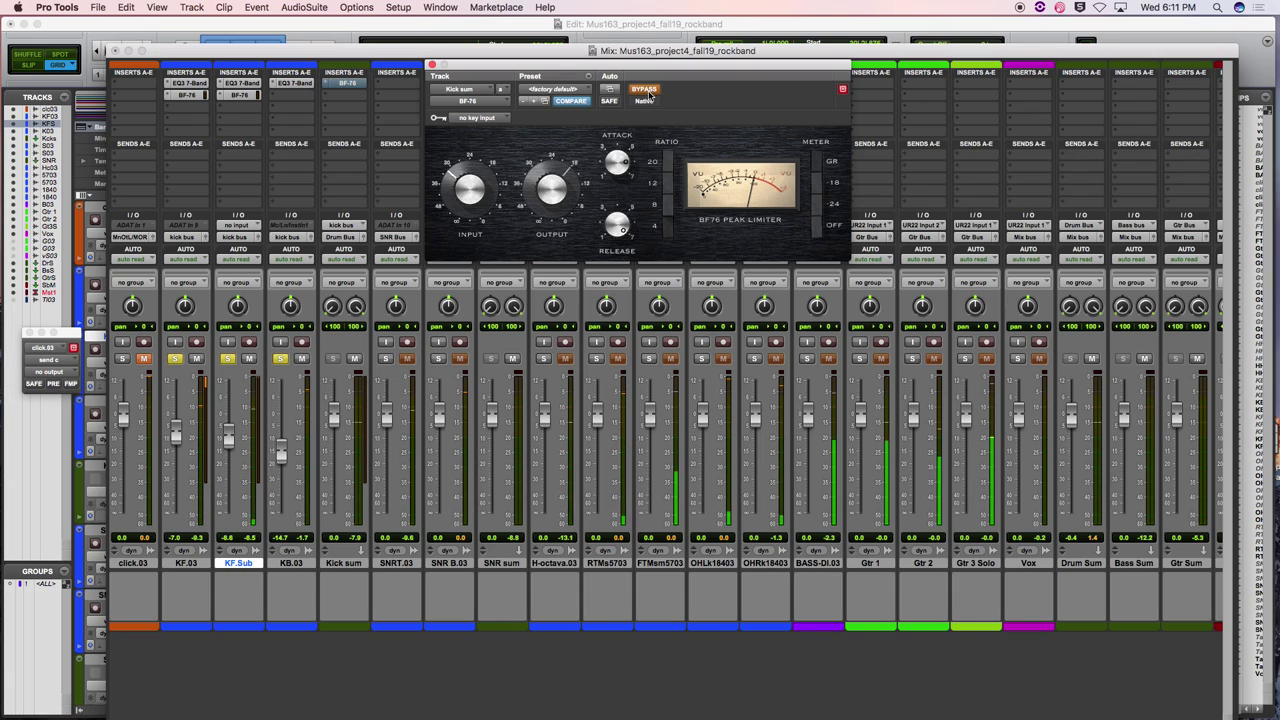
pyautogui.click(648, 92)
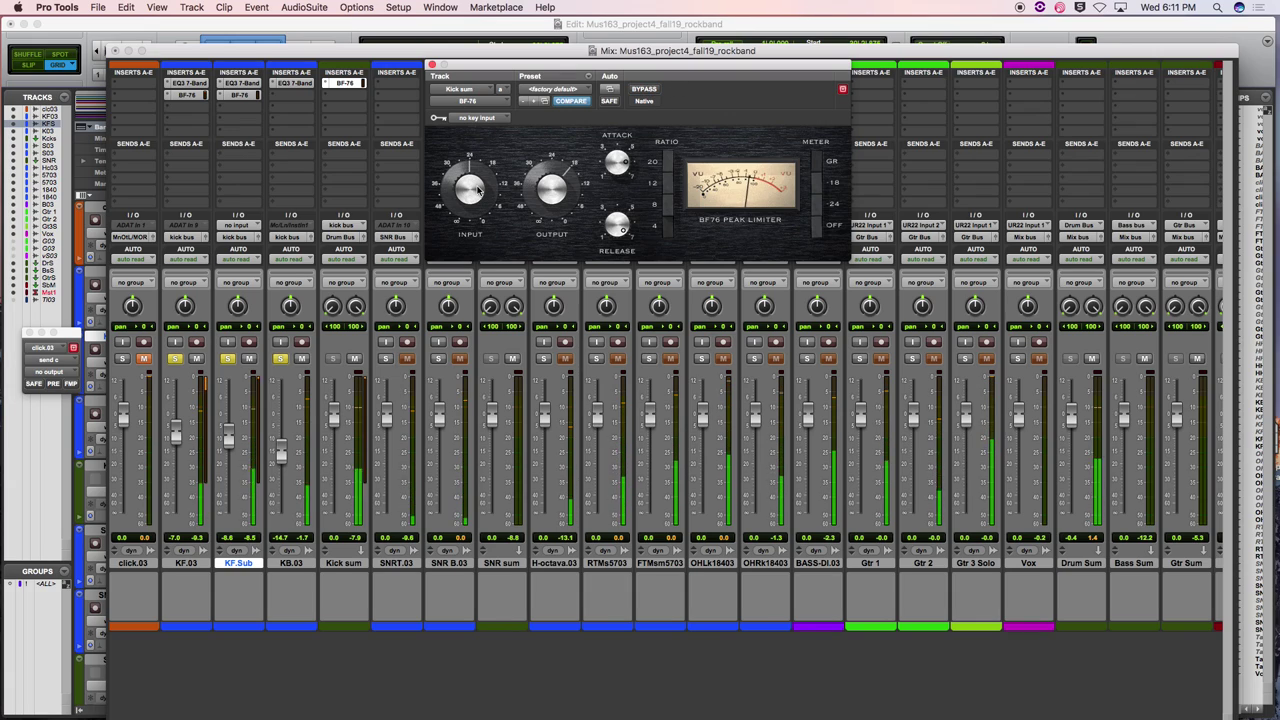
pyautogui.click(648, 91)
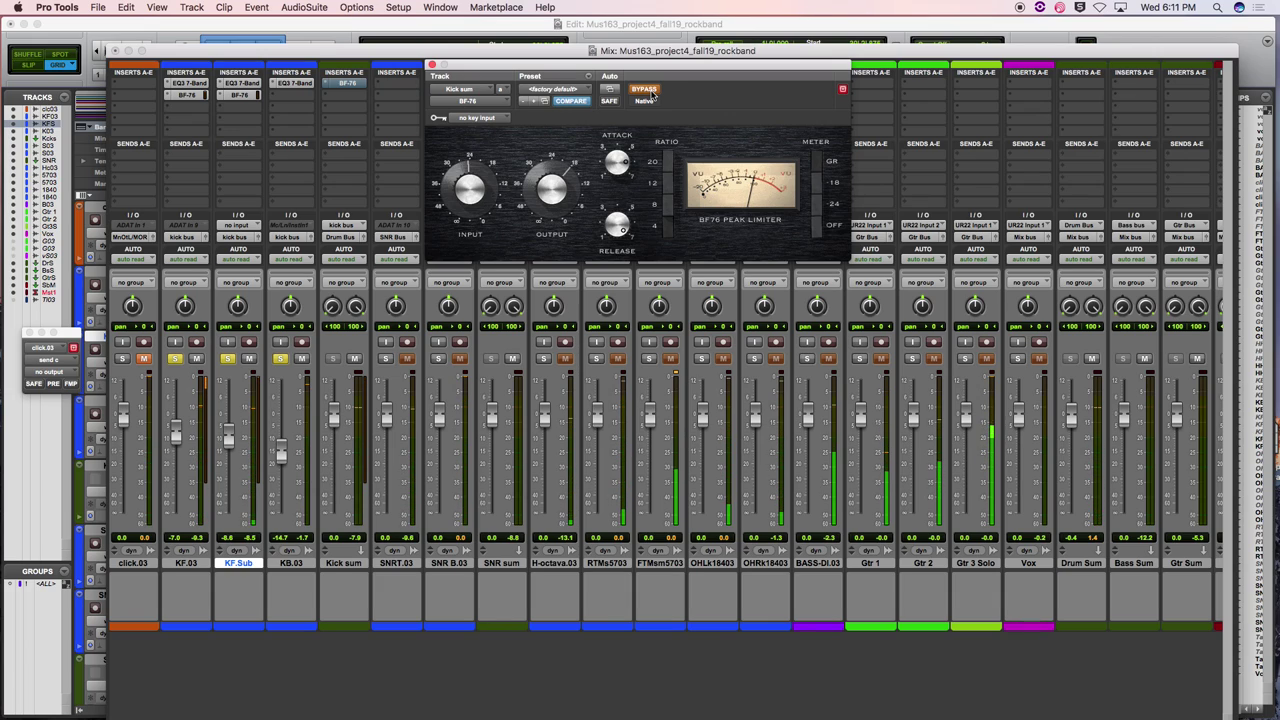
pyautogui.click(648, 91)
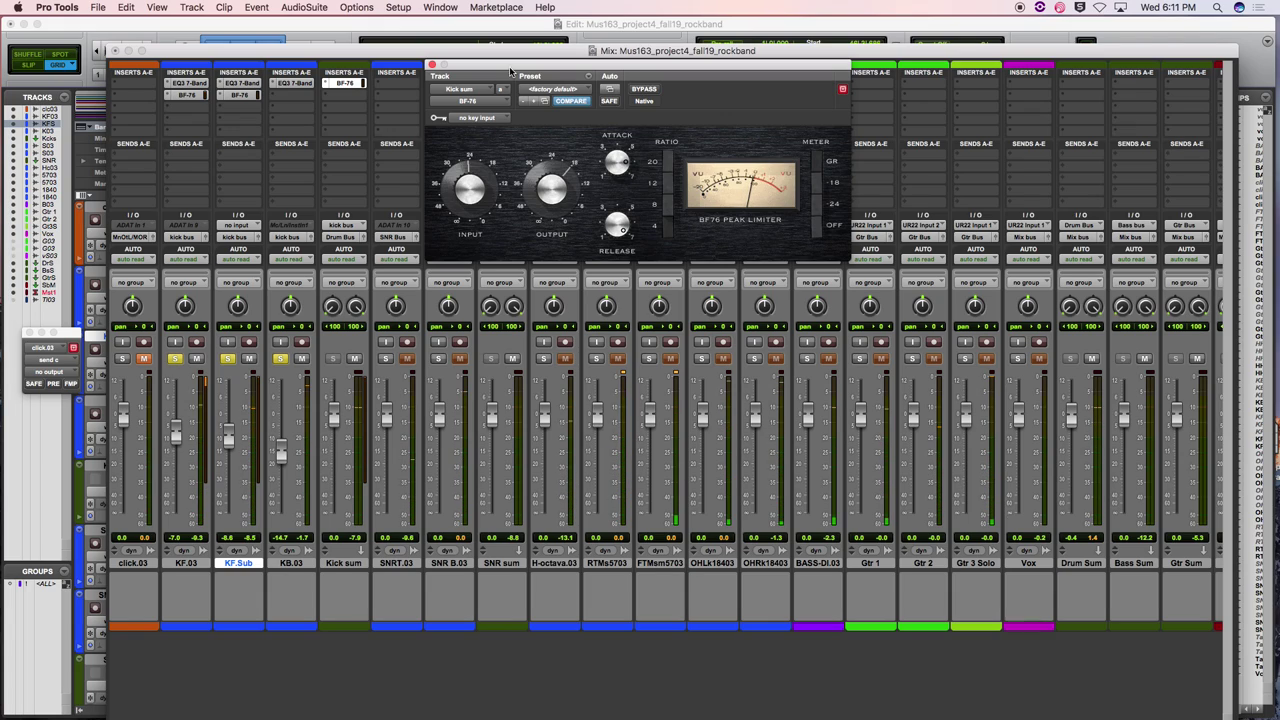
pyautogui.click(432, 65)
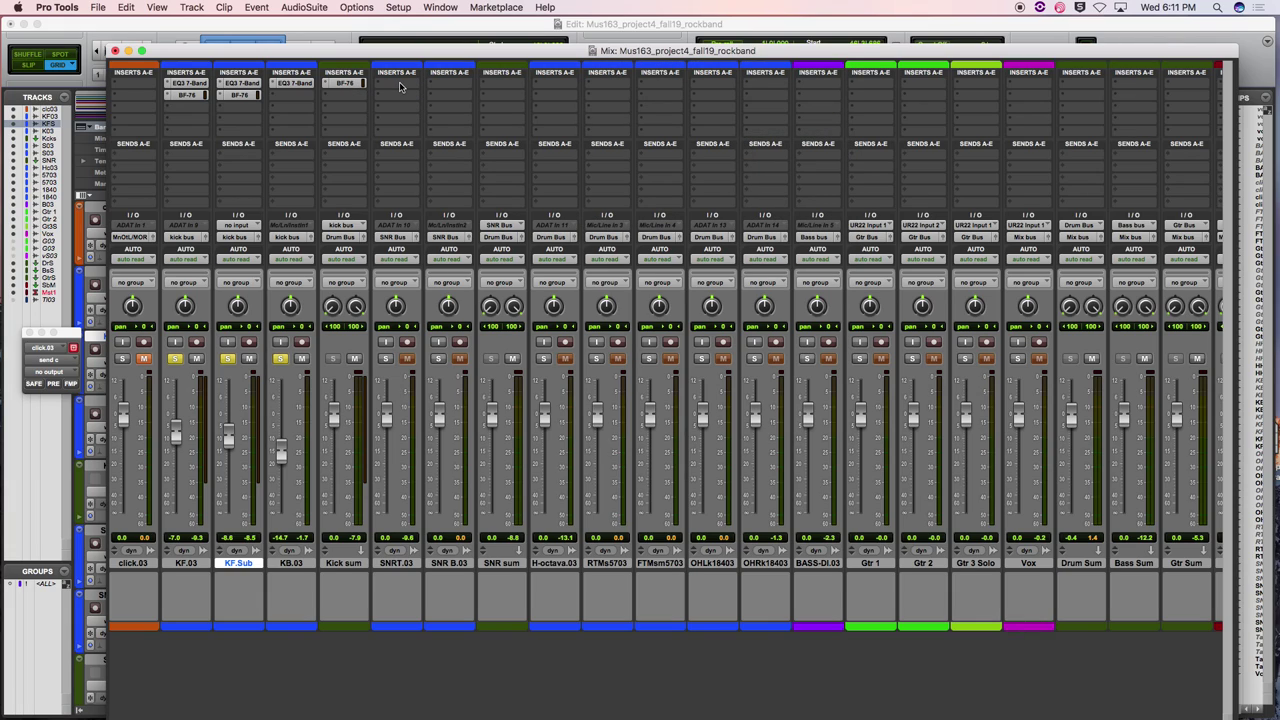
# Bypass Kick sum's BF-76 insert and make SNR B.03 the only soloed track
pyautogui.keyDown('super'); pyautogui.click(343, 85); pyautogui.keyUp('super')
pyautogui.click(386, 358)
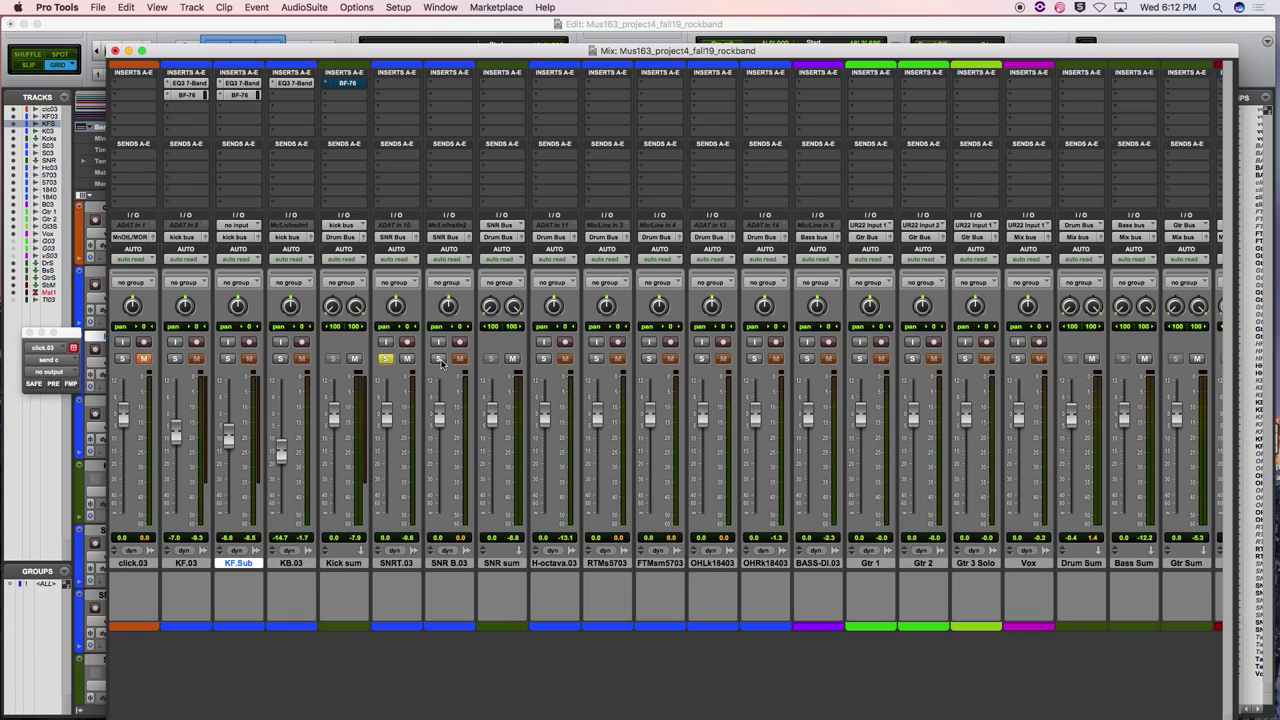
pyautogui.click(438, 358)
# Solo SNRT.03 in place of SNR B.03
pyautogui.click(387, 360)
# Insert a mono Dyn3 Expander/Gate on SNRT.03's first insert slot and reposition its window
pyautogui.click(406, 90)
pyautogui.moveTo(426, 112)
pyautogui.moveTo(515, 125)
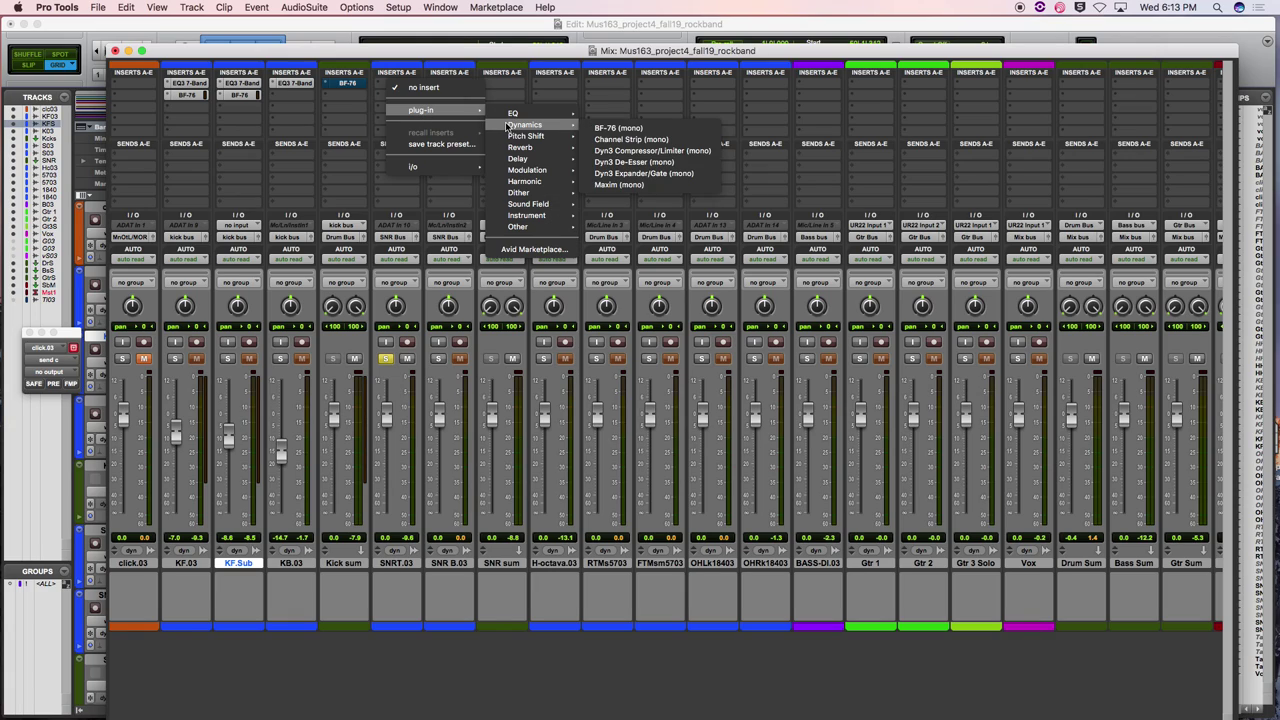
pyautogui.click(677, 174)
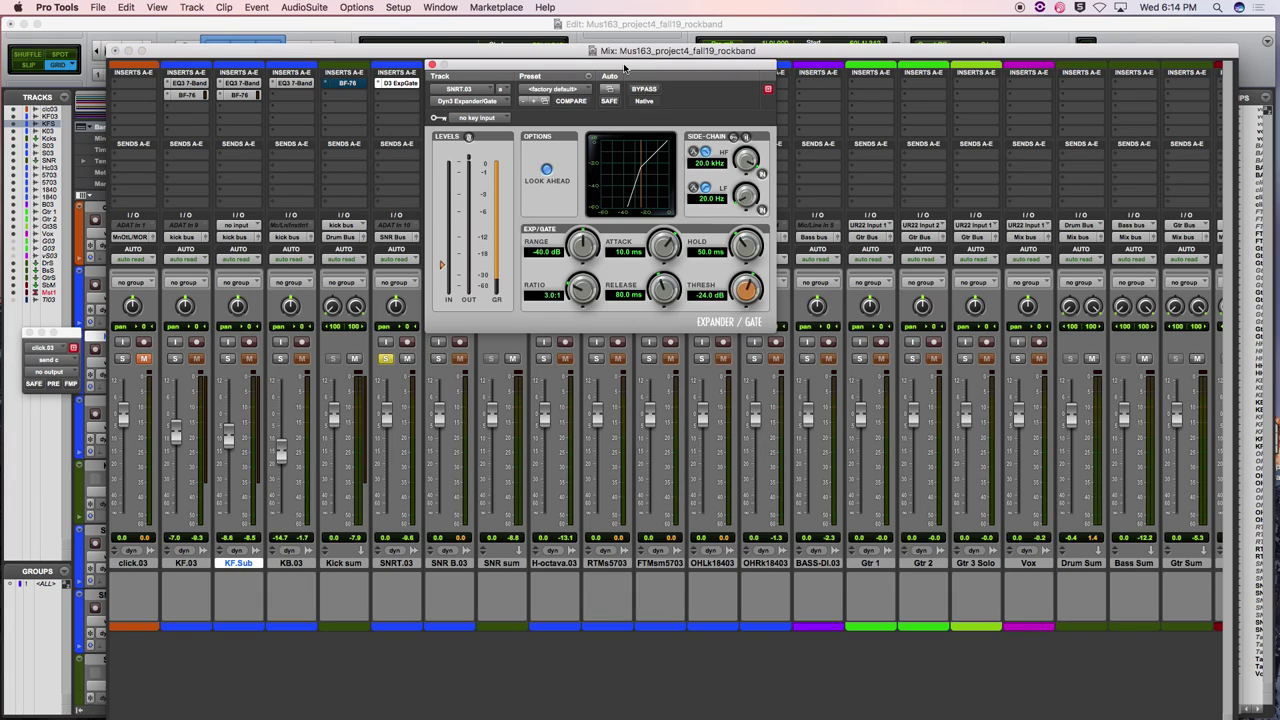
pyautogui.moveTo(630, 66); pyautogui.dragTo(772, 124)
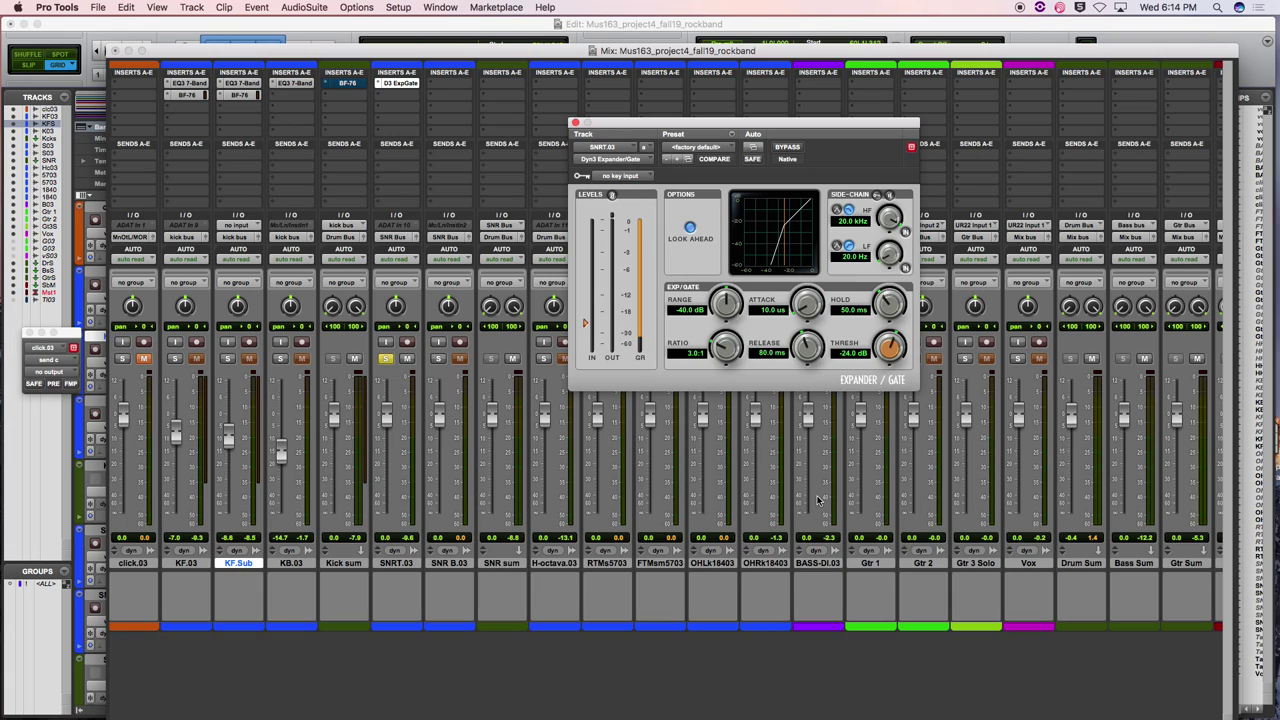
# Turn the Dyn3 gate's Thresh, Ratio and Release knobs to -23.4 dB, 58.2:1 and 164.1 ms
pyautogui.click(806, 300)
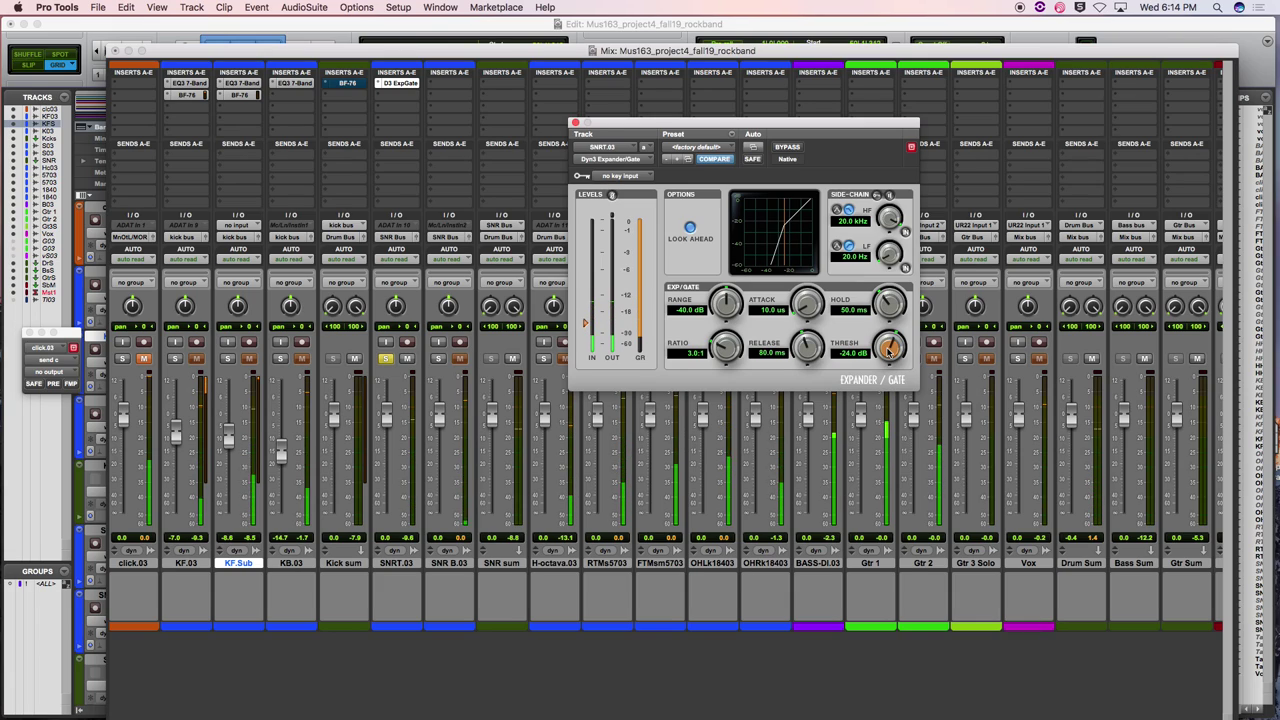
pyautogui.moveTo(888, 348); pyautogui.dragTo(893, 362)
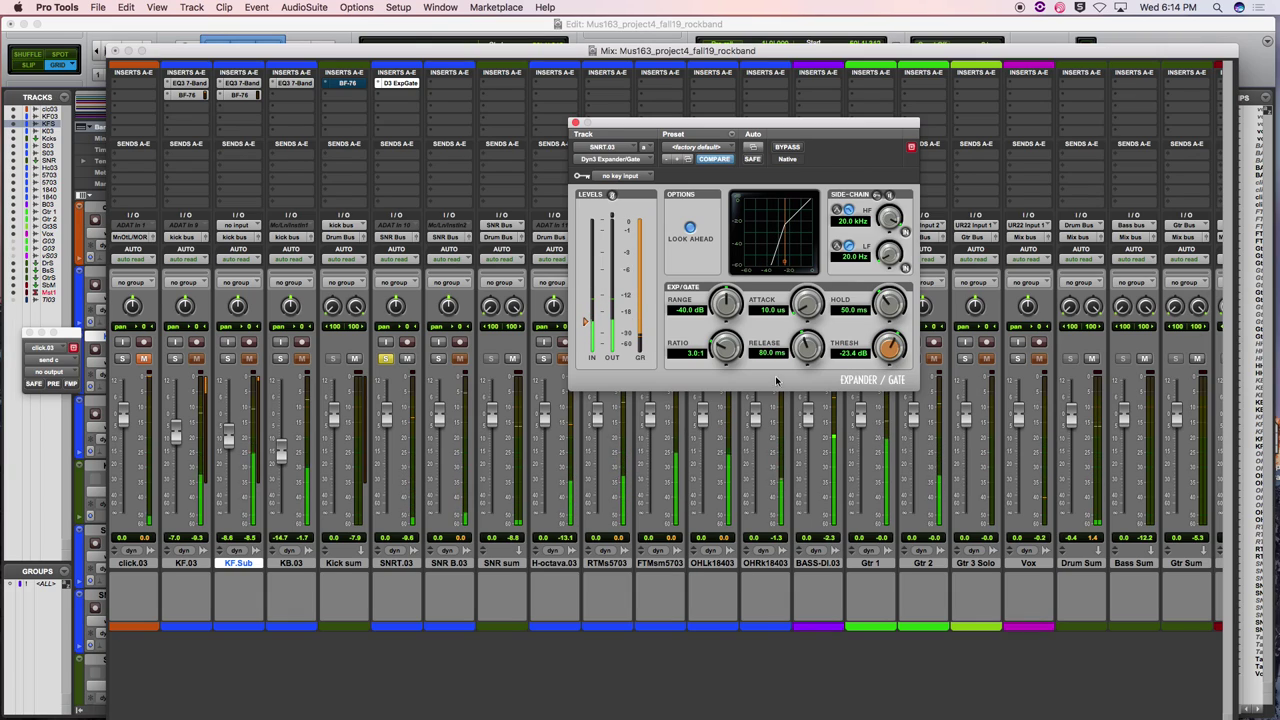
pyautogui.moveTo(727, 346); pyautogui.dragTo(718, 265)
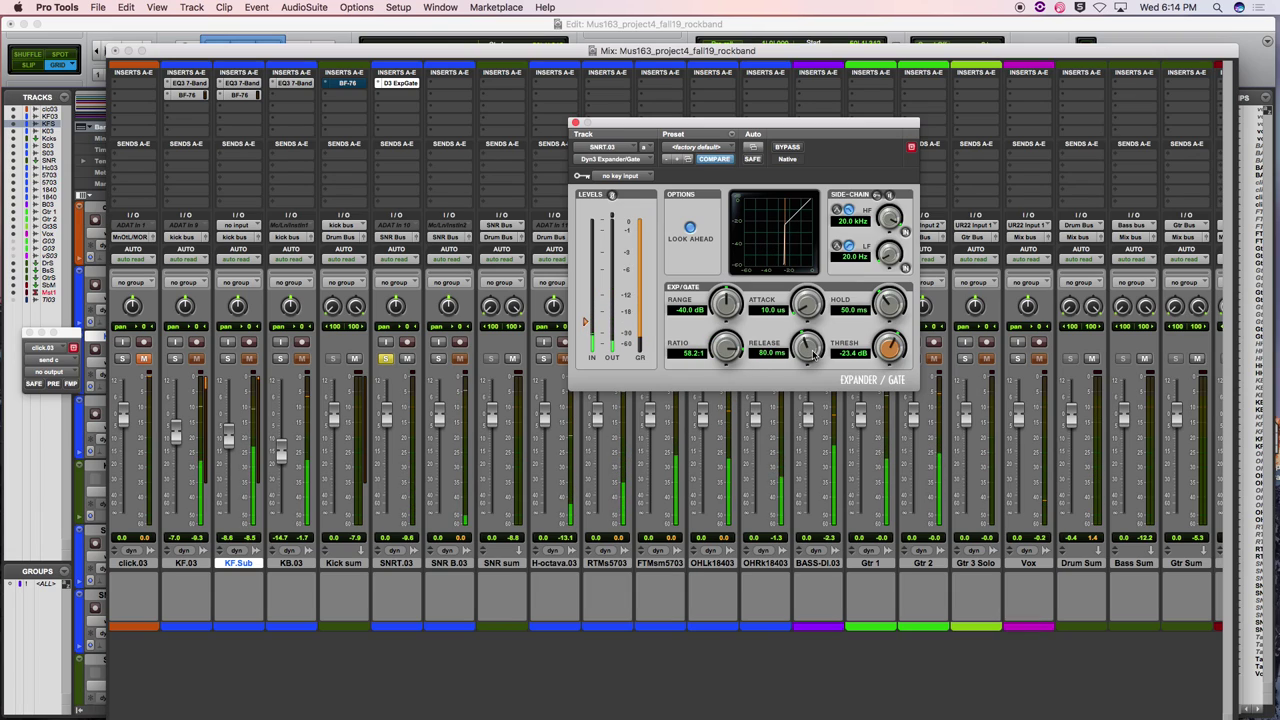
pyautogui.moveTo(813, 352); pyautogui.dragTo(800, 298)
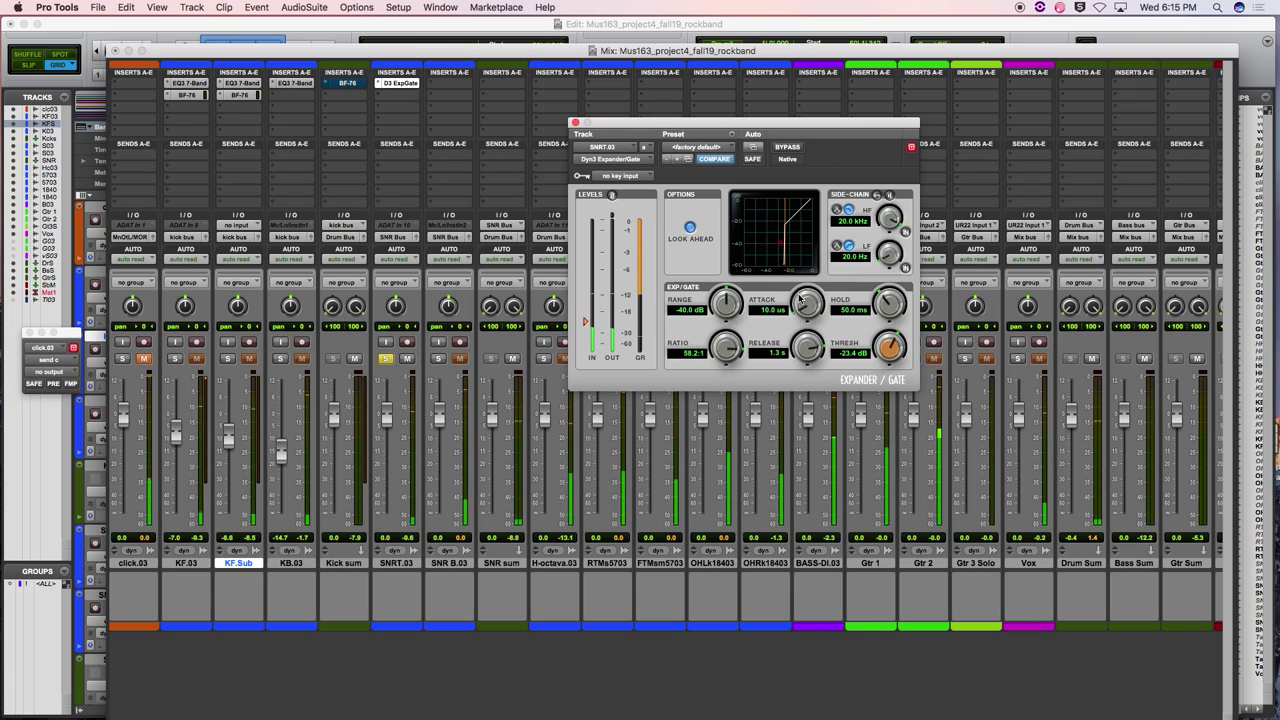
pyautogui.moveTo(800, 298); pyautogui.dragTo(796, 328)
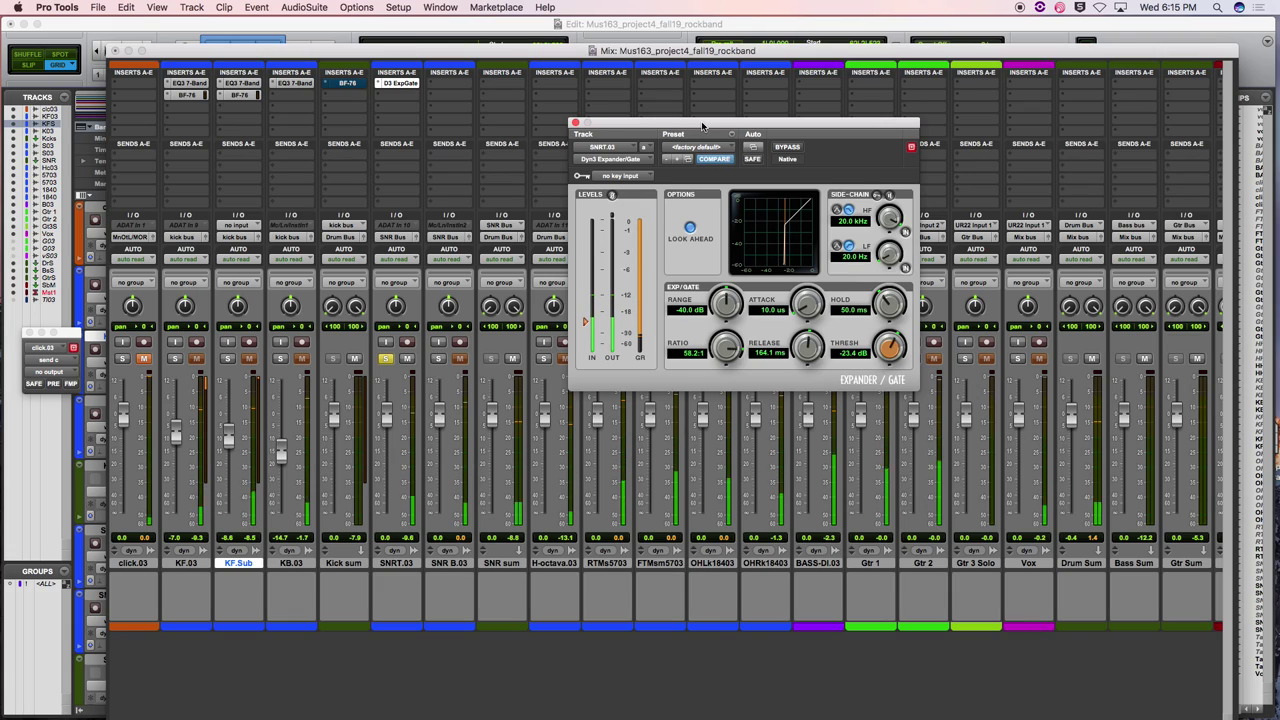
# Unsolo SNRT.03 and close the Expander/Gate plug-in window
pyautogui.click(386, 359)
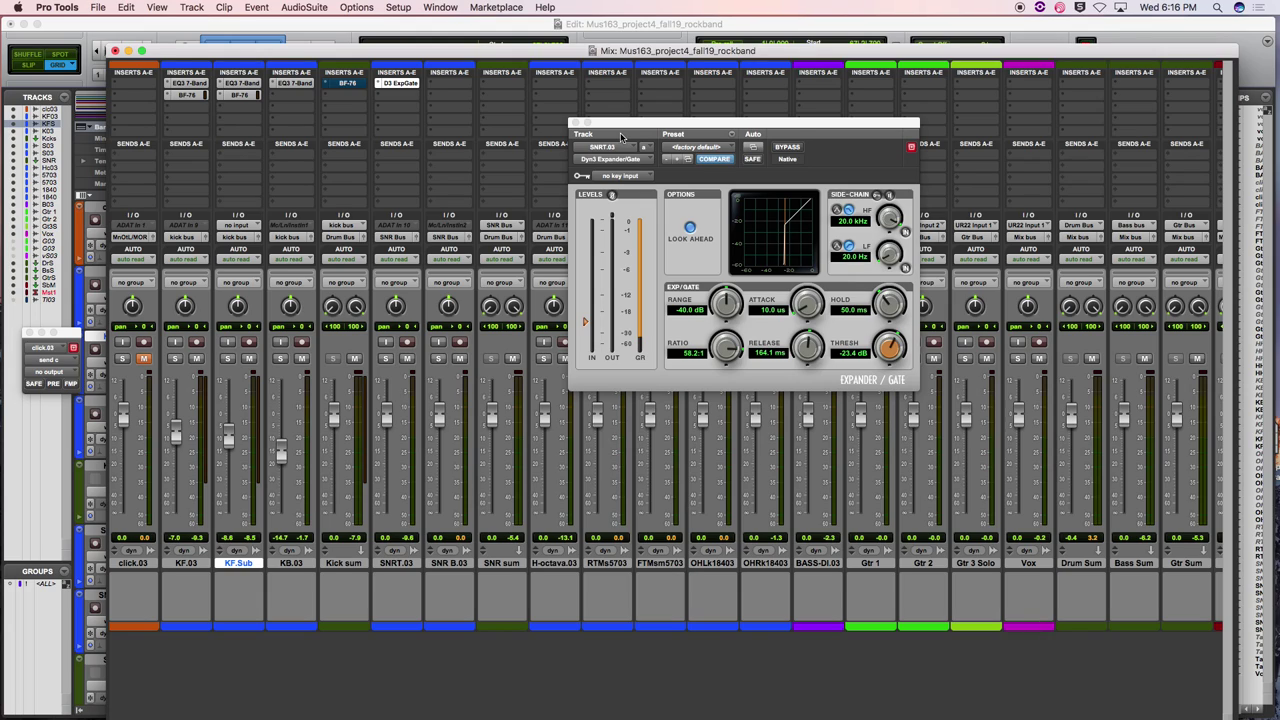
pyautogui.click(575, 123)
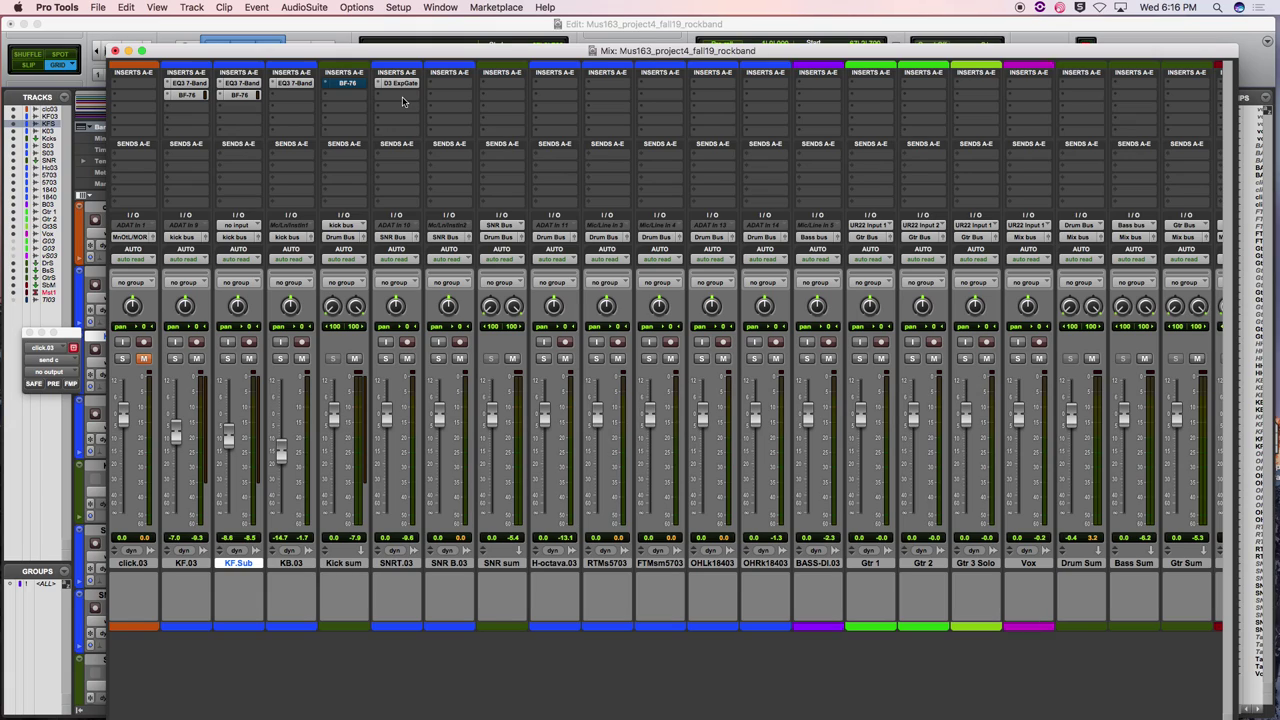
# Add an EQ3 7-Band after SNRT.03's Dyn3 gate, reposition its window, and solo the track
pyautogui.click(398, 100)
pyautogui.moveTo(406, 123)
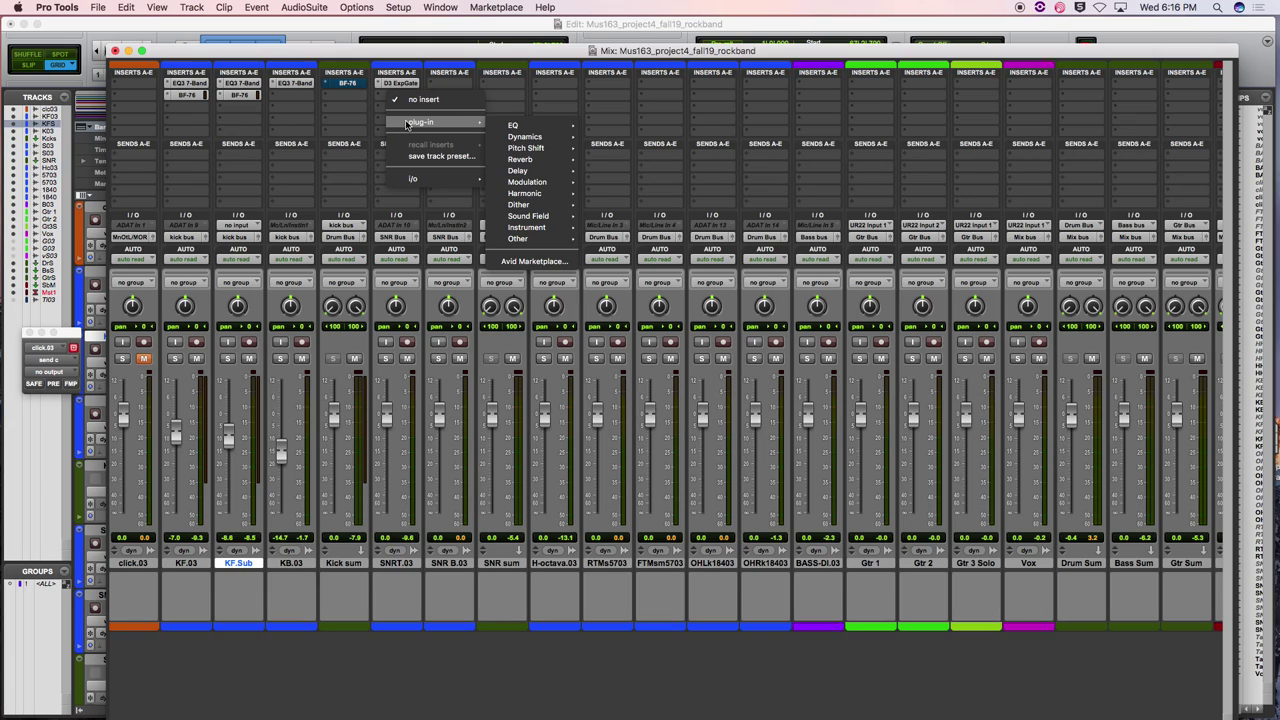
pyautogui.moveTo(537, 127)
pyautogui.click(632, 162)
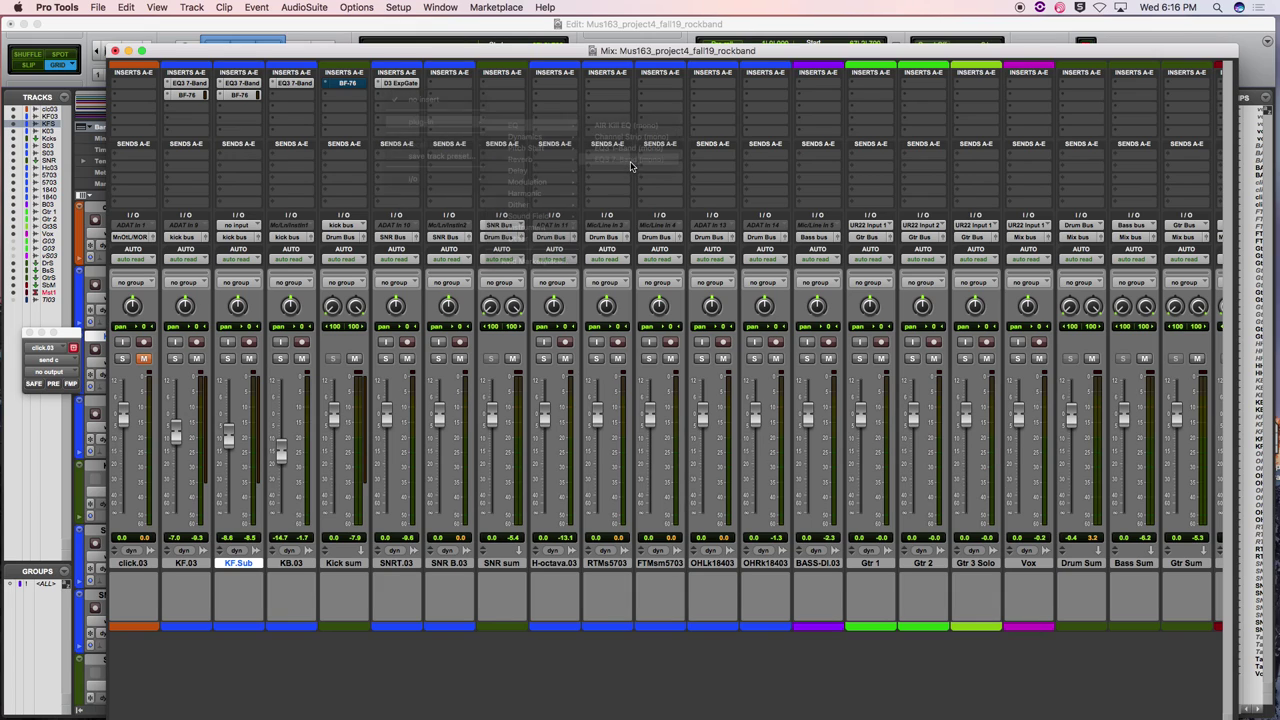
pyautogui.moveTo(696, 128); pyautogui.dragTo(649, 81)
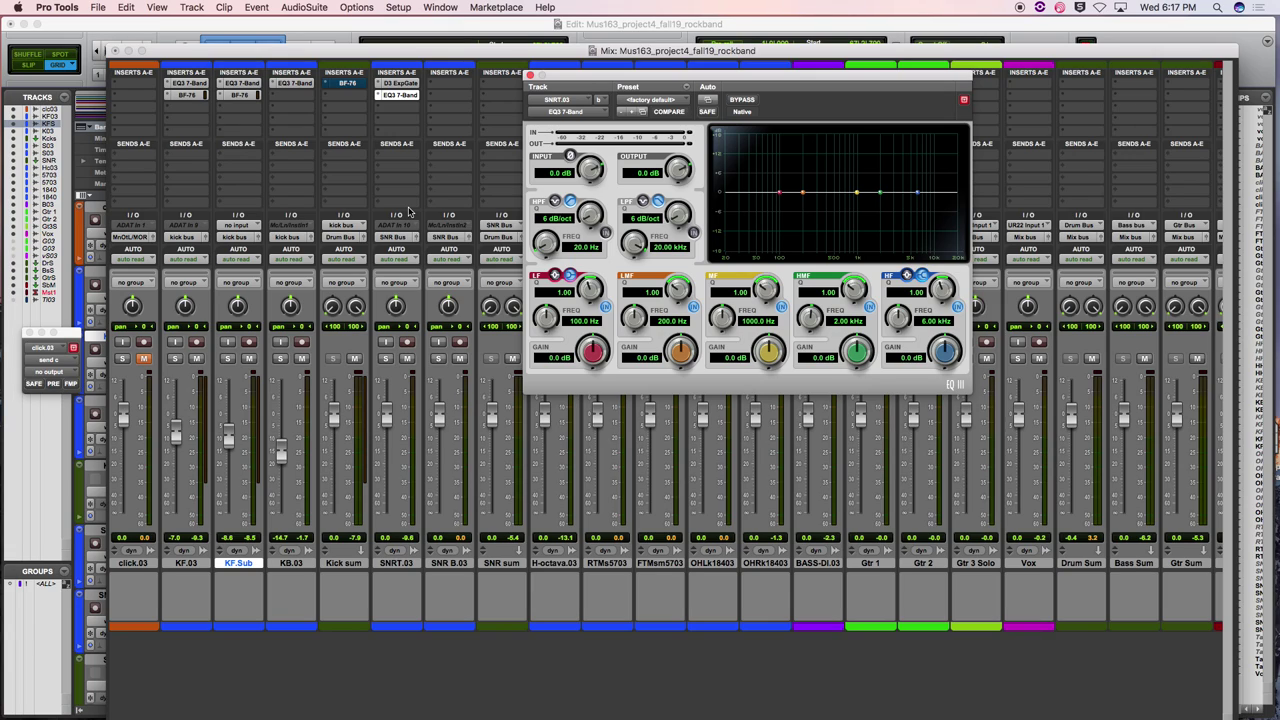
pyautogui.click(385, 358)
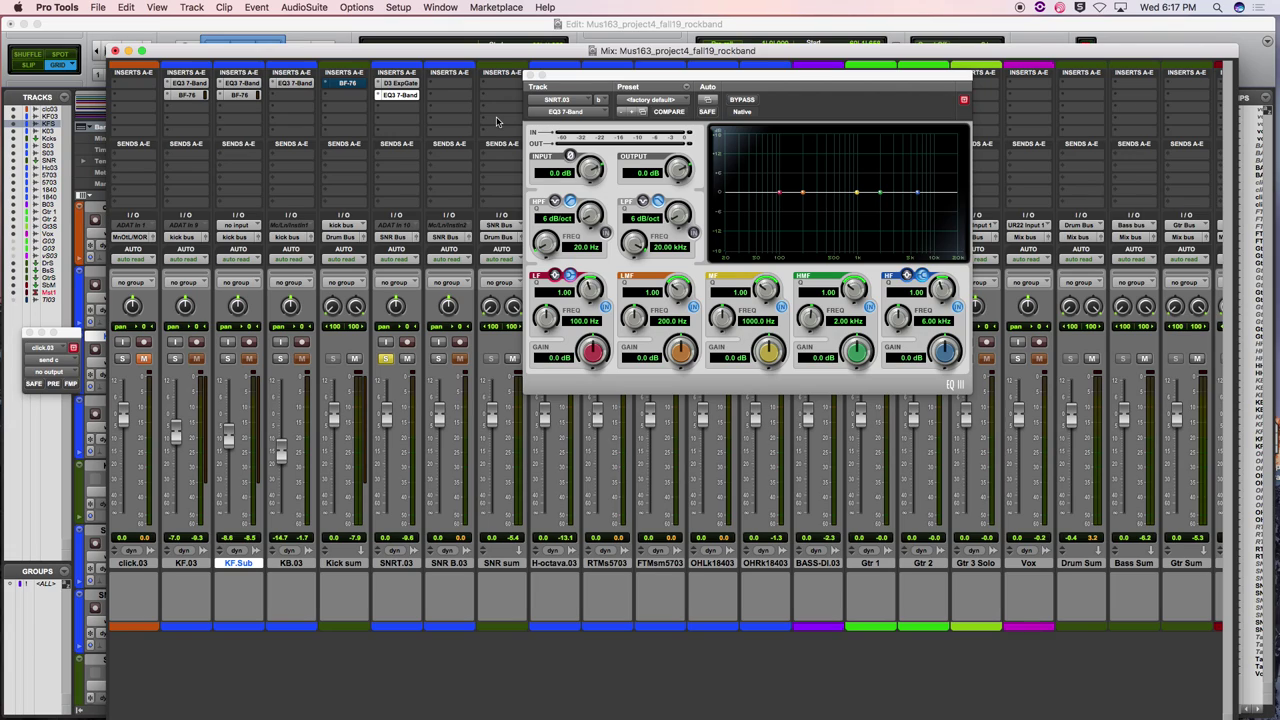
# Place the Edit window cursor at bar 35 and zoom in, then return to the mixer
pyautogui.press('super+equal')
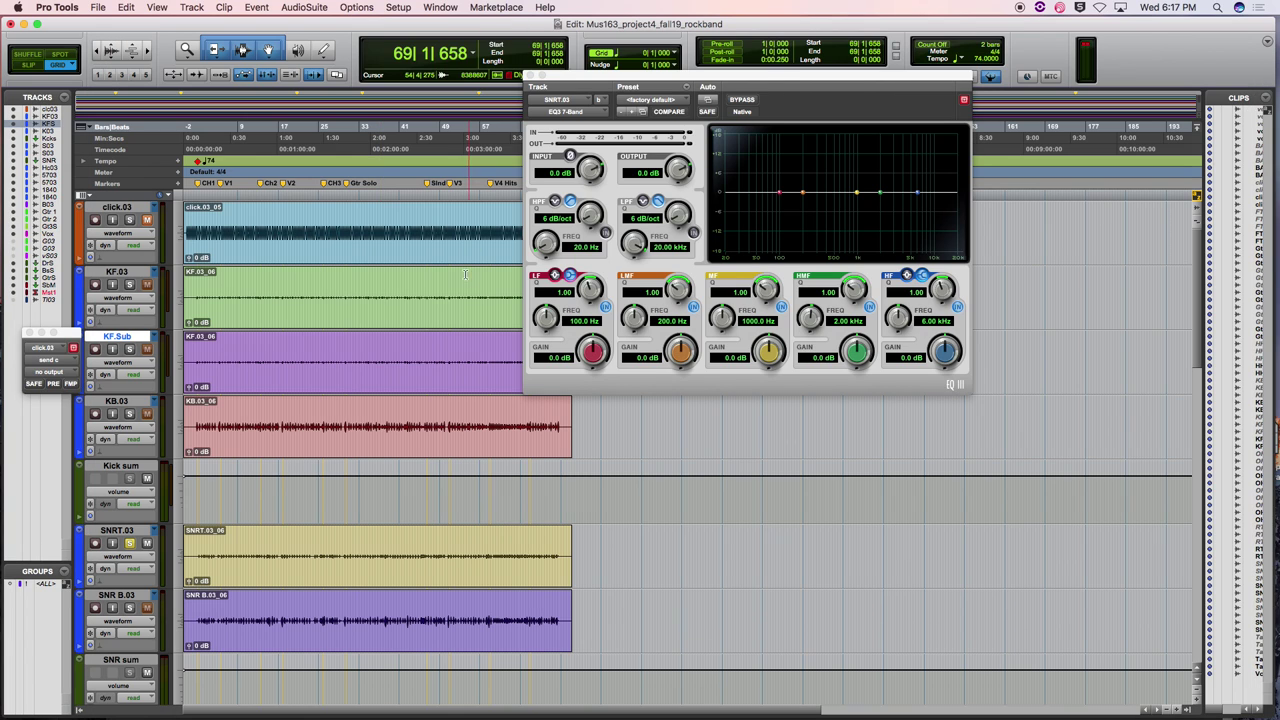
pyautogui.click(373, 197)
pyautogui.press('super+bracketright')
pyautogui.press('super+bracketright')
pyautogui.press('super+bracketright')
pyautogui.press('super+bracketright')
pyautogui.press('super+bracketright')
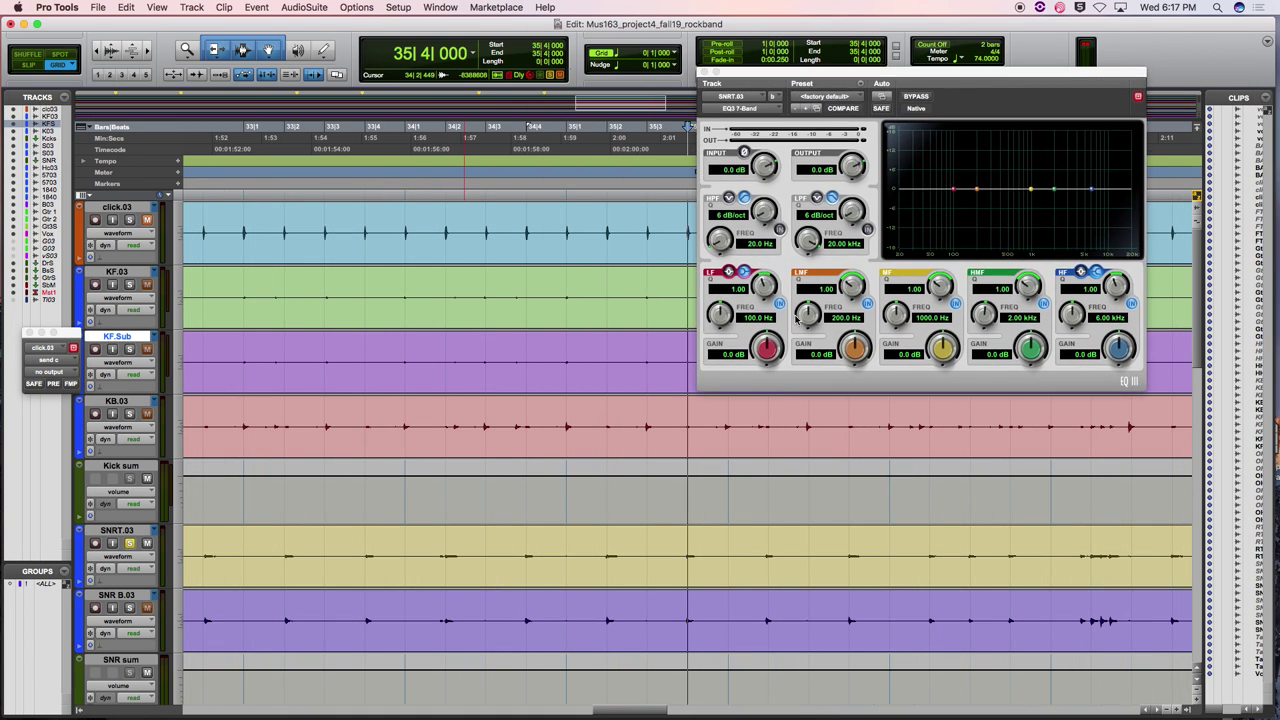
pyautogui.moveTo(641, 76); pyautogui.dragTo(814, 73)
pyautogui.scroll(-3, 480, 430)
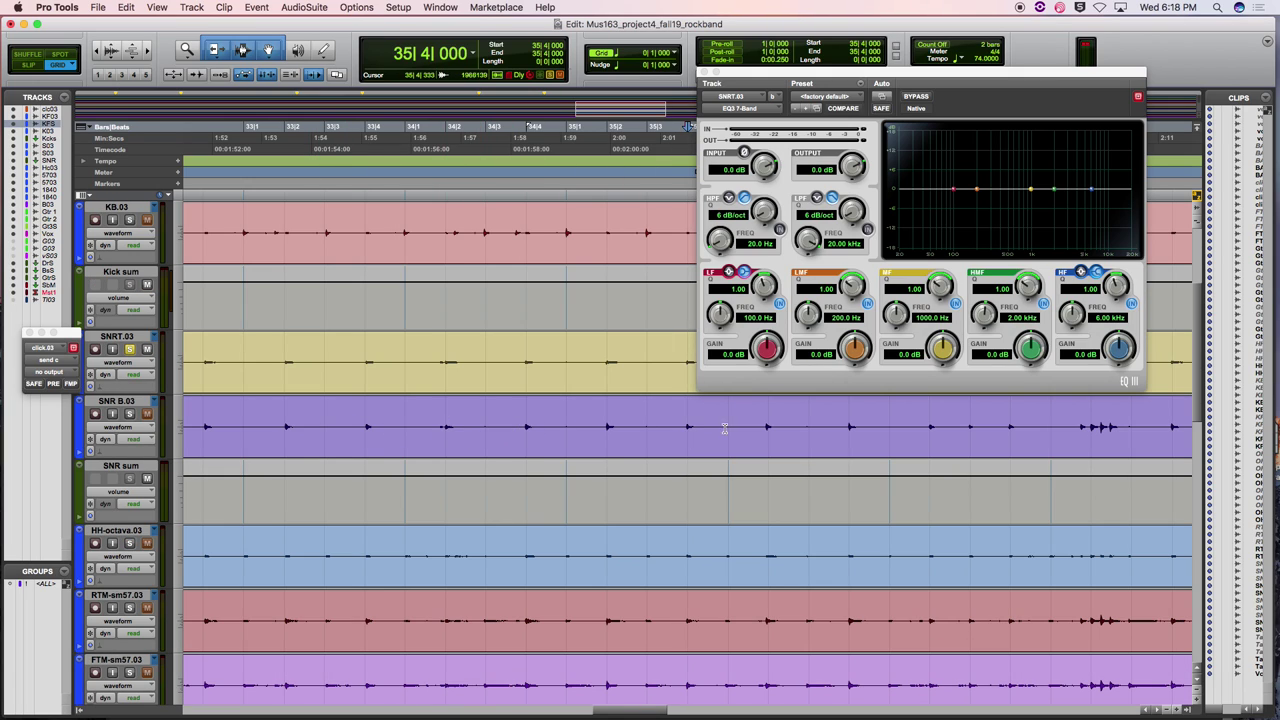
pyautogui.hscroll(3, 1071, 441)
pyautogui.hscroll(1, 1066, 437)
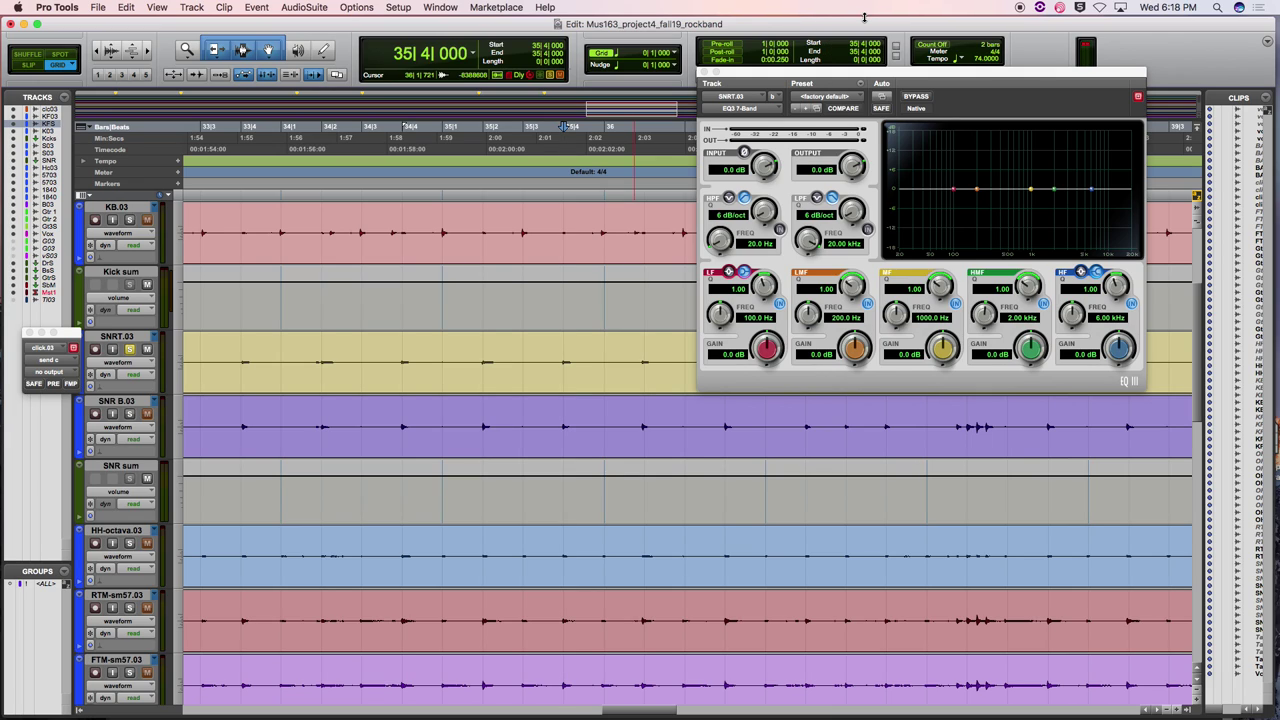
pyautogui.press('super+equal')
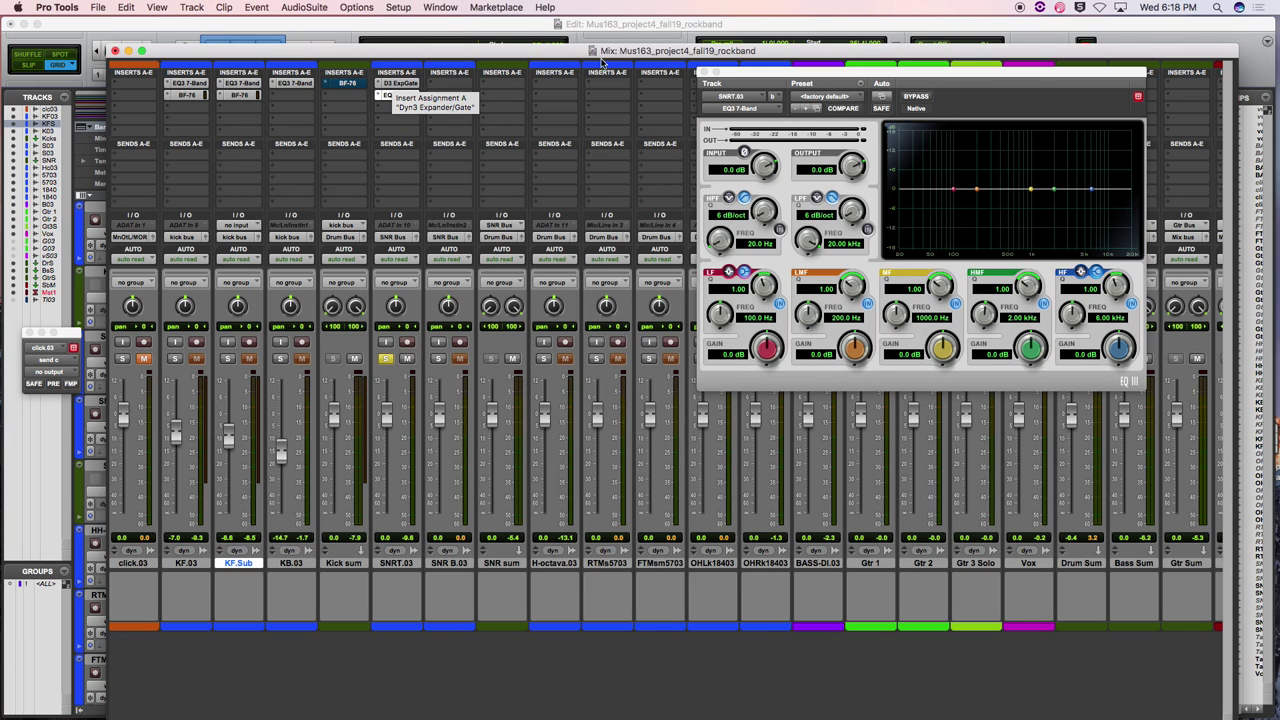
pyautogui.moveTo(818, 66); pyautogui.dragTo(544, 68)
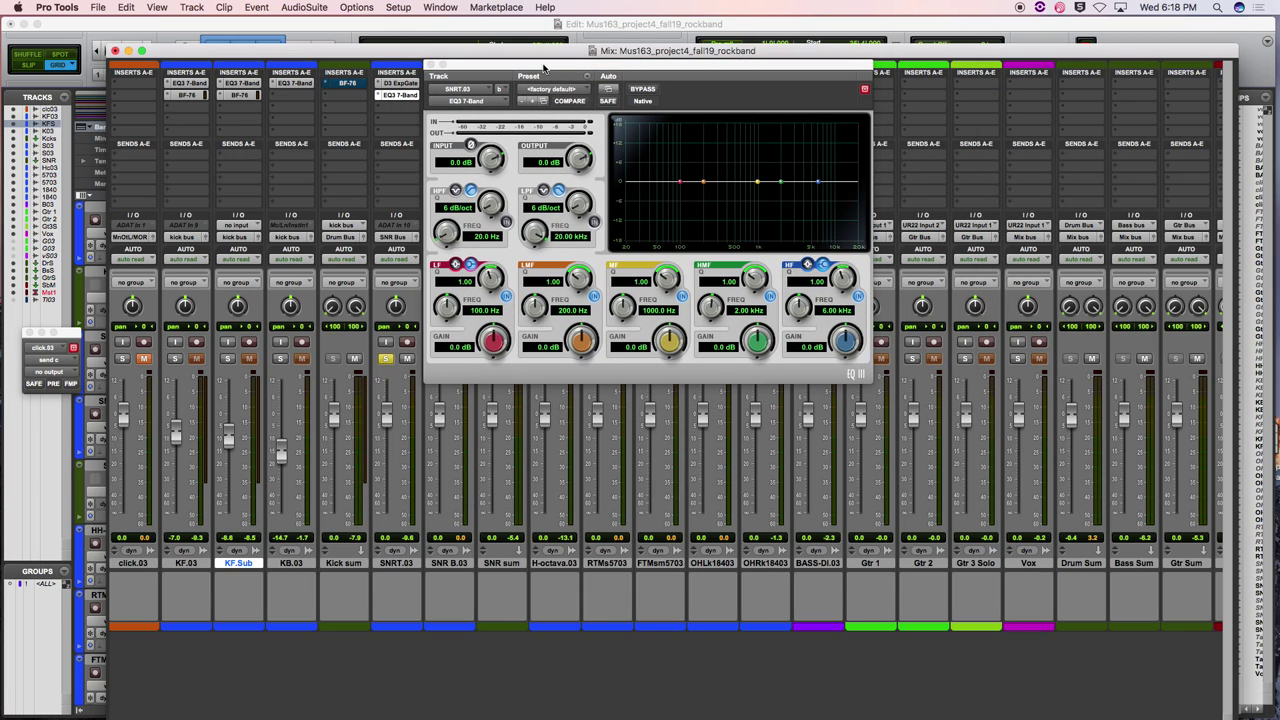
# Drag SNRT.03's Dyn3 ExpGate below the EQ3 7-Band insert and reopen the EQ
pyautogui.moveTo(544, 68); pyautogui.dragTo(737, 58)
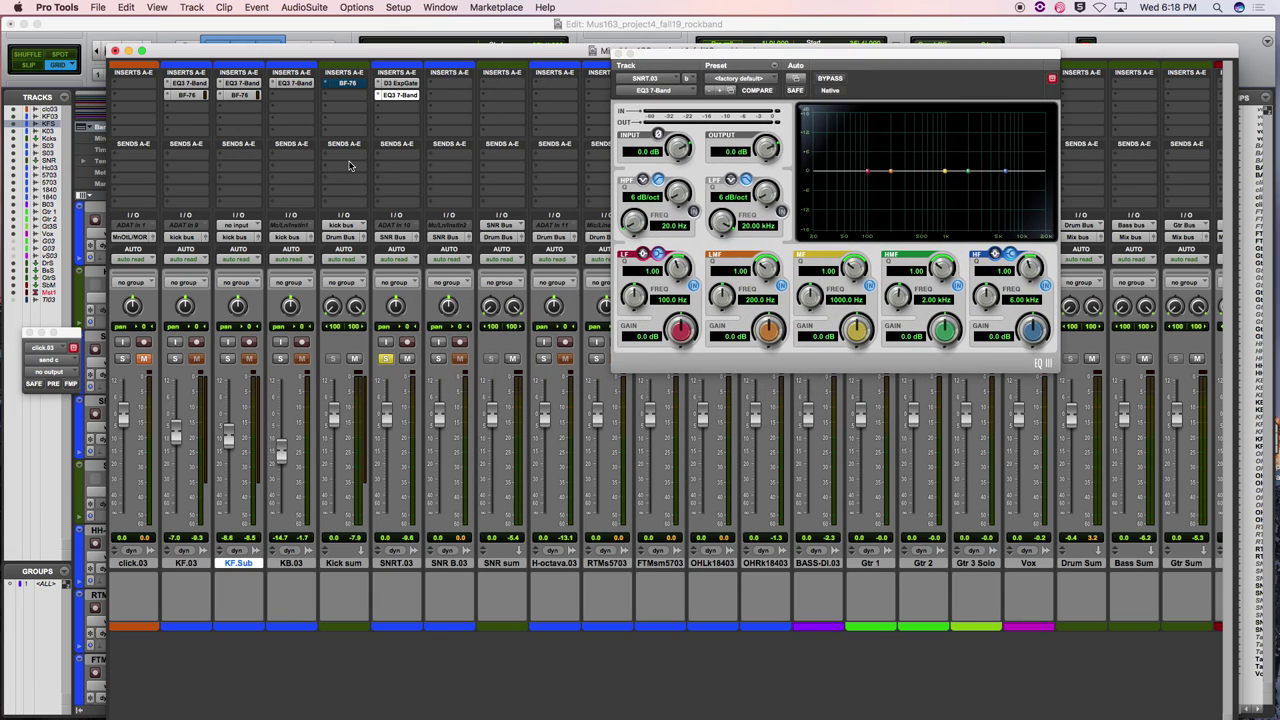
pyautogui.click(400, 84)
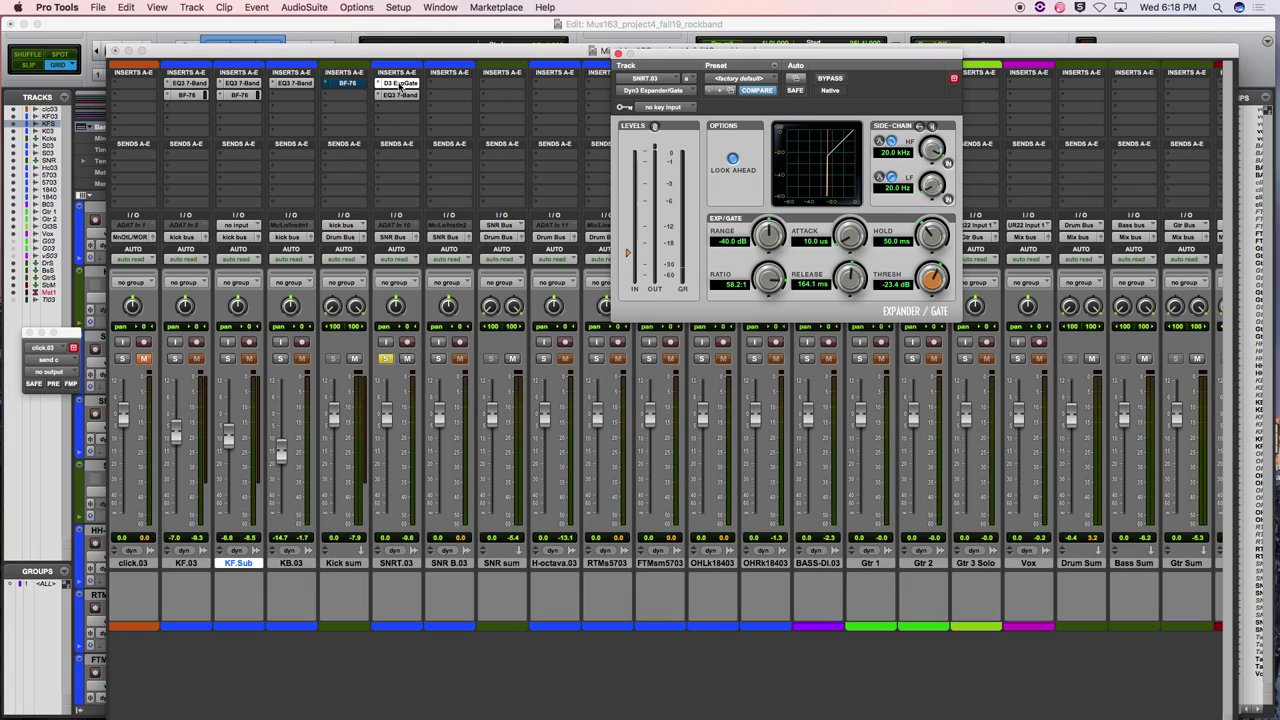
pyautogui.moveTo(400, 86); pyautogui.dragTo(403, 101)
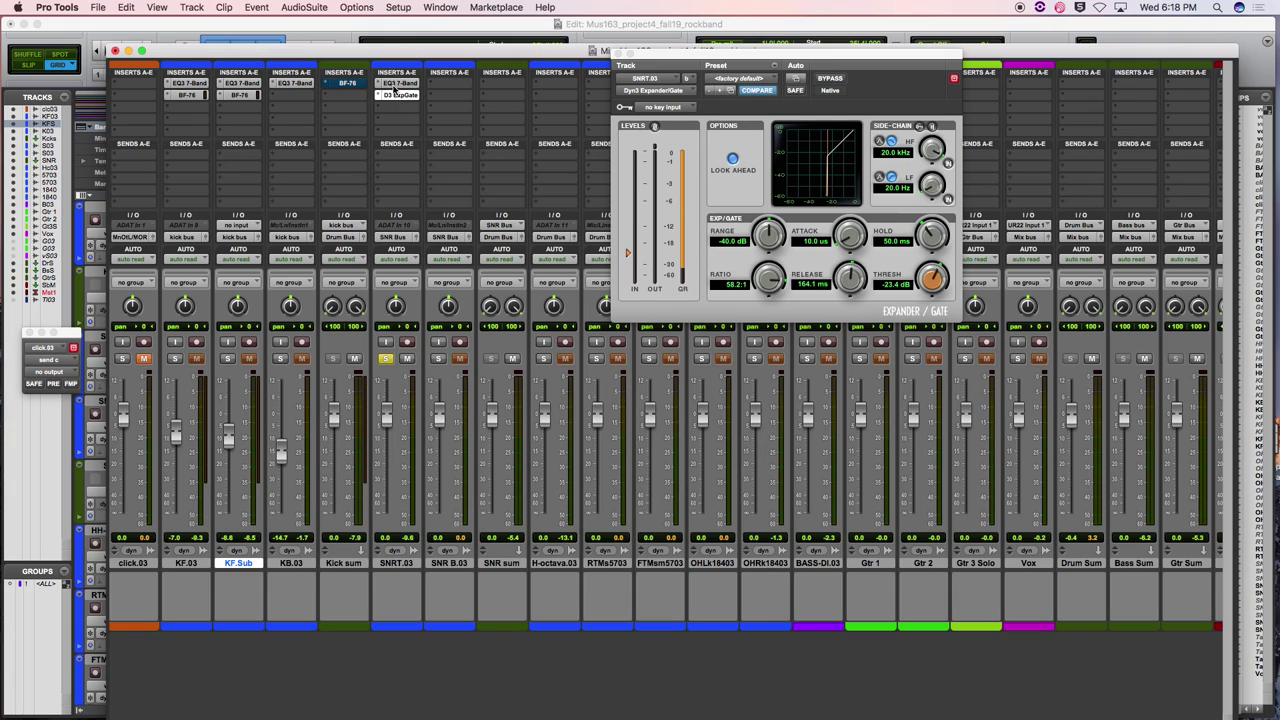
pyautogui.click(396, 84)
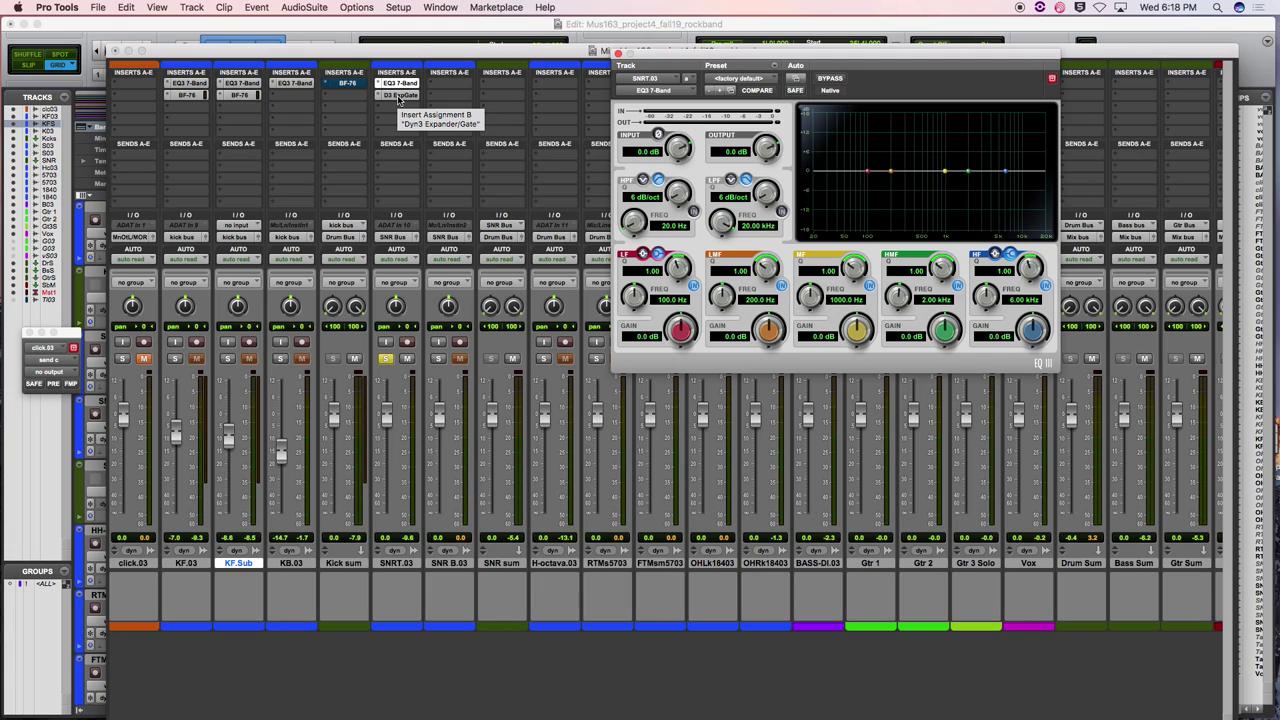
# Close and reopen SNRT.03's EQ3 window, then shift the mixer down to reveal the timeline
pyautogui.click(399, 96)
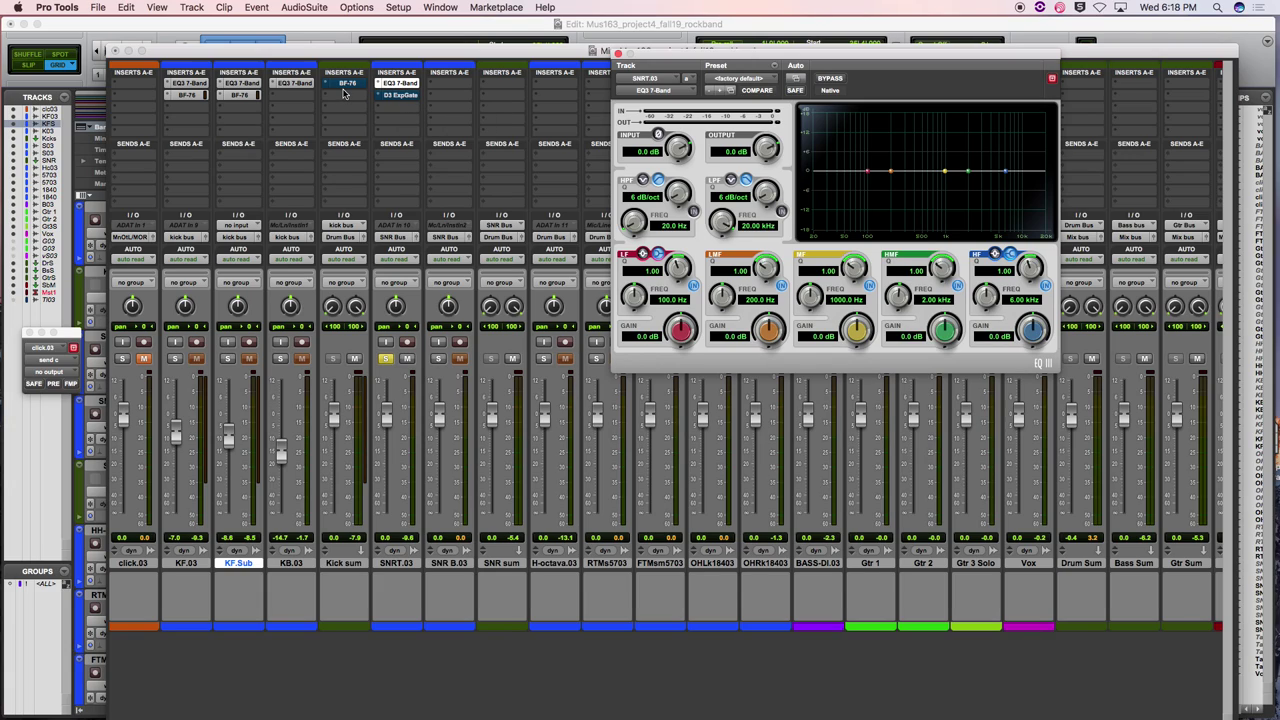
pyautogui.click(398, 84)
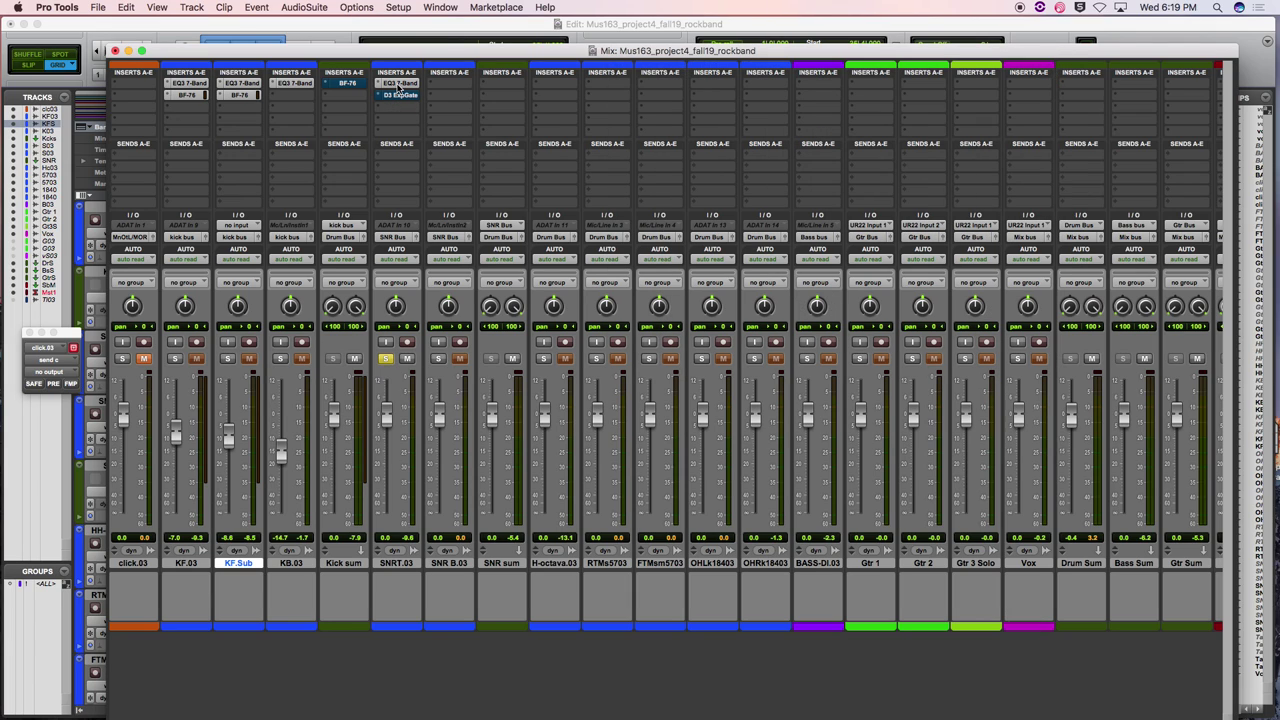
pyautogui.click(398, 84)
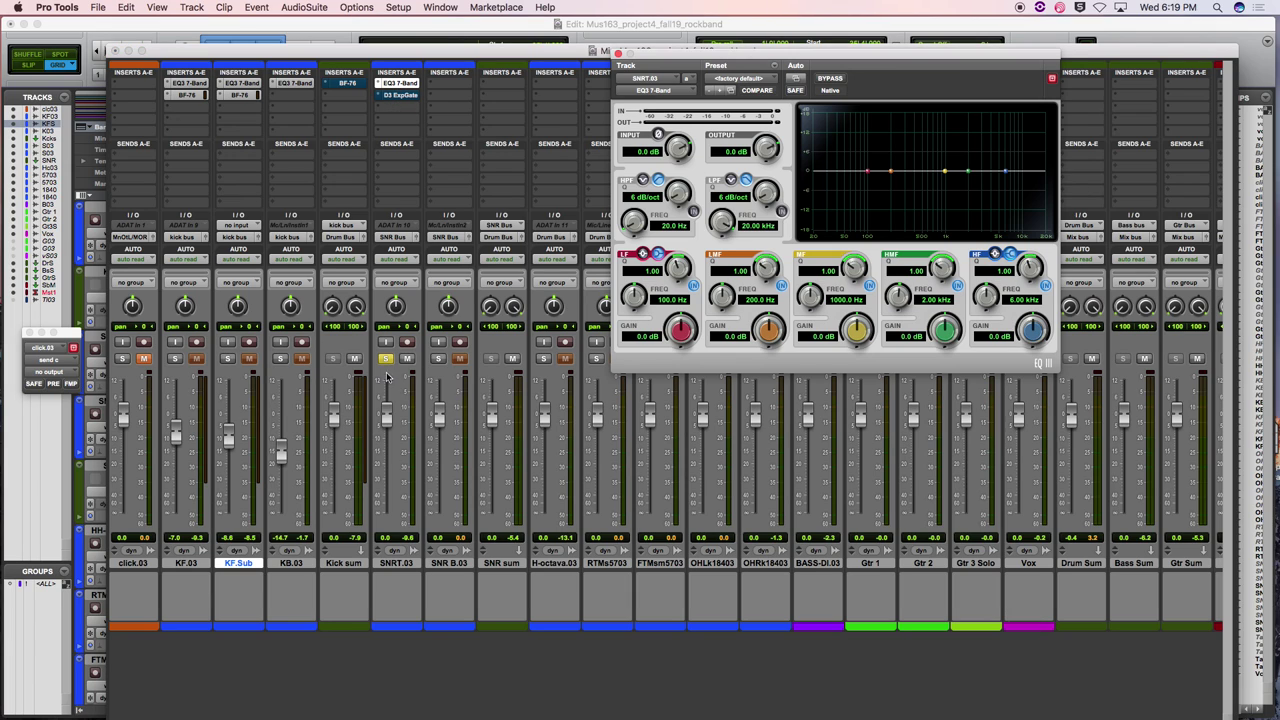
pyautogui.moveTo(409, 51); pyautogui.dragTo(397, 303)
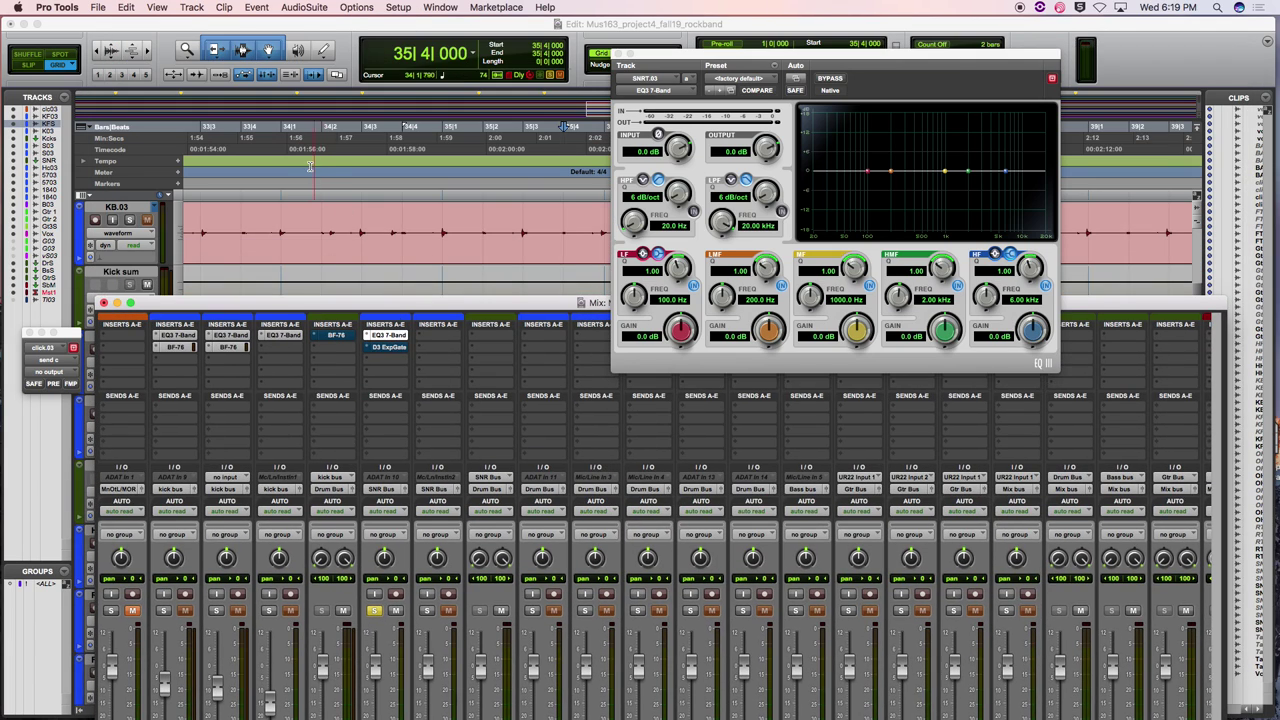
# Set the playback start to bar 34 and play it back with the mixer in front
pyautogui.press('super+equal')
pyautogui.click(310, 165)
pyautogui.press('super+equal')
pyautogui.moveTo(499, 307); pyautogui.dragTo(437, 65)
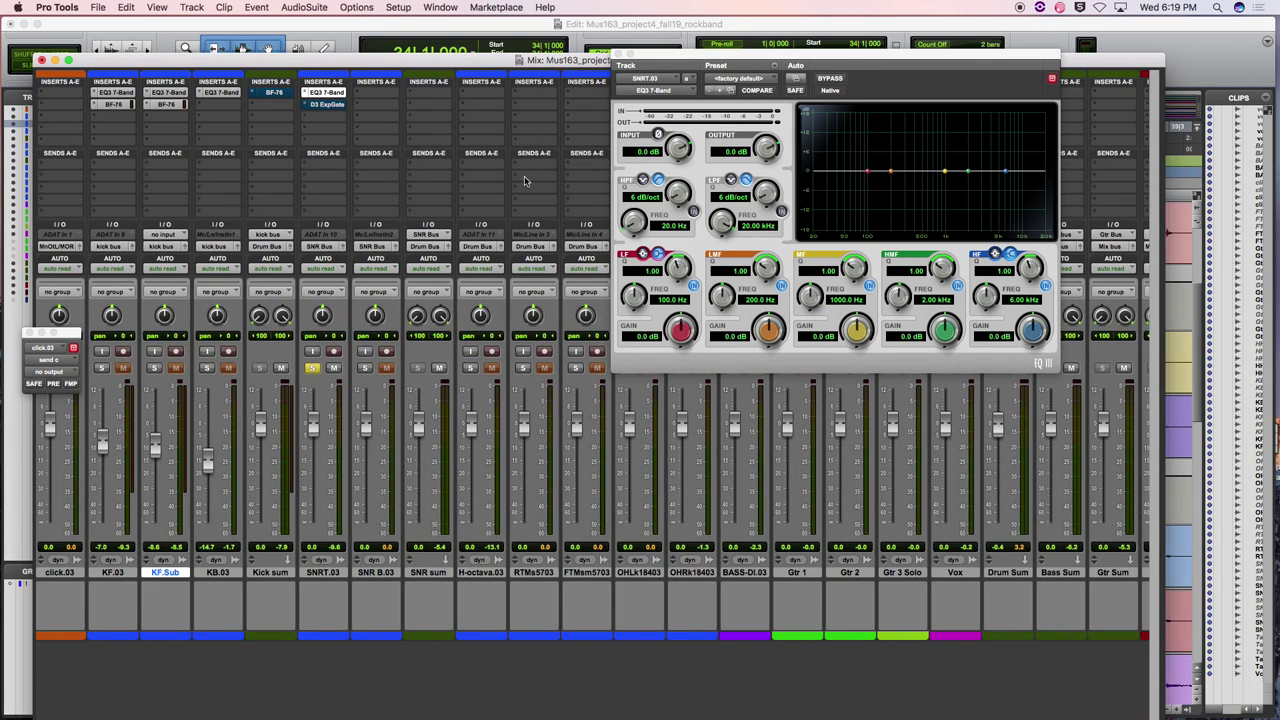
pyautogui.press('space')
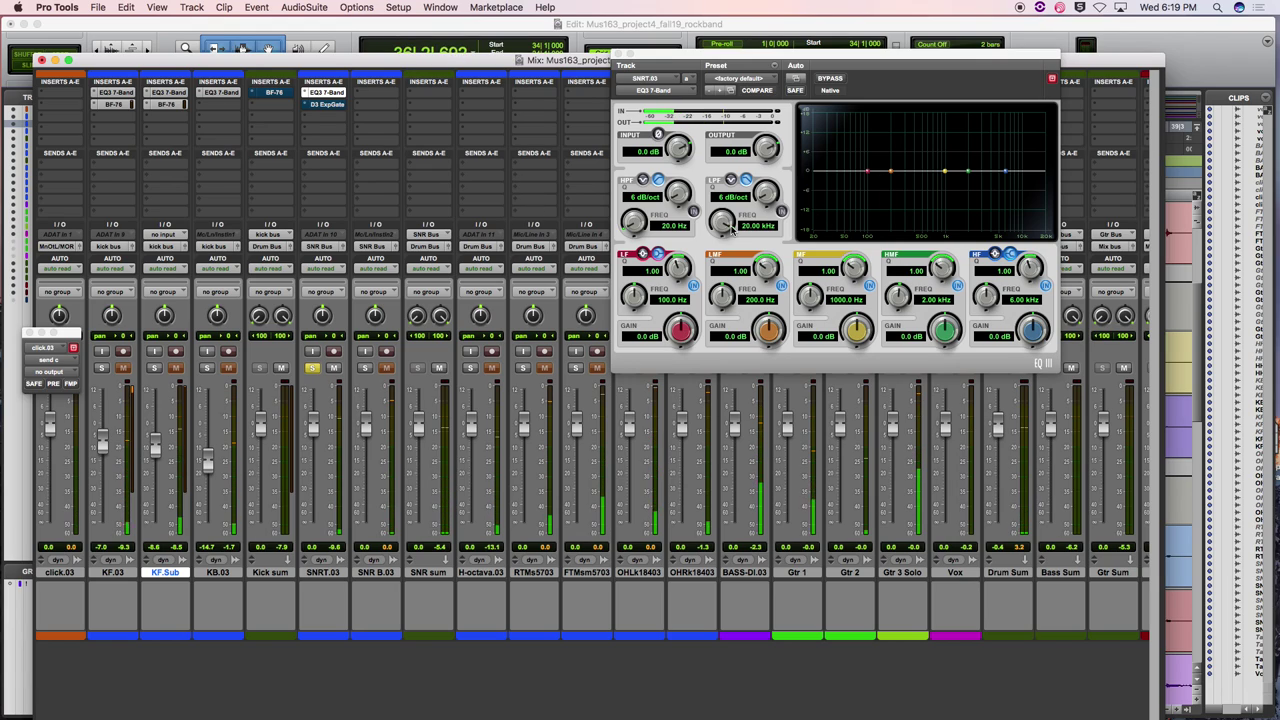
# Enable a 24 dB/oct high-pass at 258.9 Hz and a 24 dB/oct low-pass on SNRT.03's EQ
pyautogui.click(694, 212)
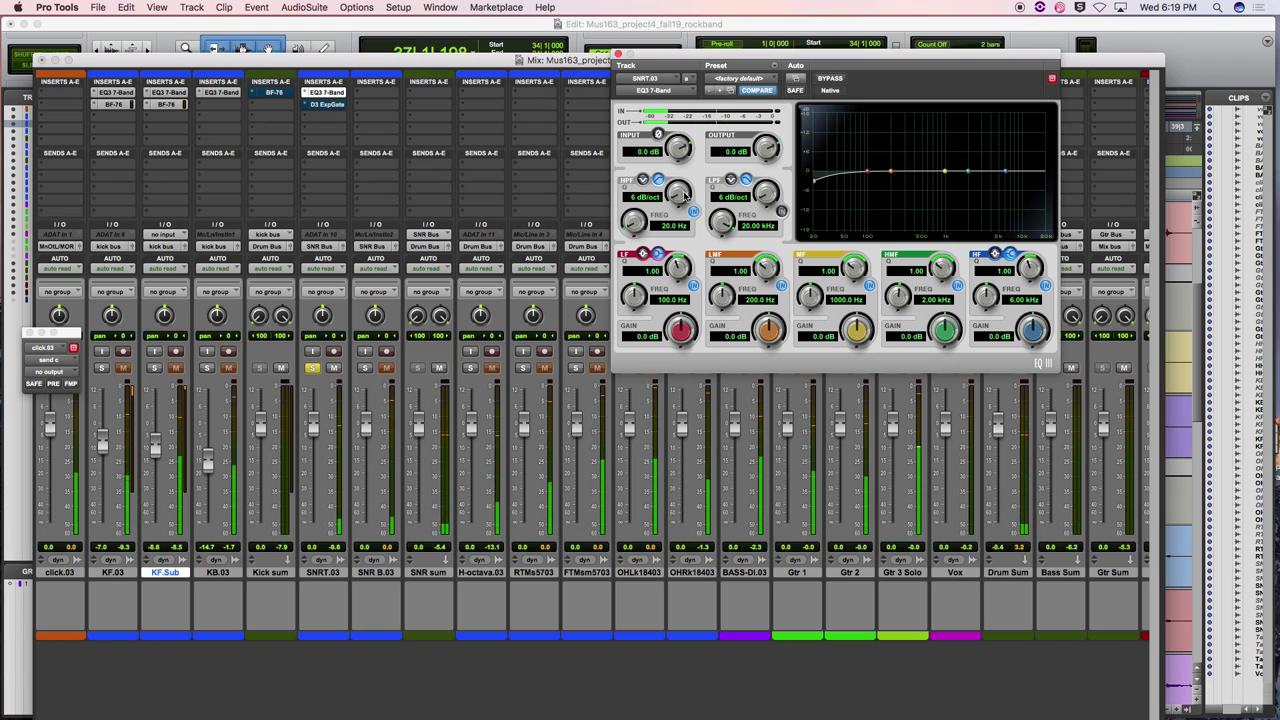
pyautogui.moveTo(678, 196); pyautogui.dragTo(678, 184)
pyautogui.moveTo(634, 222); pyautogui.dragTo(635, 200)
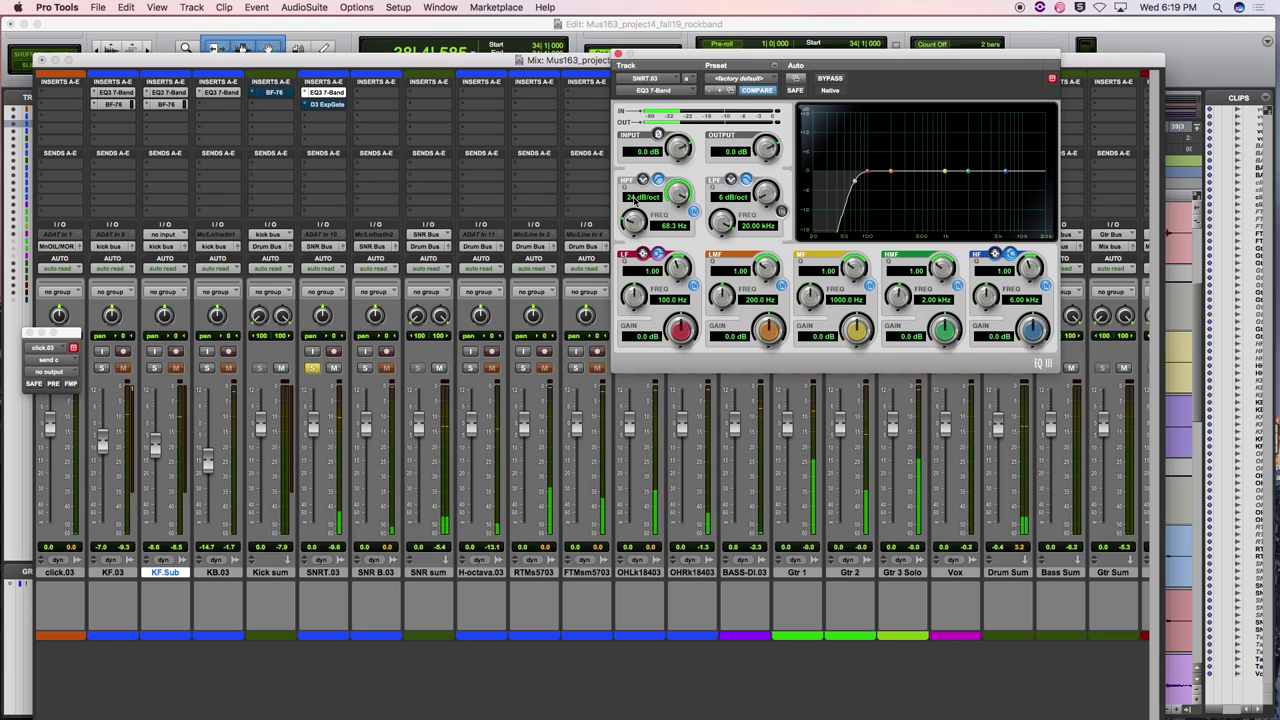
pyautogui.moveTo(635, 200); pyautogui.dragTo(643, 179)
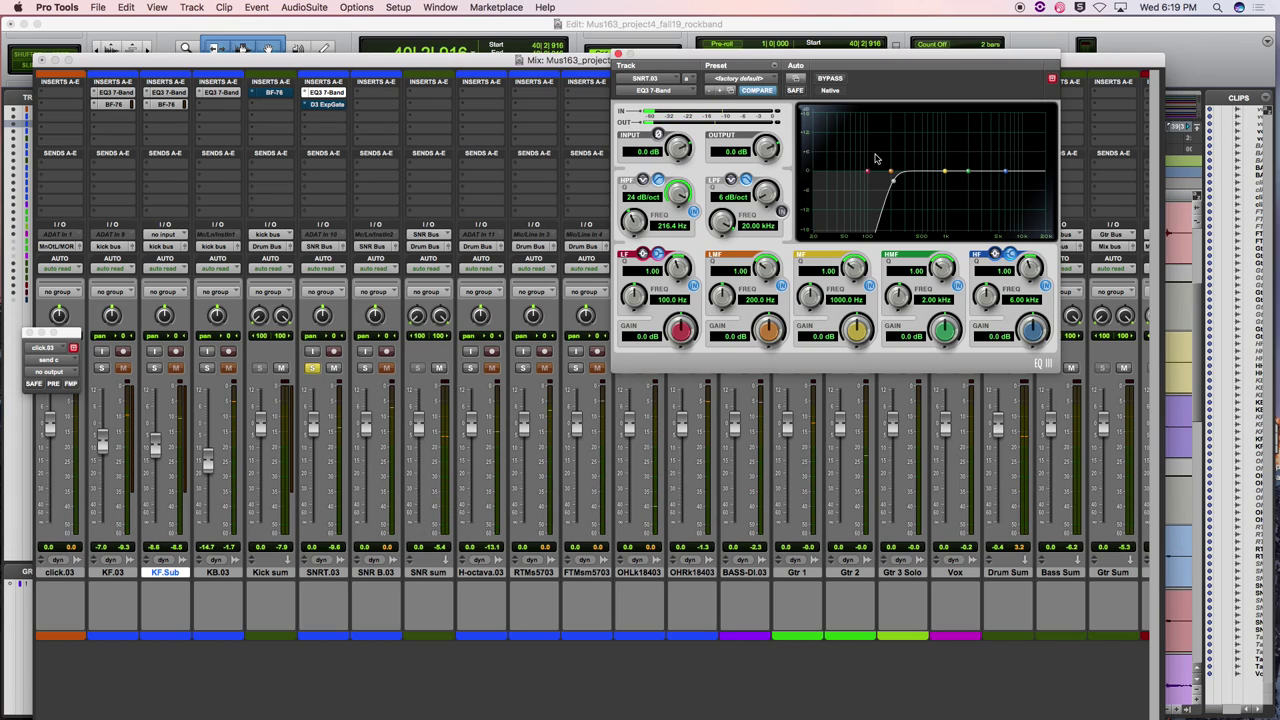
pyautogui.moveTo(893, 180)
pyautogui.mouseDown()
pyautogui.moveTo(911, 186)
pyautogui.moveTo(897, 186)
pyautogui.mouseUp()
pyautogui.moveTo(897, 184); pyautogui.dragTo(848, 190)
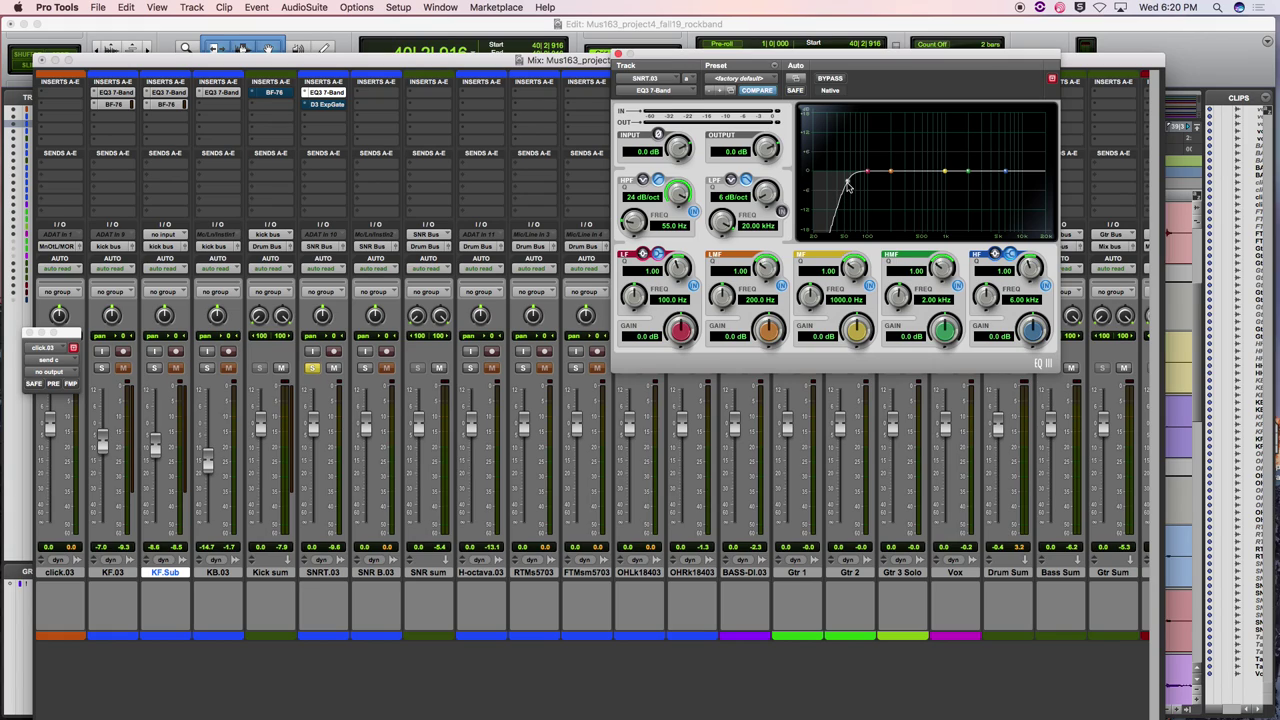
pyautogui.moveTo(848, 186); pyautogui.dragTo(896, 187)
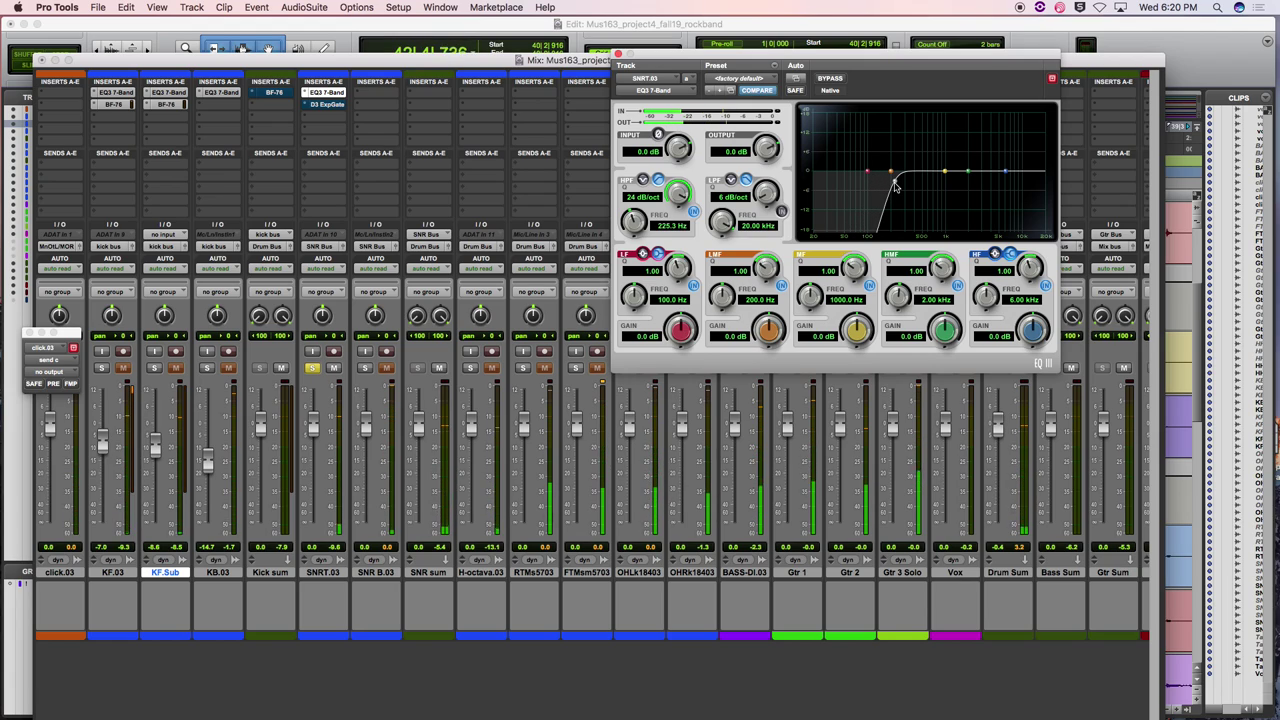
pyautogui.moveTo(896, 187); pyautogui.dragTo(898, 191)
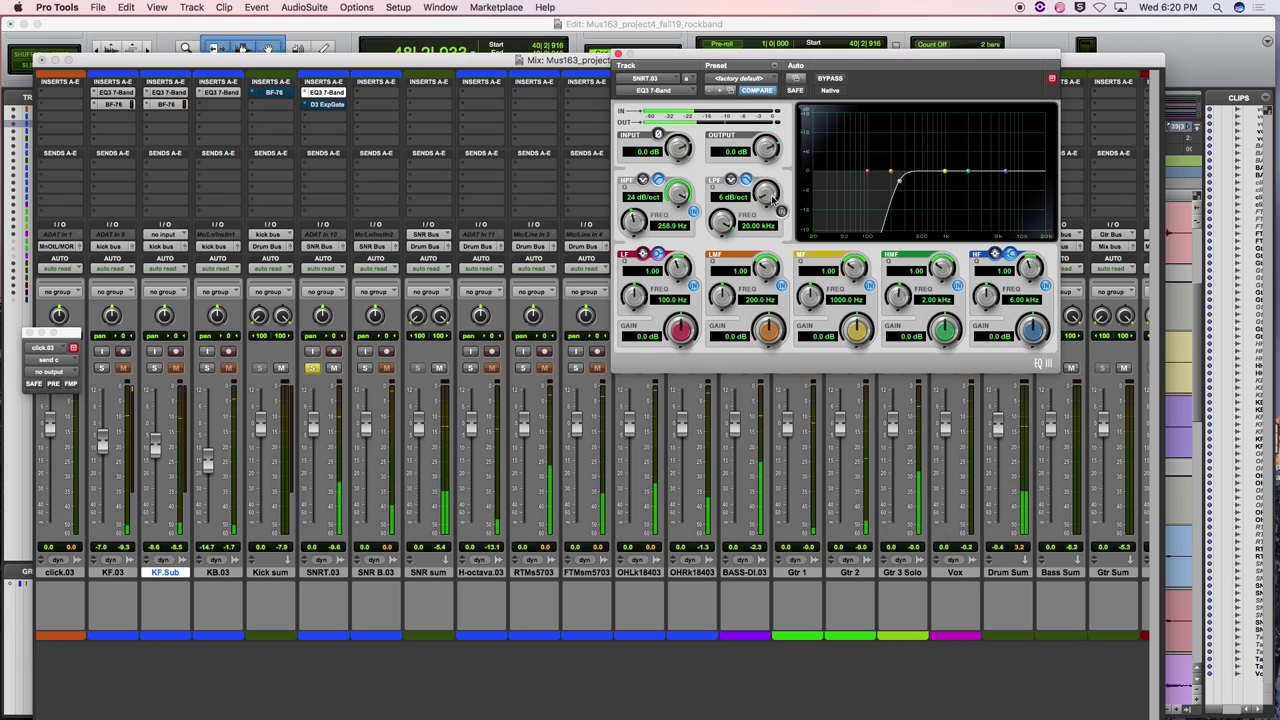
pyautogui.moveTo(773, 200); pyautogui.dragTo(771, 186)
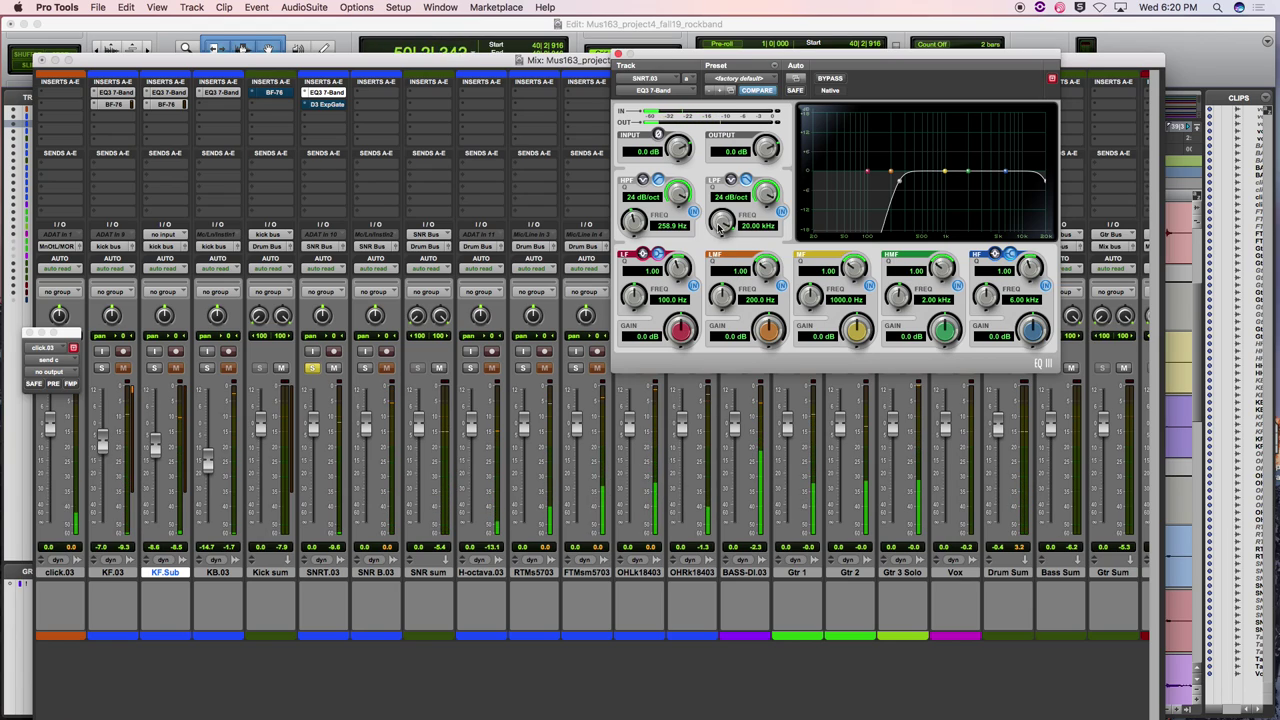
# Drop the low-pass to 9.40 kHz and pull the mid band down to about 518 Hz
pyautogui.moveTo(720, 230); pyautogui.dragTo(729, 256)
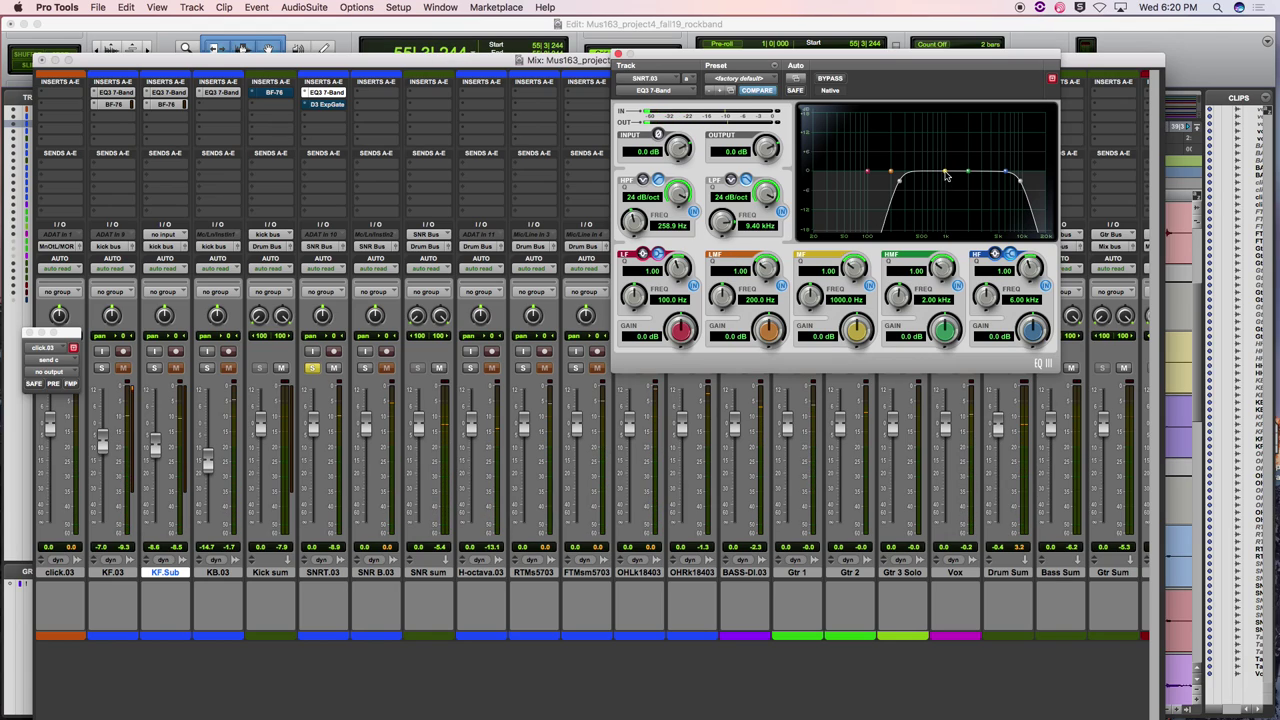
pyautogui.moveTo(947, 176); pyautogui.dragTo(928, 176)
pyautogui.moveTo(925, 176); pyautogui.dragTo(923, 187)
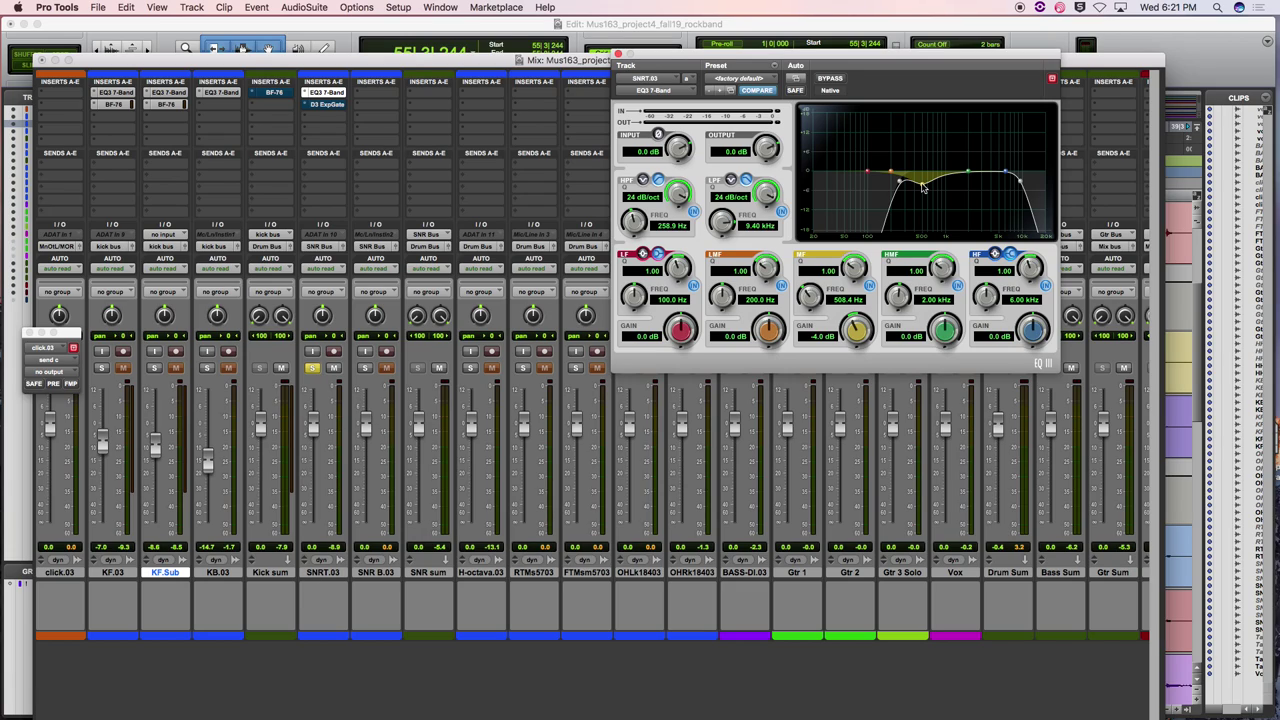
pyautogui.moveTo(923, 187); pyautogui.dragTo(925, 186)
# Cut the mid band 7.3 dB at 479 Hz with Q 4.42 and add a Q 2.95 high-mid boost
pyautogui.moveTo(853, 266); pyautogui.dragTo(848, 234)
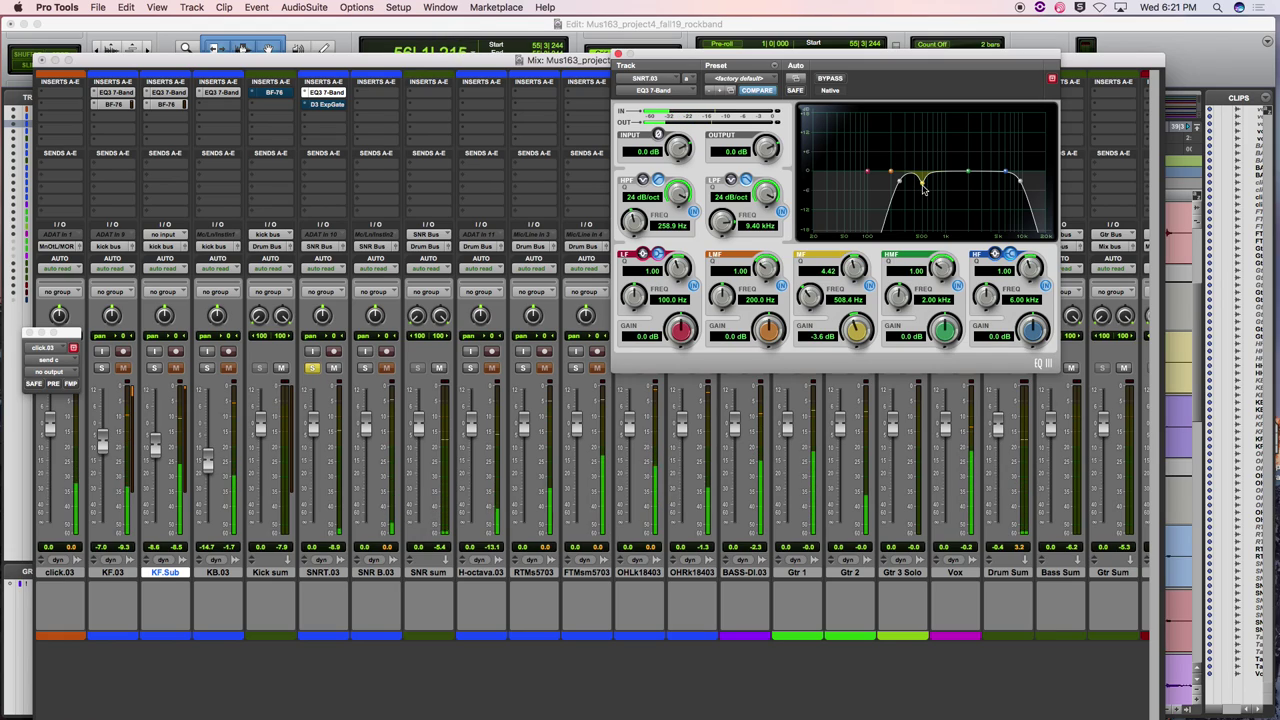
pyautogui.moveTo(924, 190); pyautogui.dragTo(921, 198)
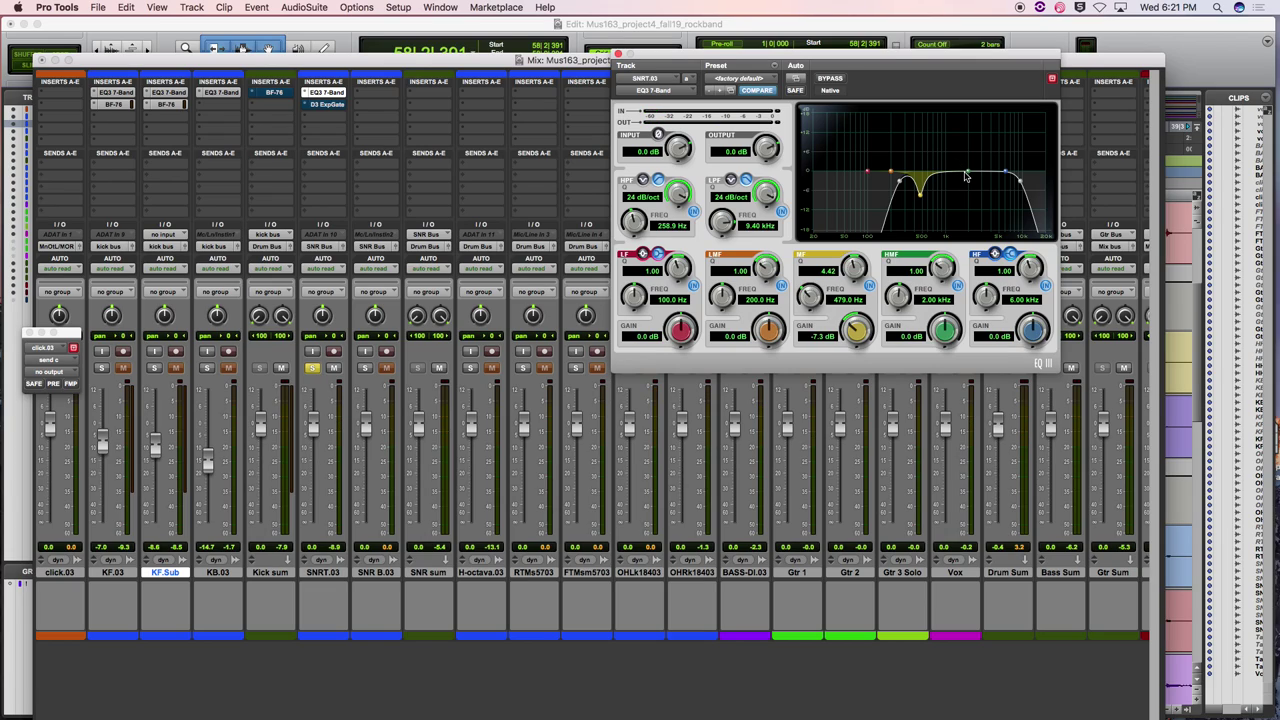
pyautogui.moveTo(968, 172)
pyautogui.mouseDown()
pyautogui.moveTo(963, 163)
pyautogui.moveTo(985, 167)
pyautogui.mouseUp()
pyautogui.moveTo(938, 268)
pyautogui.mouseDown()
pyautogui.moveTo(937, 285)
pyautogui.moveTo(946, 250)
pyautogui.mouseUp()
# Set the mid cut to −5.9 dB at 508.4 Hz and high-mid boost to 3.2 dB at 2.64 kHz, with low-pass at 10.81 kHz
pyautogui.moveTo(988, 167); pyautogui.dragTo(979, 143)
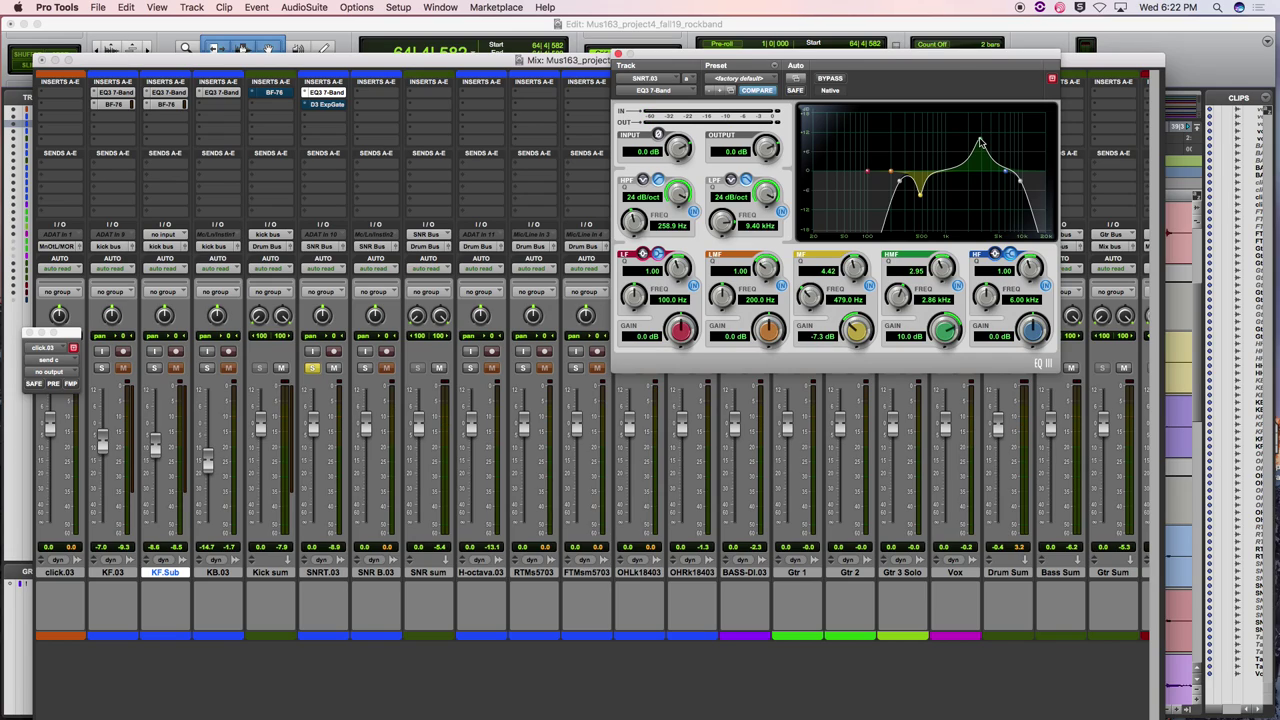
pyautogui.moveTo(980, 143); pyautogui.dragTo(979, 162)
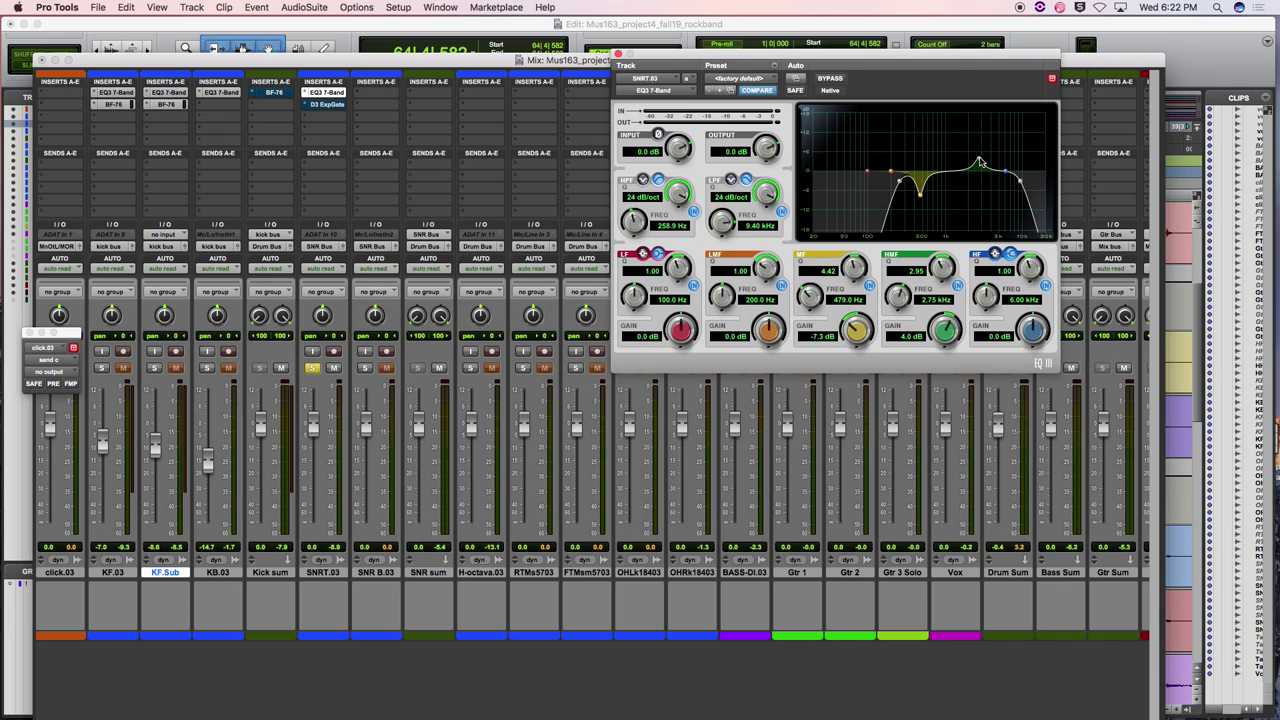
pyautogui.moveTo(979, 159); pyautogui.dragTo(979, 166)
pyautogui.moveTo(922, 198); pyautogui.dragTo(922, 162)
pyautogui.moveTo(922, 188); pyautogui.dragTo(924, 195)
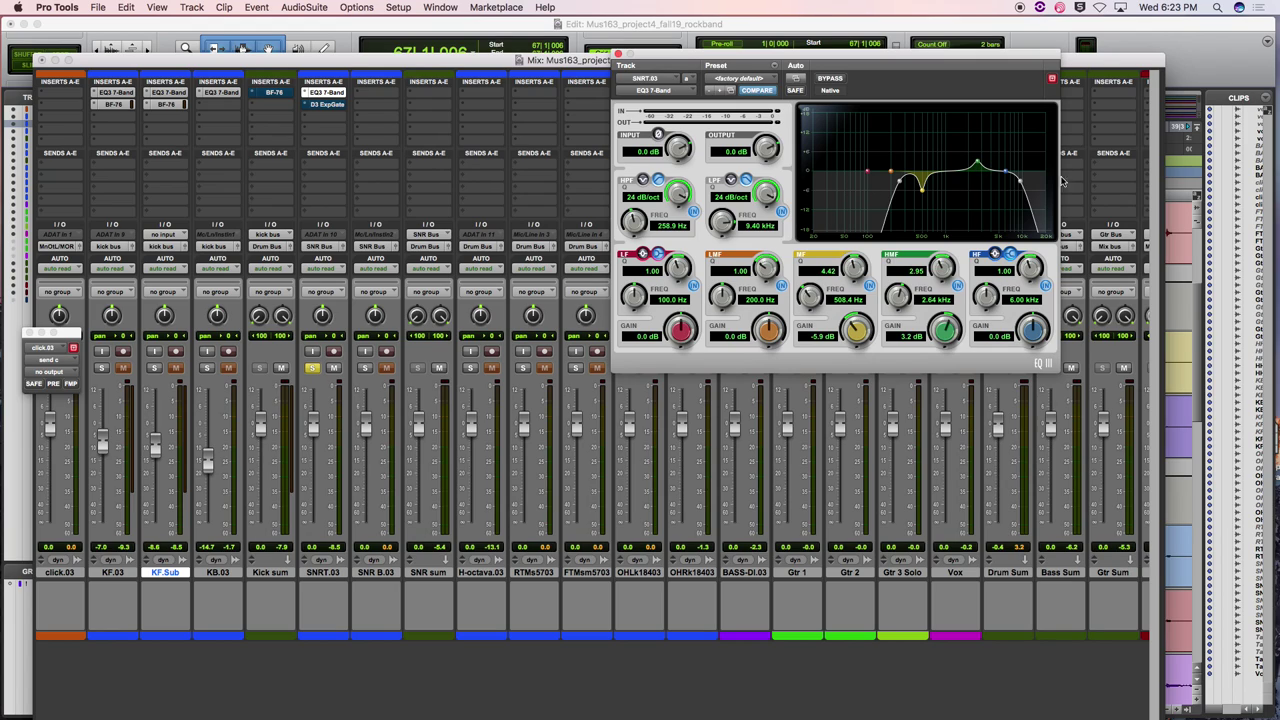
pyautogui.moveTo(1021, 184); pyautogui.dragTo(1026, 185)
# Close the EQ3 window, unsolo SNRT.03 and solo SNR B.03
pyautogui.click(618, 53)
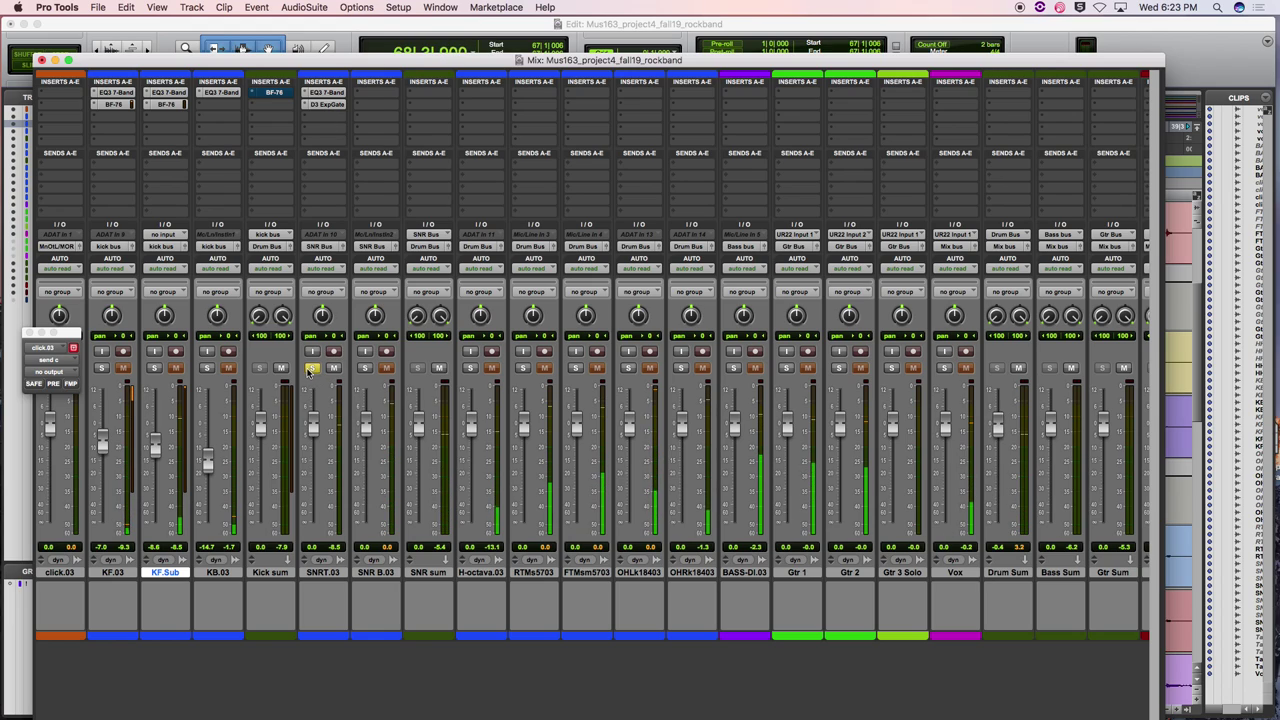
pyautogui.click(311, 369)
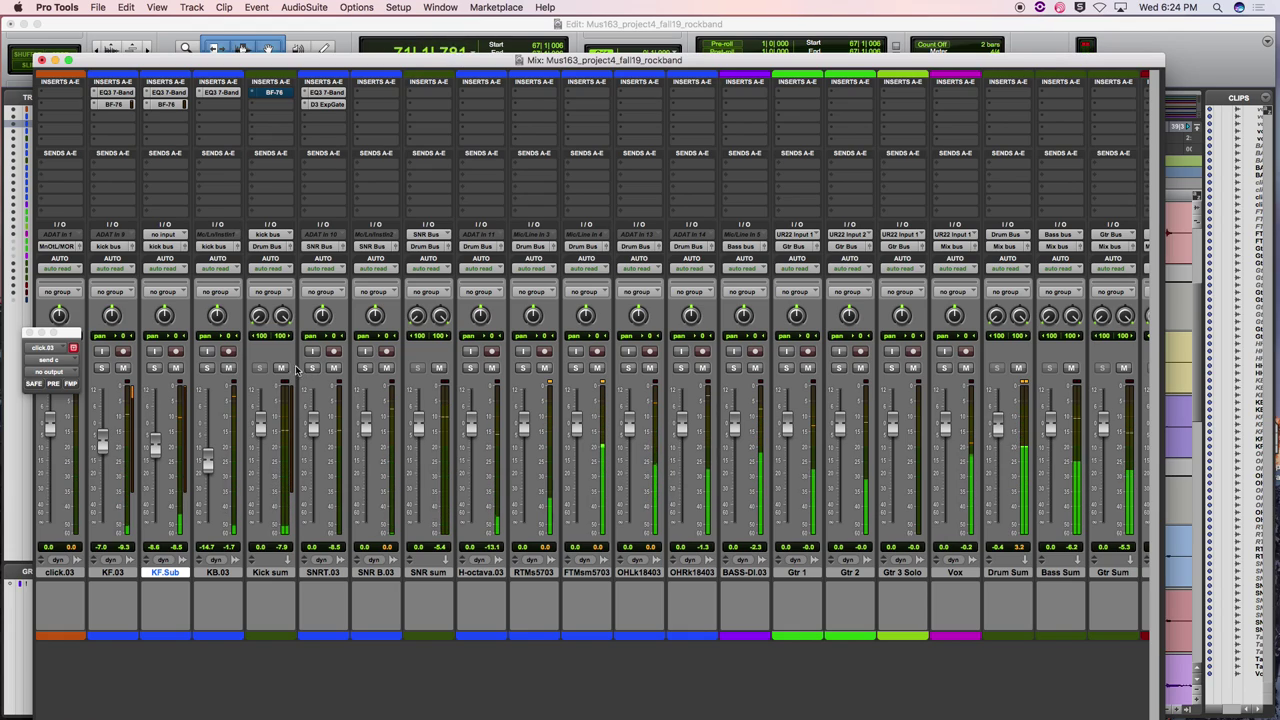
pyautogui.click(366, 369)
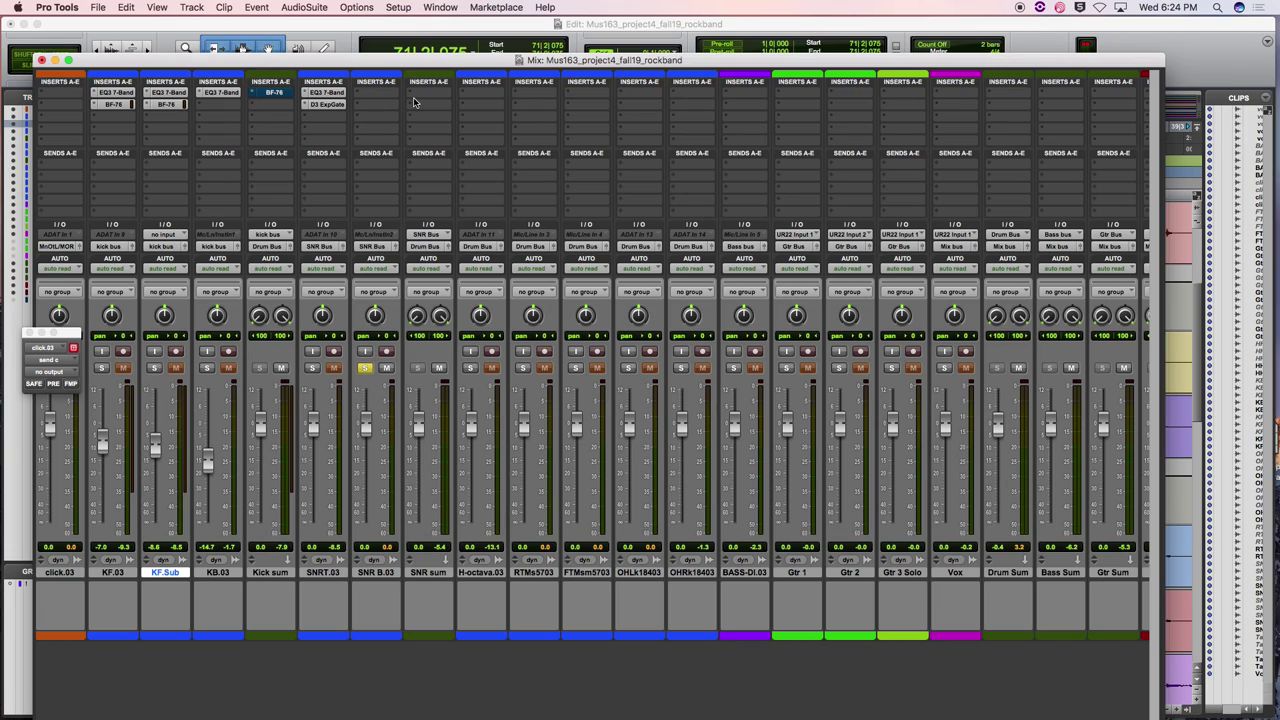
# Insert an EQ3 7-Band (mono) plug-in on SNR B.03's first insert slot
pyautogui.click(385, 95)
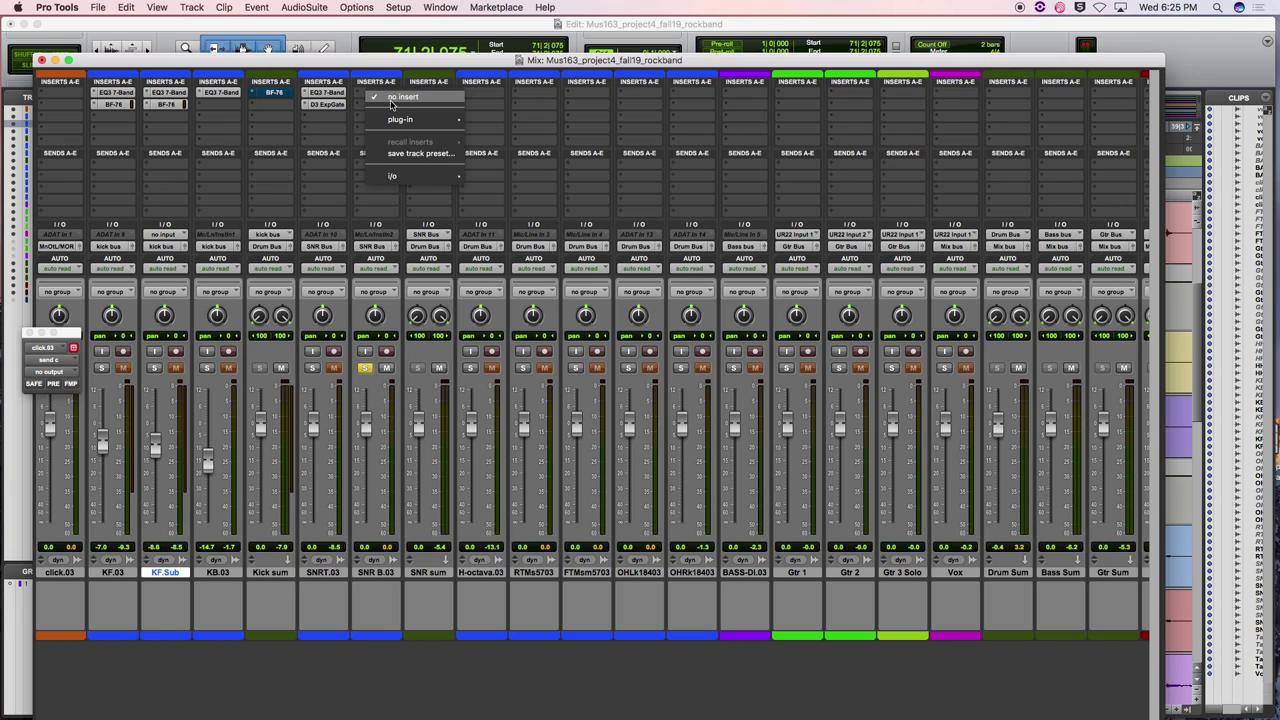
pyautogui.moveTo(415, 120)
pyautogui.moveTo(509, 121)
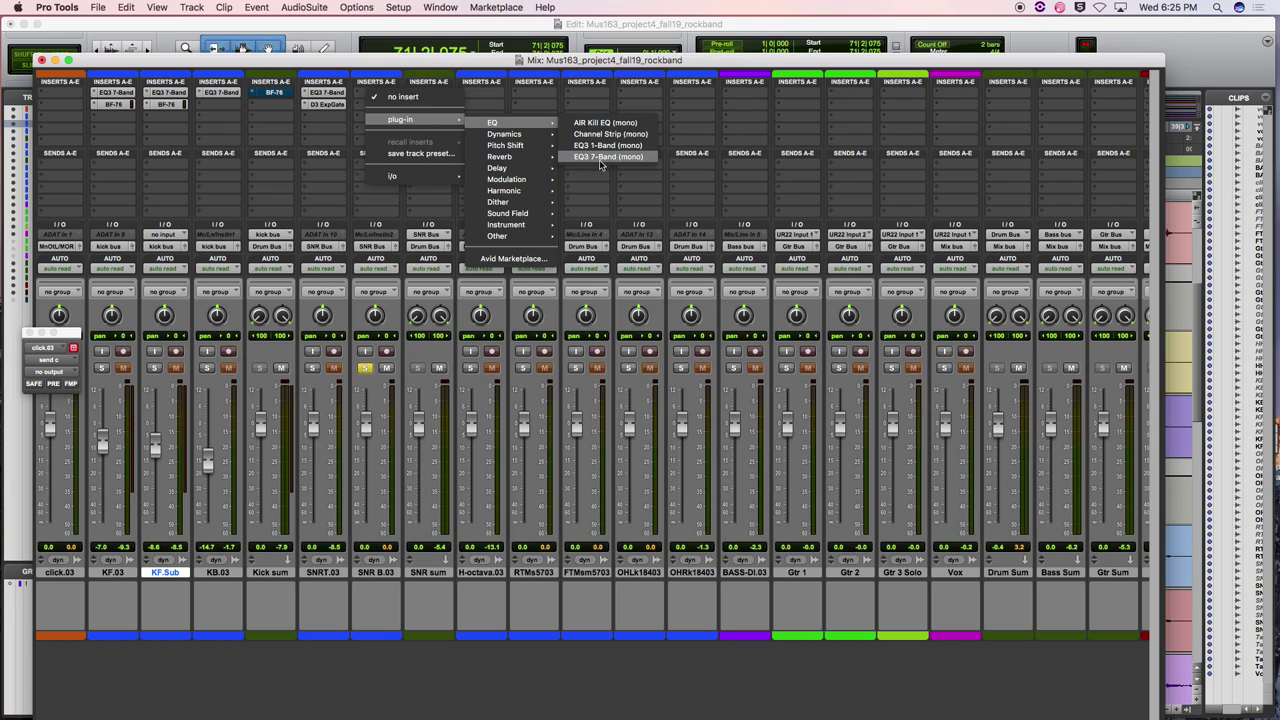
pyautogui.click(598, 161)
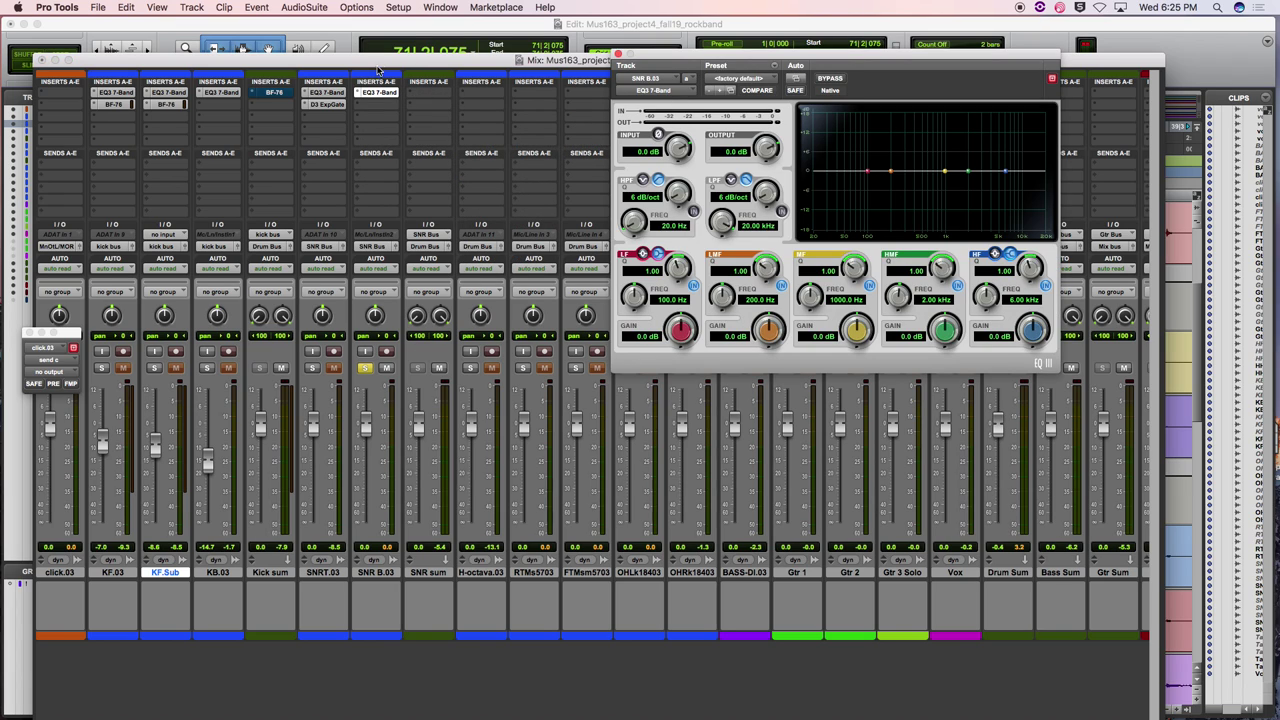
# In the Edit window, zoom out and play the song from bar 3 to bar 44
pyautogui.press('super+equal')
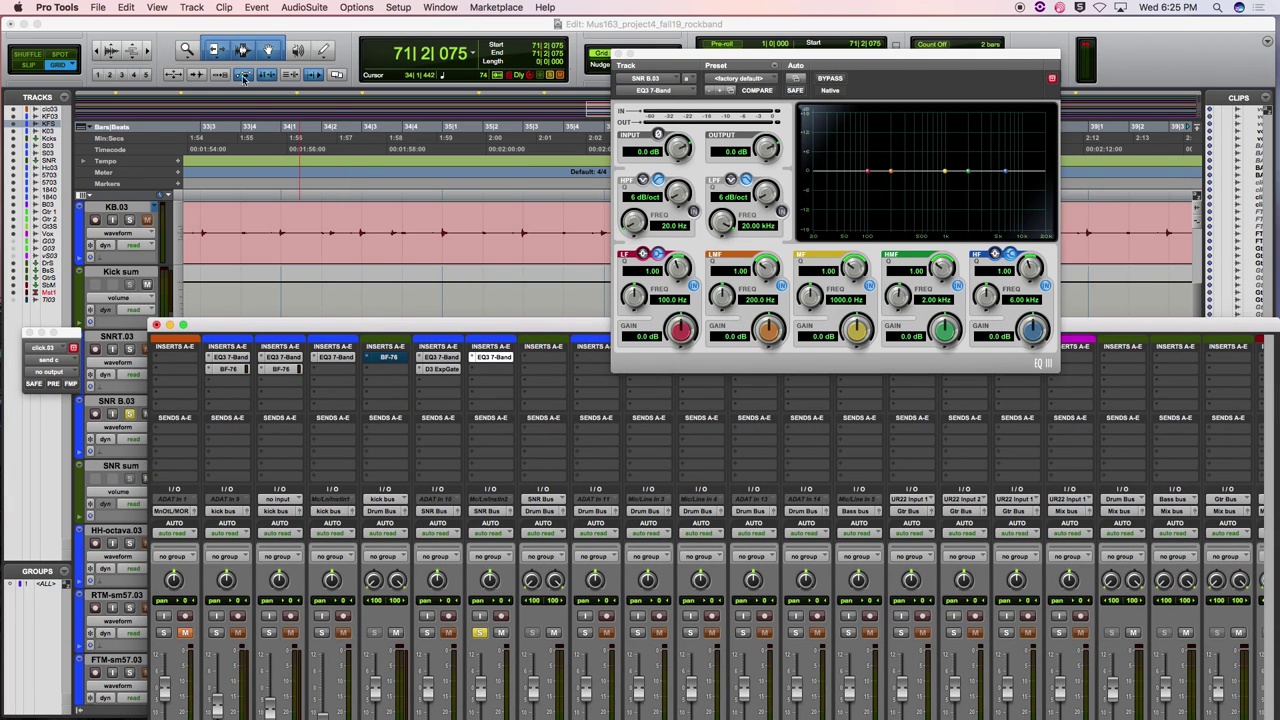
pyautogui.click(268, 28)
pyautogui.hotkey('alt', 'a')
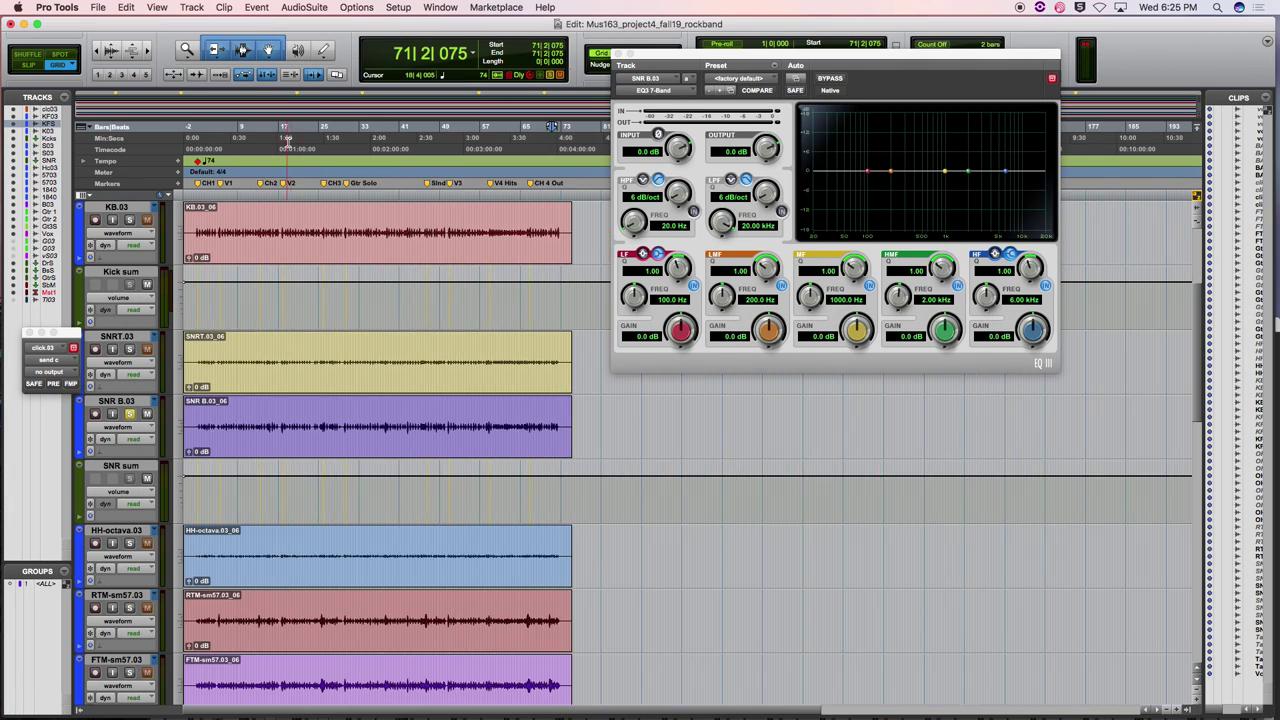
pyautogui.moveTo(206, 166); pyautogui.dragTo(418, 168)
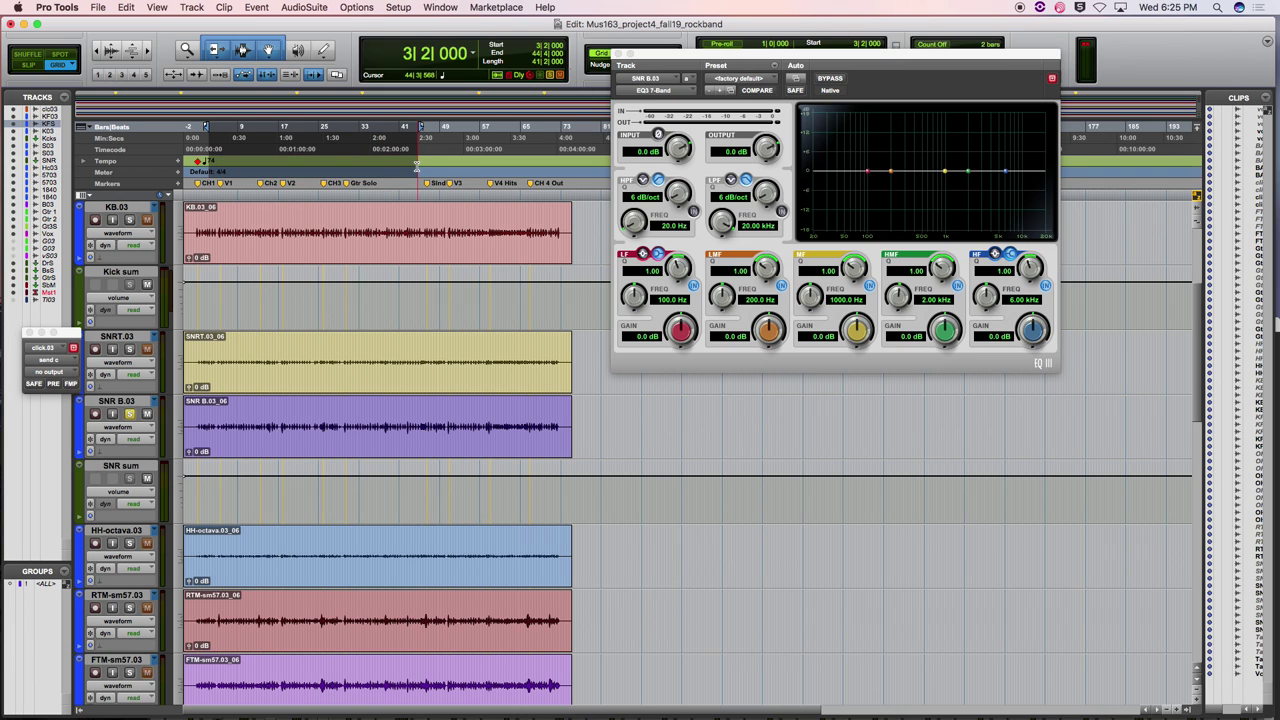
pyautogui.press('space')
# Bring the Mix window back to the top and move the snare EQ window mid-screen
pyautogui.press('super+equal')
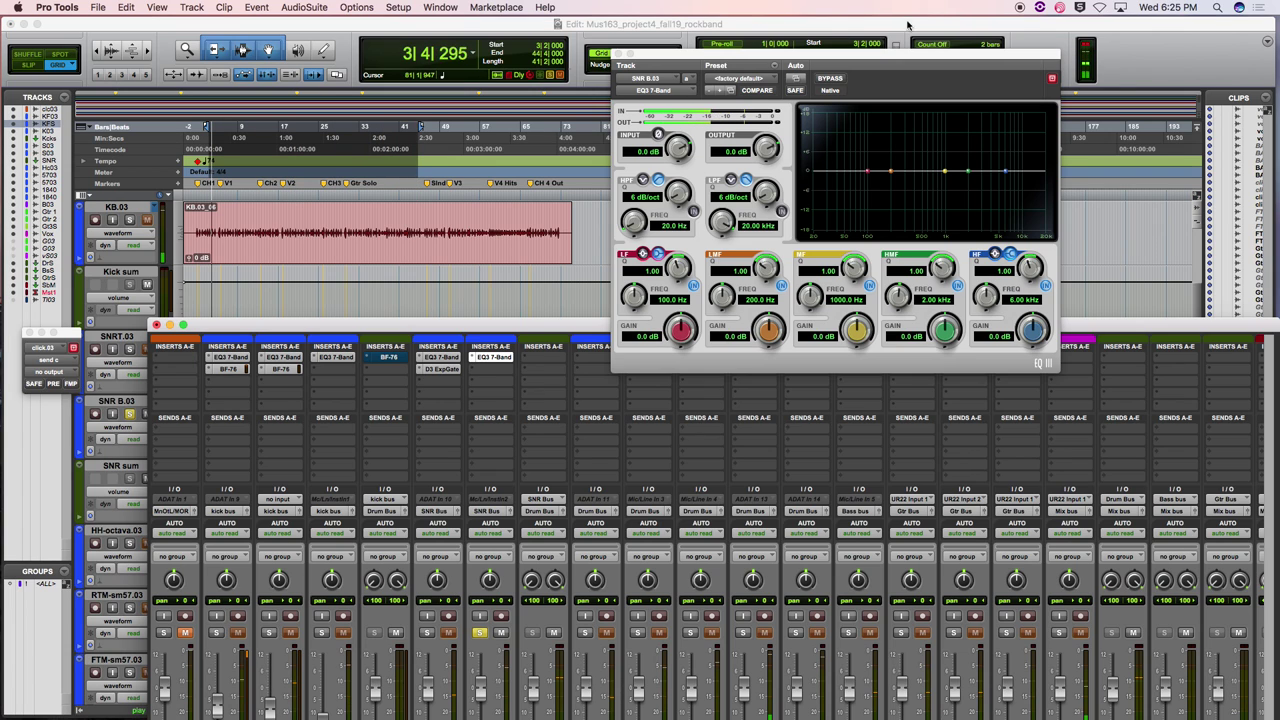
pyautogui.moveTo(572, 326); pyautogui.dragTo(458, 23)
pyautogui.moveTo(718, 58); pyautogui.dragTo(571, 240)
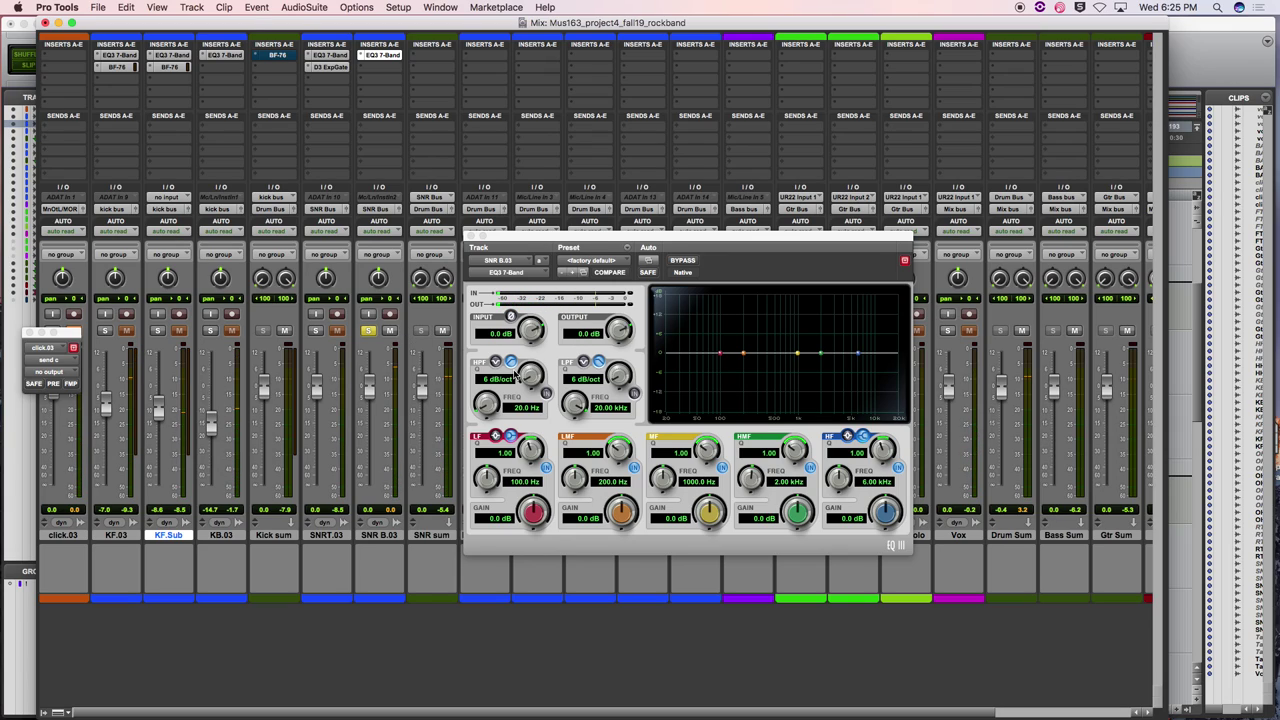
# Enable the snare EQ's high-pass filter at 24 dB/oct with its cutoff near 170 Hz
pyautogui.click(547, 393)
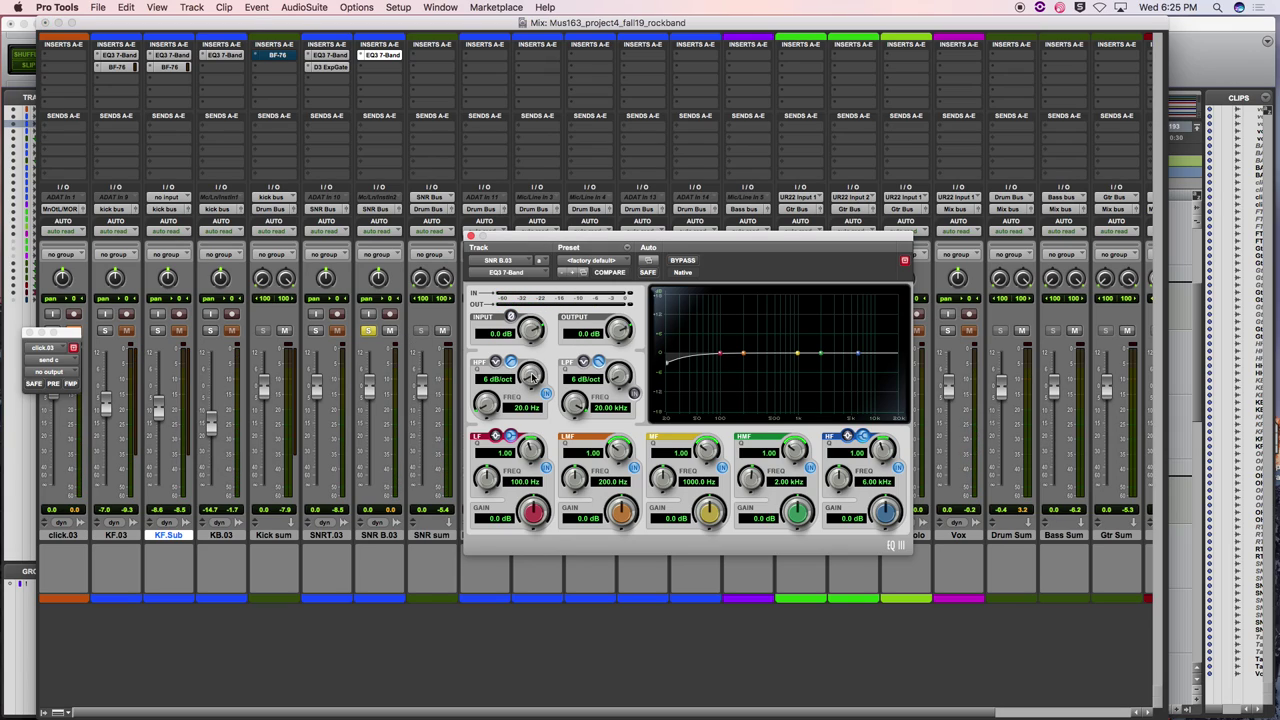
pyautogui.moveTo(535, 378); pyautogui.dragTo(521, 327)
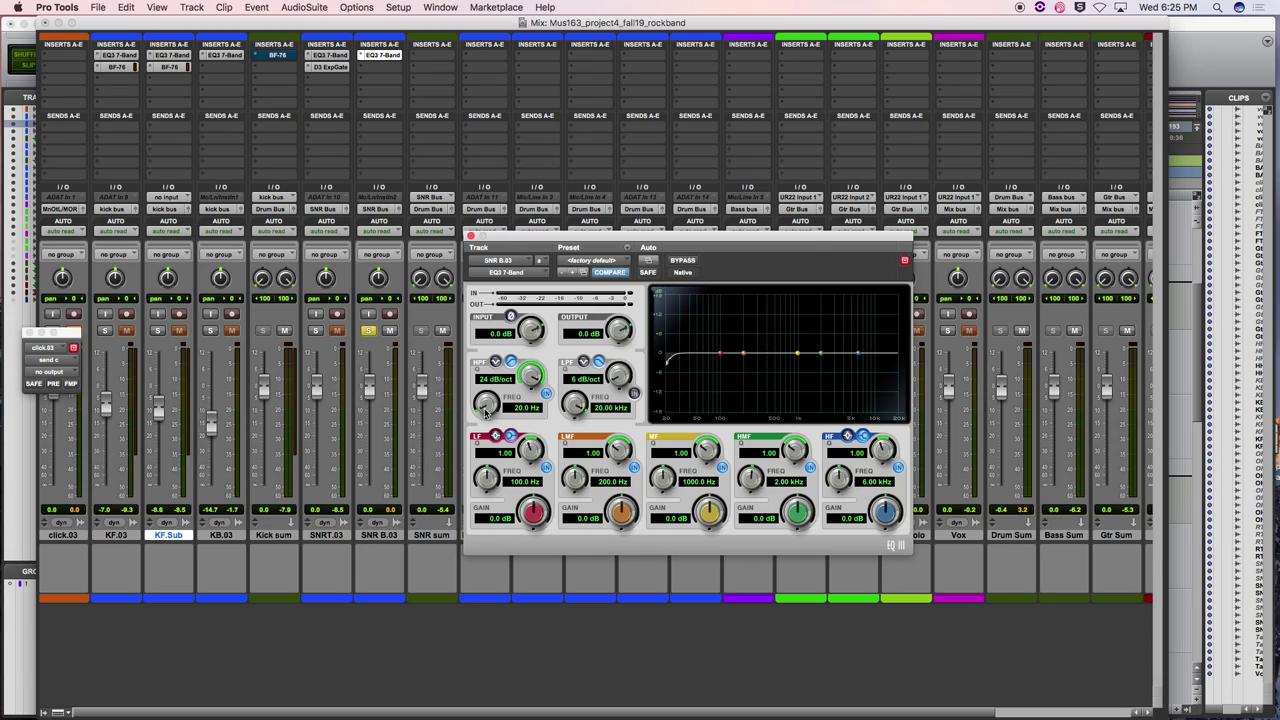
pyautogui.moveTo(486, 412); pyautogui.dragTo(489, 370)
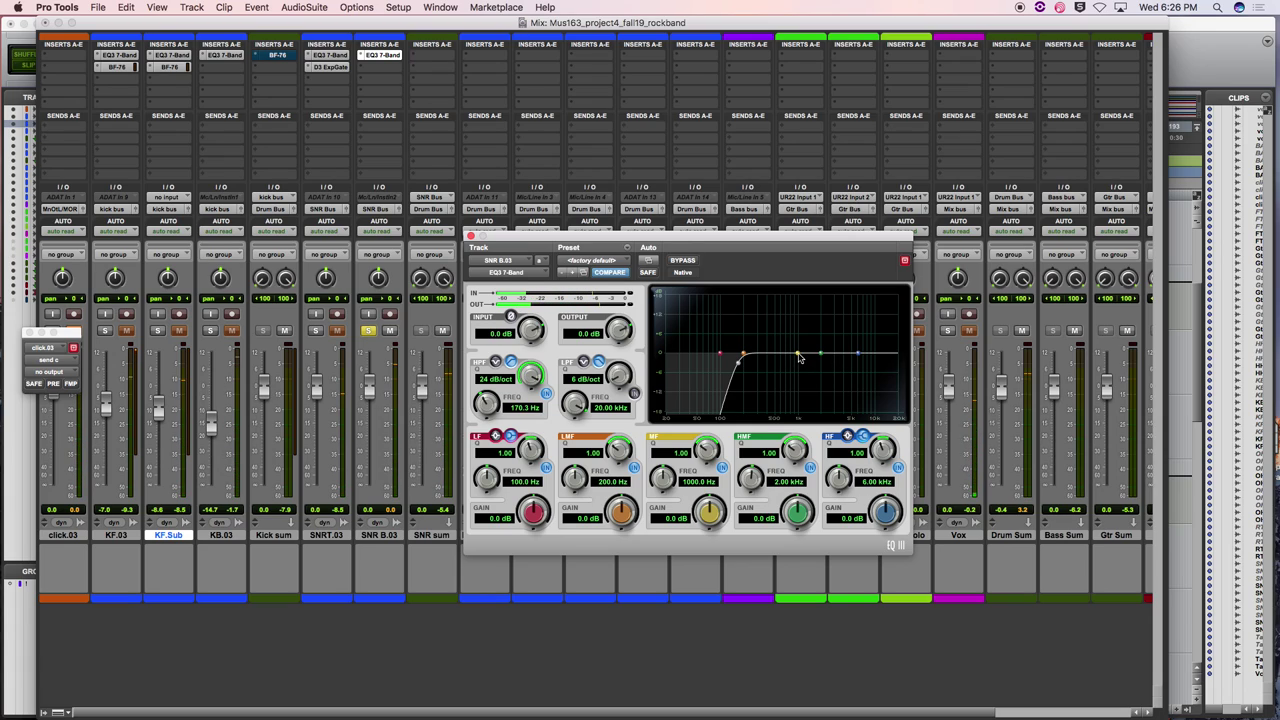
# Cut a narrow 7.1 dB dip near 498 Hz using the mid band at Q 3.98
pyautogui.moveTo(798, 357); pyautogui.dragTo(774, 346)
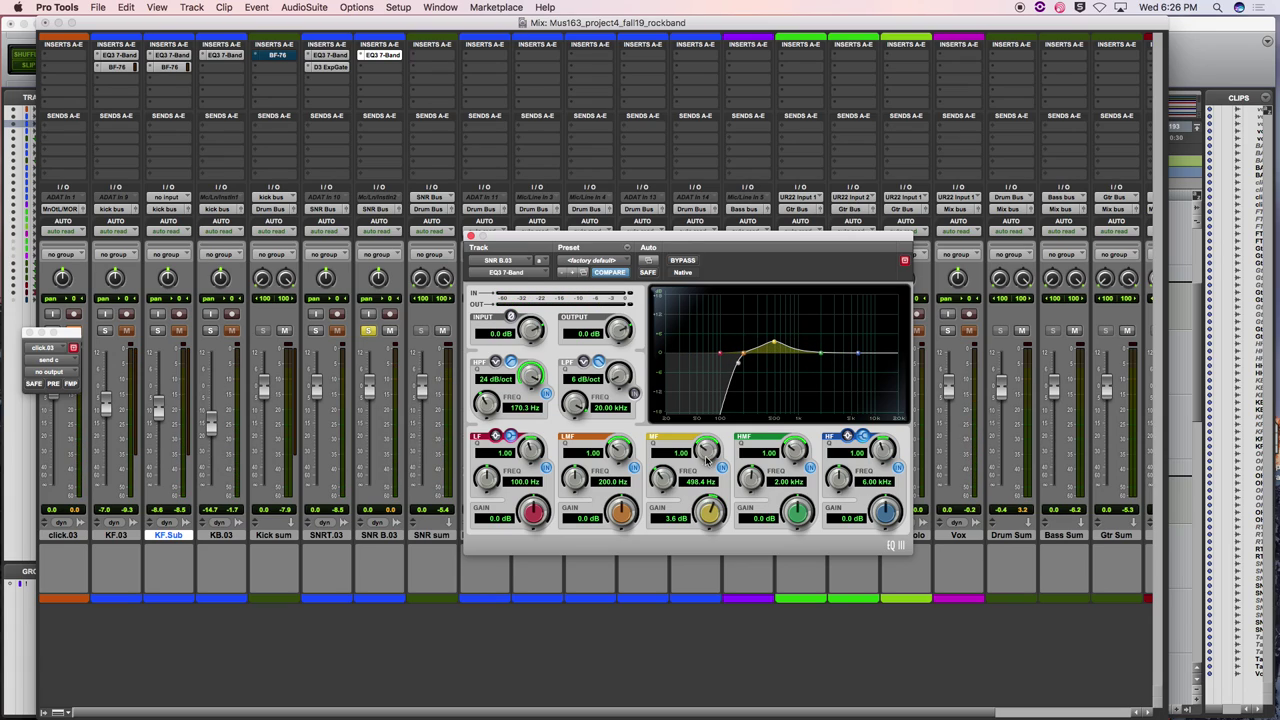
pyautogui.moveTo(707, 460); pyautogui.dragTo(716, 430)
pyautogui.moveTo(776, 347); pyautogui.dragTo(774, 378)
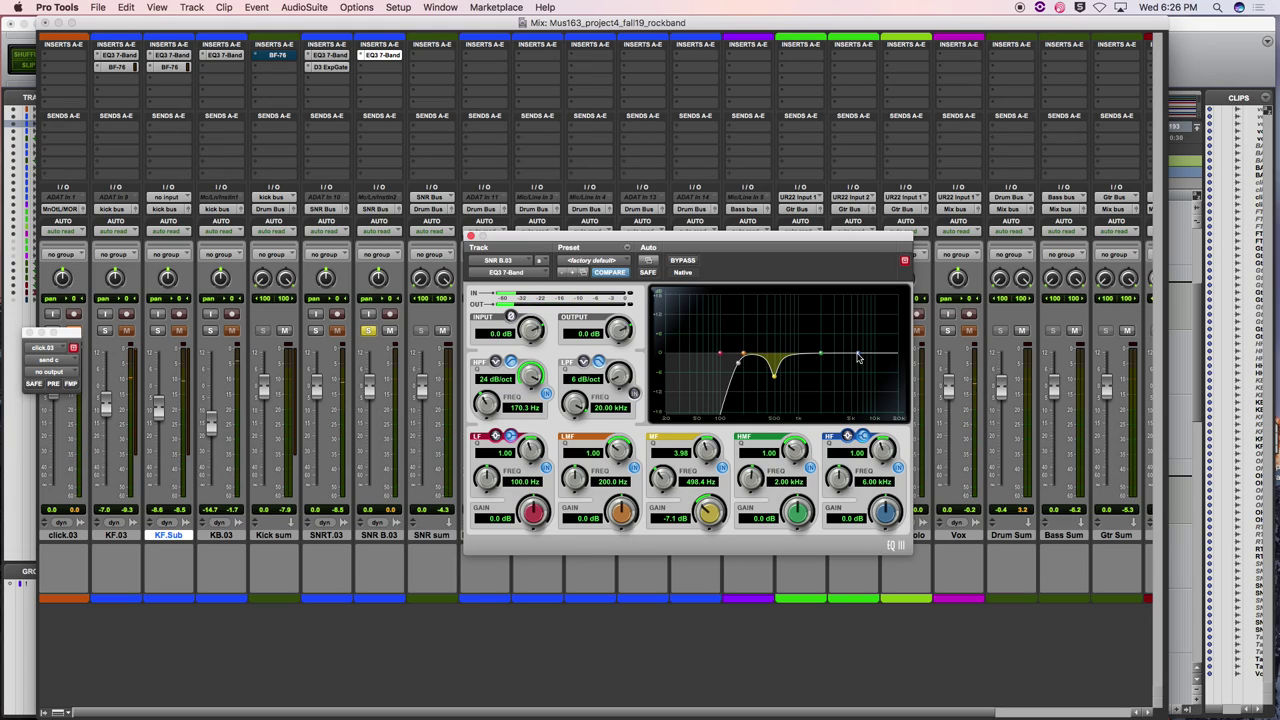
# Add a gentle high-mid boost of about 3 dB near 5.19 kHz, then close the EQ
pyautogui.moveTo(855, 356); pyautogui.dragTo(845, 347)
pyautogui.moveTo(849, 349); pyautogui.dragTo(852, 354)
pyautogui.moveTo(821, 357); pyautogui.dragTo(823, 345)
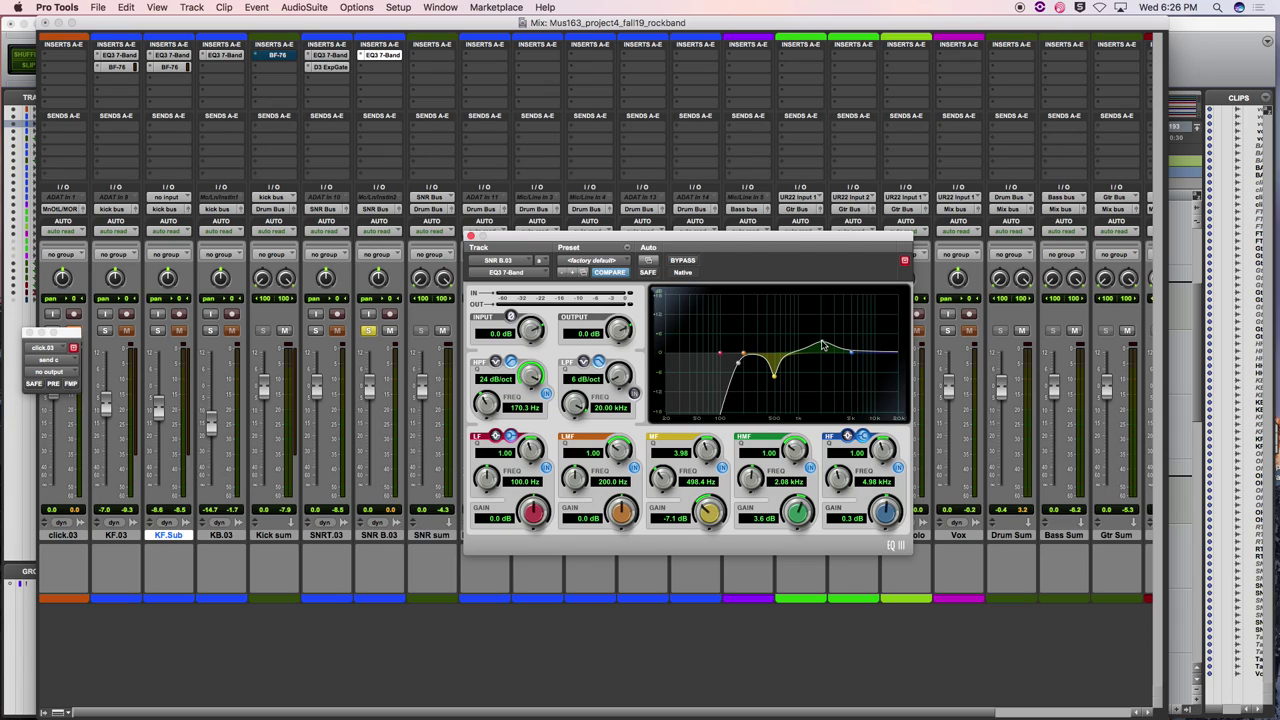
pyautogui.moveTo(801, 454); pyautogui.dragTo(795, 432)
pyautogui.moveTo(822, 346); pyautogui.dragTo(824, 332)
pyautogui.moveTo(820, 330); pyautogui.dragTo(846, 347)
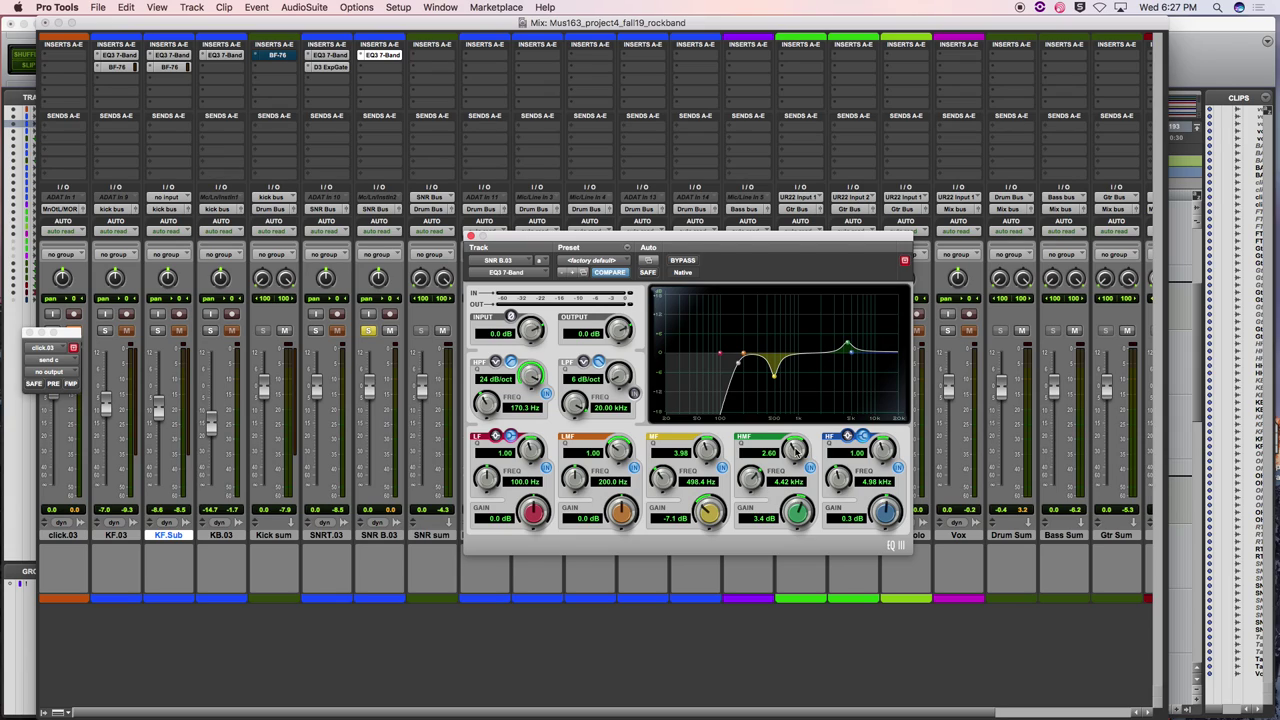
pyautogui.moveTo(799, 452)
pyautogui.mouseDown()
pyautogui.moveTo(803, 487)
pyautogui.moveTo(807, 469)
pyautogui.mouseUp()
pyautogui.moveTo(790, 466)
pyautogui.mouseDown()
pyautogui.moveTo(791, 448)
pyautogui.moveTo(791, 468)
pyautogui.mouseUp()
pyautogui.moveTo(846, 345); pyautogui.dragTo(853, 348)
pyautogui.click(471, 237)
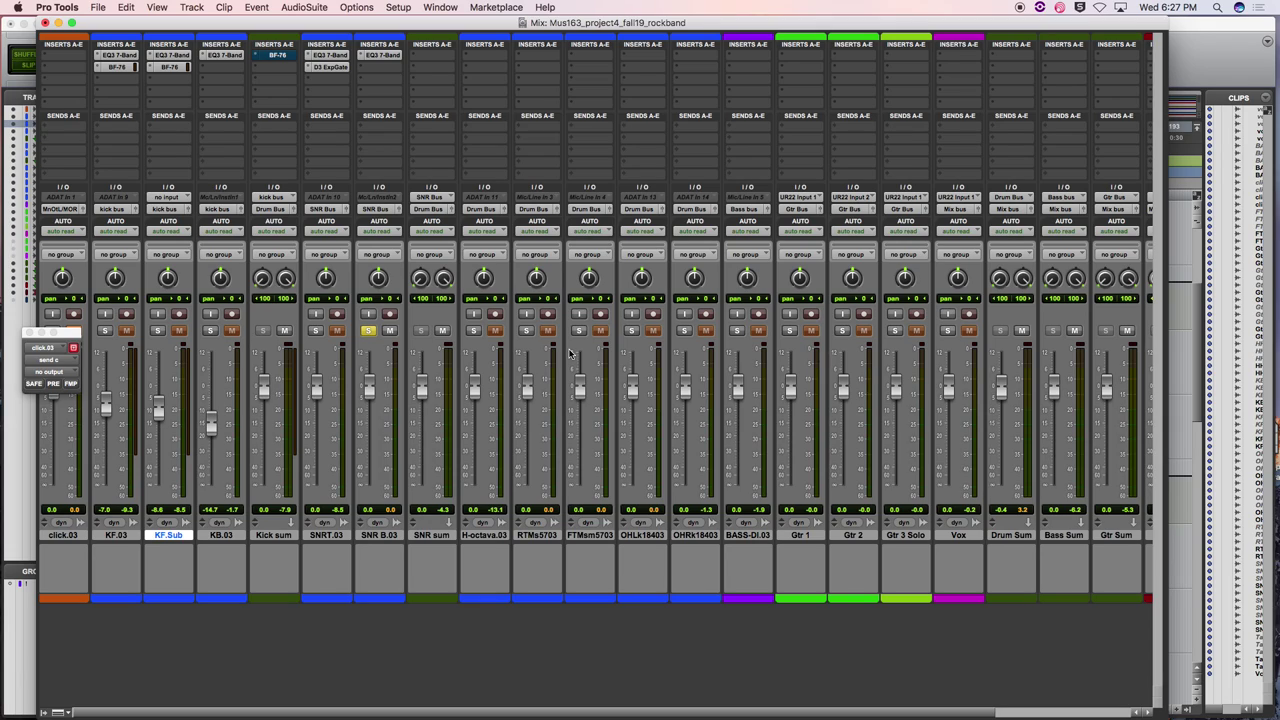
# Duplicate the SNR B.03 track, creating SNRBdp103 with the same EQ3 insert
pyautogui.click(216, 535)
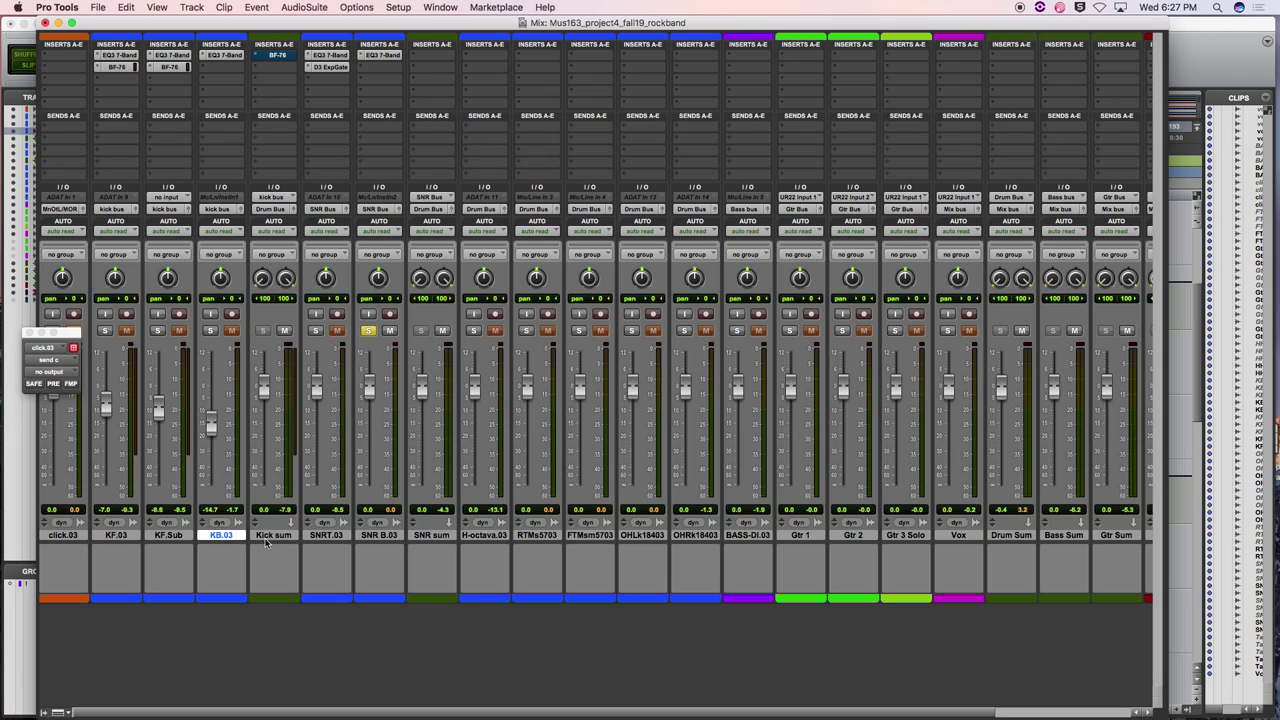
pyautogui.click(389, 536)
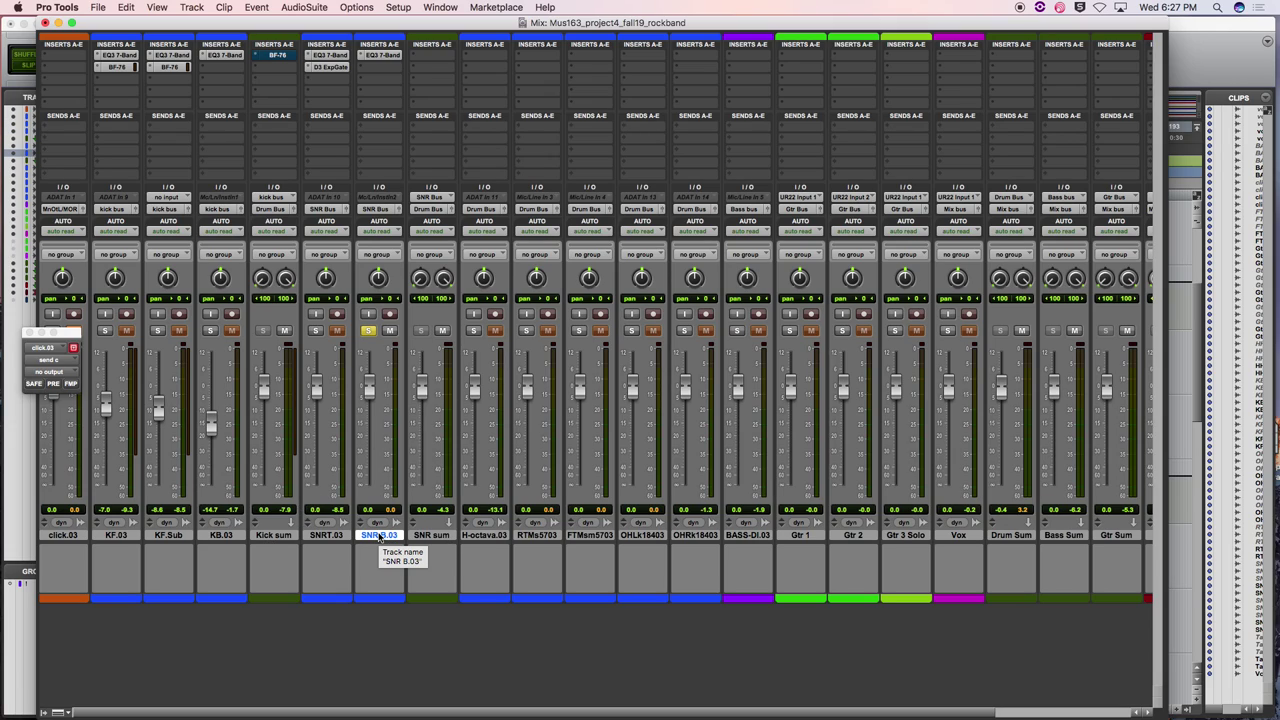
pyautogui.rightClick(372, 537)
pyautogui.click(425, 699)
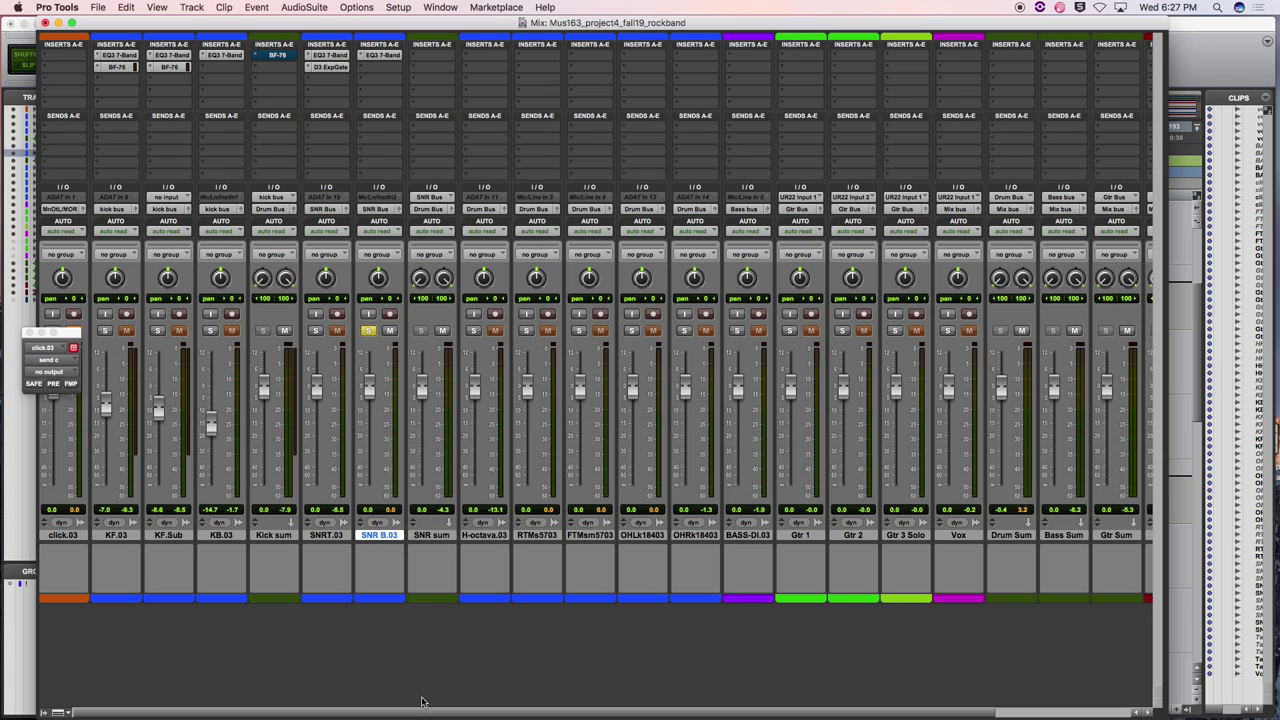
pyautogui.click(672, 370)
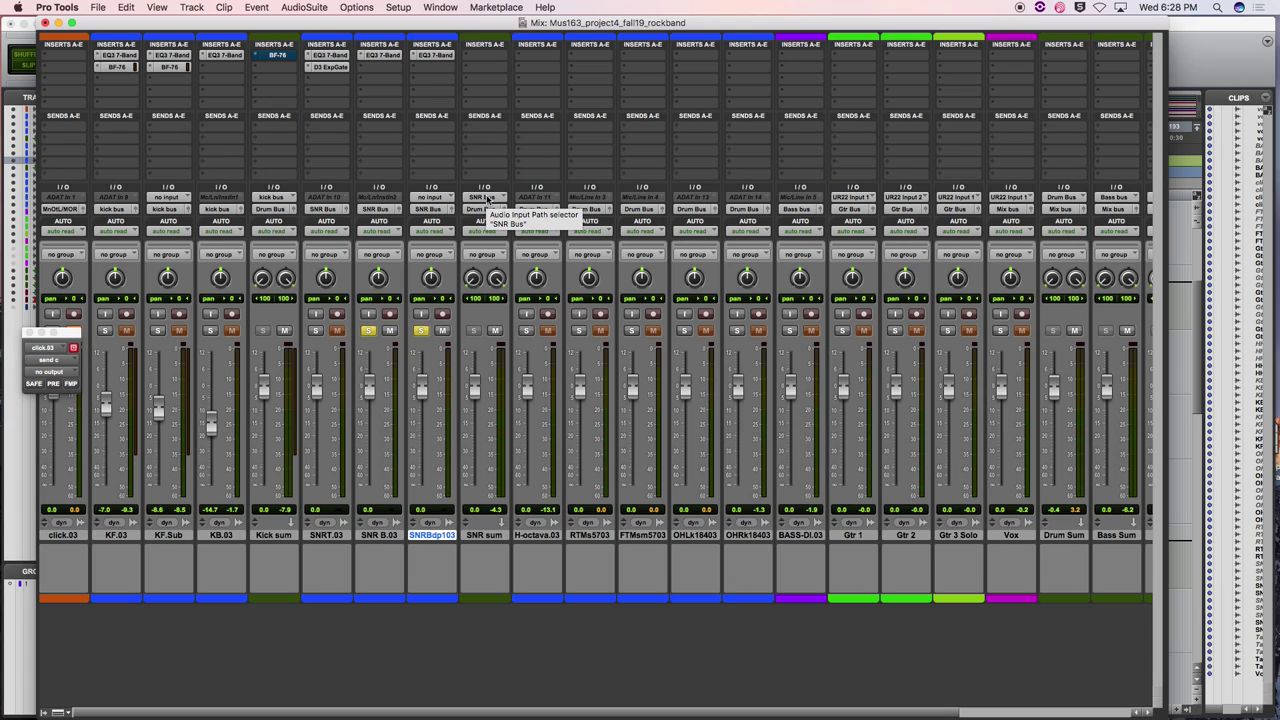
# Raise SNRBdp103's EQ3 high-pass cutoff to 258.9 Hz and close the plug-in window
pyautogui.click(436, 55)
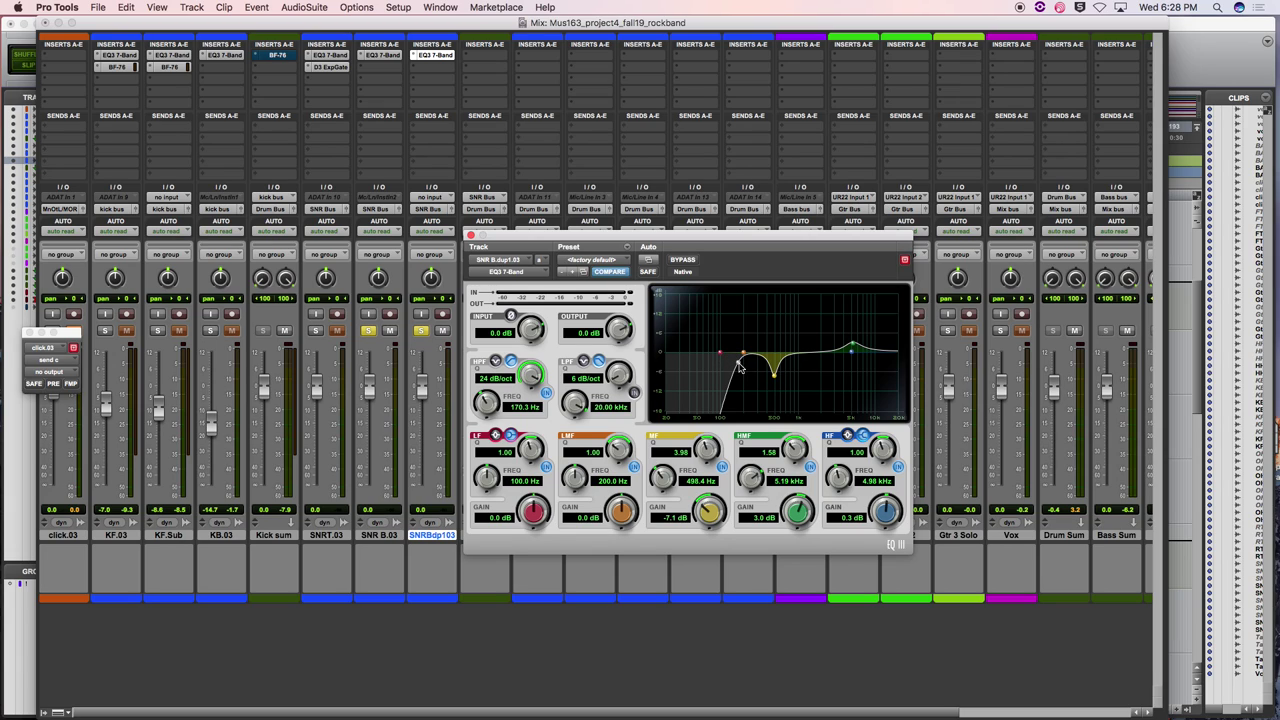
pyautogui.moveTo(740, 366); pyautogui.dragTo(754, 366)
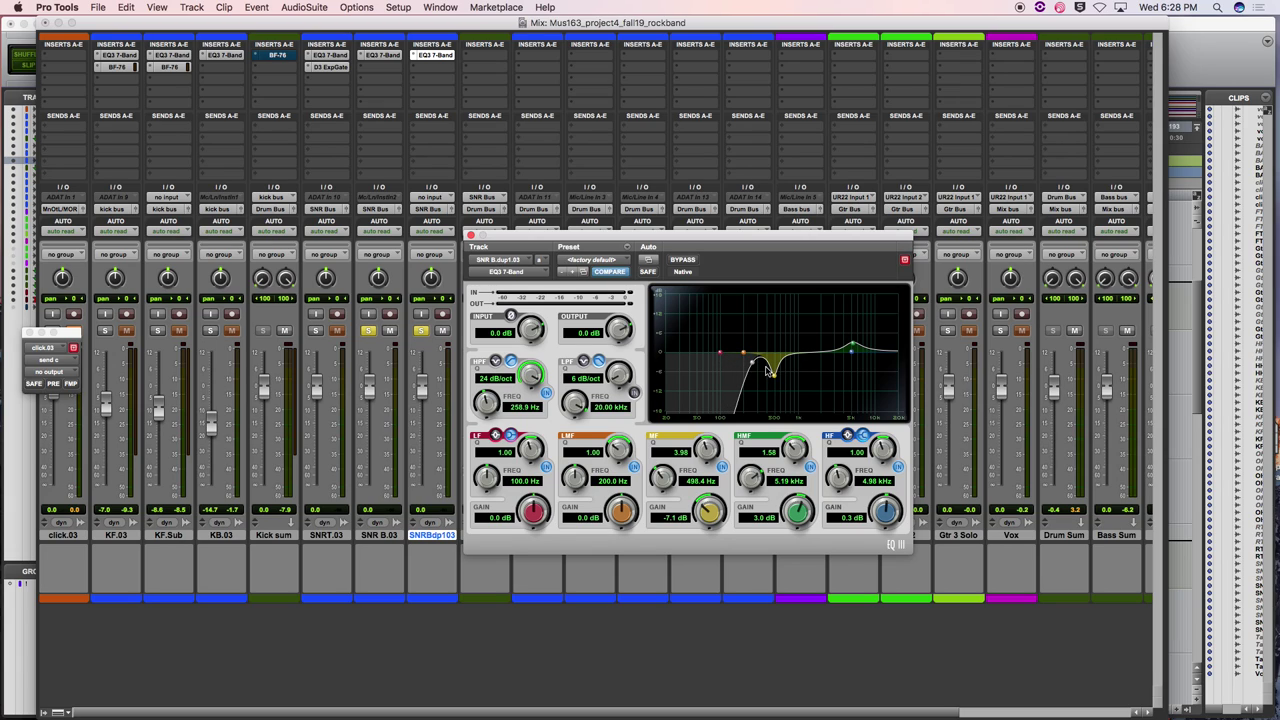
pyautogui.click(471, 235)
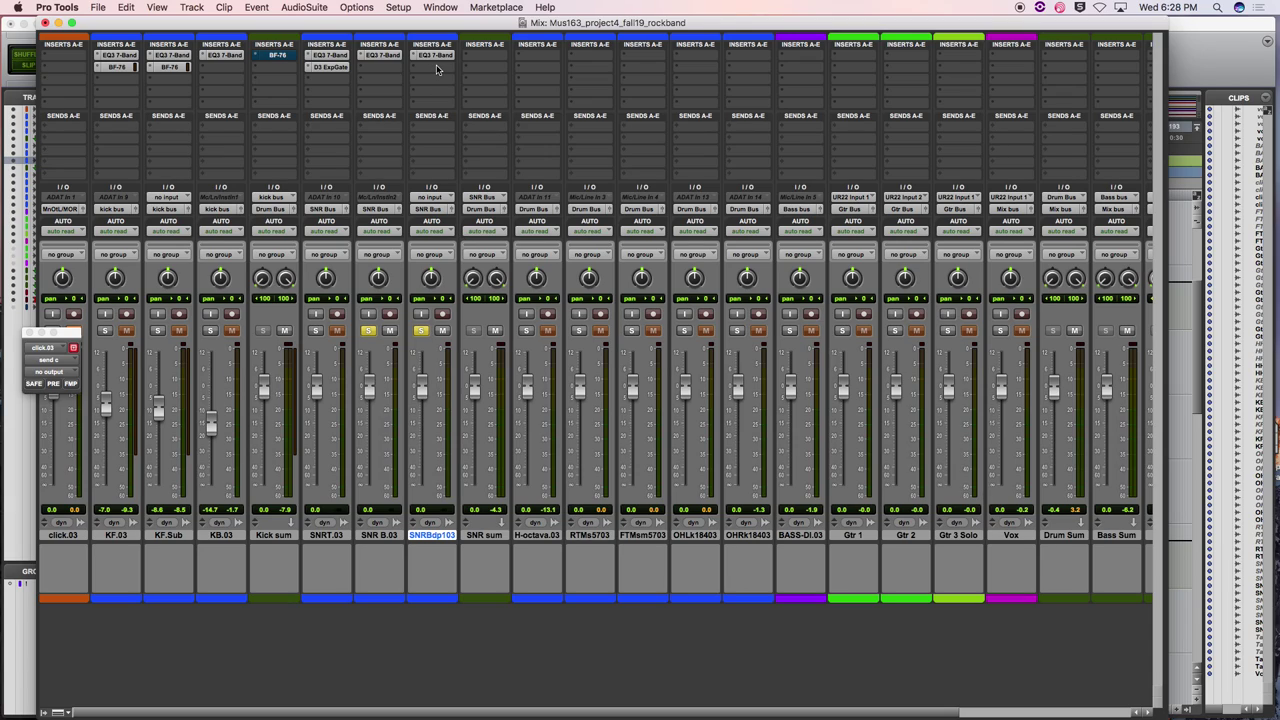
# Rename the duplicate snare track to 'SNR B.dist'
pyautogui.doubleClick(436, 536)
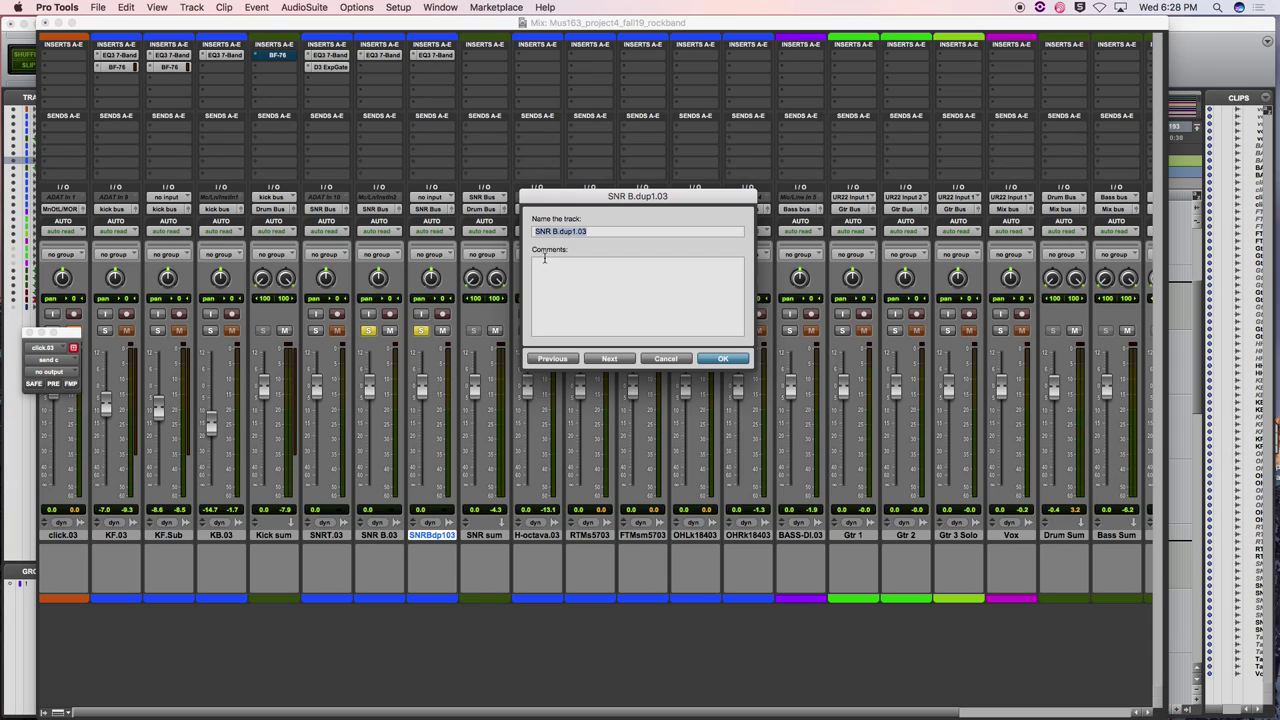
pyautogui.press('Right')
pyautogui.press('BackSpace')
pyautogui.click(727, 359)
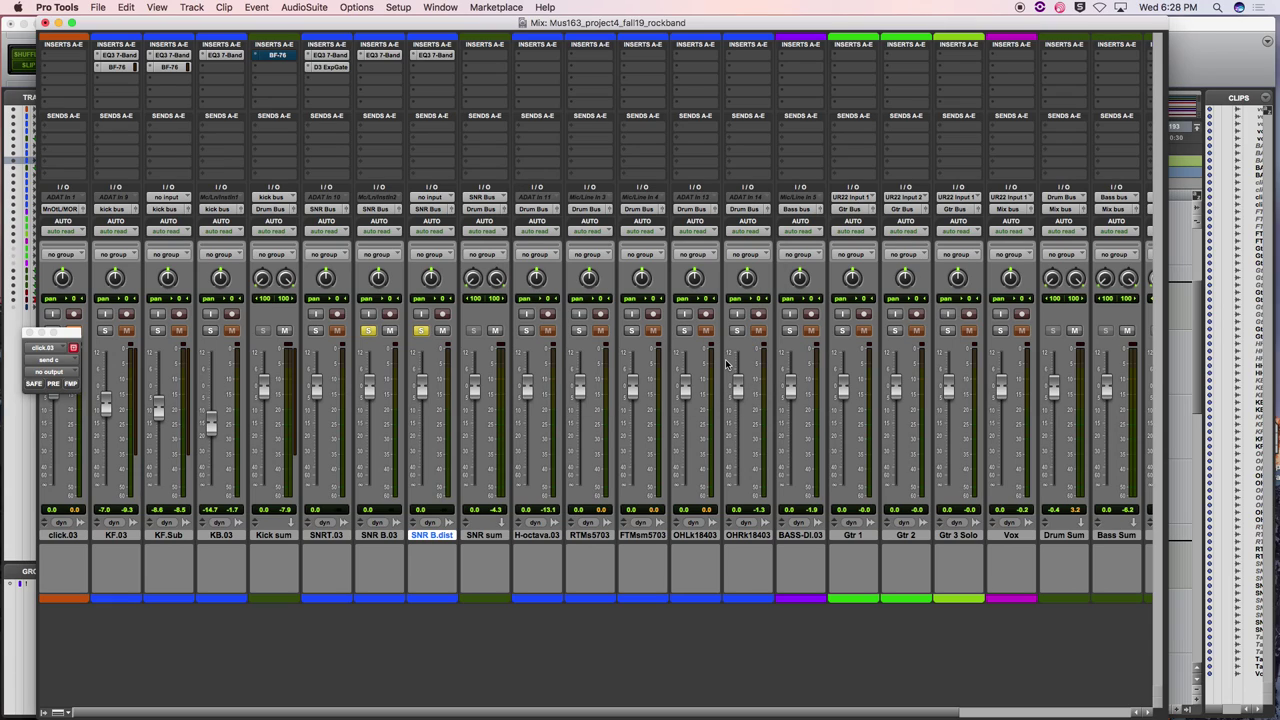
# Insert AIR Distortion from the Harmonic category on SNR B.dist's second insert slot
pyautogui.click(438, 72)
pyautogui.moveTo(460, 96)
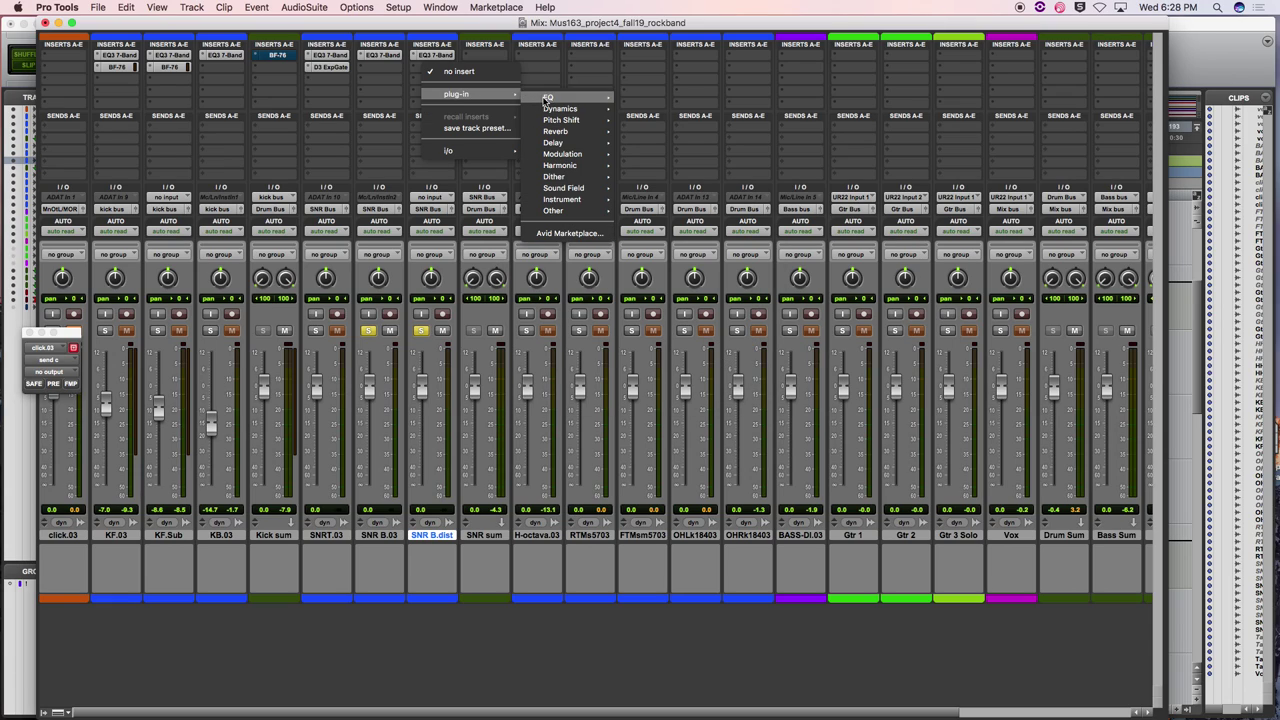
pyautogui.moveTo(585, 166)
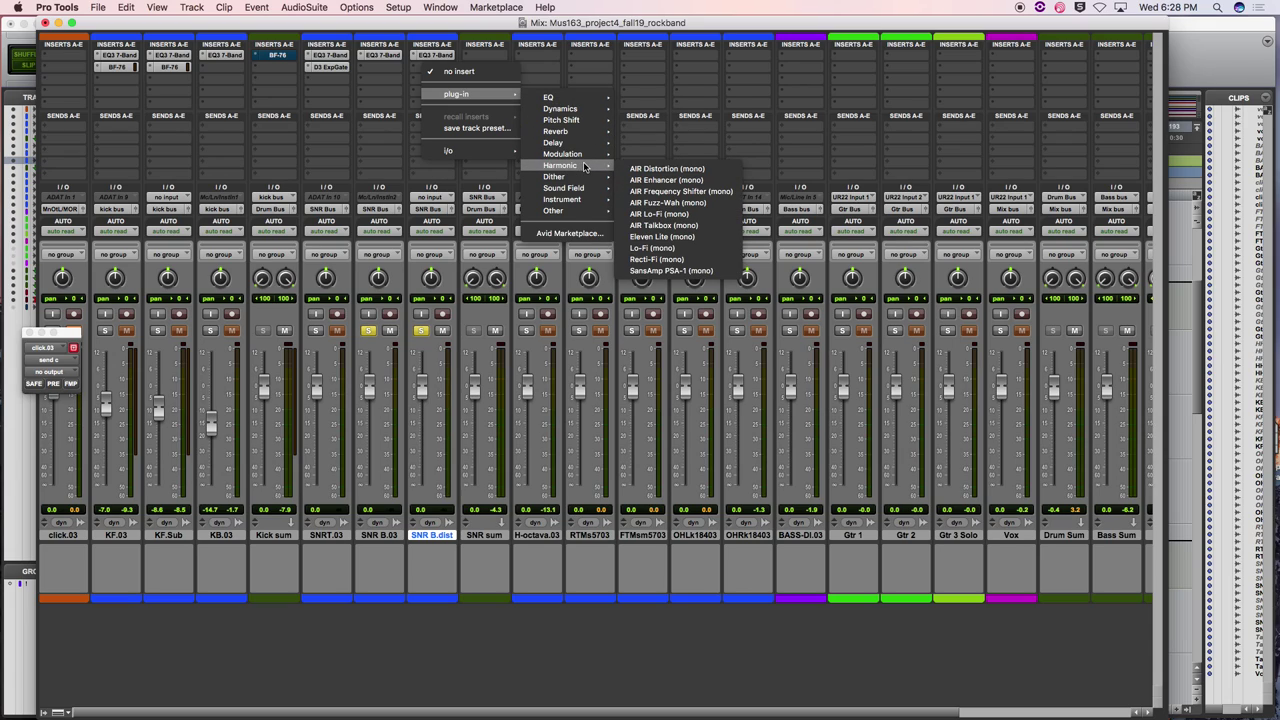
pyautogui.click(368, 360)
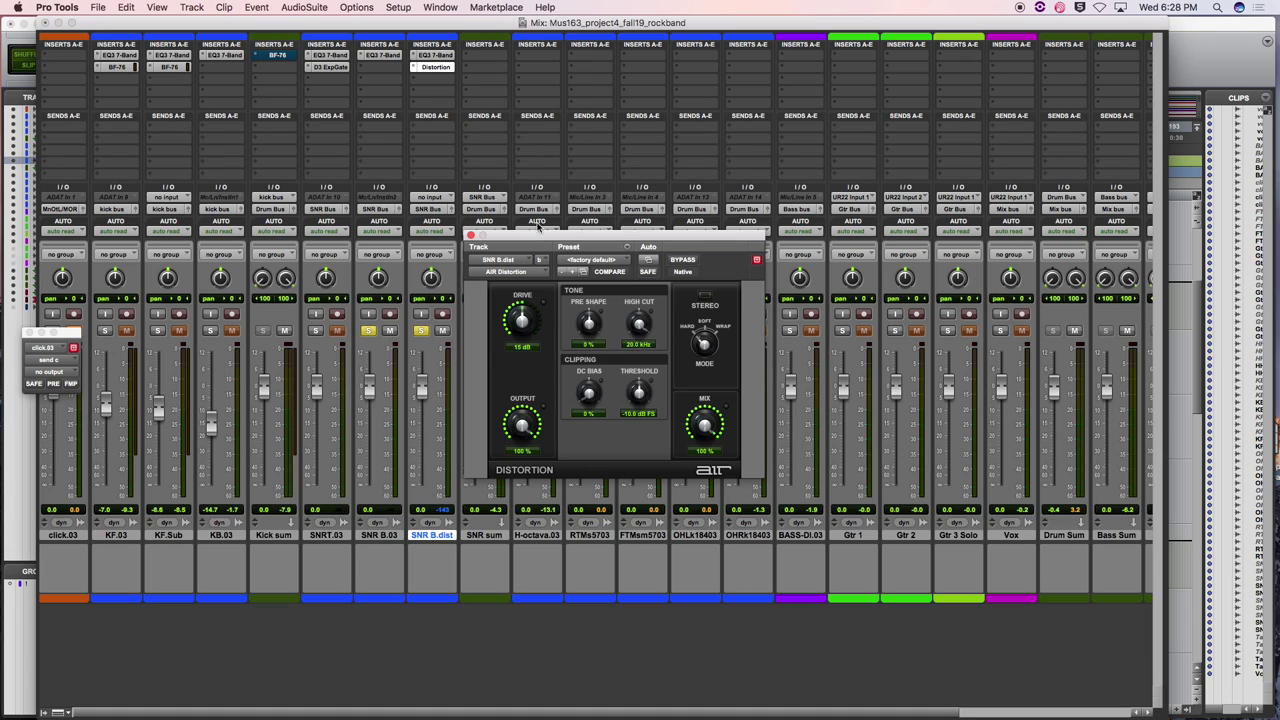
# Unsolo SNR B.03 and raise the AIR Distortion Drive on SNR B.dist to 23 dB
pyautogui.click(368, 331)
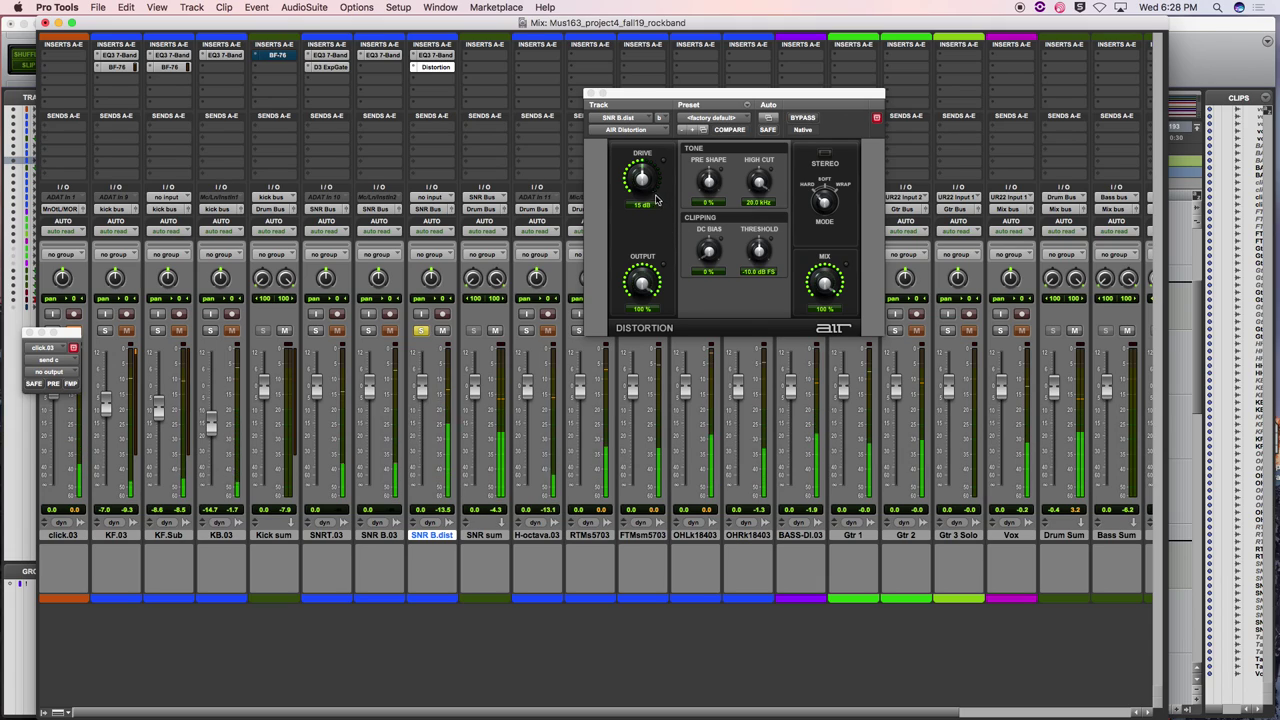
pyautogui.moveTo(641, 181)
pyautogui.mouseDown()
pyautogui.moveTo(639, 166)
pyautogui.moveTo(644, 193)
pyautogui.mouseUp()
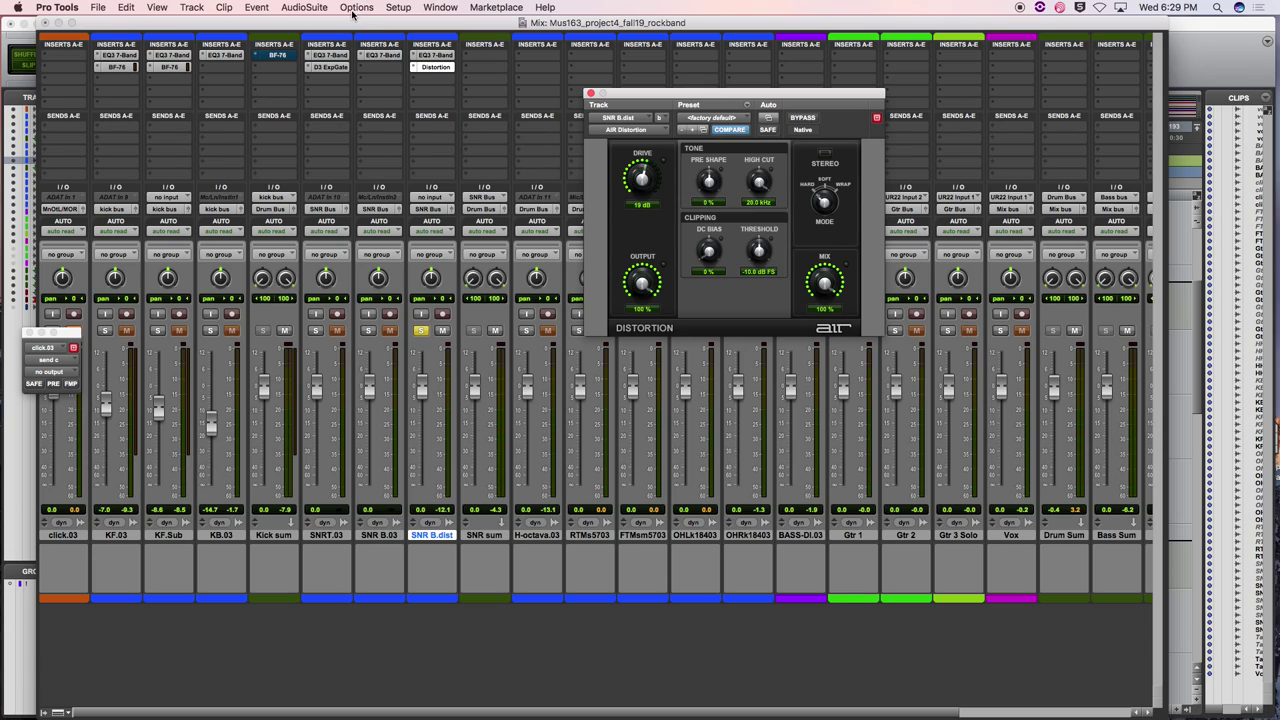
pyautogui.click(411, 68)
pyautogui.moveTo(472, 72)
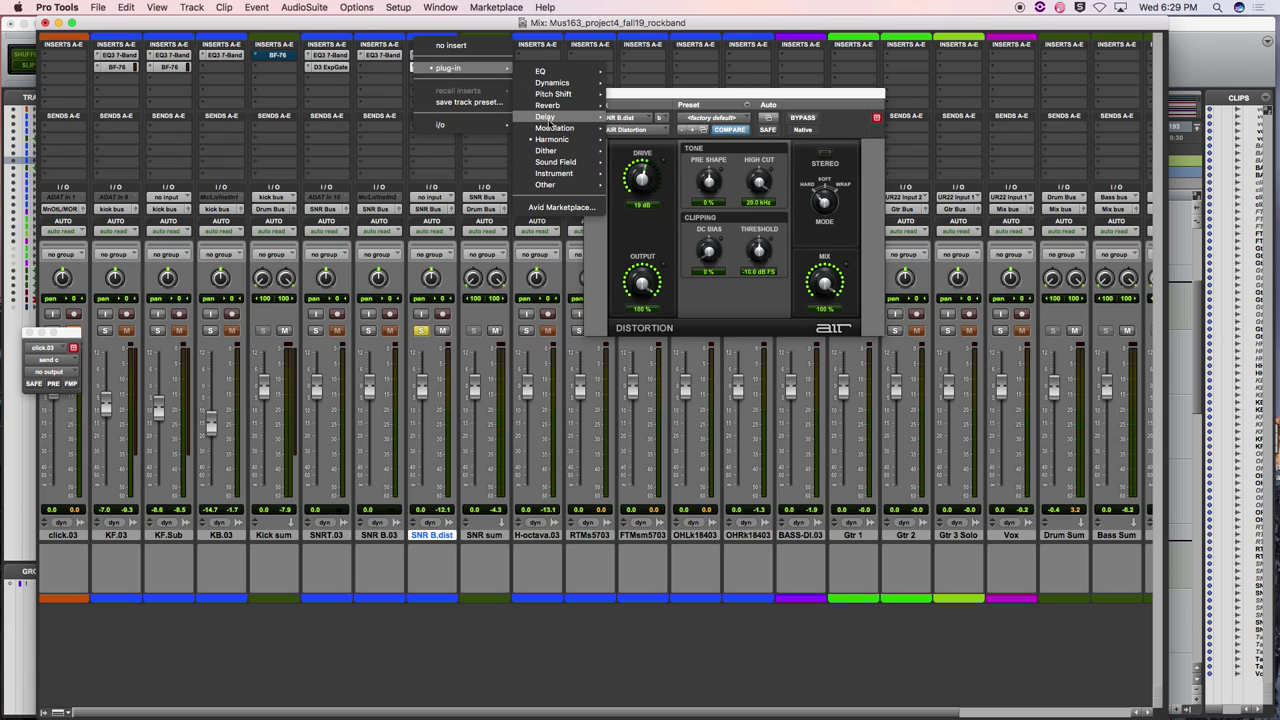
pyautogui.moveTo(562, 140)
pyautogui.click(664, 72)
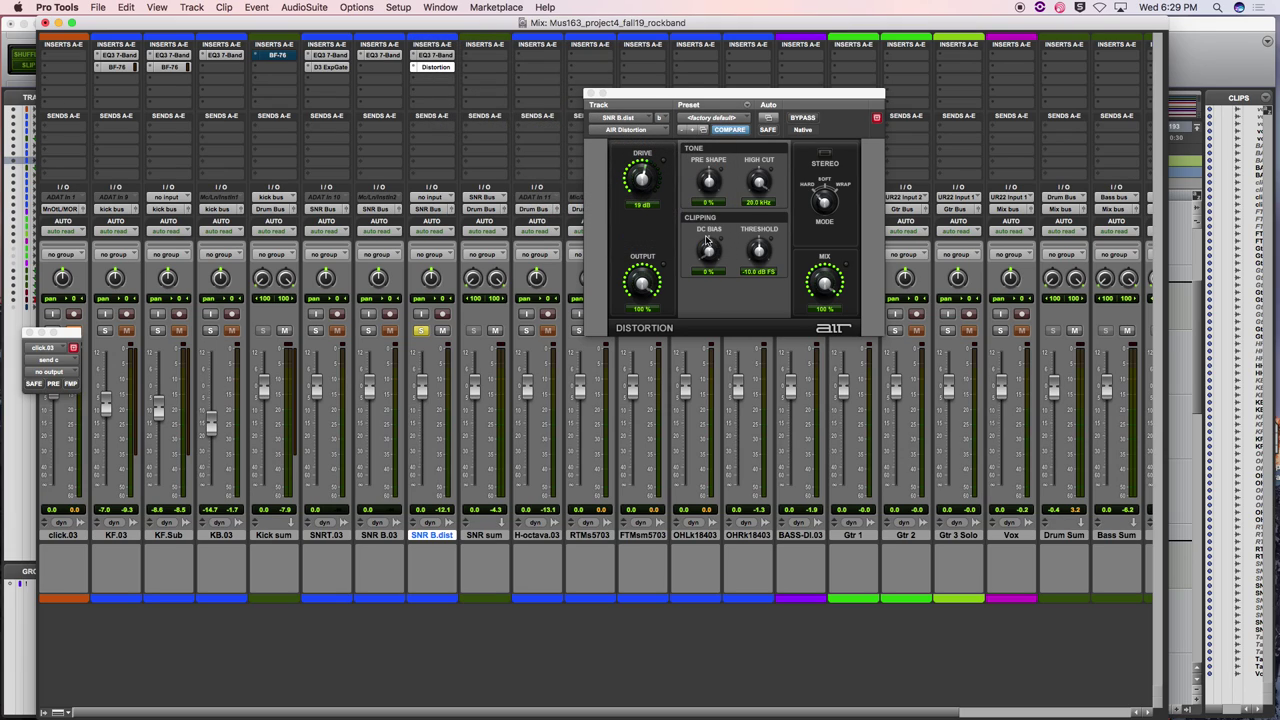
pyautogui.moveTo(650, 190); pyautogui.dragTo(640, 236)
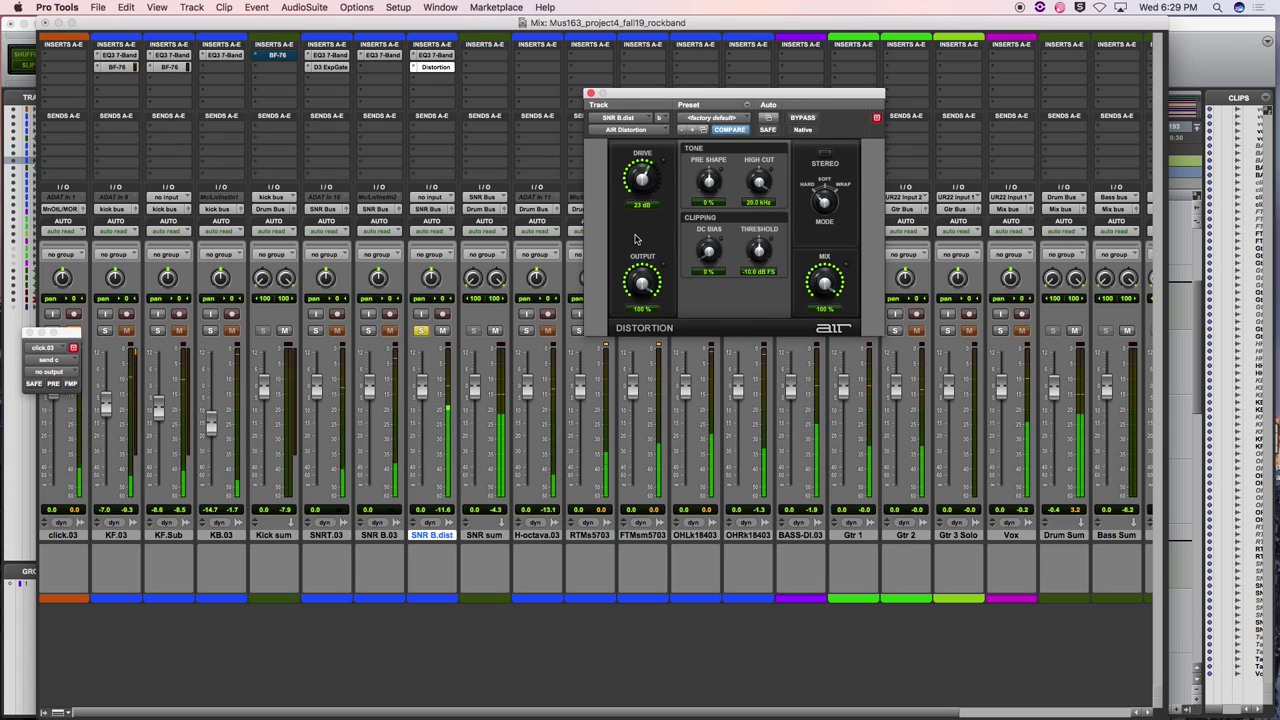
# Close the Distortion window and copy SNRT.03's D3 ExpGate into SNR B.dist's insert B
pyautogui.click(590, 93)
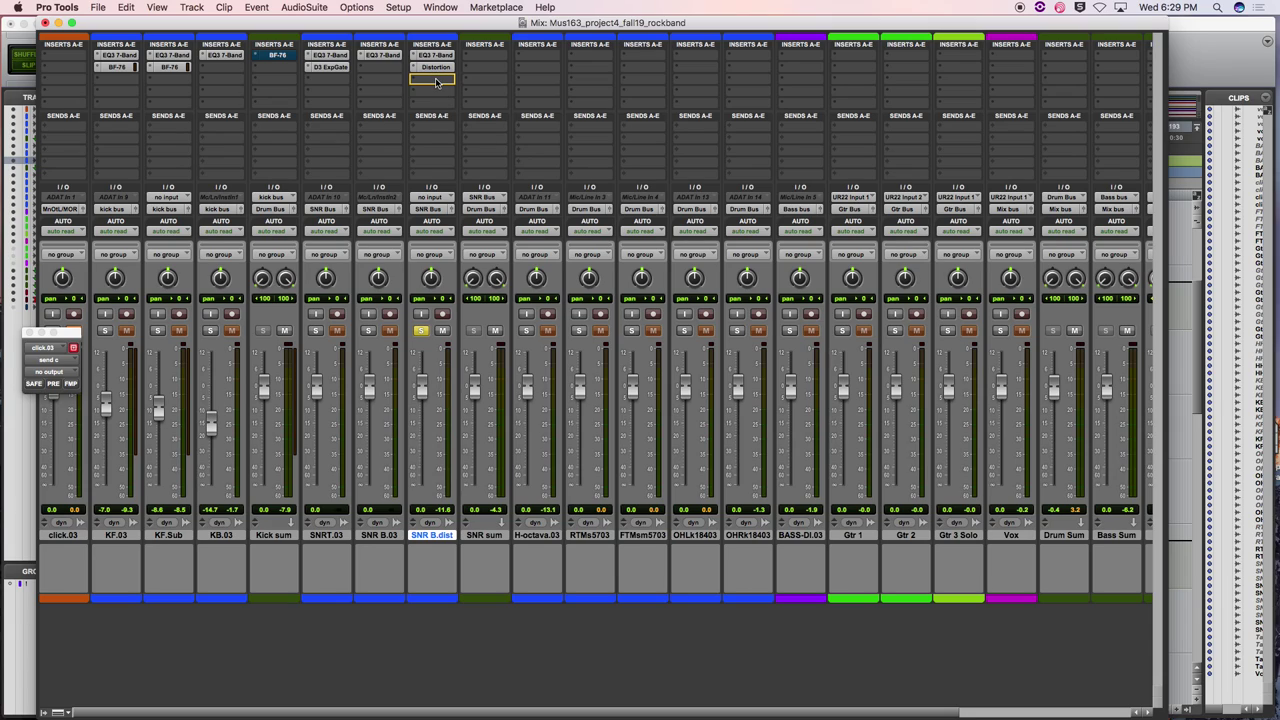
pyautogui.moveTo(435, 82); pyautogui.dragTo(435, 82)
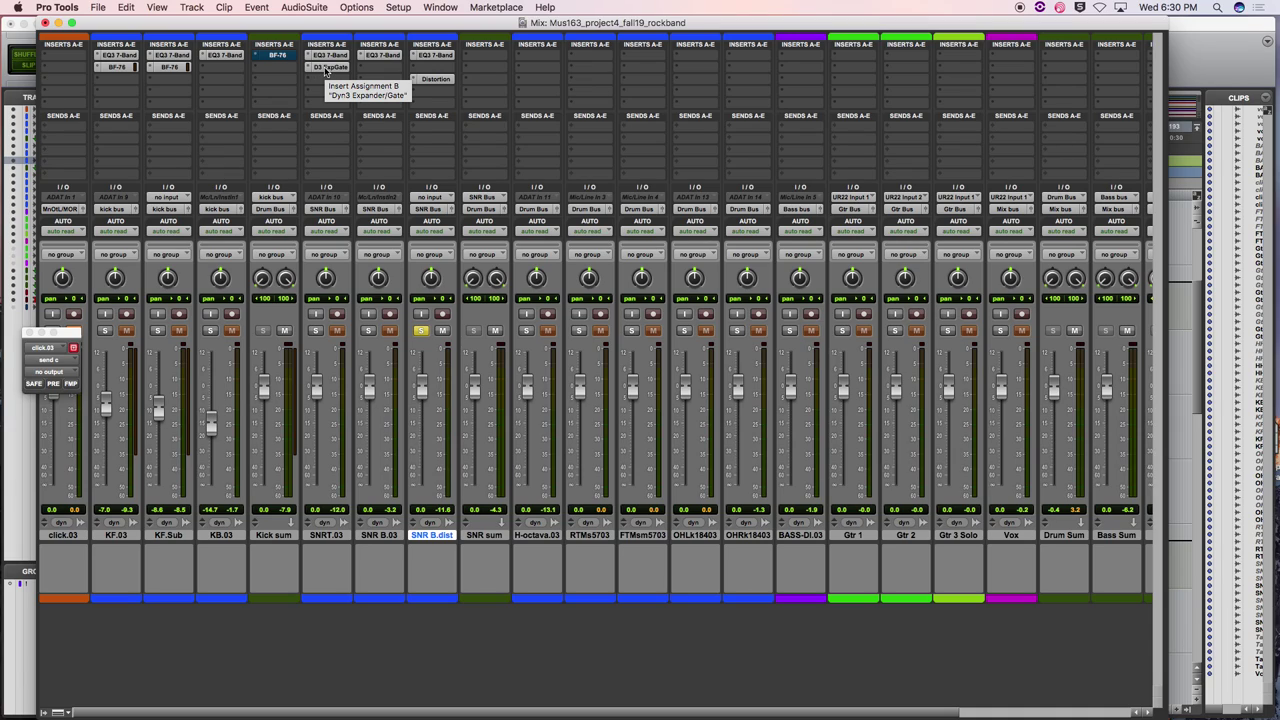
pyautogui.moveTo(321, 71); pyautogui.dragTo(427, 73)
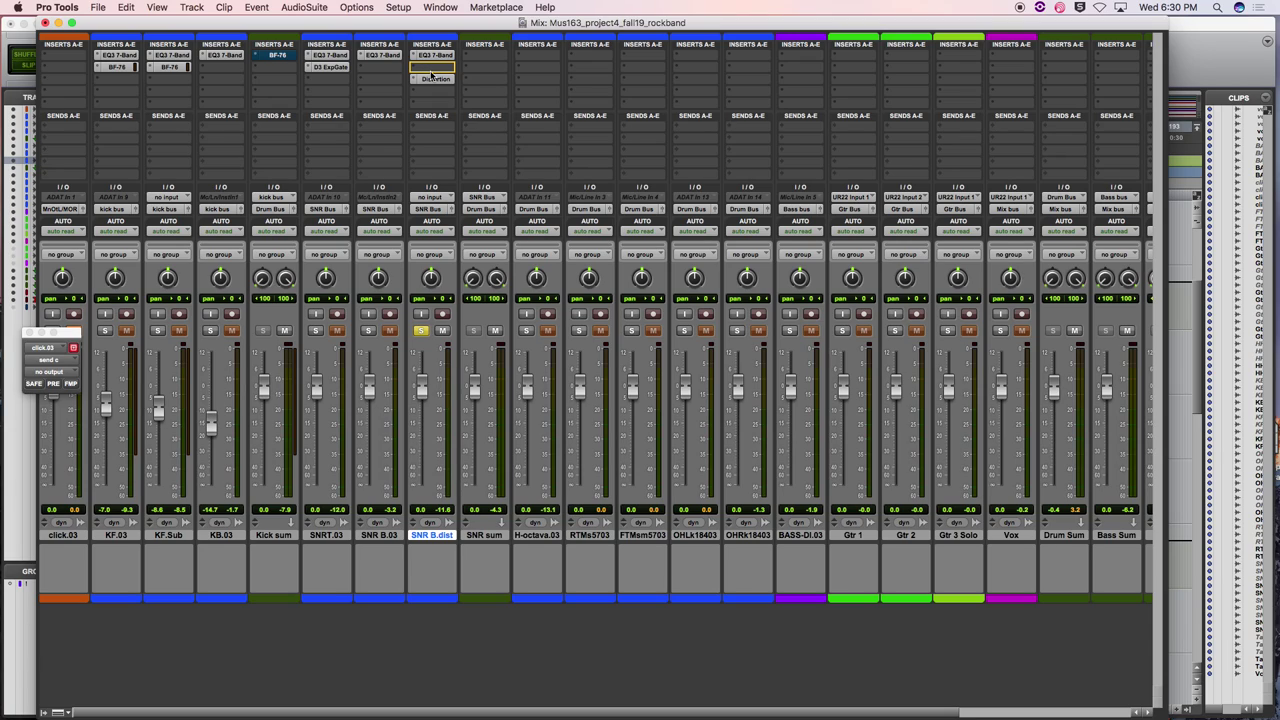
pyautogui.moveTo(429, 73); pyautogui.dragTo(430, 75)
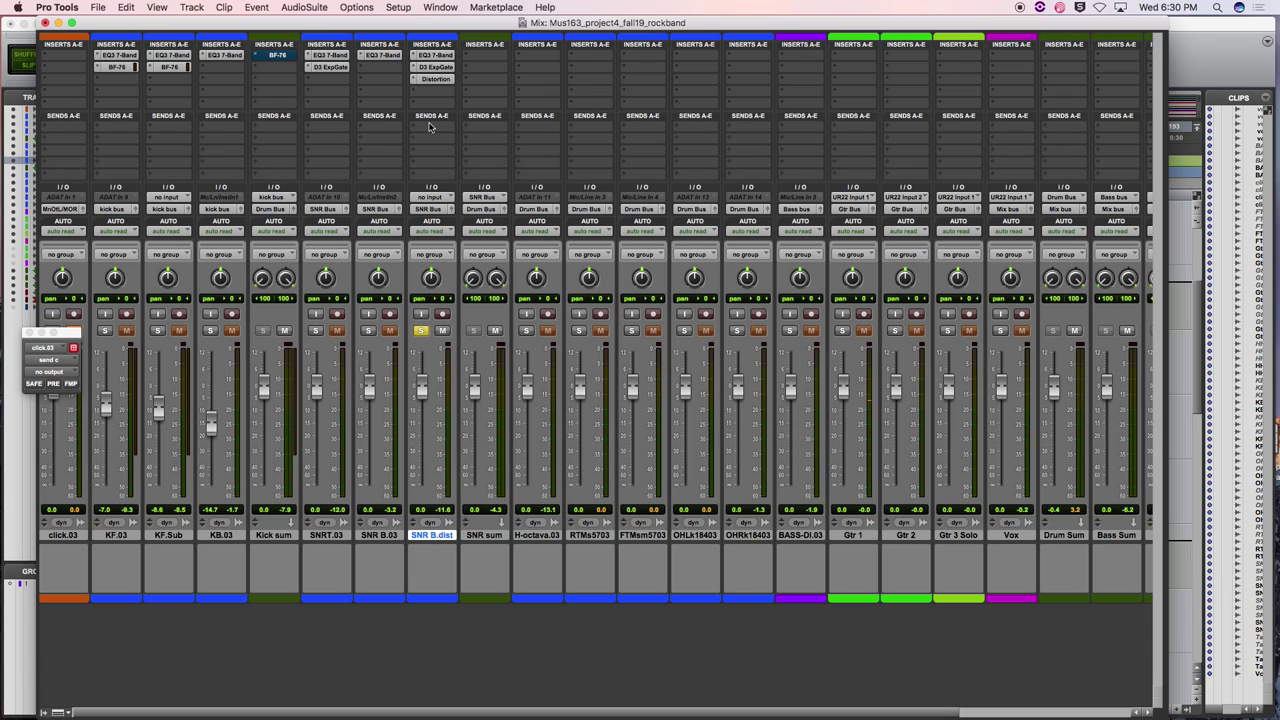
# Solo SNRT.03, SNR B.03 and SNR B.dist, and pull all three faders fully down
pyautogui.click(366, 332)
pyautogui.click(315, 331)
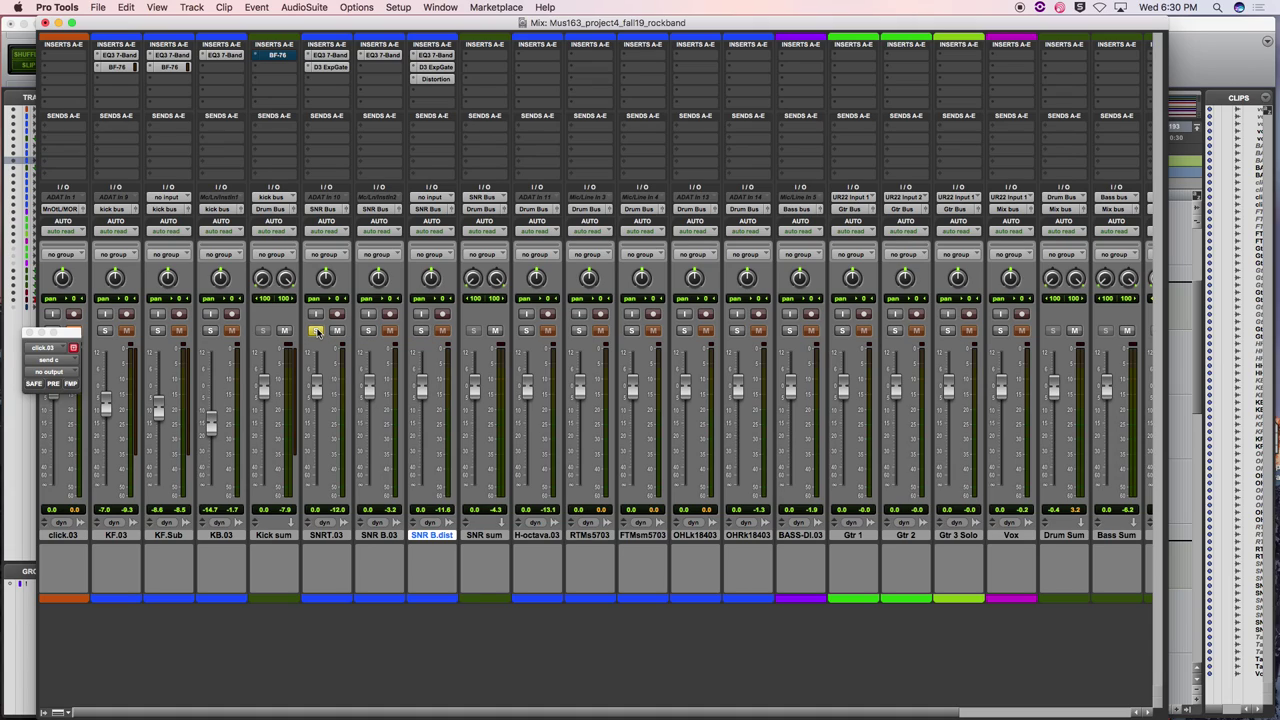
pyautogui.click(368, 331)
pyautogui.click(420, 331)
pyautogui.moveTo(423, 392); pyautogui.dragTo(421, 488)
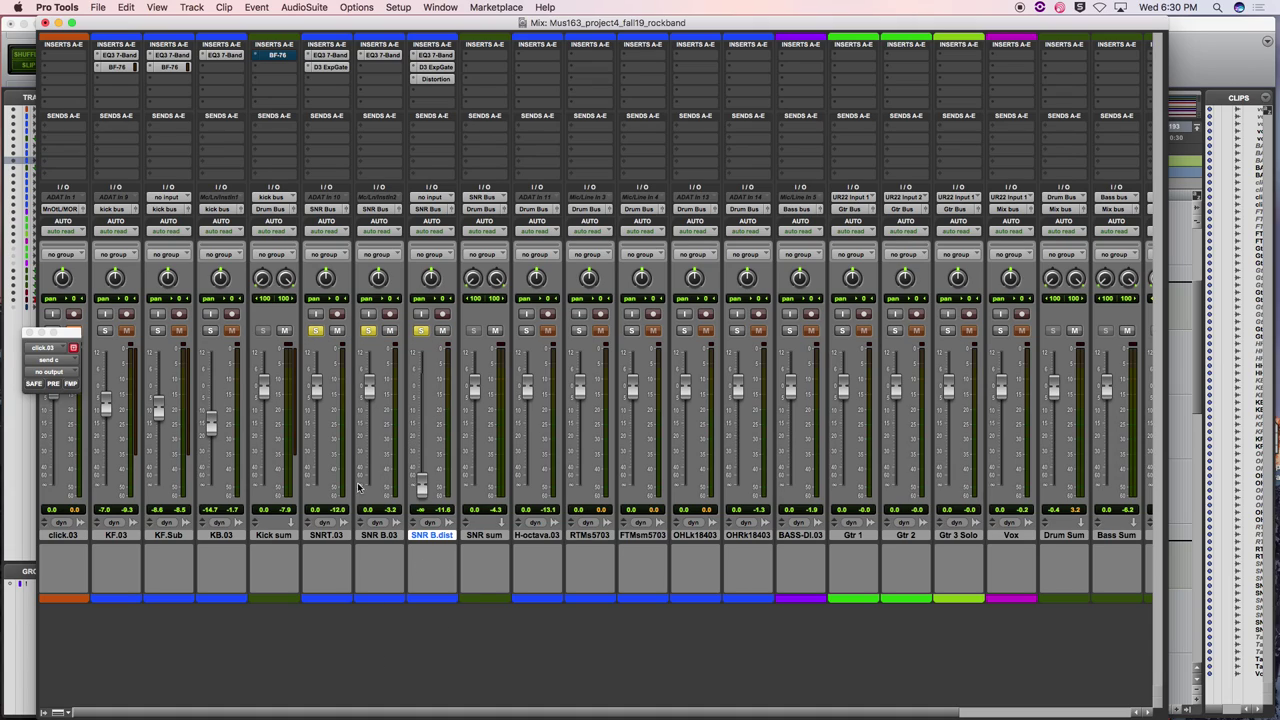
pyautogui.moveTo(369, 390); pyautogui.dragTo(368, 490)
pyautogui.moveTo(316, 390); pyautogui.dragTo(316, 490)
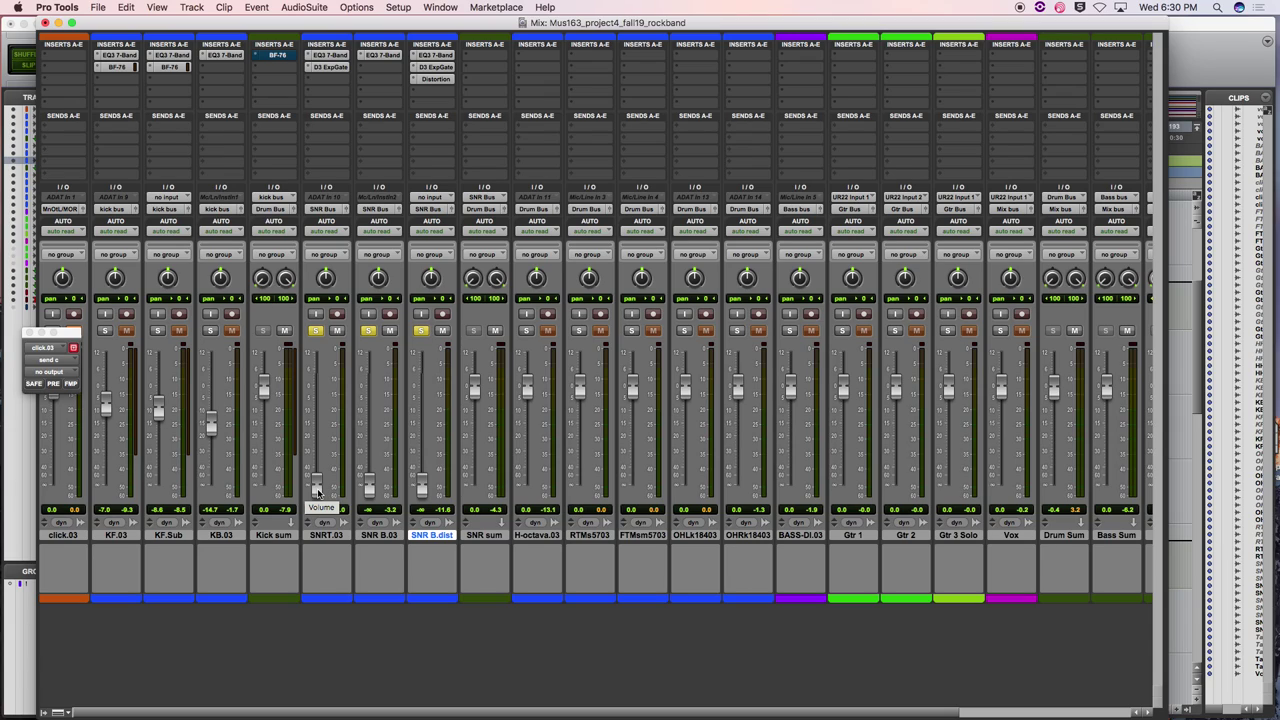
# Balance the snare faders: SNRT.03 about -0.9, SNR B.03 -7.5, SNR B.dist -17.4
pyautogui.moveTo(318, 493); pyautogui.dragTo(318, 397)
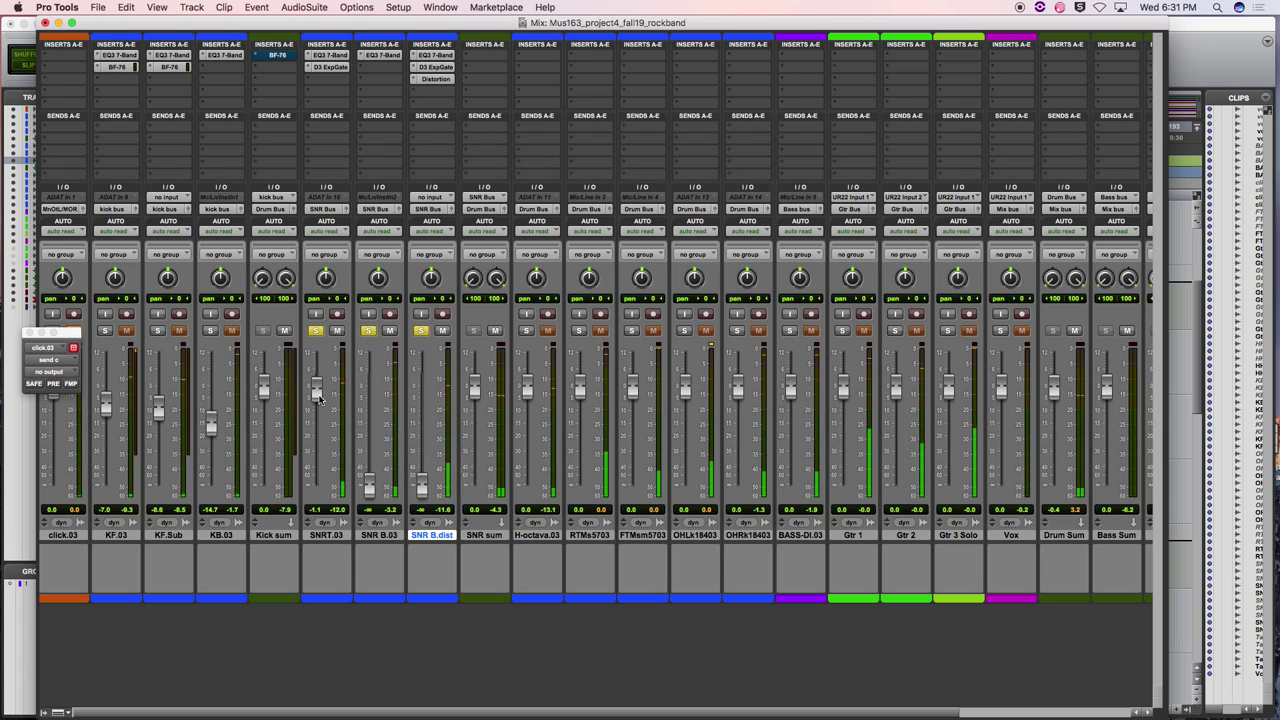
pyautogui.moveTo(318, 397); pyautogui.dragTo(318, 393)
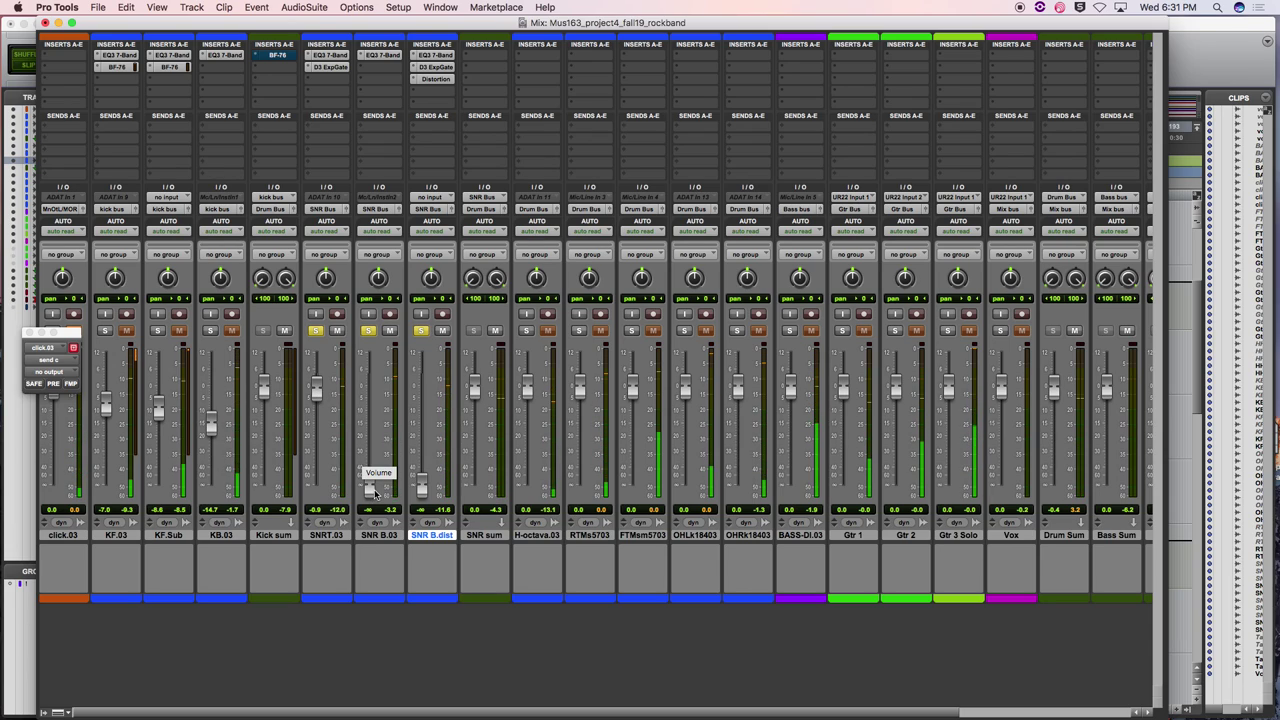
pyautogui.moveTo(375, 490); pyautogui.dragTo(376, 418)
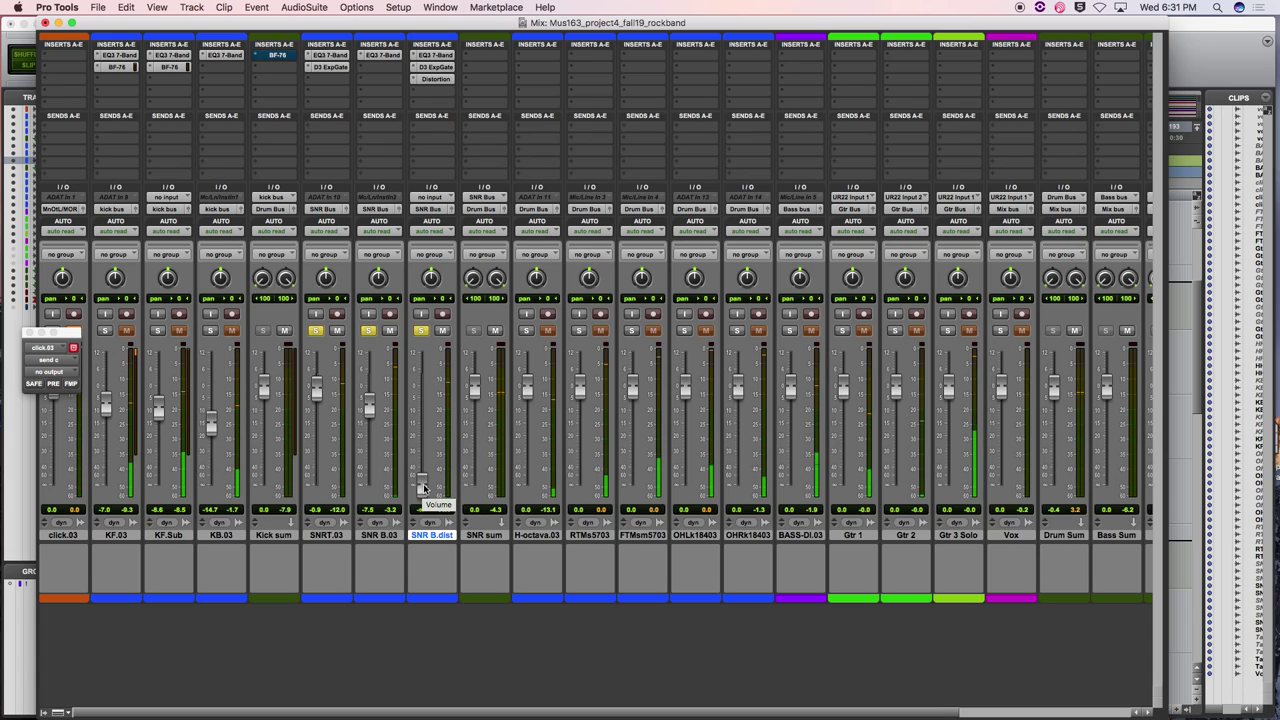
pyautogui.moveTo(428, 487); pyautogui.dragTo(420, 437)
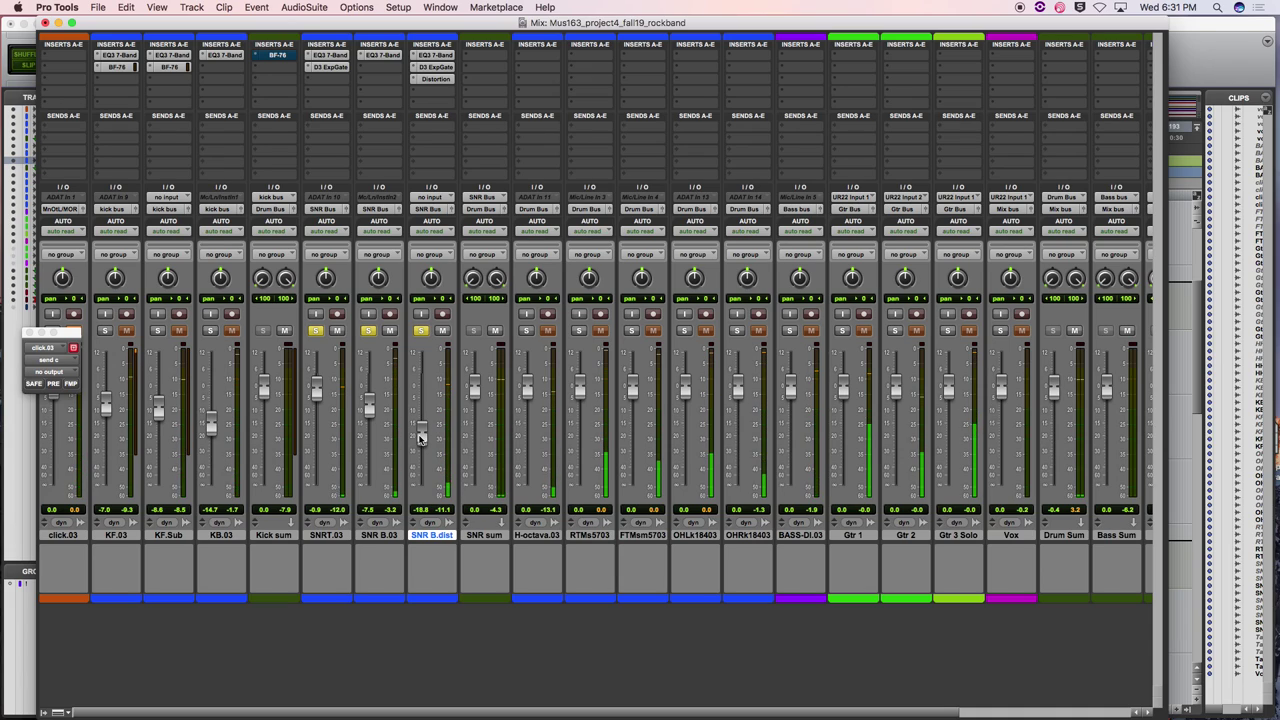
pyautogui.moveTo(420, 437); pyautogui.dragTo(421, 434)
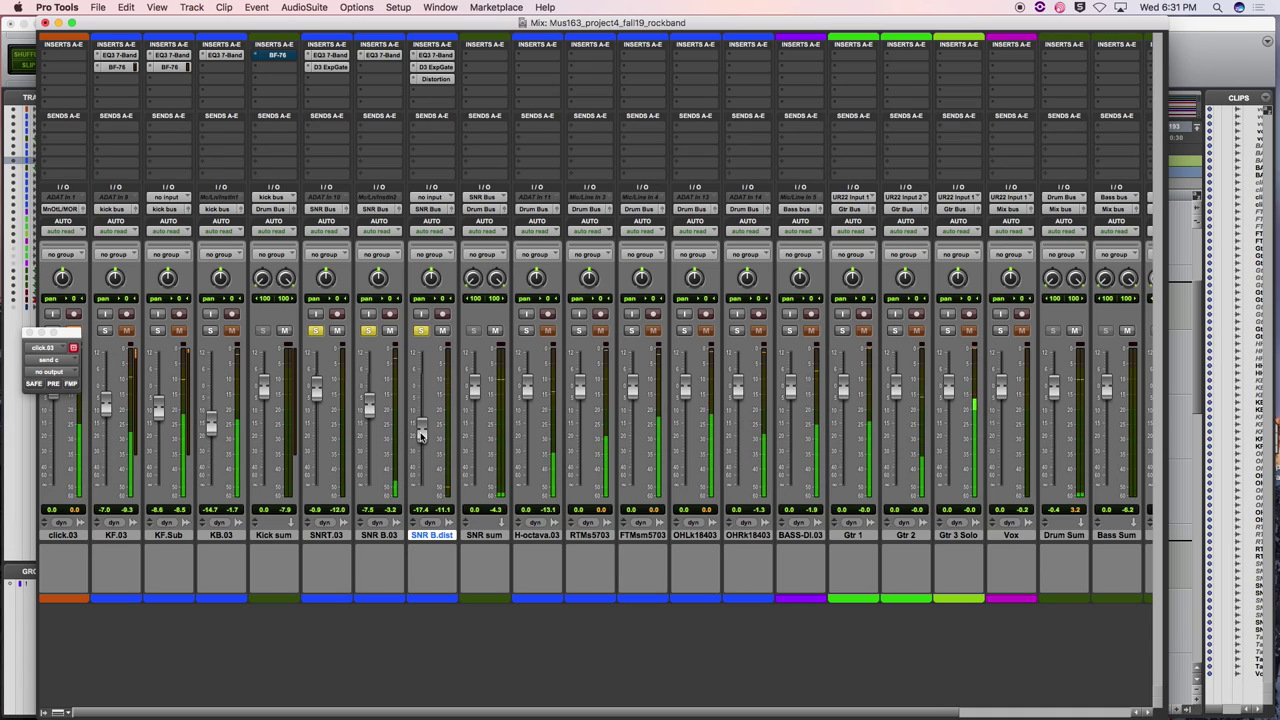
pyautogui.moveTo(327, 22); pyautogui.dragTo(553, 30)
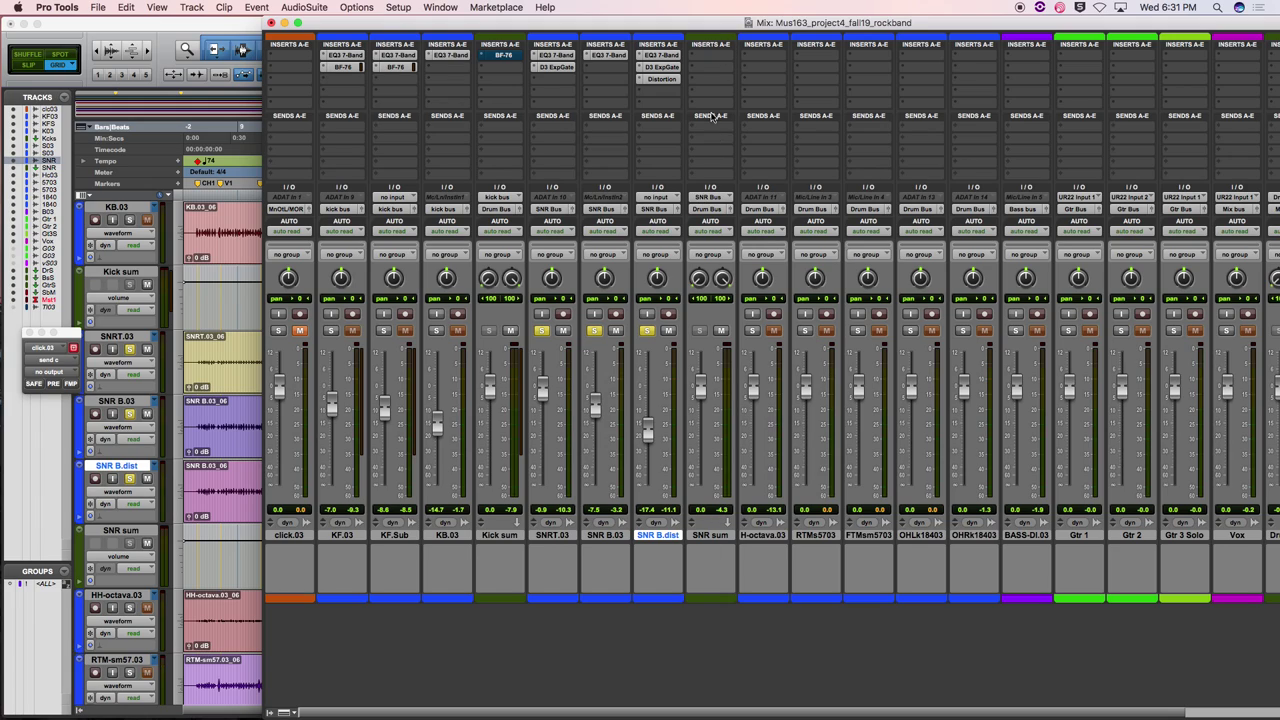
# Insert a BF-76 peak limiter on SNR sum's insert A and raise its Input during playback
pyautogui.click(707, 57)
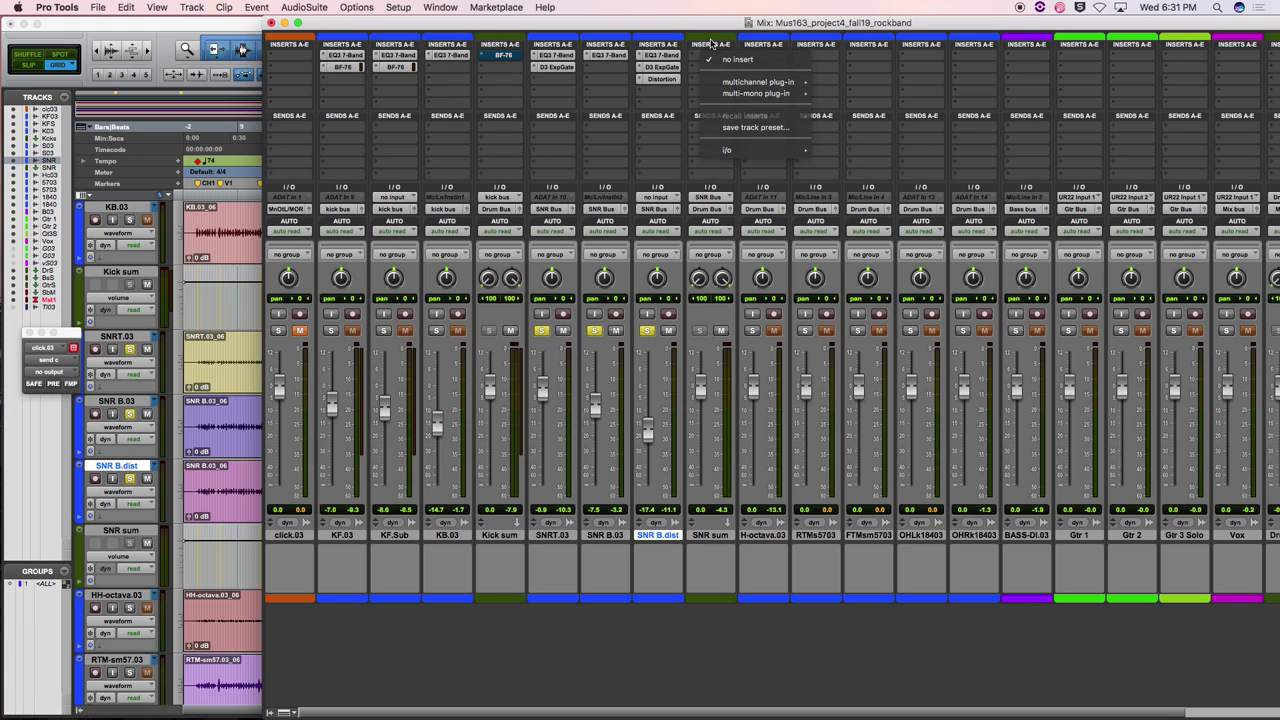
pyautogui.moveTo(758, 82)
pyautogui.moveTo(850, 97)
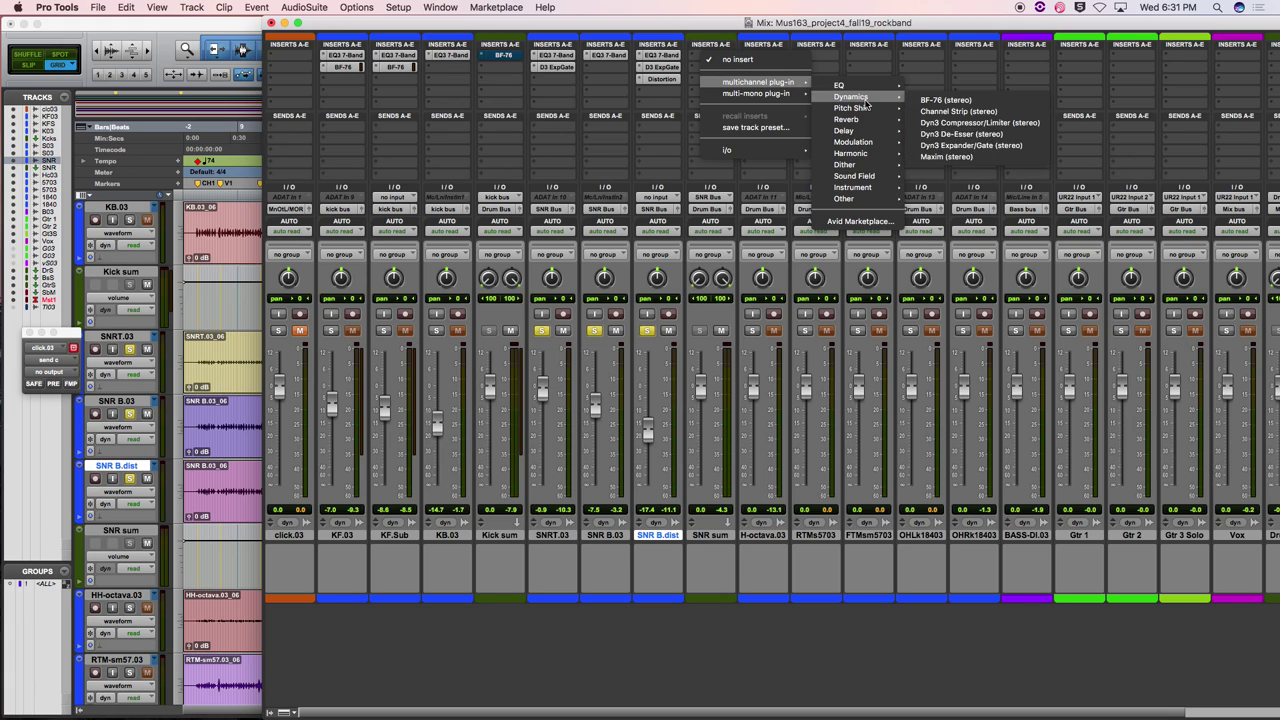
pyautogui.click(948, 101)
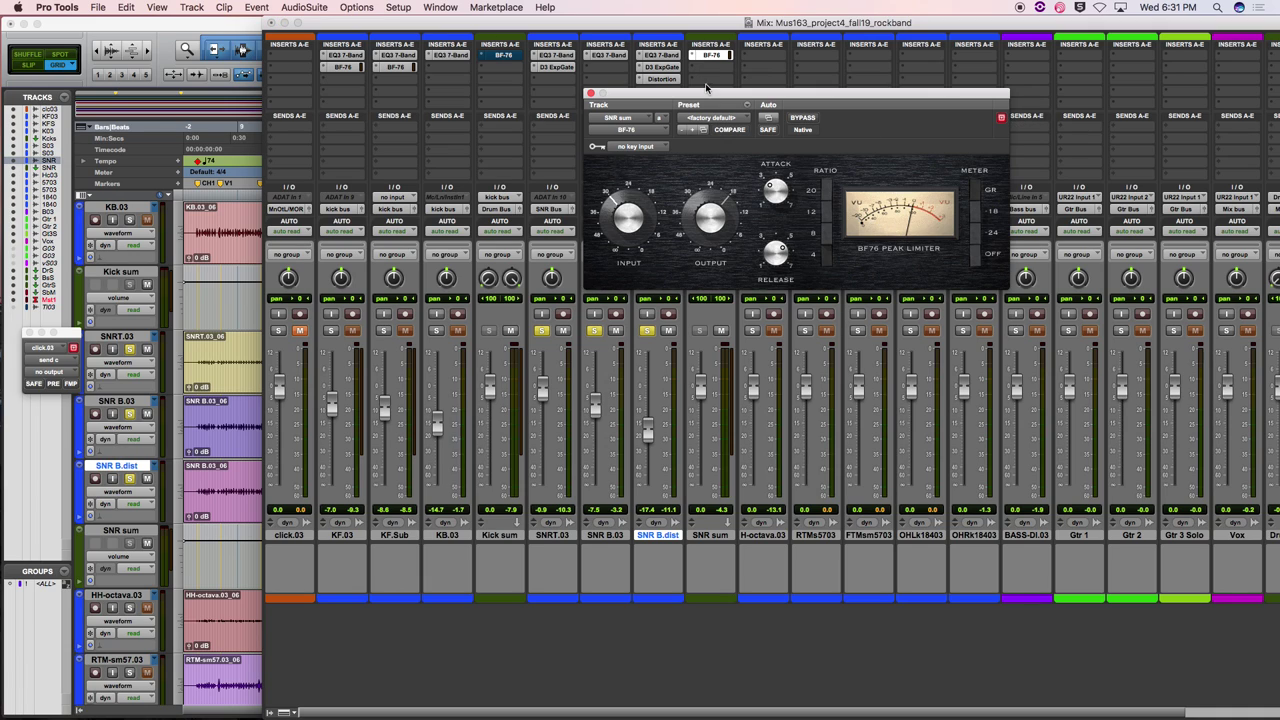
pyautogui.moveTo(697, 112); pyautogui.dragTo(899, 117)
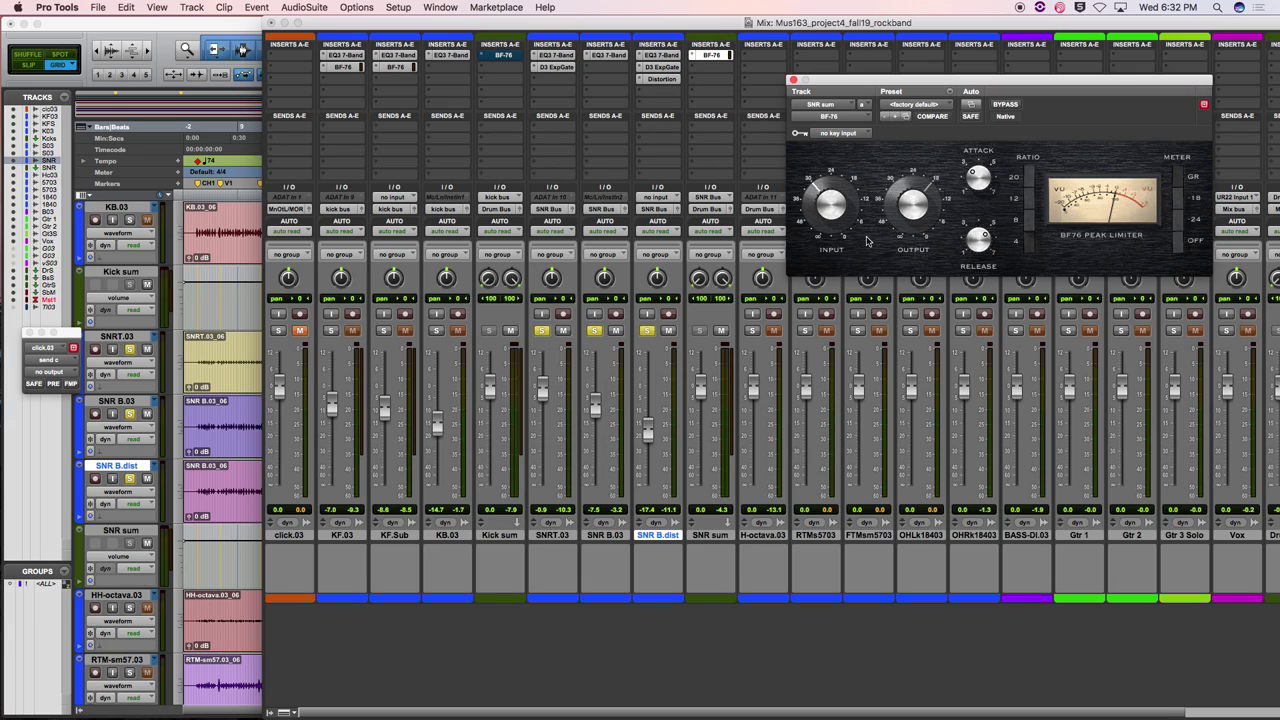
pyautogui.press('space')
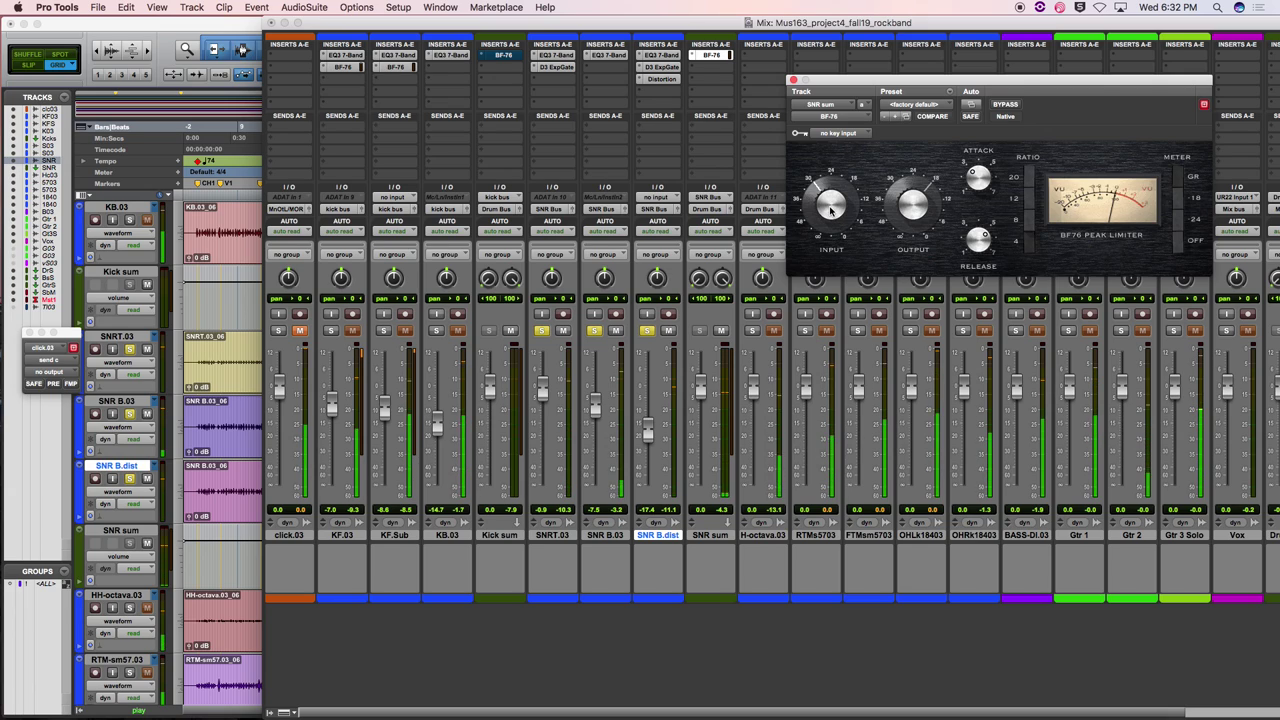
pyautogui.moveTo(828, 225); pyautogui.dragTo(833, 205)
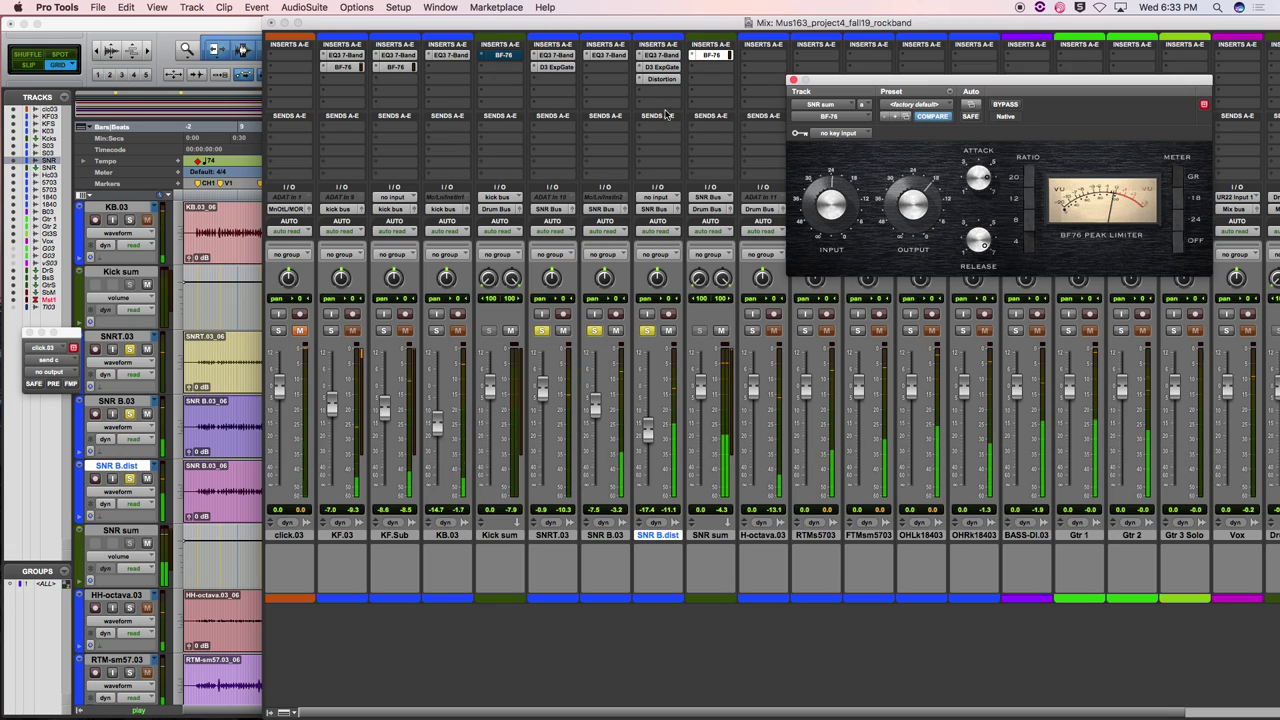
# Solo SNR B.03 and copy the D3 ExpGate onto its second insert
pyautogui.click(646, 331)
pyautogui.click(646, 331)
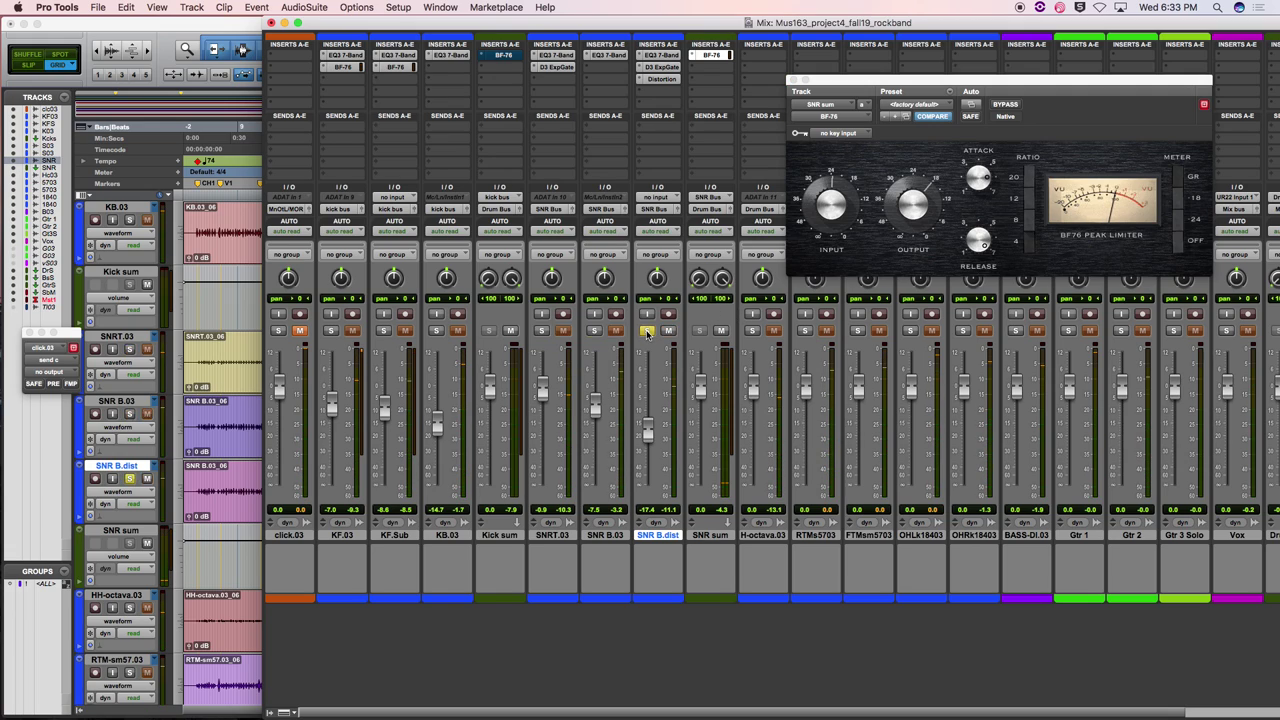
pyautogui.click(594, 331)
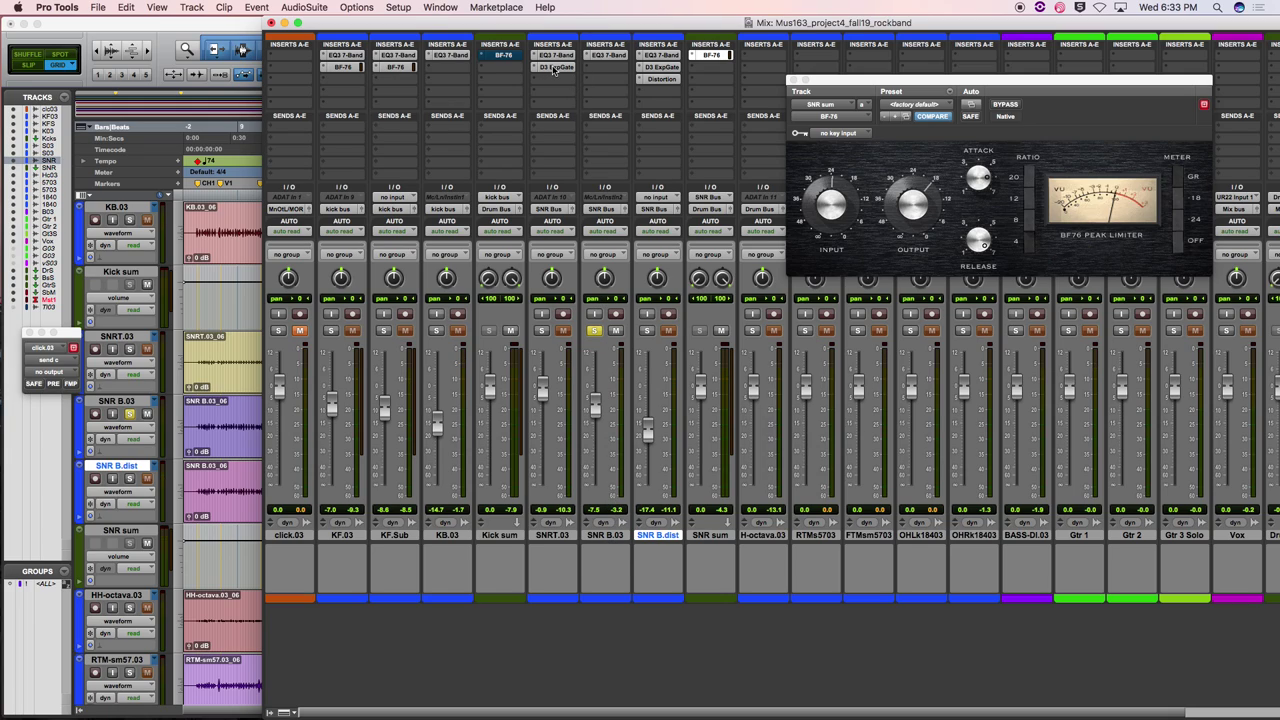
pyautogui.moveTo(553, 67); pyautogui.dragTo(594, 68)
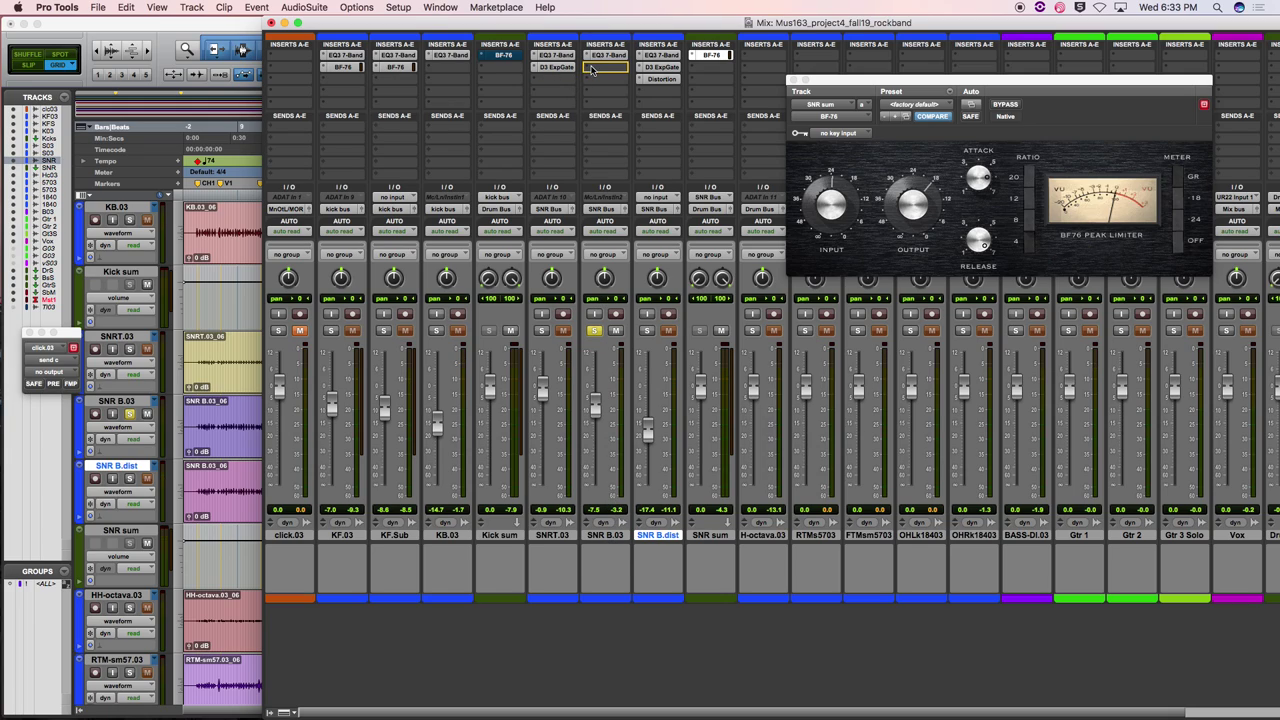
# Solo SNRT.03, SNR B.03 and SNR B.dist together and play back the snares
pyautogui.click(595, 331)
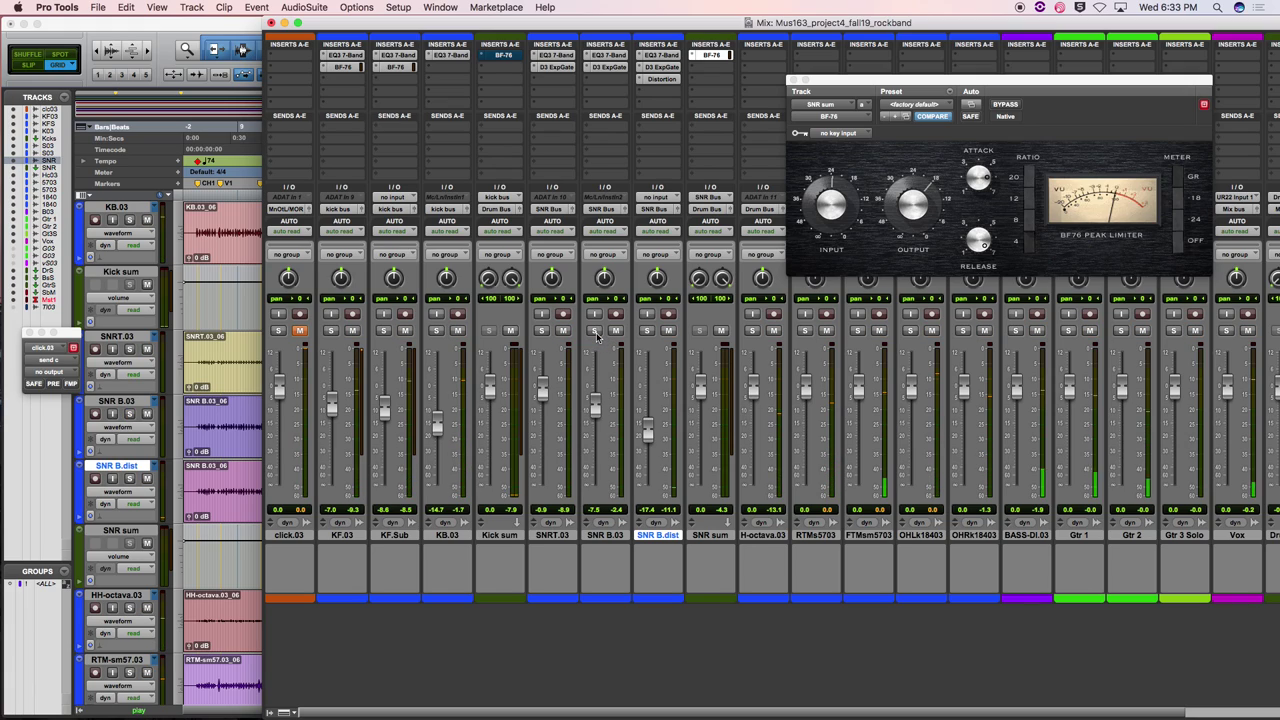
pyautogui.click(541, 331)
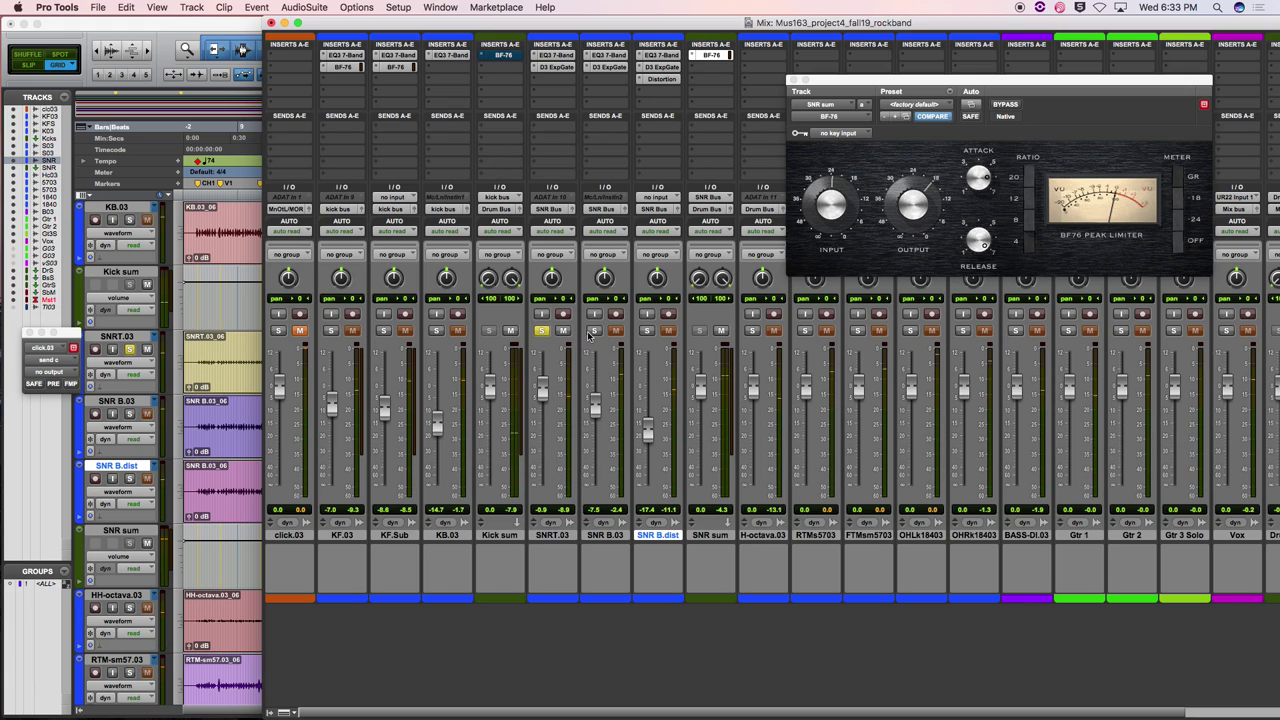
pyautogui.click(594, 331)
pyautogui.click(646, 331)
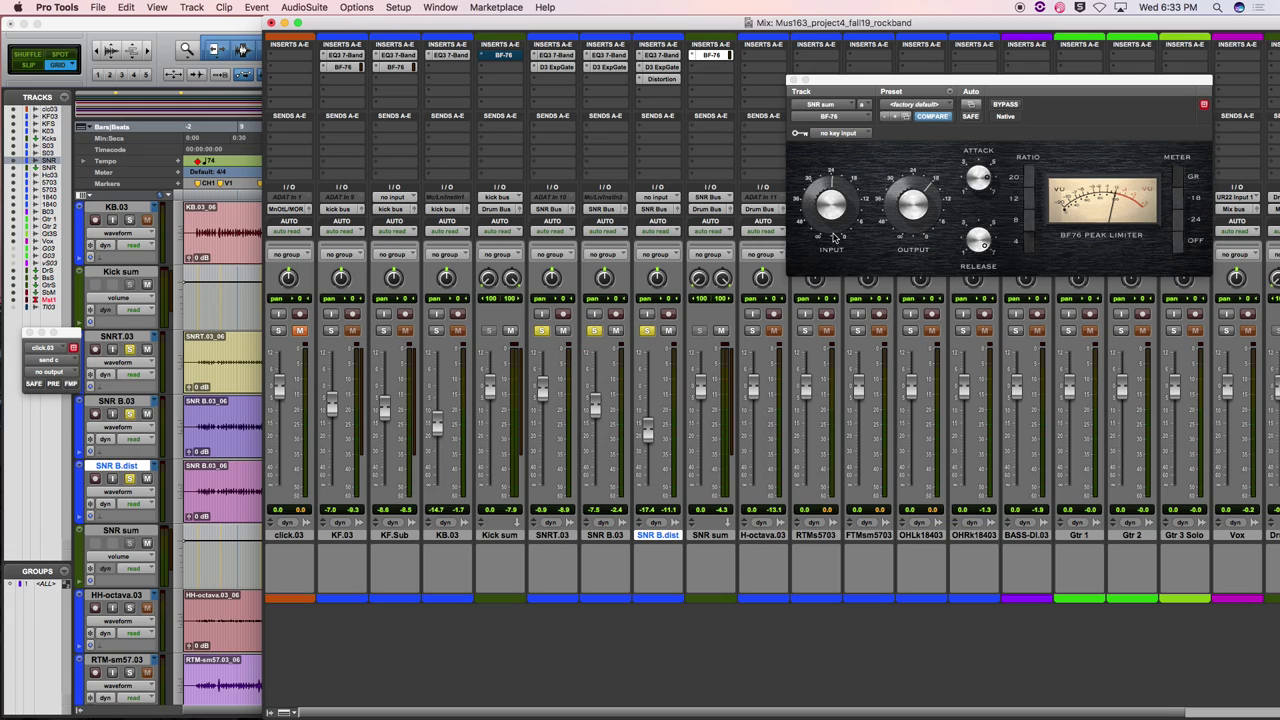
pyautogui.press('space')
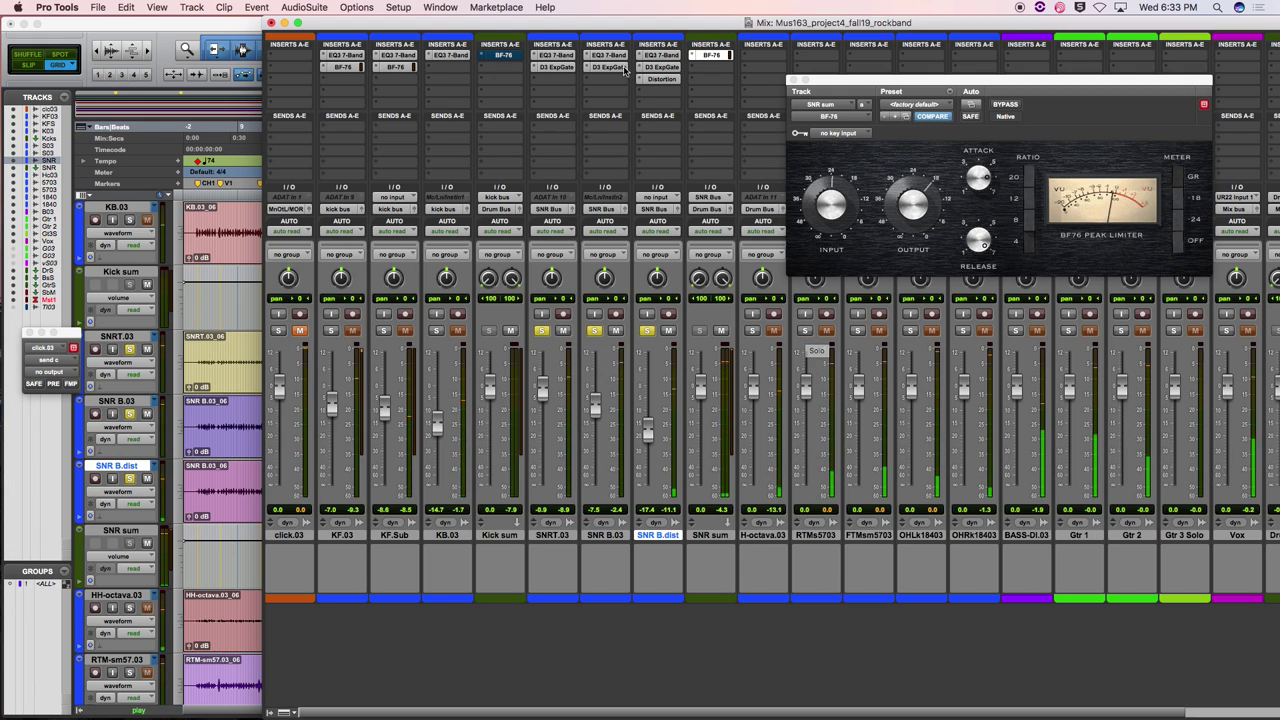
# Set each snare's D3 ExpGate Thresh: SNRT.03 -25 dB, SNR B.03 -17.2 dB, SNR B.dist -21 dB
pyautogui.click(557, 67)
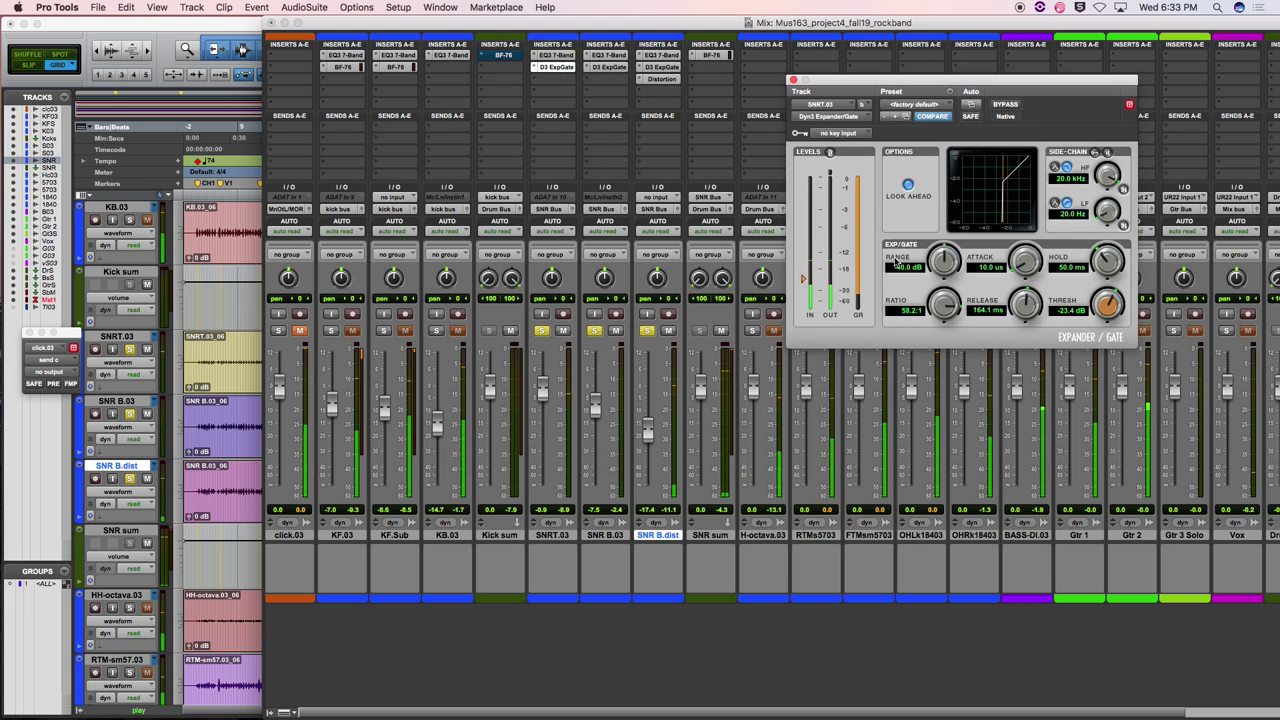
pyautogui.moveTo(1107, 305); pyautogui.dragTo(1103, 316)
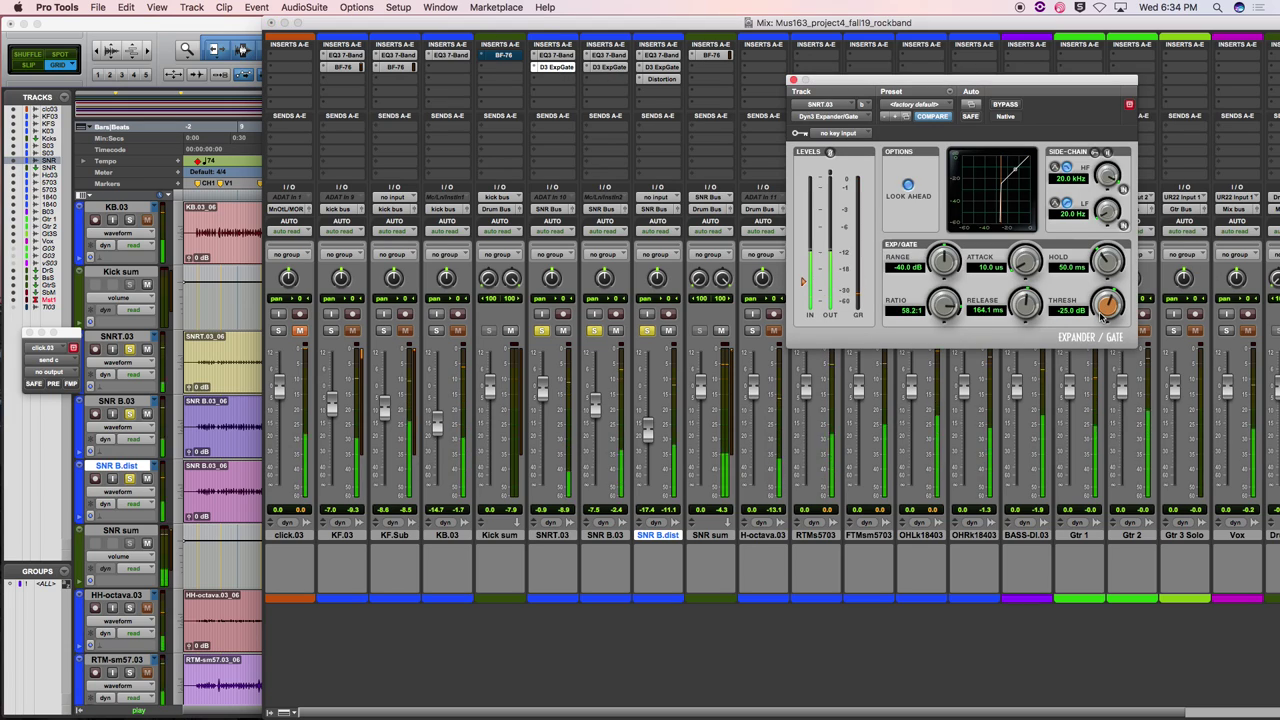
pyautogui.click(612, 67)
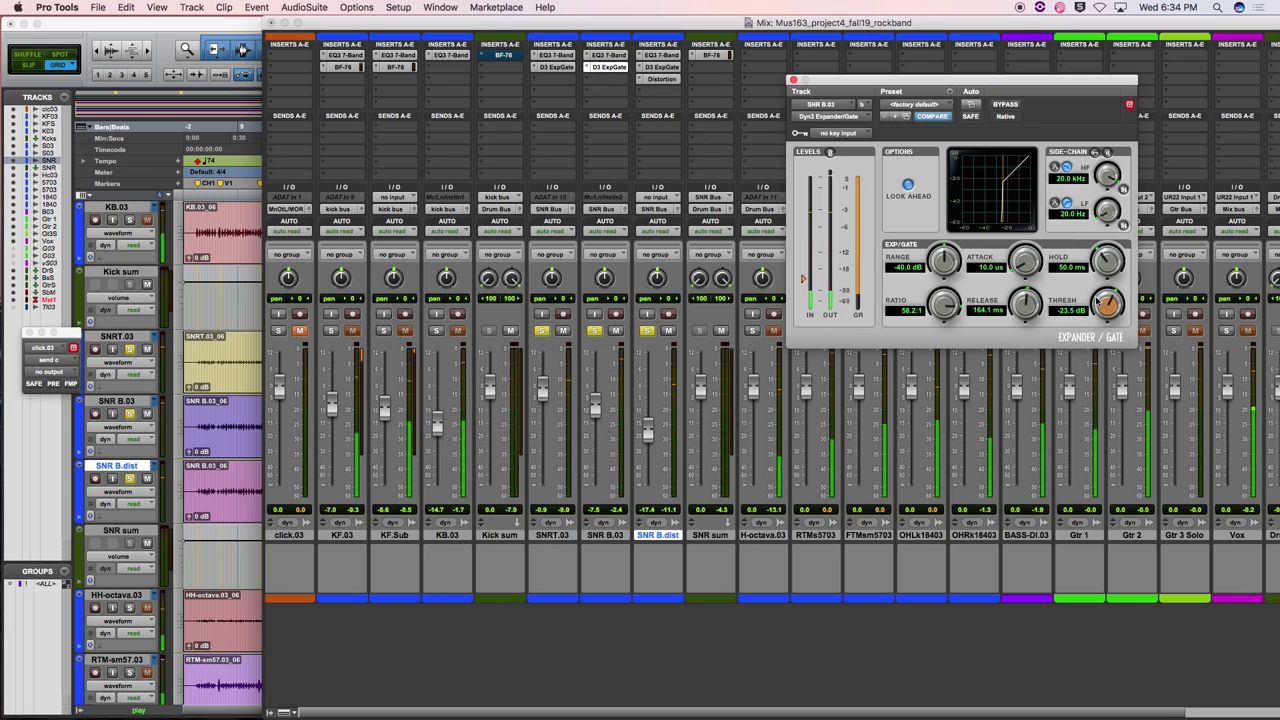
pyautogui.moveTo(1100, 296); pyautogui.dragTo(1100, 293)
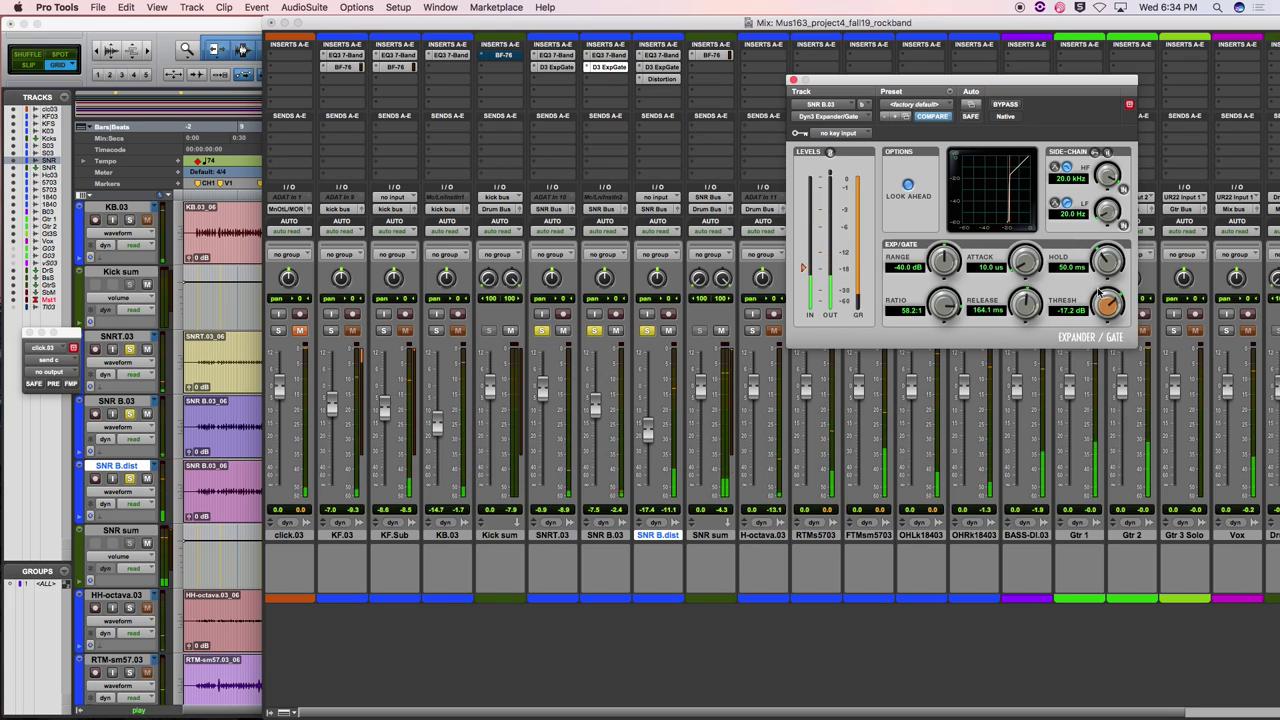
pyautogui.click(650, 67)
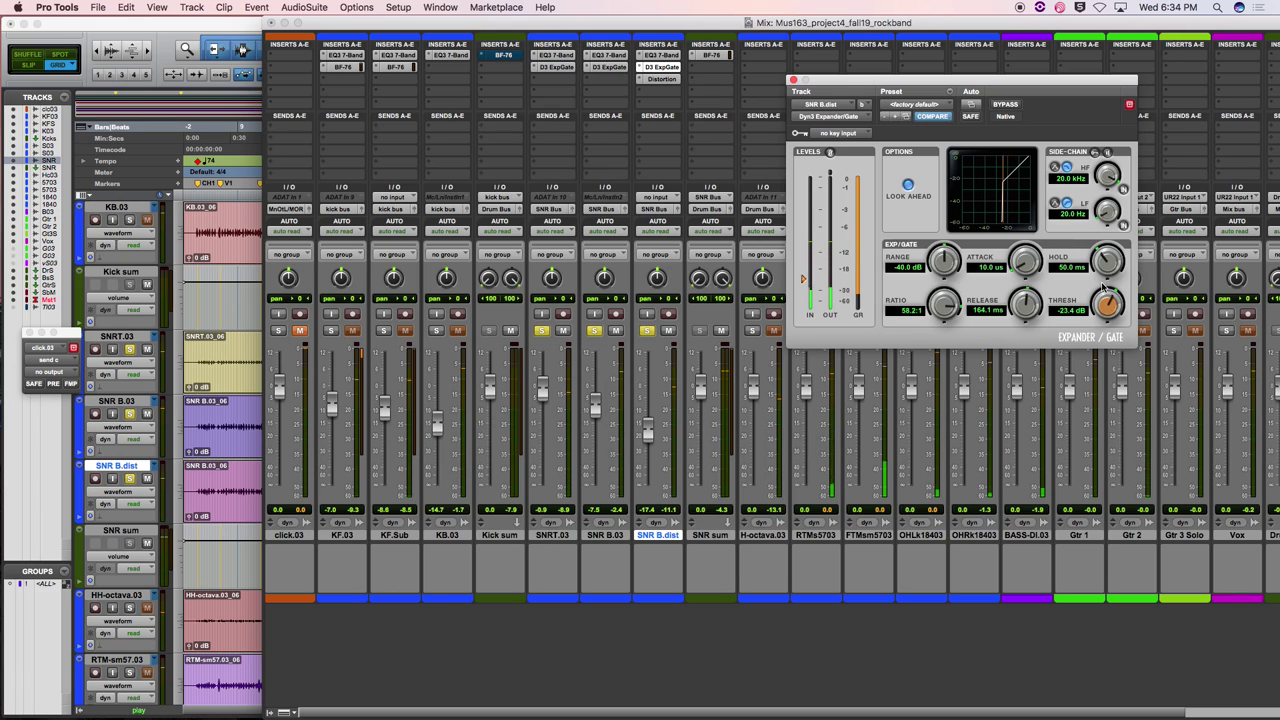
pyautogui.moveTo(1106, 305); pyautogui.dragTo(1108, 300)
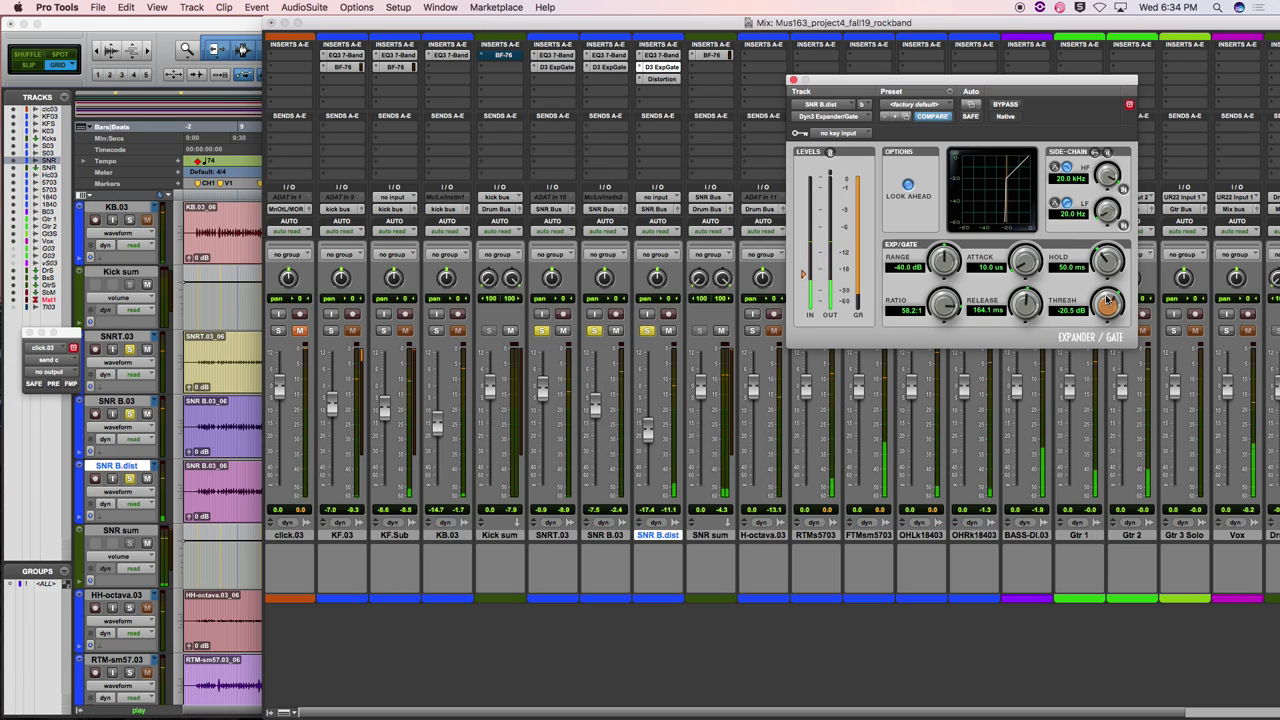
# Close the gate window and unsolo SNR B.dist, SNR B.03 and SNRT.03
pyautogui.click(793, 79)
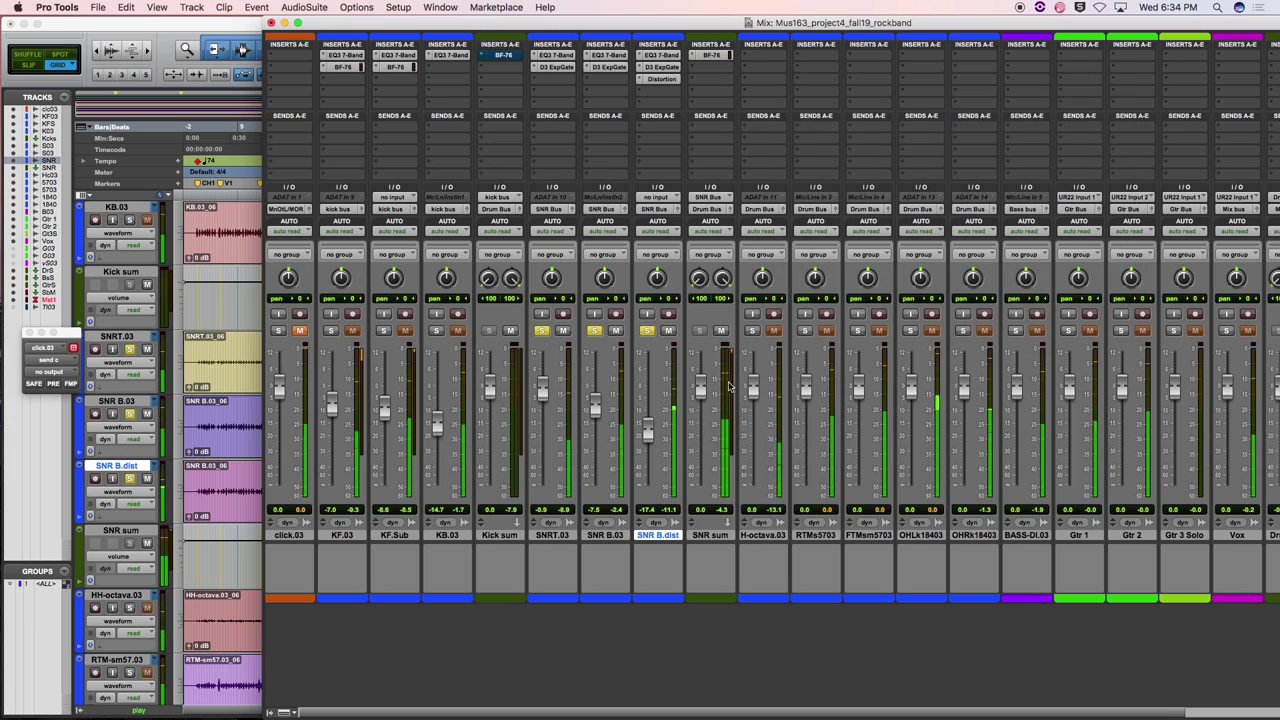
pyautogui.click(646, 331)
pyautogui.click(594, 331)
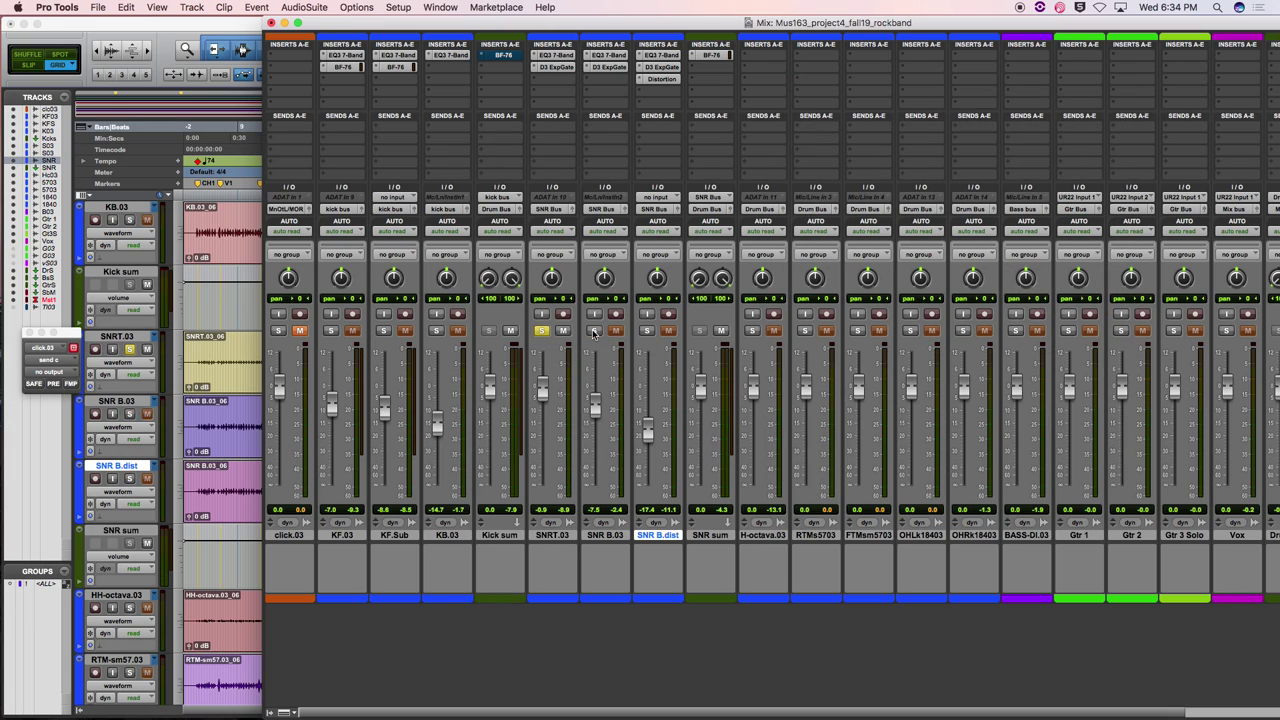
pyautogui.click(542, 331)
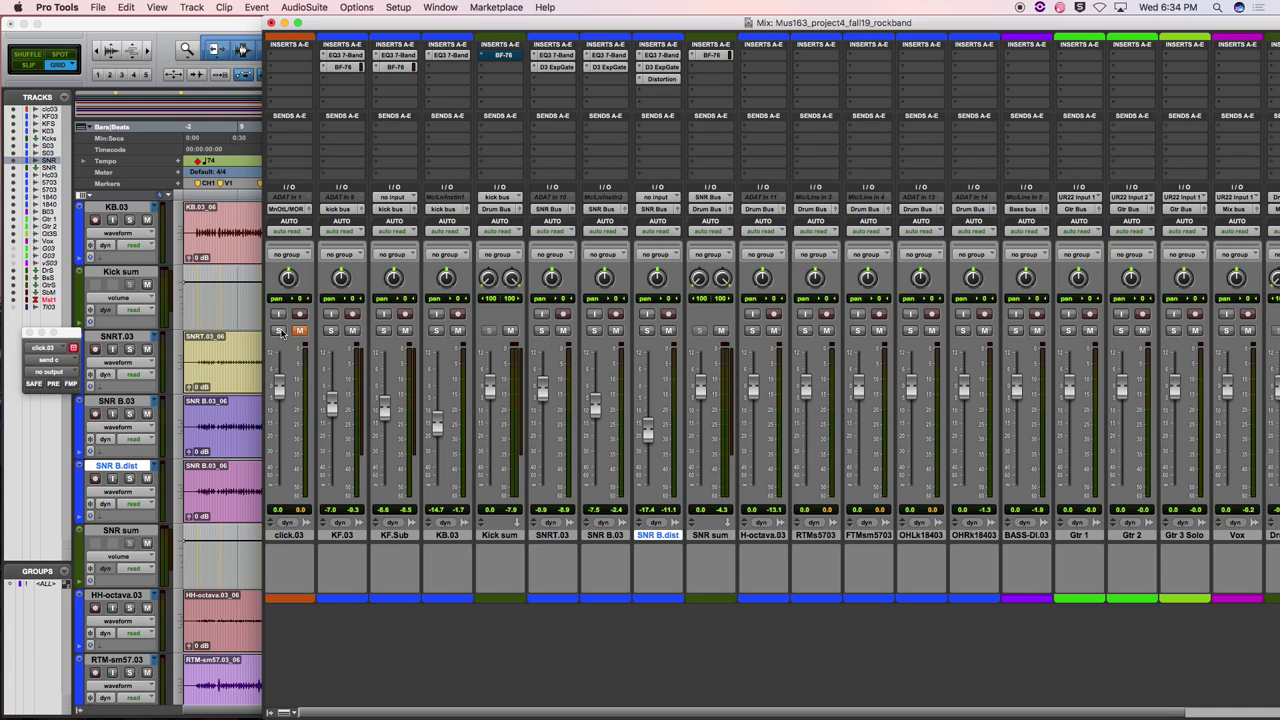
# Briefly solo click.03 through Kick sum, then unsolo them so nothing is soloed
pyautogui.click(279, 331)
pyautogui.click(331, 331)
pyautogui.click(384, 331)
pyautogui.click(437, 331)
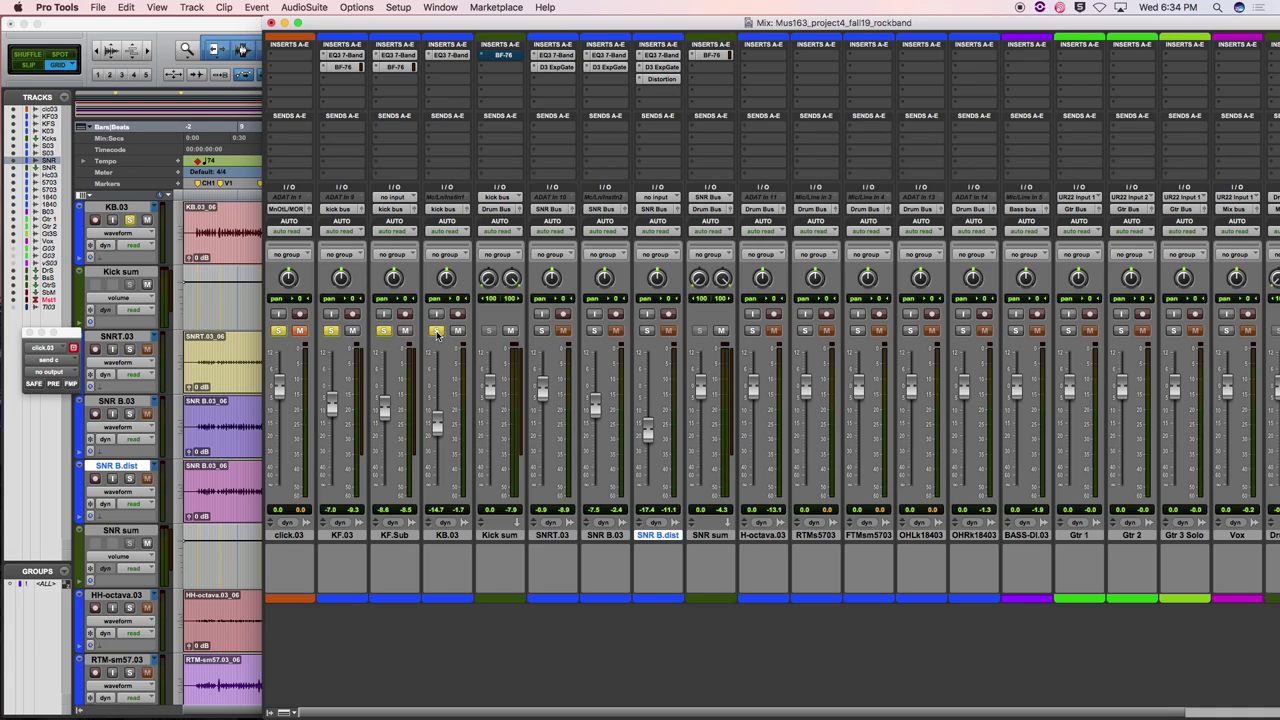
pyautogui.click(489, 331)
pyautogui.click(489, 331)
pyautogui.click(437, 331)
pyautogui.click(384, 331)
pyautogui.click(331, 331)
pyautogui.click(279, 331)
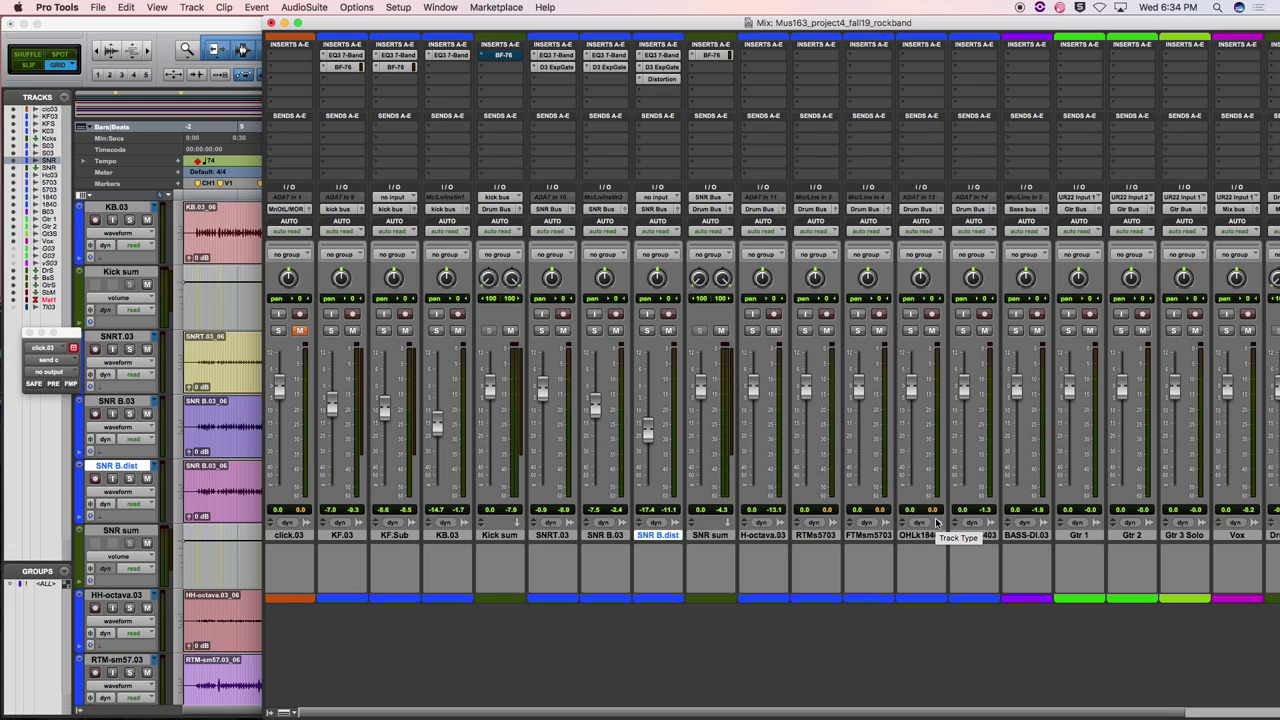
# Select the drum tracks from KF.03 through OHRk18403 plus Drum Sum, and shift the Mix window left
pyautogui.hscroll(-1, 937, 523)
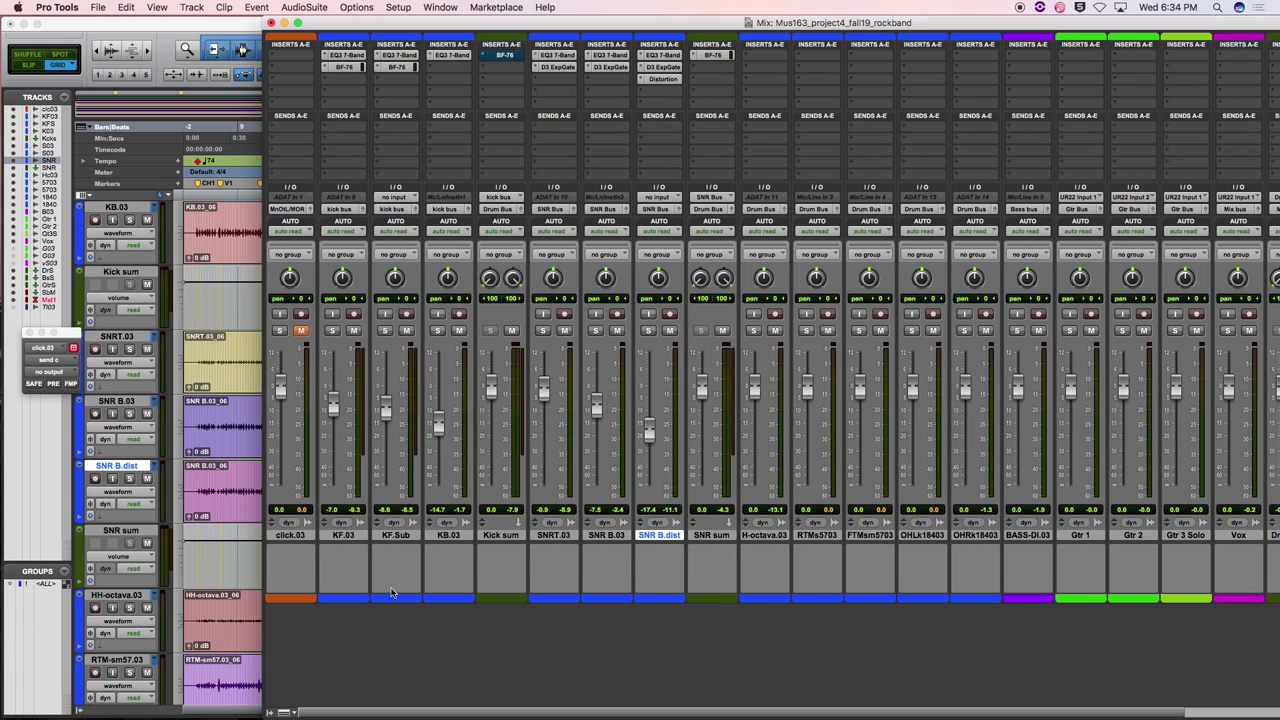
pyautogui.click(343, 537)
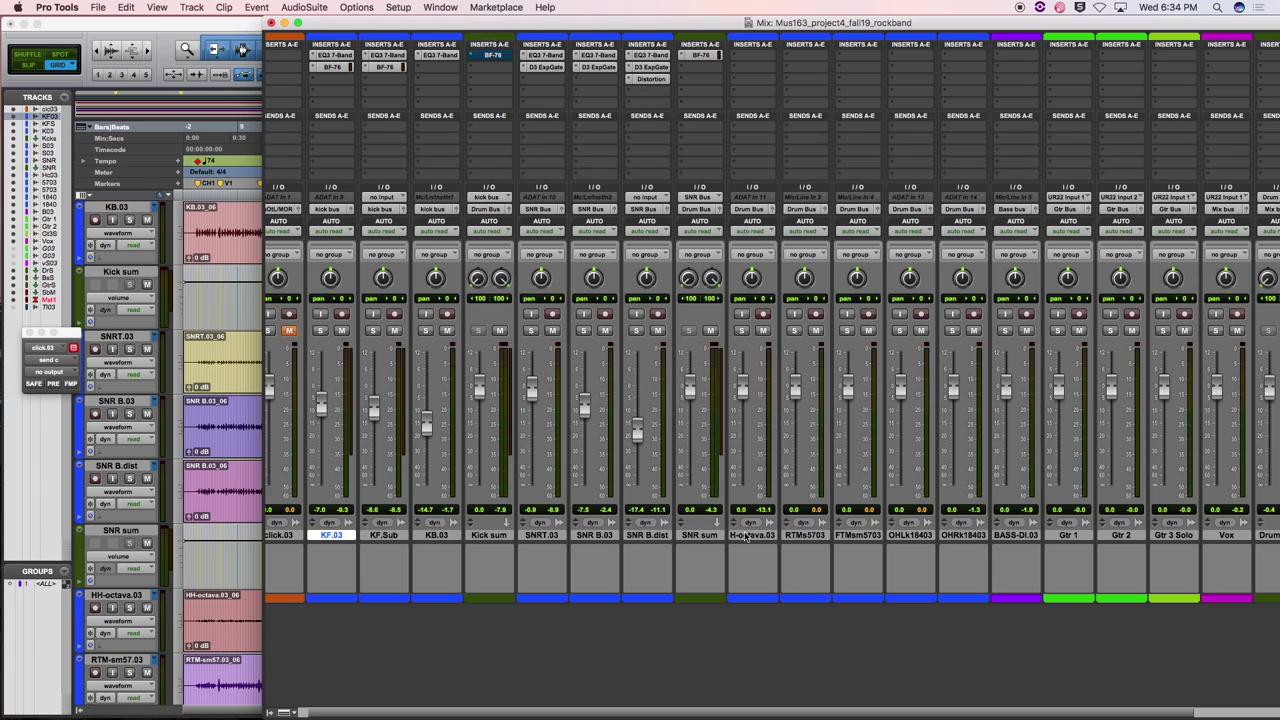
pyautogui.keyDown('shift'); pyautogui.click(966, 536); pyautogui.keyUp('shift')
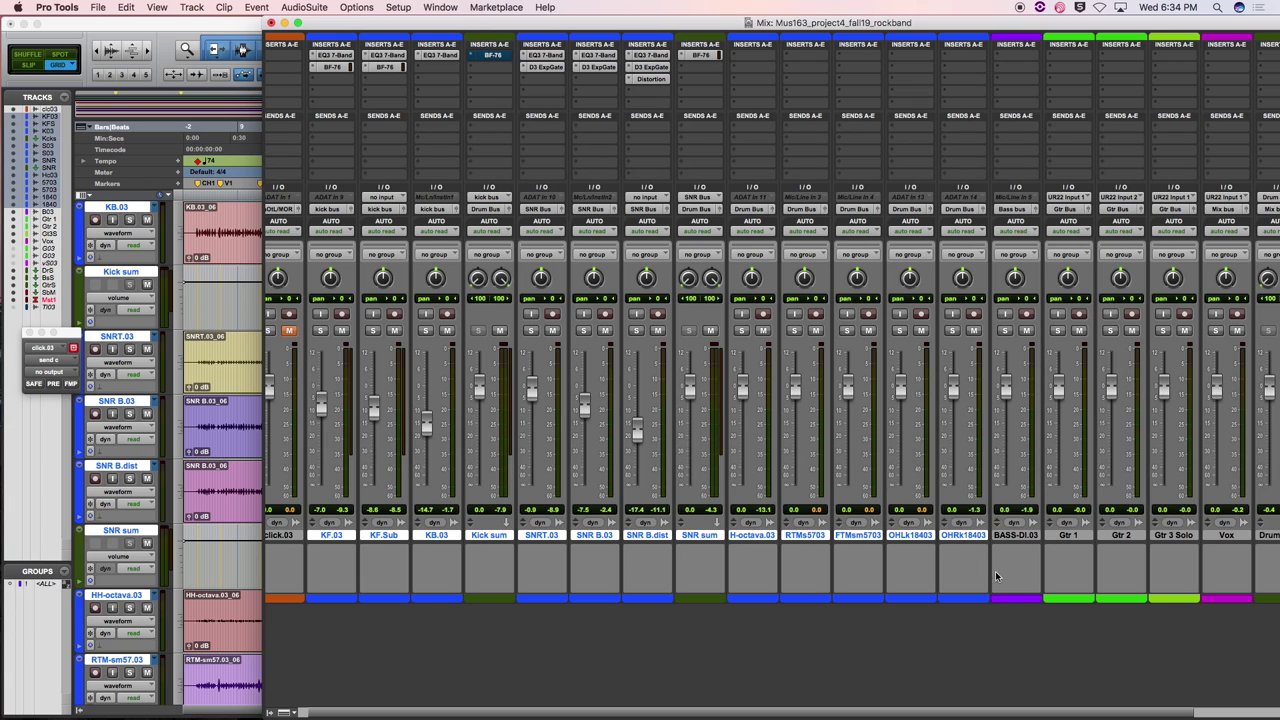
pyautogui.hscroll(4, 998, 583)
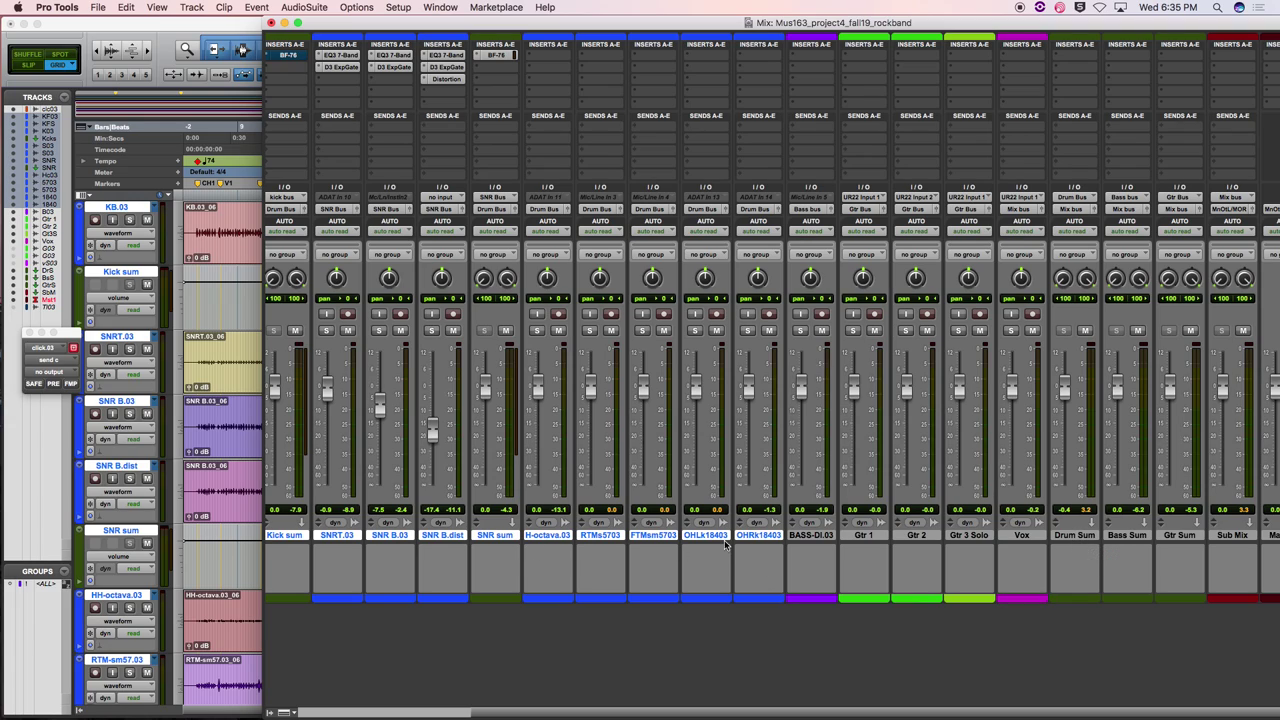
pyautogui.click(1083, 536)
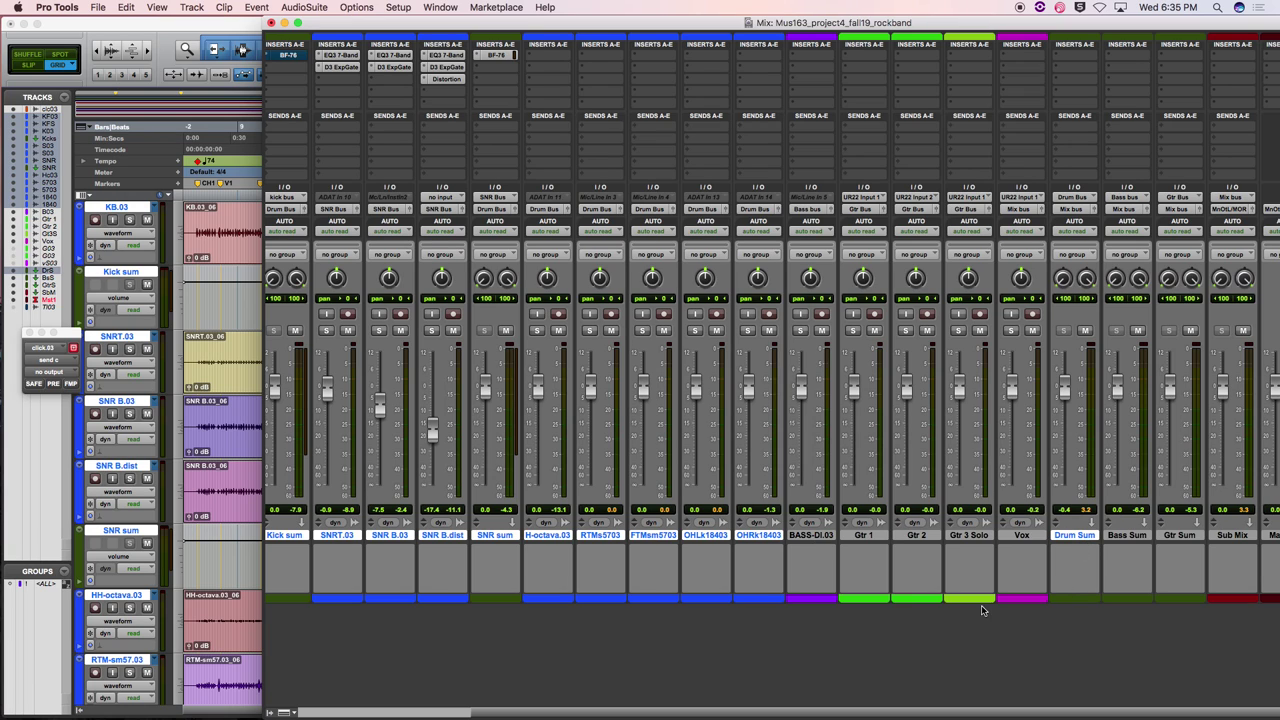
pyautogui.hscroll(-4, 919, 599)
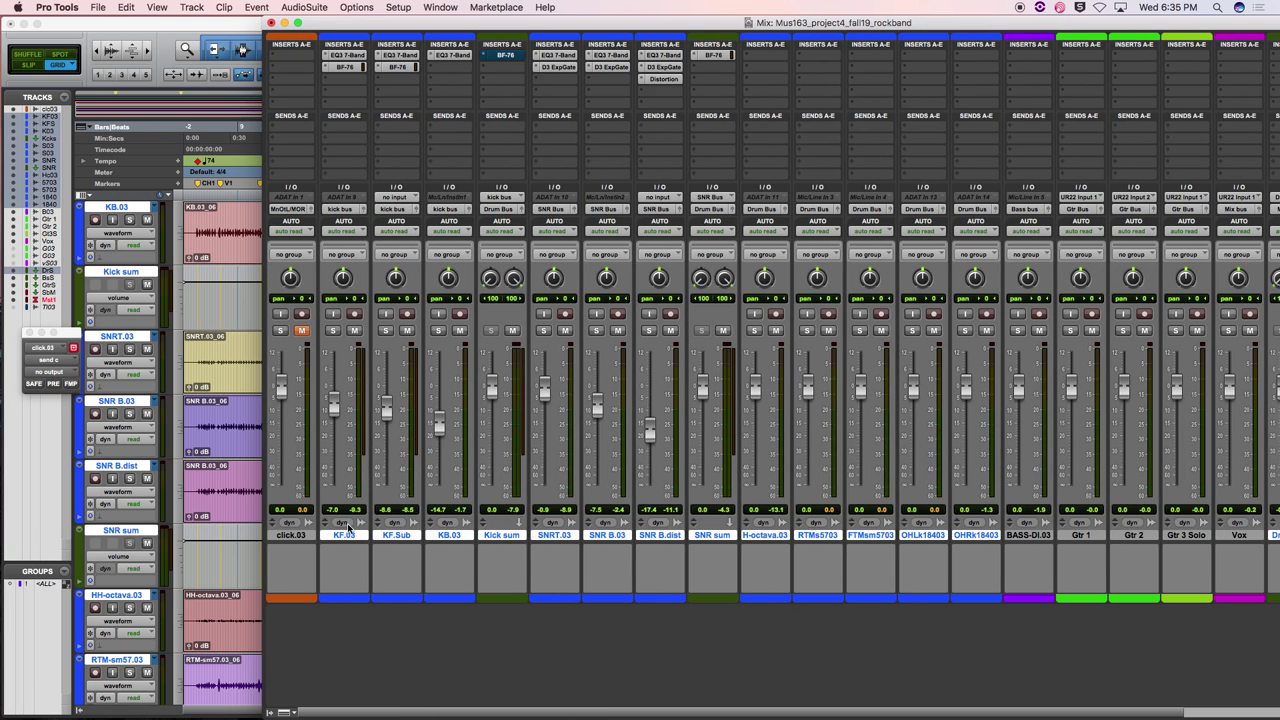
pyautogui.hscroll(2, 1121, 562)
pyautogui.hscroll(-2, 1087, 555)
pyautogui.moveTo(392, 24); pyautogui.dragTo(172, 23)
# Create a Mix/Edit group named Drum from the selected drum tracks via Track > Group
pyautogui.click(189, 7)
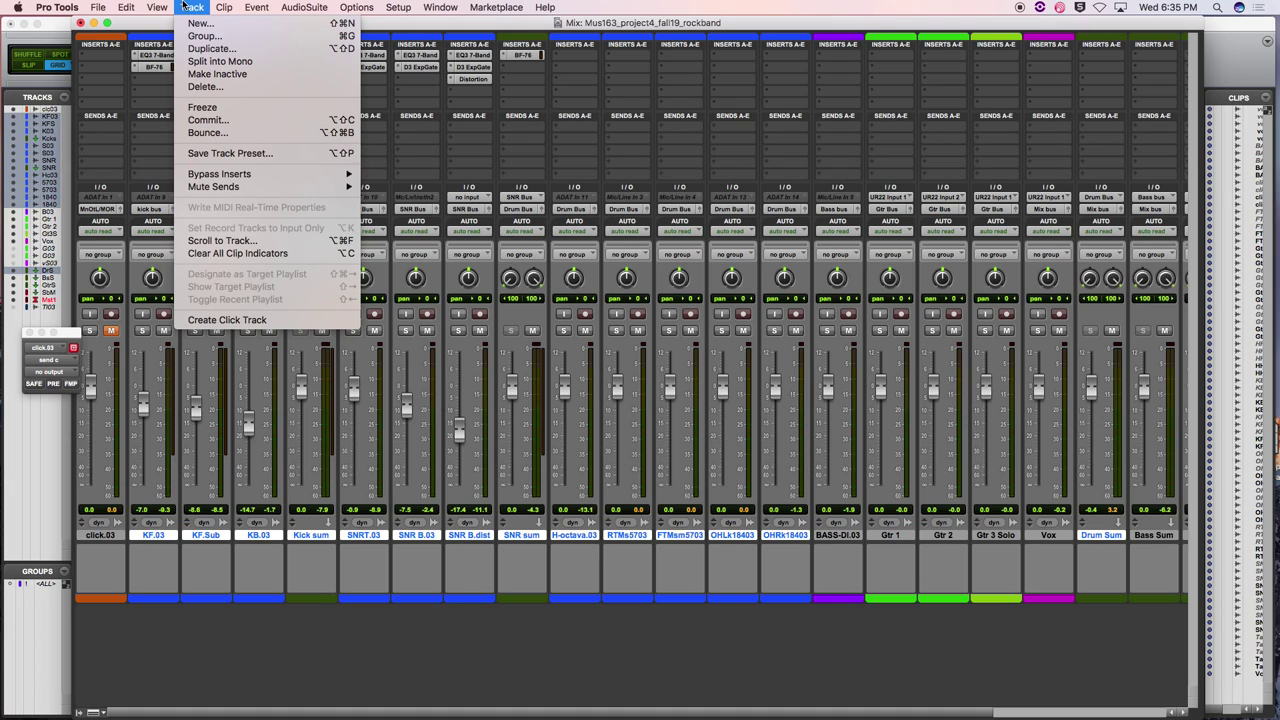
pyautogui.moveTo(230, 5)
pyautogui.moveTo(367, 5)
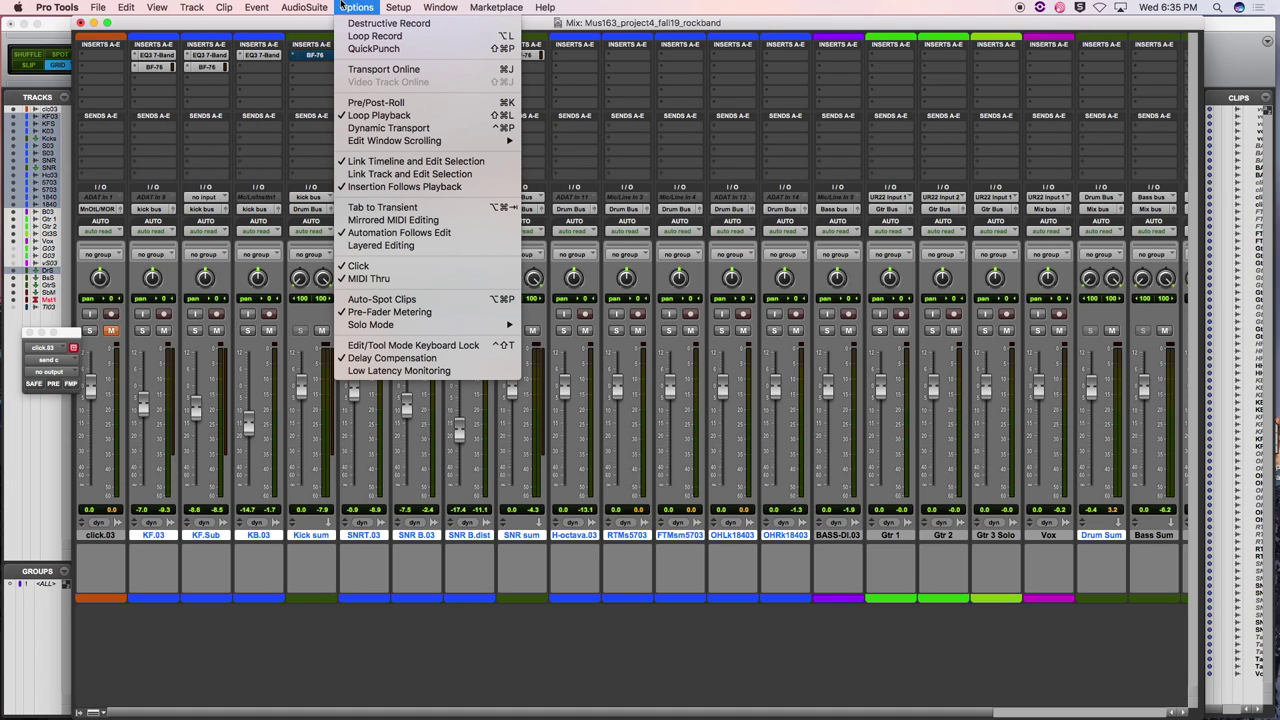
pyautogui.moveTo(186, 6)
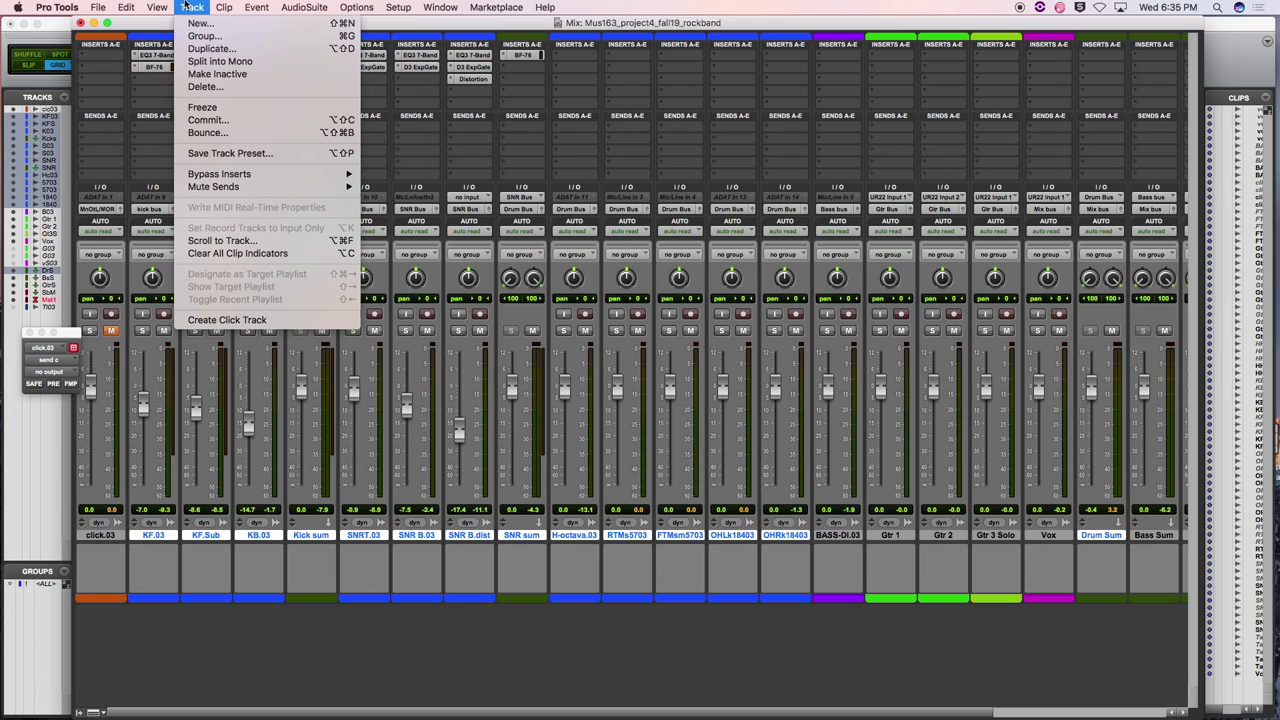
pyautogui.click(232, 38)
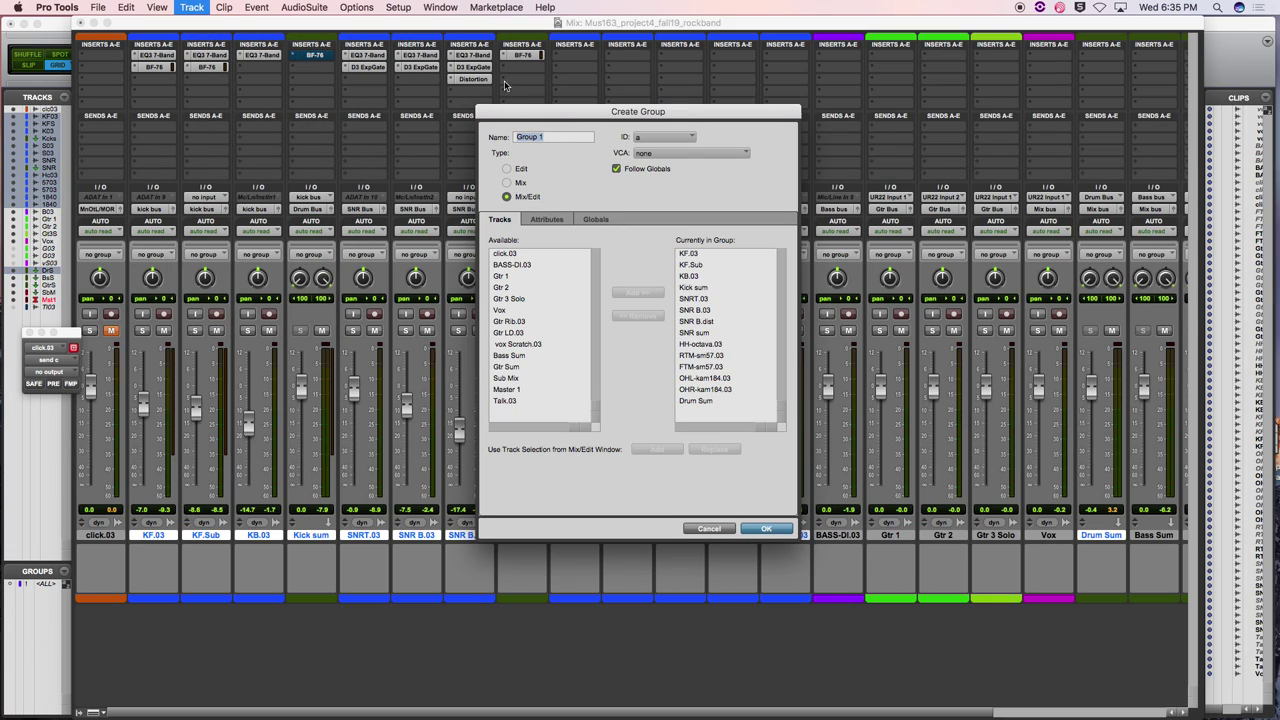
pyautogui.write('Drum')
pyautogui.click(766, 529)
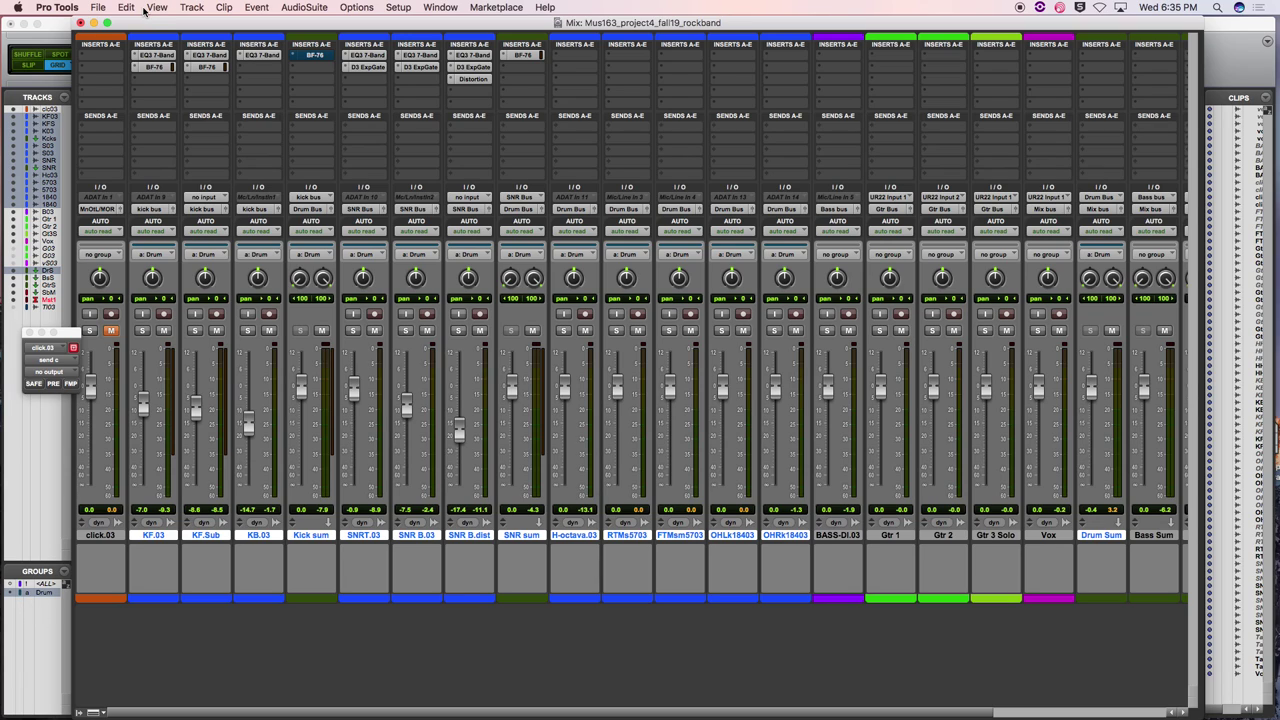
# Solo the Drum group via SNRT.03 and pull all drum faders down together by just under 1 dB
pyautogui.click(80, 22)
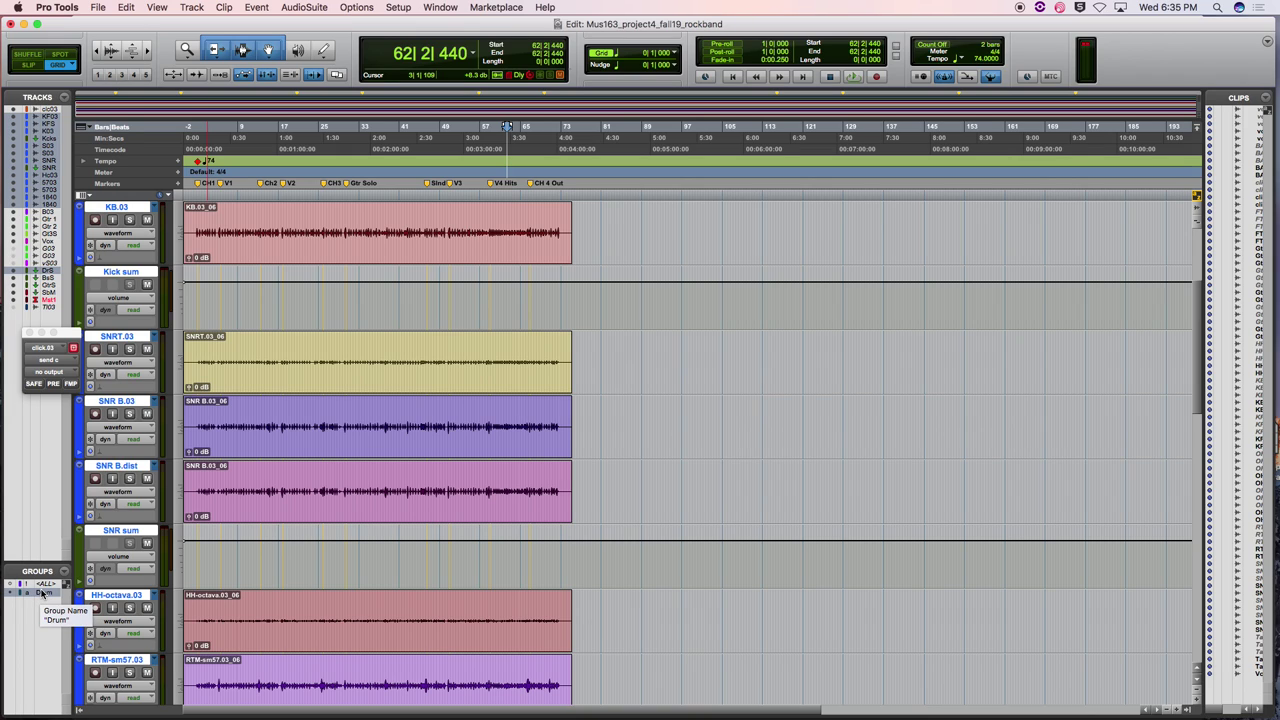
pyautogui.press('super+equal')
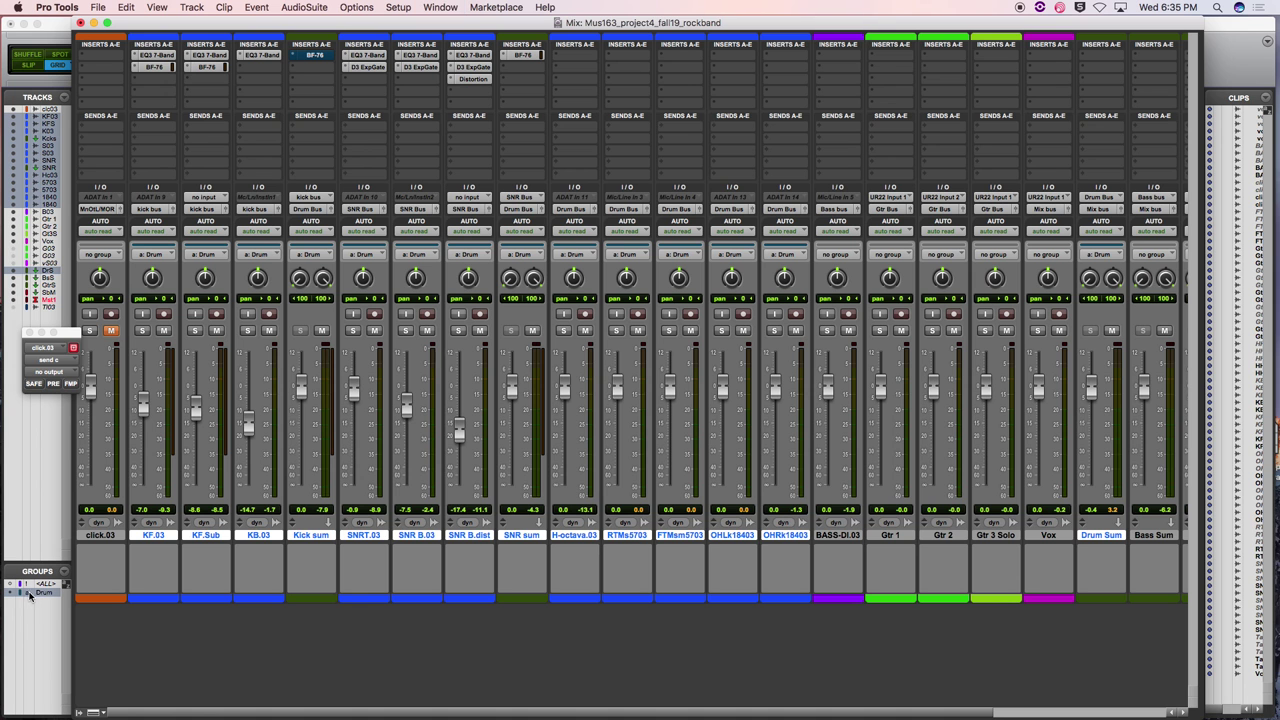
pyautogui.click(357, 333)
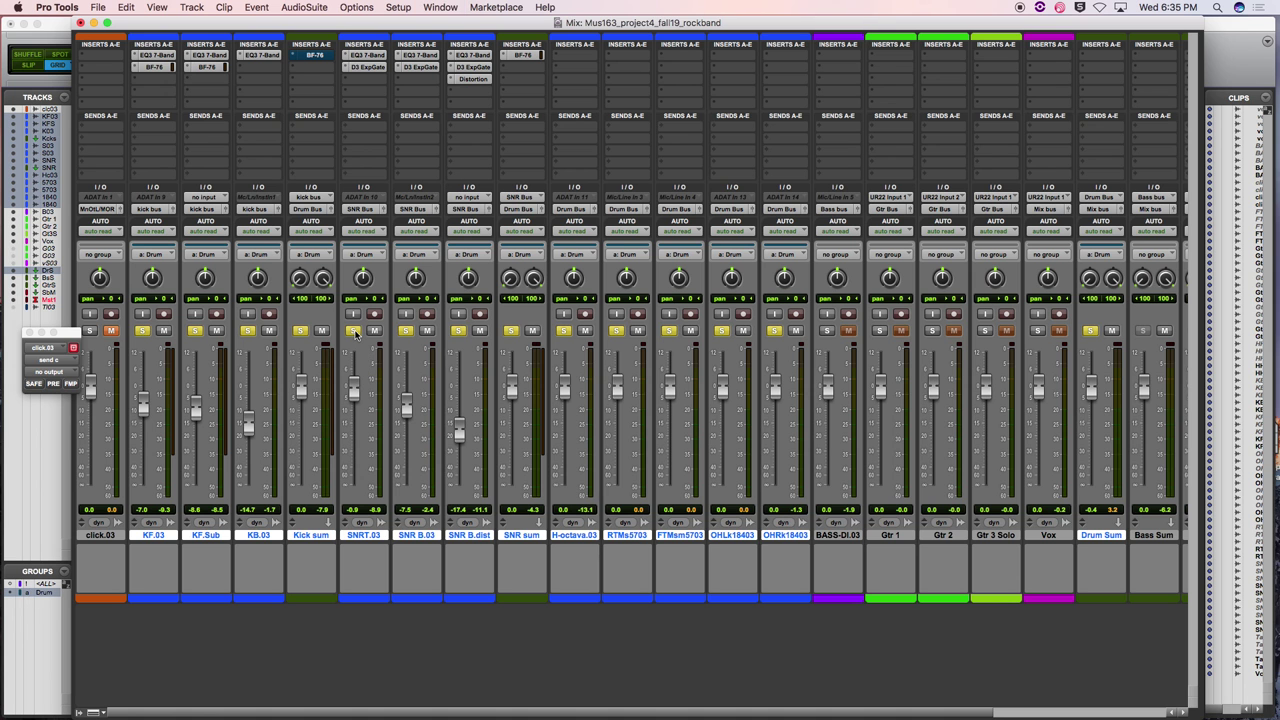
pyautogui.click(357, 333)
pyautogui.click(353, 331)
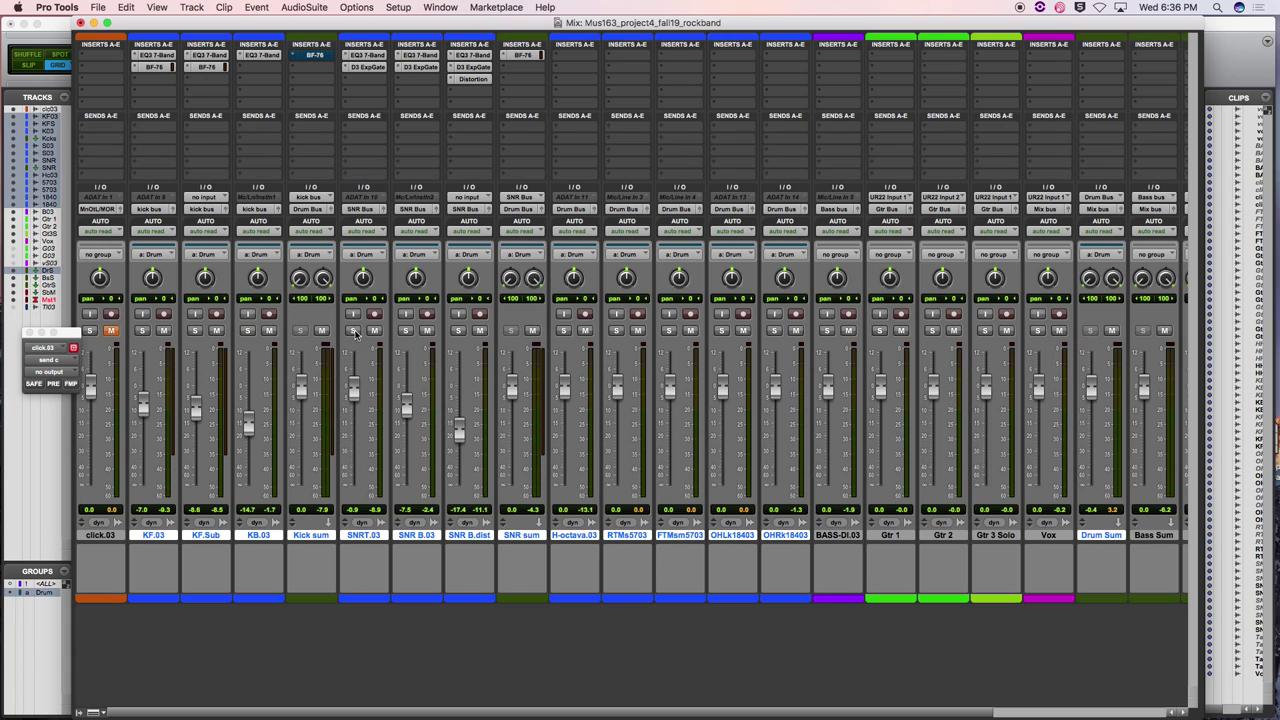
pyautogui.click(354, 332)
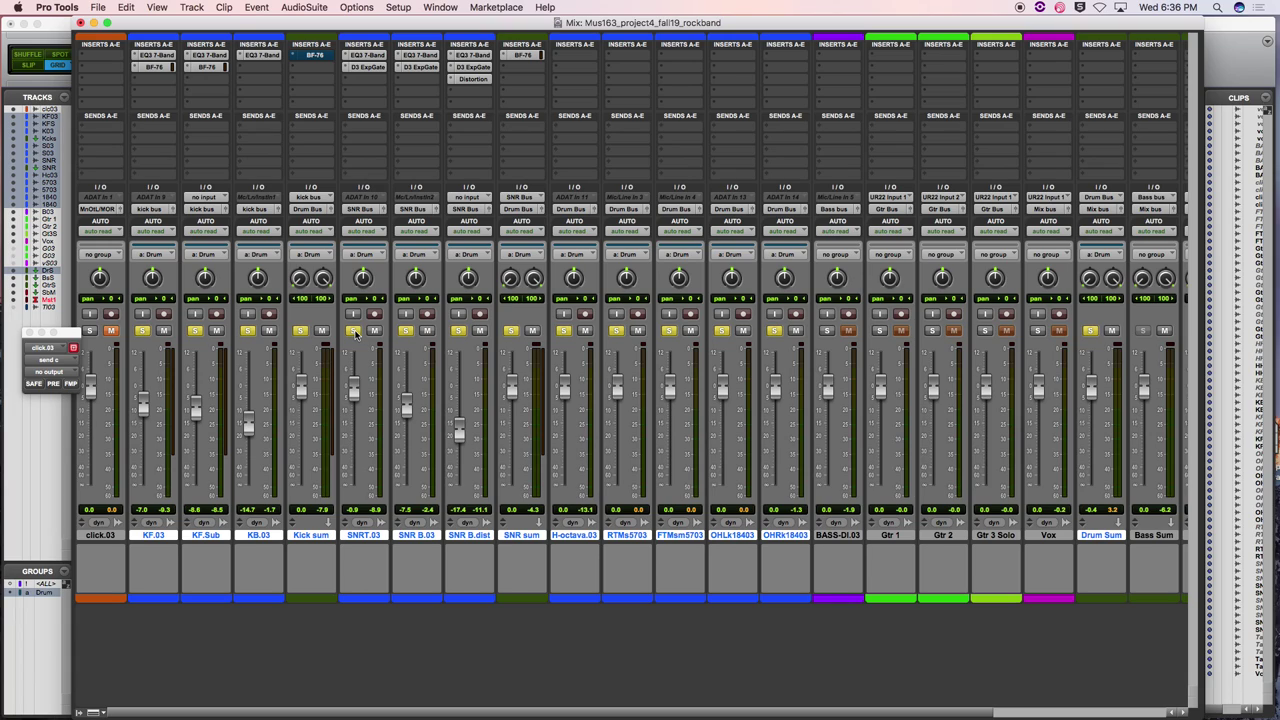
pyautogui.click(354, 332)
pyautogui.moveTo(356, 396); pyautogui.dragTo(365, 398)
# Lower SNRT.03 slightly and clear all active solos
pyautogui.press('super+equal')
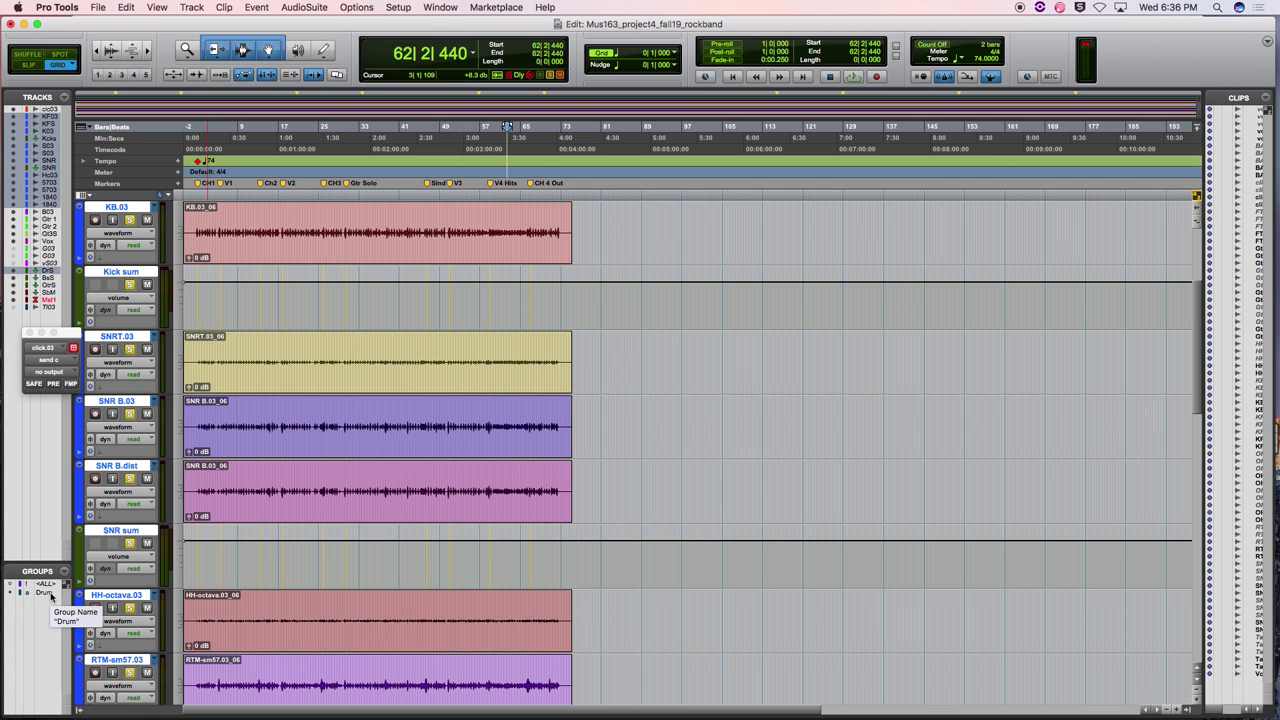
pyautogui.press('super+equal')
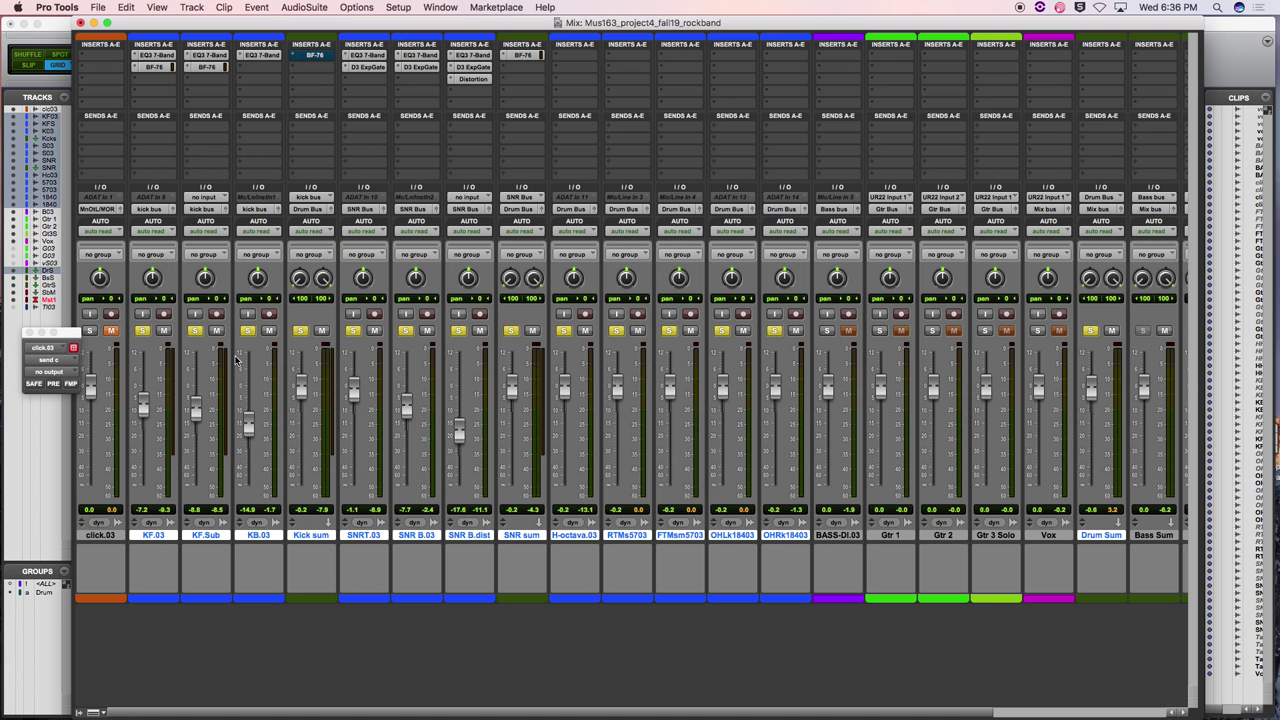
pyautogui.moveTo(351, 387); pyautogui.dragTo(353, 391)
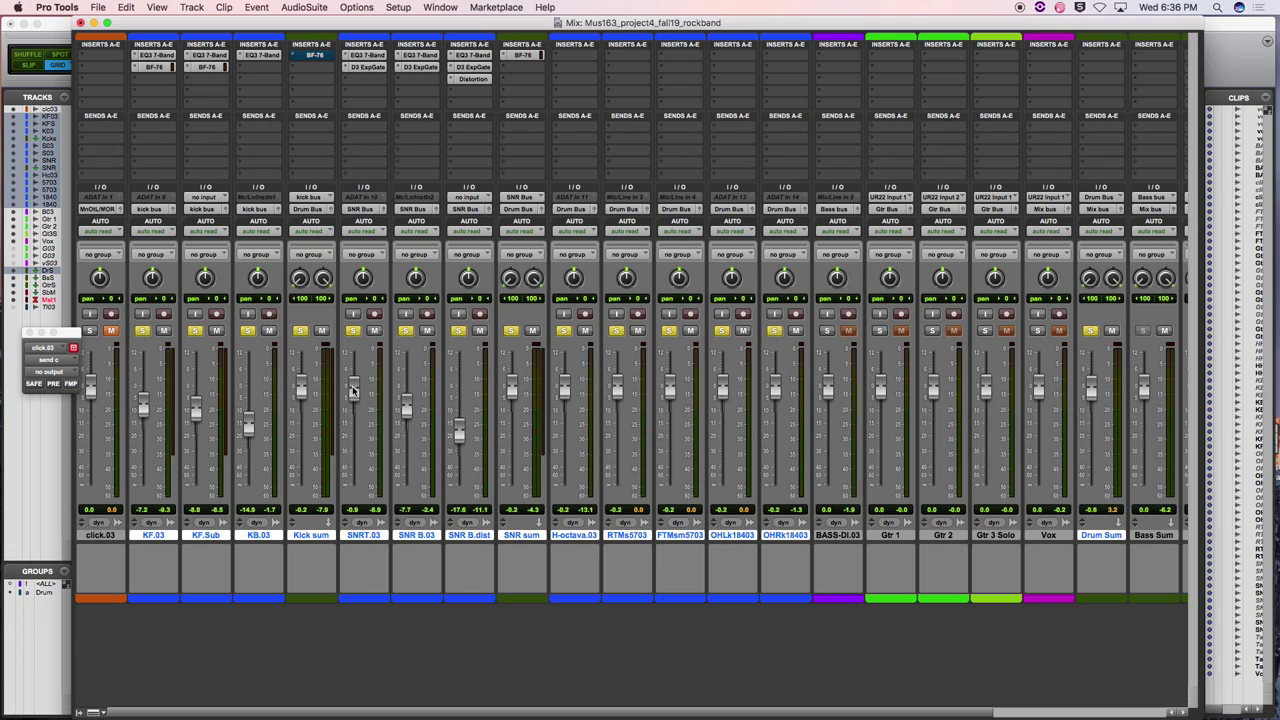
pyautogui.keyDown('alt'); pyautogui.click(355, 332); pyautogui.keyUp('alt')
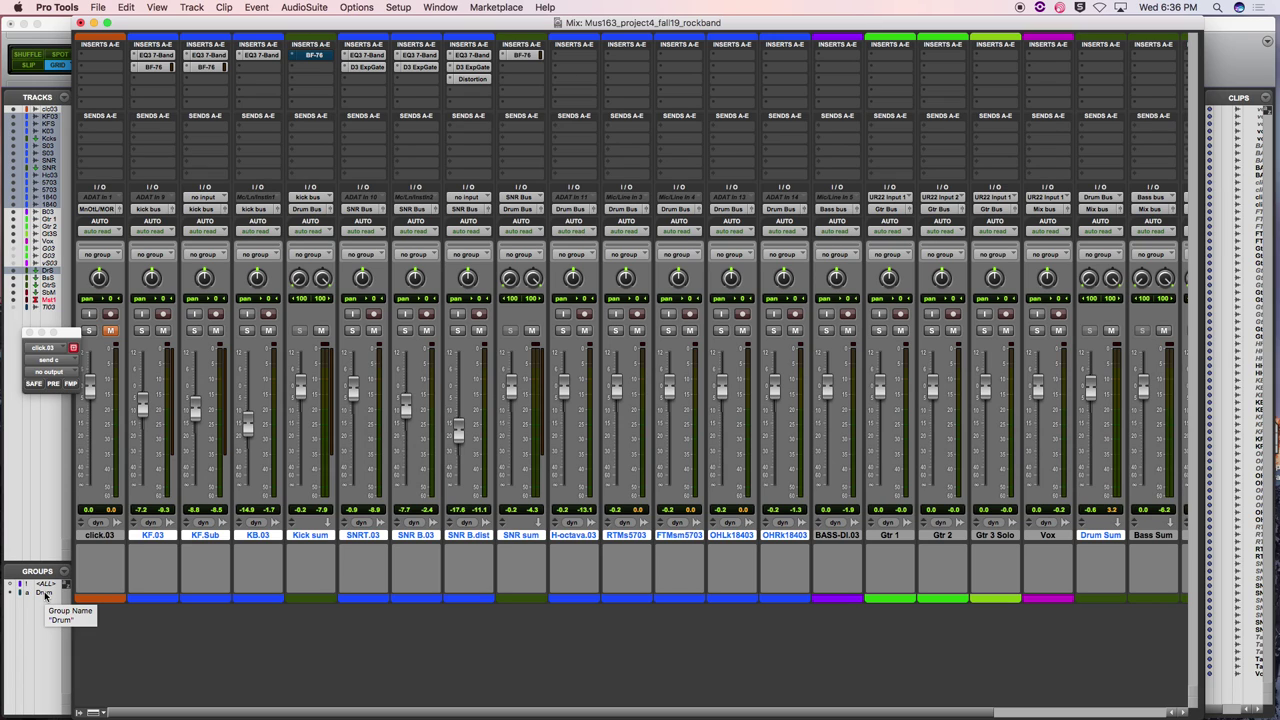
# Pull all Drum-group faders down about 1.4 dB together, ending on the Edit window
pyautogui.press('super+equal')
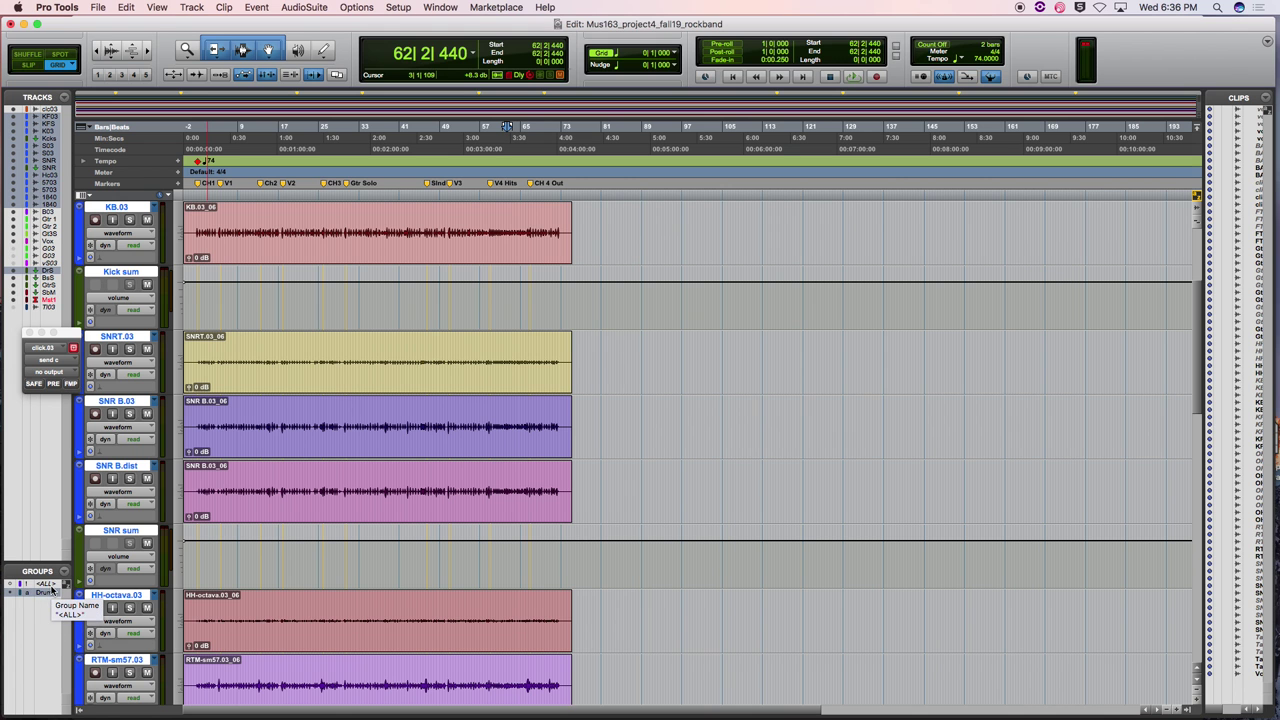
pyautogui.press('super+equal')
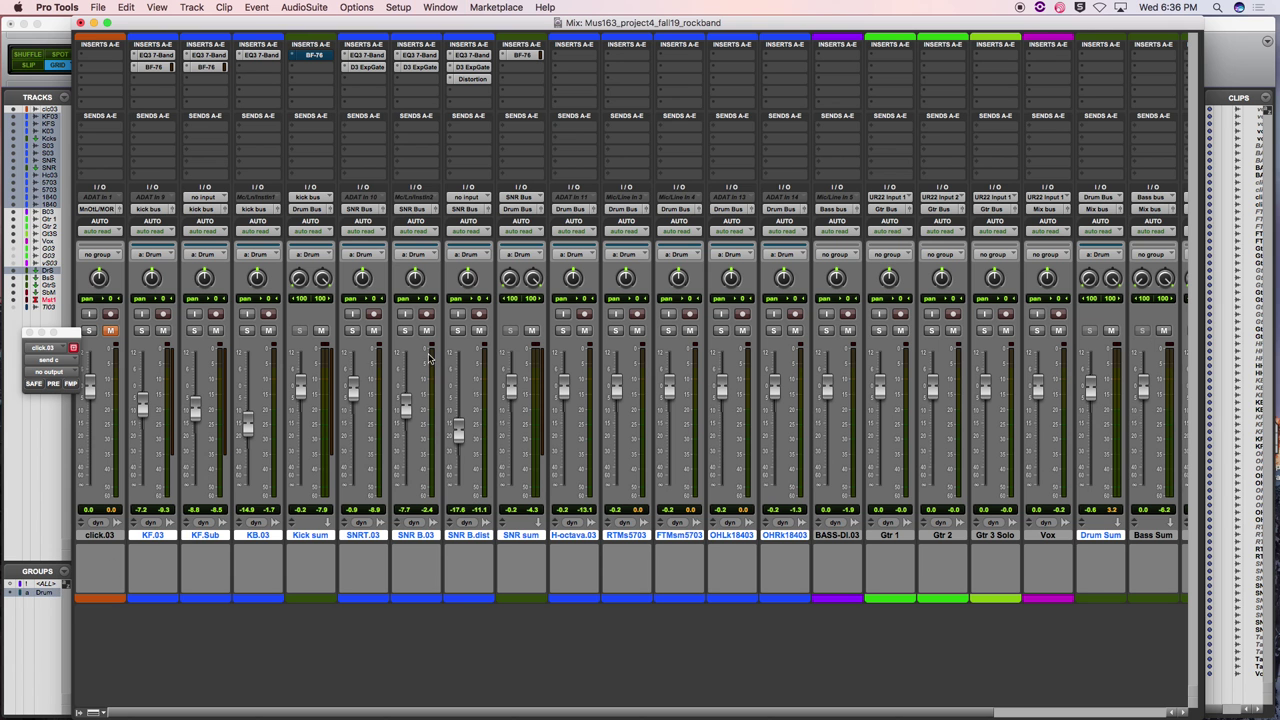
pyautogui.moveTo(410, 410); pyautogui.dragTo(408, 413)
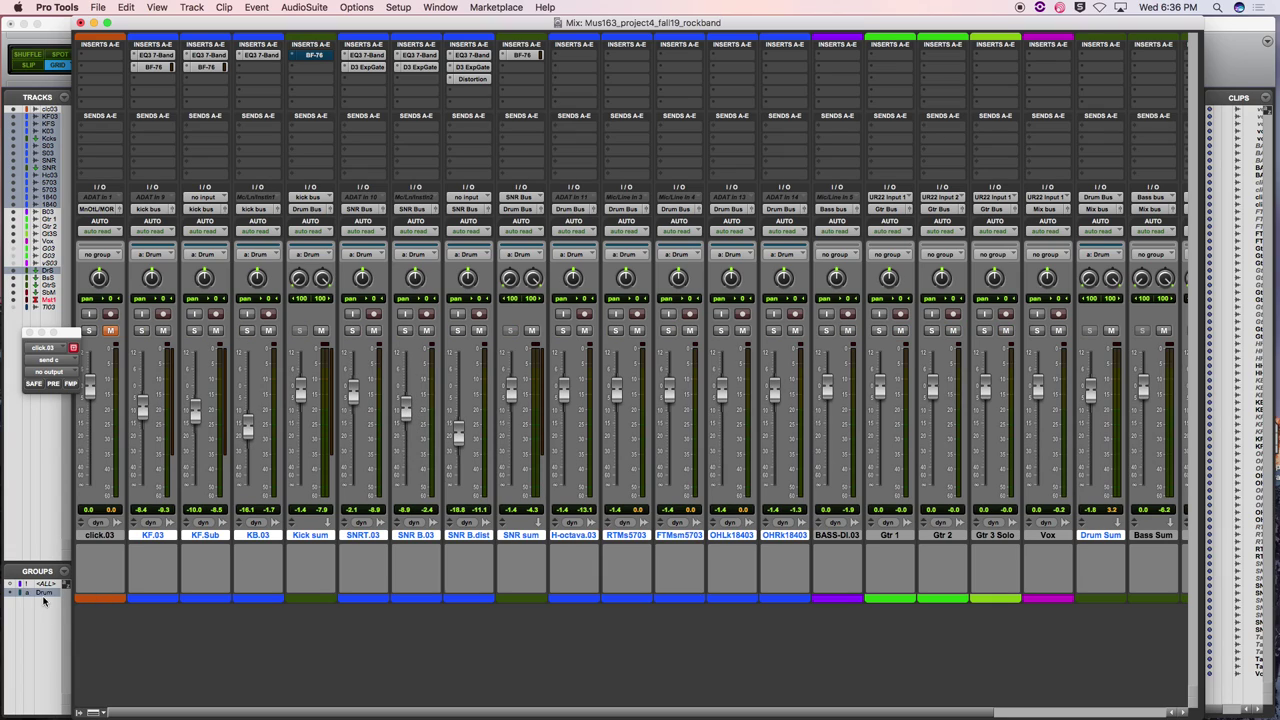
pyautogui.press('super+equal')
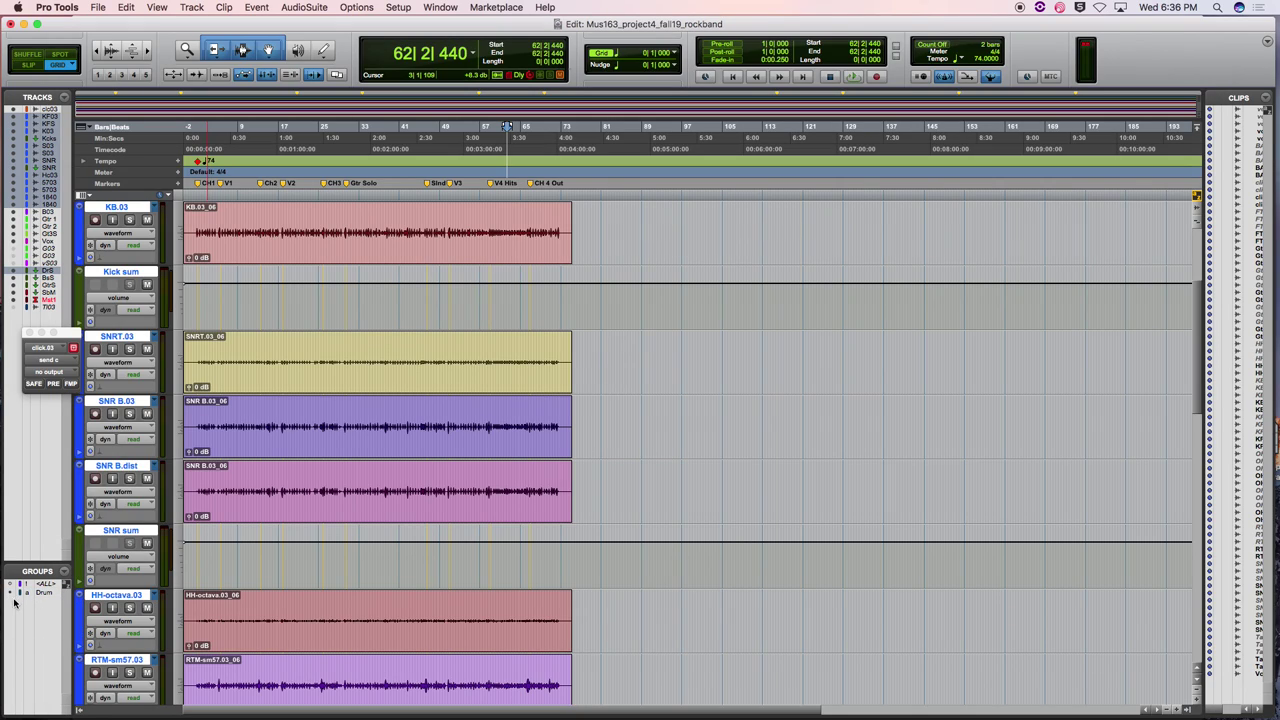
pyautogui.doubleClick(12, 595)
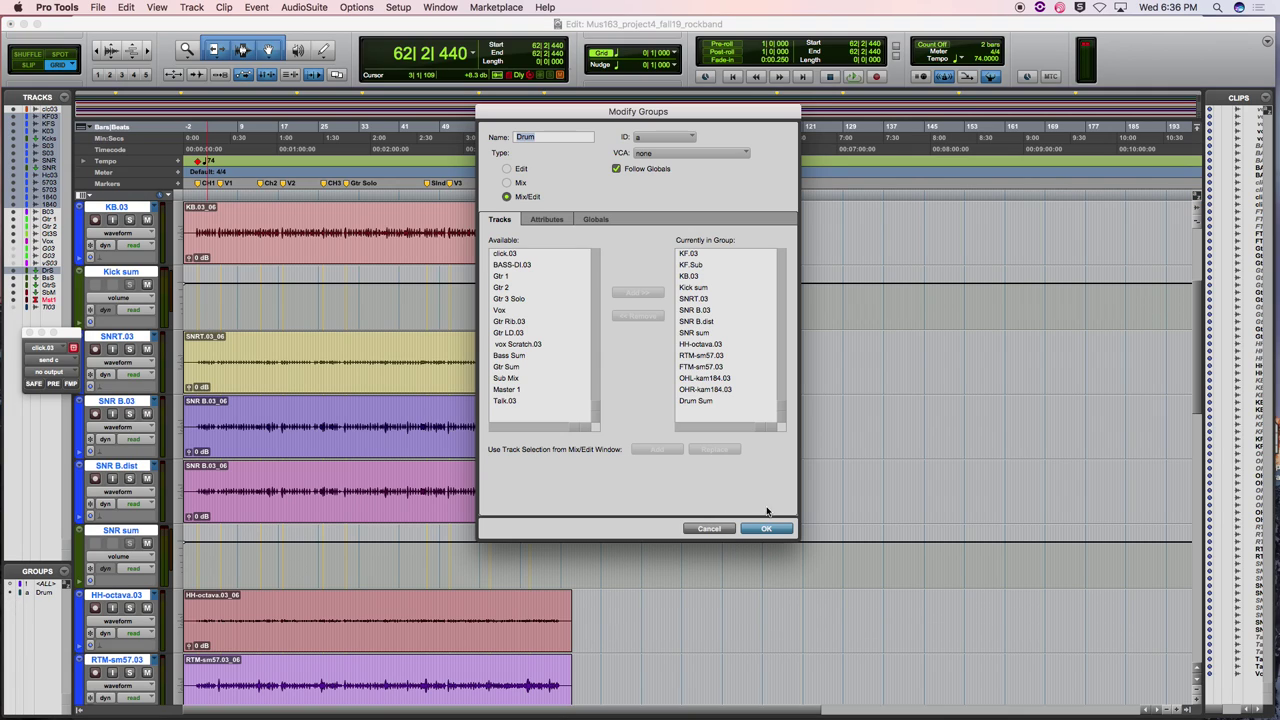
pyautogui.click(709, 529)
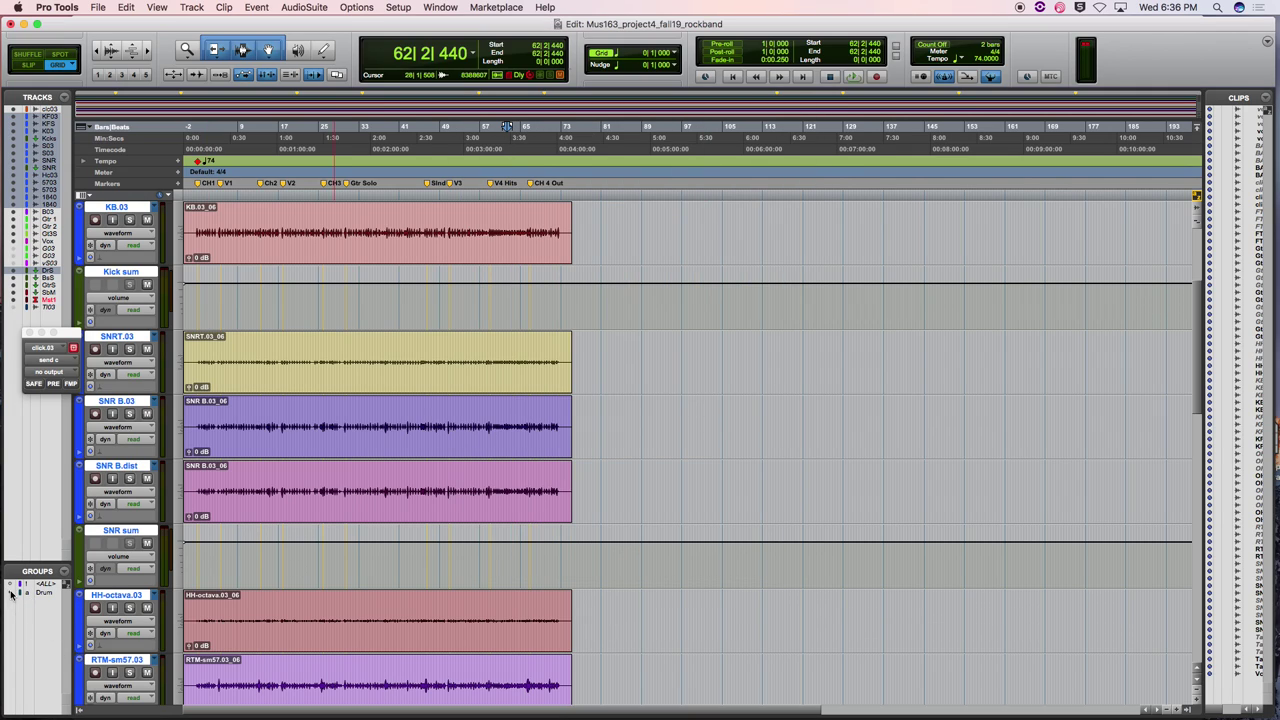
pyautogui.rightClick(48, 597)
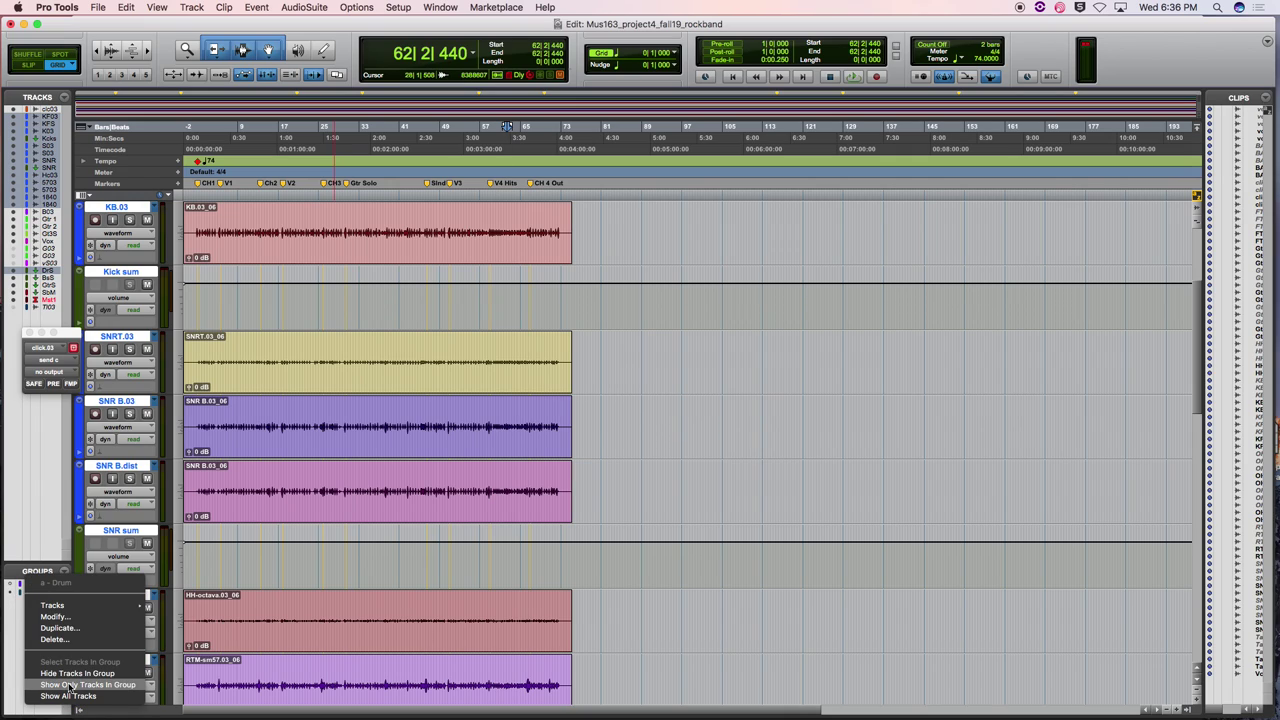
pyautogui.click(11, 612)
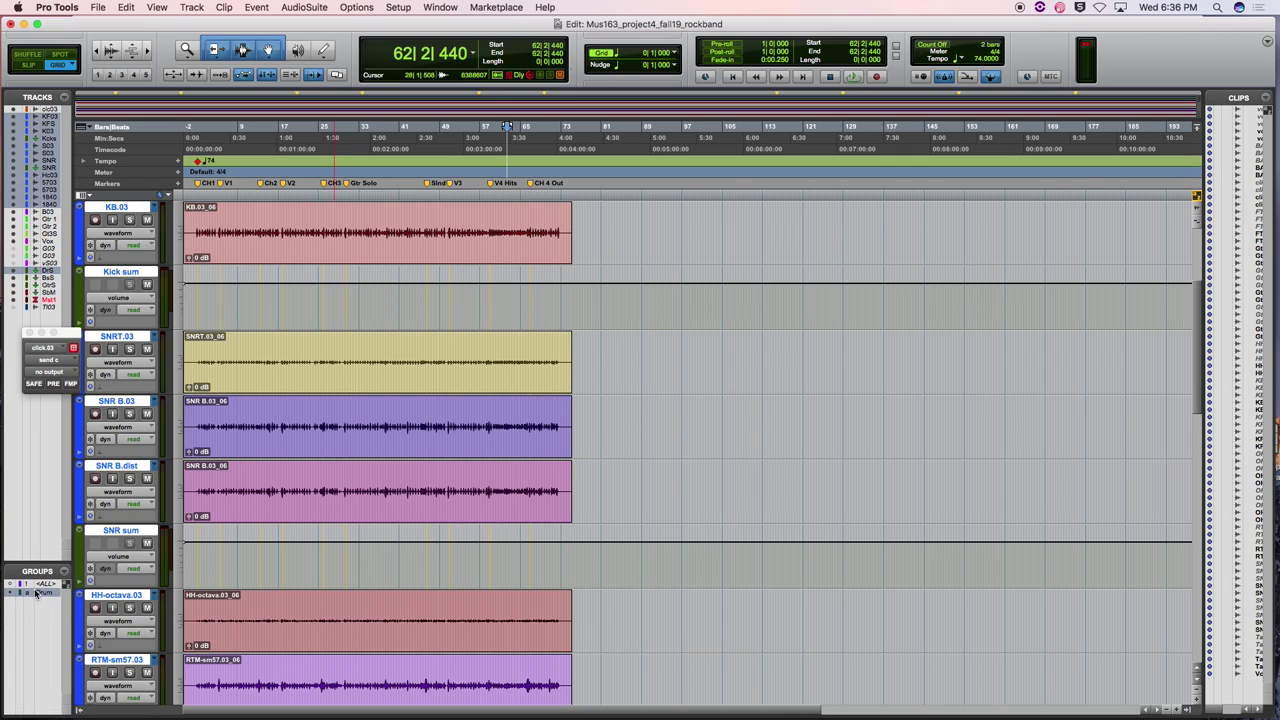
pyautogui.rightClick(40, 596)
pyautogui.moveTo(66, 606)
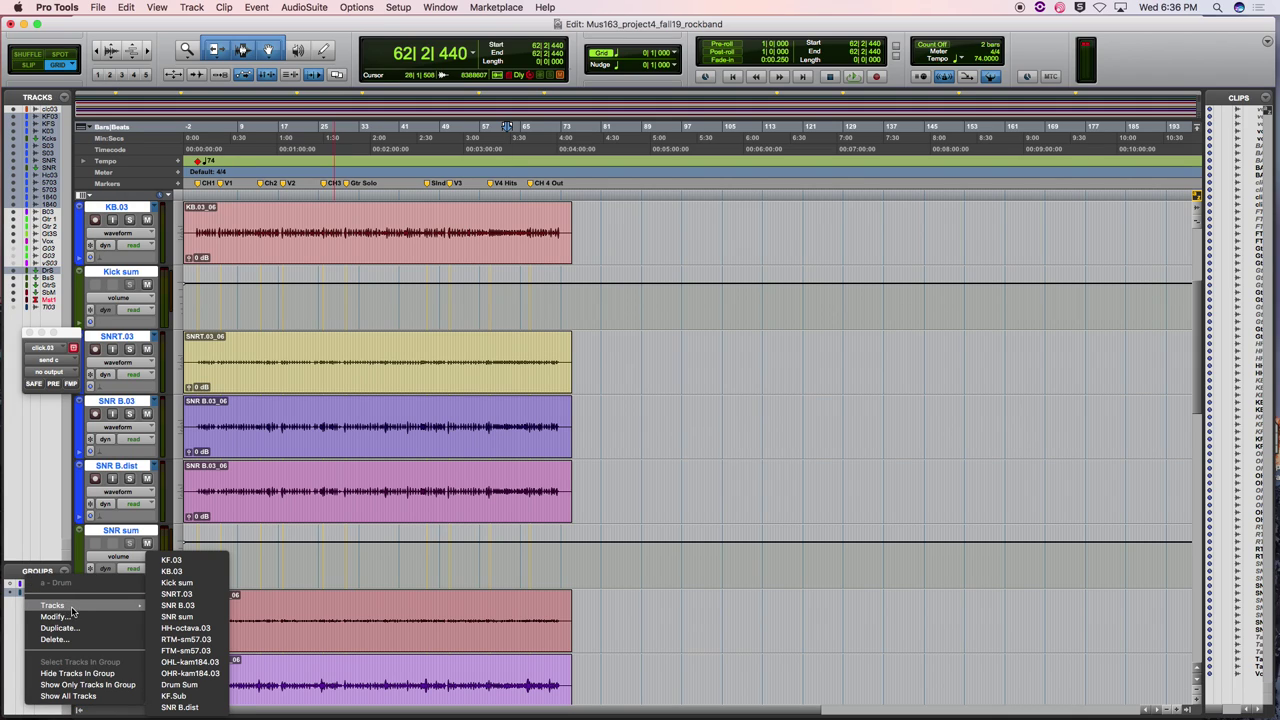
pyautogui.click(106, 673)
pyautogui.press('super+equal')
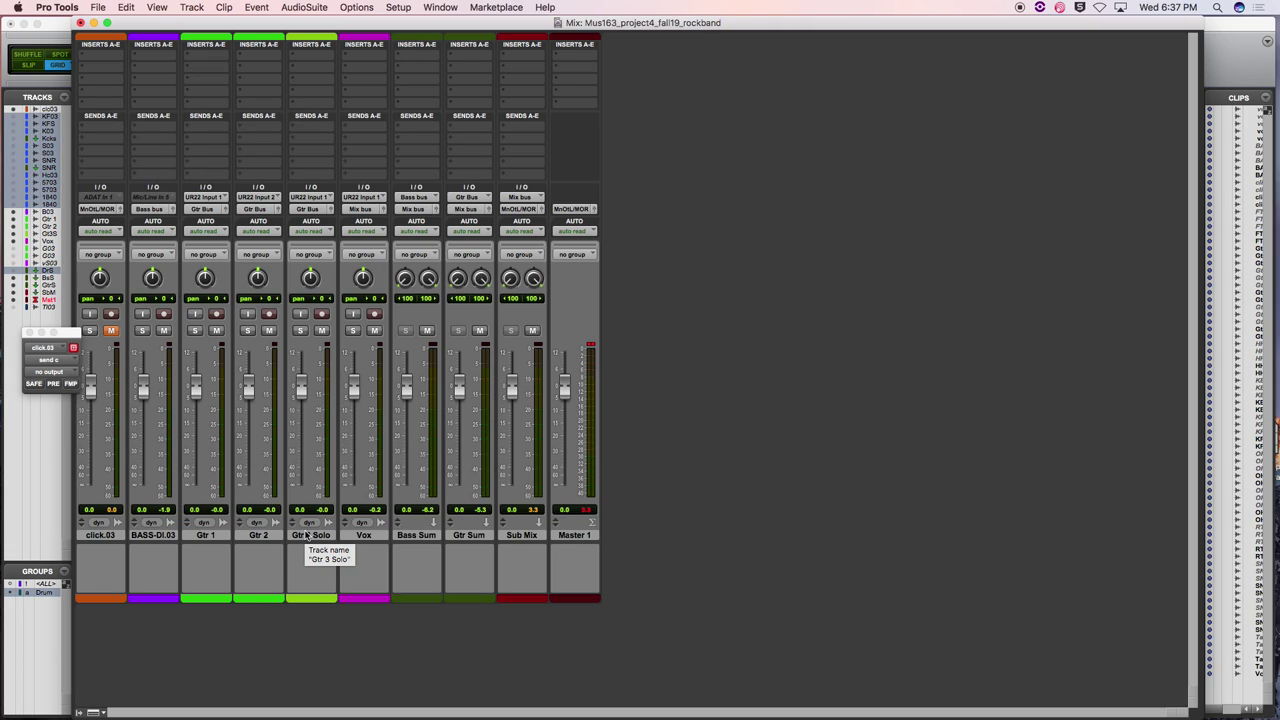
pyautogui.press('super+equal')
pyautogui.rightClick(40, 594)
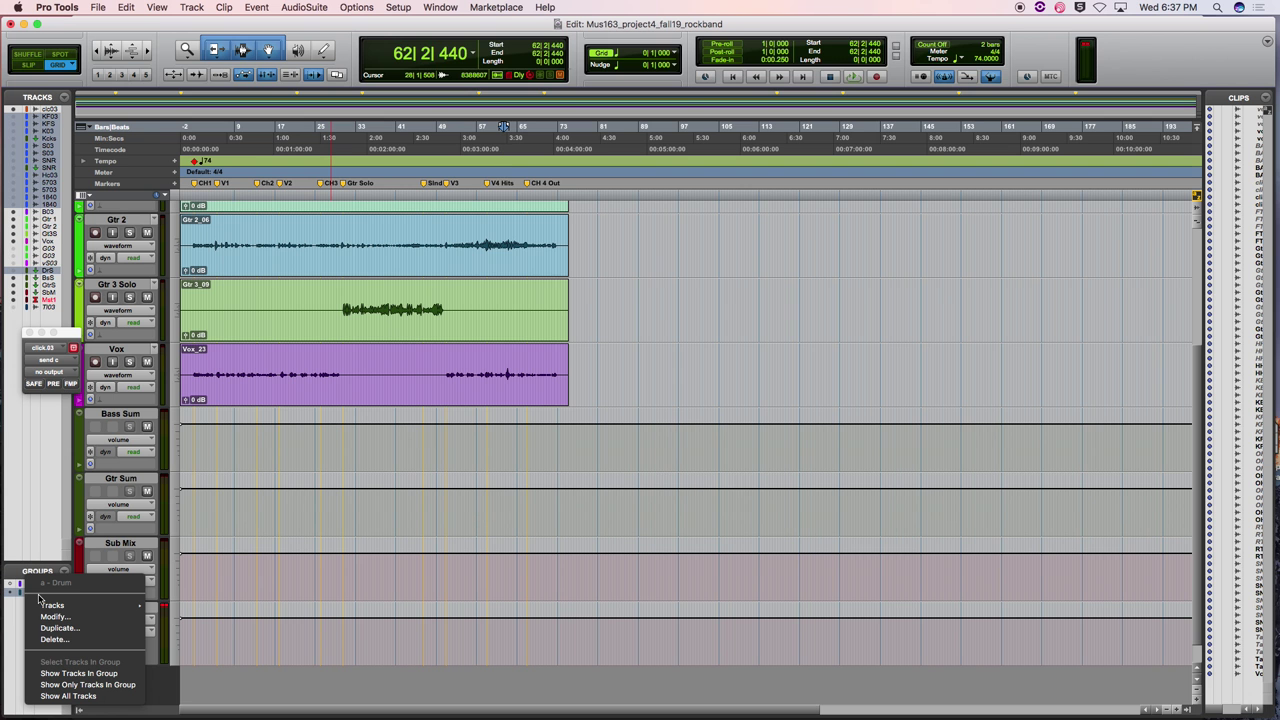
pyautogui.click(110, 674)
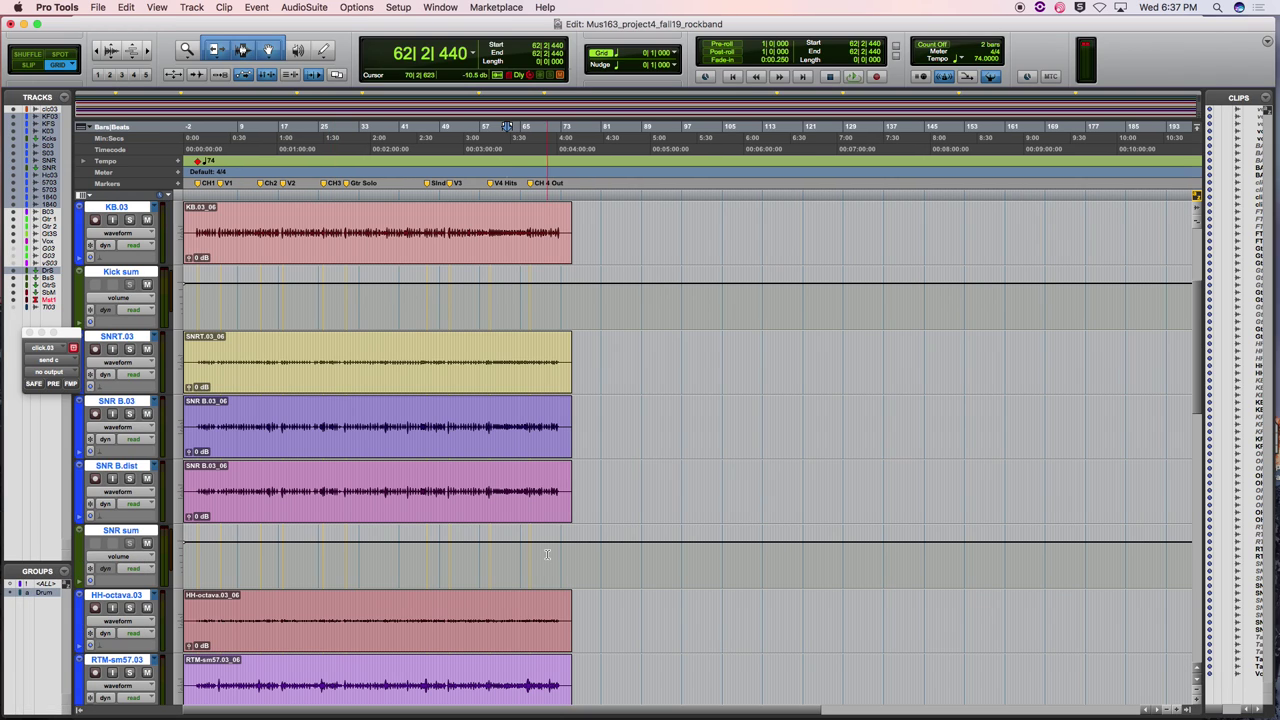
pyautogui.press('super+equal')
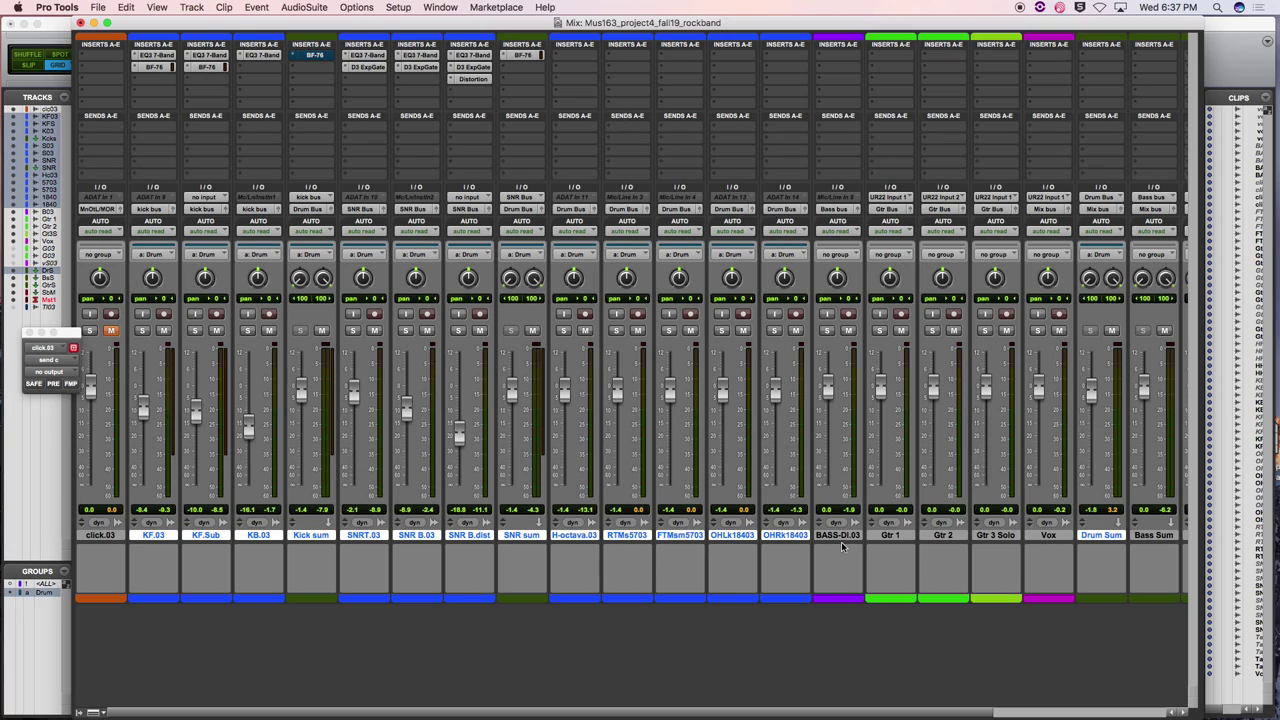
pyautogui.press('super+equal')
pyautogui.rightClick(42, 596)
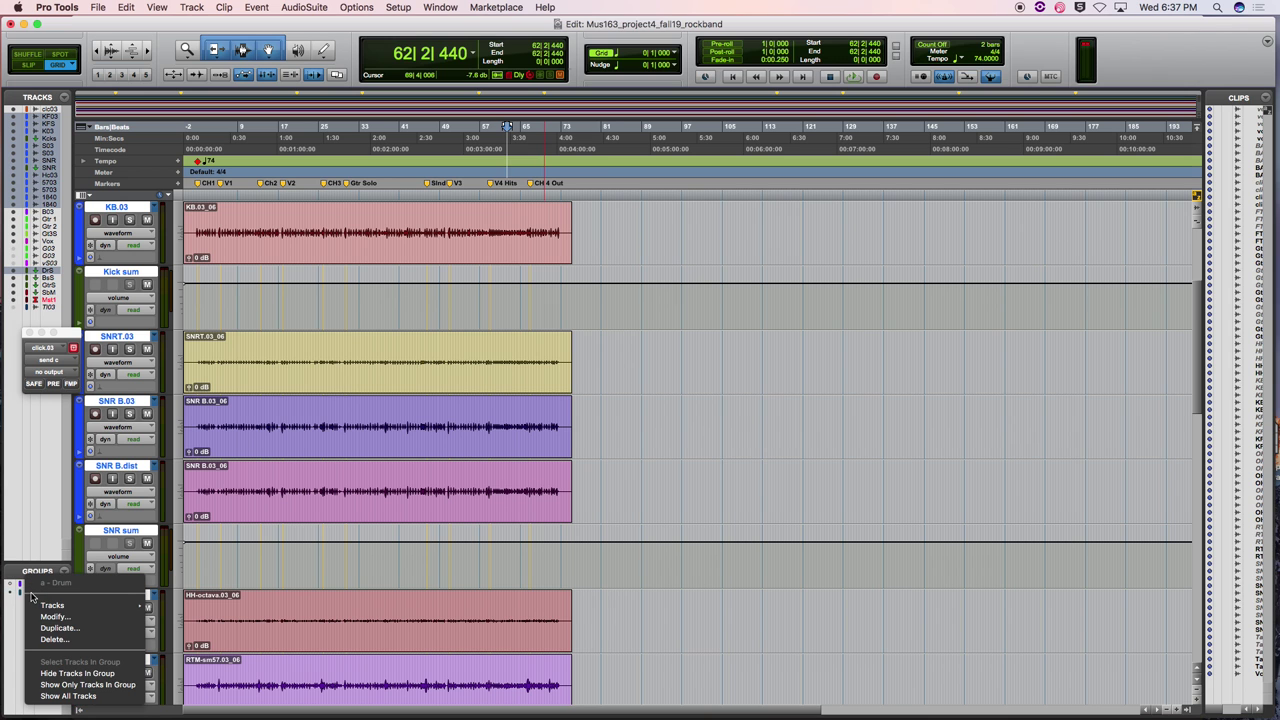
# Remove Drum Sum from the Drum group's members using Modify
pyautogui.click(10, 600)
pyautogui.rightClick(46, 598)
pyautogui.click(60, 617)
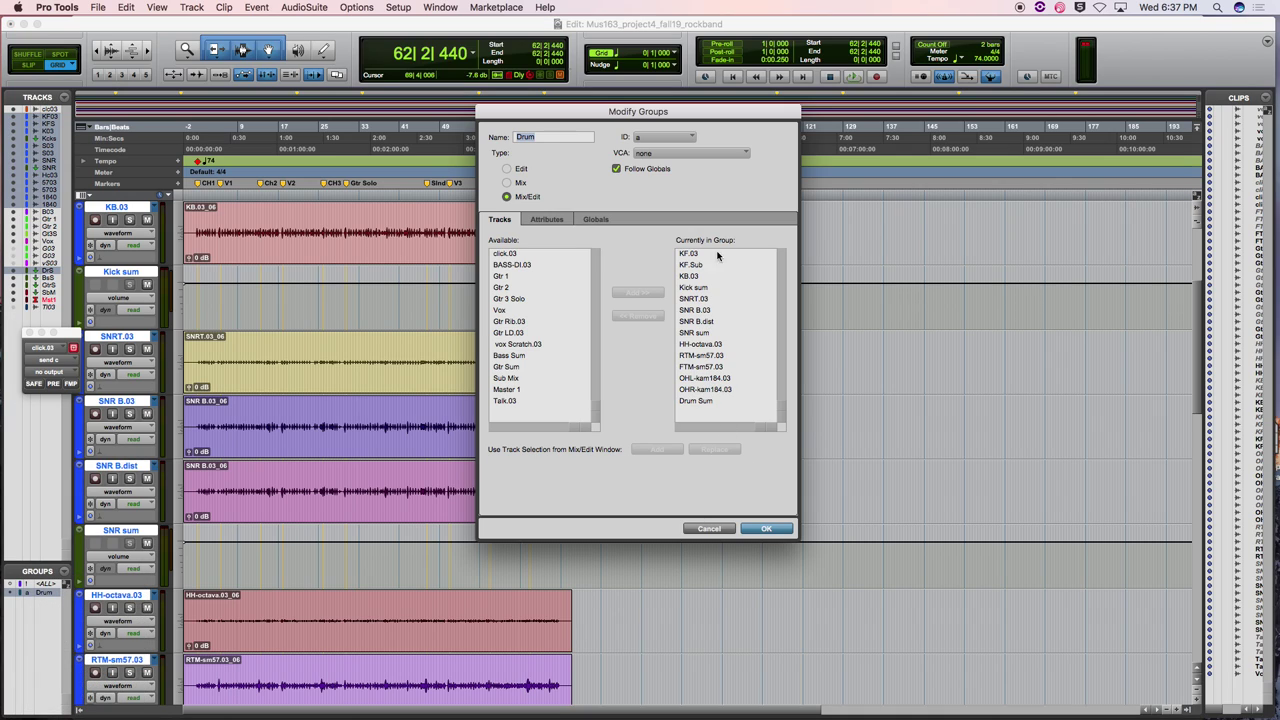
pyautogui.click(712, 402)
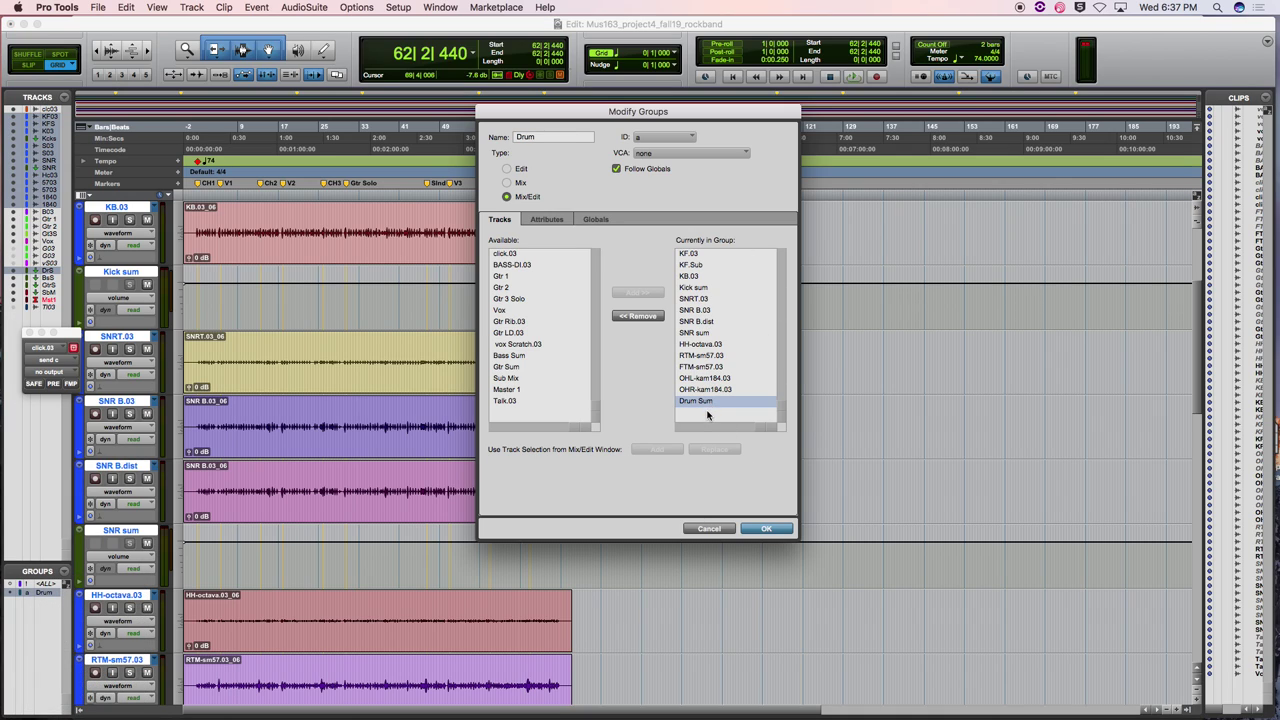
pyautogui.click(638, 316)
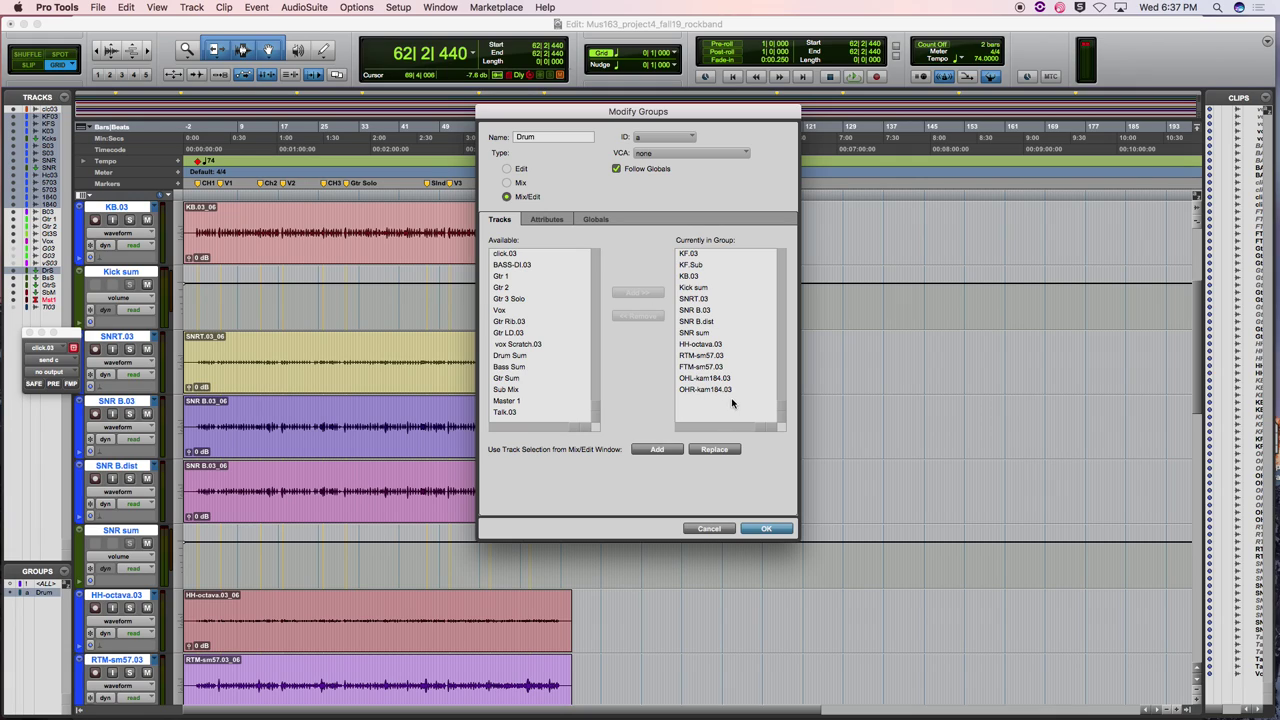
pyautogui.click(761, 530)
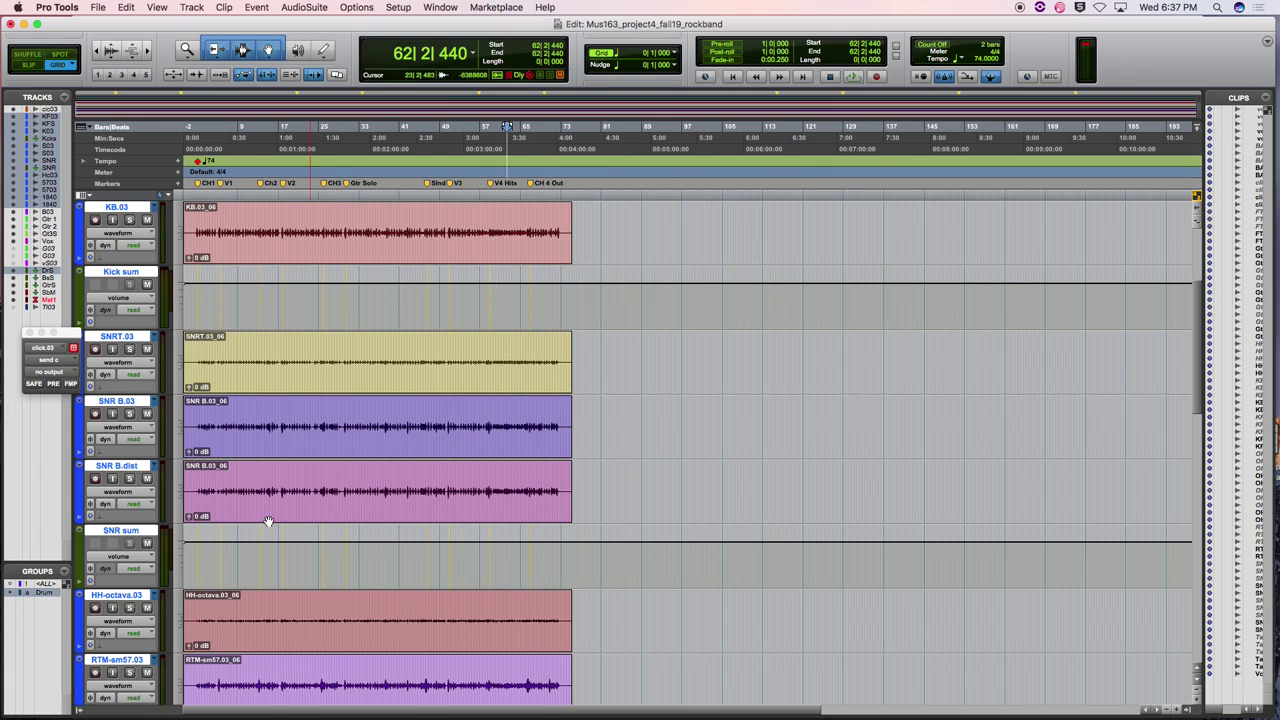
# Return to the Edit window and bring up the Drum group's context menu
pyautogui.press('super+equal')
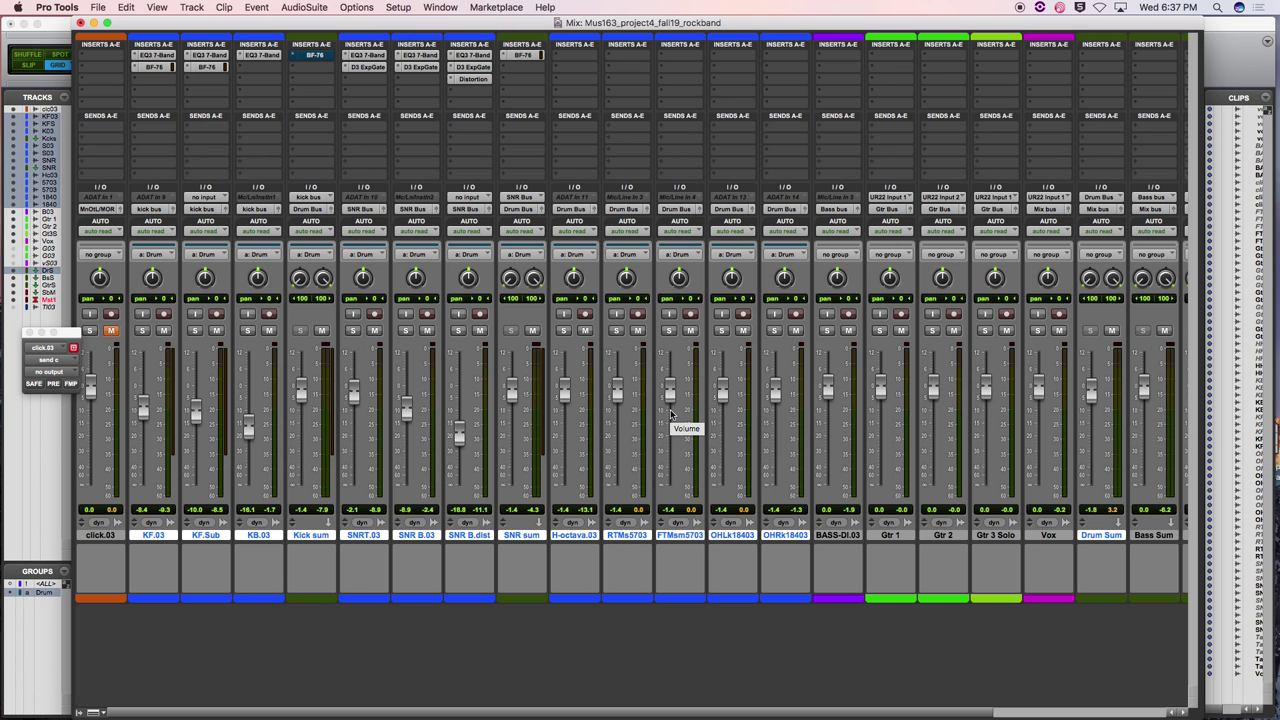
pyautogui.press('super+equal')
pyautogui.rightClick(45, 595)
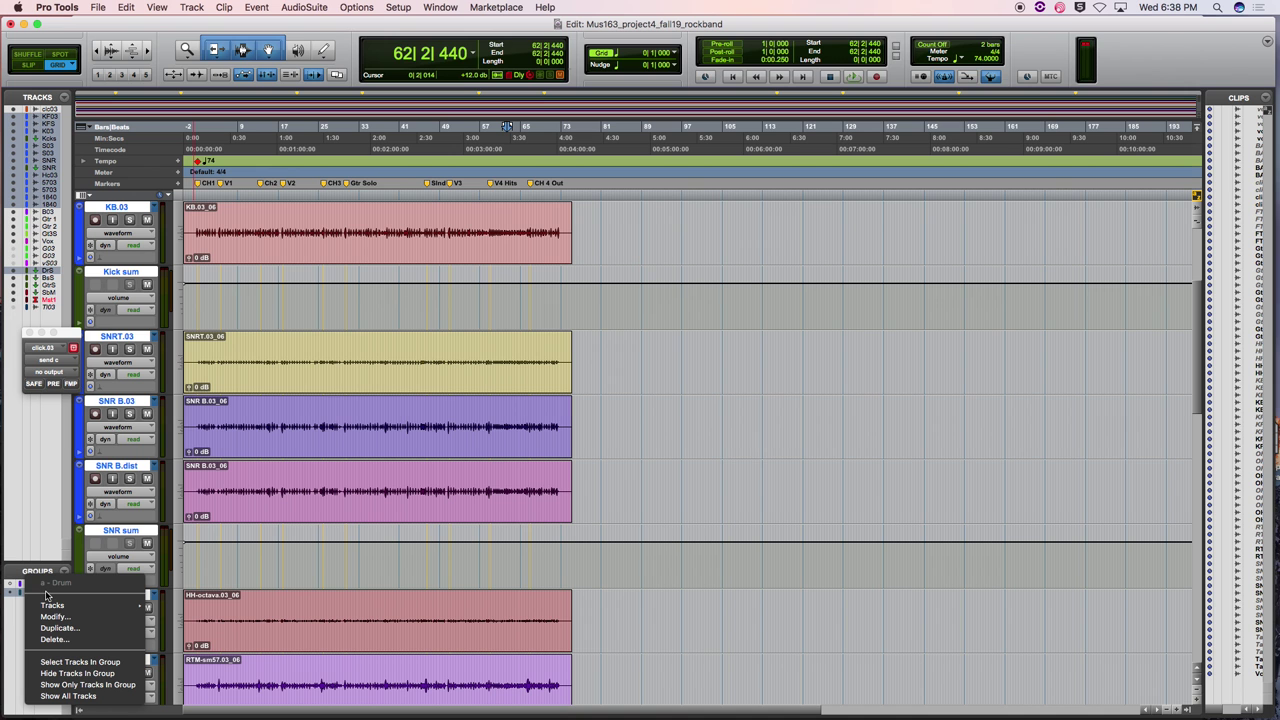
# Select all Drum group tracks, hide them, and view the result in the Mix window
pyautogui.click(104, 664)
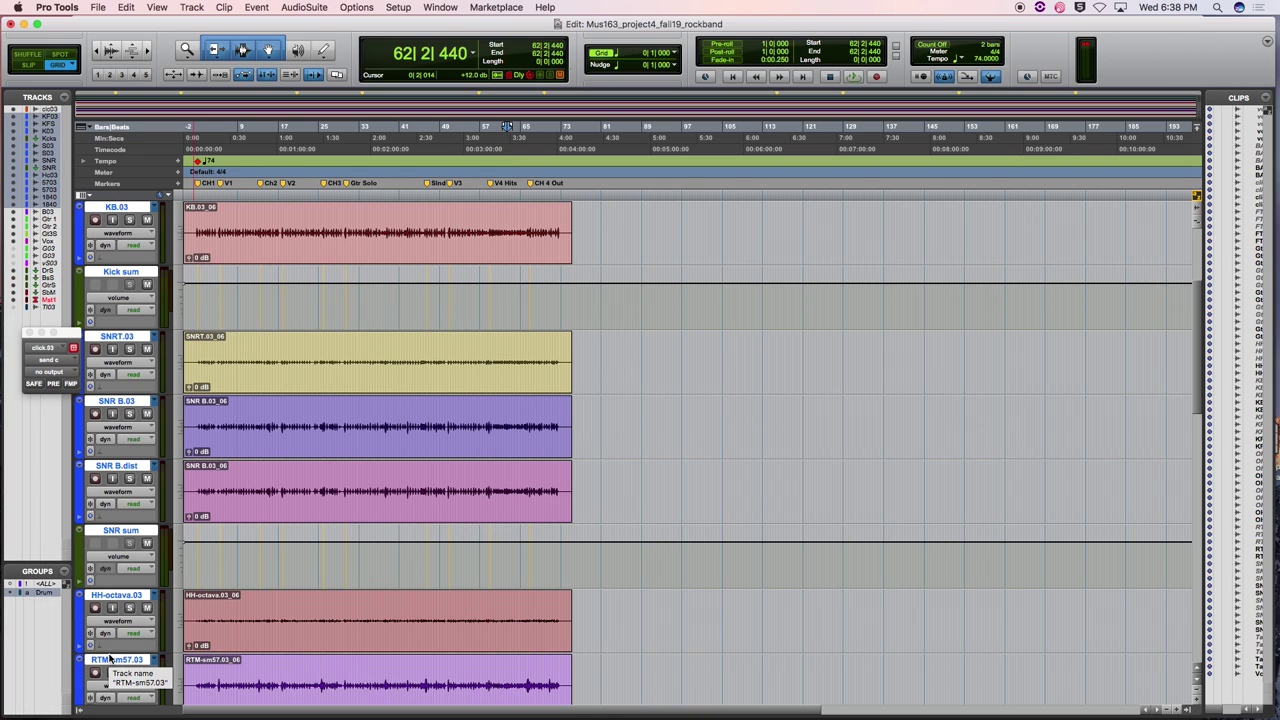
pyautogui.press('super+equal')
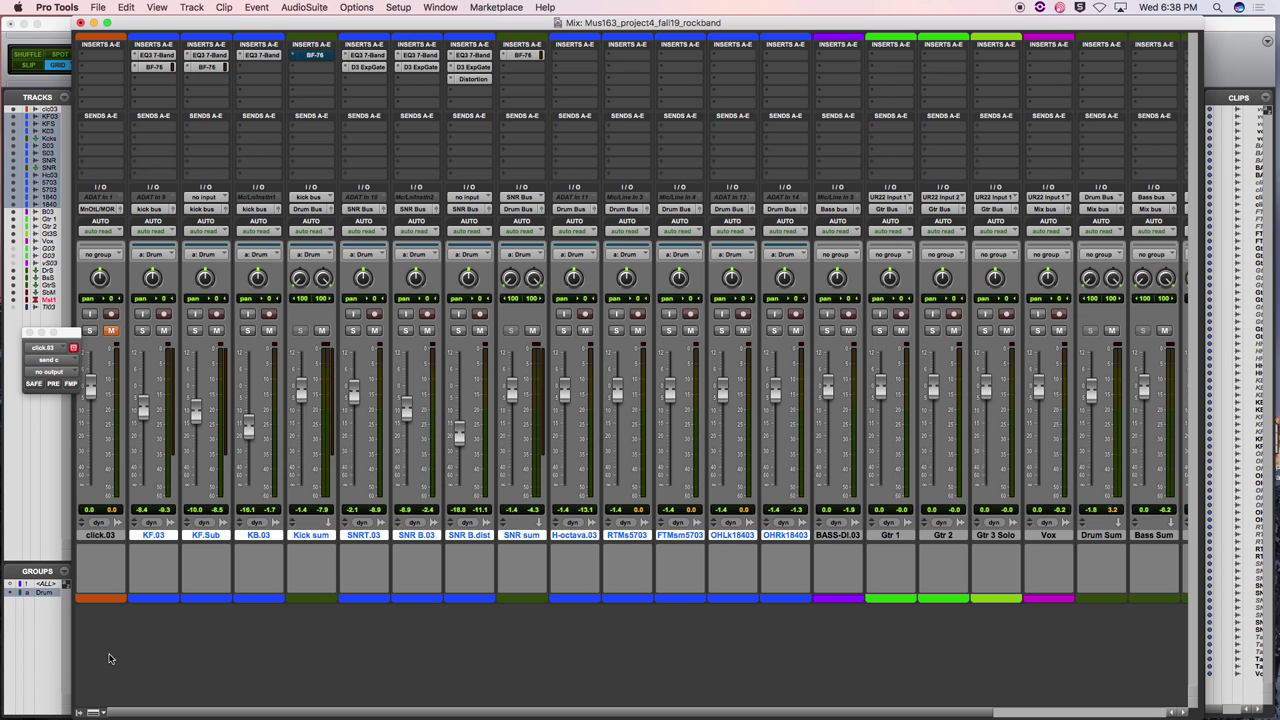
pyautogui.press('super+equal')
pyautogui.rightClick(52, 594)
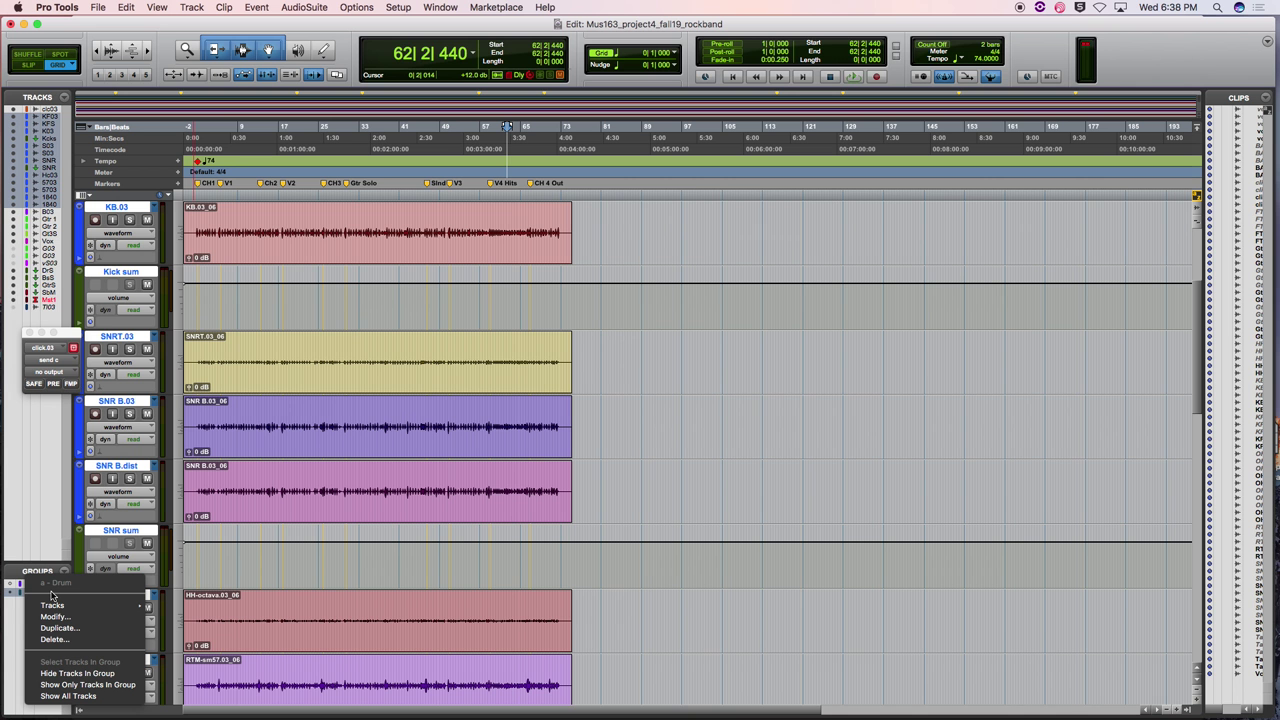
pyautogui.click(113, 678)
pyautogui.press('super+equal')
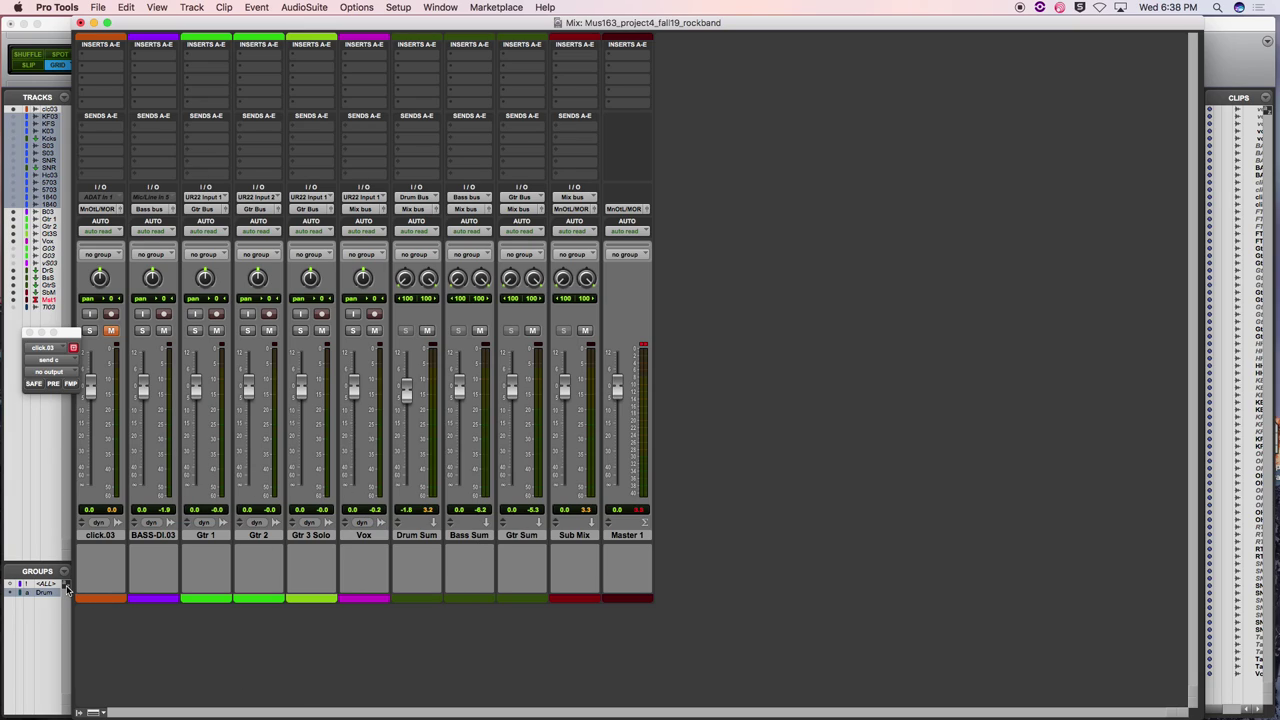
# In the Edit window, toggle the Drum group on and off, adjust timeline zoom, and open its menu
pyautogui.press('super+equal')
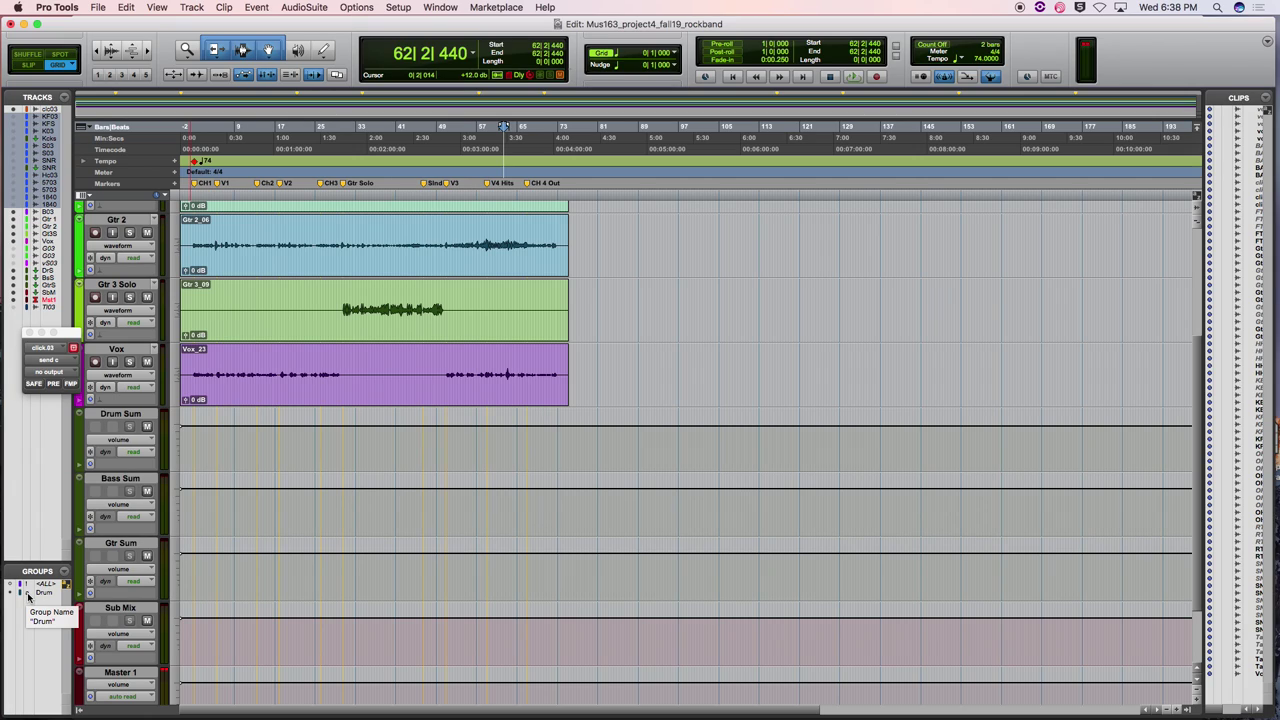
pyautogui.click(28, 597)
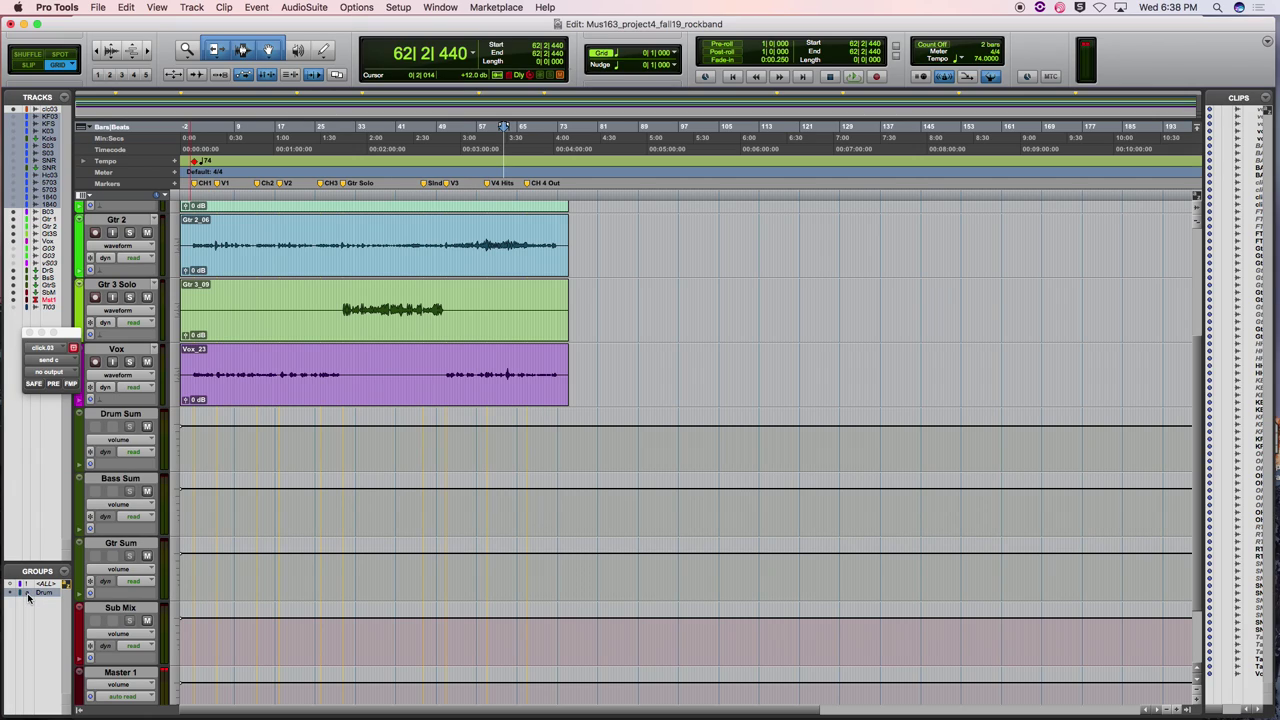
pyautogui.click(28, 596)
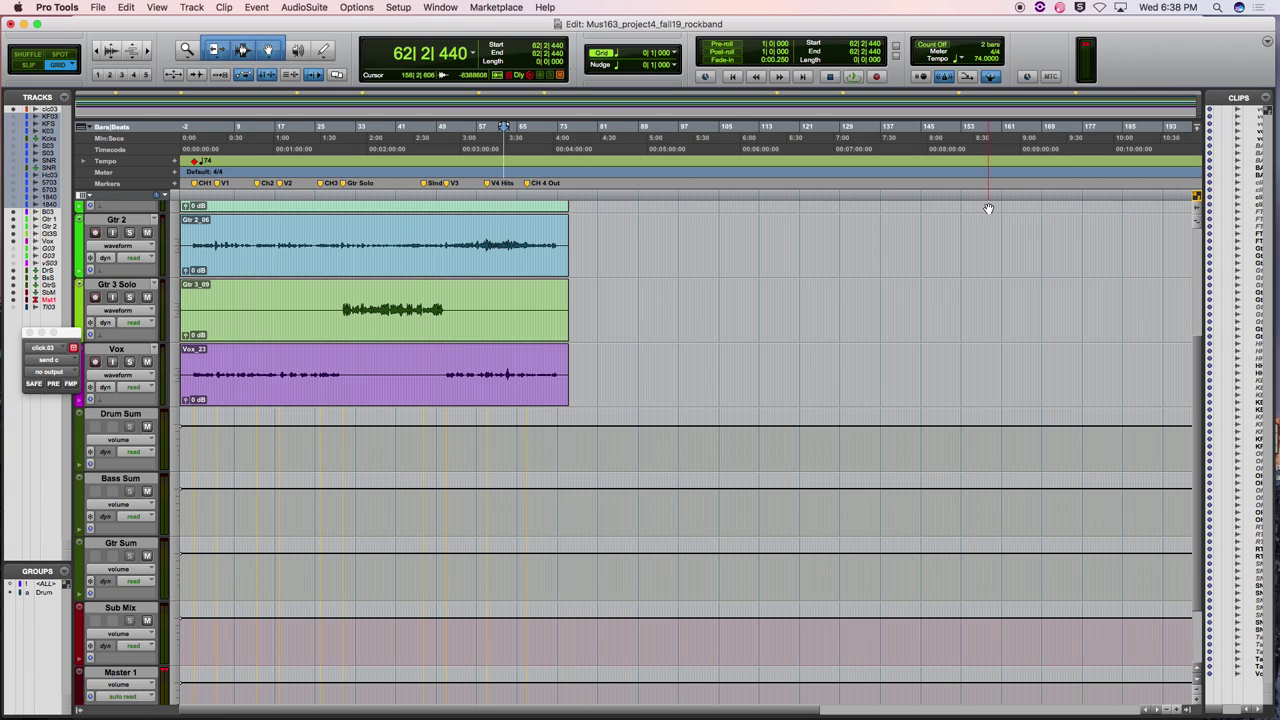
pyautogui.press('super+bracketleft')
pyautogui.press('super+bracketleft')
pyautogui.press('super+bracketright')
pyautogui.press('super+bracketright')
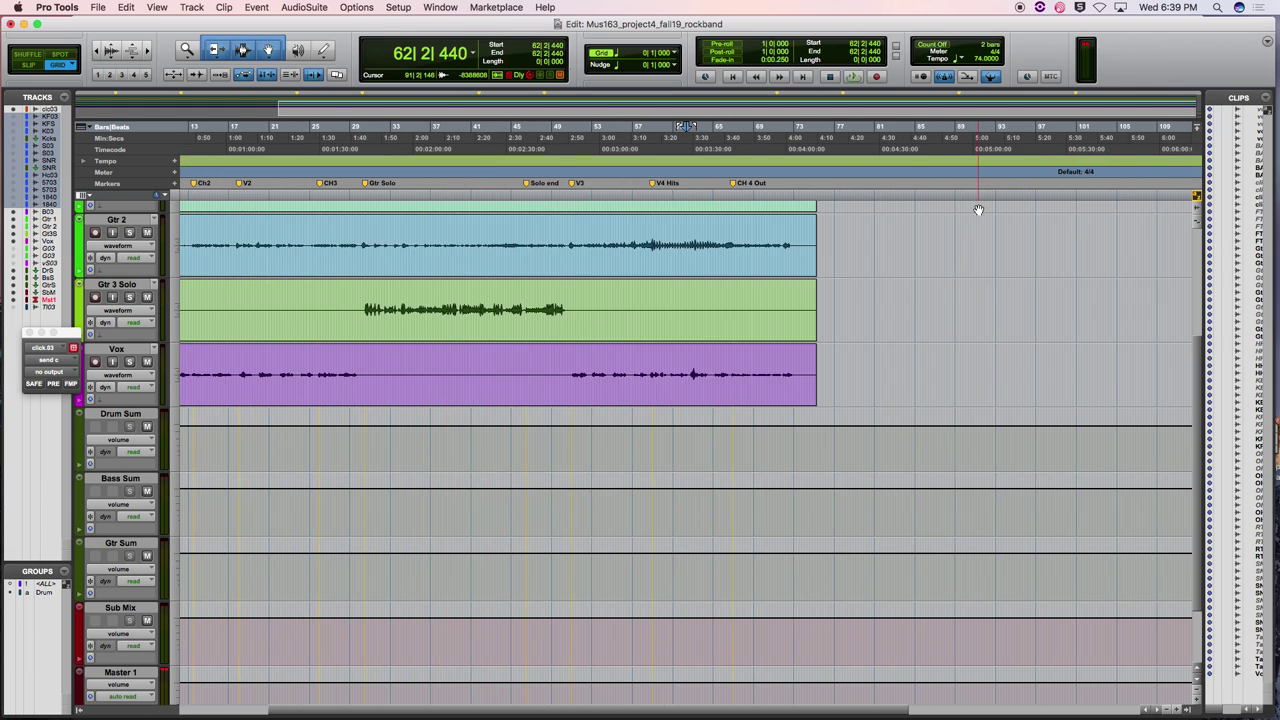
pyautogui.press('super+bracketleft')
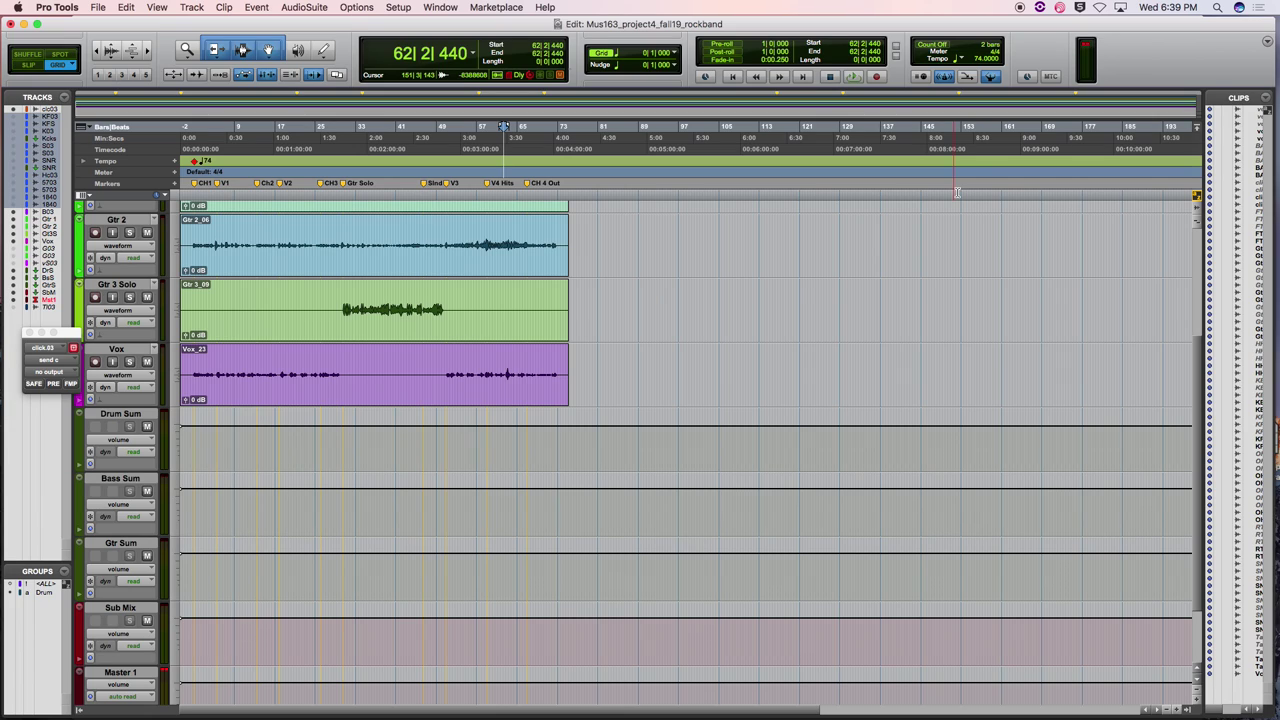
pyautogui.rightClick(43, 596)
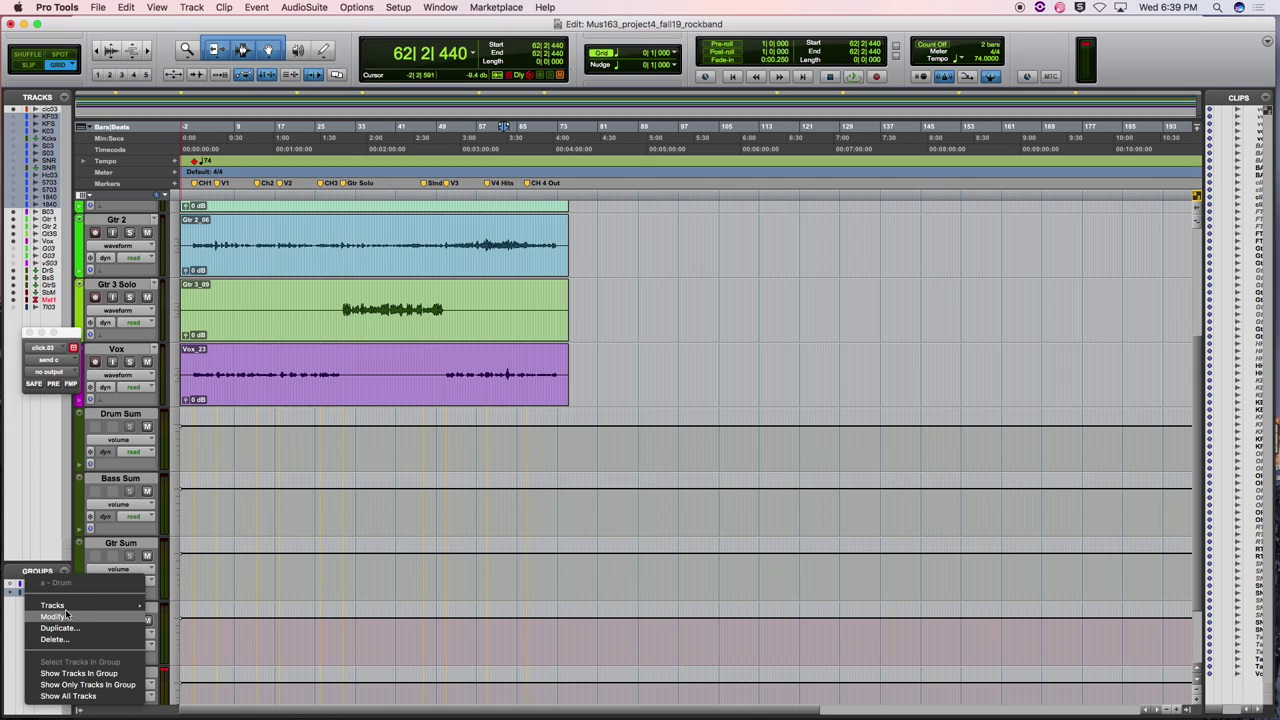
# In the Mix window, select the Drum group and solo all its drum tracks together
pyautogui.click(92, 684)
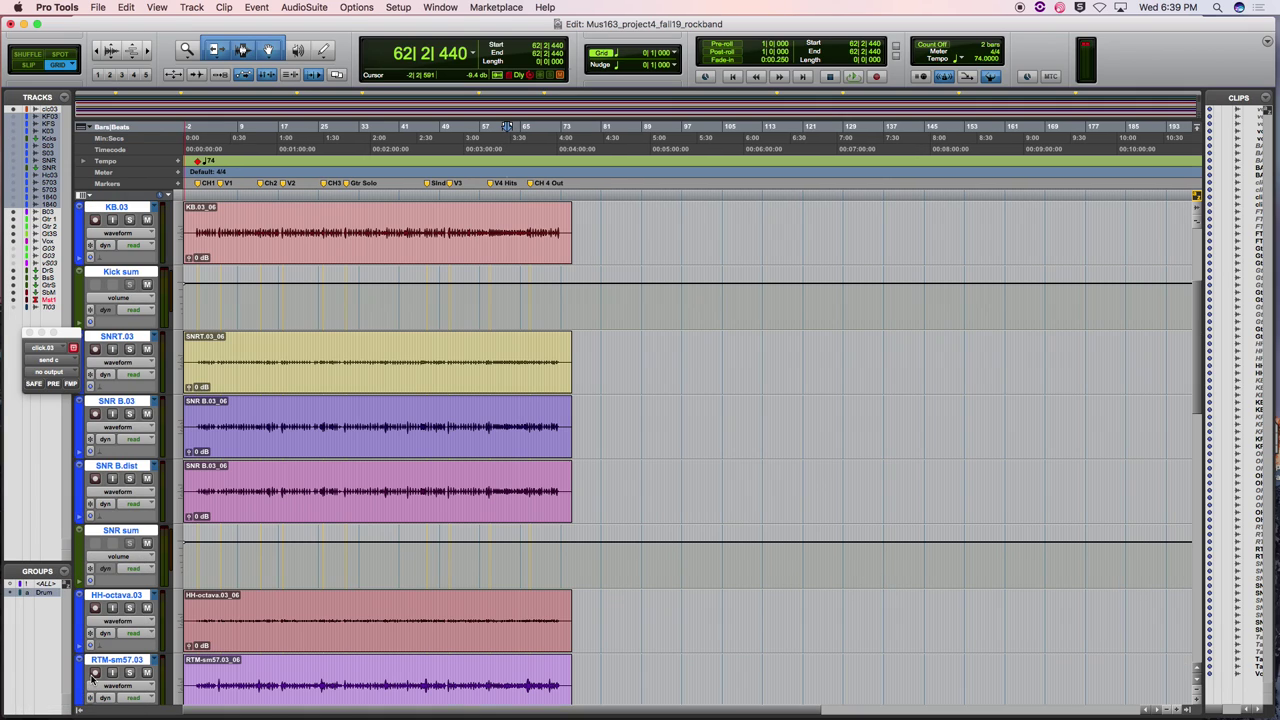
pyautogui.press('super+equal')
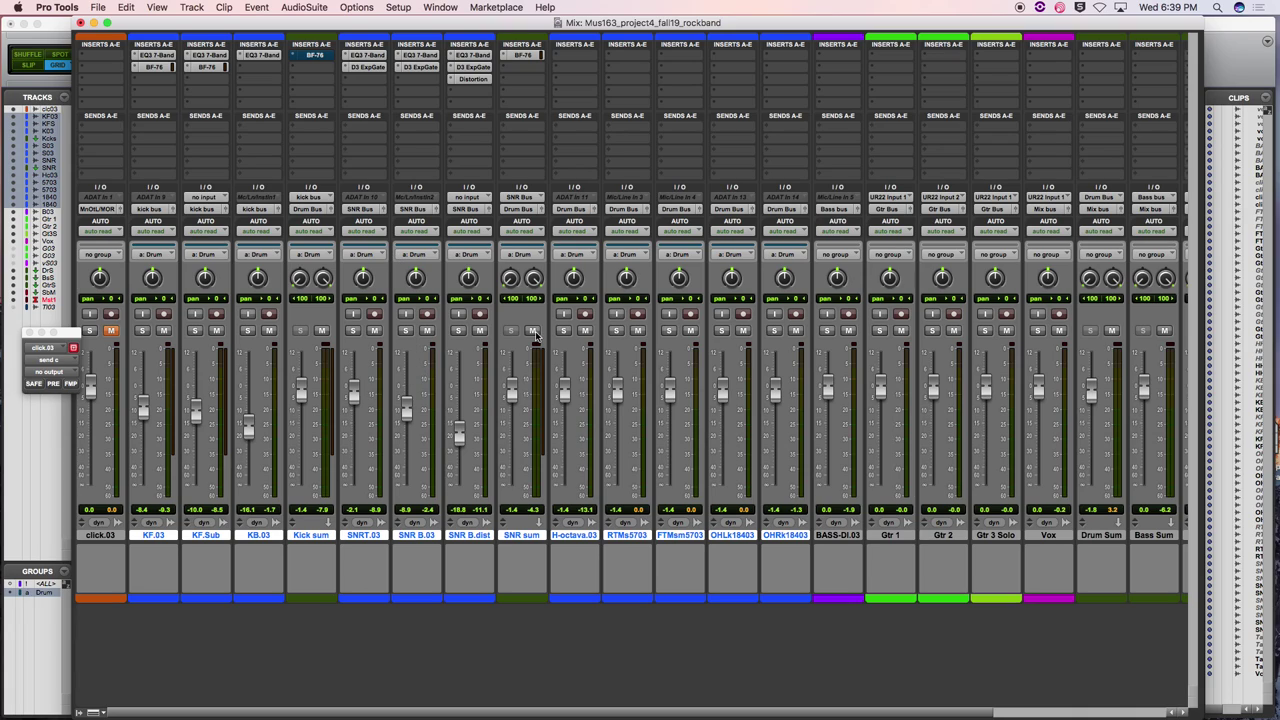
pyautogui.click(40, 594)
pyautogui.click(457, 332)
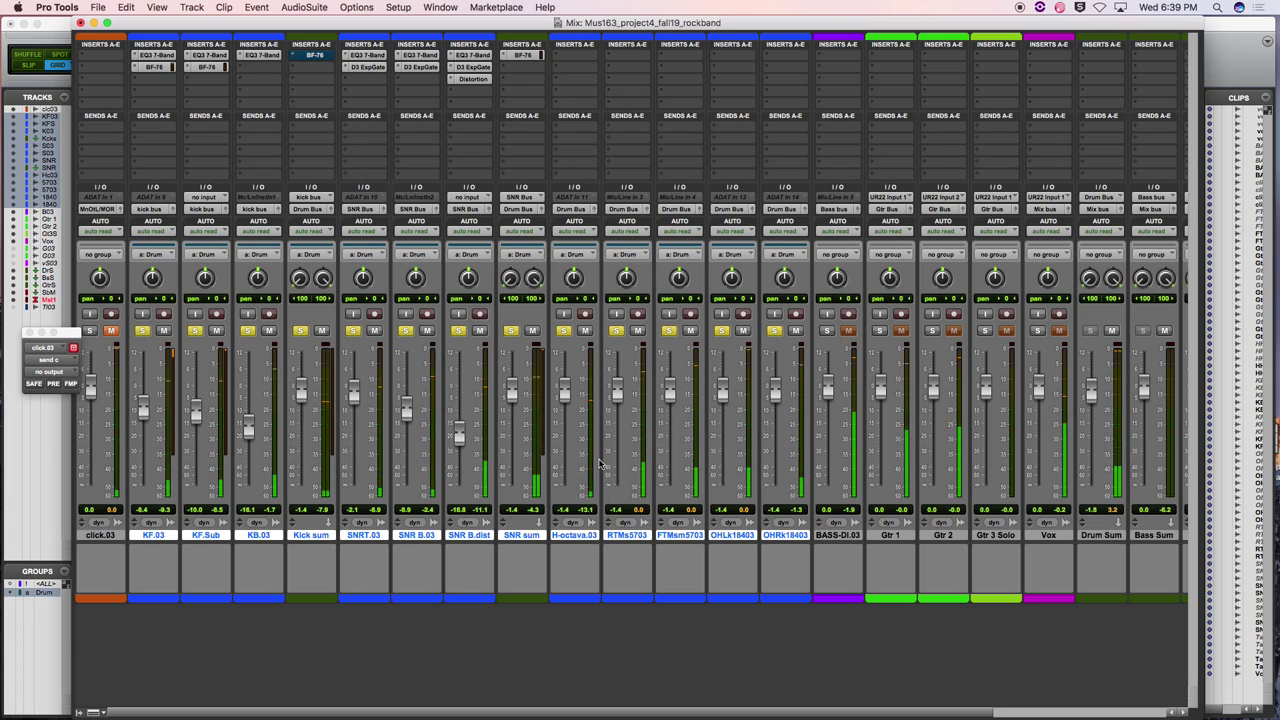
# Undo the grouped drum fader drop, then lower RTMs5703 to -32.7 dB and FTMsm5703 to -36.4 dB individually
pyautogui.moveTo(617, 393); pyautogui.dragTo(628, 515)
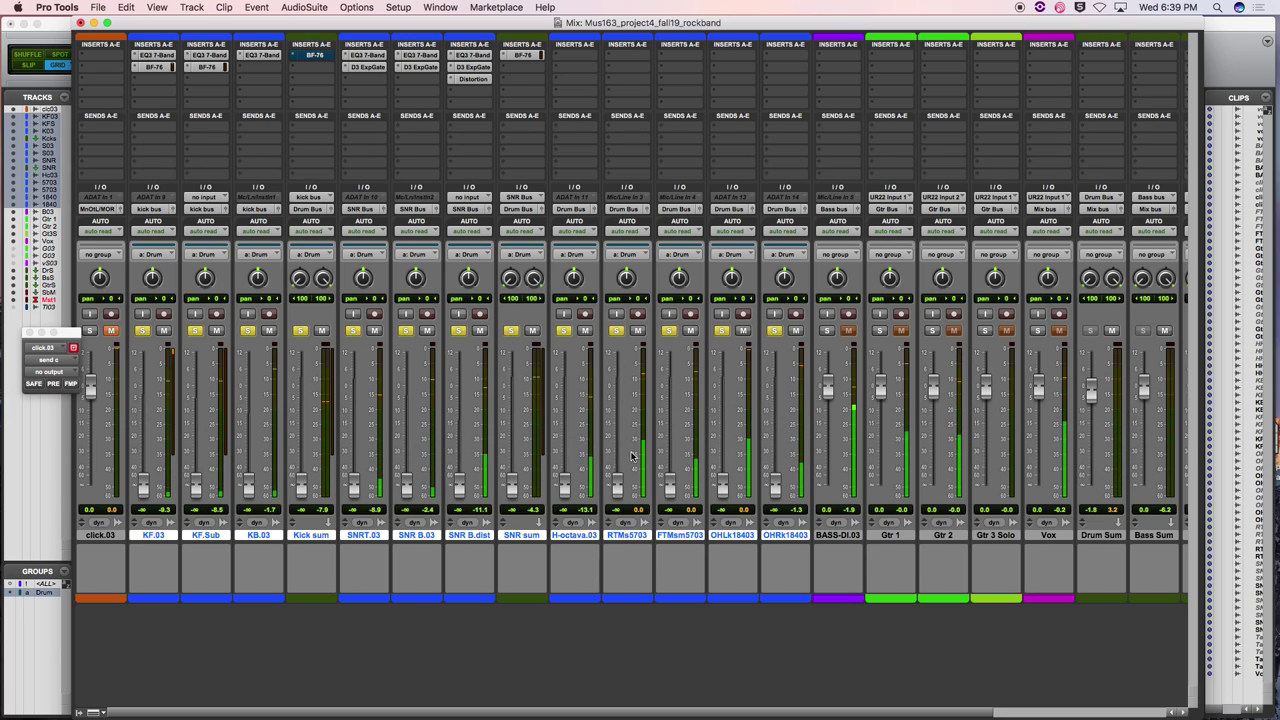
pyautogui.press('super+z')
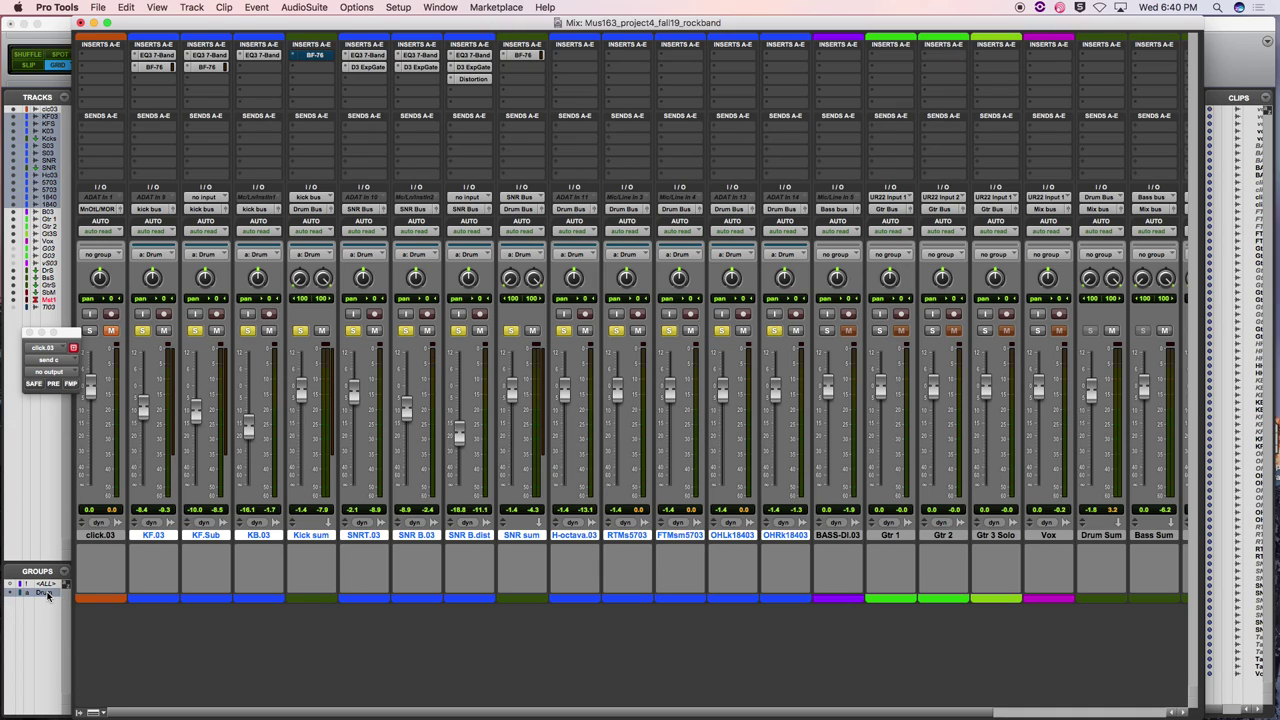
pyautogui.press('super+equal')
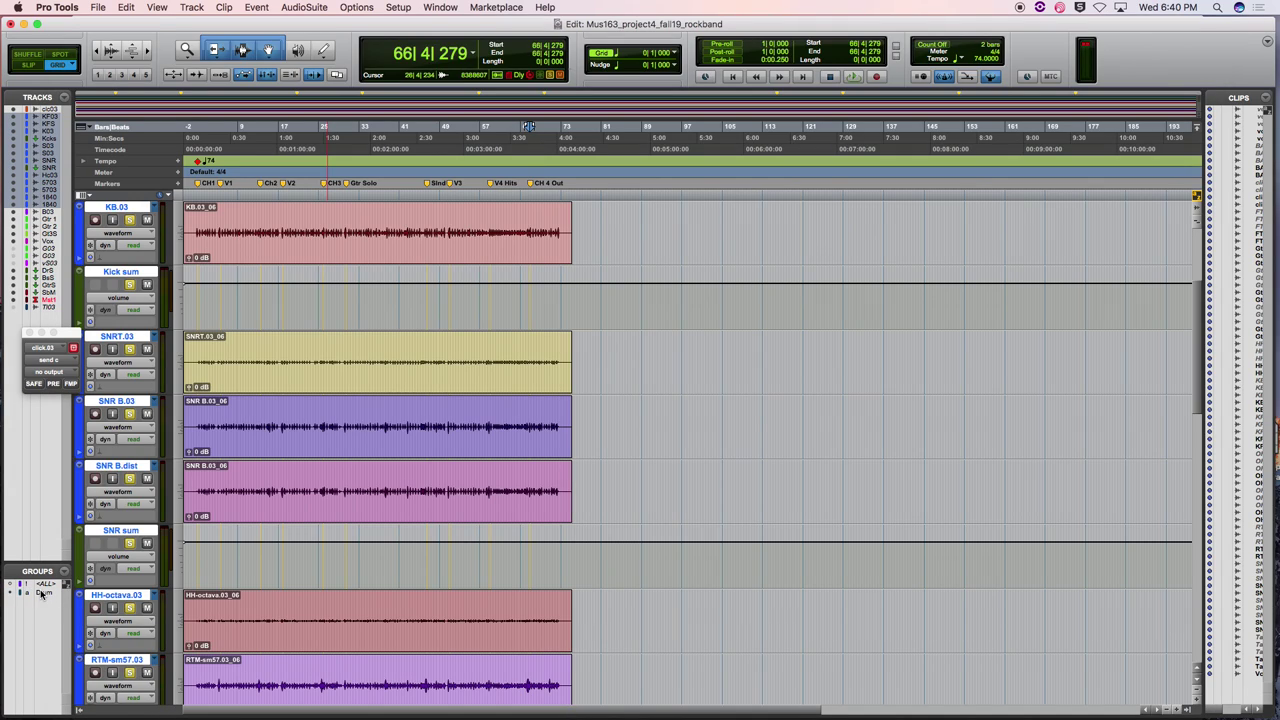
pyautogui.press('super+equal')
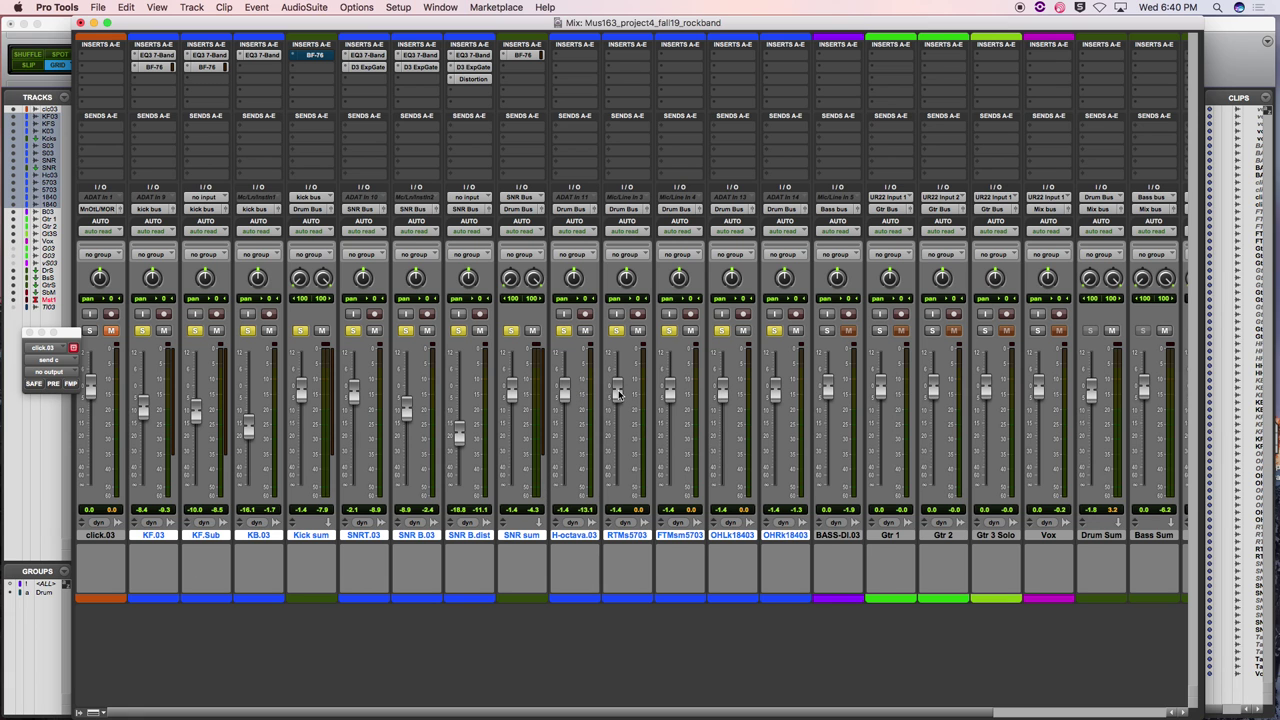
pyautogui.moveTo(617, 394); pyautogui.dragTo(617, 460)
pyautogui.moveTo(670, 394); pyautogui.dragTo(672, 462)
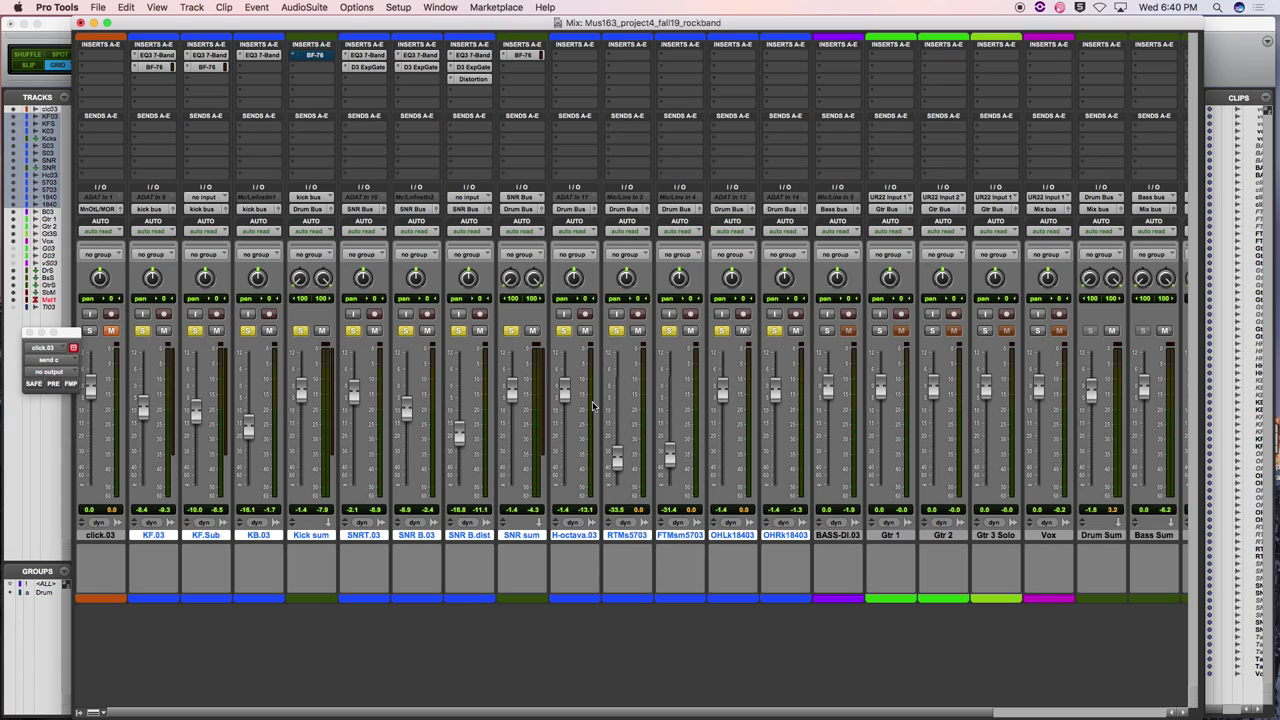
pyautogui.moveTo(671, 458); pyautogui.dragTo(619, 462)
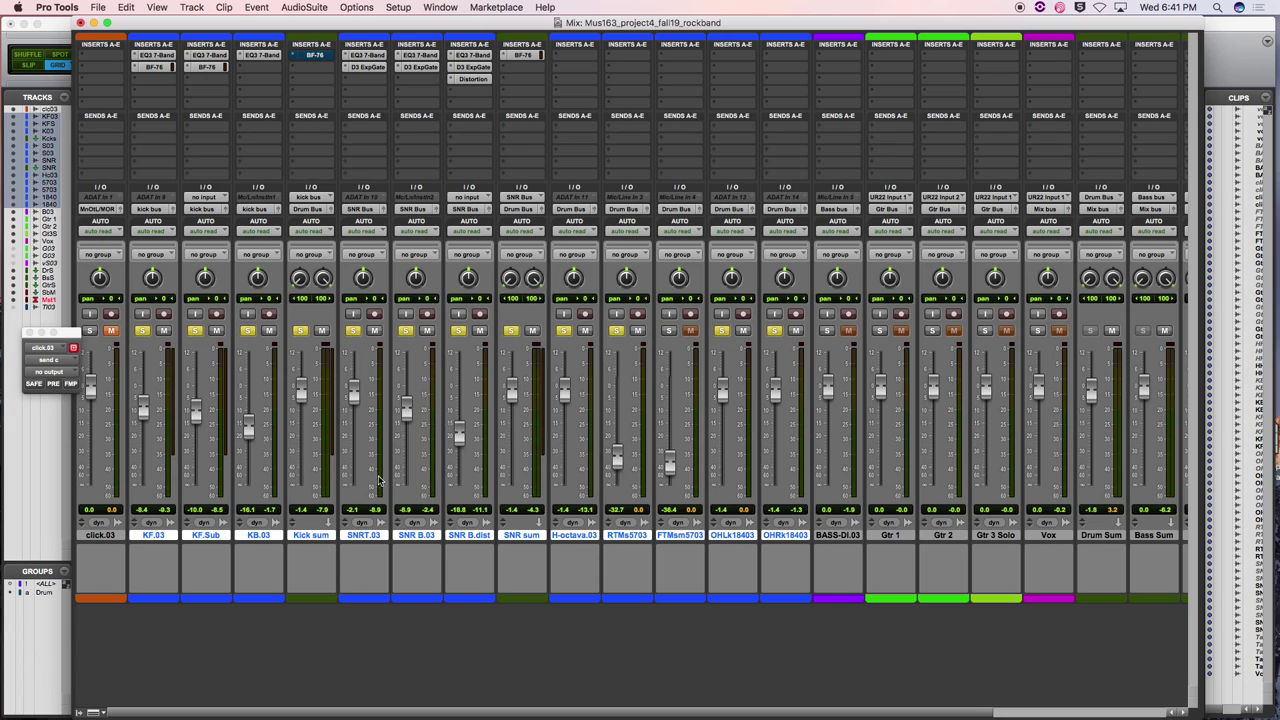
# Show the Mix window's track and group lists and close the floating click.03 output window
pyautogui.press('super+equal')
pyautogui.press('super+equal')
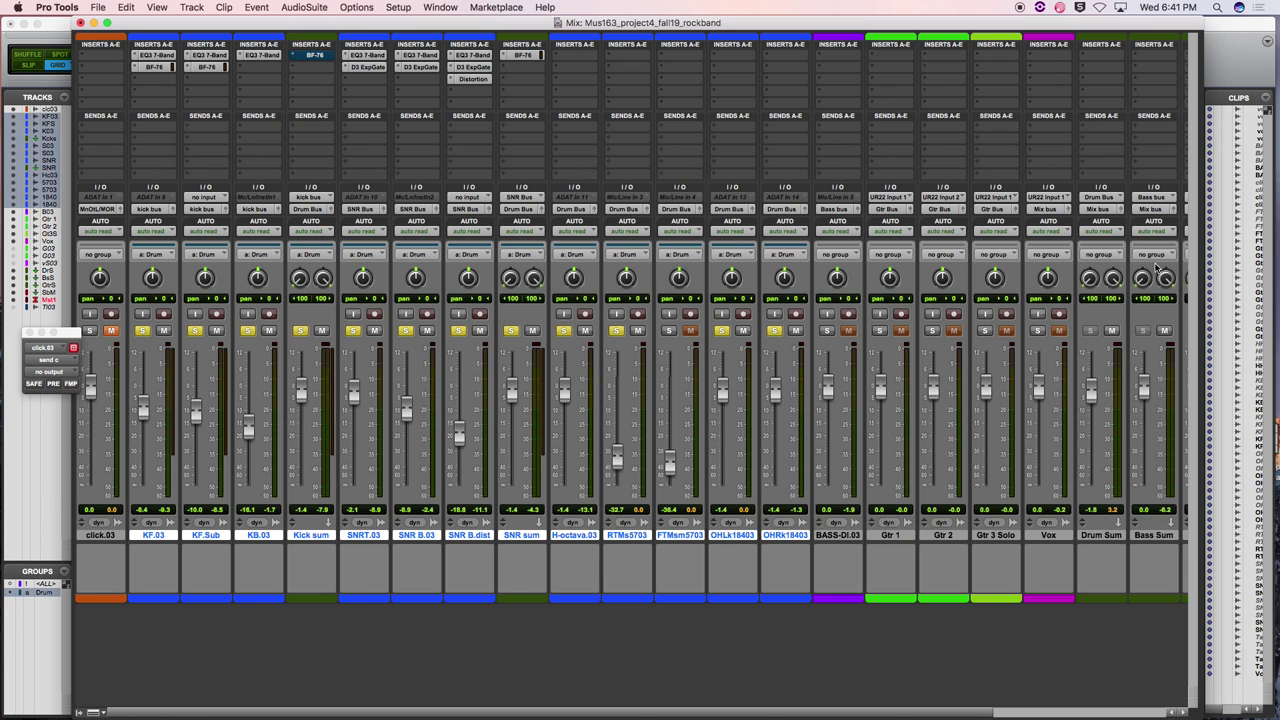
pyautogui.click(79, 713)
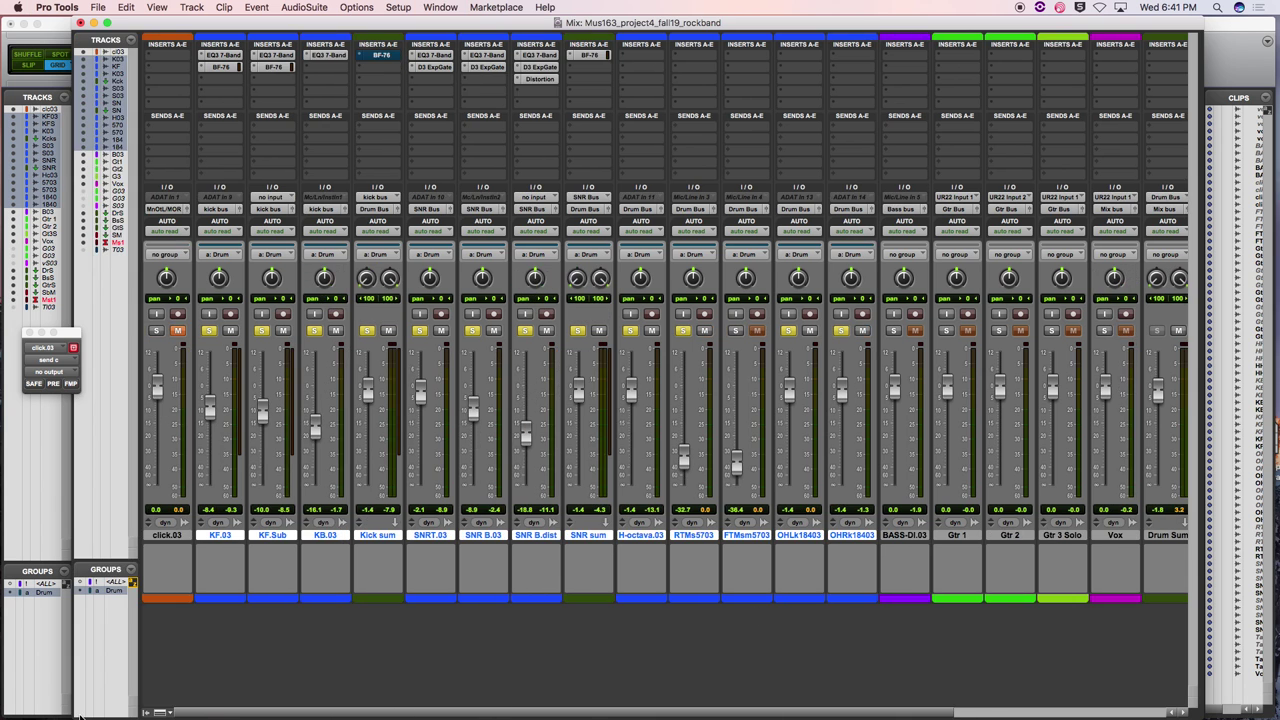
pyautogui.moveTo(132, 24); pyautogui.dragTo(67, 24)
pyautogui.click(29, 333)
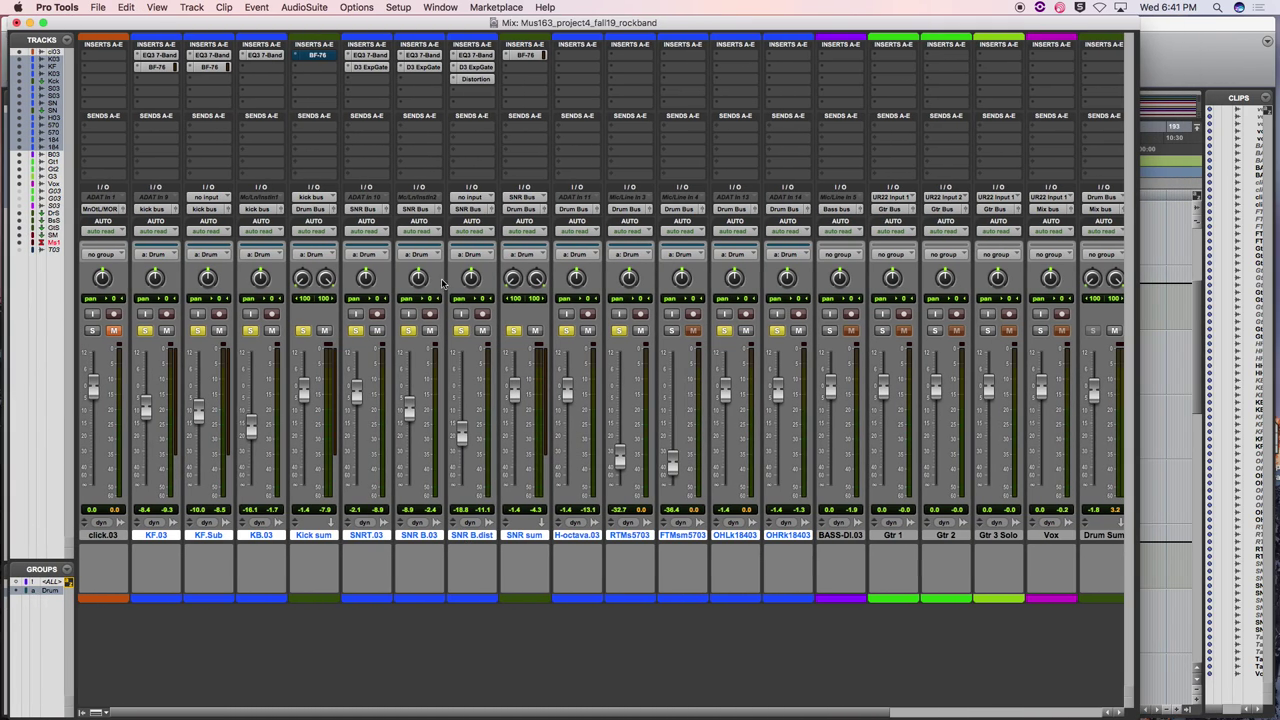
# Unsolo the drums, deactivate the Drum group, and solo overheads OHLk18403 and OHRk18403
pyautogui.click(305, 331)
pyautogui.click(49, 591)
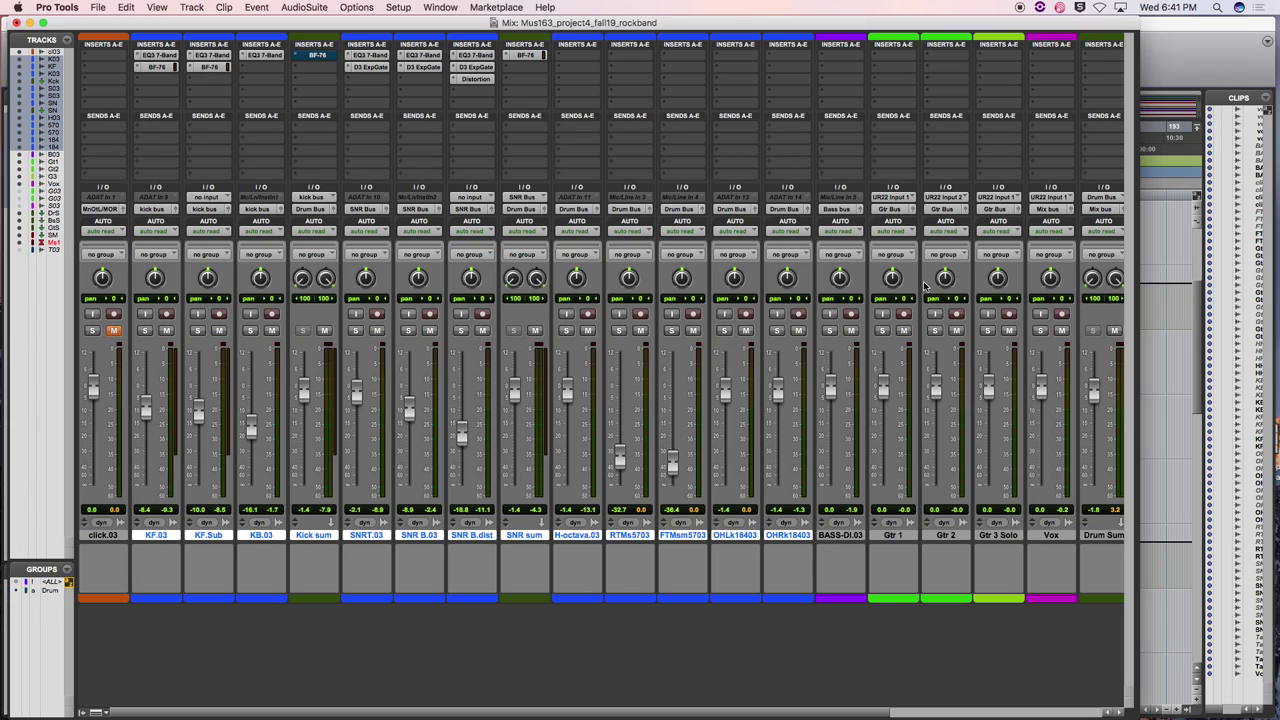
pyautogui.click(725, 331)
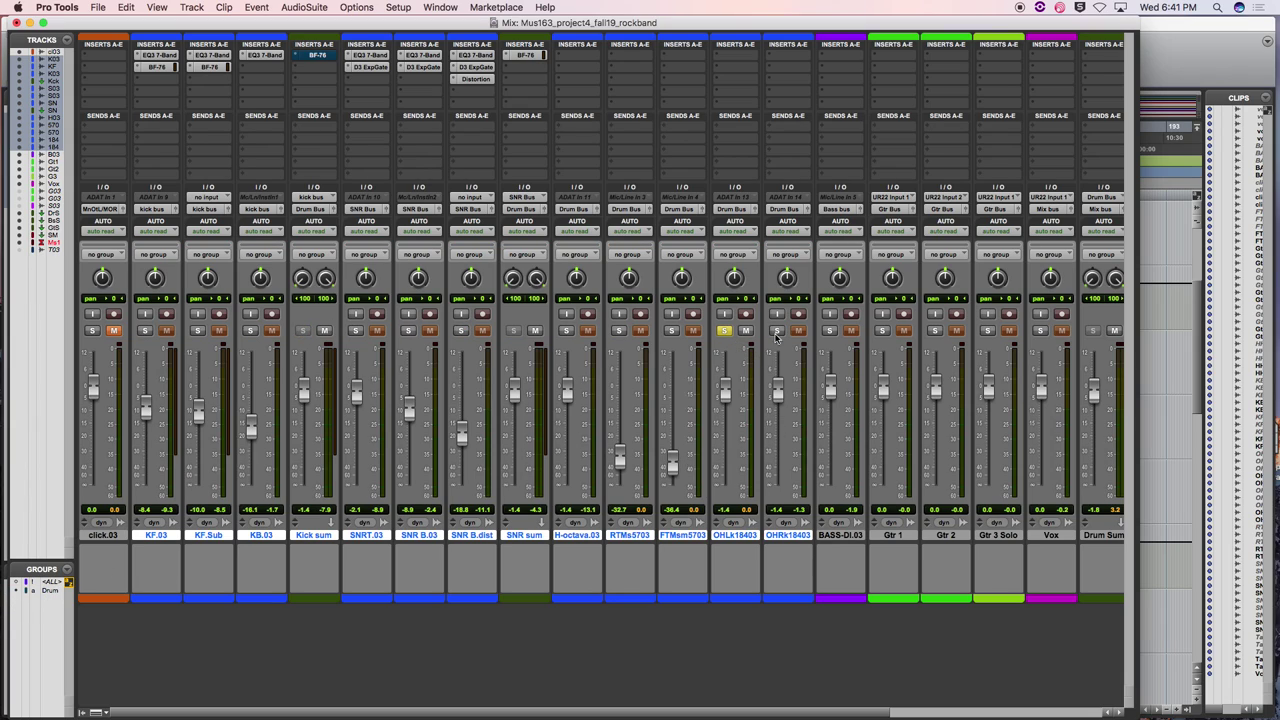
pyautogui.click(777, 331)
pyautogui.click(725, 331)
# Solo SNR B.dist, SNR B.03, SNRT.03, KB.03, KF.Sub and KF.03, then start playback in the Edit window
pyautogui.click(460, 331)
pyautogui.click(408, 331)
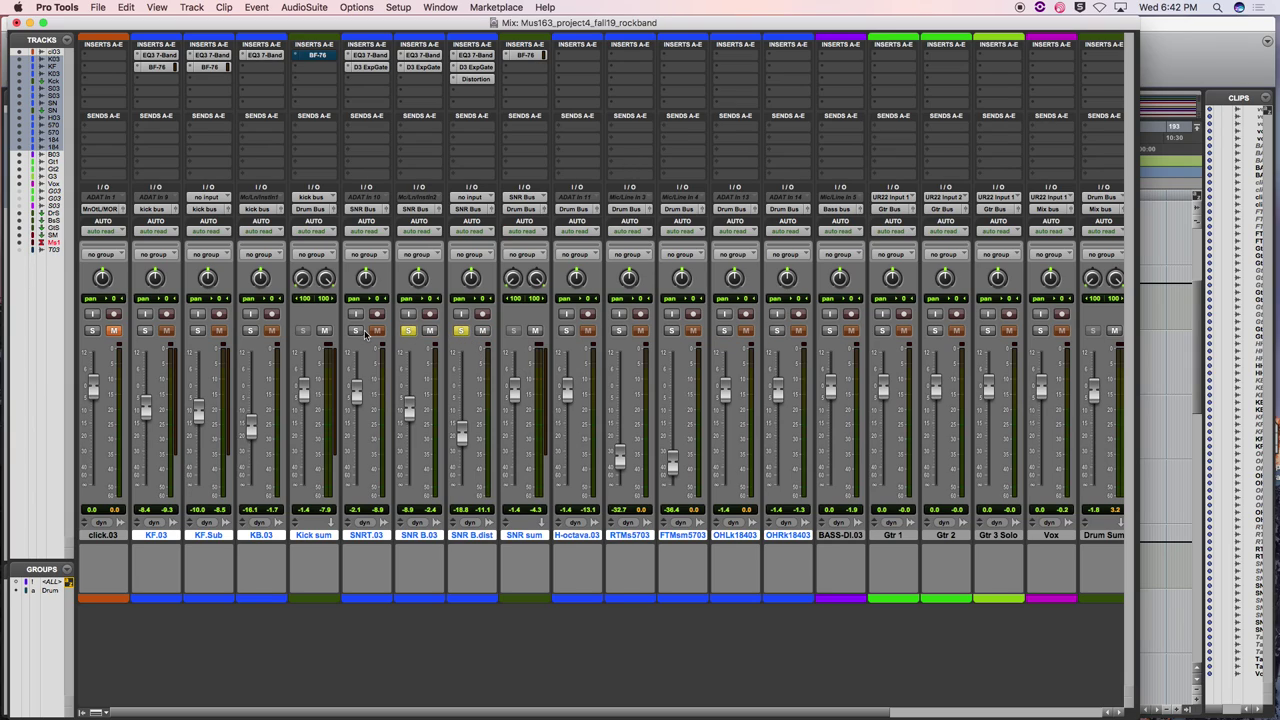
pyautogui.click(355, 331)
pyautogui.click(250, 331)
pyautogui.click(199, 331)
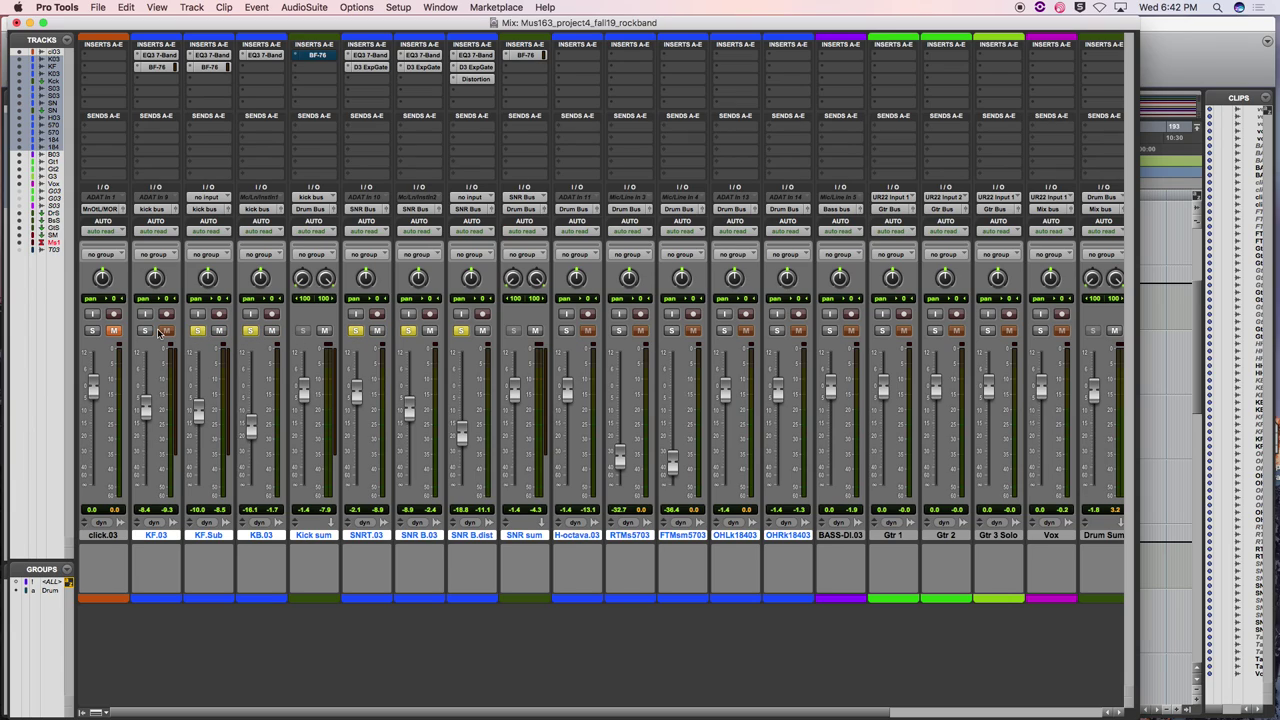
pyautogui.click(145, 331)
pyautogui.press('space')
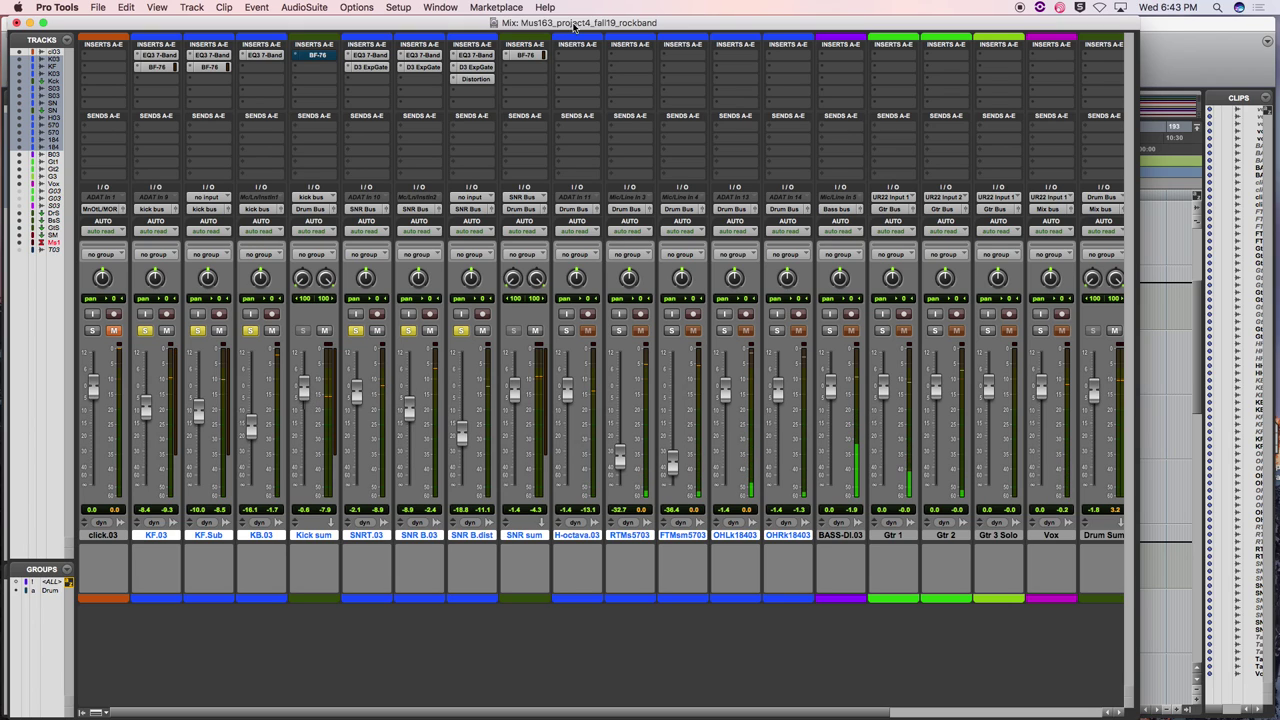
pyautogui.press('super+equal')
# Jump playback to bar 23 and bring the Mix window over the Edit window
pyautogui.click(312, 184)
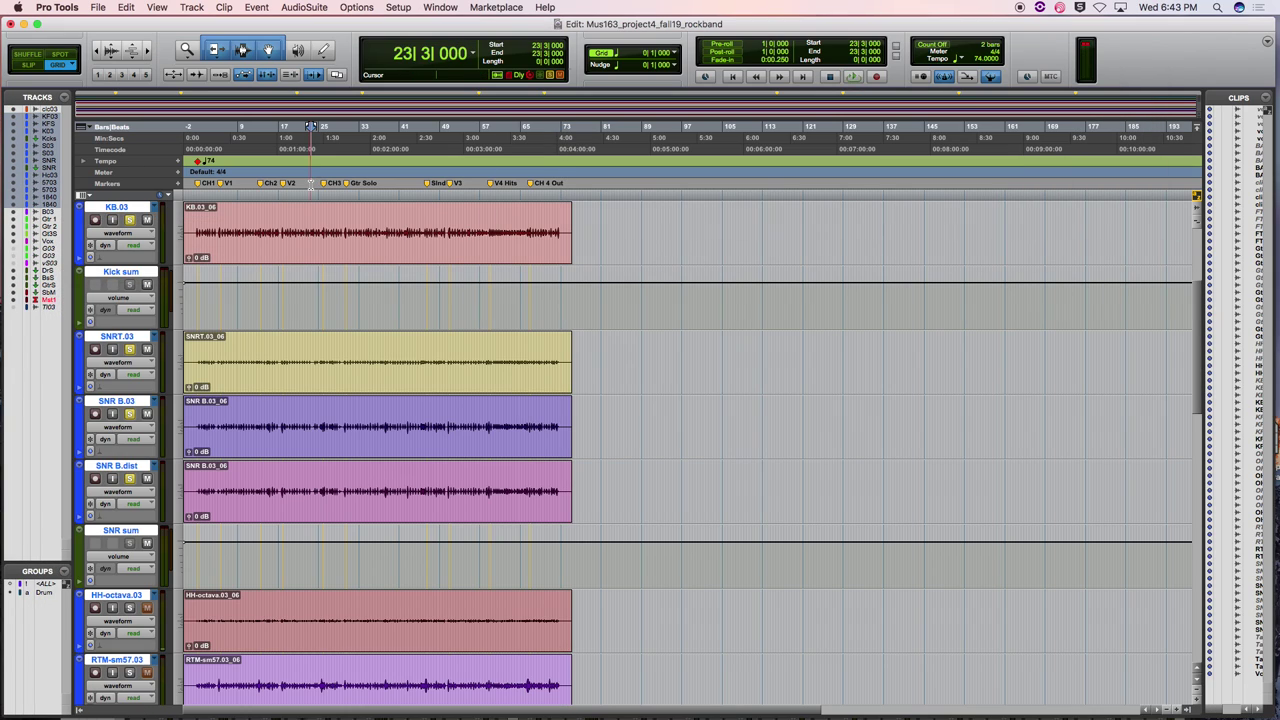
pyautogui.press('super+equal')
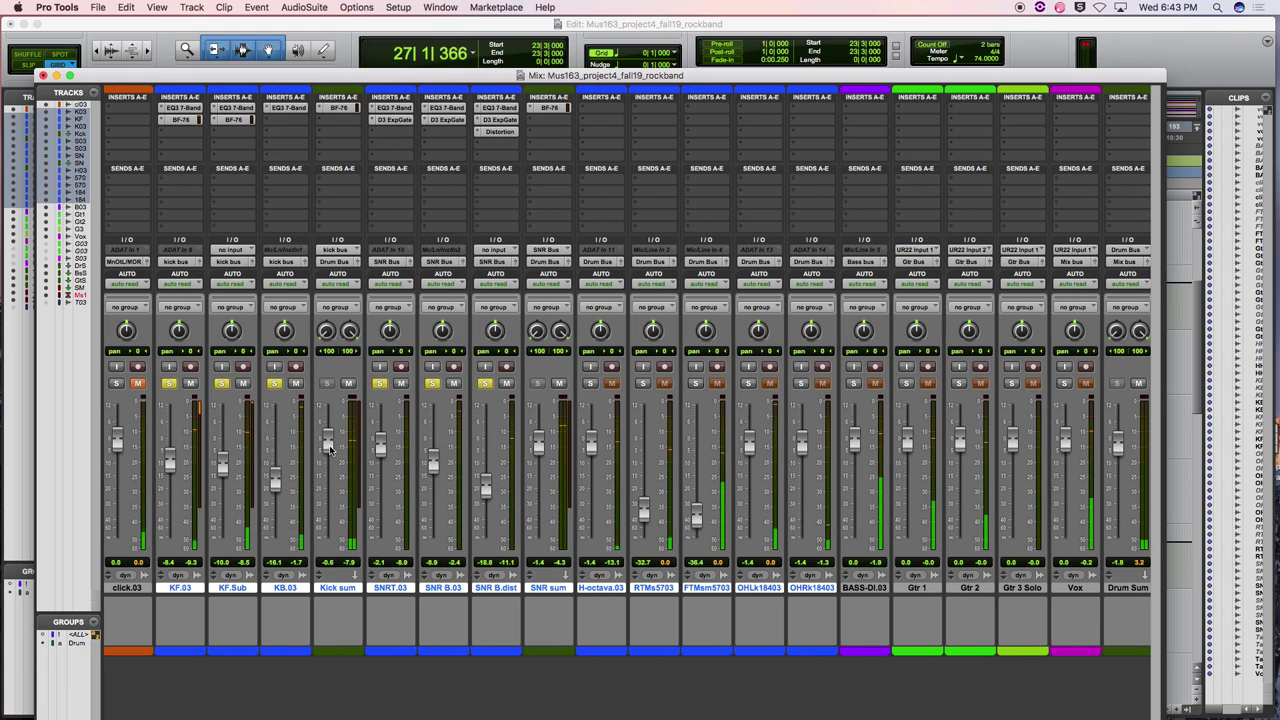
# Check the BF-76 limiter on Kick sum and lower SNR sum to -3.3 dB
pyautogui.click(338, 108)
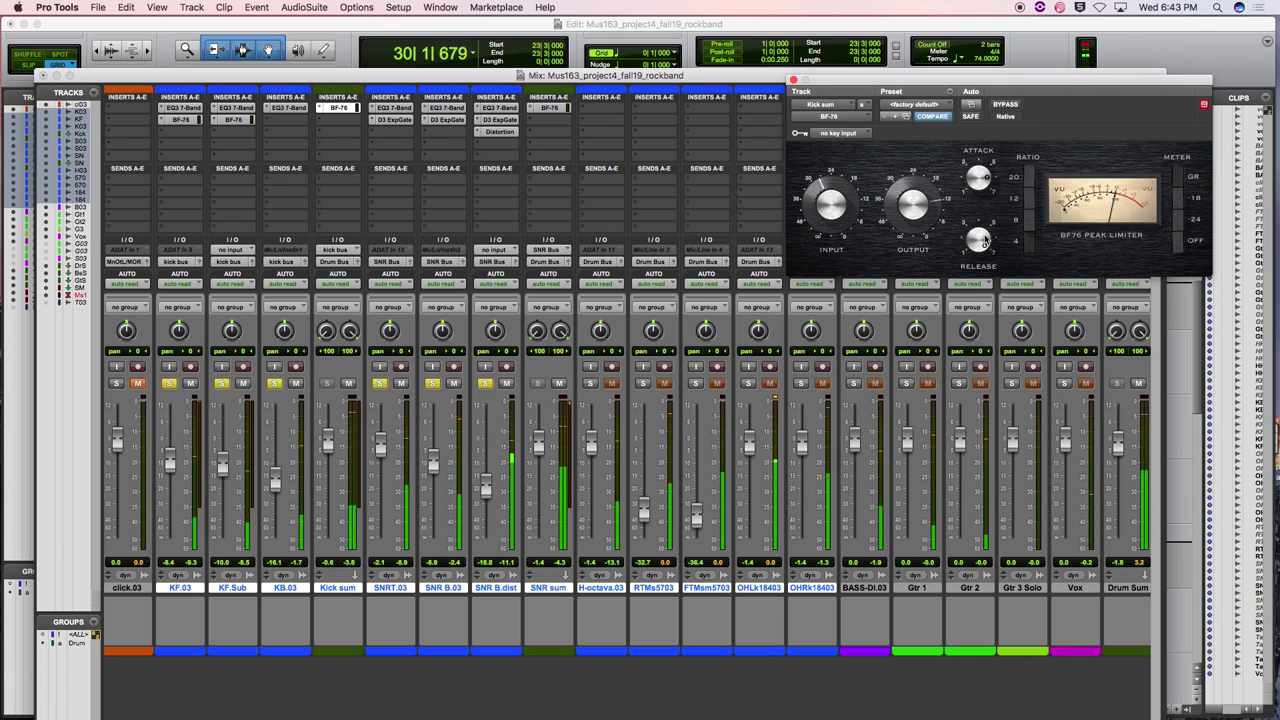
pyautogui.click(793, 79)
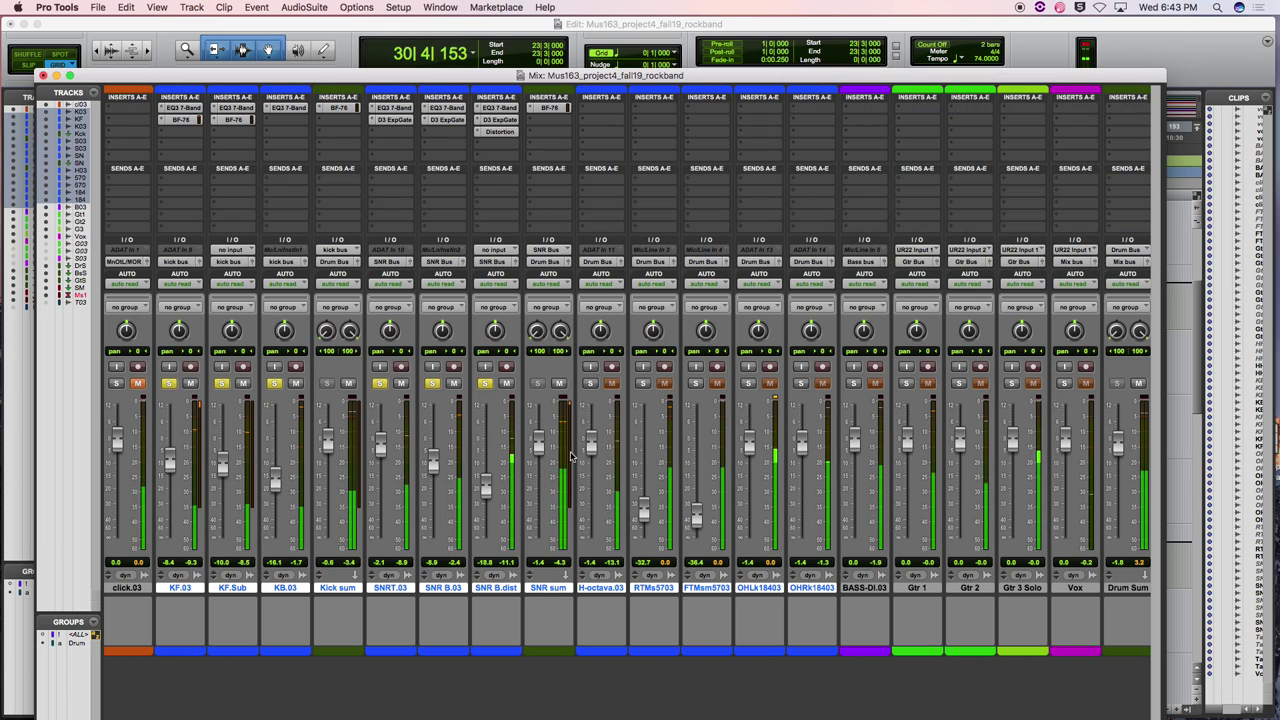
pyautogui.moveTo(538, 440); pyautogui.dragTo(545, 444)
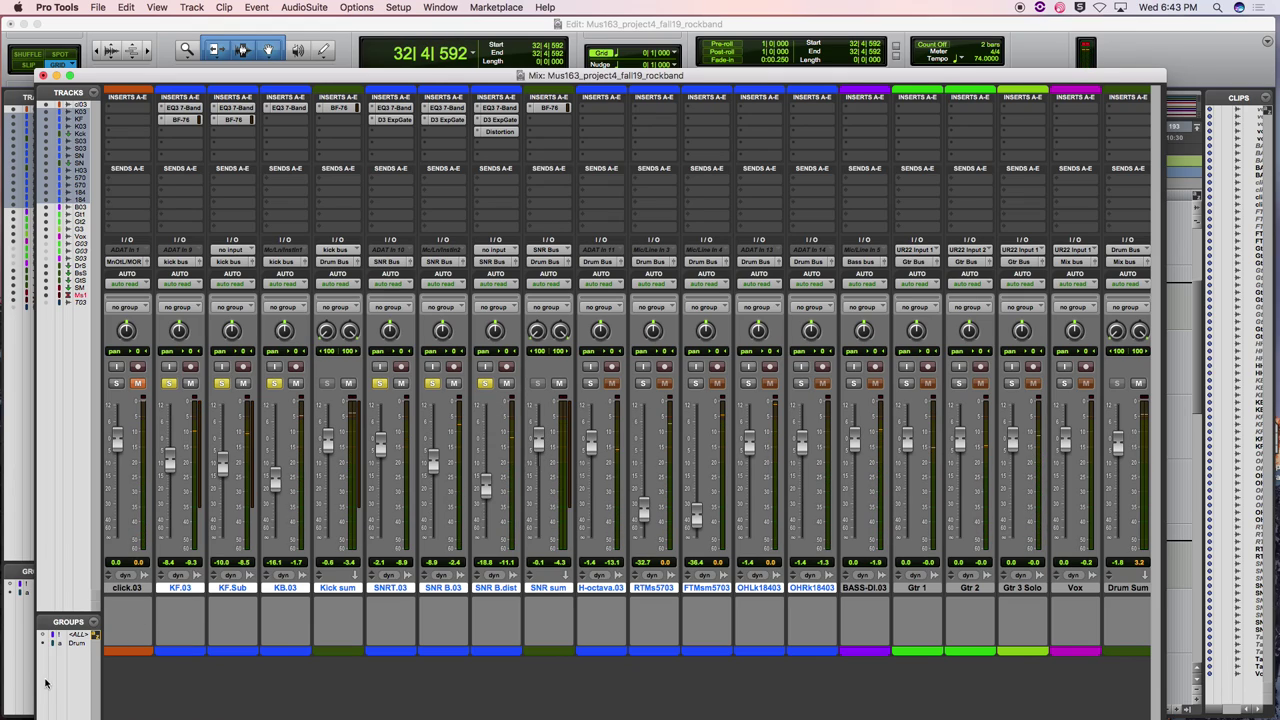
# Reactivate and solo the Drum group, then quit Pro Tools
pyautogui.press('a')
pyautogui.click(591, 384)
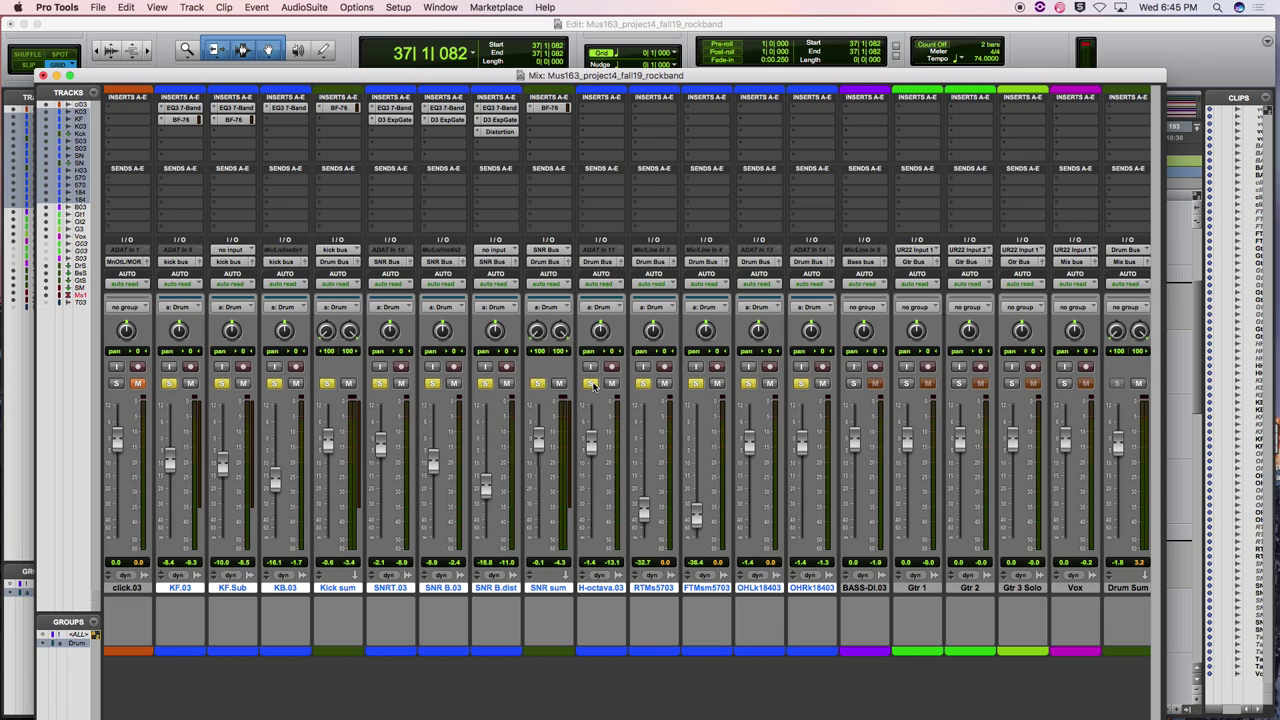
pyautogui.click(52, 7)
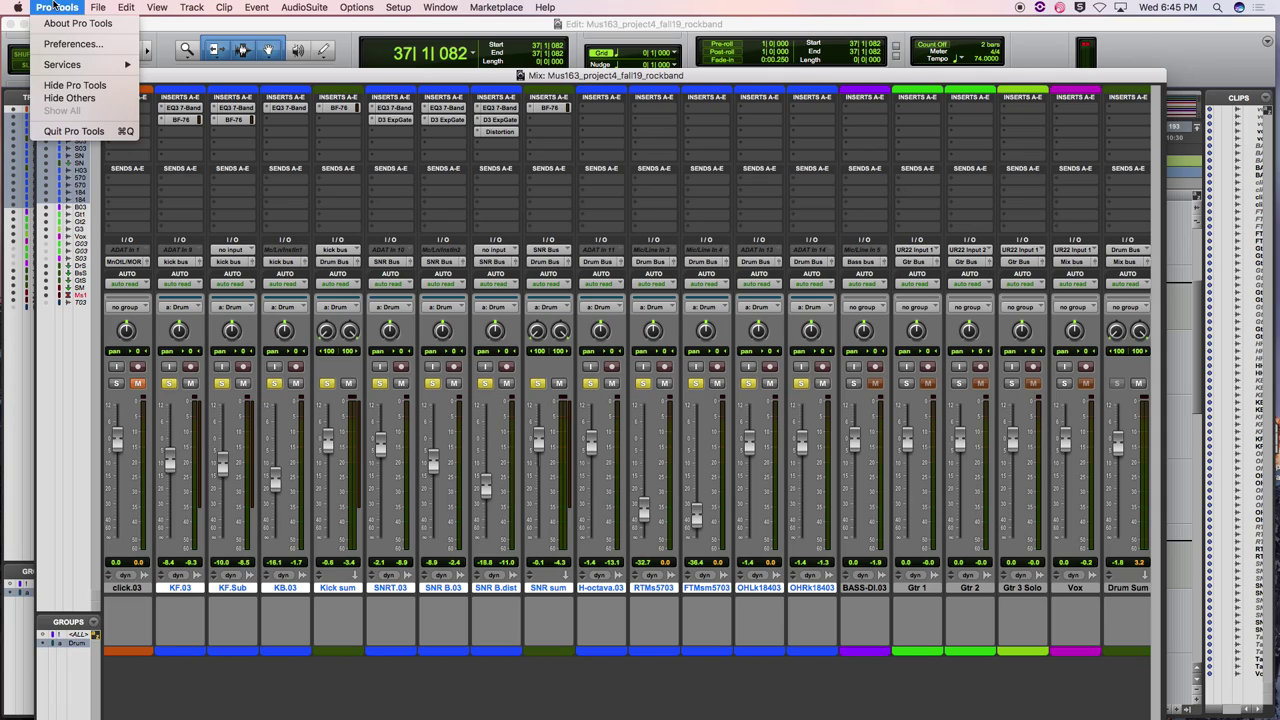
pyautogui.click(66, 132)
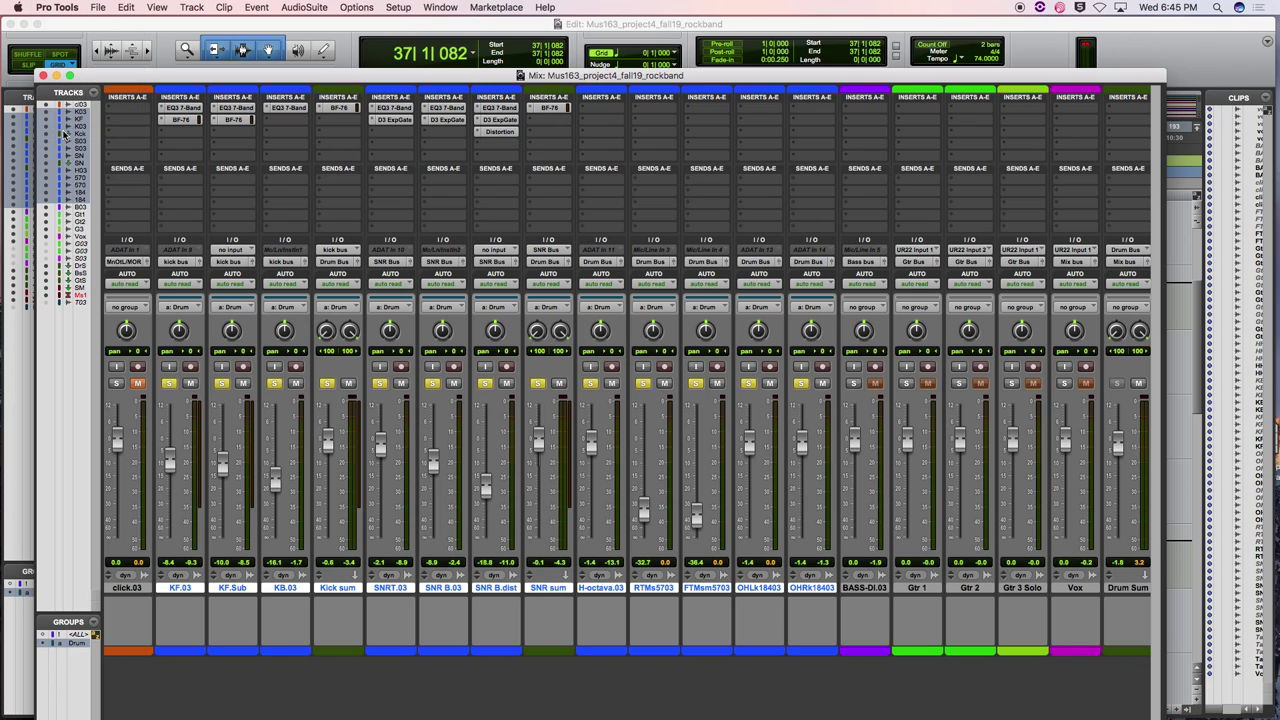